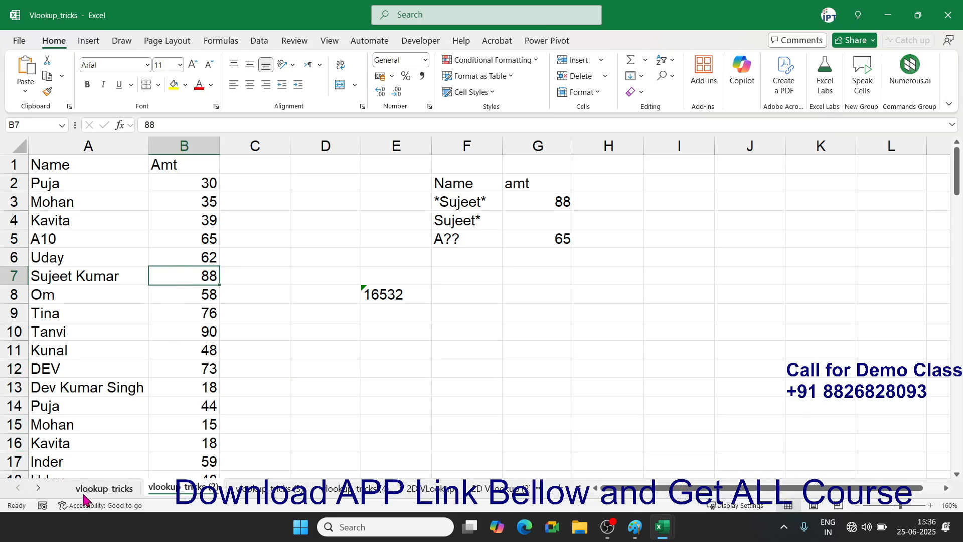
- Switch to the vlookup_tricks sheet holding the Name, City and Amt data and lookup tables
click(89, 491)
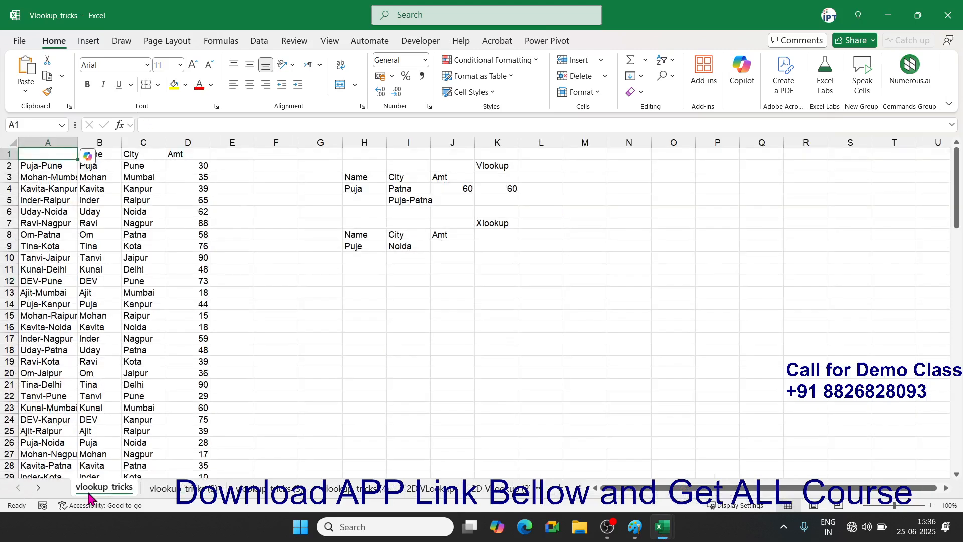
- Clear the Name-City keys in column A, the Puja-Patna key in I5, and the J4 and K4 lookup formulas
click(36, 140)
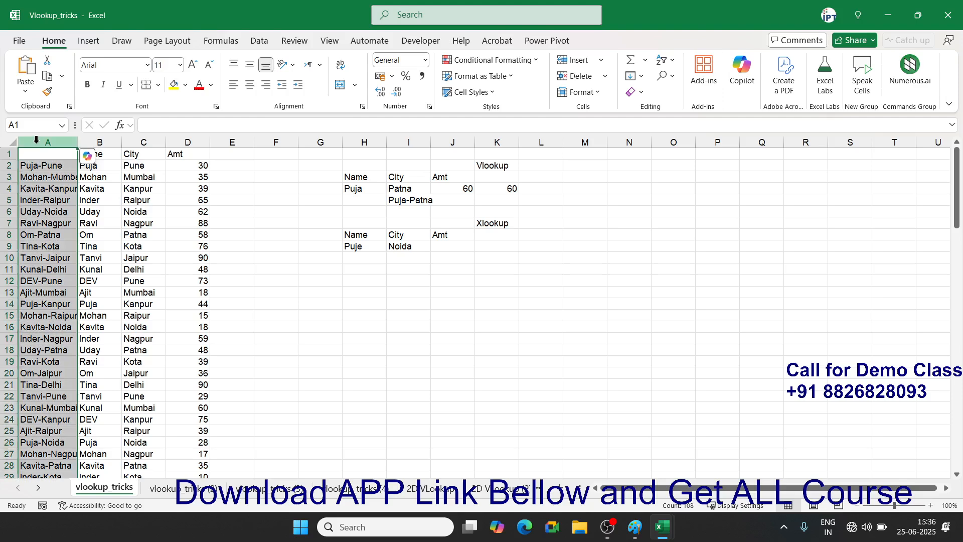
key(Delete)
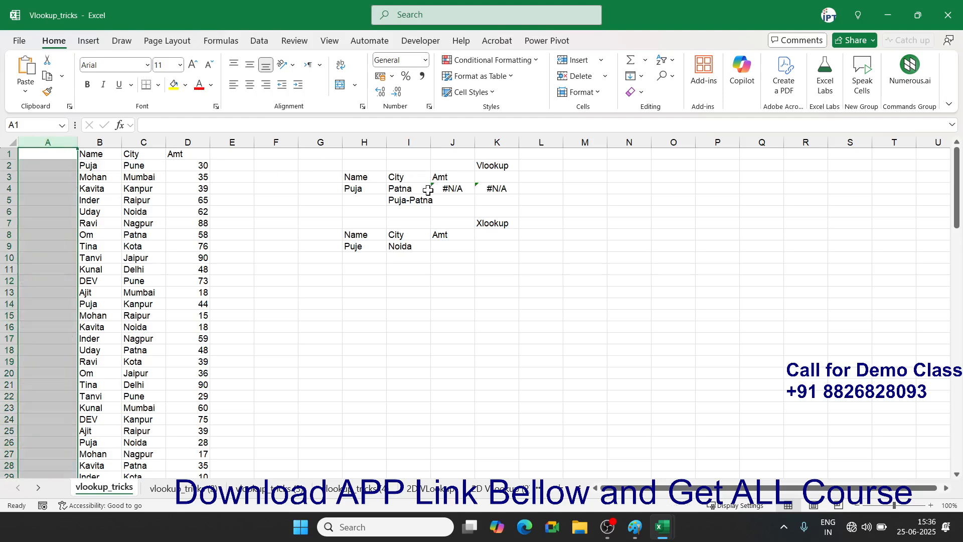
click(406, 197)
key(Delete)
click(451, 188)
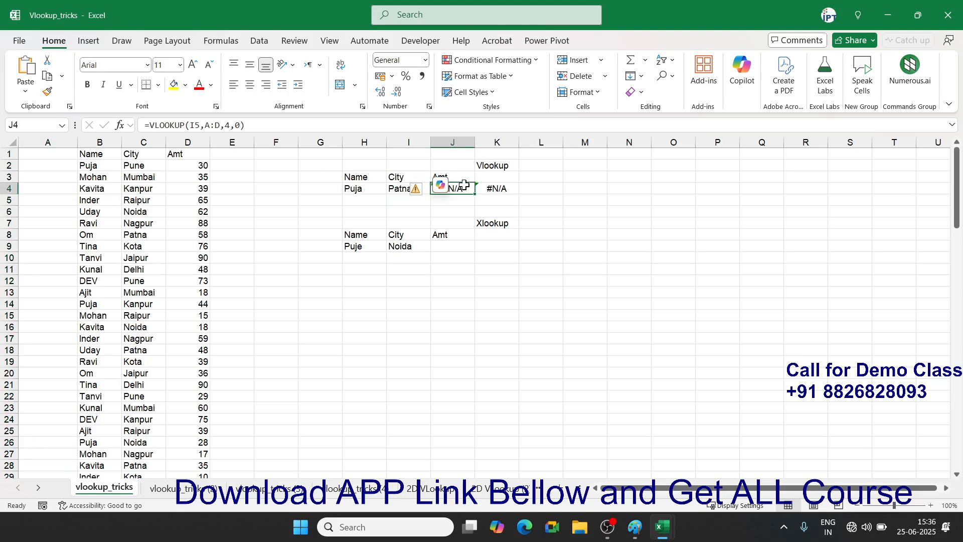
key(Delete)
click(496, 189)
key(Delete)
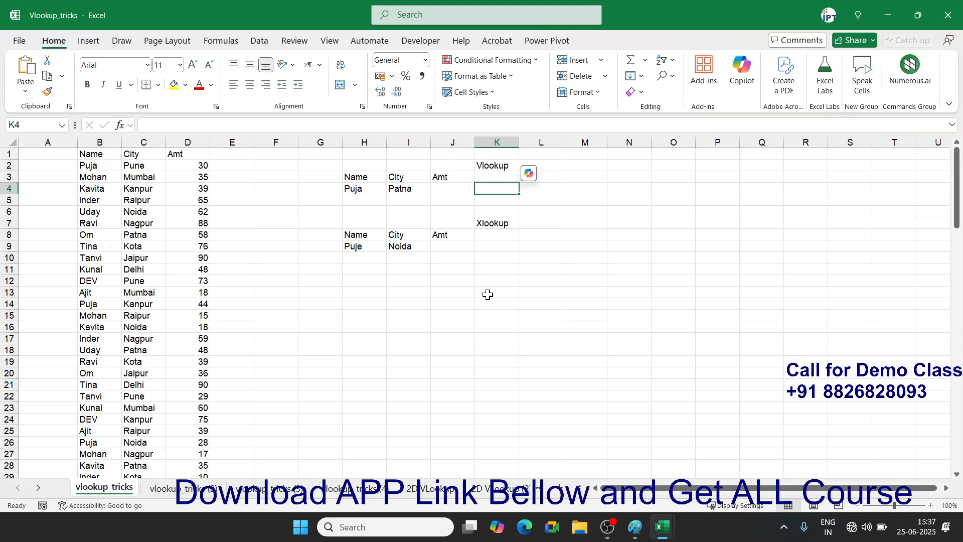
- Enter the lookup name Puja in H13
click(99, 165)
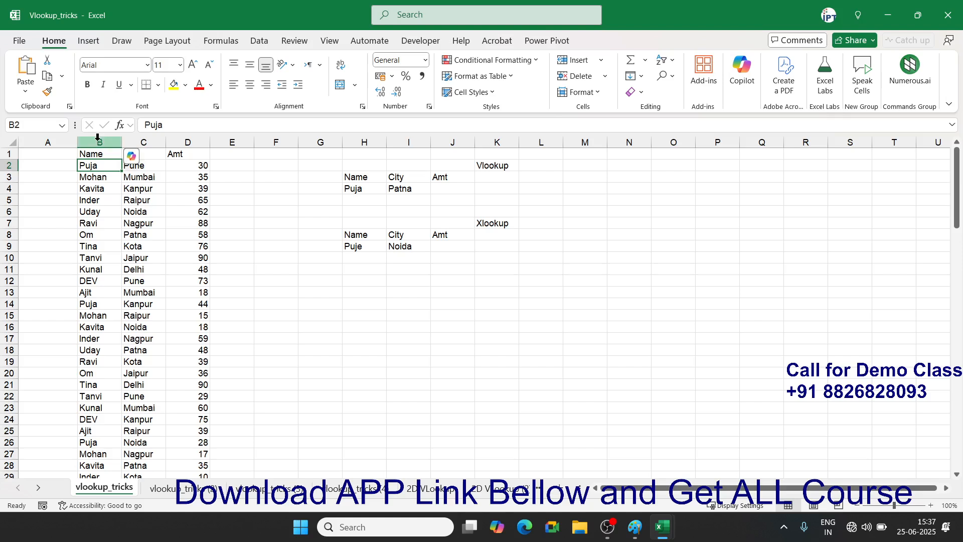
click(99, 138)
click(188, 142)
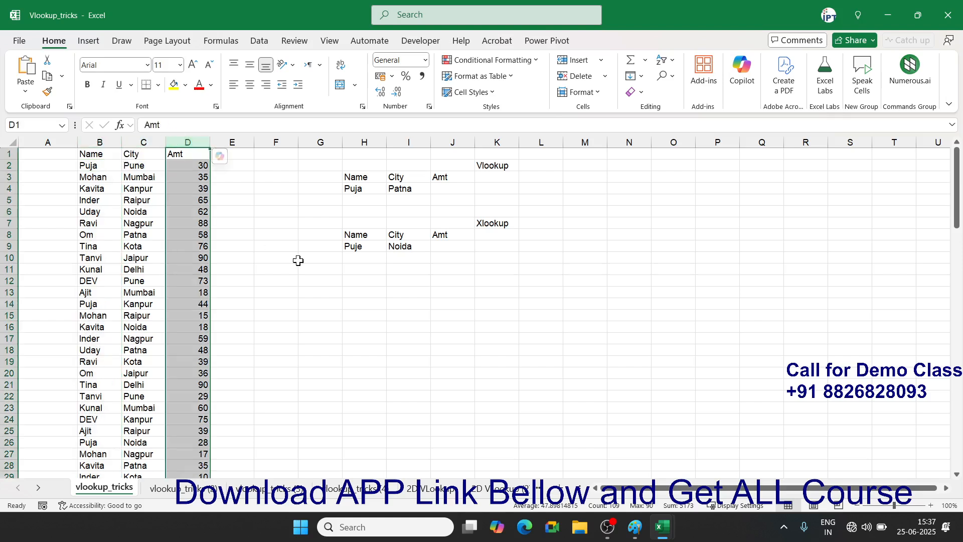
click(361, 294)
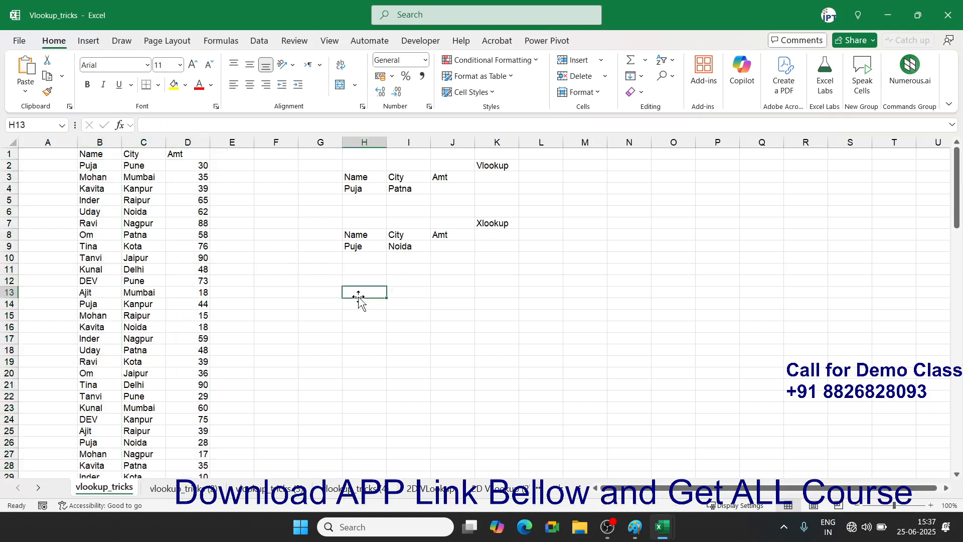
text(Puja)
key(Tab)
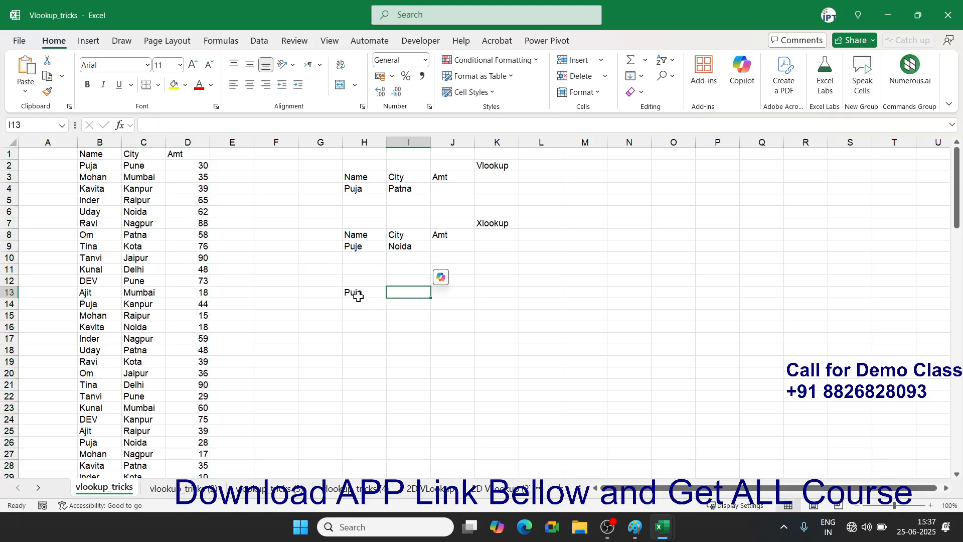
- In I13 enter =VLOOKUP(H13,B:D,3,0), which returns Puja's first Amt of 30
text(=vl)
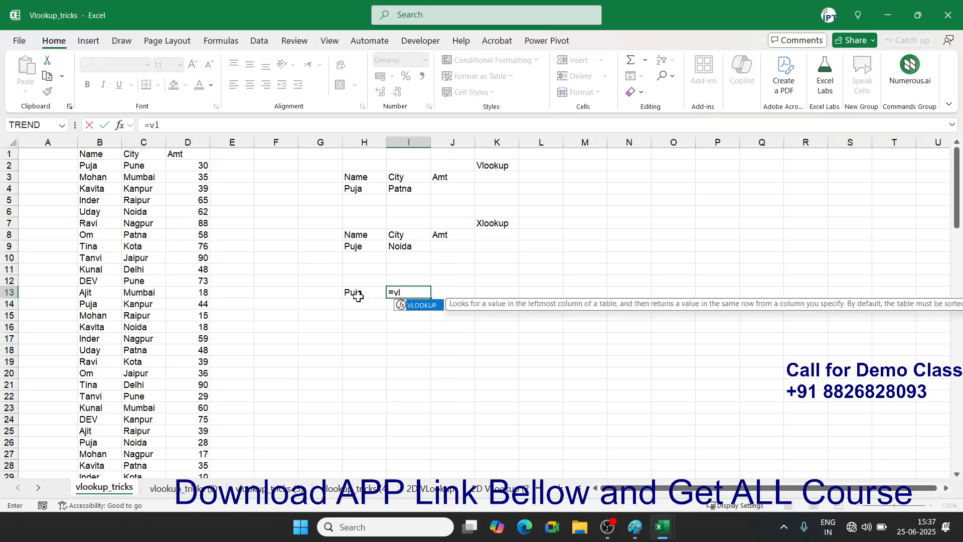
key(Tab)
click(358, 294)
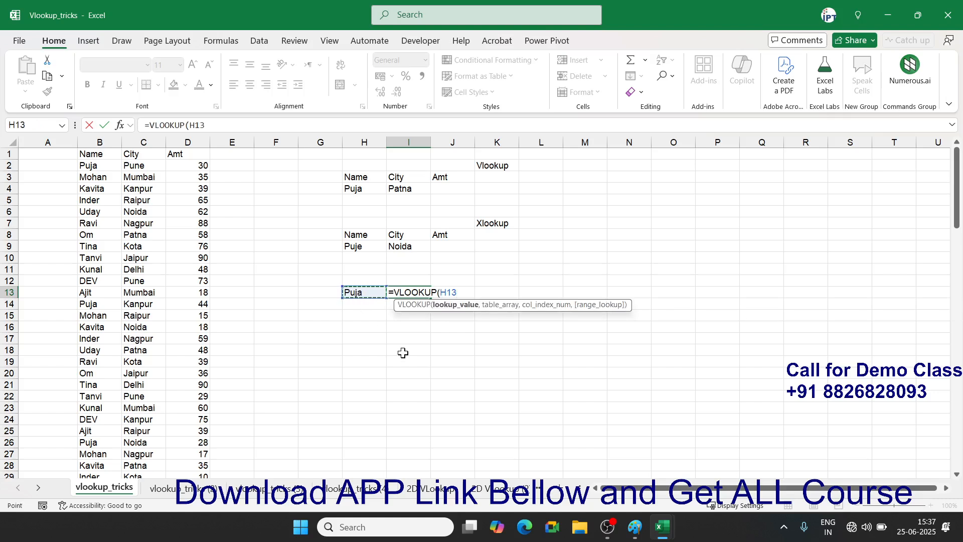
text(,)
drag(99, 142, 182, 144)
text(,3,0)
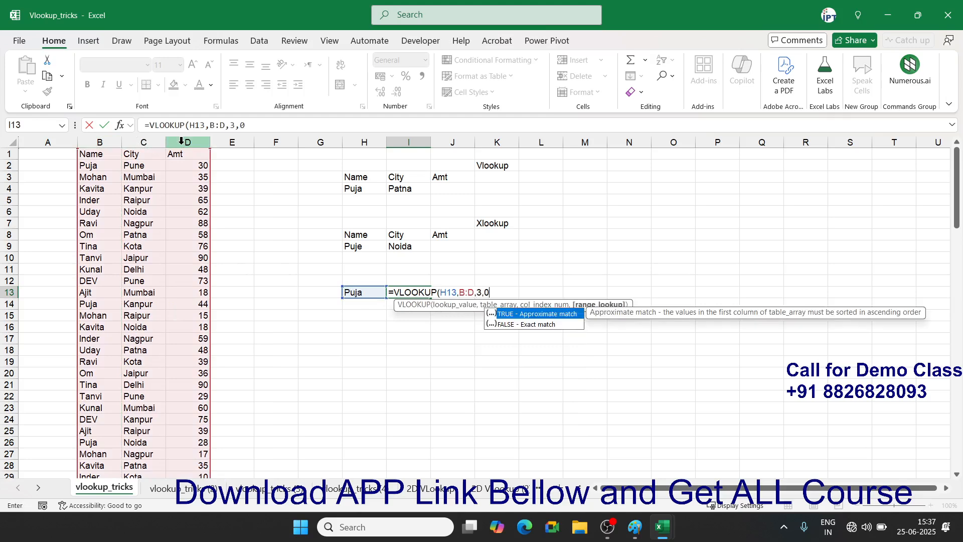
key(Return)
key(Up)
key(Right)
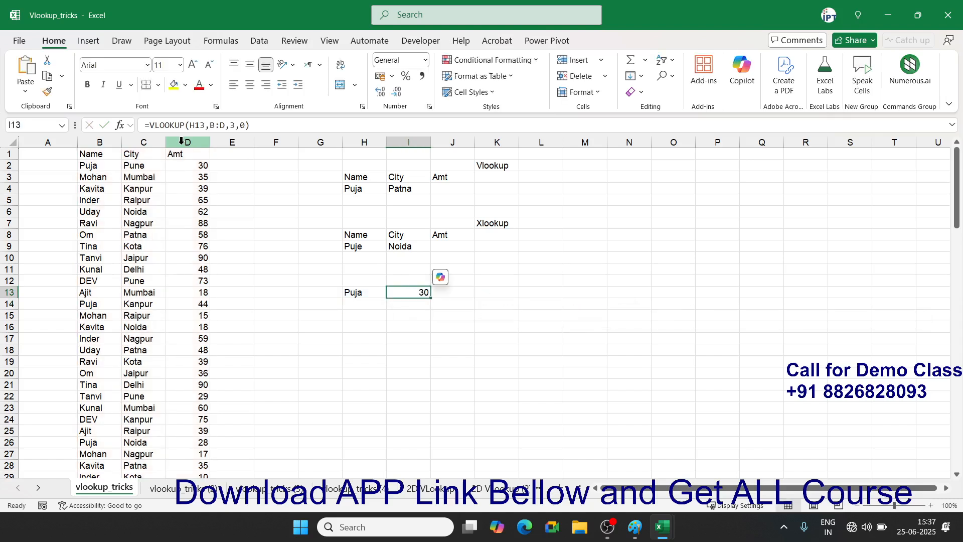
click(183, 166)
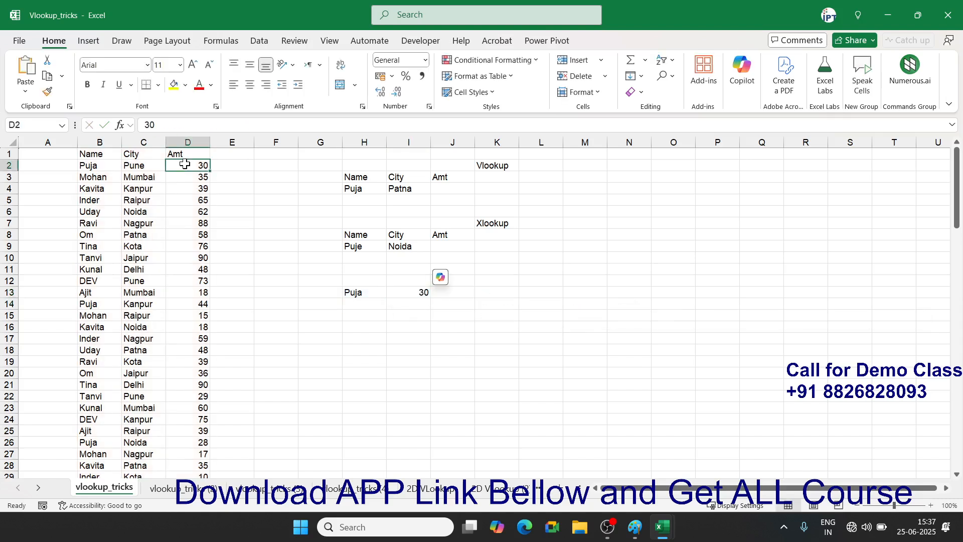
- Review the Name and City columns for repeated names and duplicate Patna entries
drag(98, 167, 88, 461)
scroll(83, 407, up, 7)
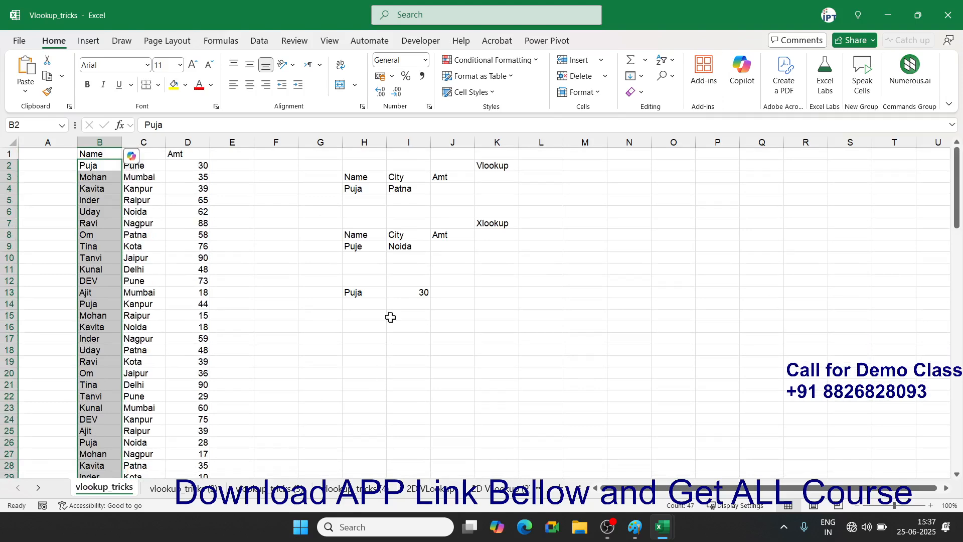
click(423, 326)
click(402, 189)
click(441, 188)
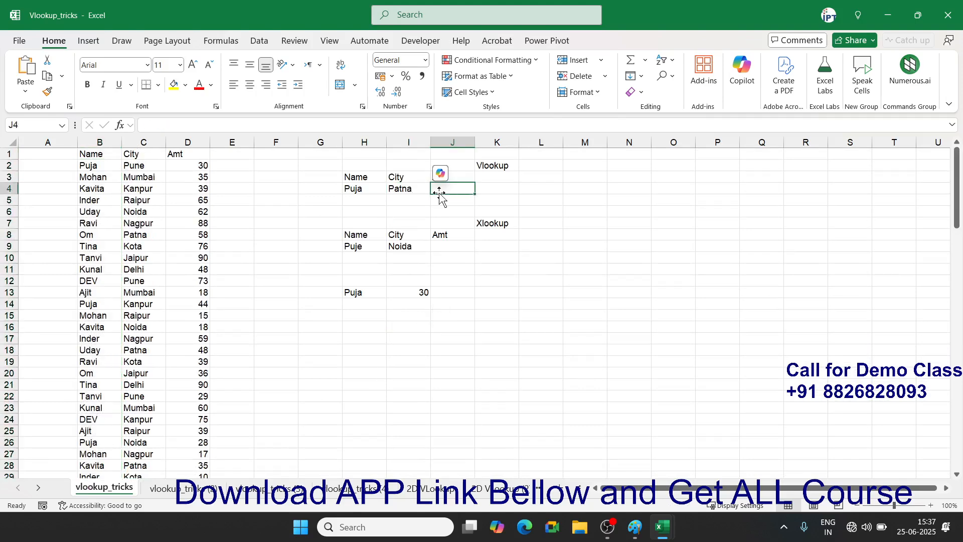
click(92, 316)
scroll(93, 351, down, 4)
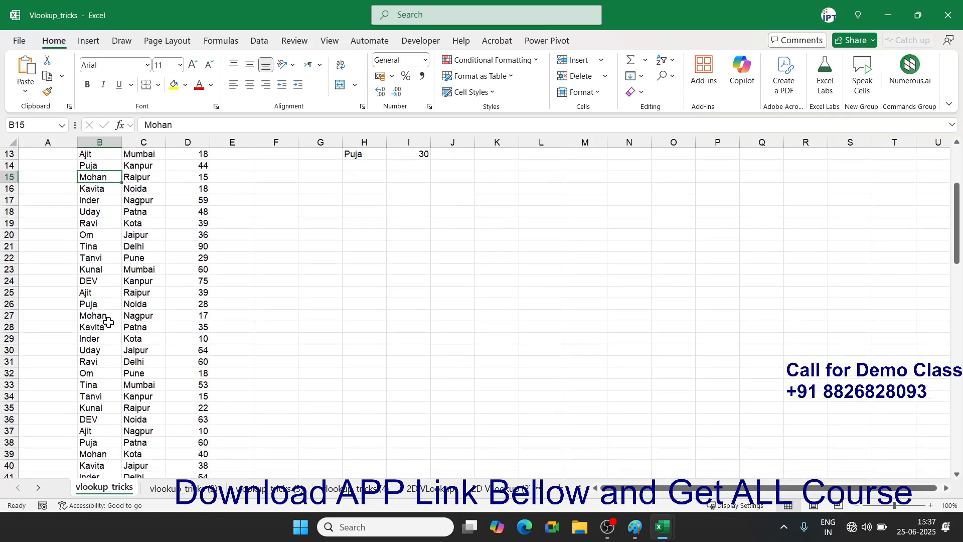
scroll(108, 322, up, 2)
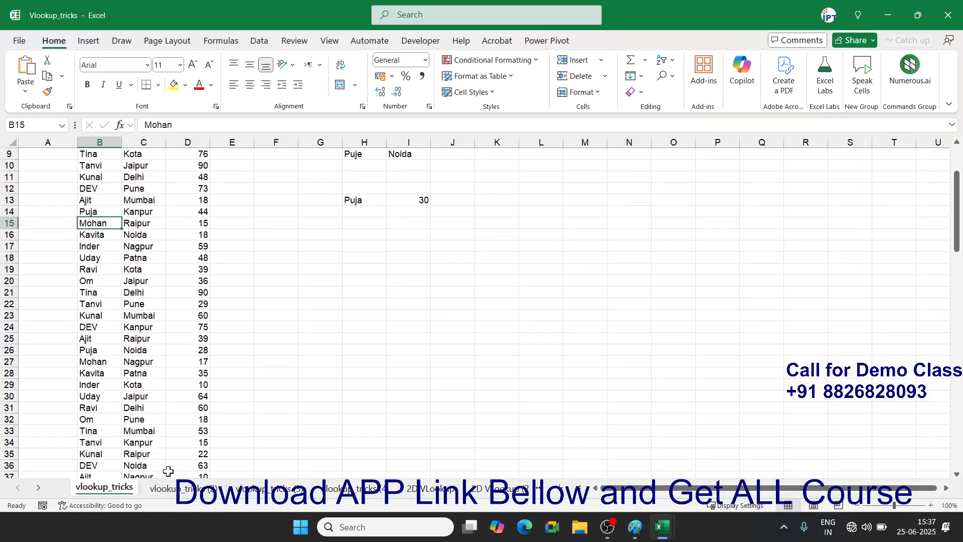
click(133, 374)
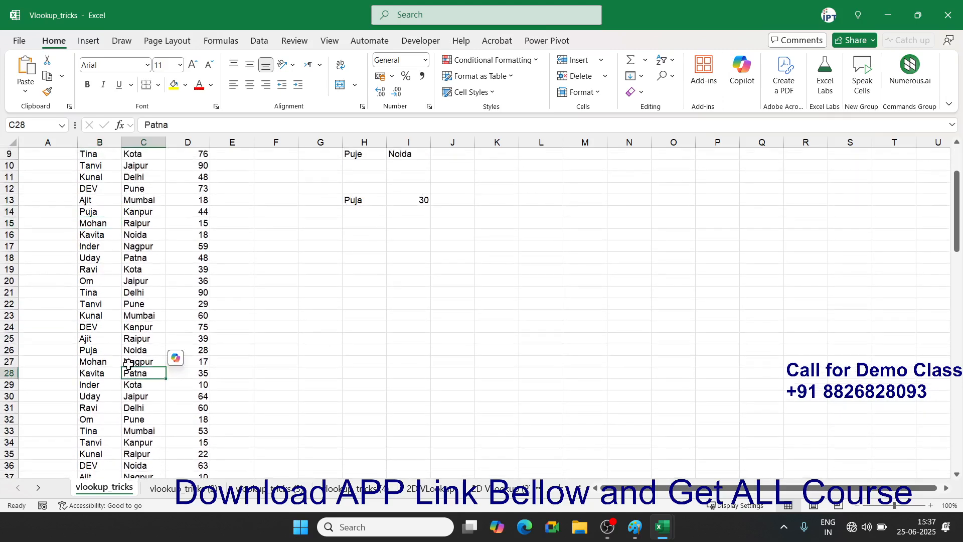
scroll(140, 393, down, 4)
scroll(140, 394, up, 7)
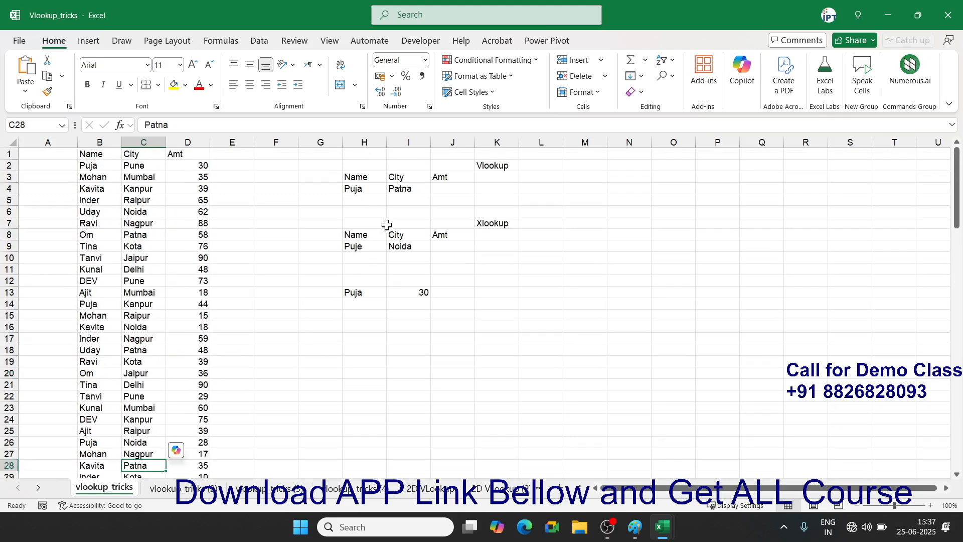
- Change Puja's city in I4 to Noida
click(407, 185)
text(Noi)
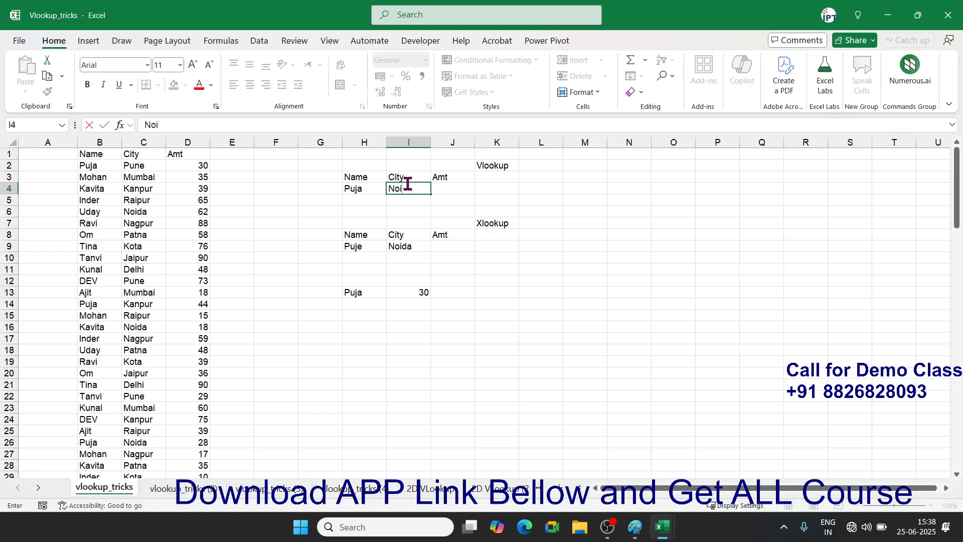
text(da)
key(Return)
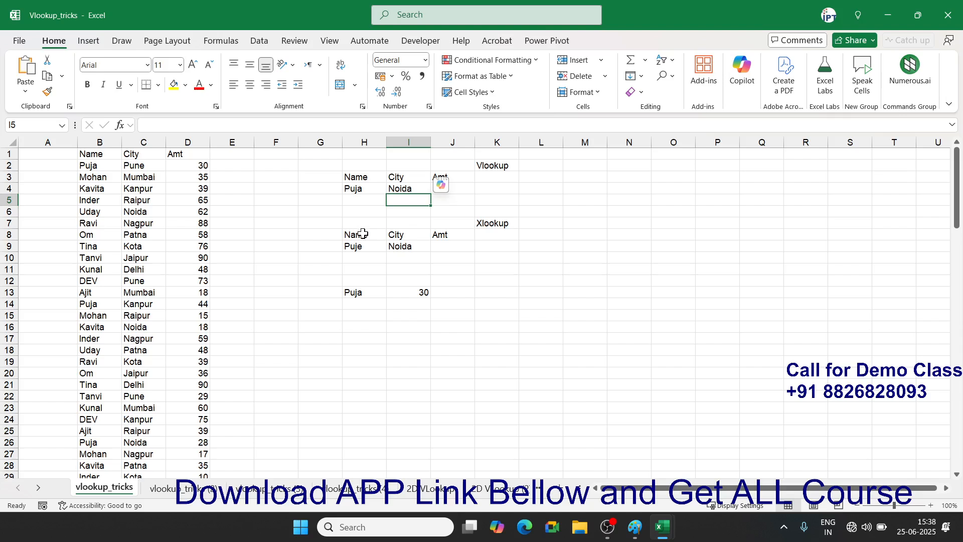
- Enter =B2&"-"&C2 in A2 to build the Puja-Pune key
click(47, 163)
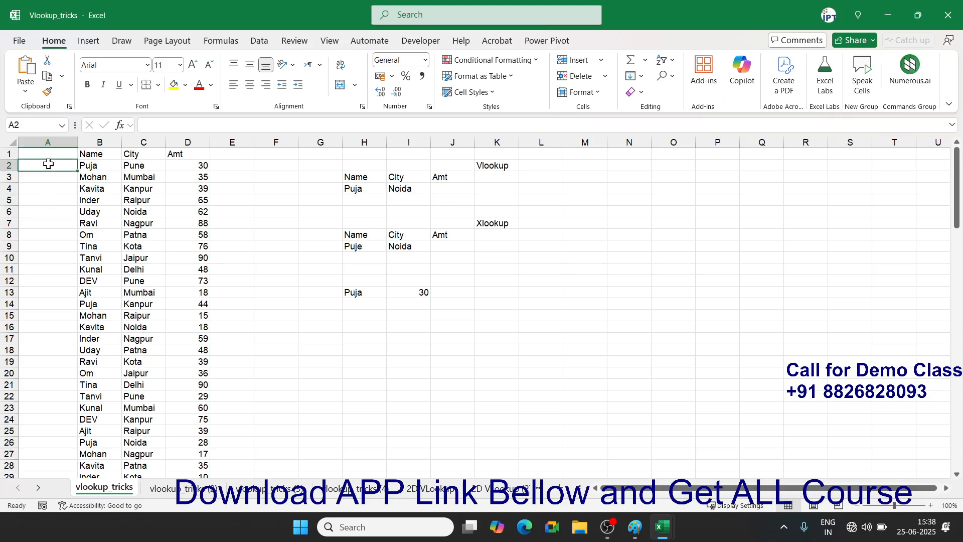
click(60, 136)
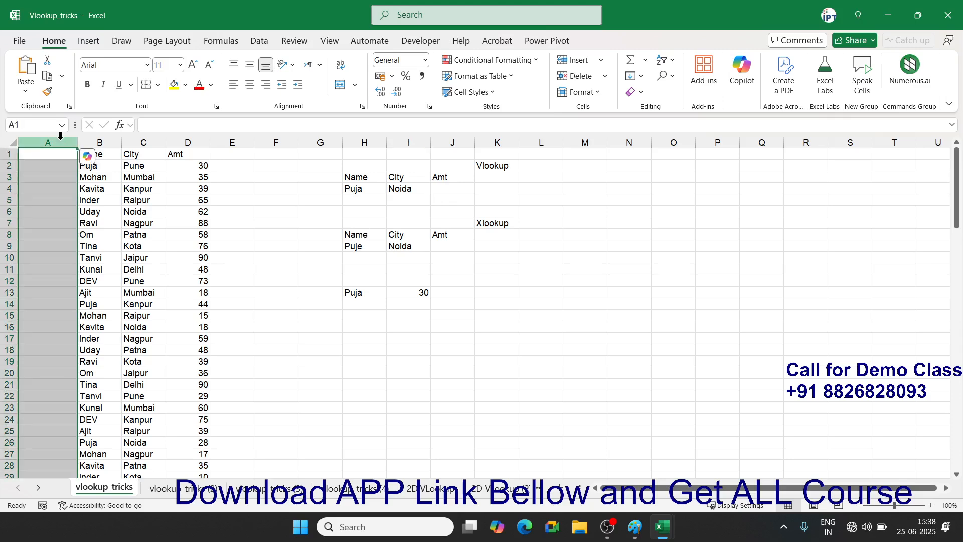
click(69, 167)
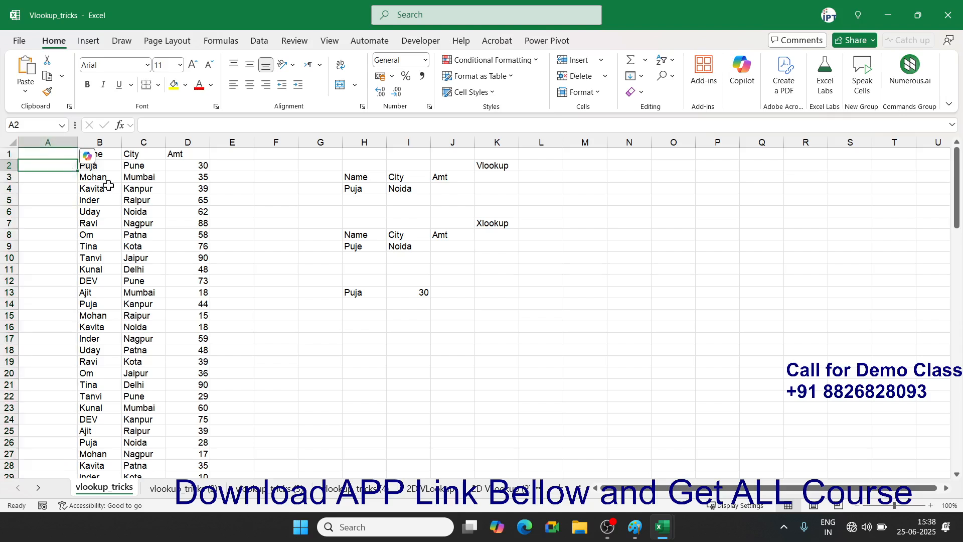
text(=)
click(113, 167)
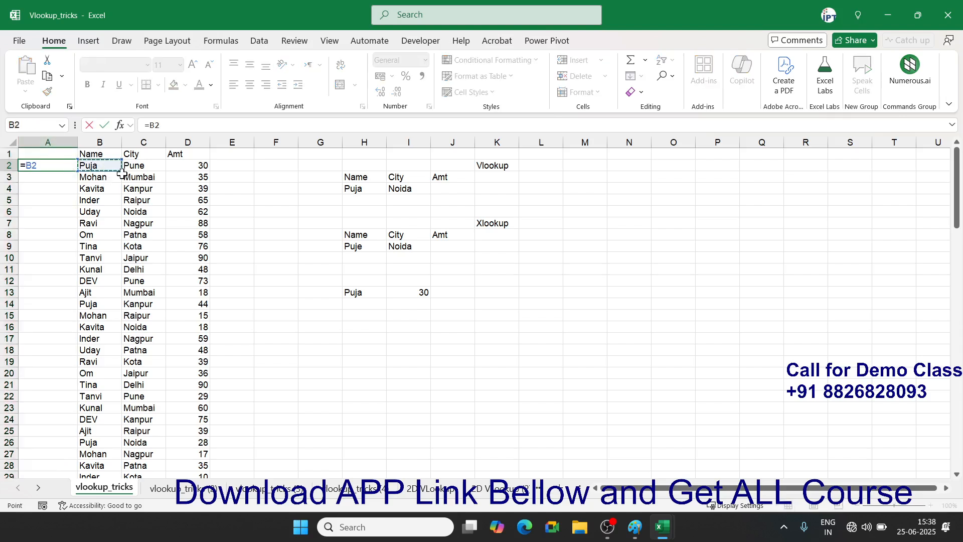
text(&"-"&)
click(134, 167)
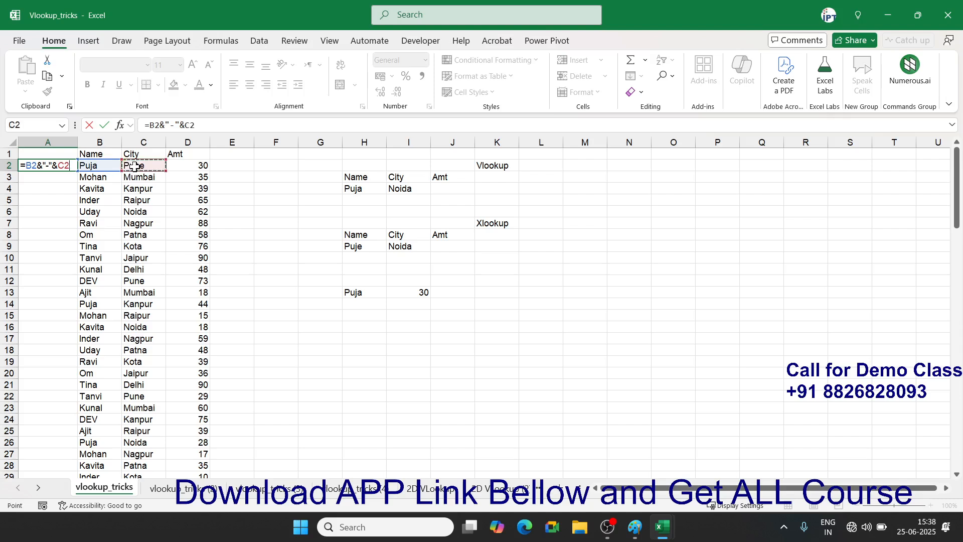
key(Return)
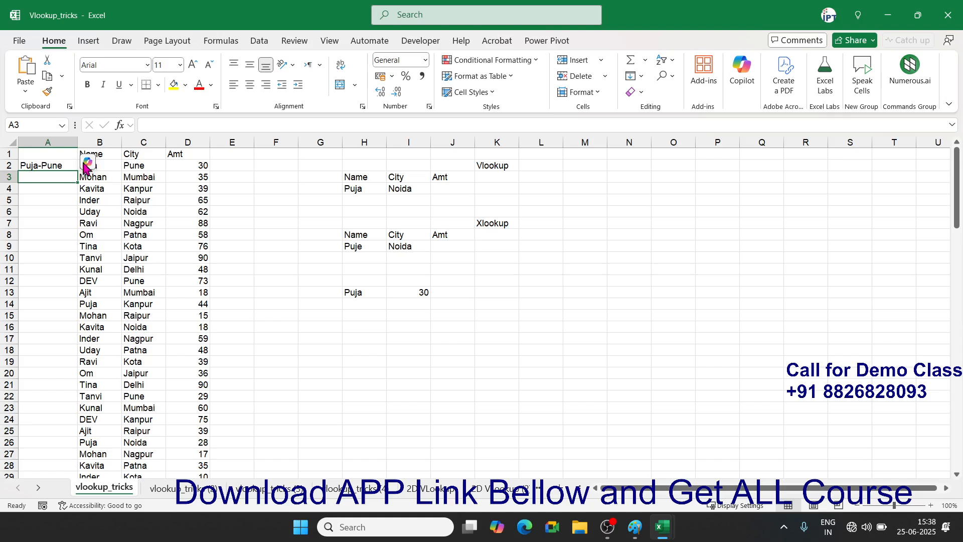
- Fill the Name-City key formula down column A through A108
click(62, 167)
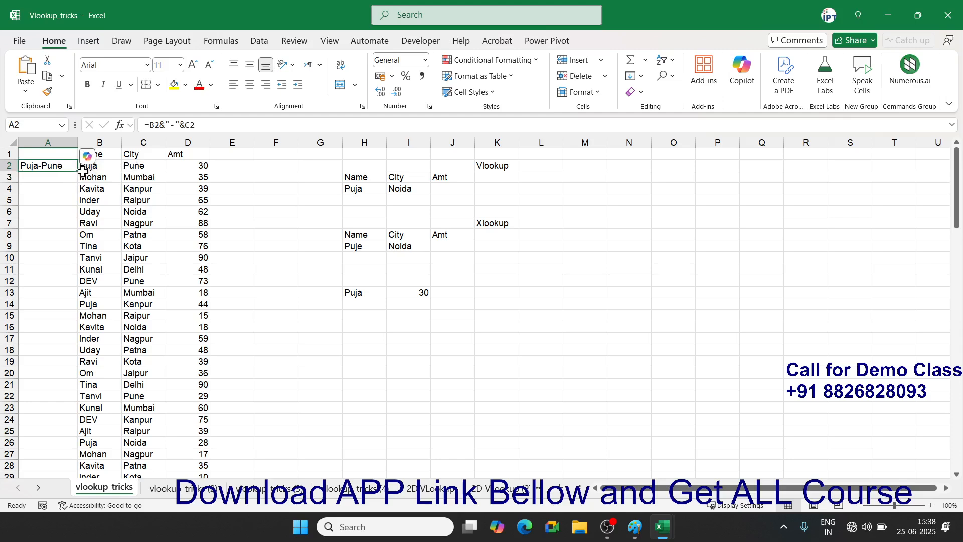
double_click(78, 171)
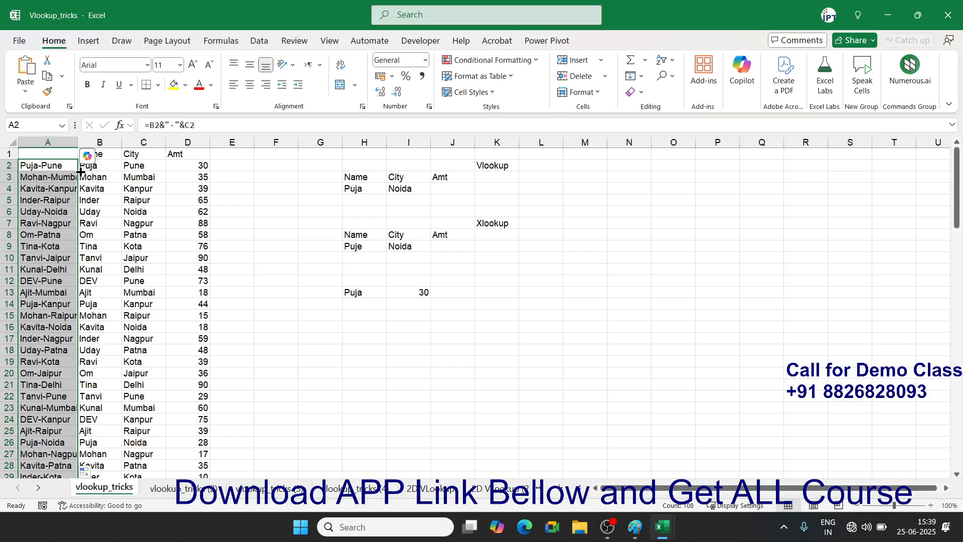
click(454, 190)
- In J4 enter =VLOOKUP(H4&"-"&I4,A:D,2,0) on the combined Puja-Noida key
text(=vl)
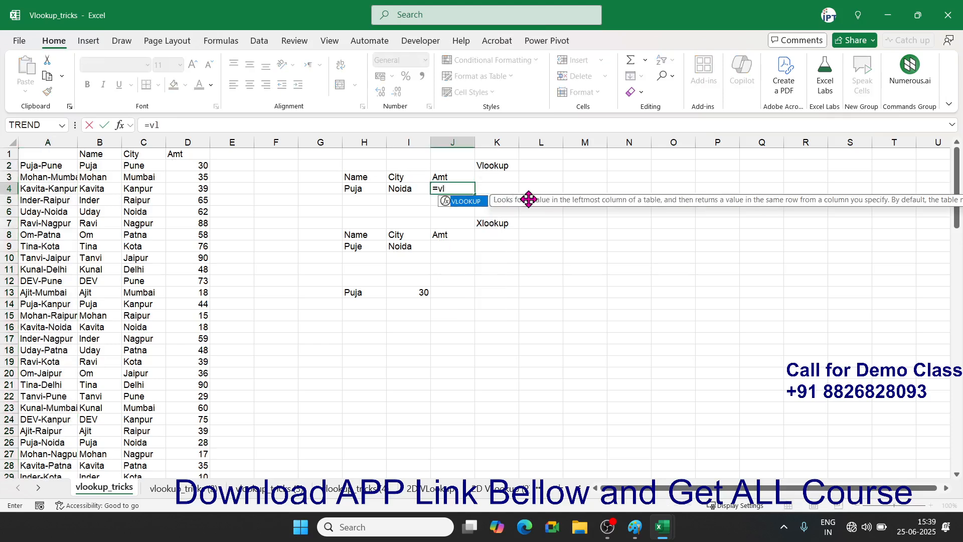
key(Tab)
click(360, 190)
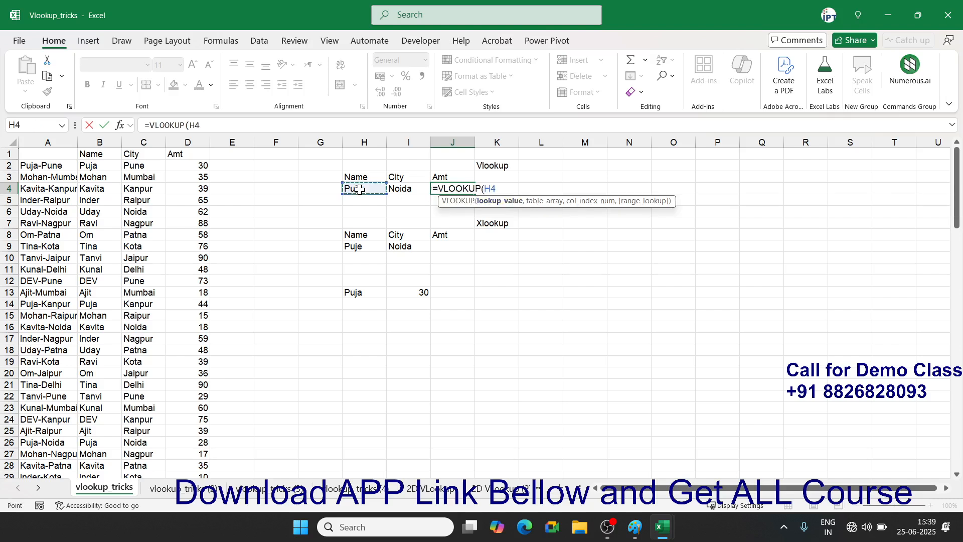
text(&"-"&)
click(402, 189)
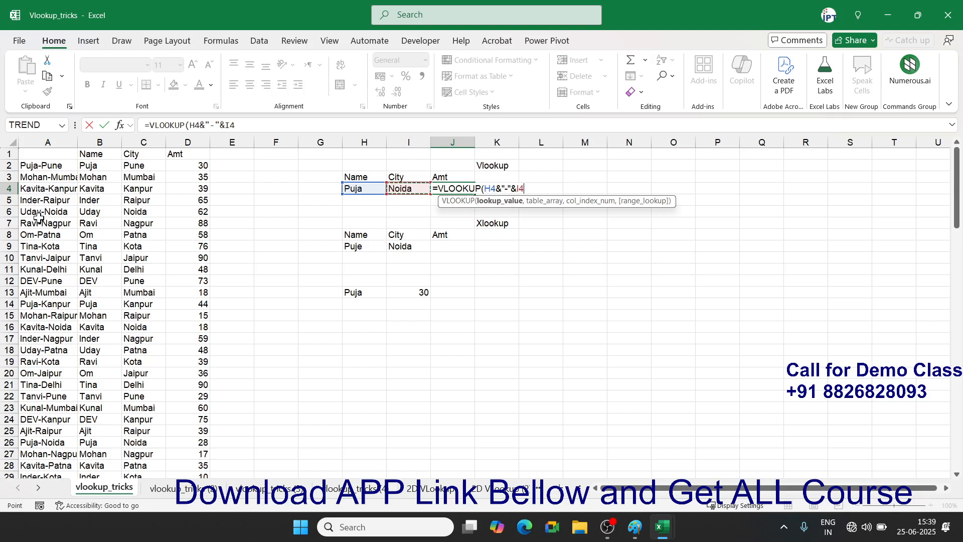
text(,)
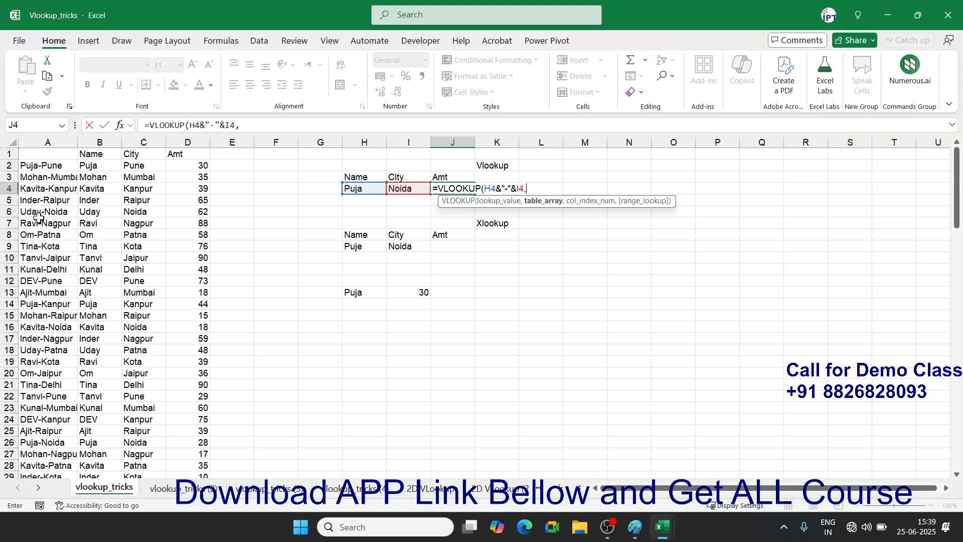
drag(61, 142, 182, 138)
text(,)
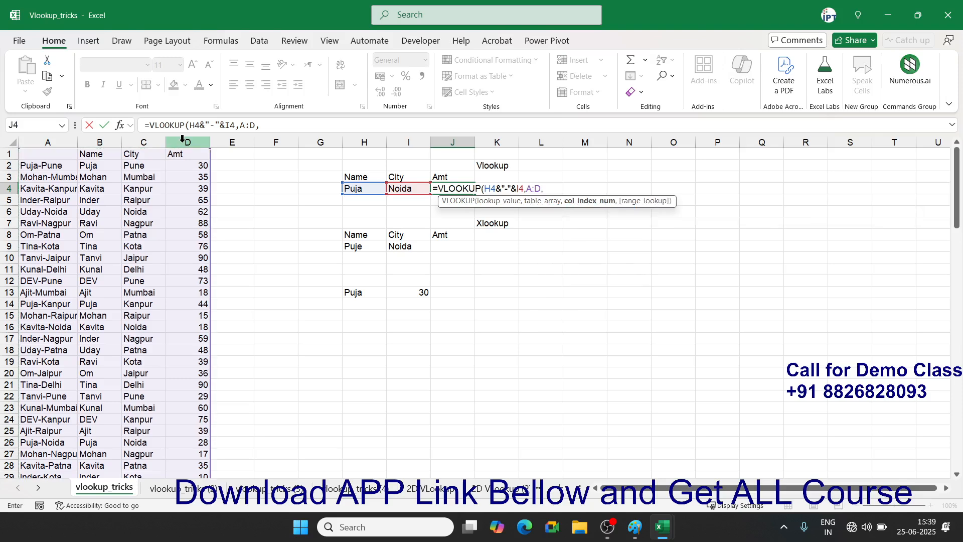
text(2,0)
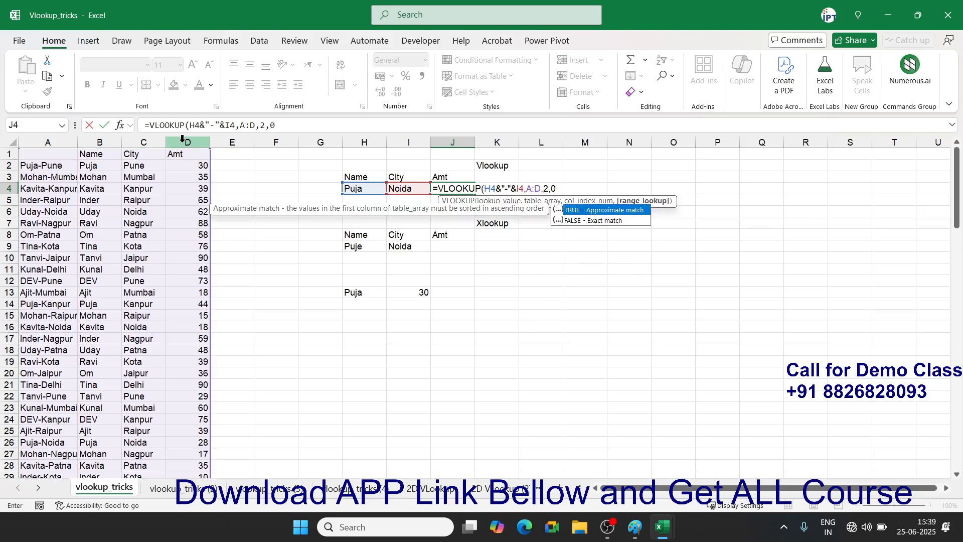
text())
key(ctrl+Return)
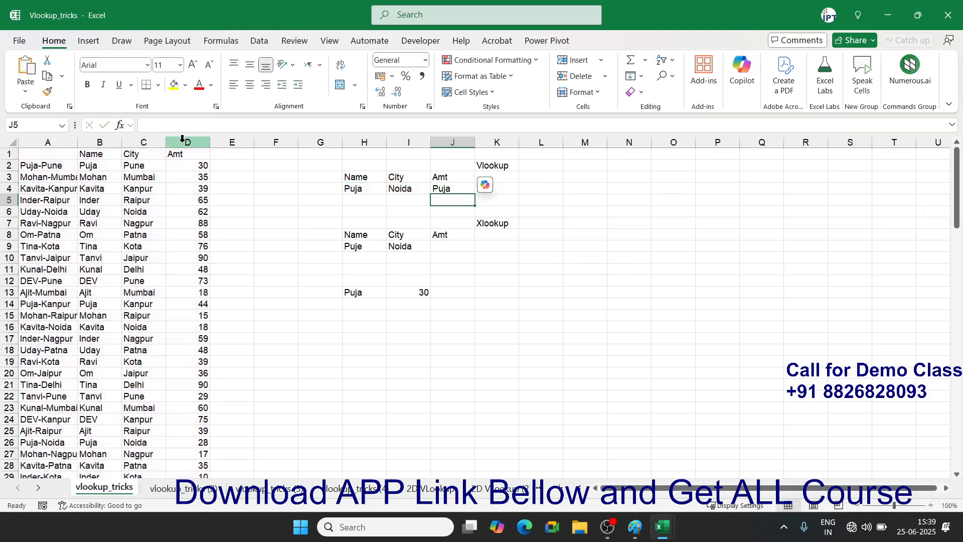
- Change J4's column index to 4 so it returns 28, matching the Puja-Noida row
click(266, 127)
key(BackSpace)
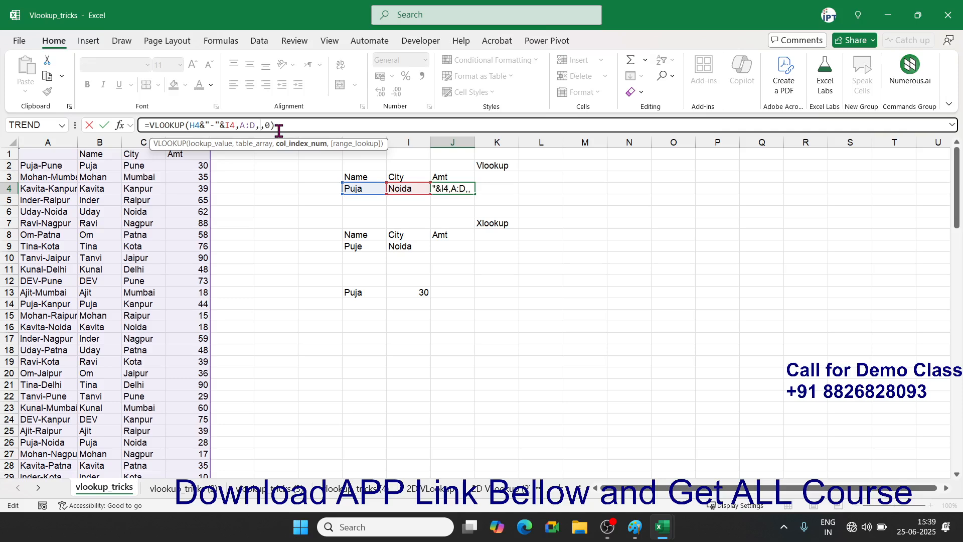
text(4)
key(Return)
key(Up)
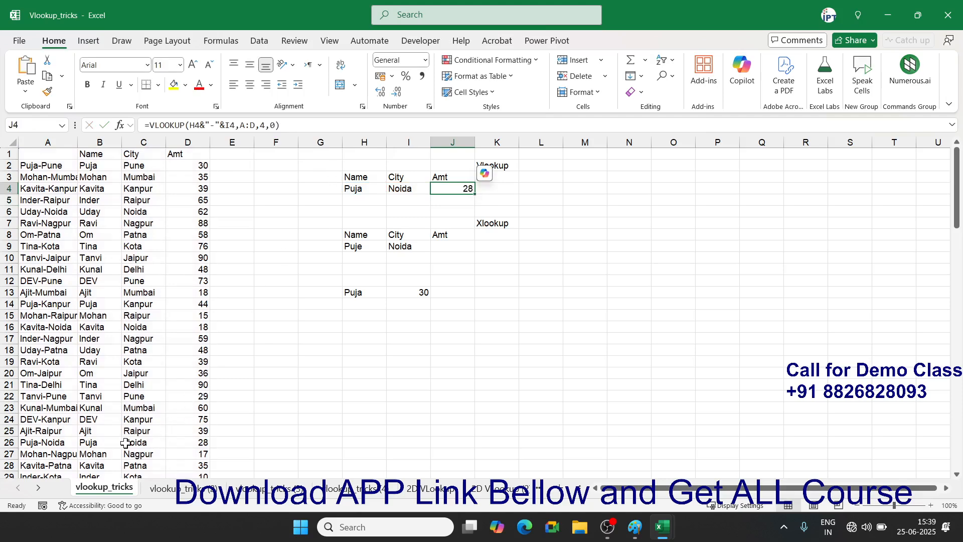
drag(126, 443, 193, 442)
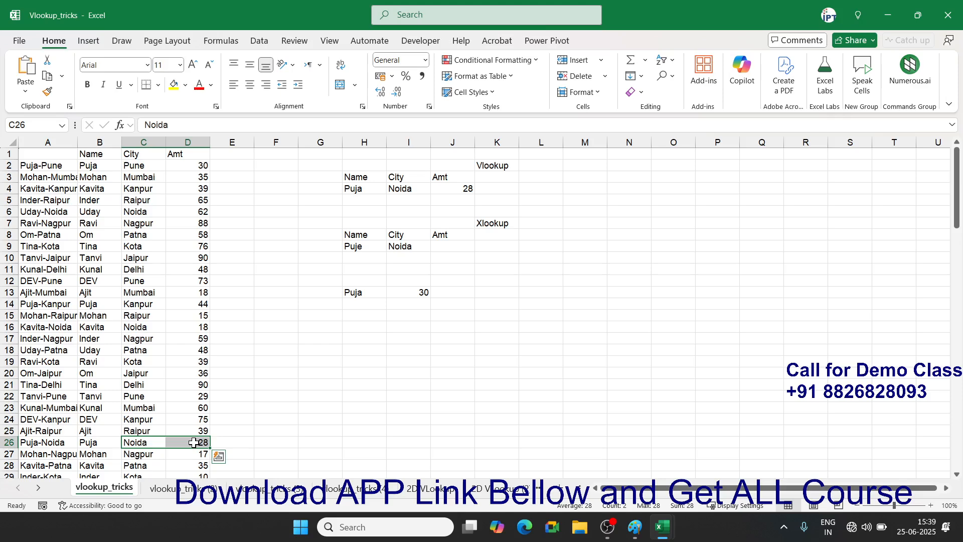
scroll(194, 443, down, 4)
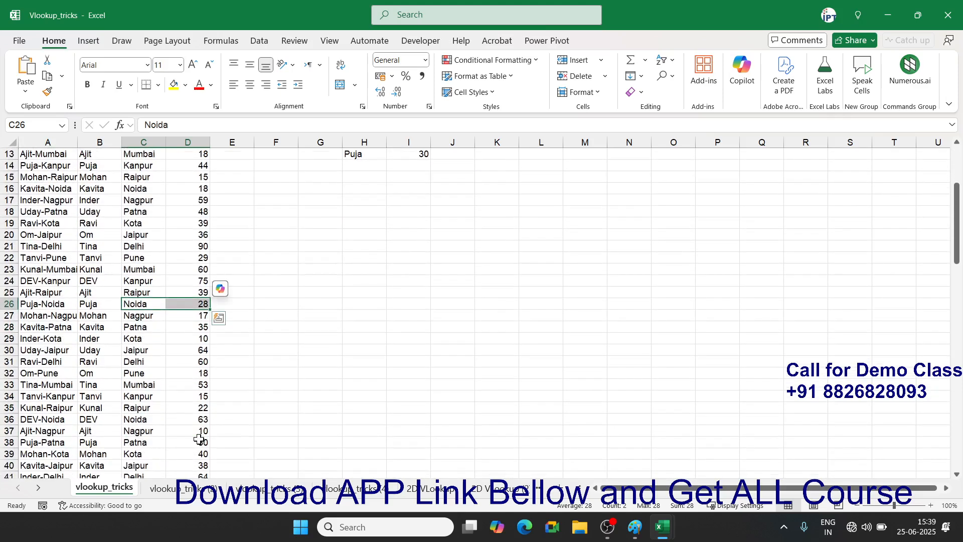
scroll(200, 439, up, 4)
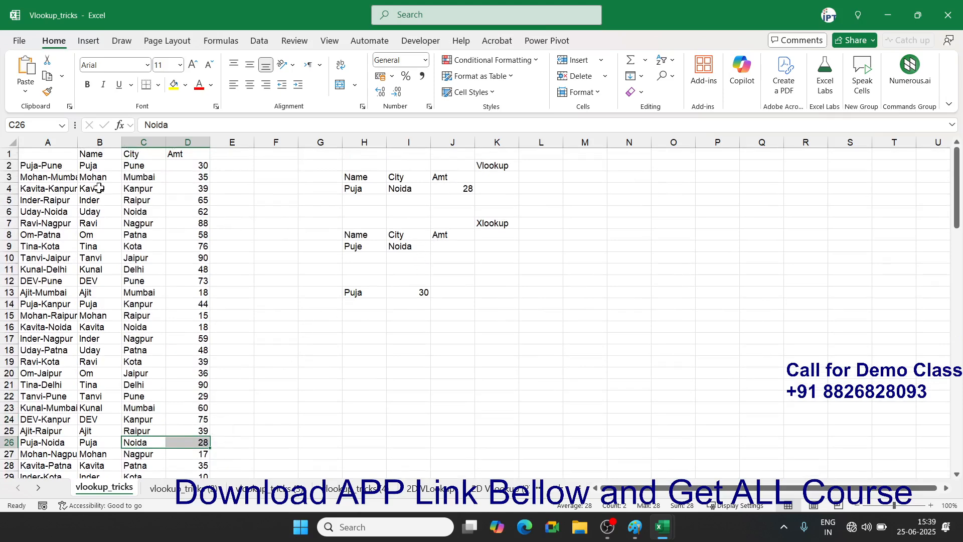
click(58, 142)
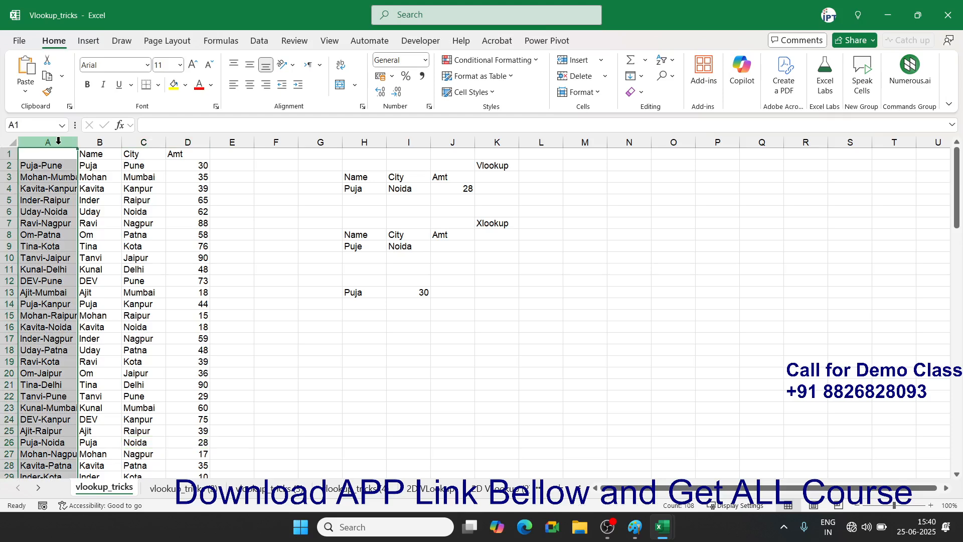
- Abandon a first XLOOKUP attempt in J9 and correct the name Puje to Puja
click(470, 248)
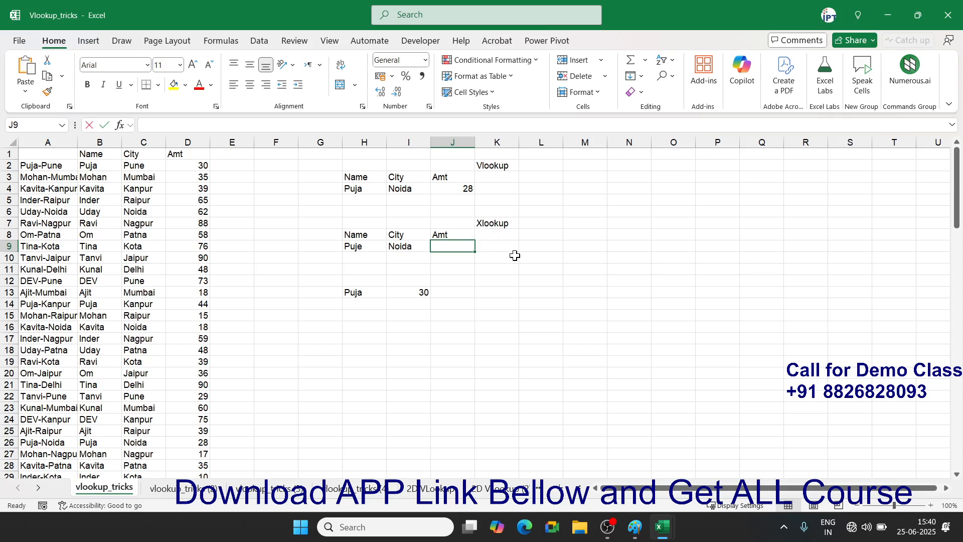
text(=xl)
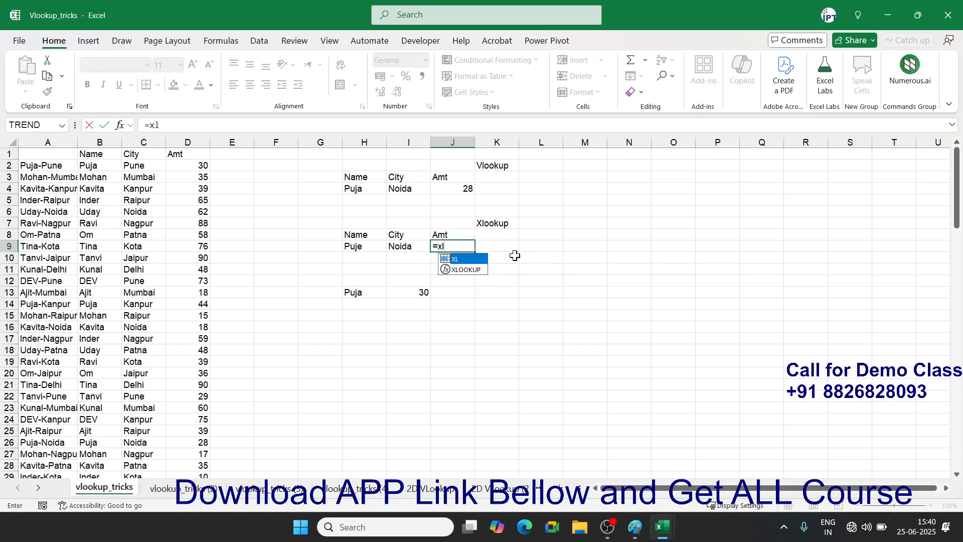
key(Down)
key(Tab)
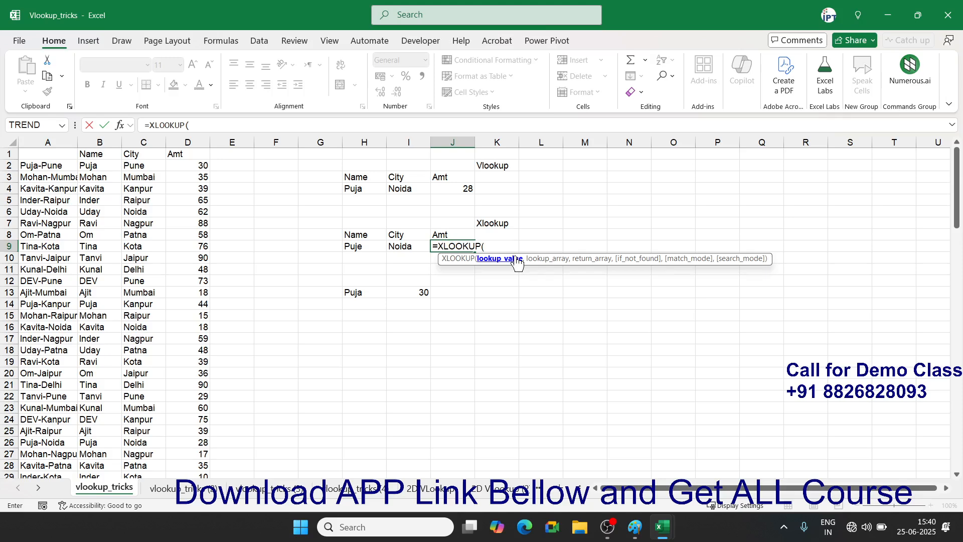
key(Left)
key(Left)
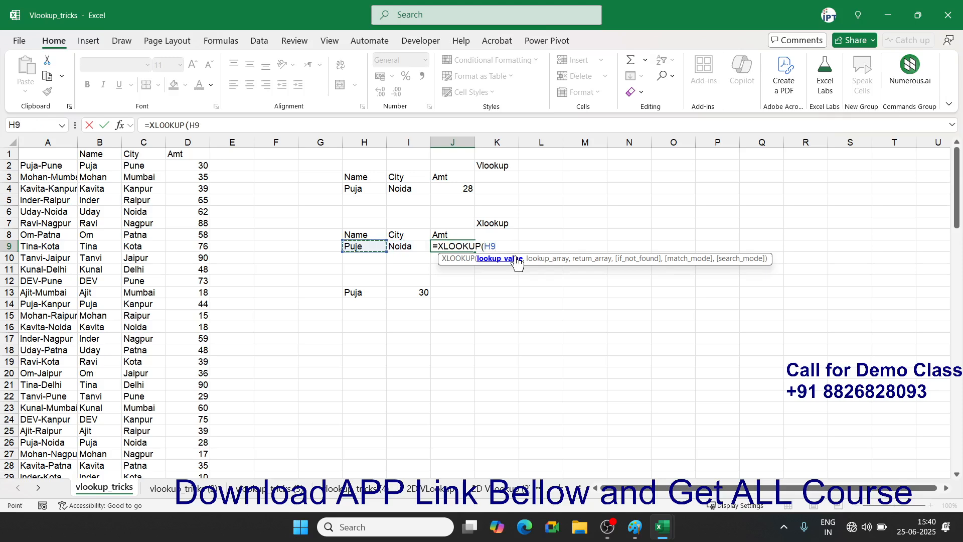
key(Escape)
key(Left)
key(Left)
key(Left)
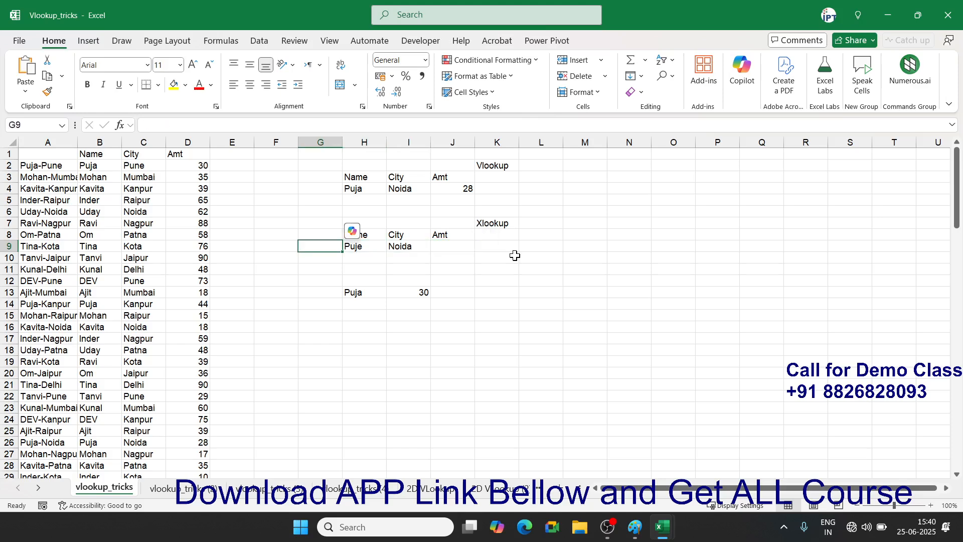
key(Right)
text(Puja)
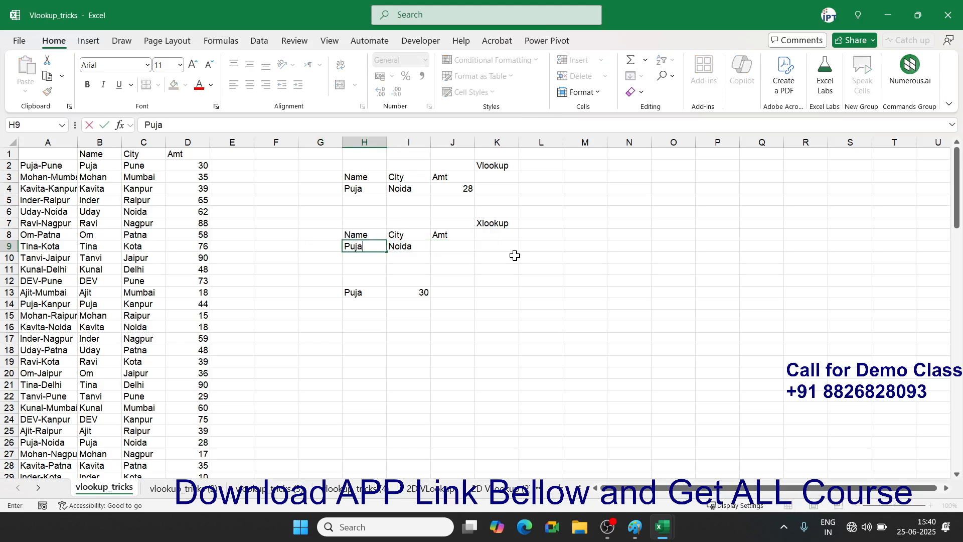
key(Right)
key(Right)
- Start J9's XLOOKUP with the lookup value H9&"-"&I9
text(=)
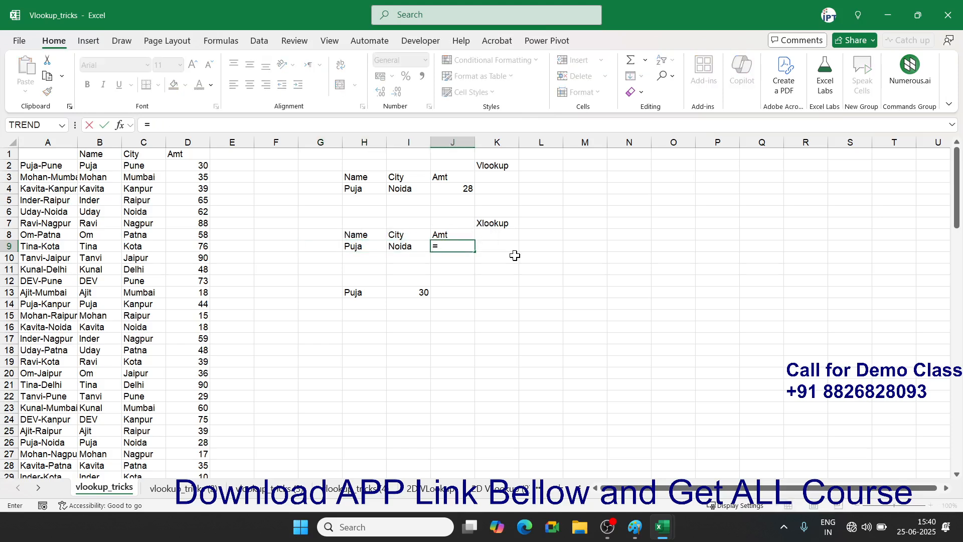
text(XL)
key(Down)
key(Tab)
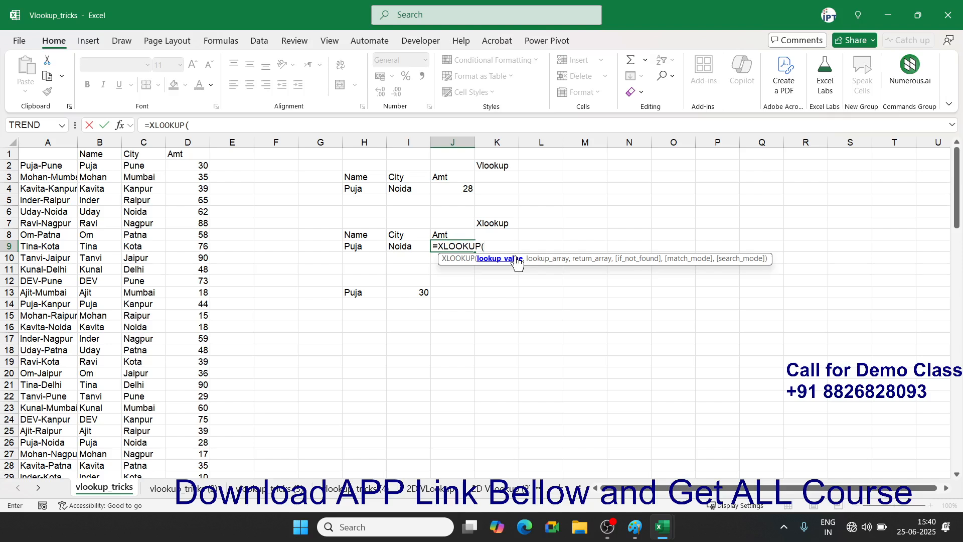
key(Left)
key(Left)
text(&)
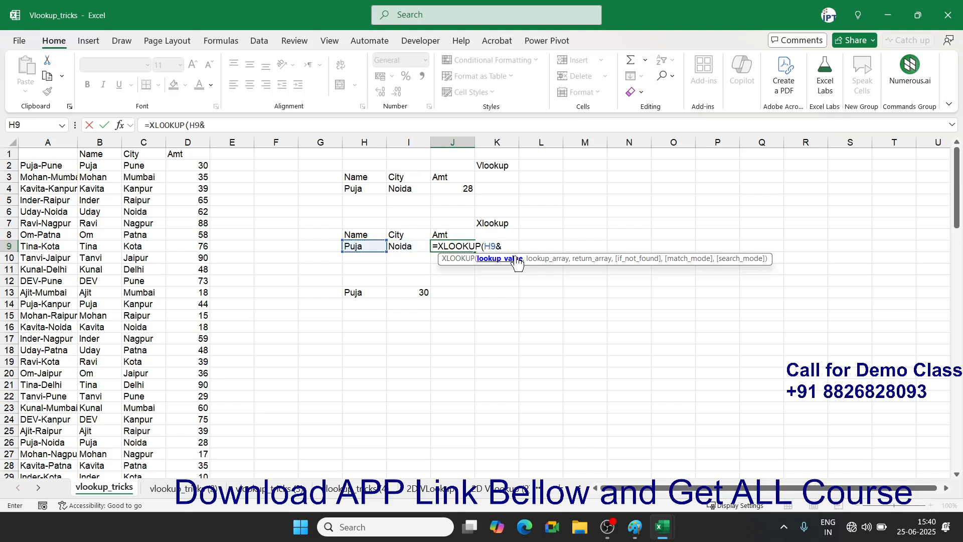
text("-"&)
key(Left)
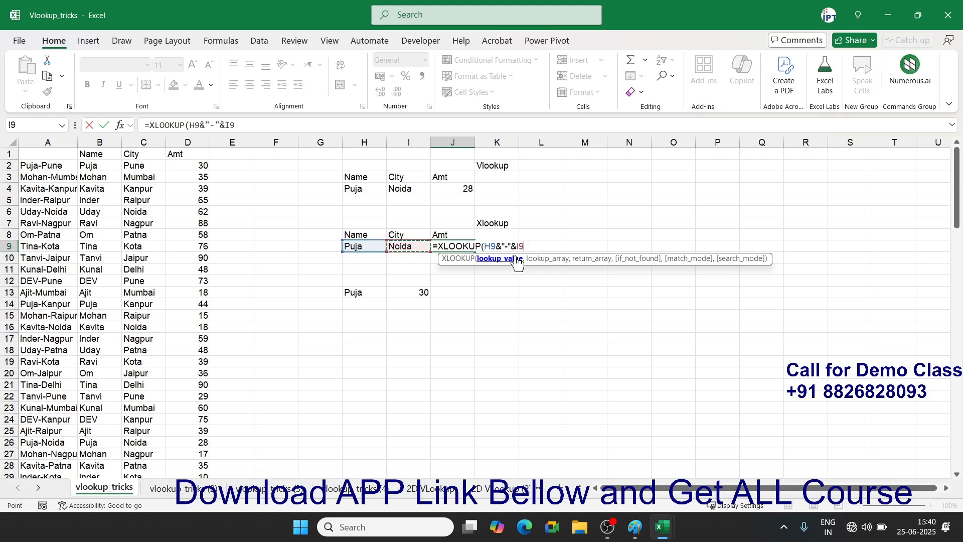
text(,)
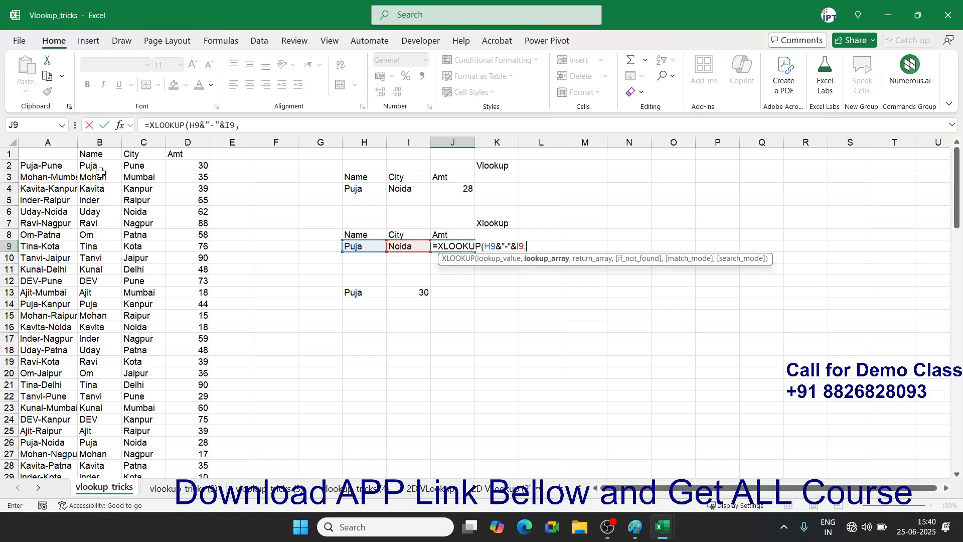
- Use joined Name B1:B109 and City C1:C109 as lookup array, Amt D1:D109 as return, giving 28
click(99, 158)
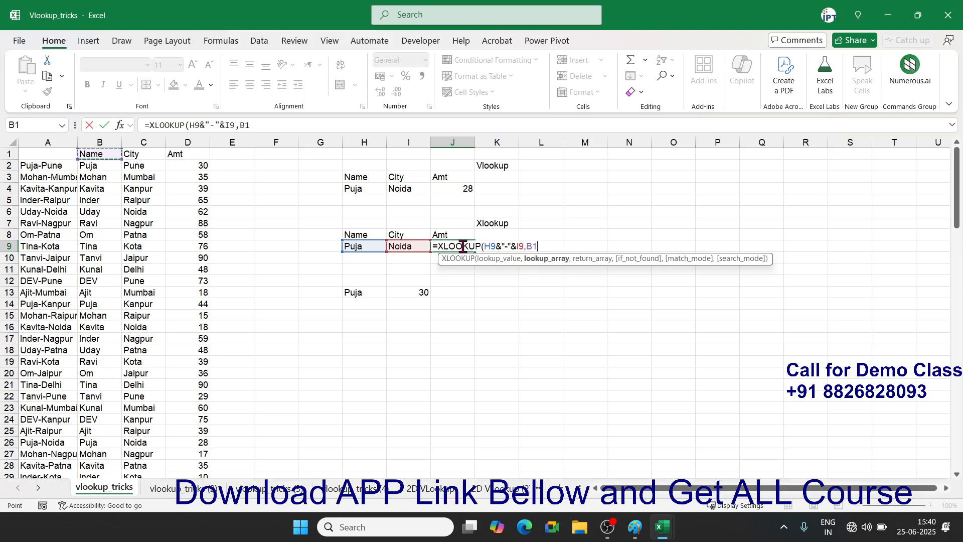
key(ctrl+shift+Down)
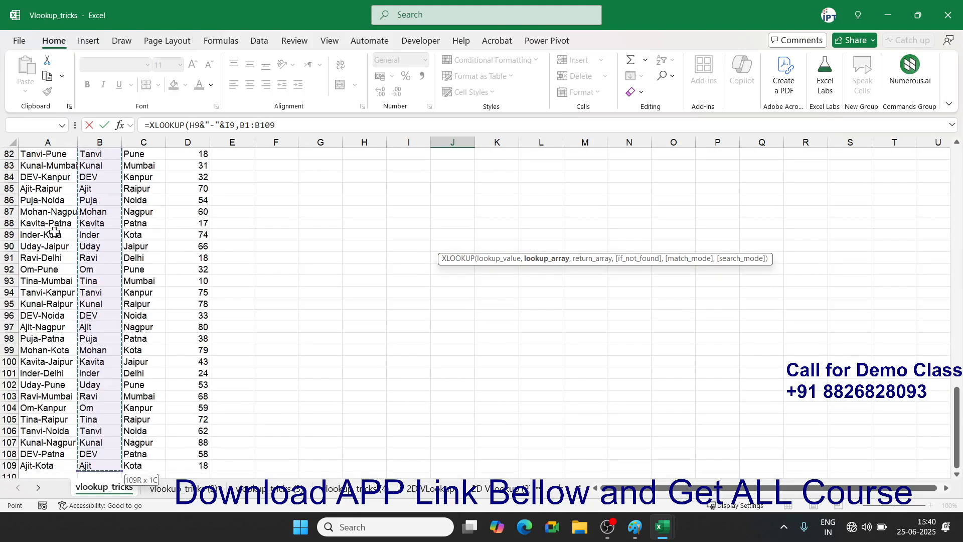
text(&"-"&)
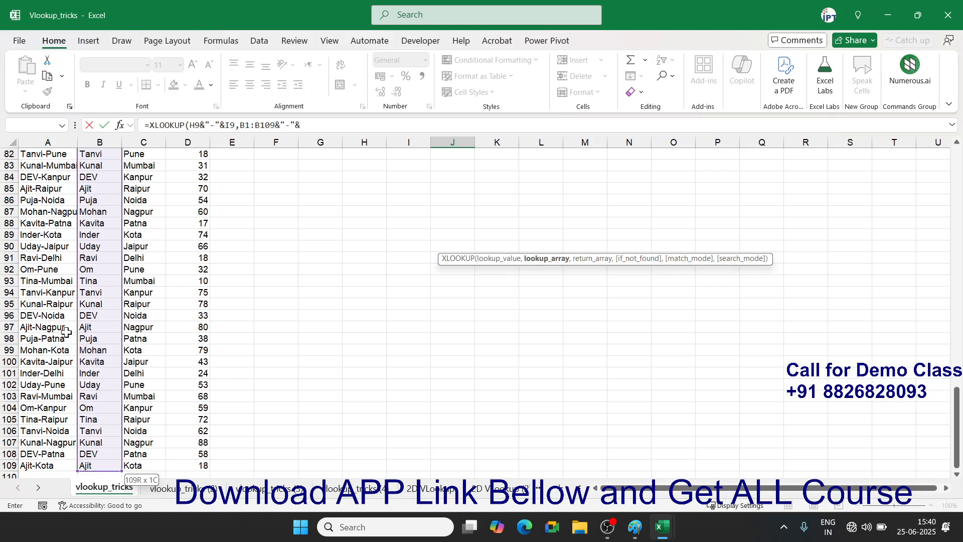
click(143, 291)
key(ctrl+Up)
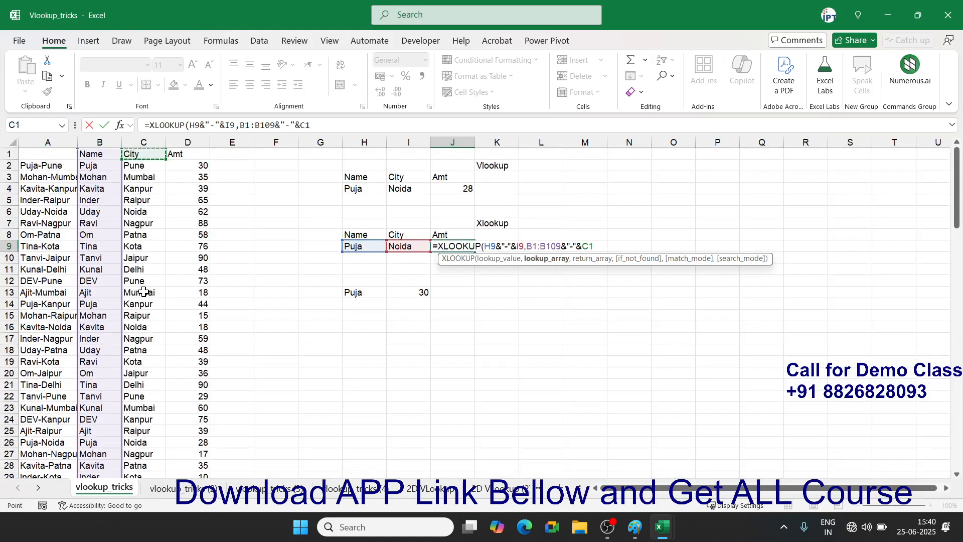
key(ctrl+shift+Down)
text(,)
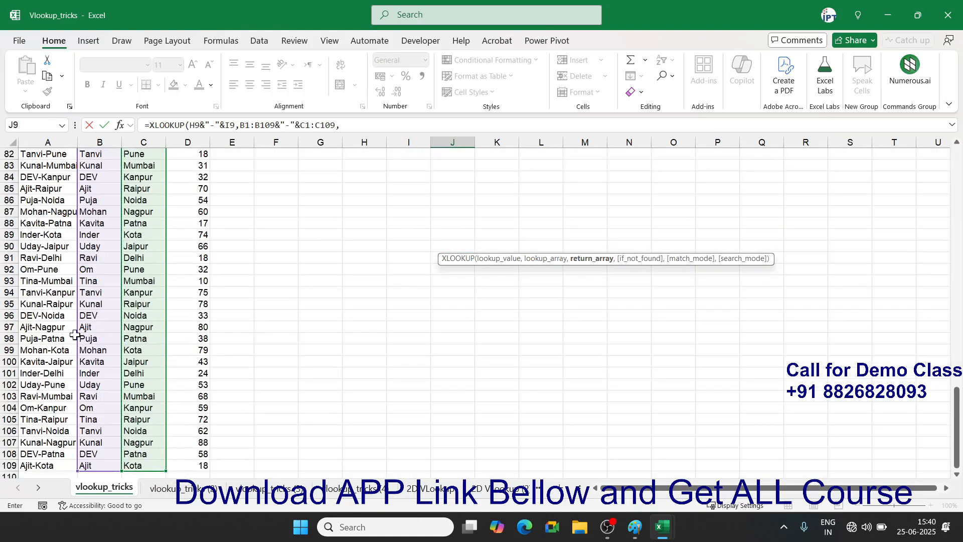
click(182, 292)
key(ctrl+Up)
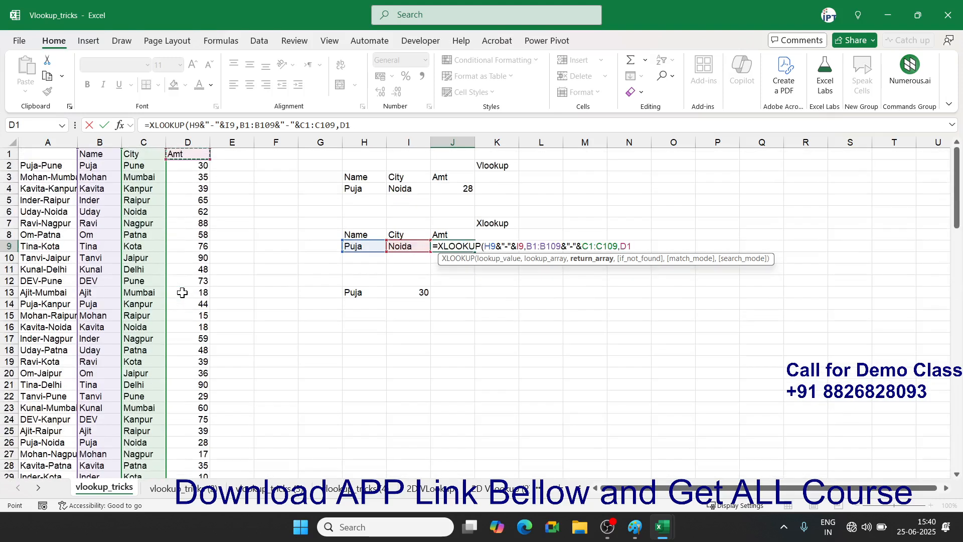
key(ctrl+shift+Down)
key(Return)
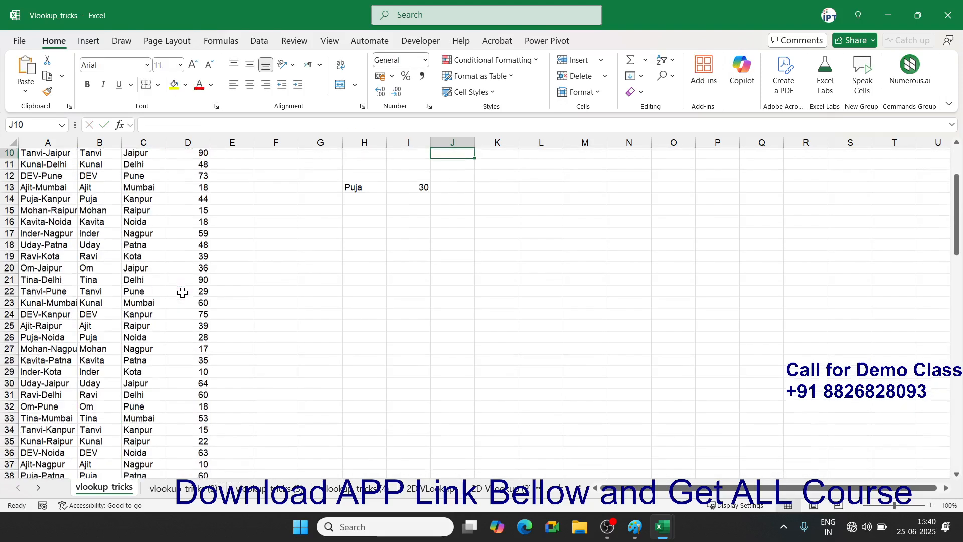
key(Up)
key(Up)
key(Up)
key(Up)
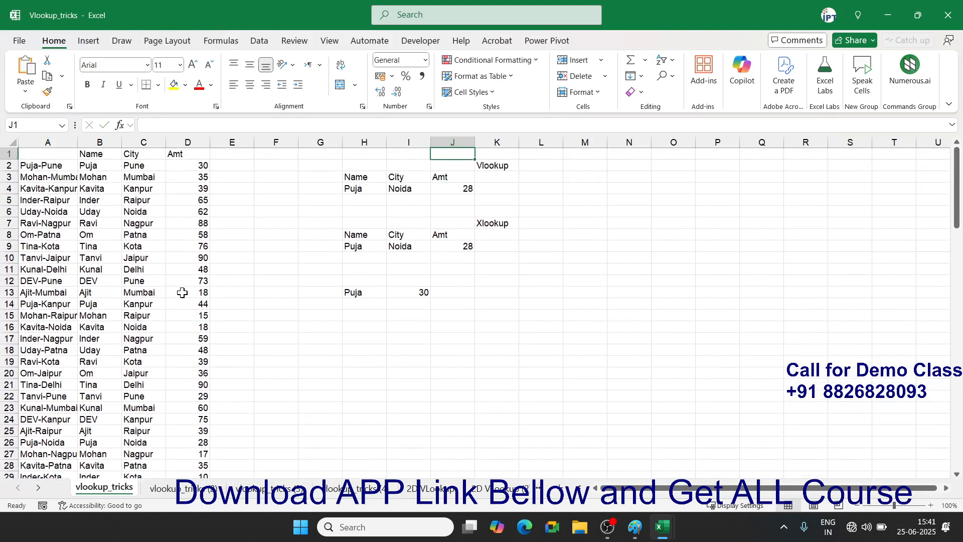
- Delete the combined Name-City keys from column A
click(64, 142)
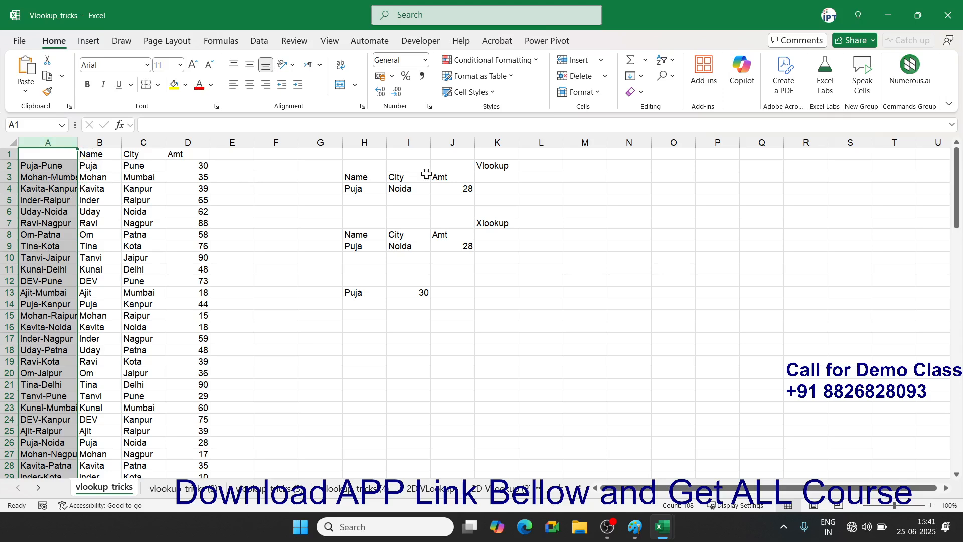
click(511, 189)
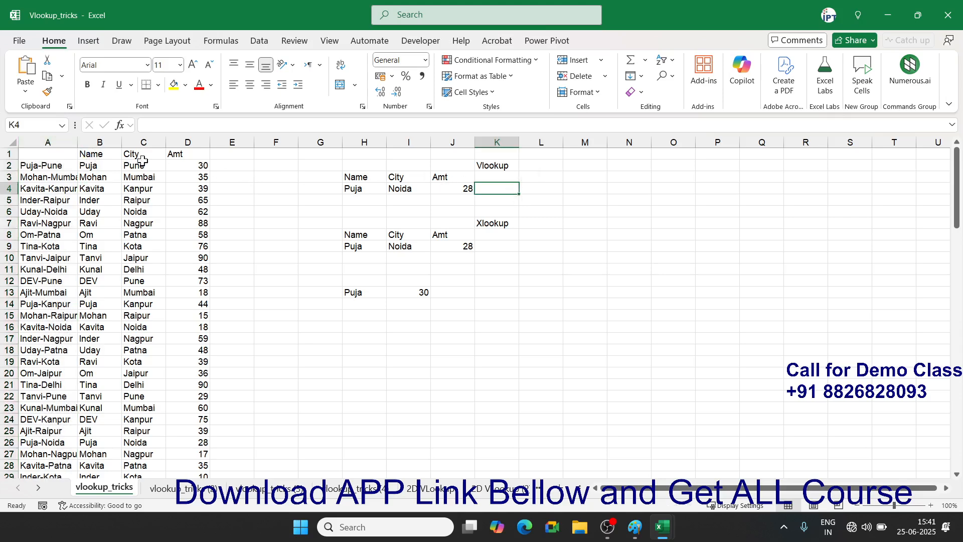
click(57, 166)
key(ctrl+shift+Down)
key(Delete)
scroll(56, 166, up, 20)
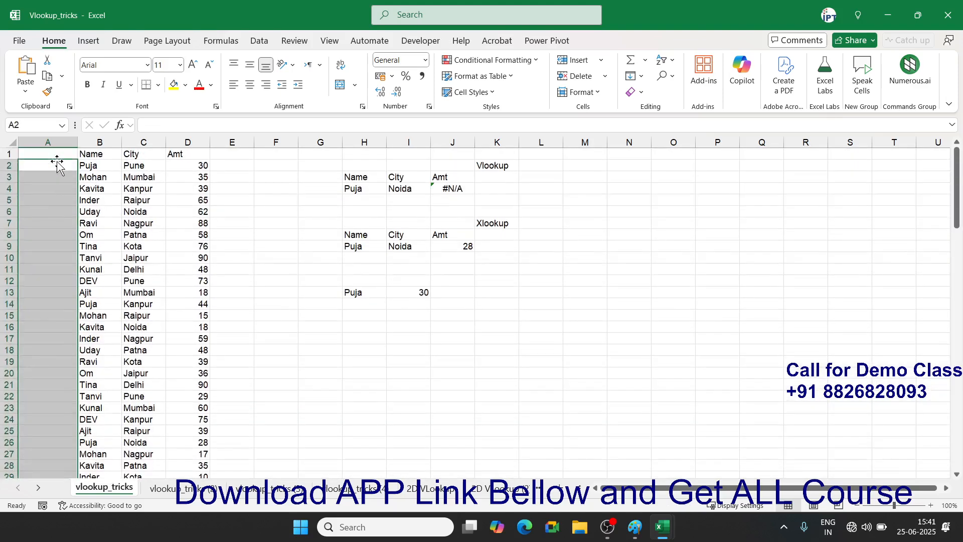
key(Up)
key(Right)
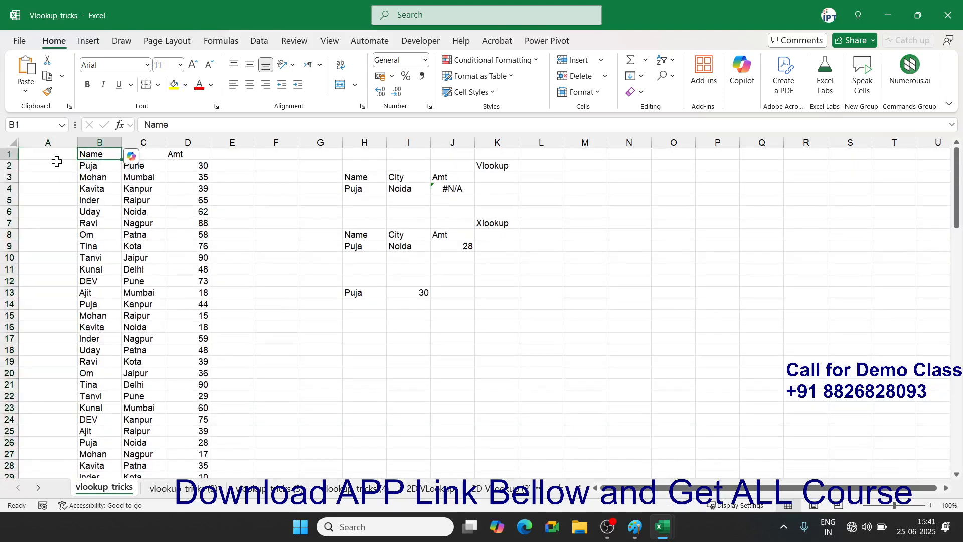
key(Left)
key(ctrl+space)
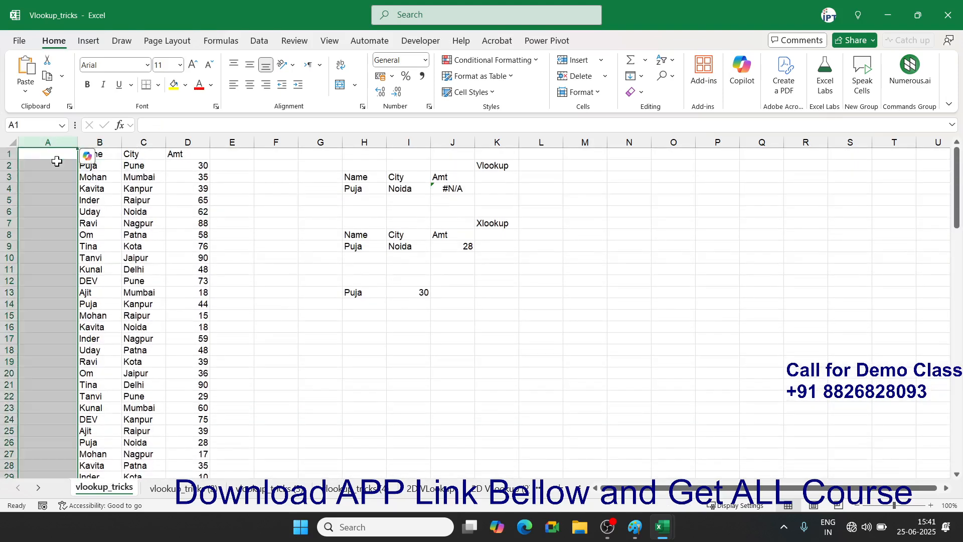
- Re-enter =B2&"-"&C2 in A2 to rebuild the Puja-Pune key
click(57, 165)
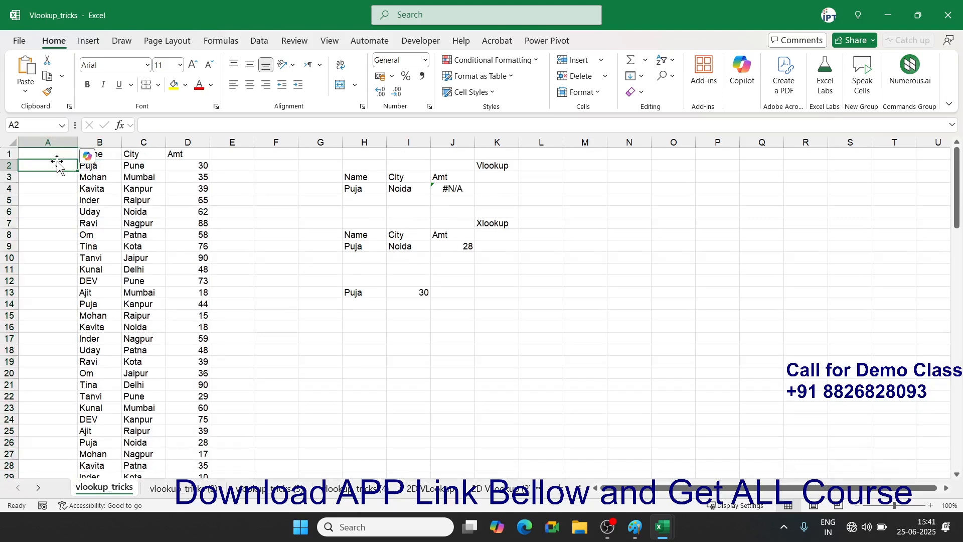
text(=)
click(92, 166)
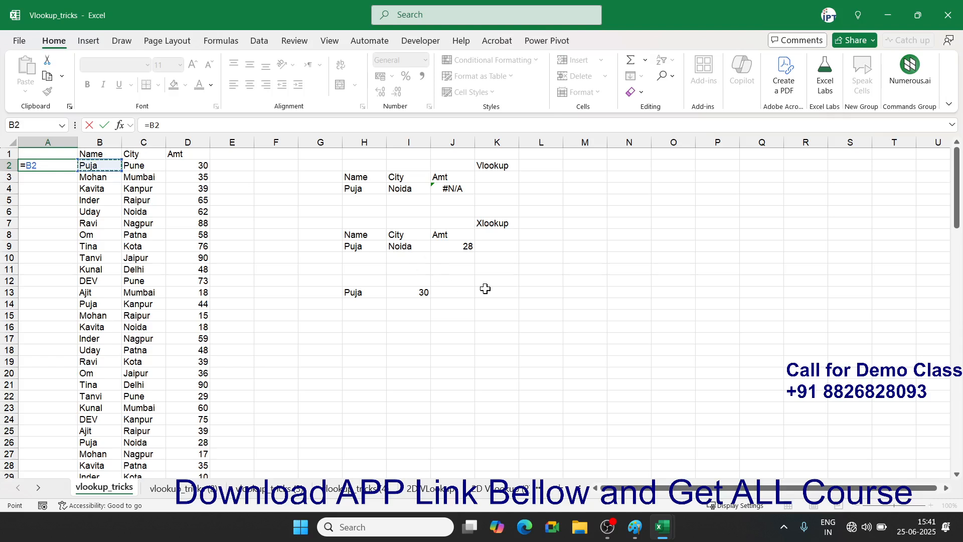
text(&"-"&)
click(151, 165)
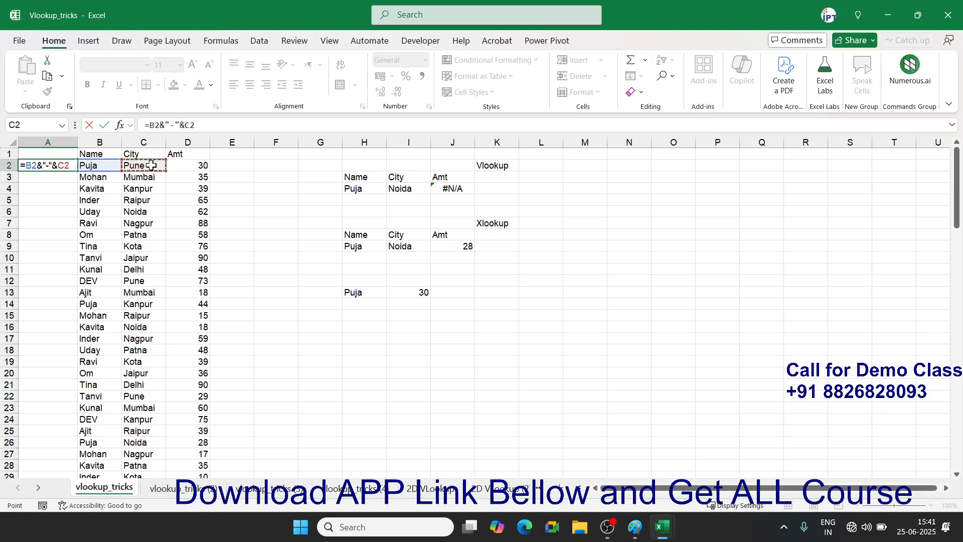
key(Return)
- Copy the A2 key formula down the whole table, so J4 returns 28 again
scroll(164, 219, up, 7)
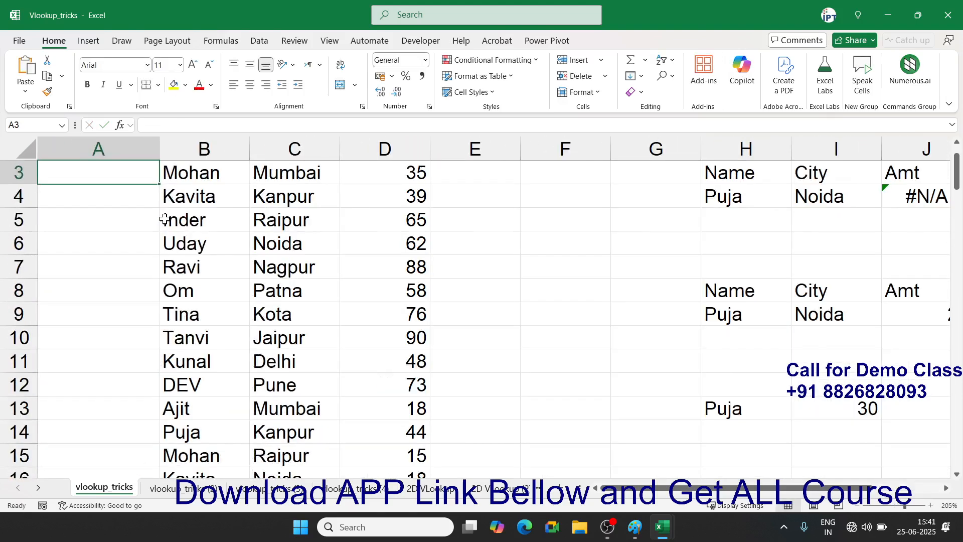
click(128, 184)
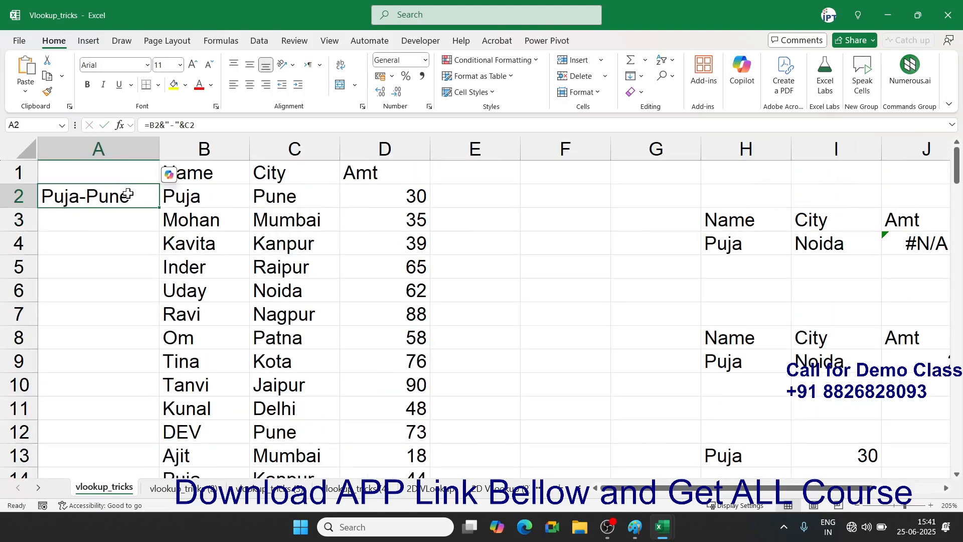
double_click(128, 195)
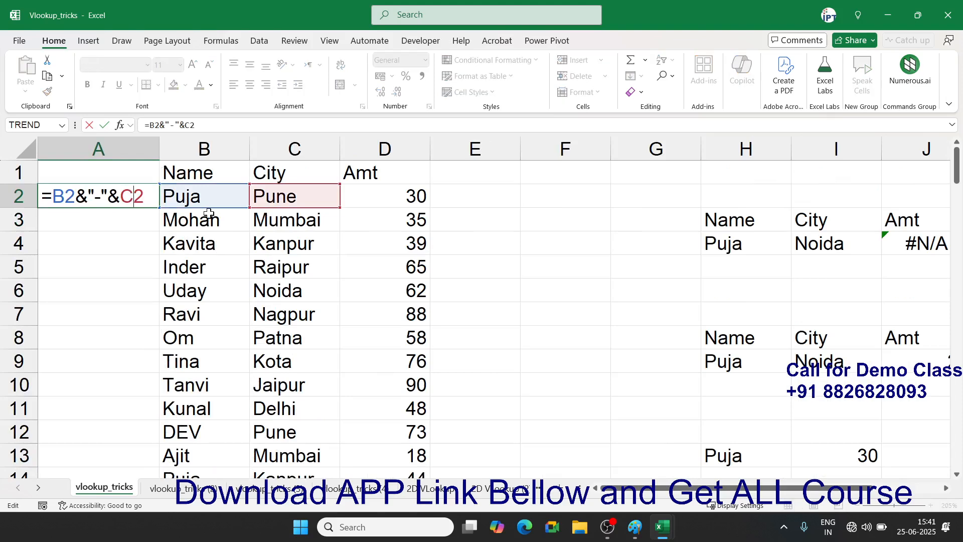
key(Return)
key(Up)
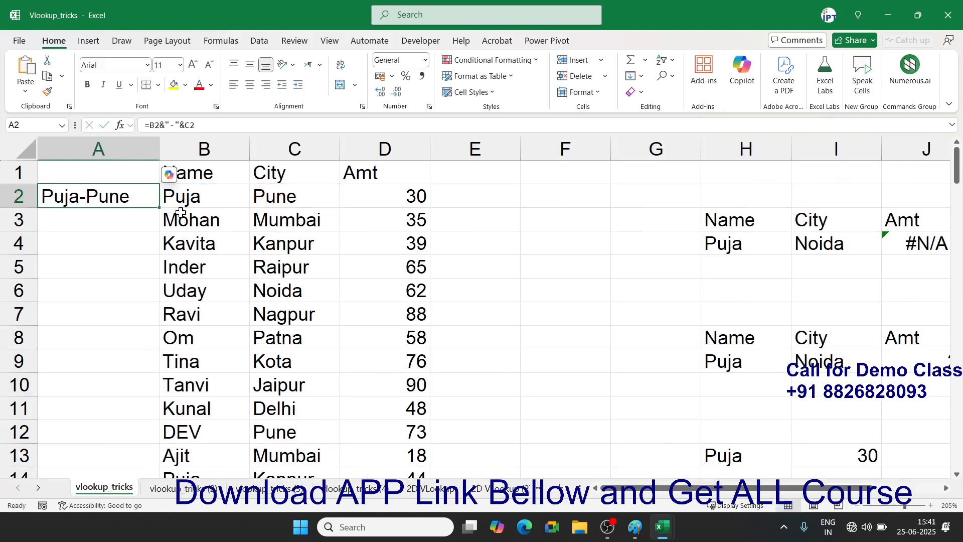
double_click(161, 210)
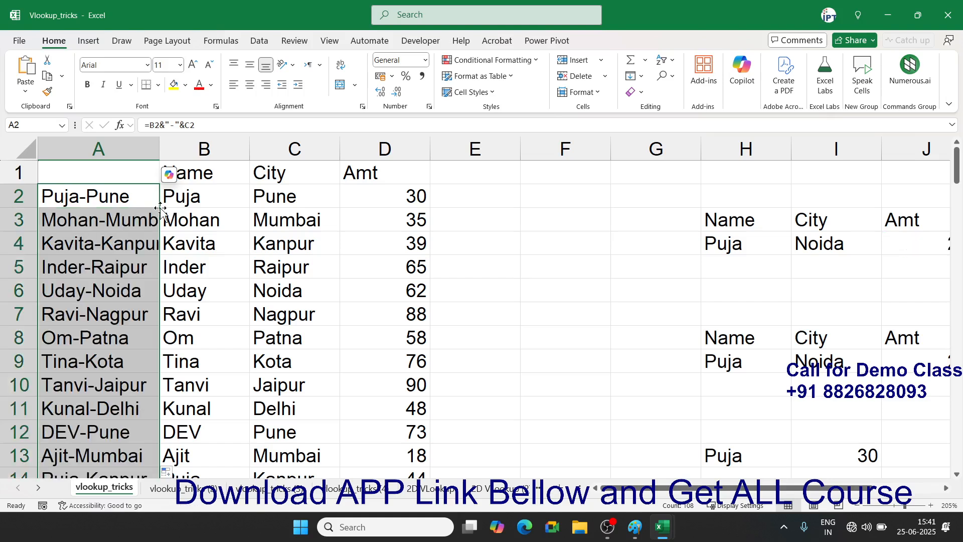
drag(695, 487, 765, 495)
- In K4 enter =VLOOKUP(H4&"-"&I4,A:D,4,0), returning 28 beside J4
click(793, 243)
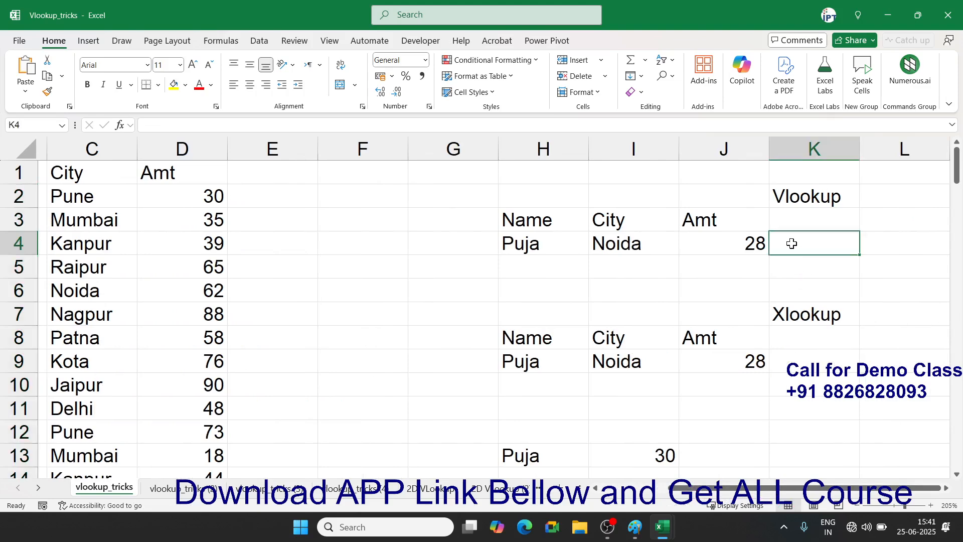
text(=VL)
key(Tab)
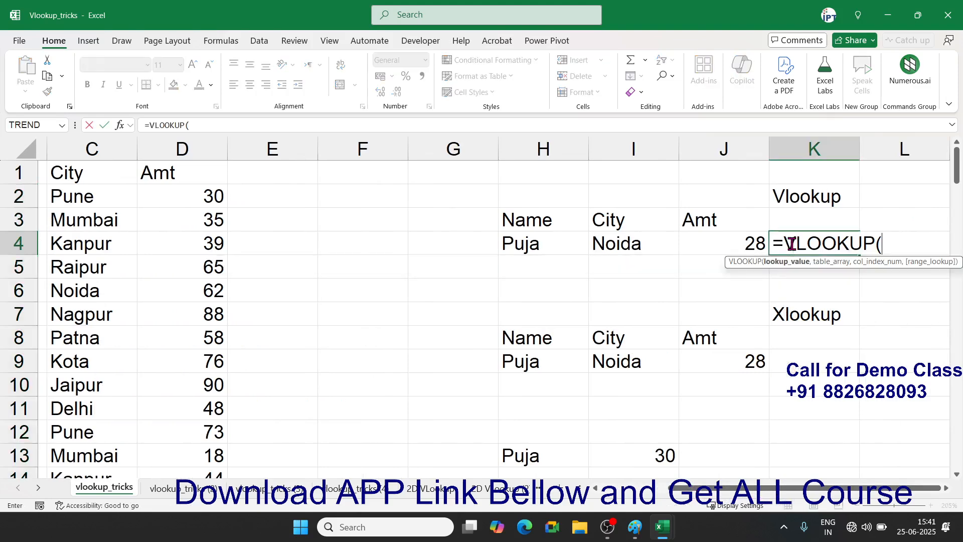
click(571, 241)
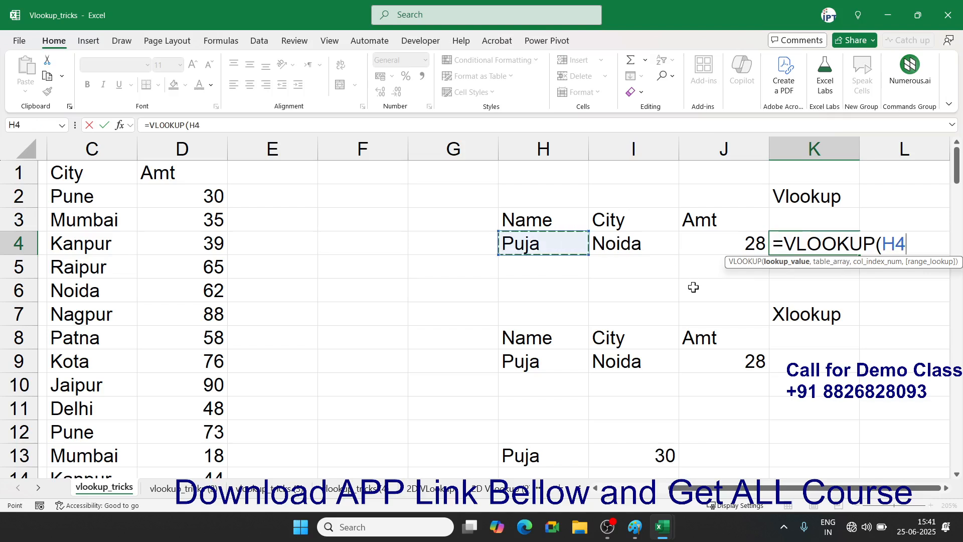
text(&"-"&)
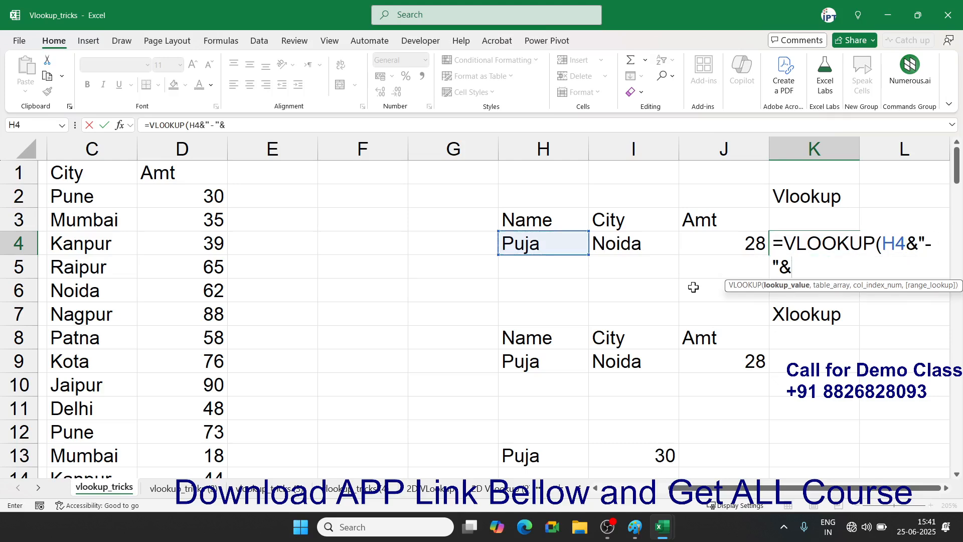
click(622, 249)
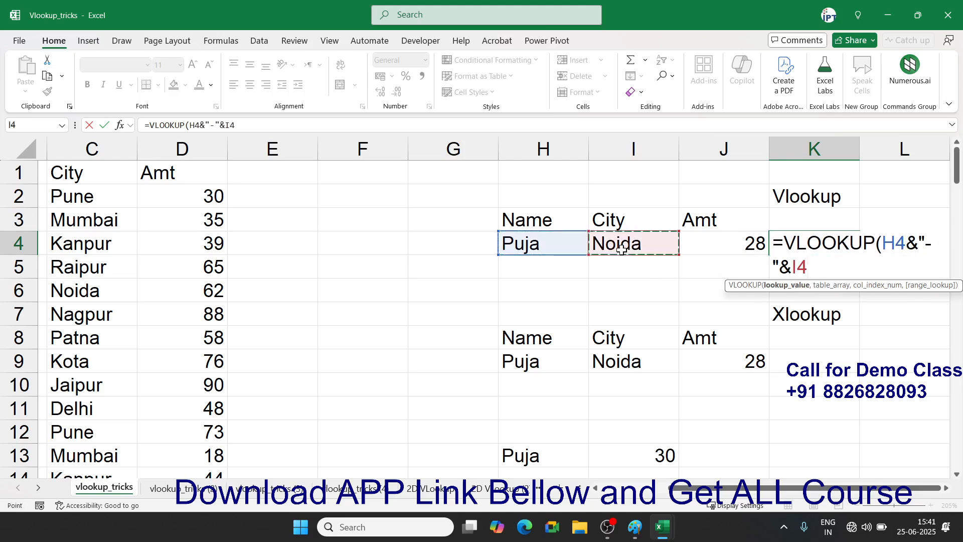
text(,)
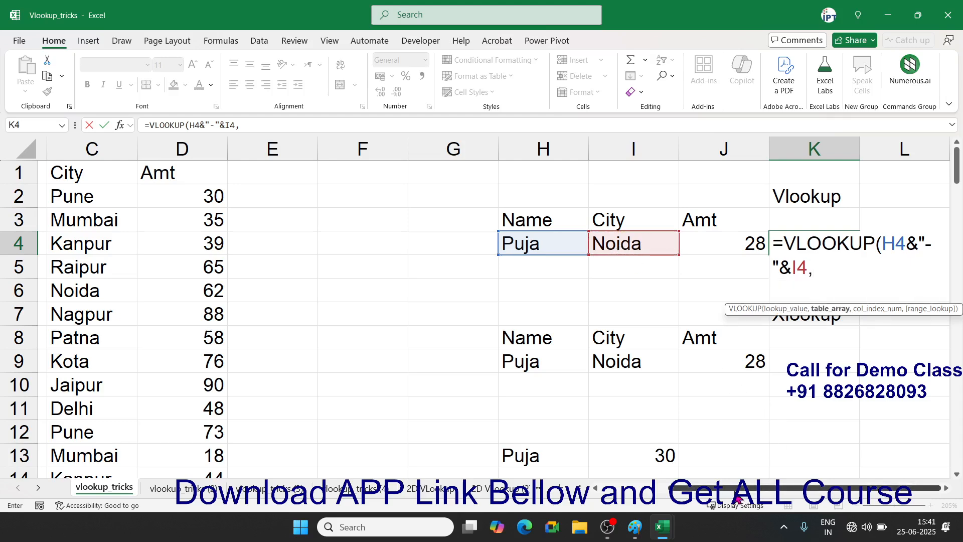
drag(686, 488, 613, 480)
drag(101, 149, 393, 155)
text(,4,0)
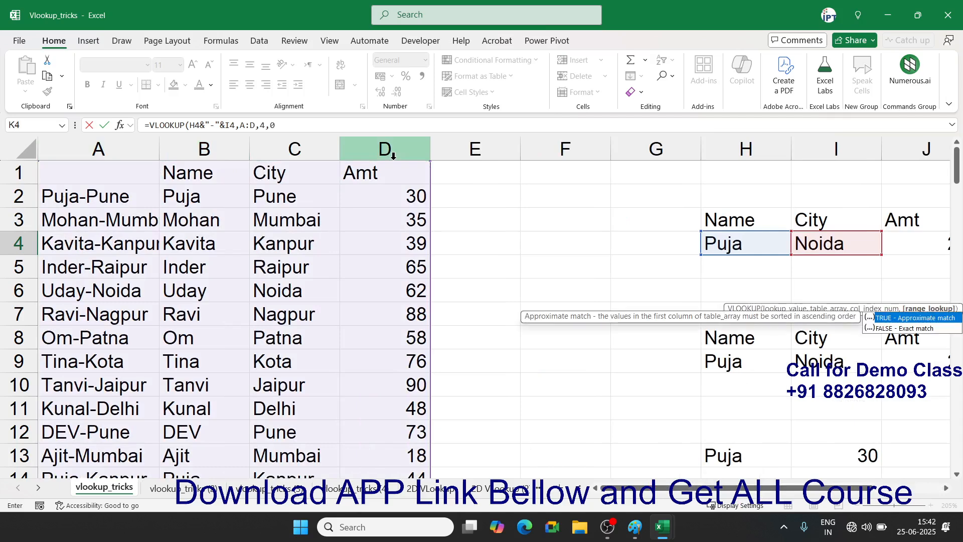
key(Return)
key(Up)
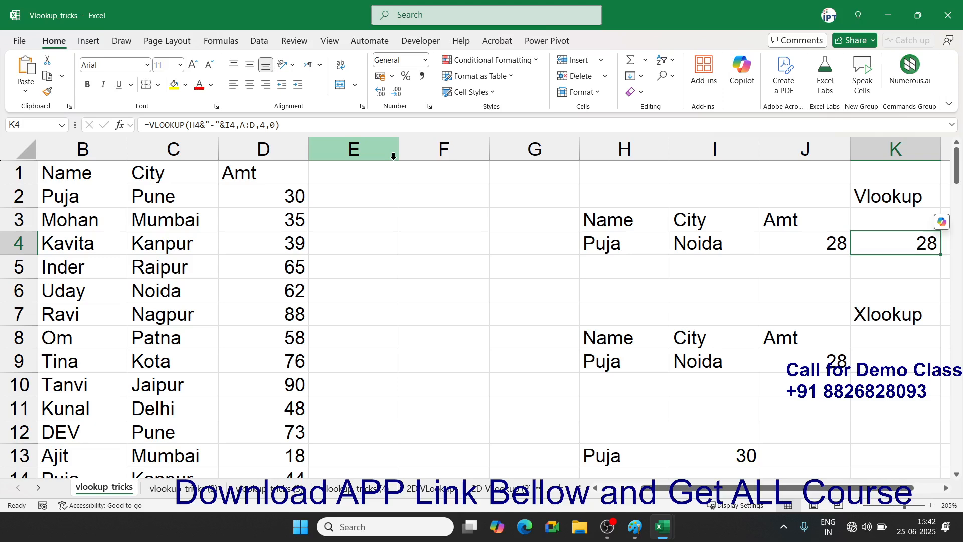
- On the vlookup_tricks (2) sheet, clear the old results in F3:G6 and the stray 16532 in E8
click(188, 489)
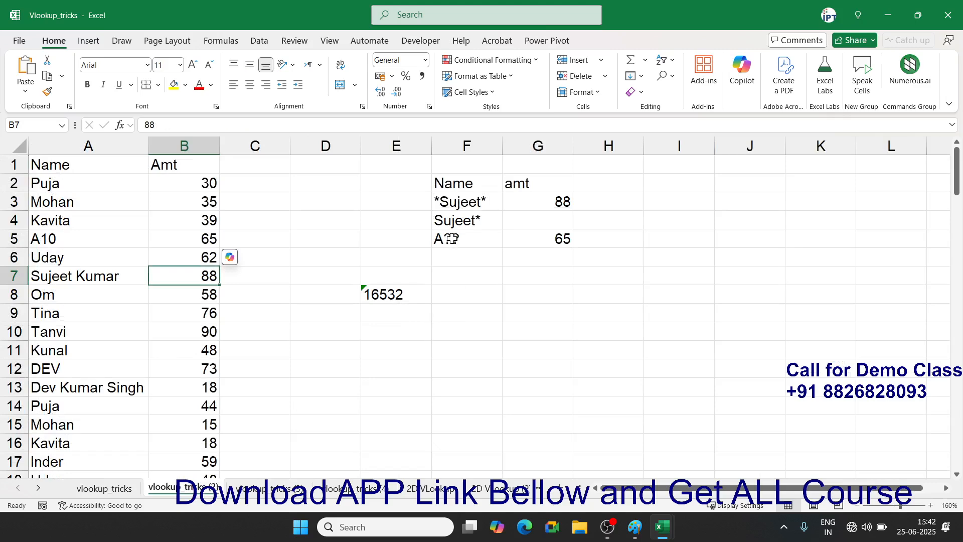
drag(458, 202, 544, 249)
key(Delete)
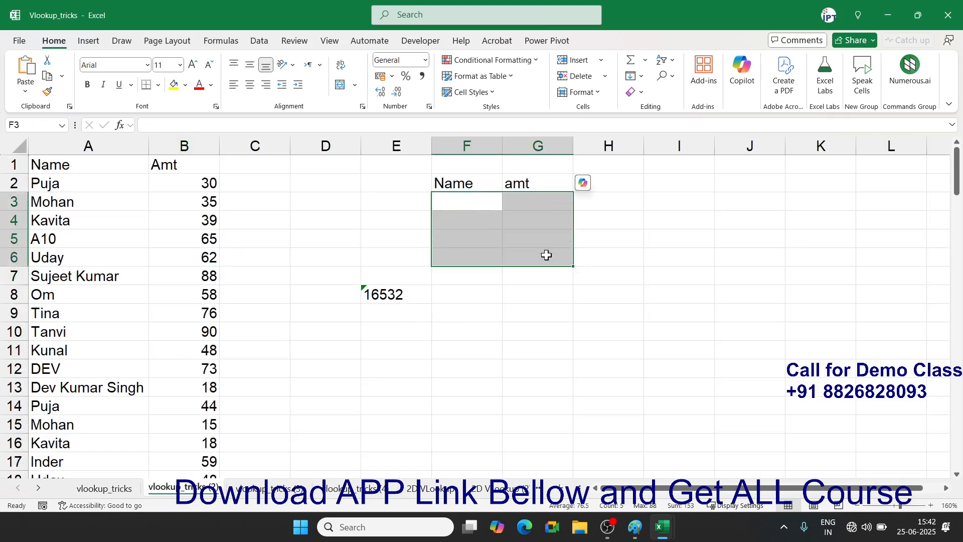
click(413, 291)
key(Delete)
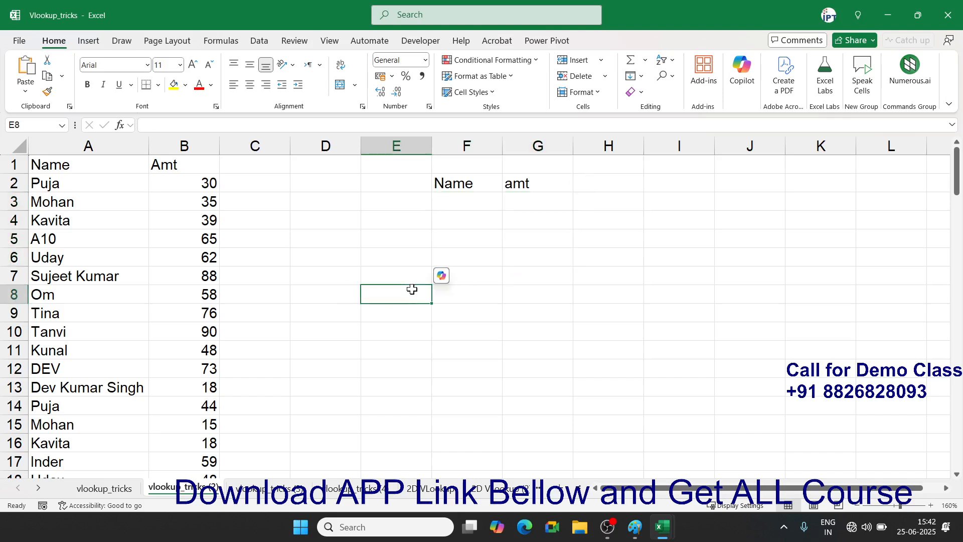
click(109, 146)
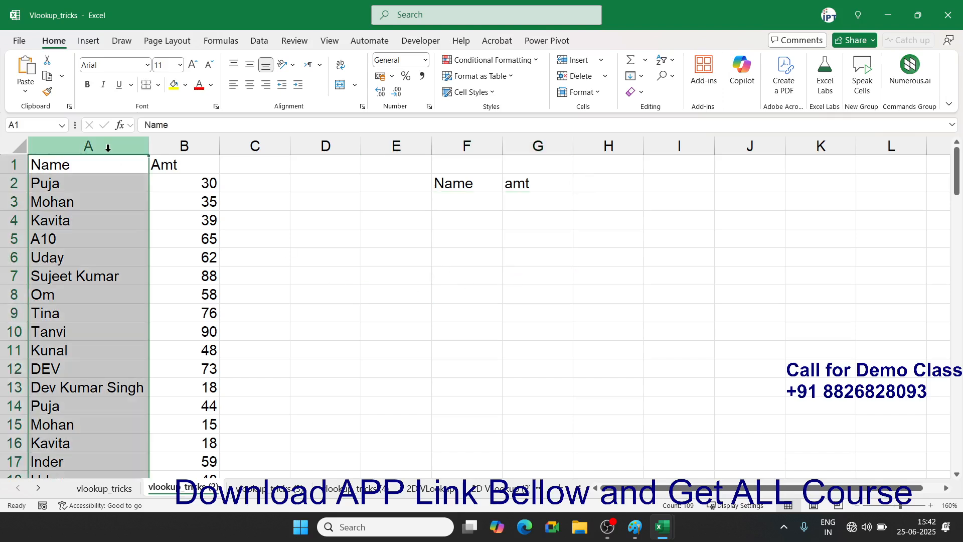
click(172, 146)
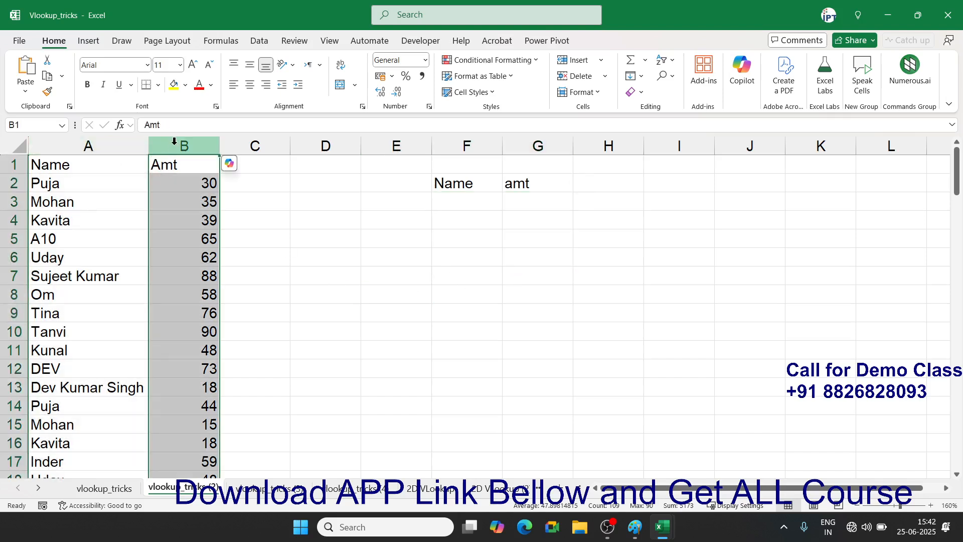
- Enter sujeet in F3 and =VLOOKUP(F3,A:B,2,0) in G3, which returns #N/A
click(455, 202)
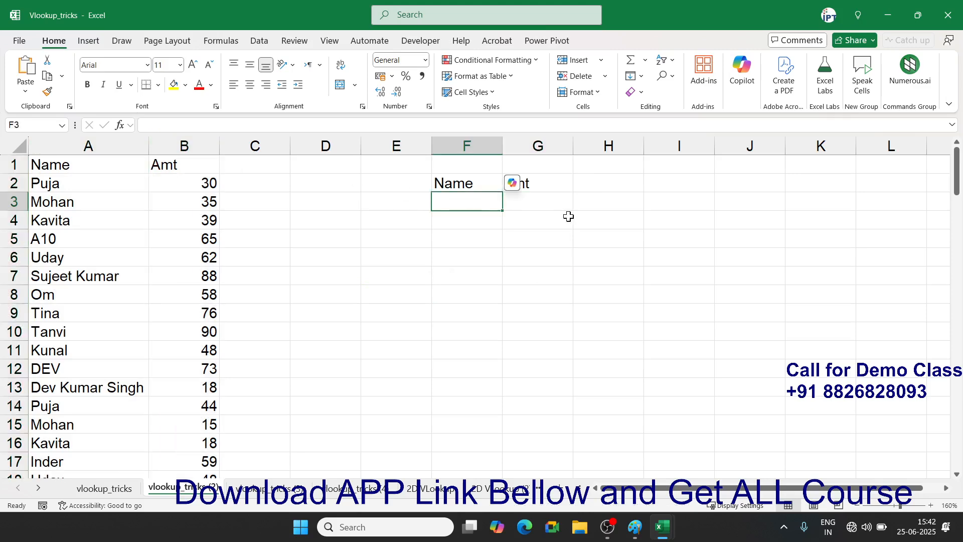
text(sujeet)
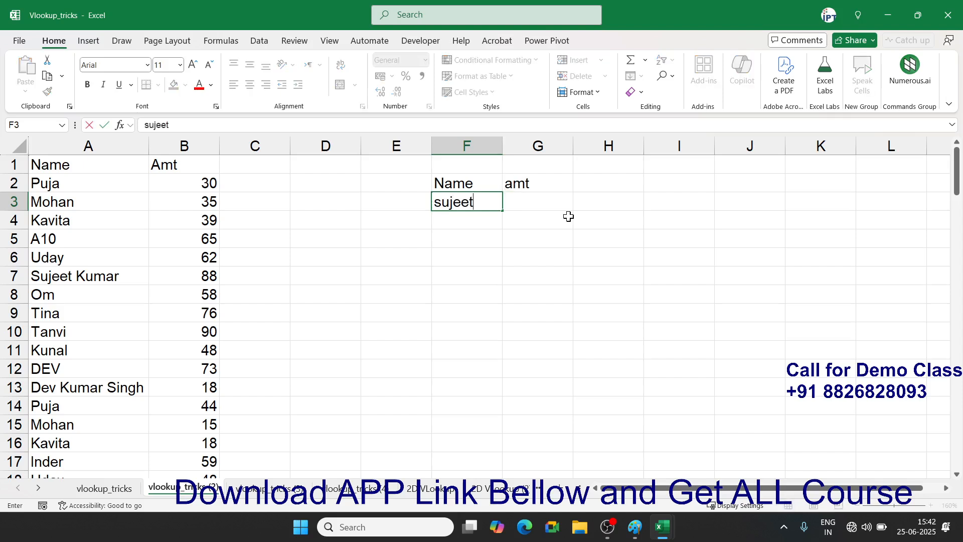
key(Tab)
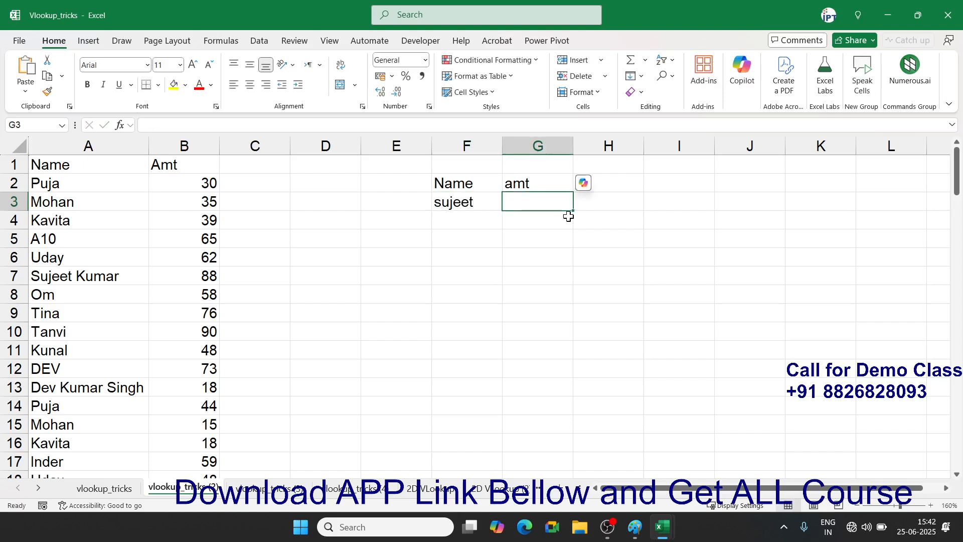
text(=)
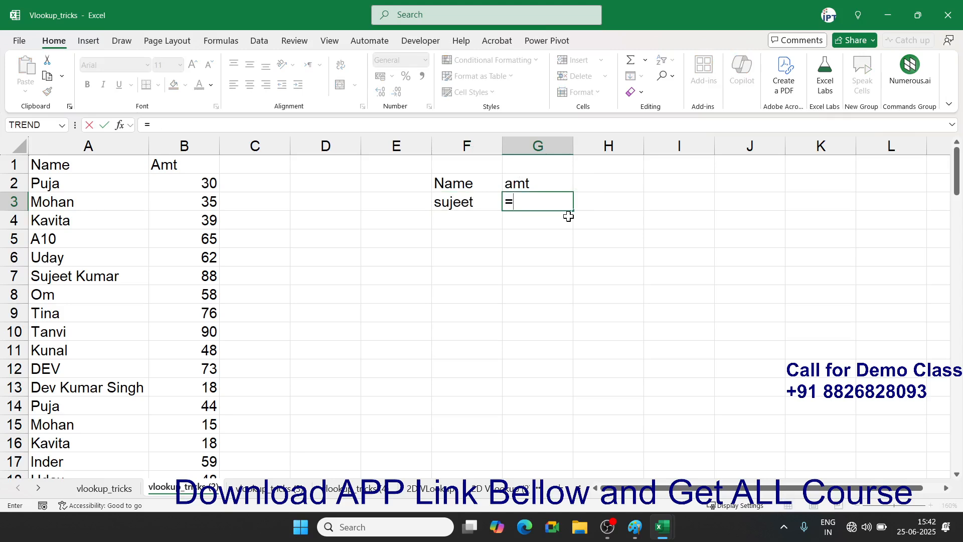
text(vl)
key(Tab)
key(Left)
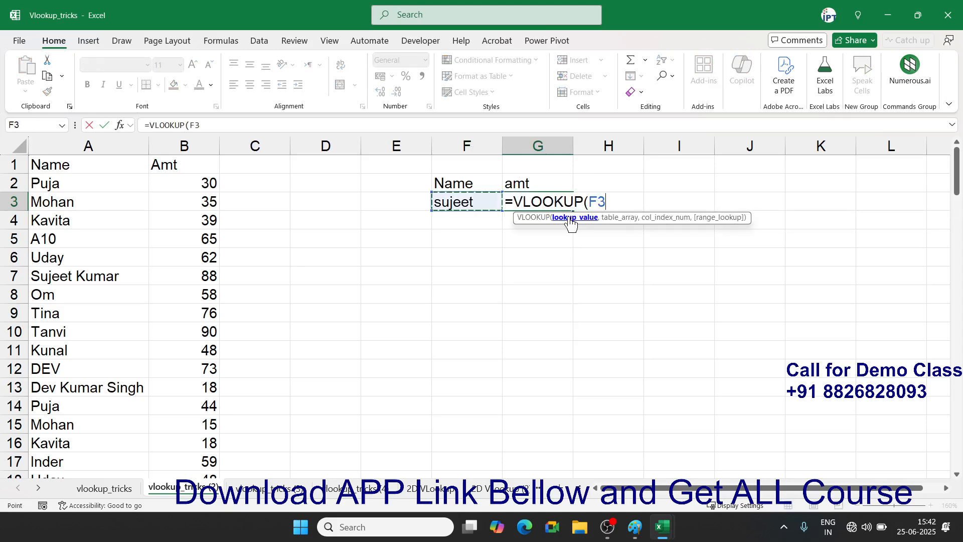
text(,)
drag(113, 151, 159, 149)
text(,2,0)
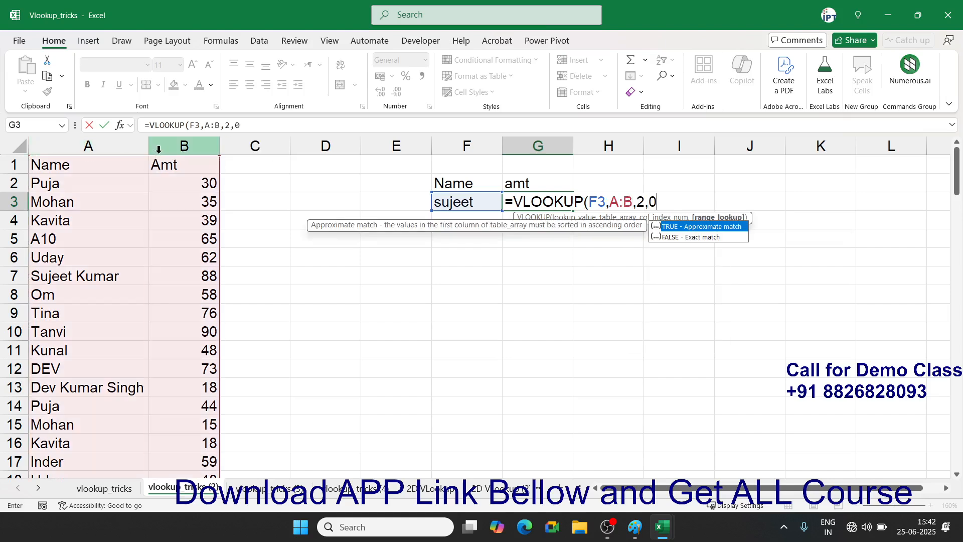
key(Return)
key(Up)
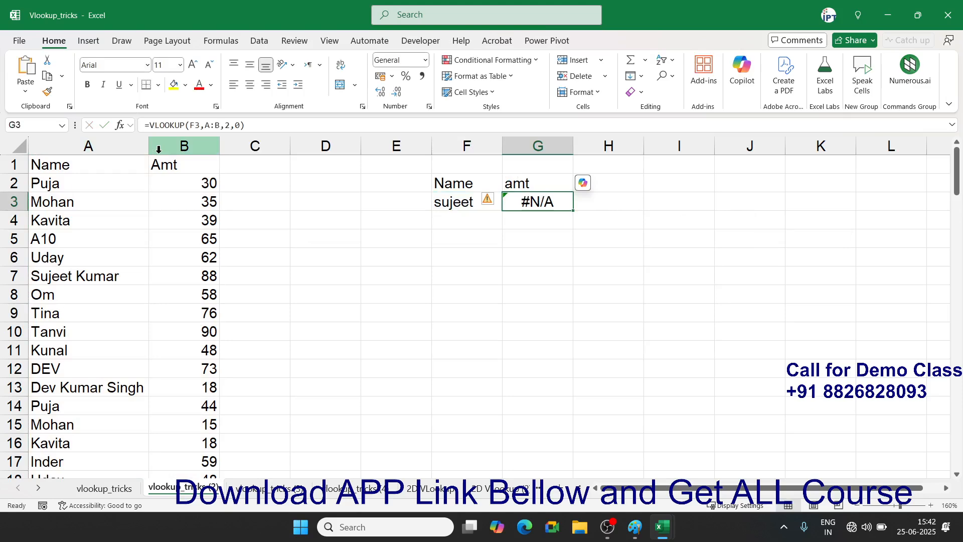
drag(62, 180, 65, 387)
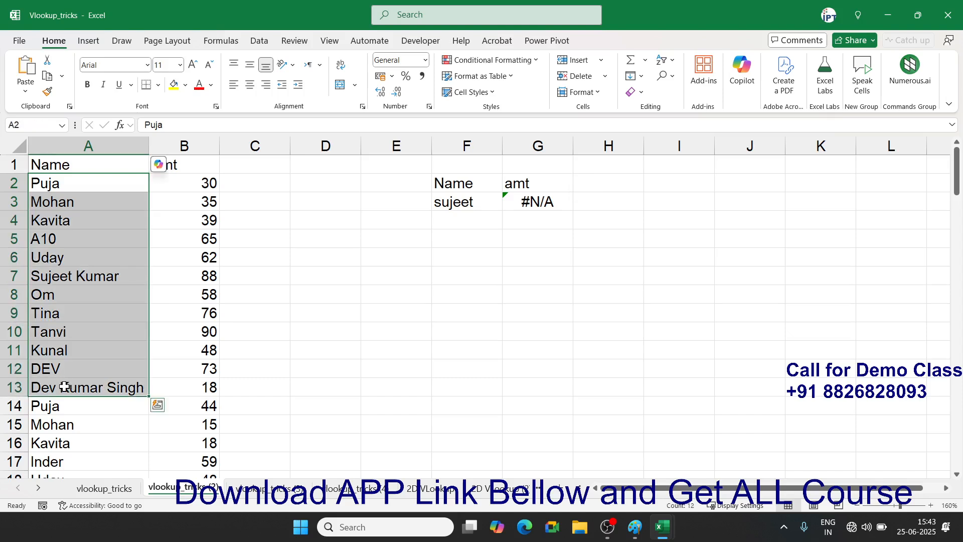
- Inspect G3's VLOOKUP formula without changing it
click(540, 200)
double_click(540, 200)
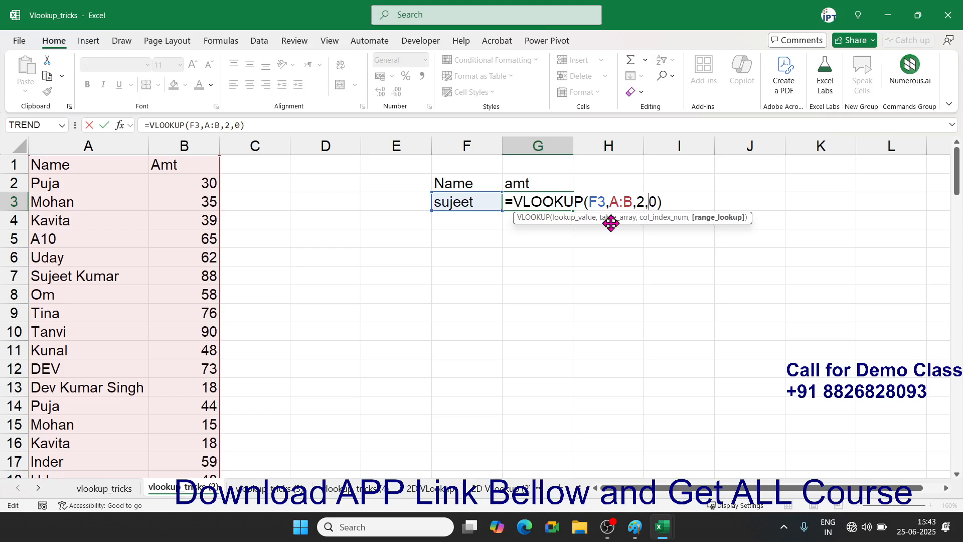
key(Return)
key(Up)
- Wrap F3's lookup name in wildcards as *sujeet* so G3 returns 88
key(Left)
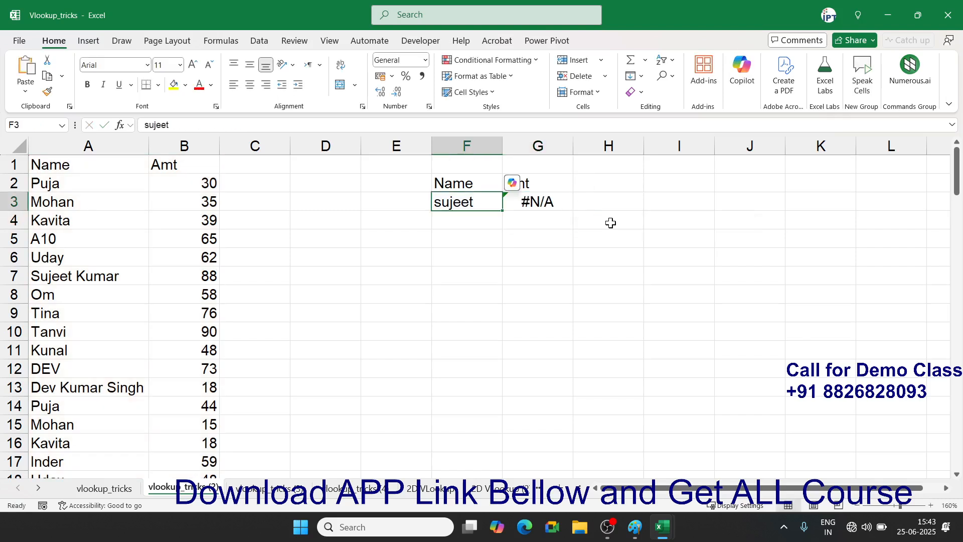
key(F2)
key(Left)
text(*)
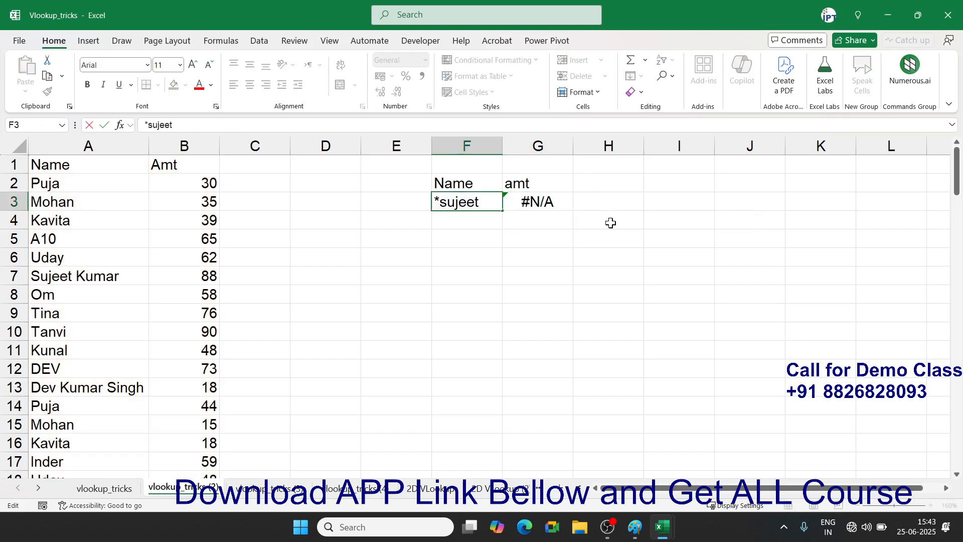
key(Right)
key(Right)
key(Right)
key(Right)
key(Right)
text(*)
key(Return)
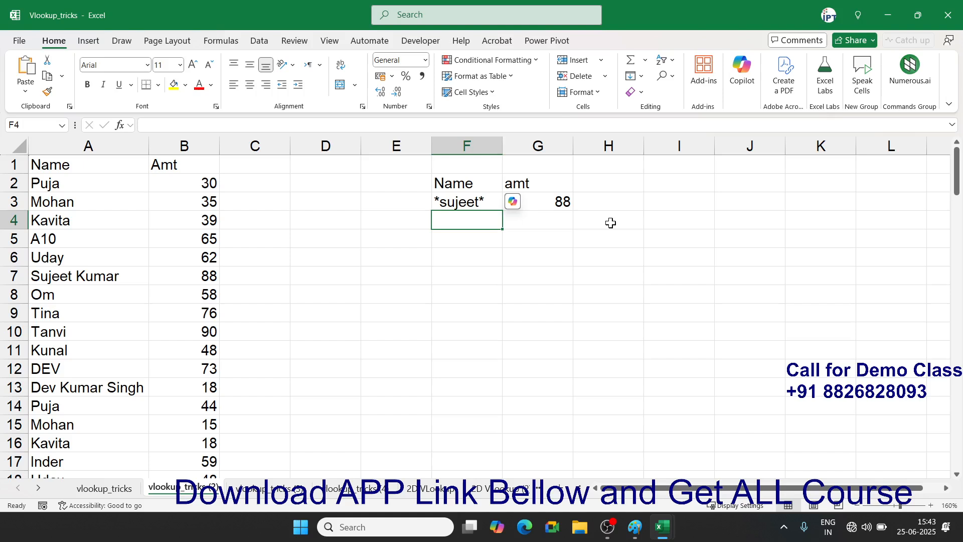
click(88, 208)
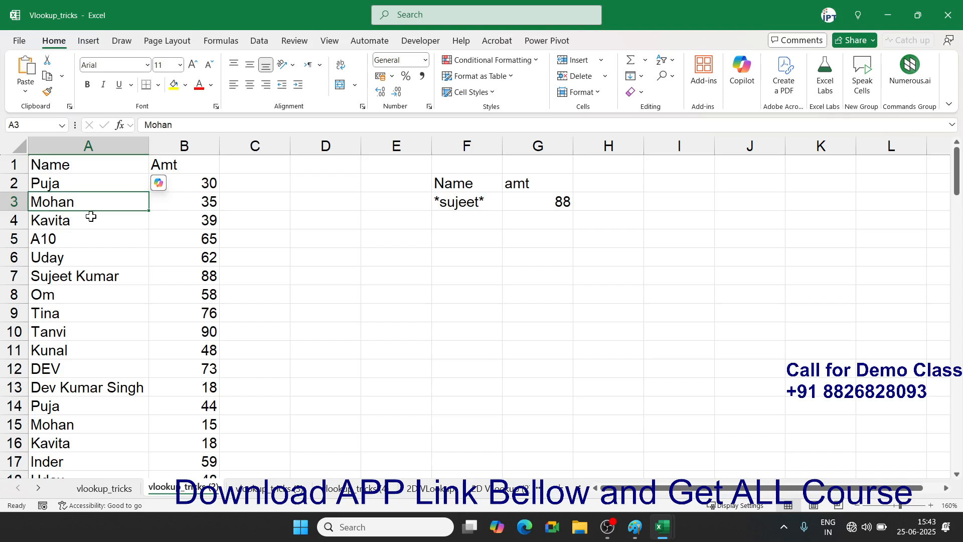
- Add the wildcard lookup names Sujeet* in F4 and *Sjueet in F5
click(446, 221)
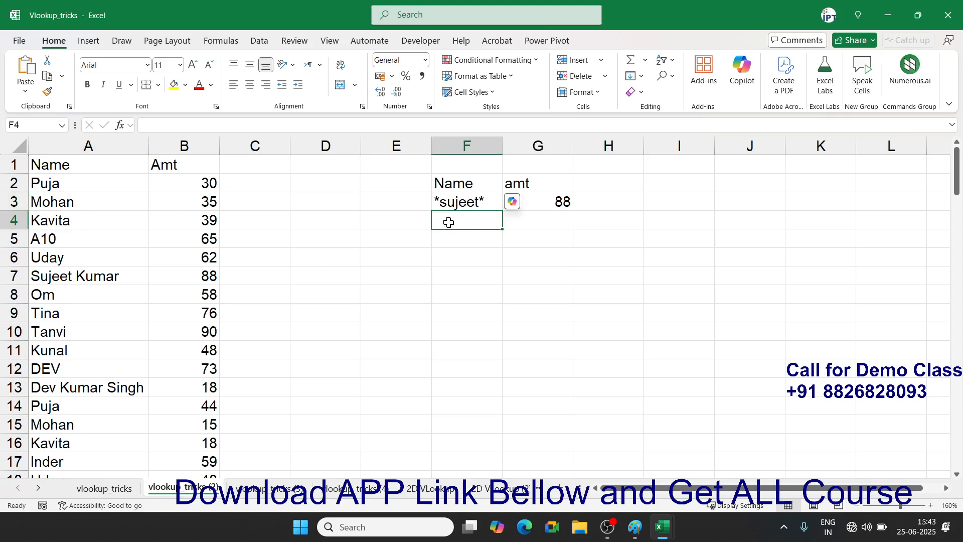
text(Sujeet*)
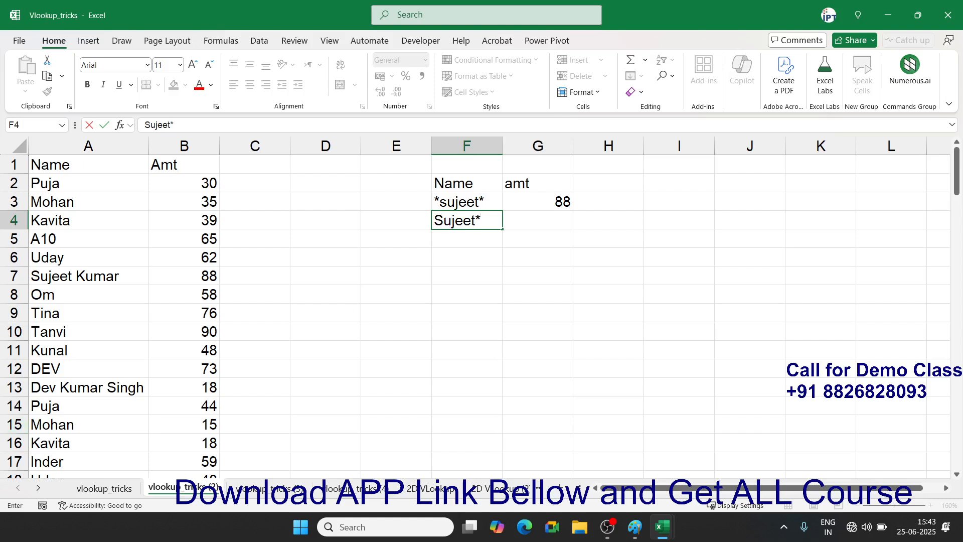
key(Return)
key(Up)
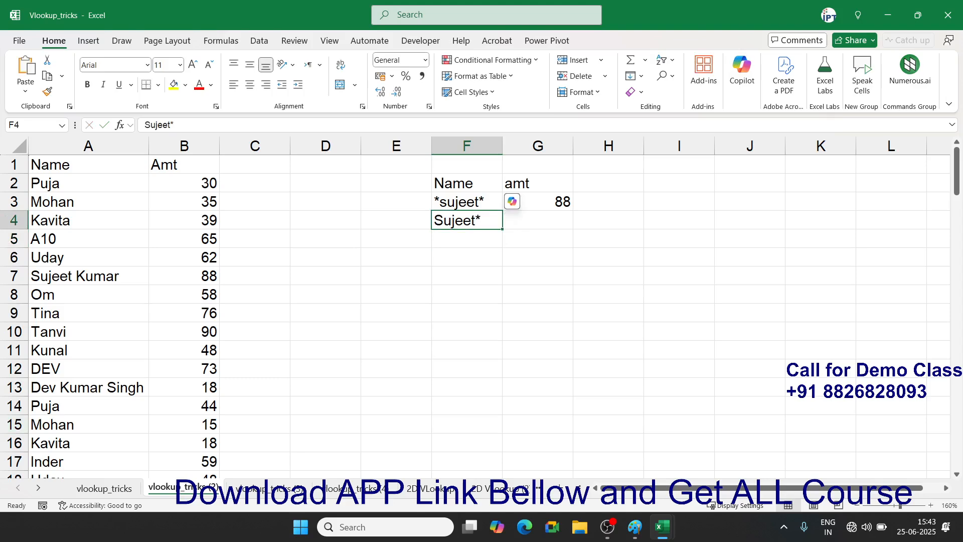
key(Down)
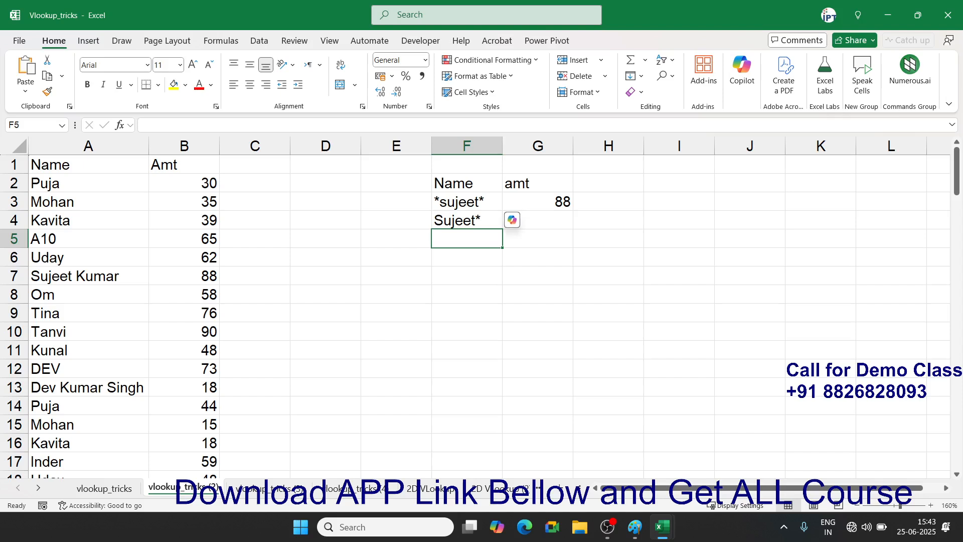
text(*)
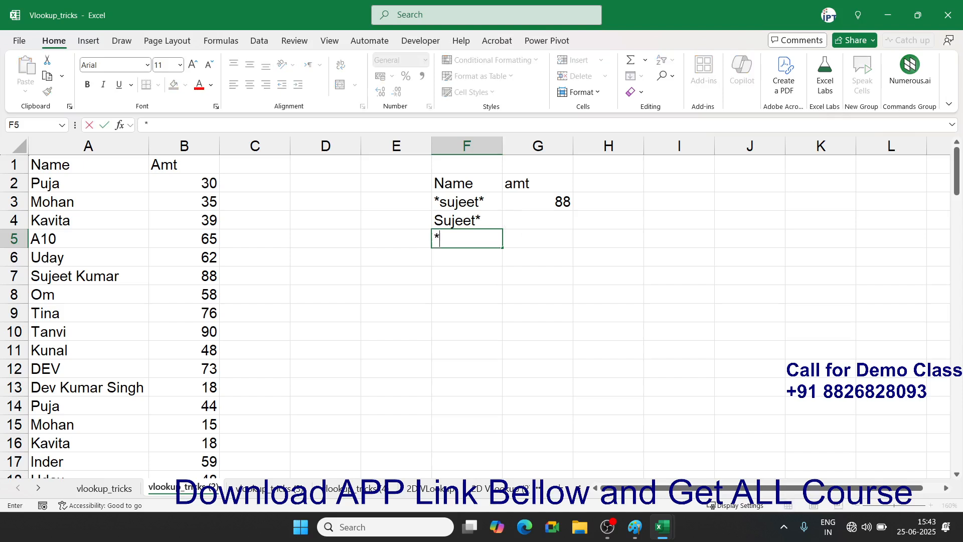
text(Sjueet)
key(Return)
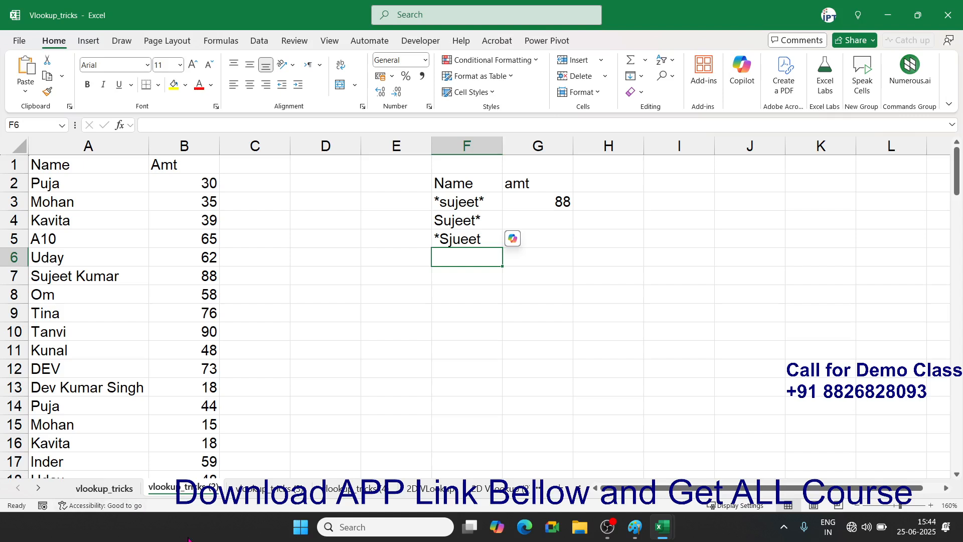
- Open the OBS folder on APP_Rec (D:) in a maximized File Explorer window
click(582, 529)
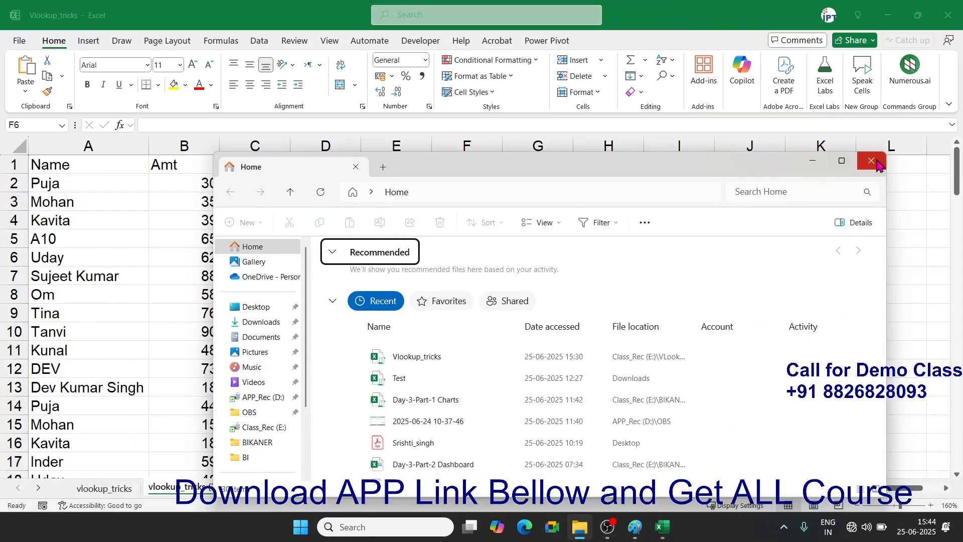
click(841, 161)
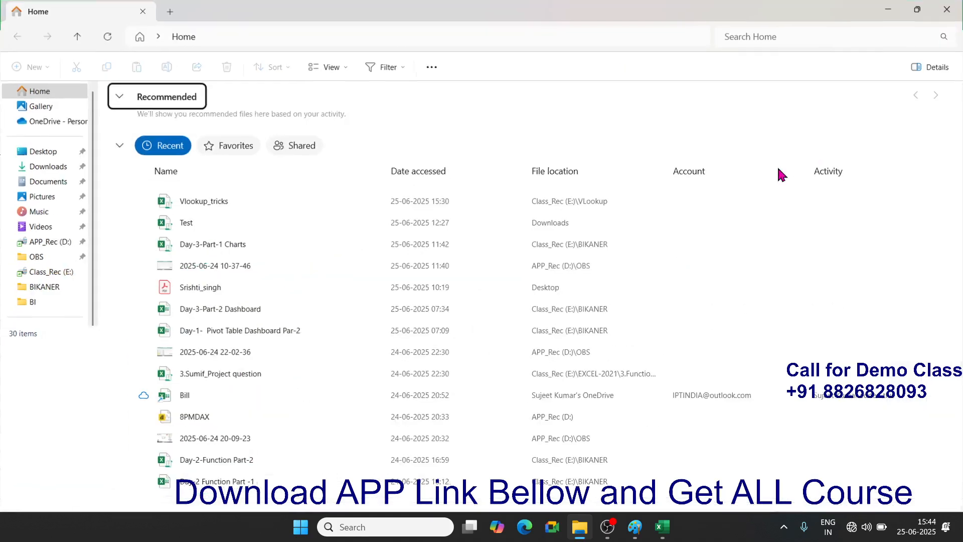
click(49, 261)
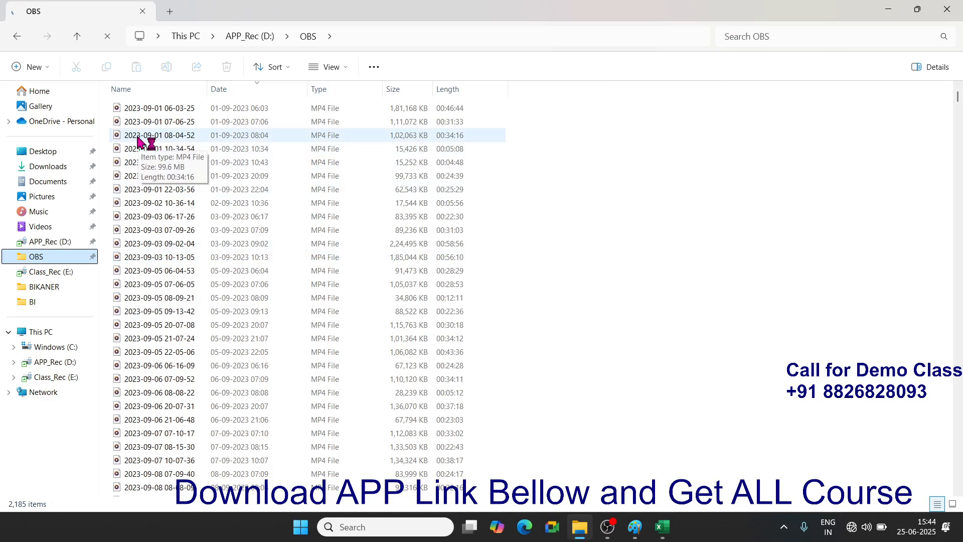
key(ctrl)
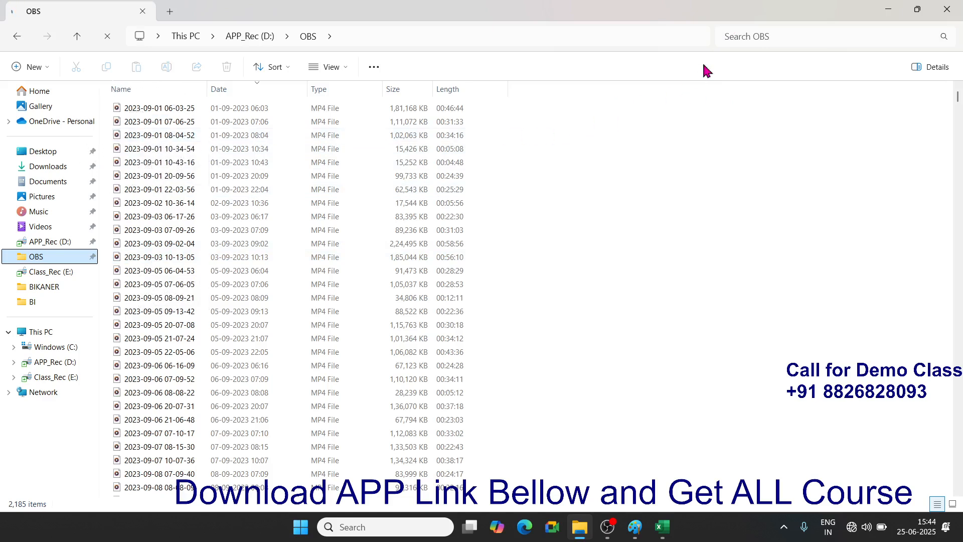
- Try the wildcard searches 2024* and *.mp4 in the OBS folder, then clear the search
click(735, 36)
text(202)
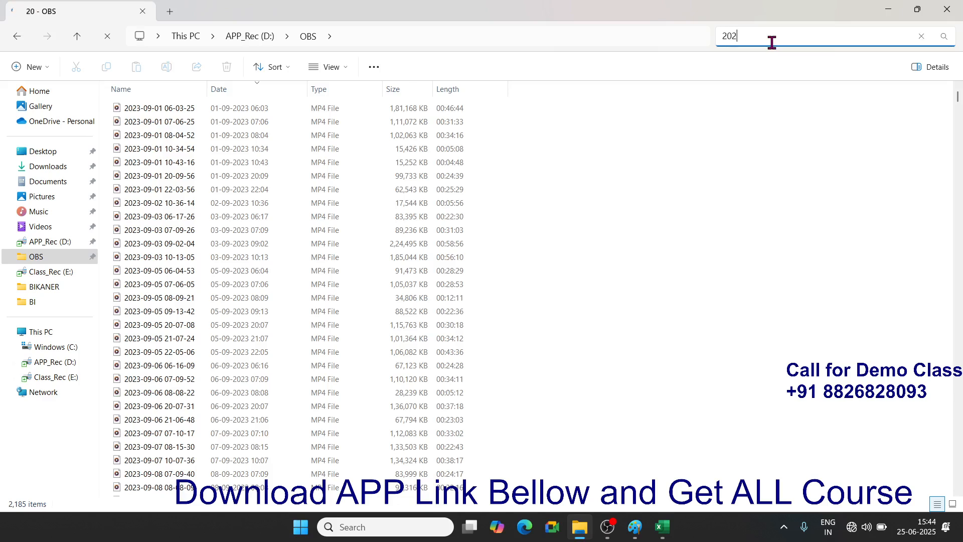
text(4*)
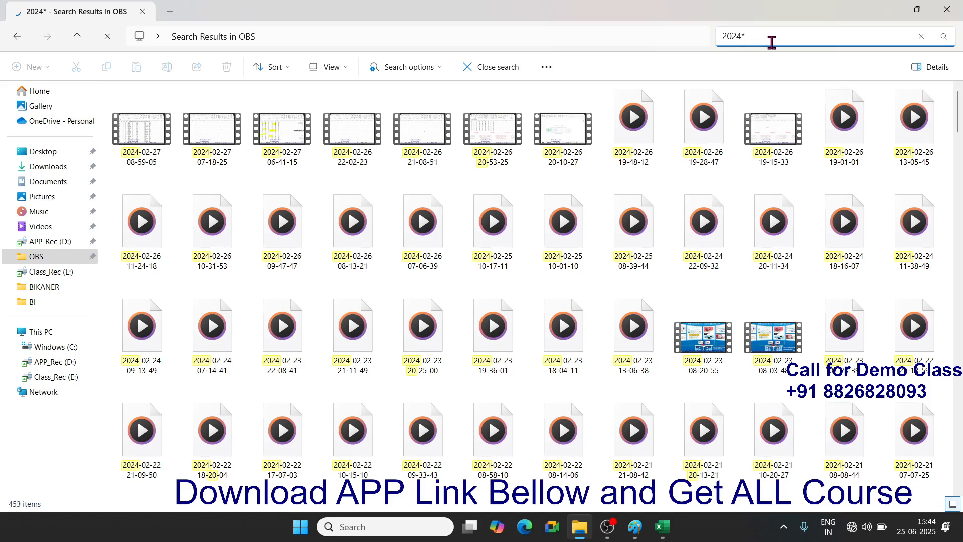
key(BackSpace)
key(BackSpace)
key(BackSpace)
key(BackSpace)
key(BackSpace)
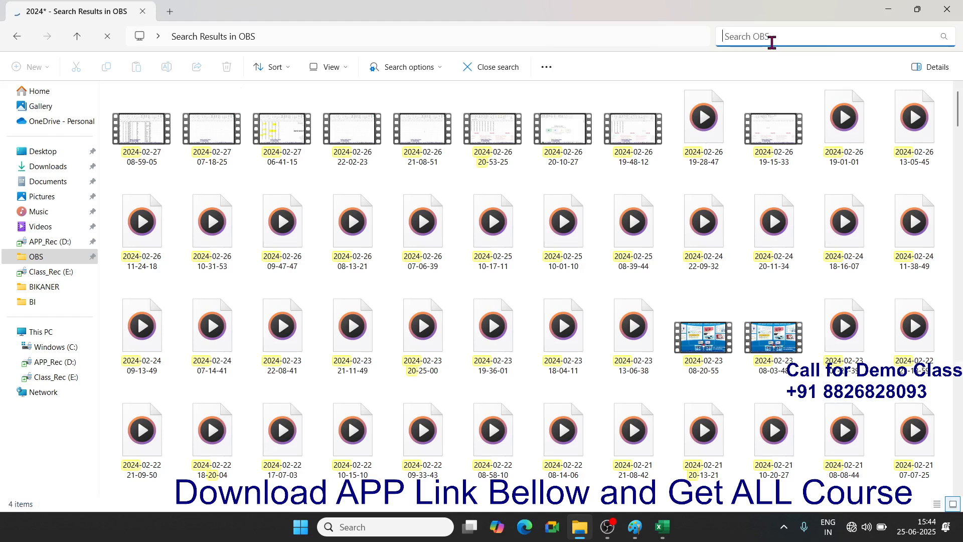
text(*)
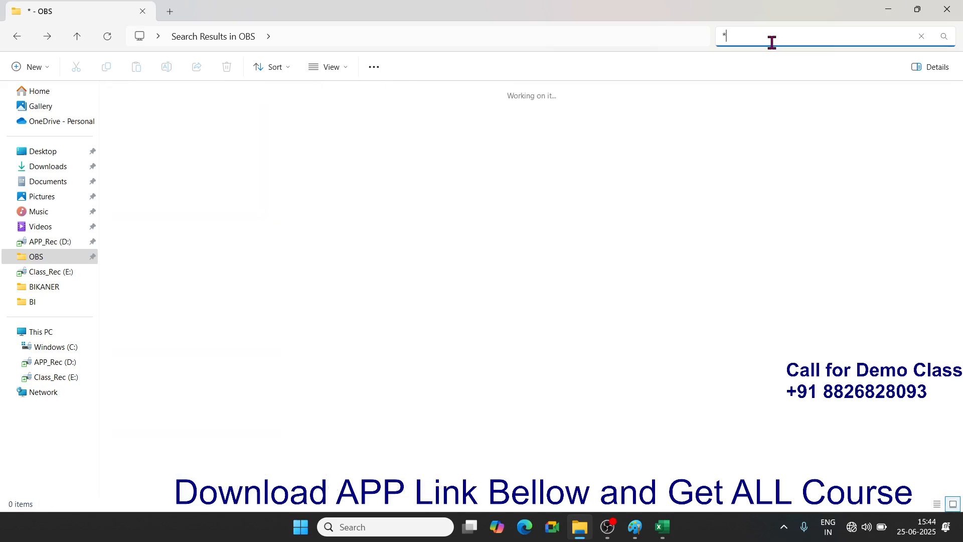
text(.mp)
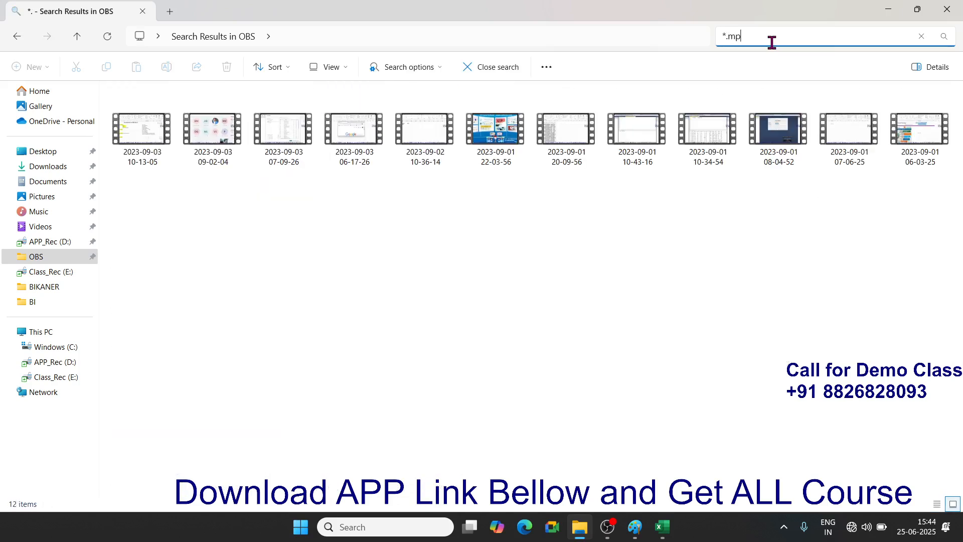
text(4)
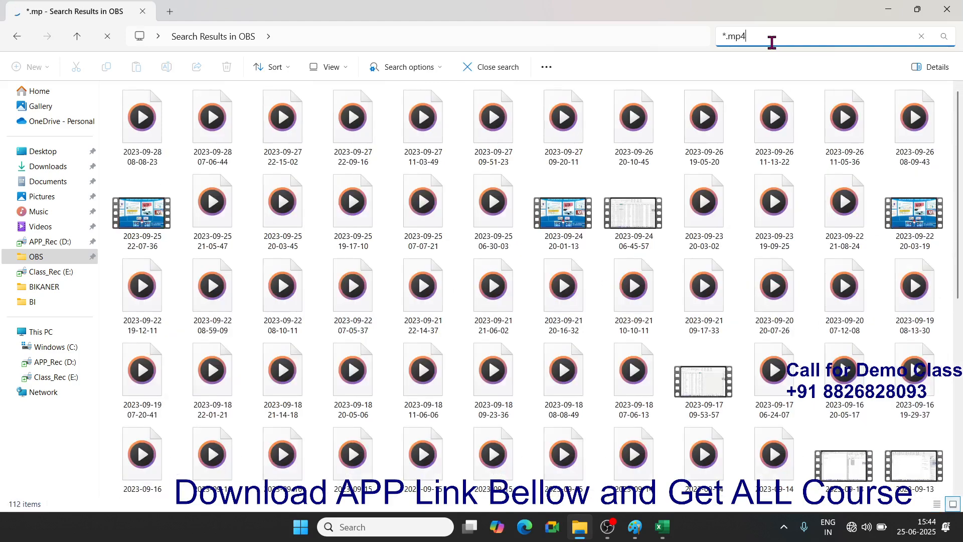
key(BackSpace)
key(BackSpace)
key(BackSpace)
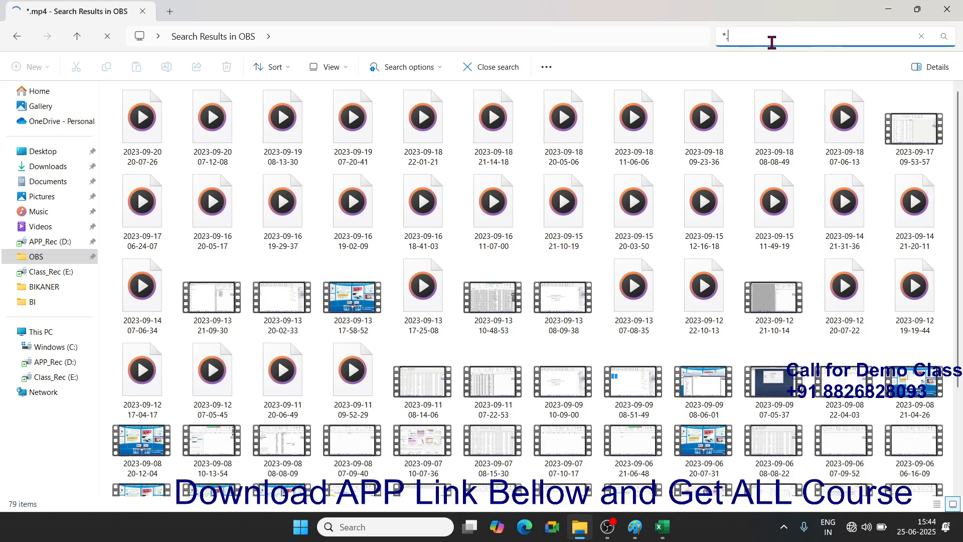
key(BackSpace)
key(BackSpace)
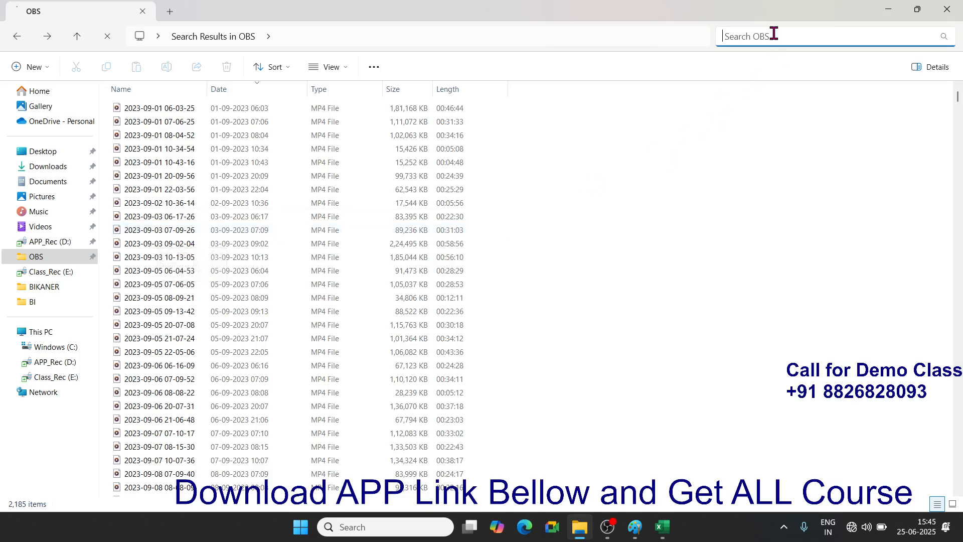
- Search the OBS folder with 2024-06-??*, adjust the wildcard, then close File Explorer
text(2024-)
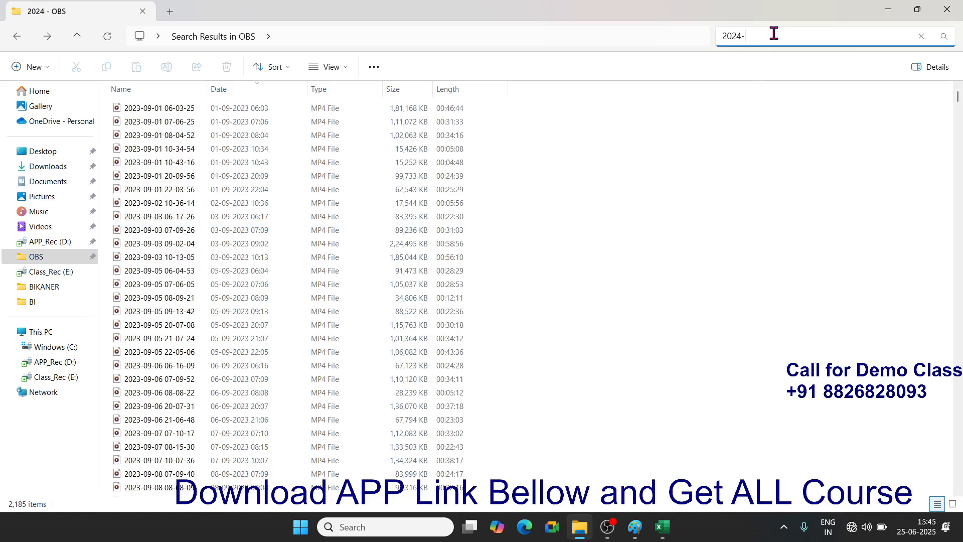
text(06-)
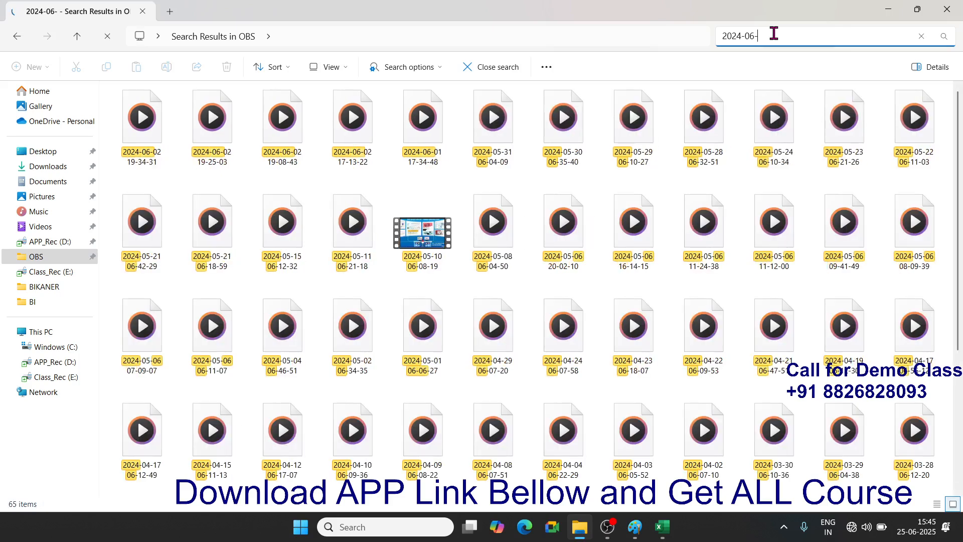
text(??*)
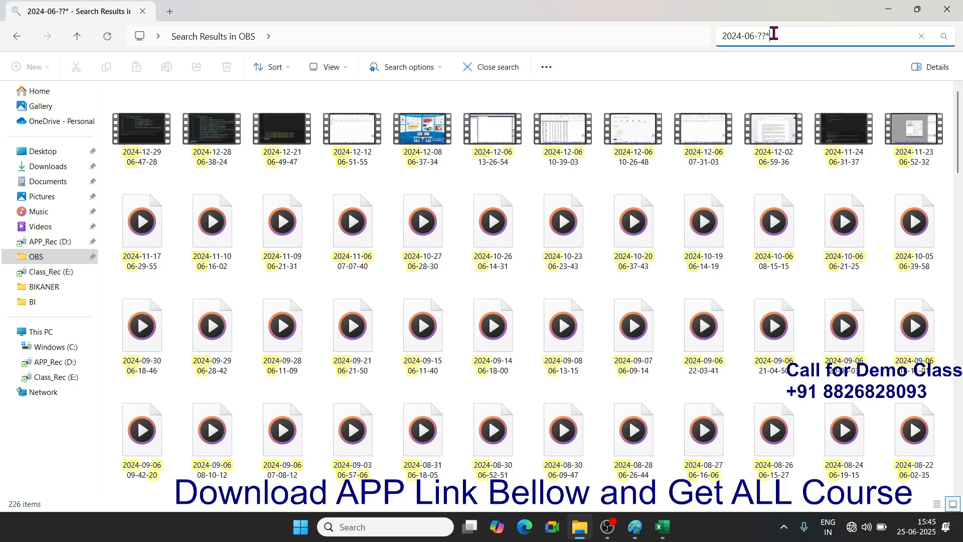
click(774, 33)
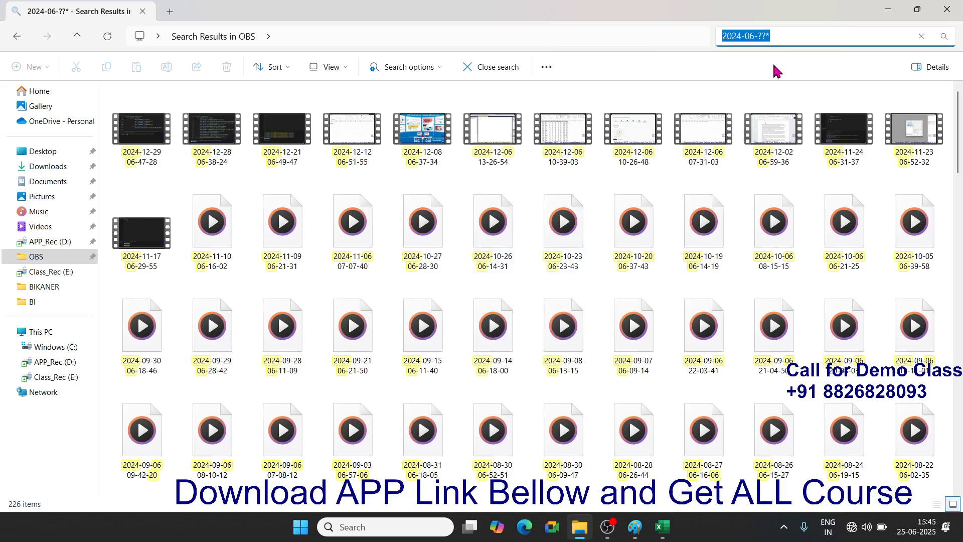
click(778, 36)
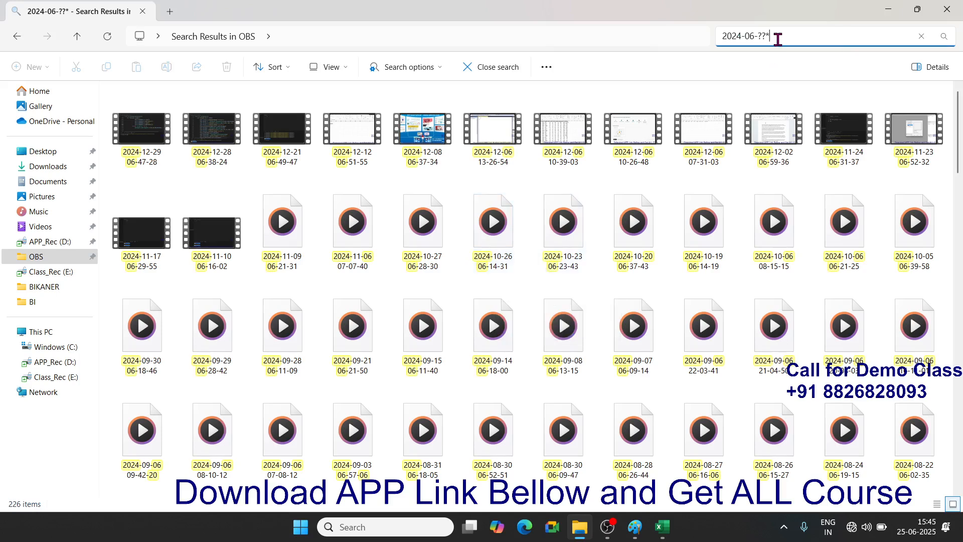
key(BackSpace)
key(BackSpace)
key(BackSpace)
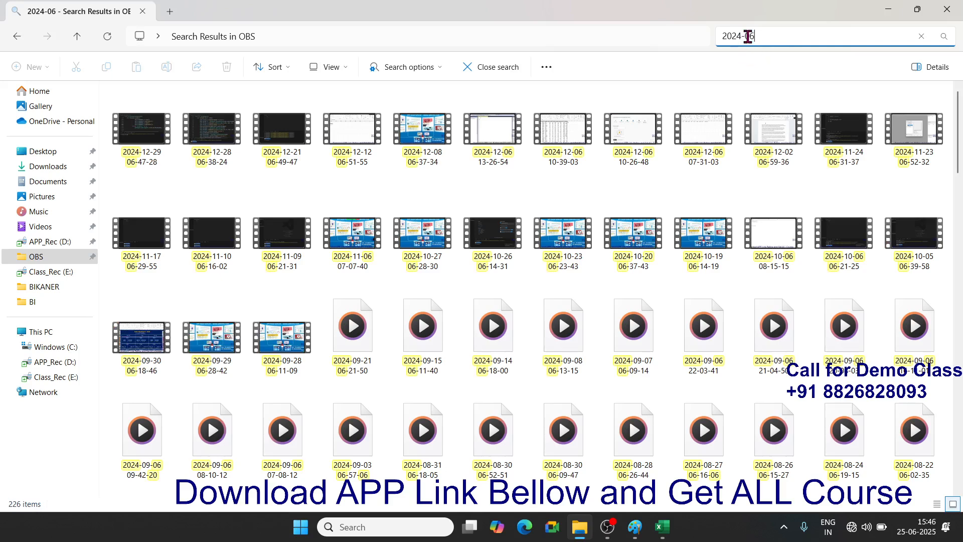
mouse_move(737, 157)
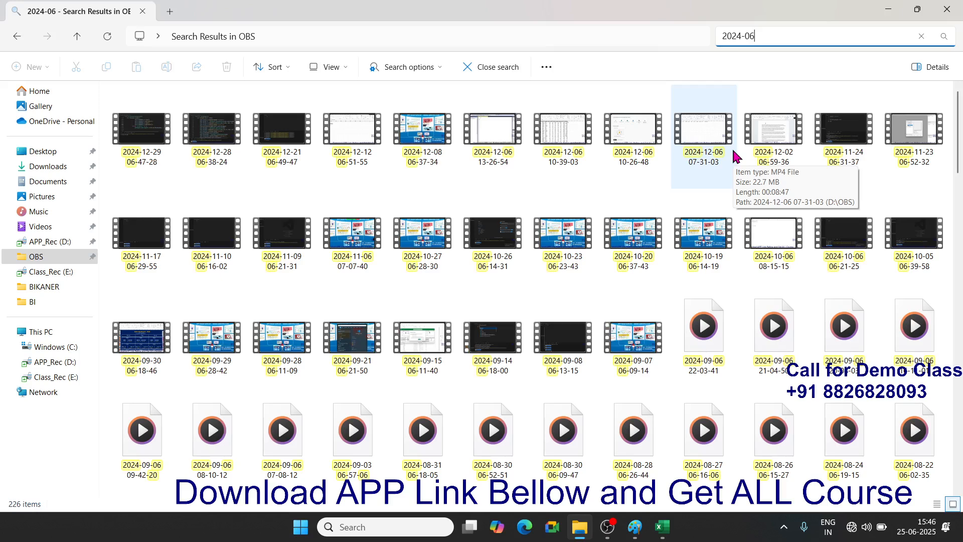
text(*)
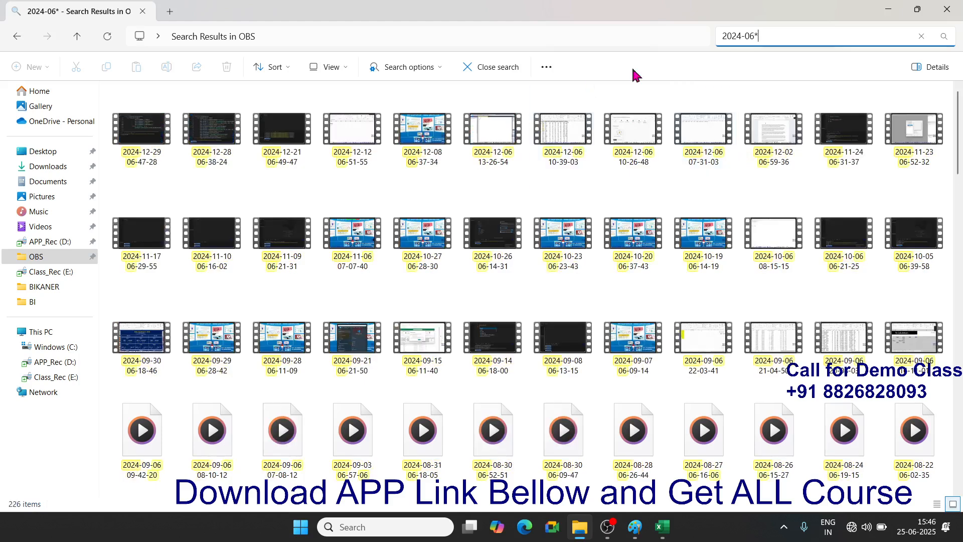
click(947, 10)
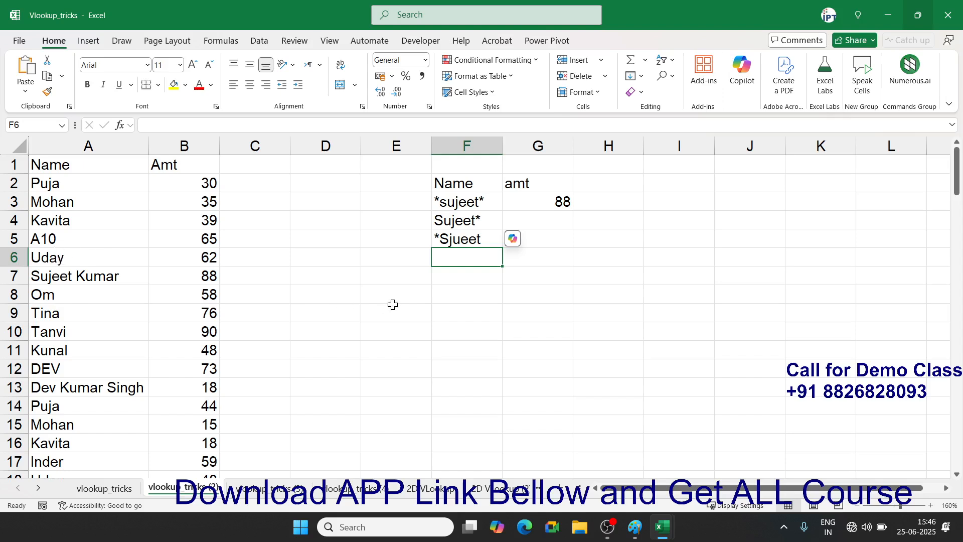
- Enter the wildcard pattern A?? in F6
text(A??)
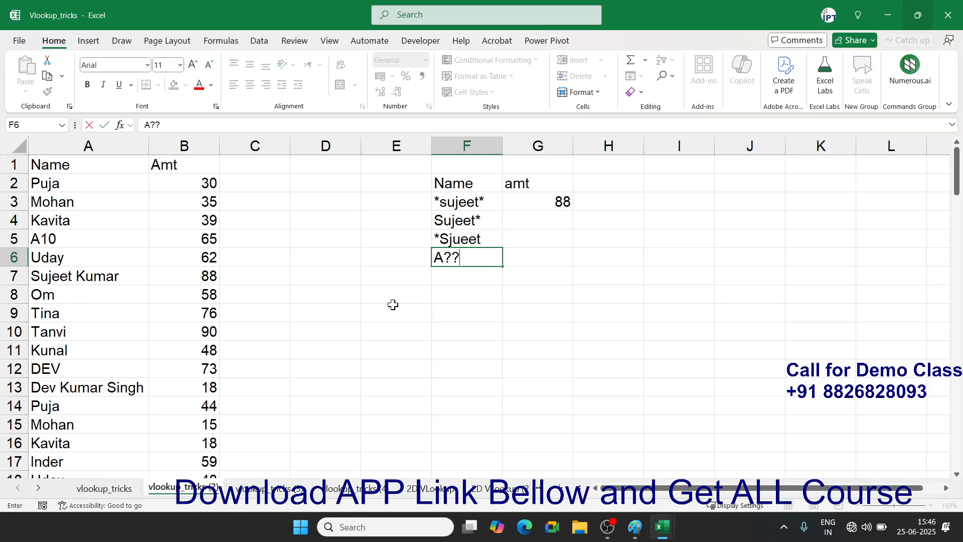
key(Return)
key(Up)
key(Right)
- Enter =VLOOKUP(F6,A:B,2,0) in G6, returning 65
text(=)
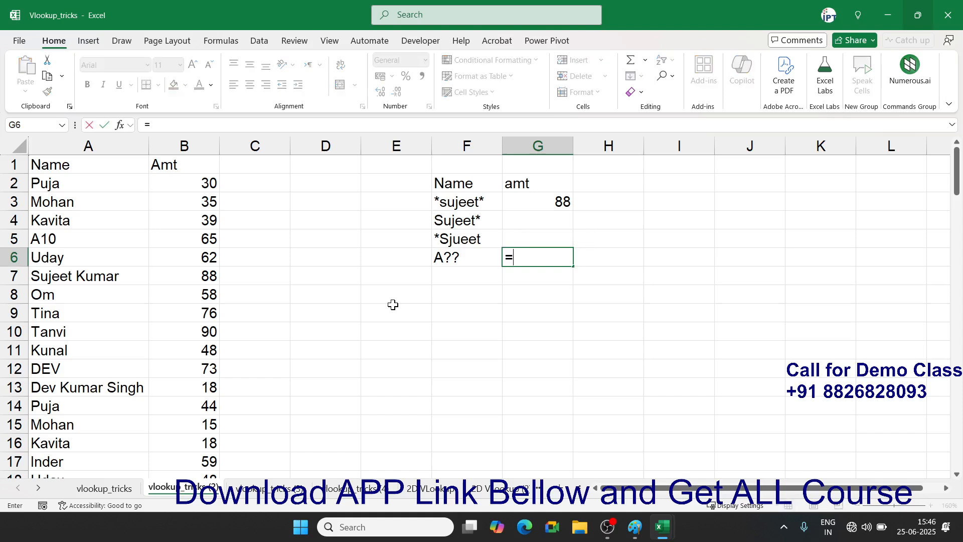
text(vl)
key(Tab)
key(Left)
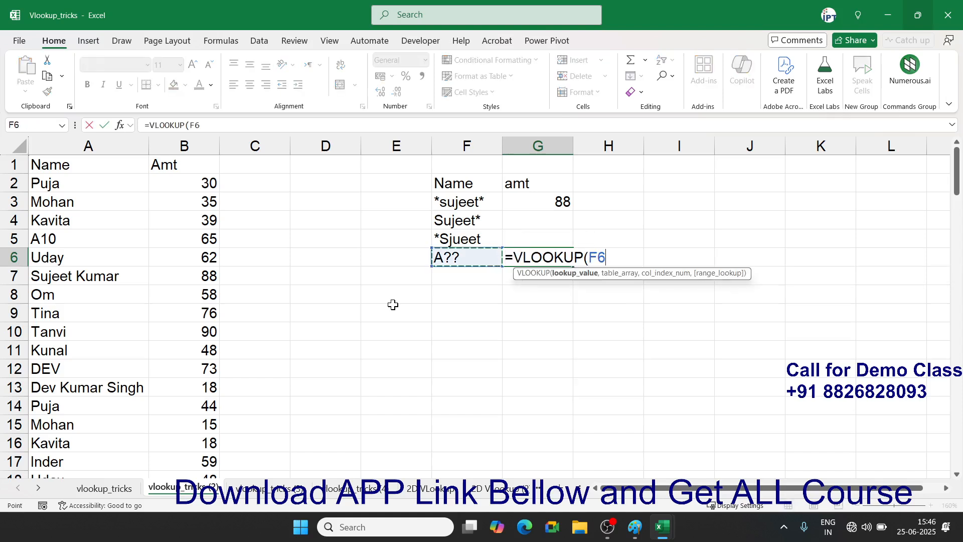
text(,)
key(Left)
key(Left)
key(Left)
key(Left)
key(Left)
key(Left)
key(ctrl+space)
key(shift+Right)
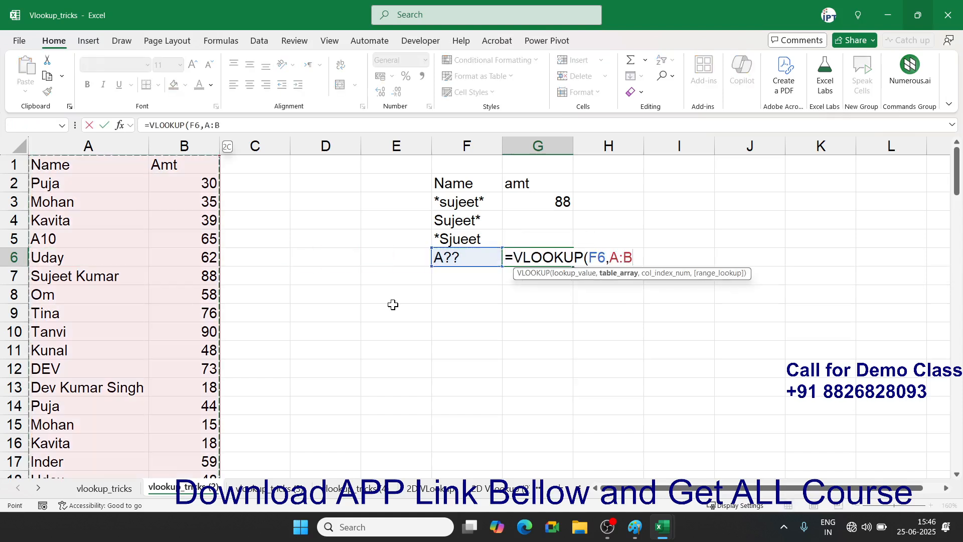
text(,2,0)
key(Return)
key(Up)
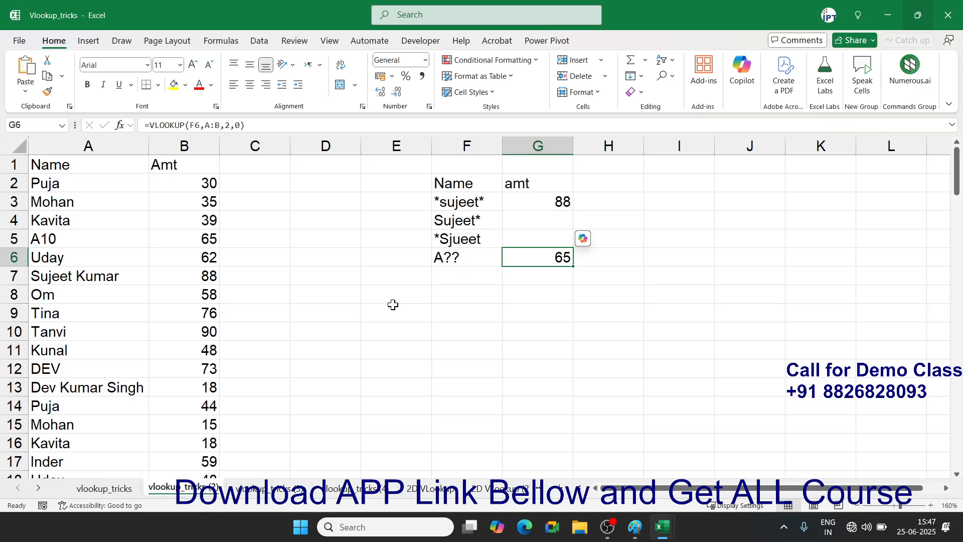
- On the vlookup_tricks (3) sheet, delete G3's TEXTJOIN list of Puja's amounts
click(241, 491)
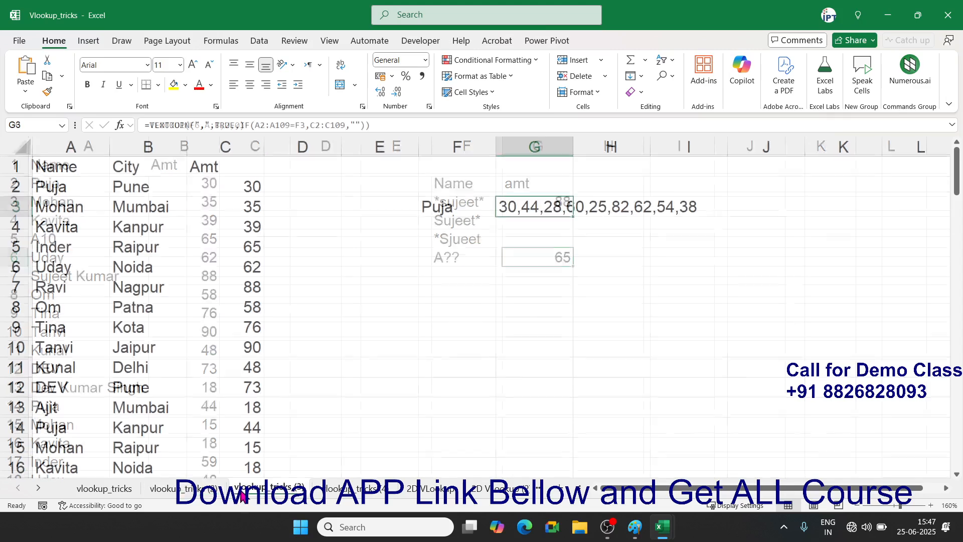
click(377, 345)
click(539, 203)
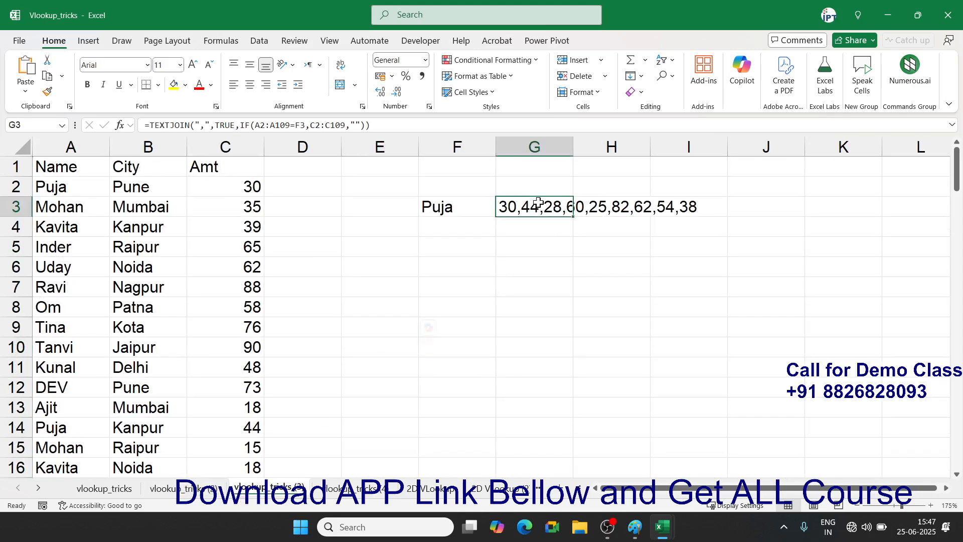
key(Delete)
key(Left)
key(Left)
key(Left)
key(Left)
key(Left)
key(Left)
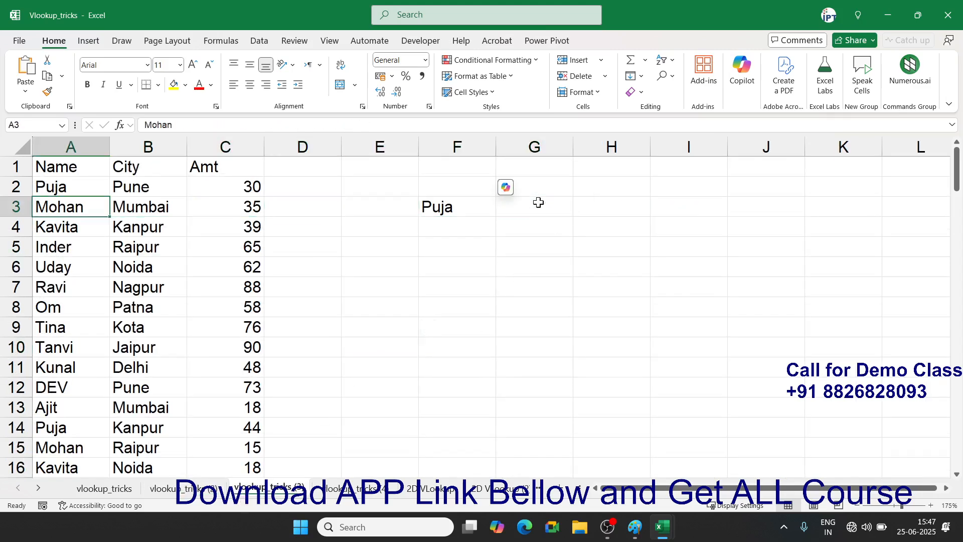
key(Up)
key(Up)
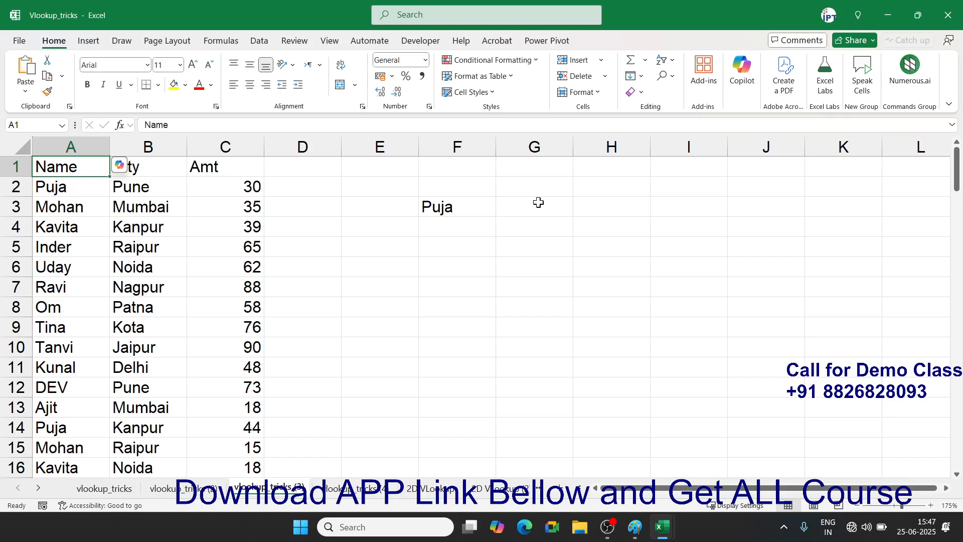
key(Down)
key(Down)
key(Down)
key(Down)
key(Down)
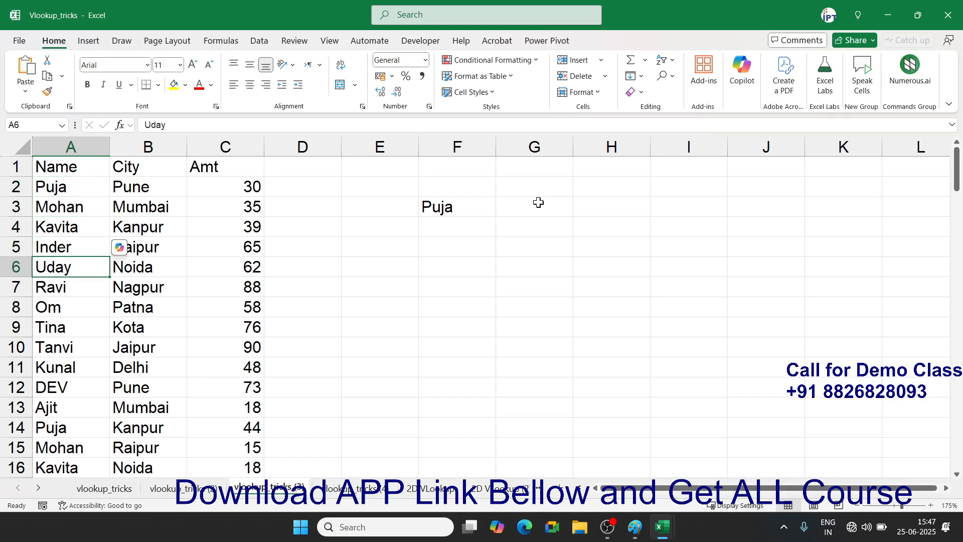
click(527, 214)
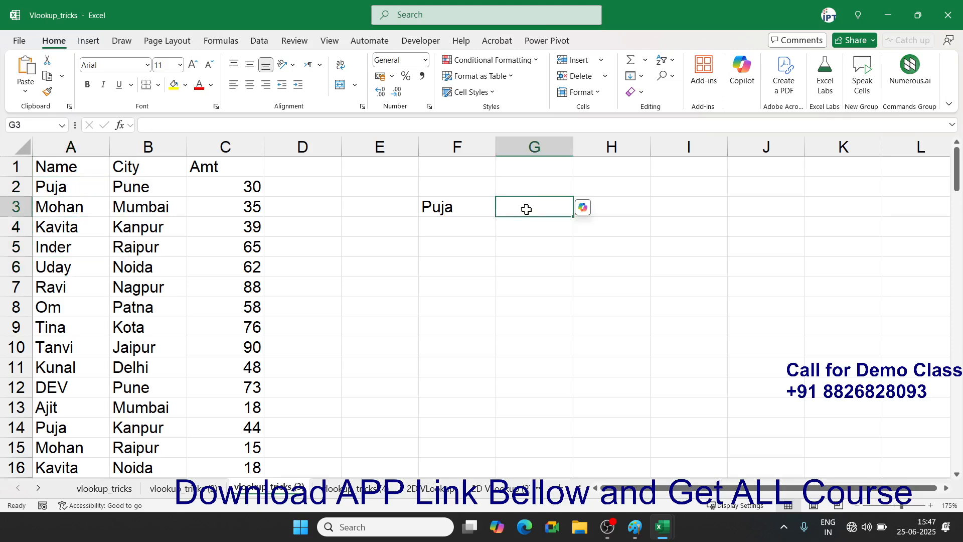
- Enter =VLOOKUP(F3,A:C,3,0) in G3, returning 30 for Puja
text(=vl)
key(Tab)
key(Left)
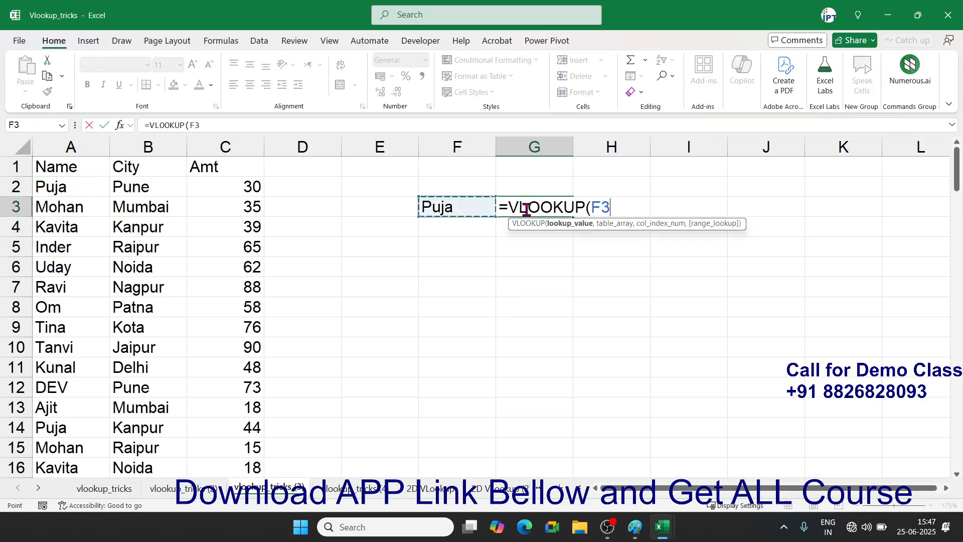
text(,)
key(Left)
key(Left)
key(Left)
key(Left)
key(Left)
key(Left)
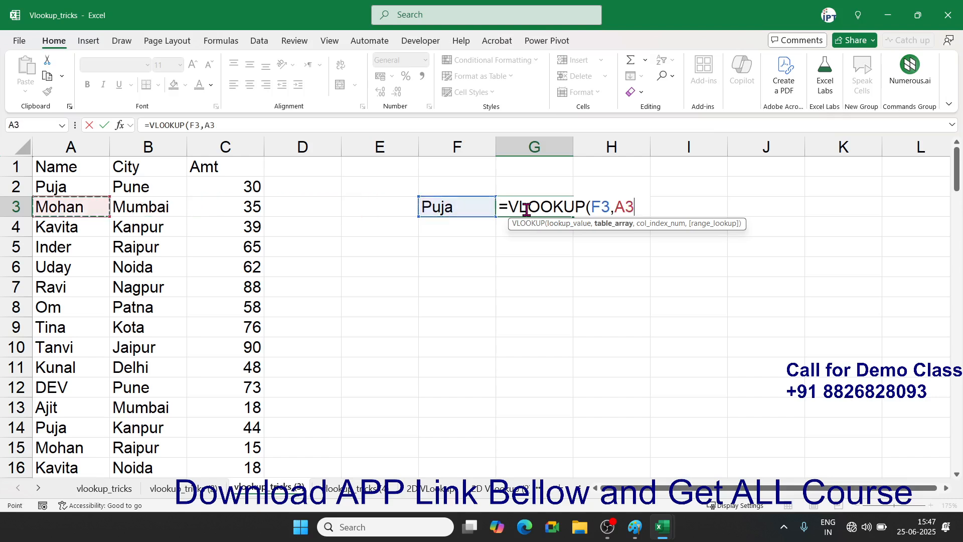
key(ctrl+space)
key(shift+Right)
key(shift+Right)
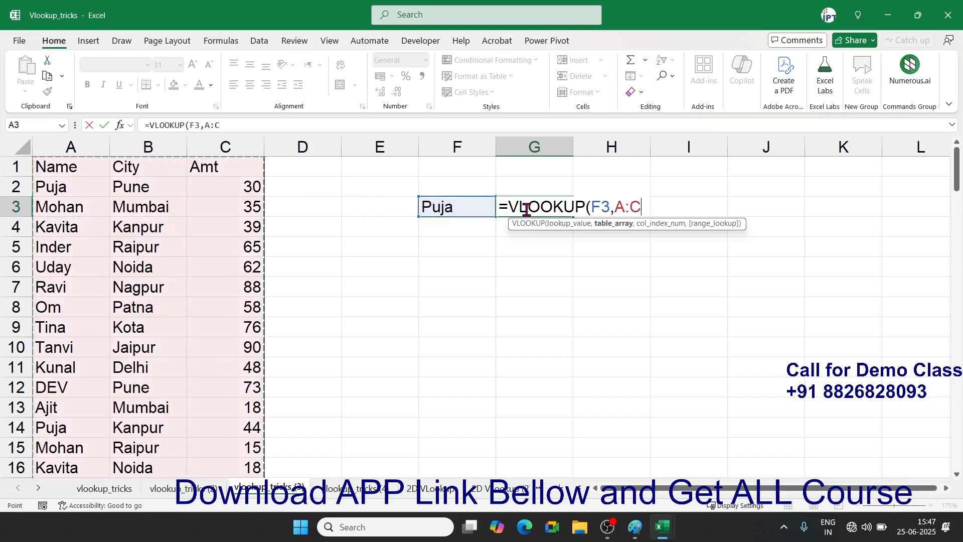
text(,3,)
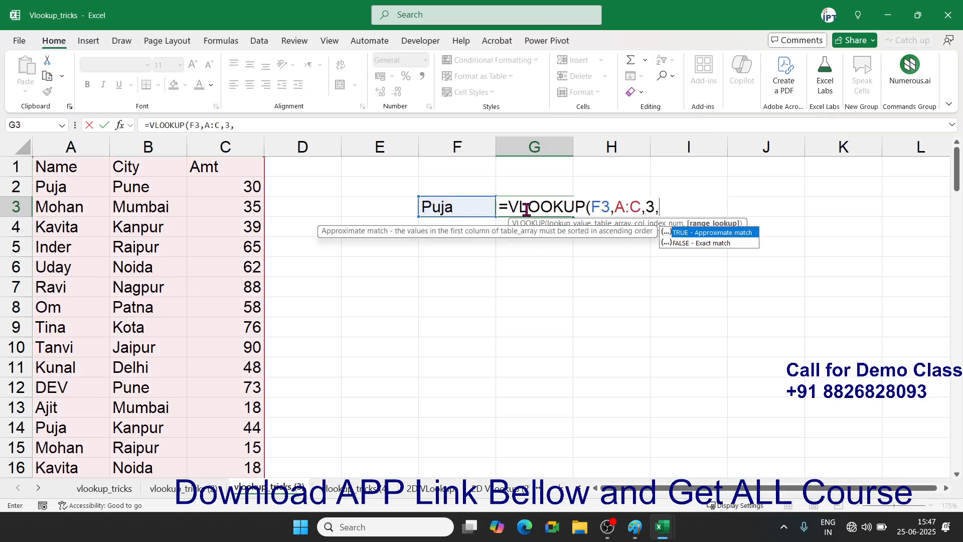
text(0)
key(Return)
click(526, 210)
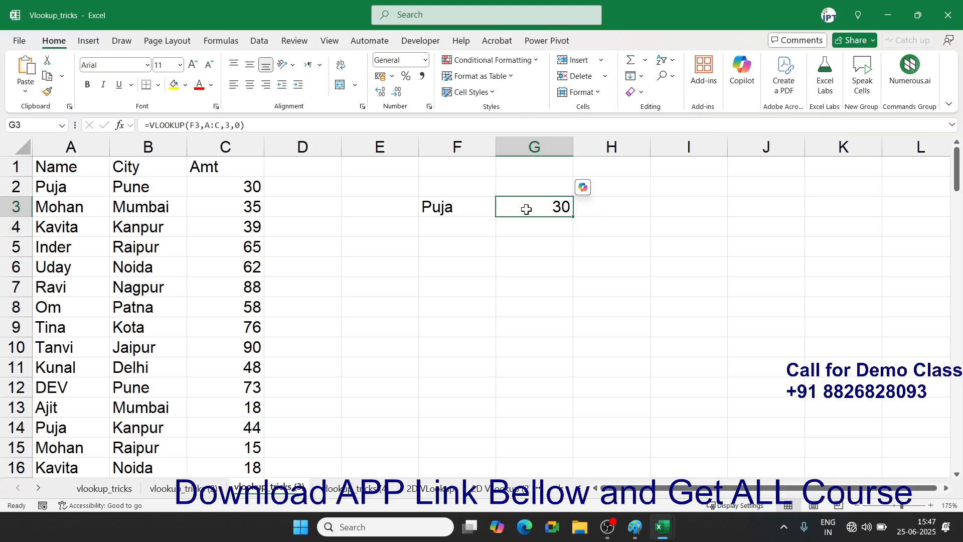
- Type the sample list 30,28,85 in G4 and discard it
key(Down)
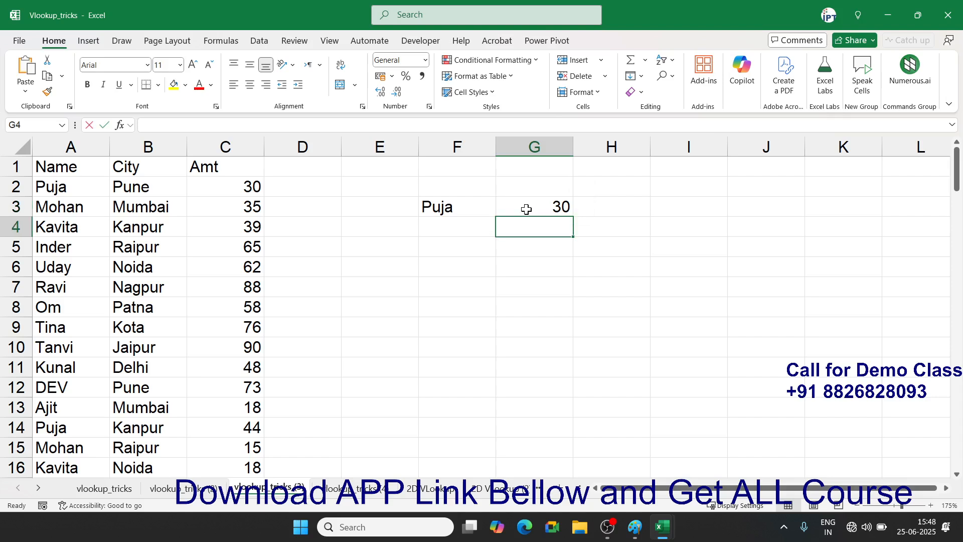
text(30,28,85)
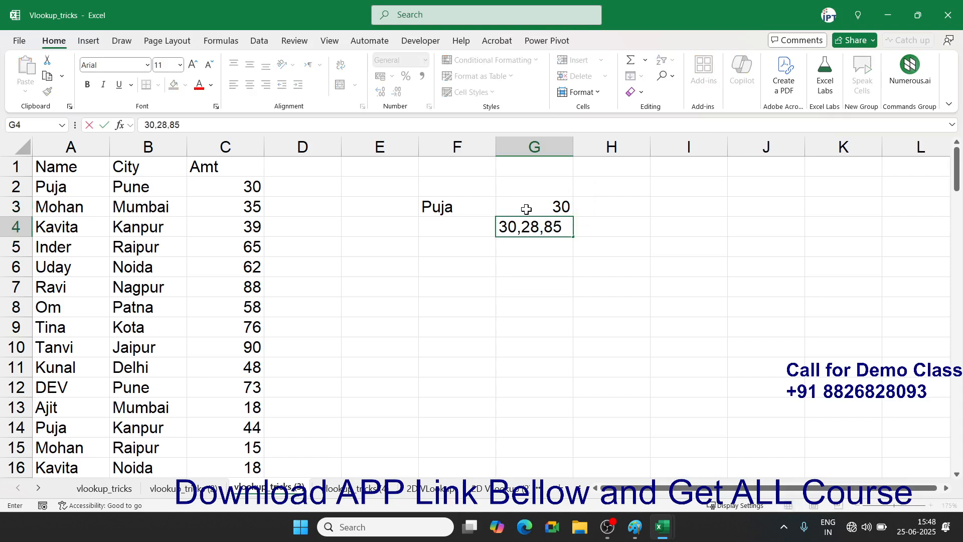
key(Escape)
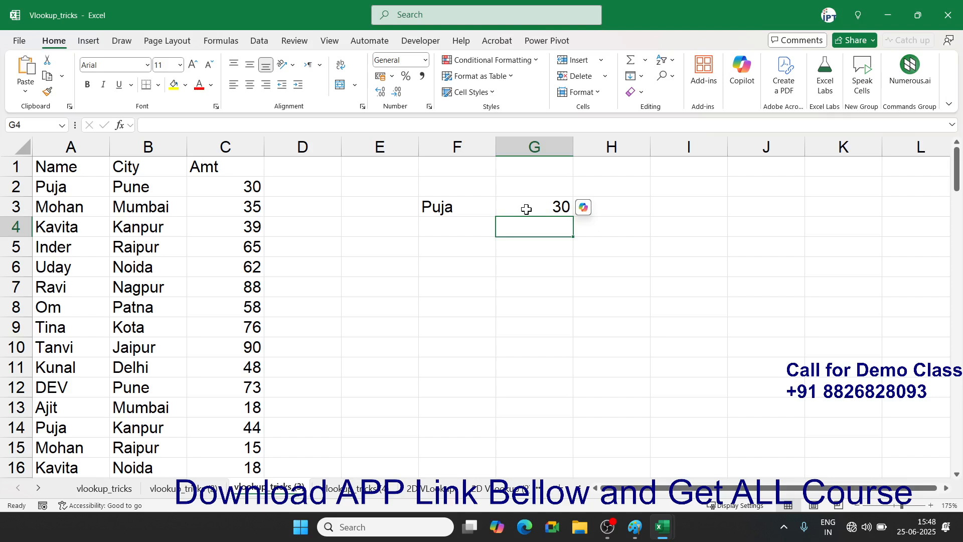
- Start a TEXTJOIN formula in H3 with a comma delimiter, TRUE, and an IF
key(Up)
key(Right)
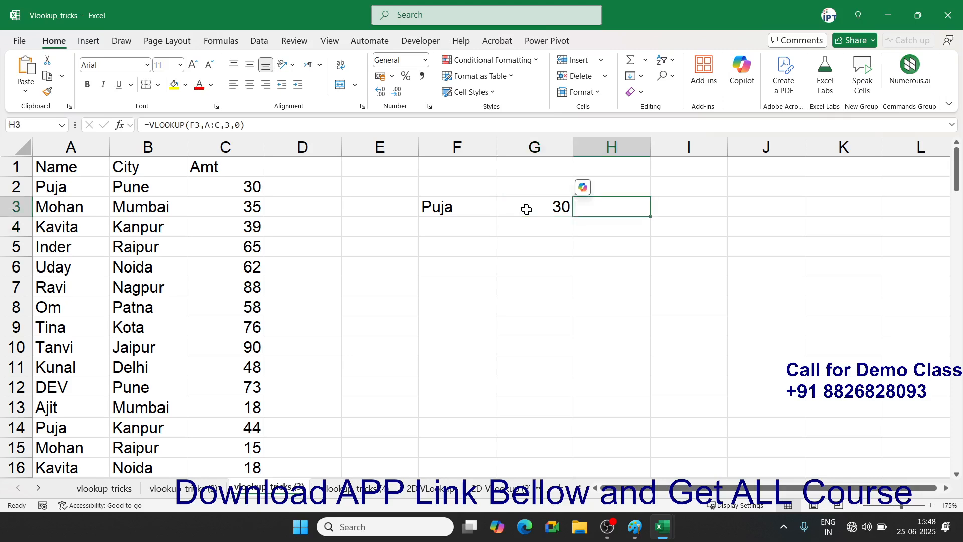
text(=tex)
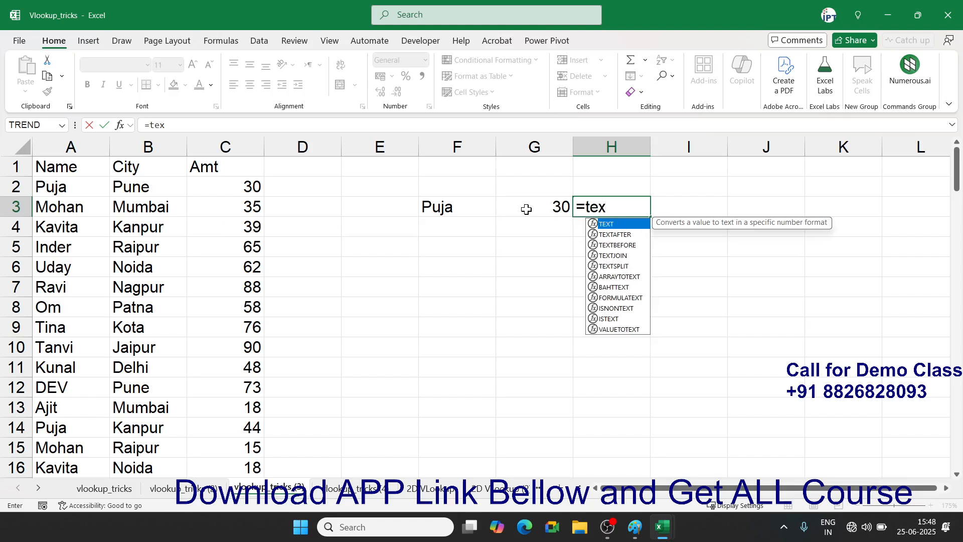
key(Down)
key(Down)
key(Down)
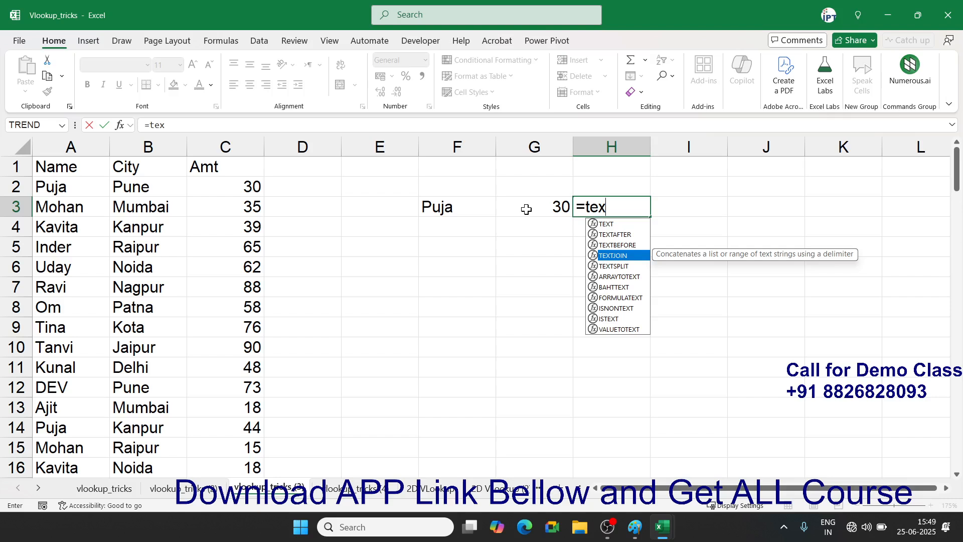
key(Tab)
text(")
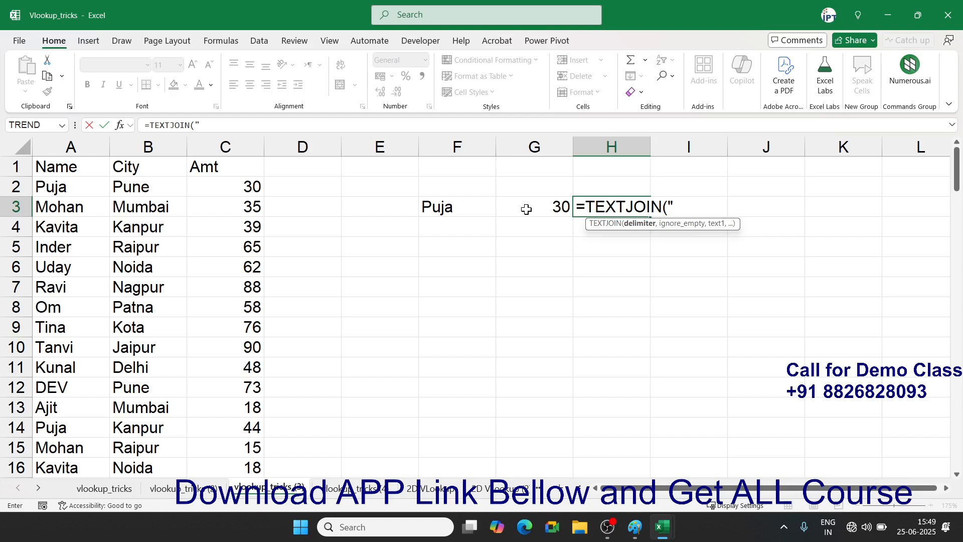
text(,",)
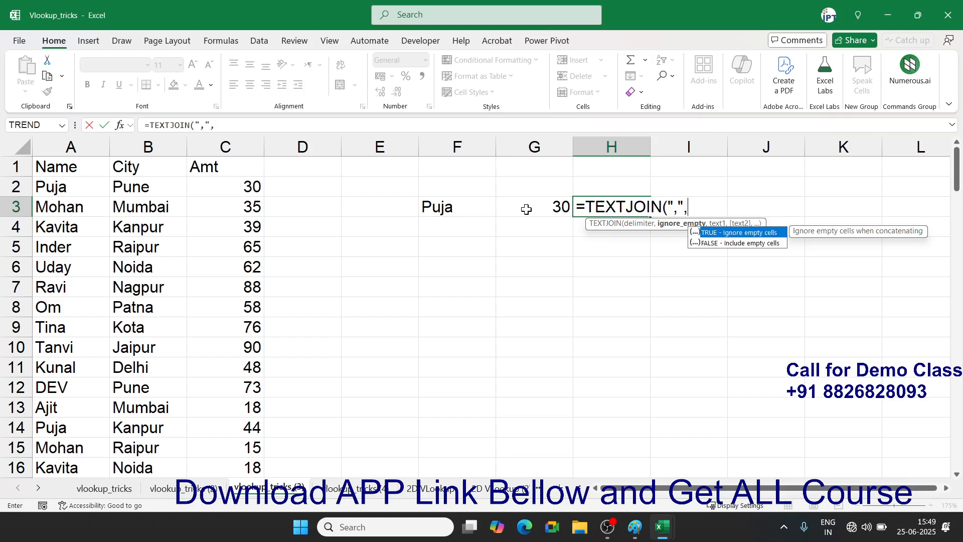
key(Tab)
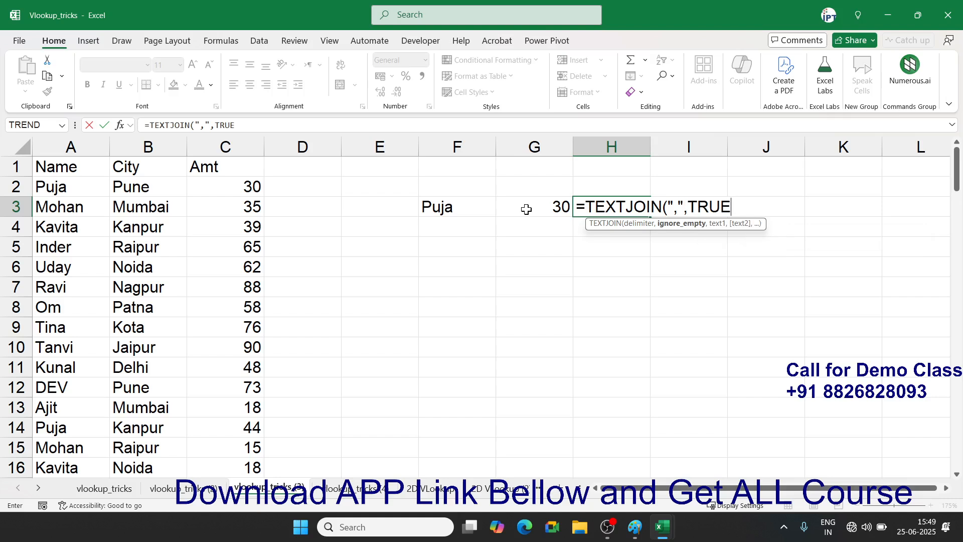
text(,)
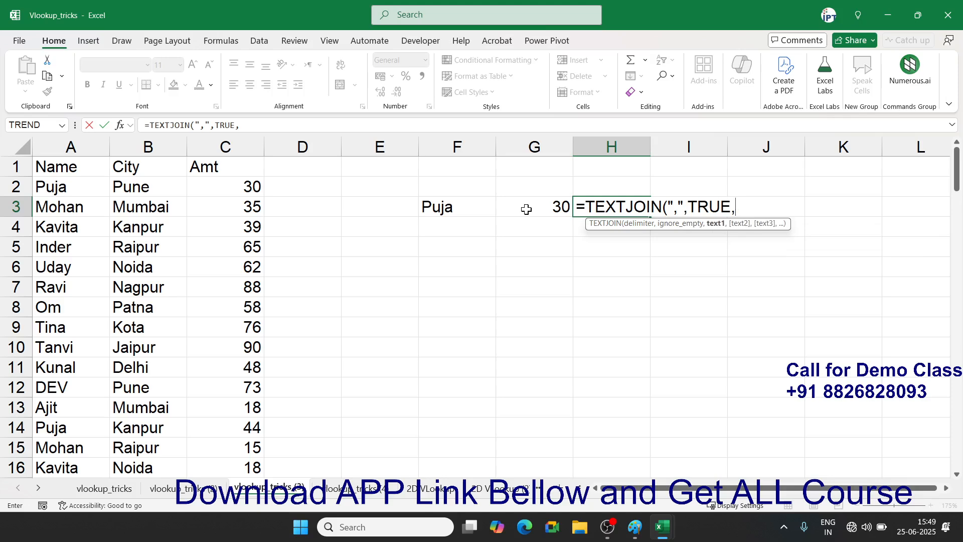
text(IF()
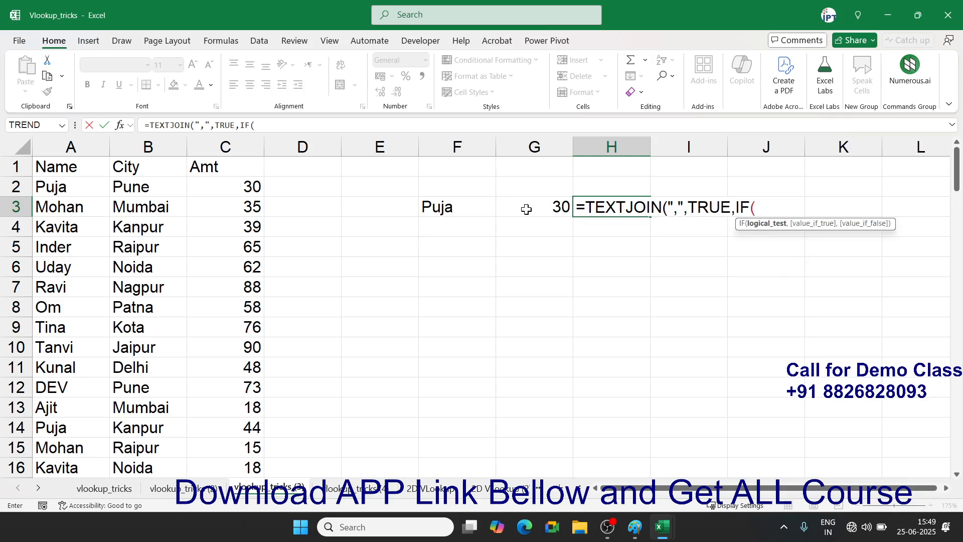
- Complete the formula as =TEXTJOIN(",",TRUE,IF(A1:A109=F3,C1:C109,"")), listing 30,44,28,60,25,82,62,54,38
click(50, 171)
key(ctrl+shift+Down)
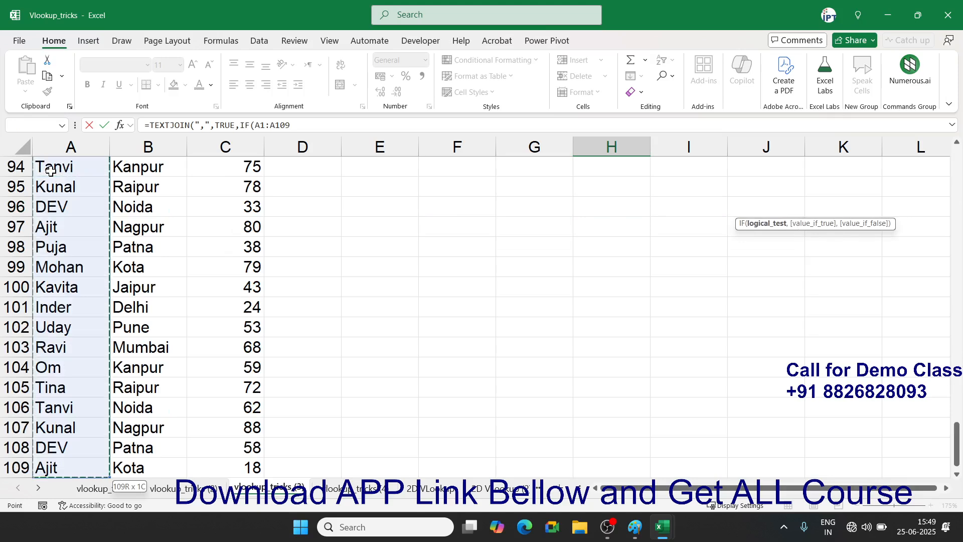
text(=)
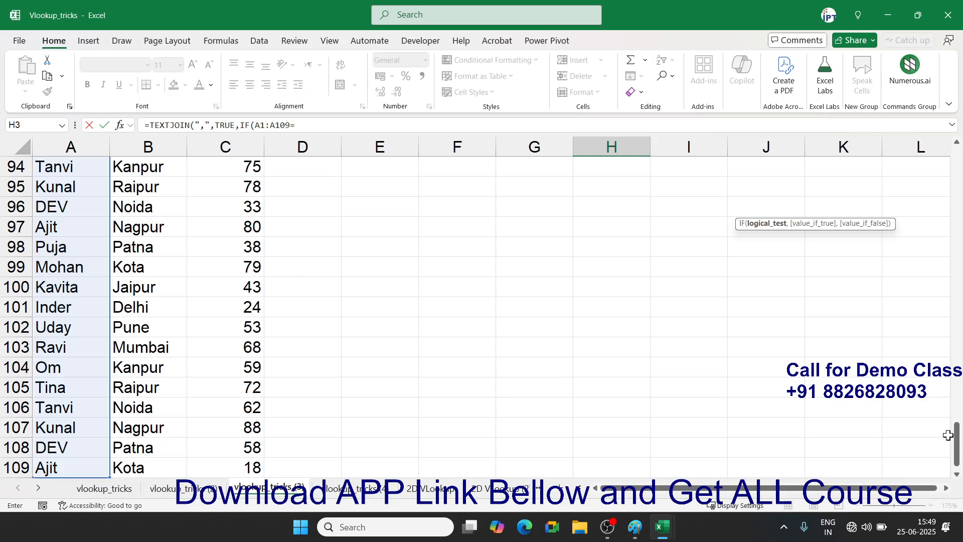
drag(954, 435, 958, 162)
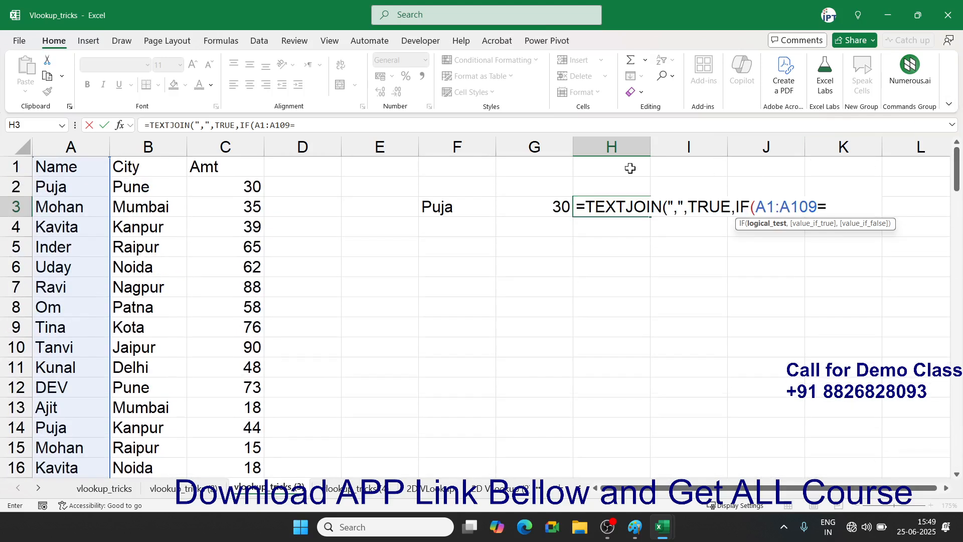
click(444, 210)
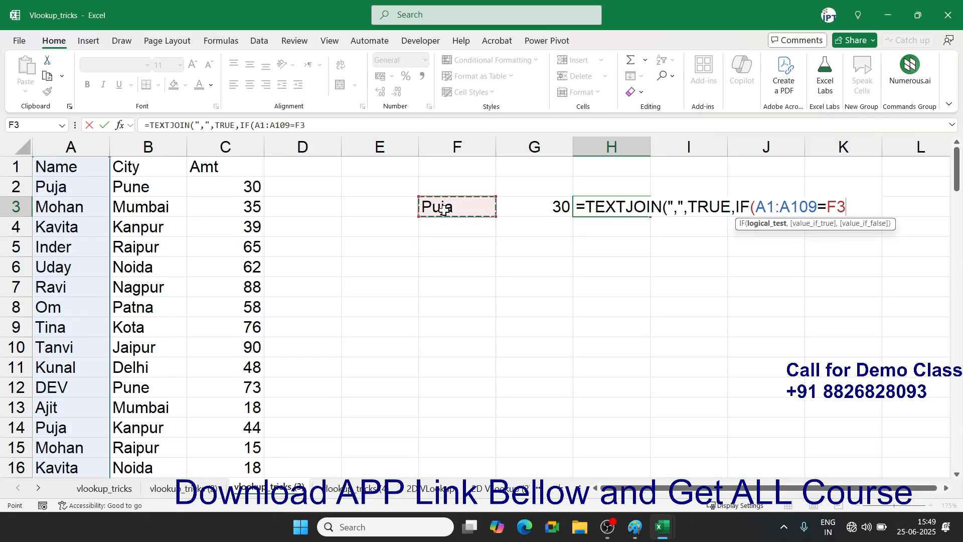
text(,)
click(222, 171)
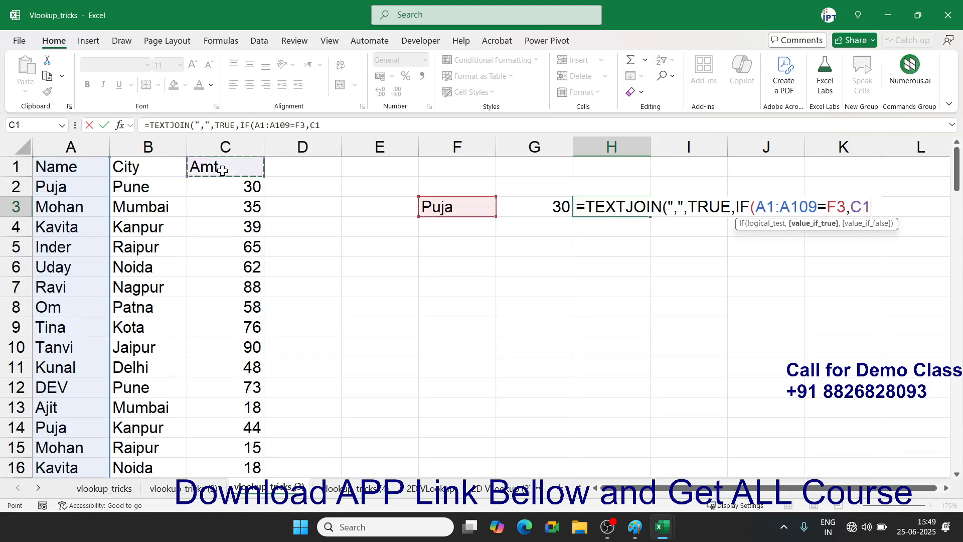
key(ctrl+shift+Down)
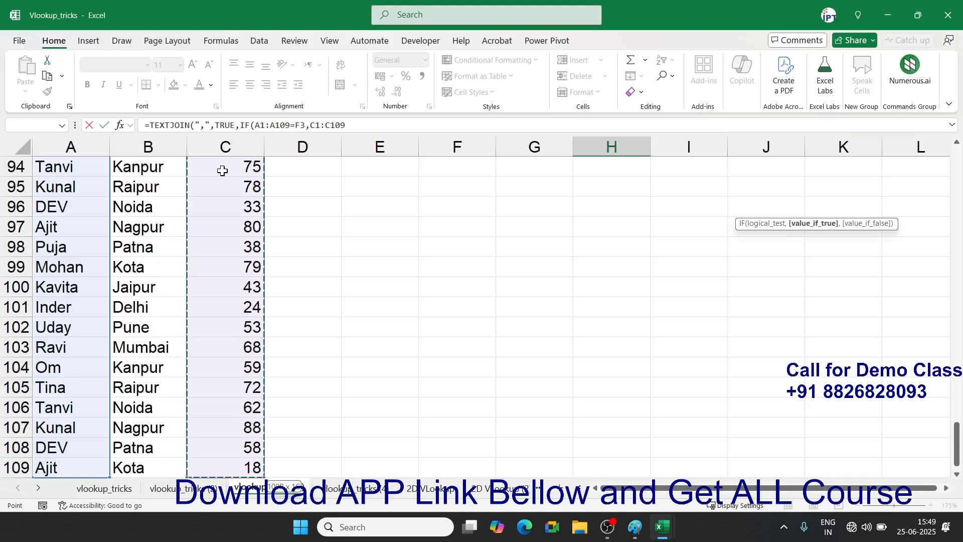
text(,)
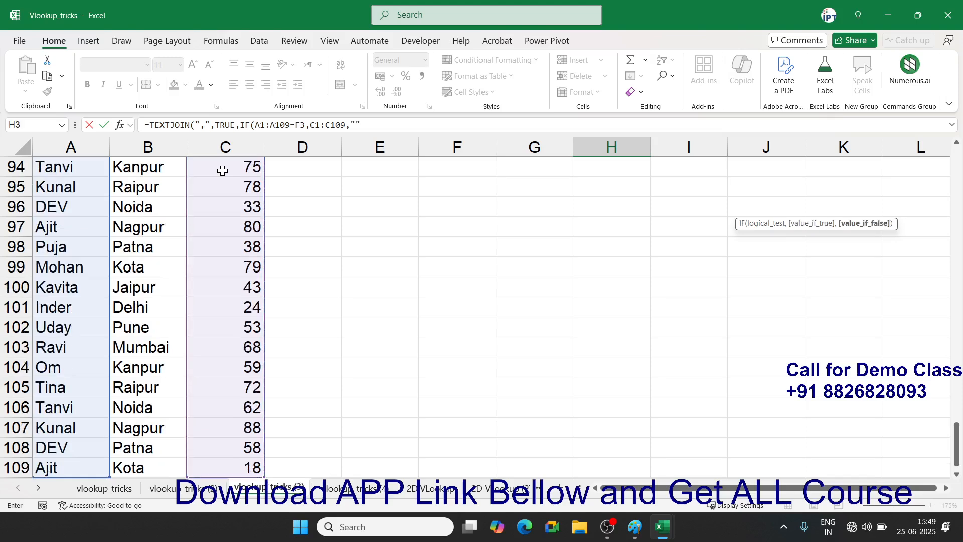
text("")
key(Return)
key(Return)
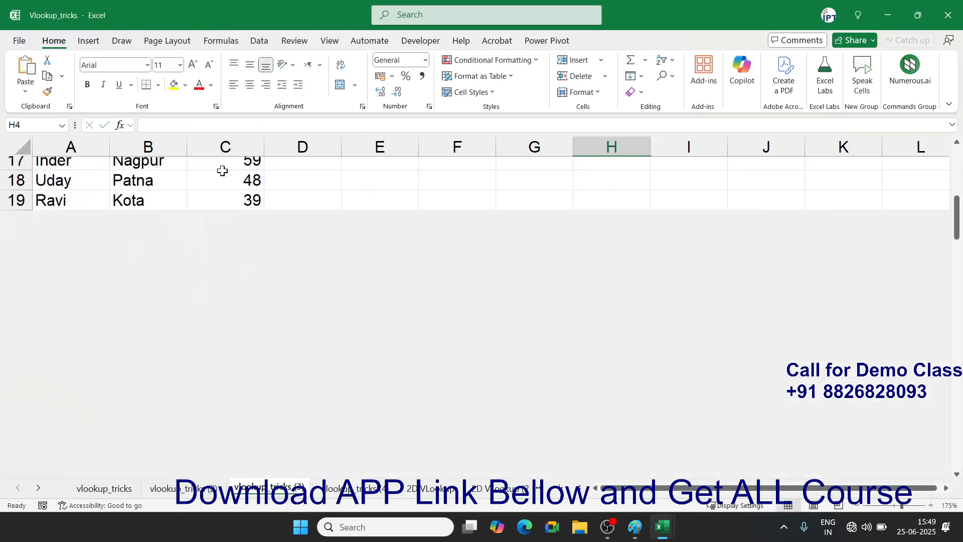
- Reopen H3's formula to review it, leaving it unchanged
double_click(616, 206)
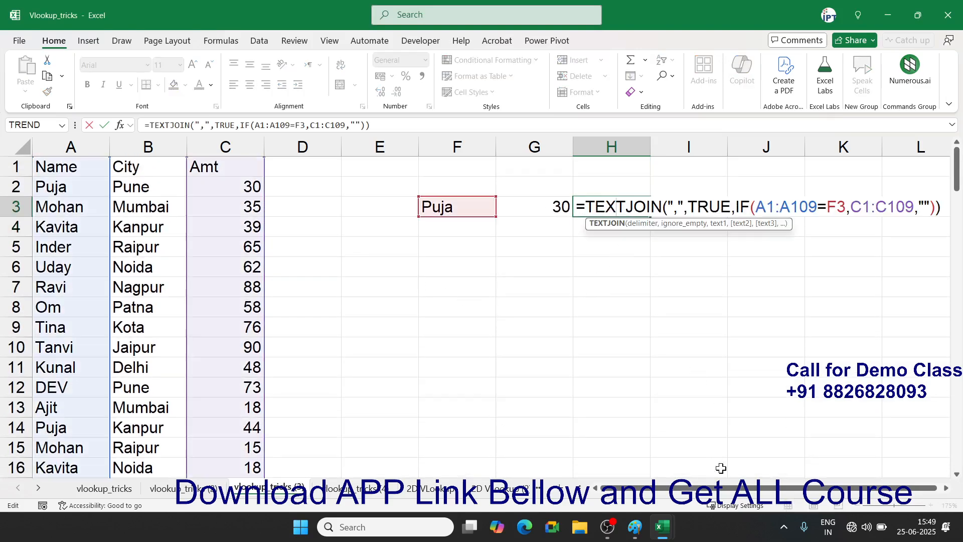
drag(713, 490, 816, 495)
key(Escape)
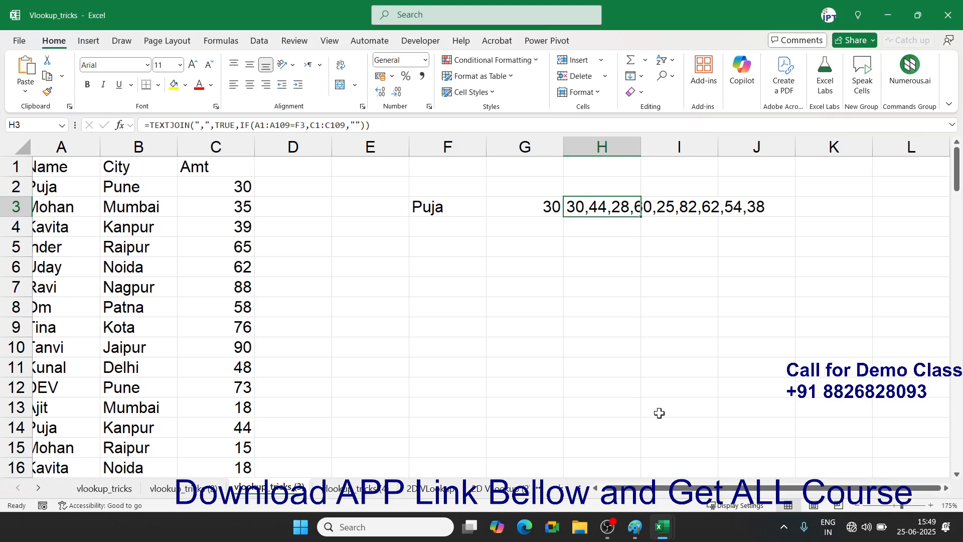
- Zoom in on the sheet for a closer view of the results
scroll(659, 413, up, 5)
drag(694, 488, 827, 499)
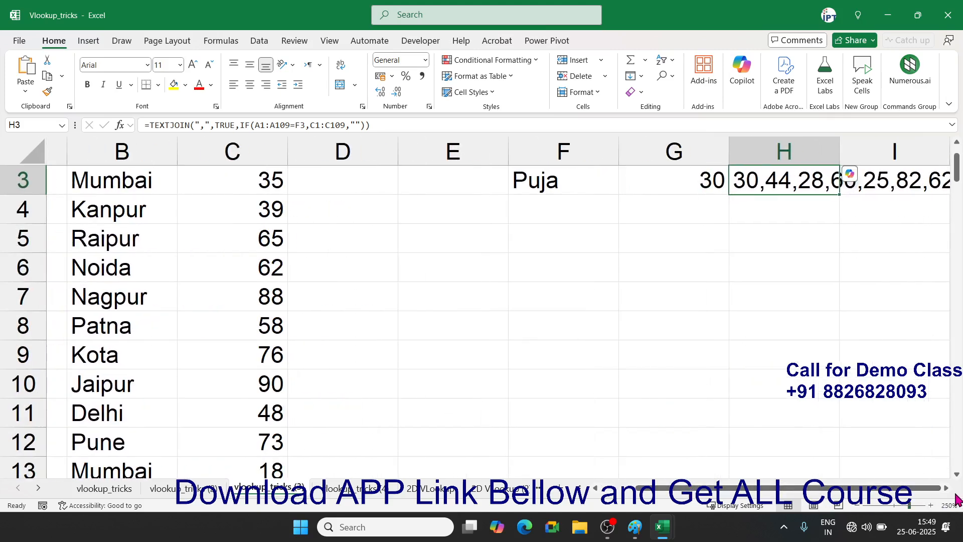
click(947, 489)
click(947, 489)
click(947, 489)
click(947, 488)
click(947, 489)
scroll(827, 428, up, 1)
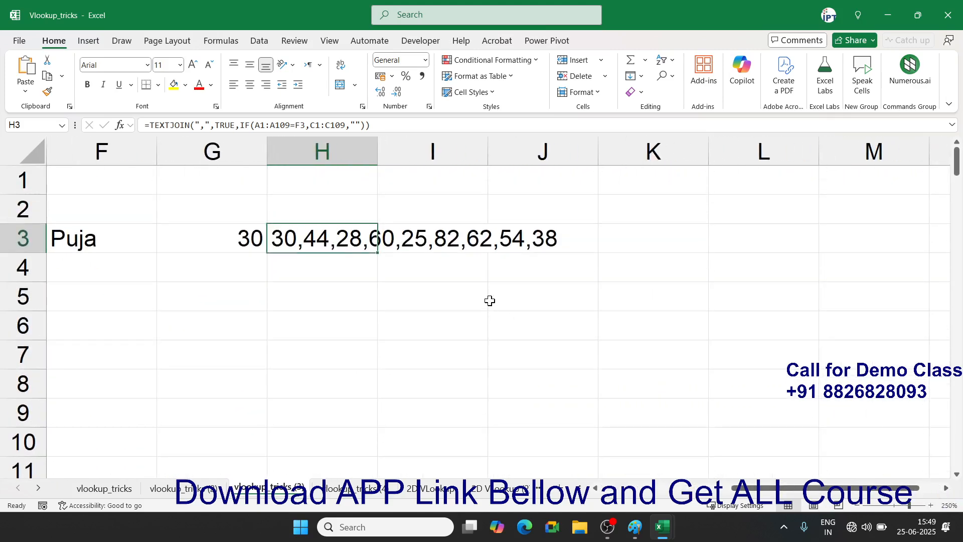
- Review H3's TEXTJOIN/IF formula, then bring up the Formulas ribbon
double_click(306, 242)
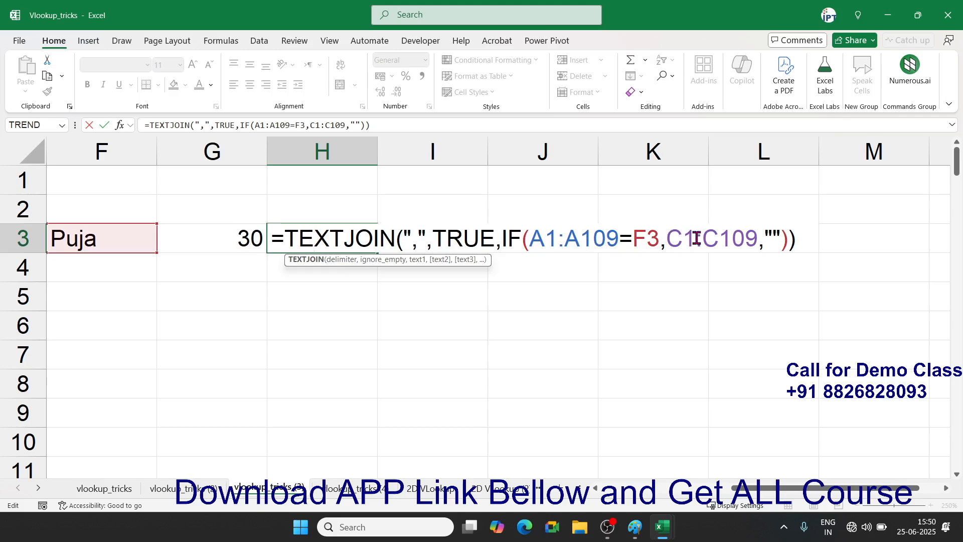
key(Return)
key(Up)
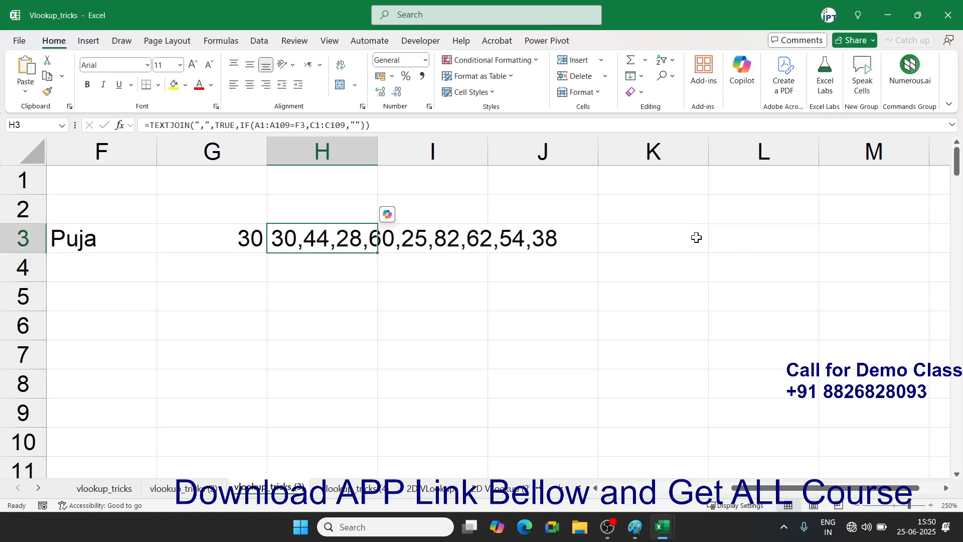
click(221, 41)
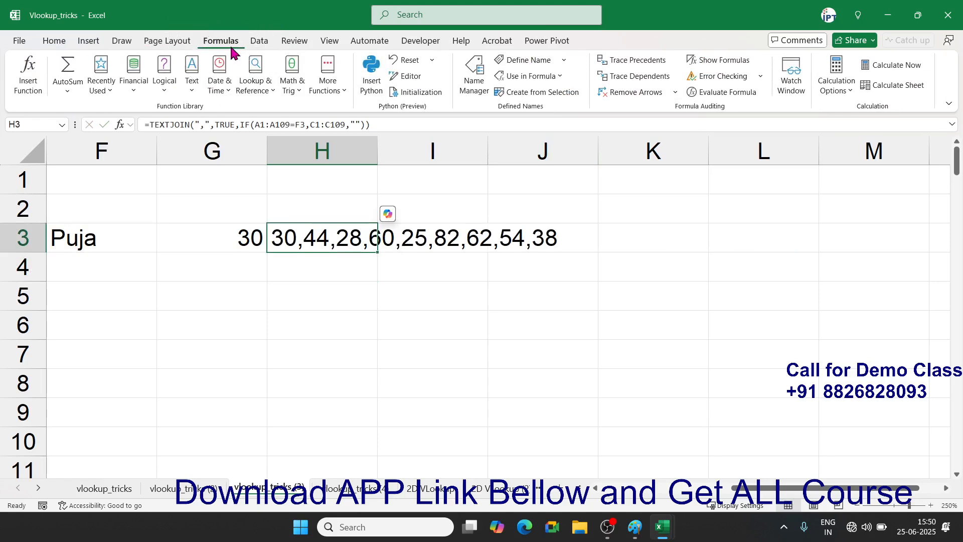
- Evaluate H3's TEXTJOIN/IF formula step by step to 30,44,28,60,25,82,62,54,38, then reopen H3 for editing
click(712, 95)
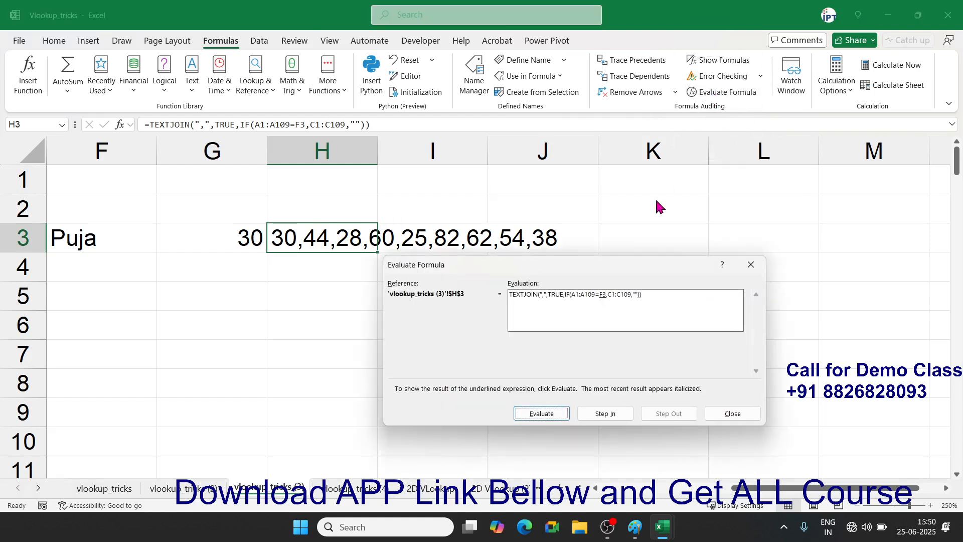
drag(551, 262, 385, 274)
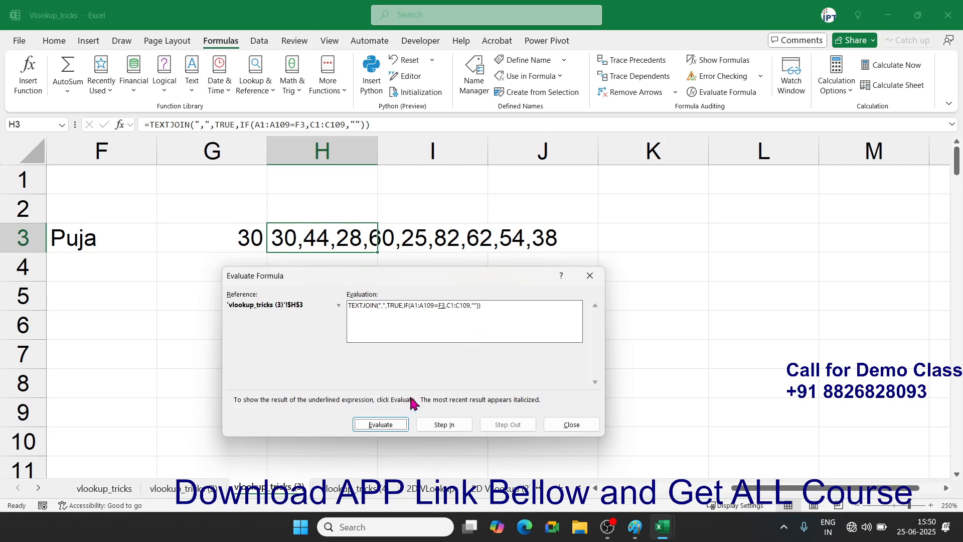
click(399, 424)
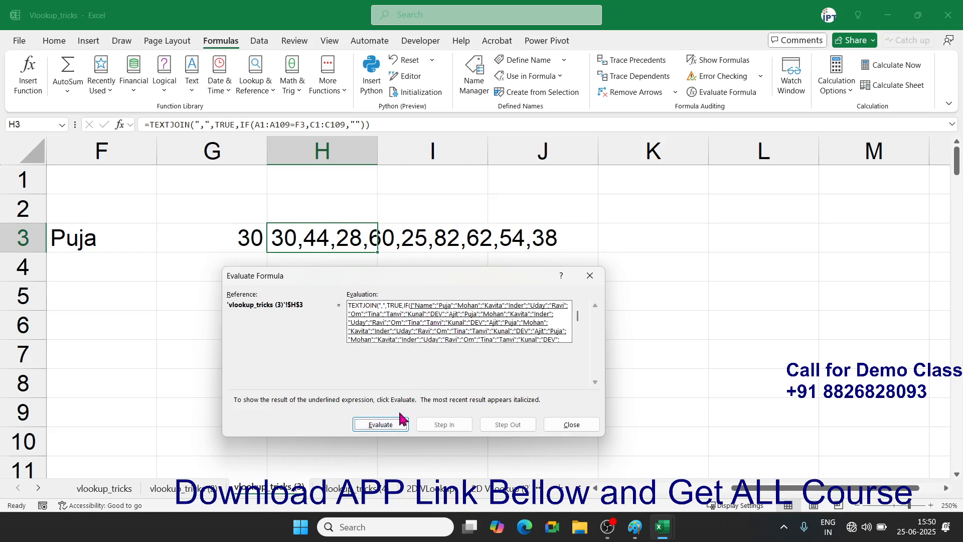
click(400, 424)
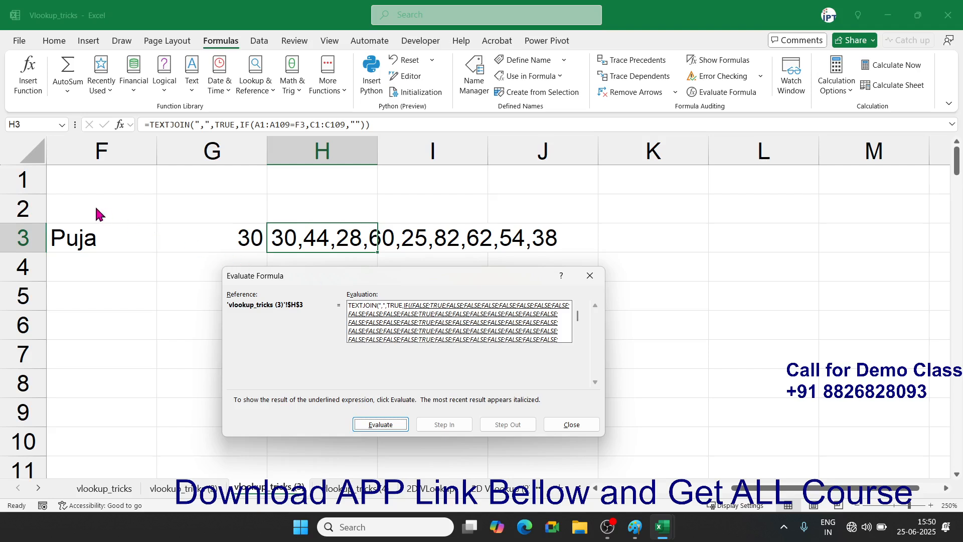
click(383, 425)
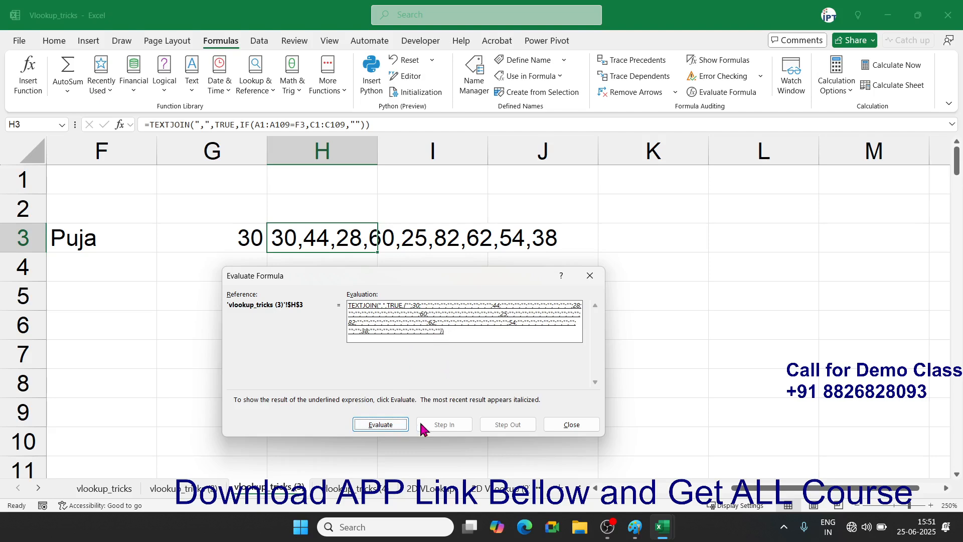
click(398, 425)
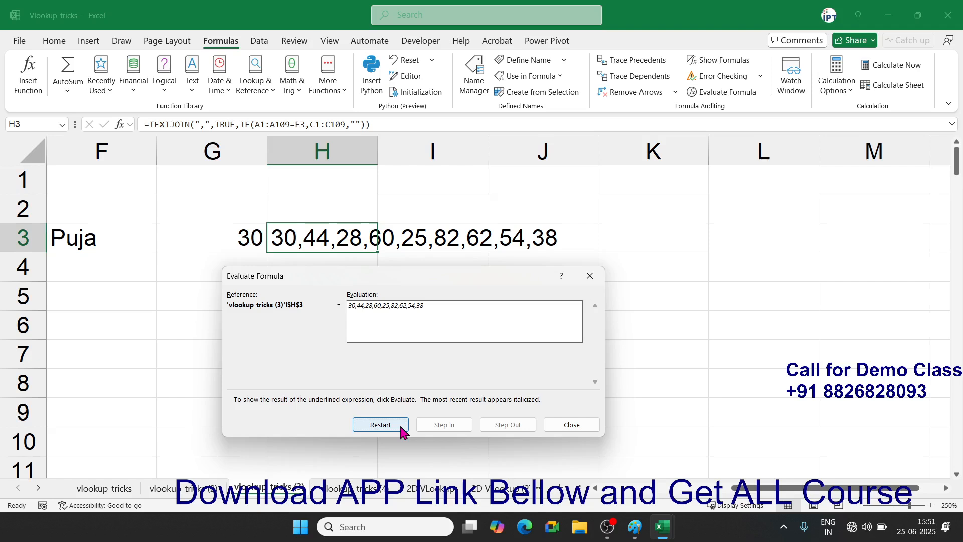
click(588, 425)
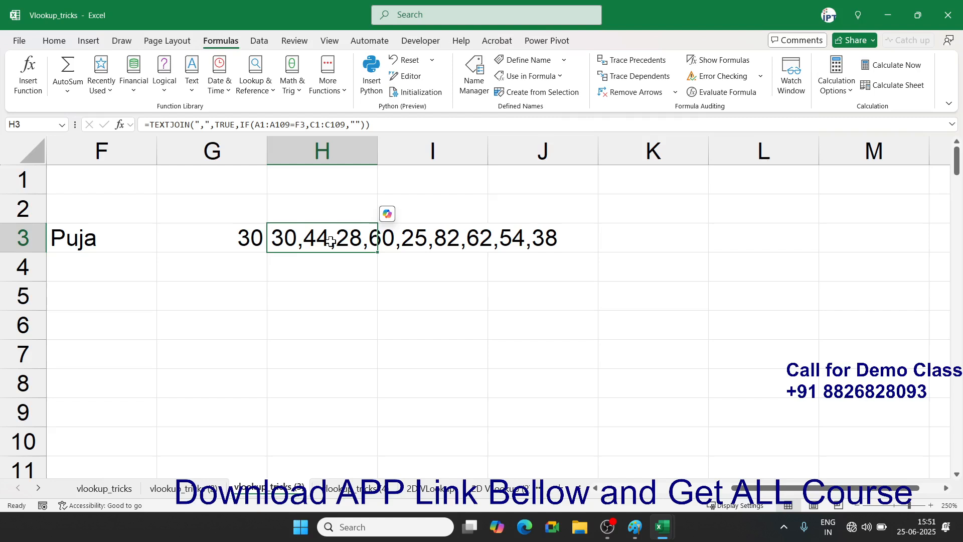
key(F2)
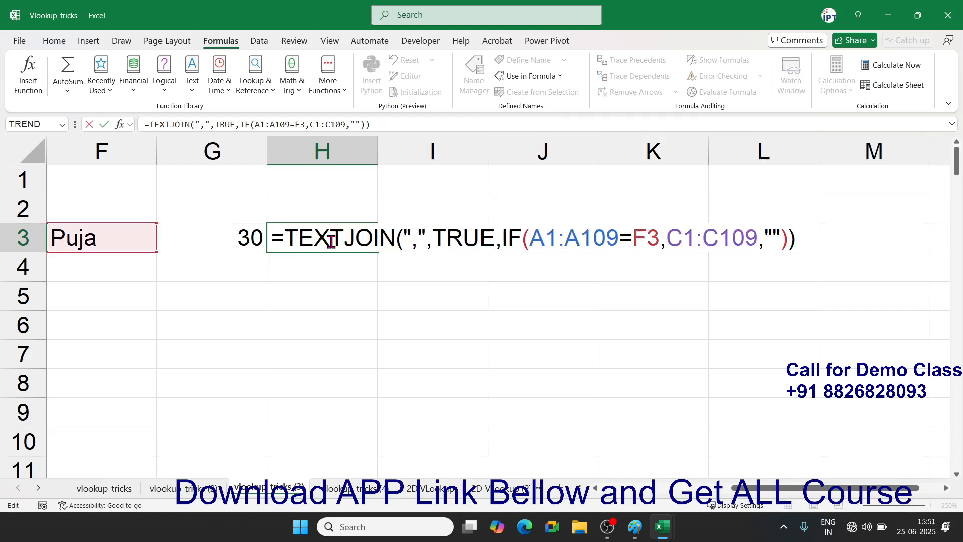
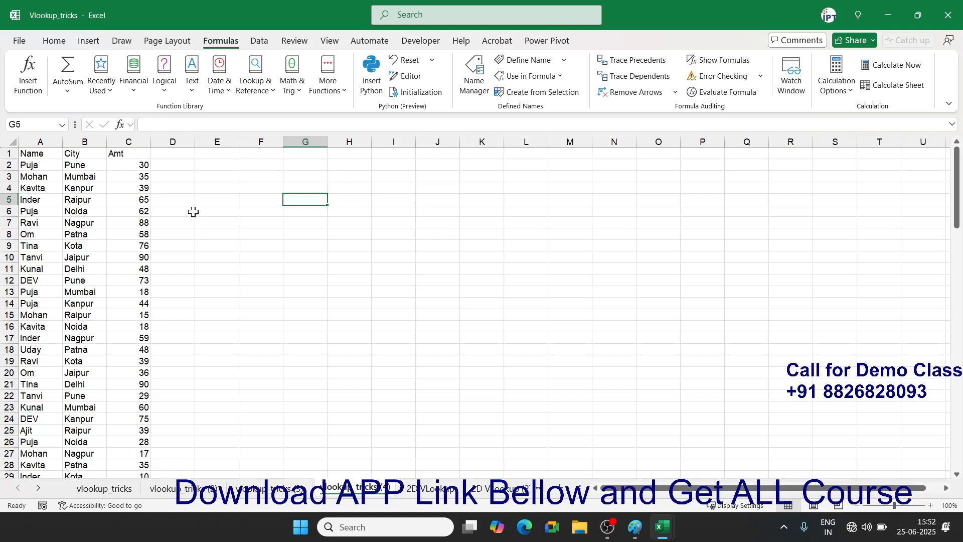
- Copy the Name, City, Amt headers from A1:C1 into G7:I7
click(40, 143)
drag(31, 153, 129, 153)
key(ctrl+c)
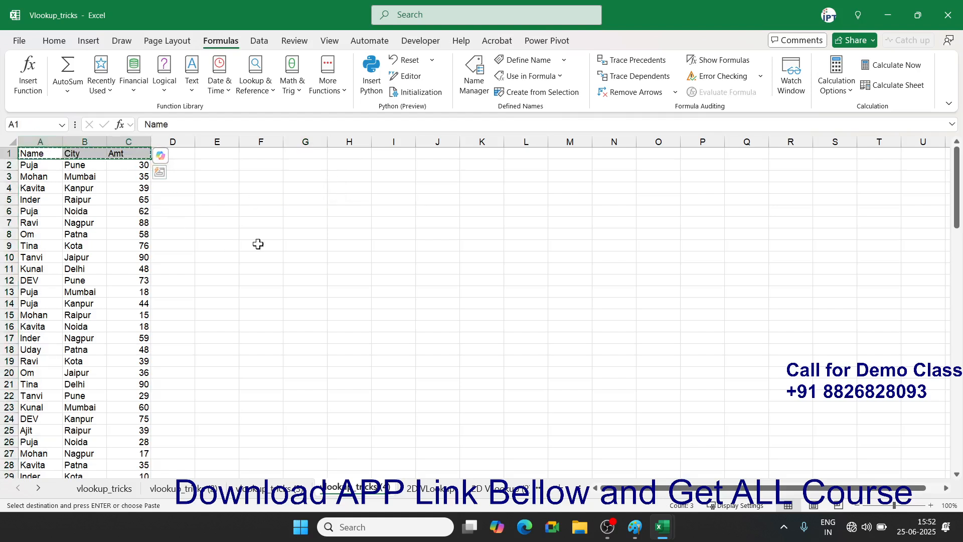
click(316, 224)
key(ctrl+v)
click(362, 266)
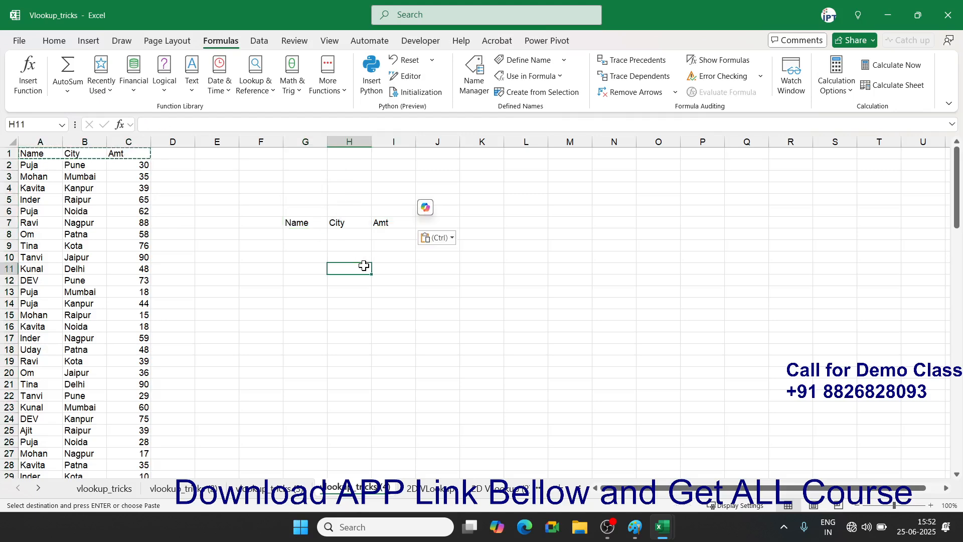
key(Escape)
click(294, 222)
click(338, 222)
click(384, 222)
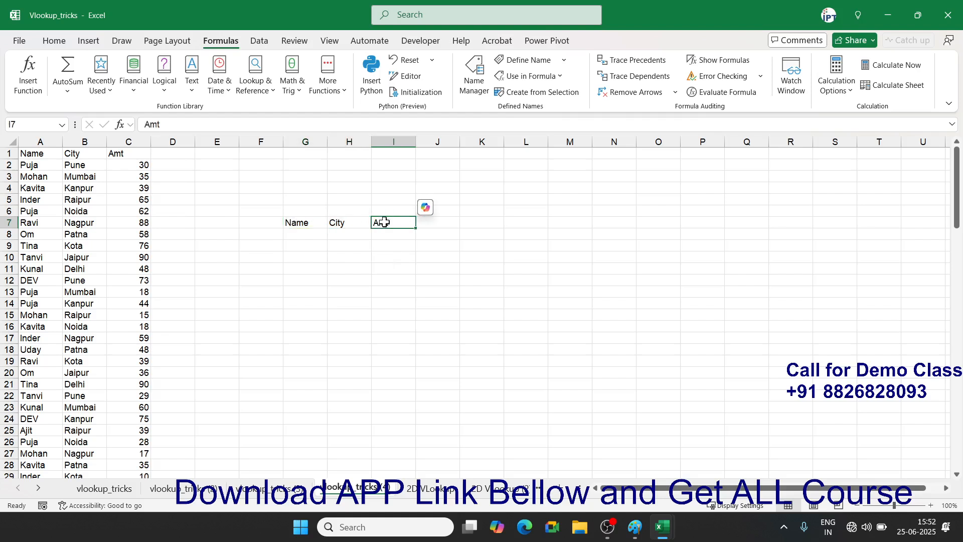
- Label G5 'Enter Name' and enter a name from the Name column in I5
click(308, 208)
click(312, 199)
text(Esm)
key(BackSpace)
key(BackSpace)
text(n)
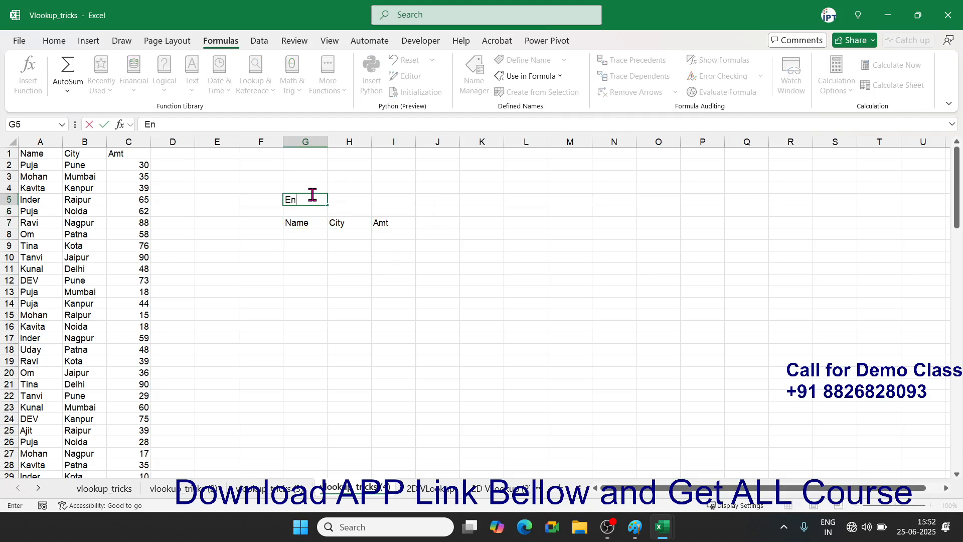
text(ter Name)
key(Tab)
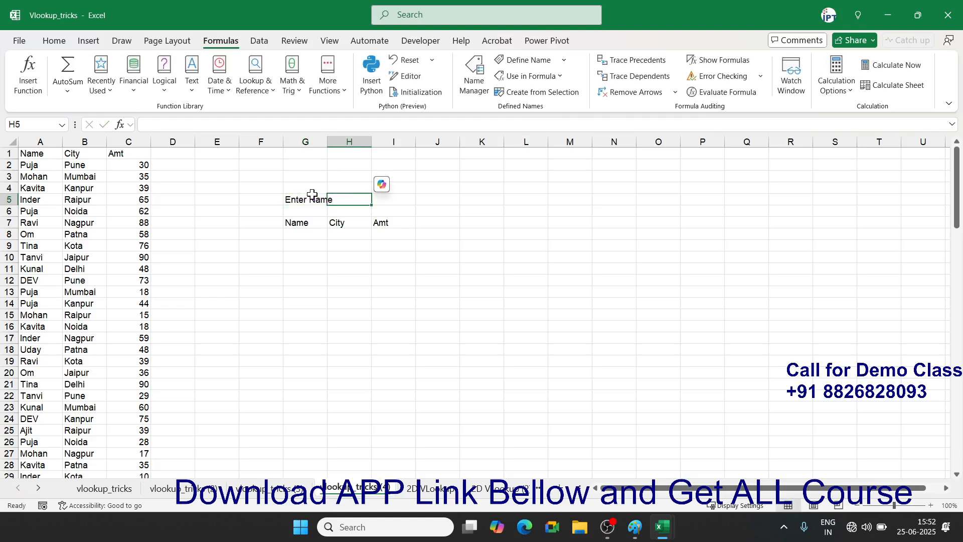
click(386, 199)
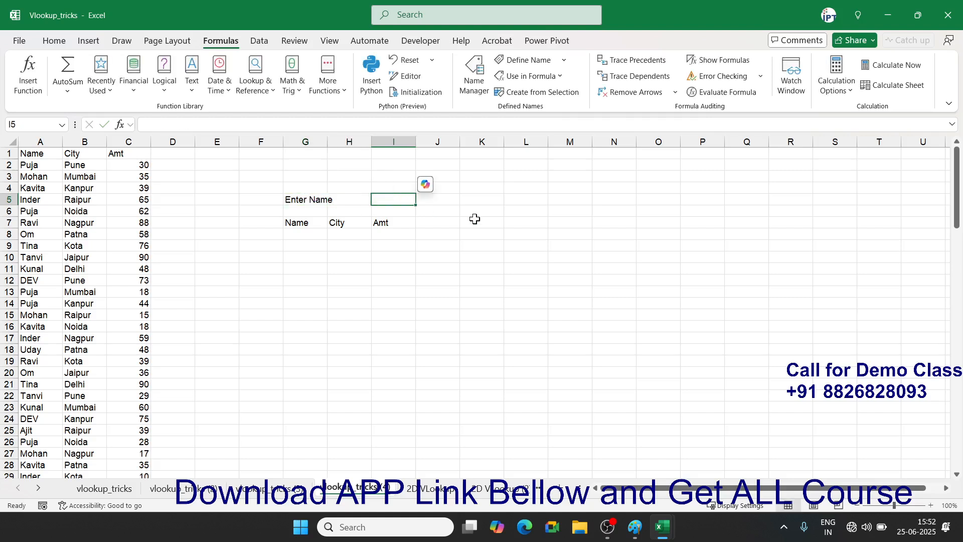
text(Puja)
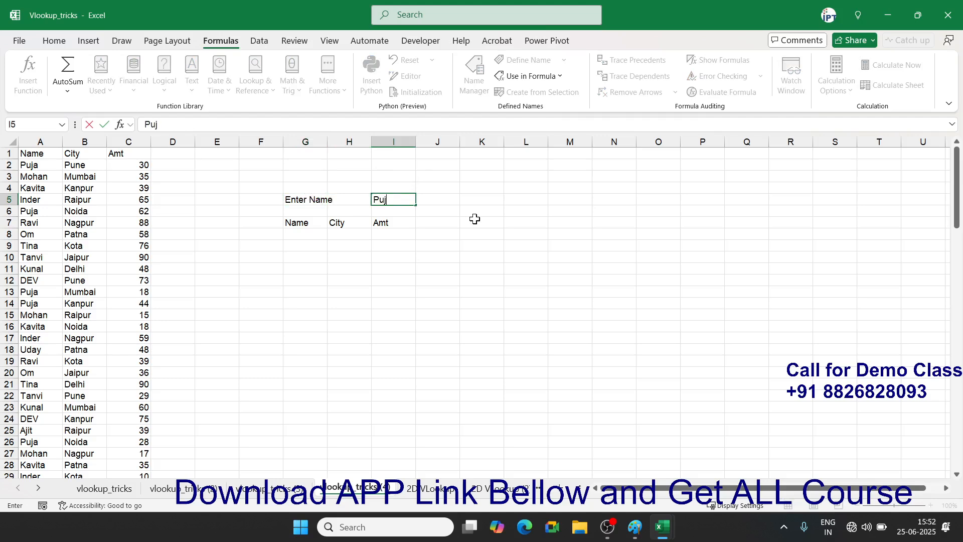
click(318, 233)
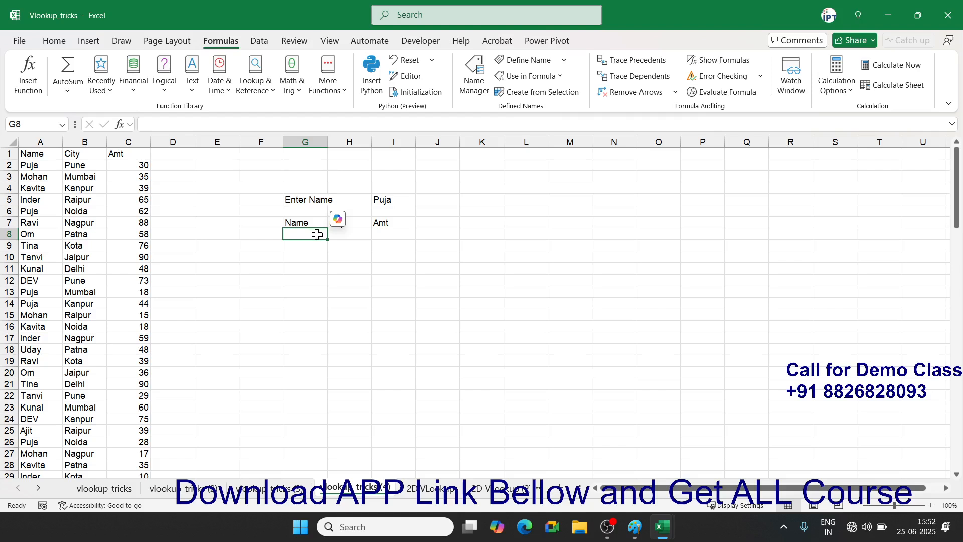
click(40, 150)
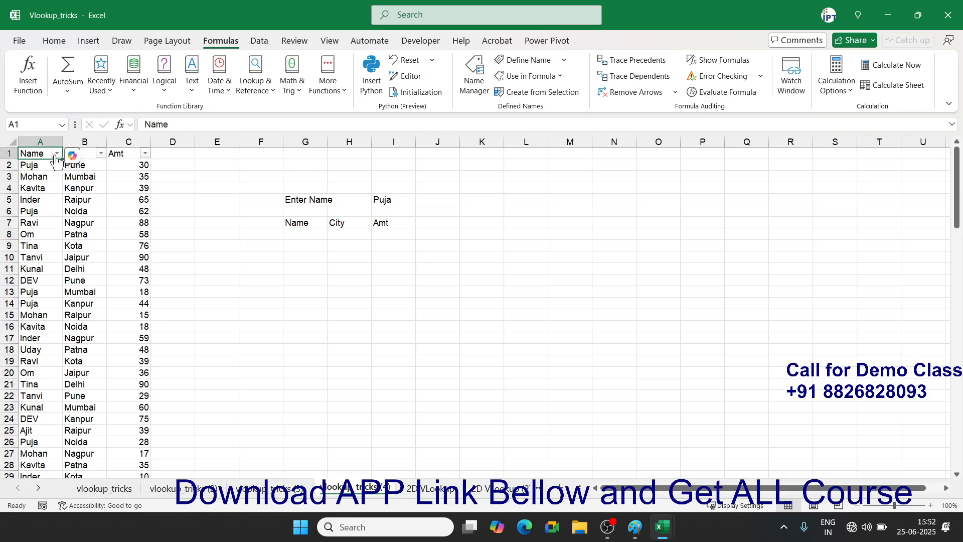
click(57, 153)
click(34, 315)
click(36, 326)
click(112, 431)
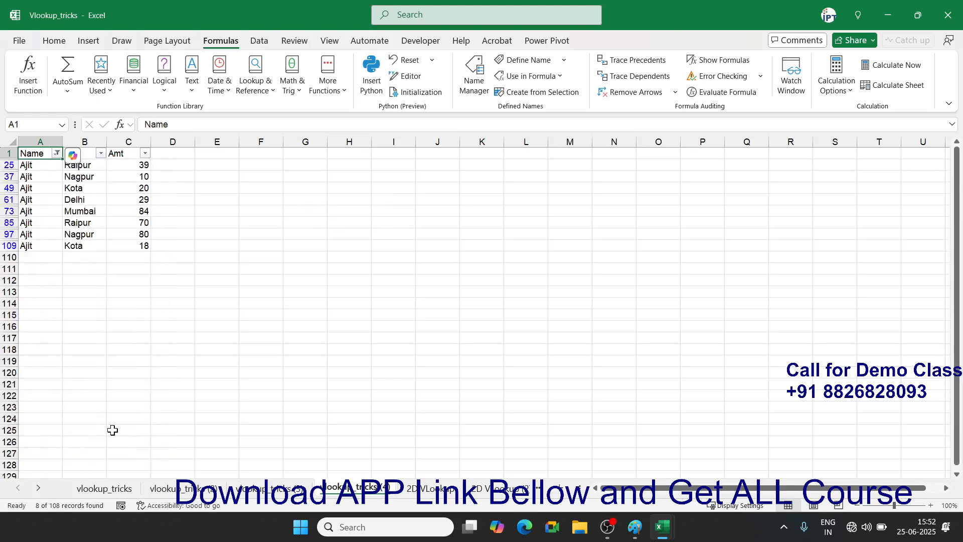
key(ctrl+shift+l)
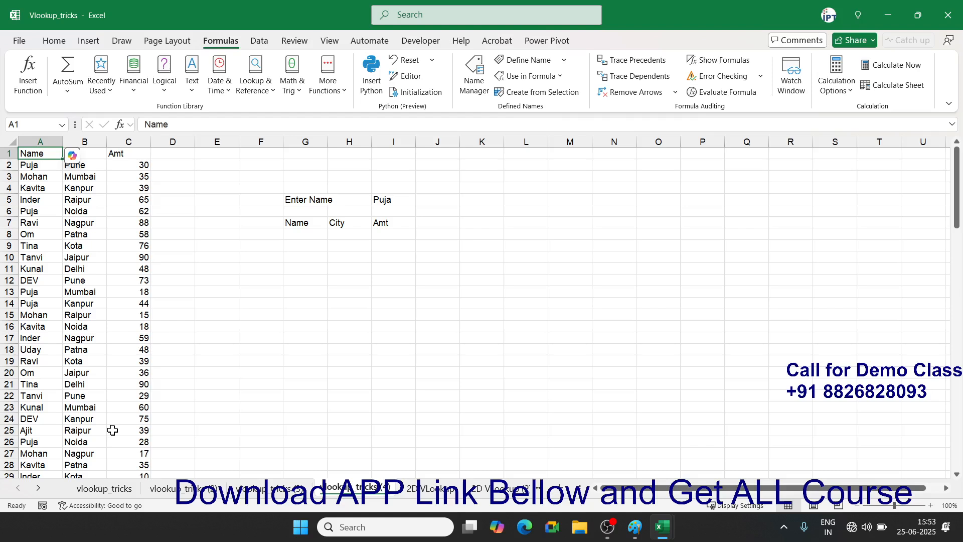
click(299, 234)
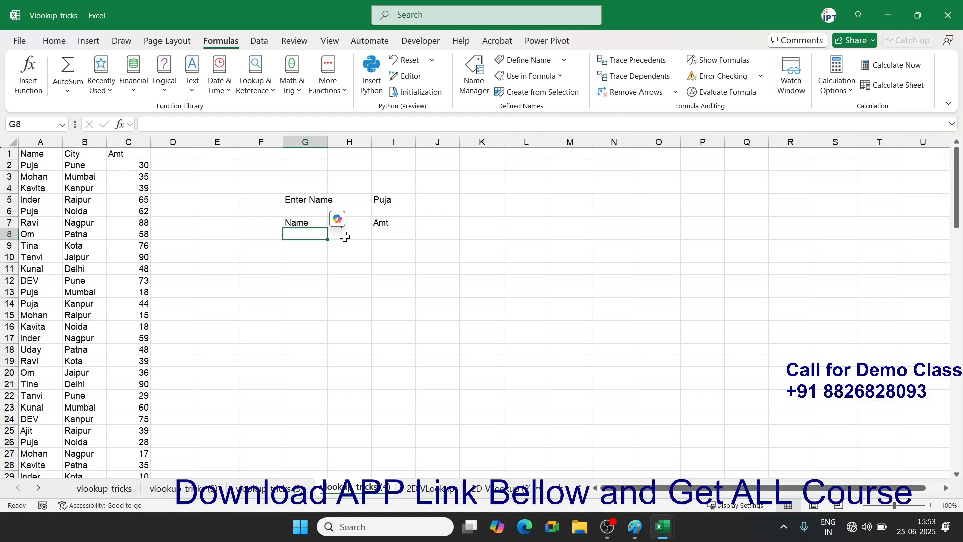
- Start a FILTER formula in G8 returning the table range A1:C109
text(=fil)
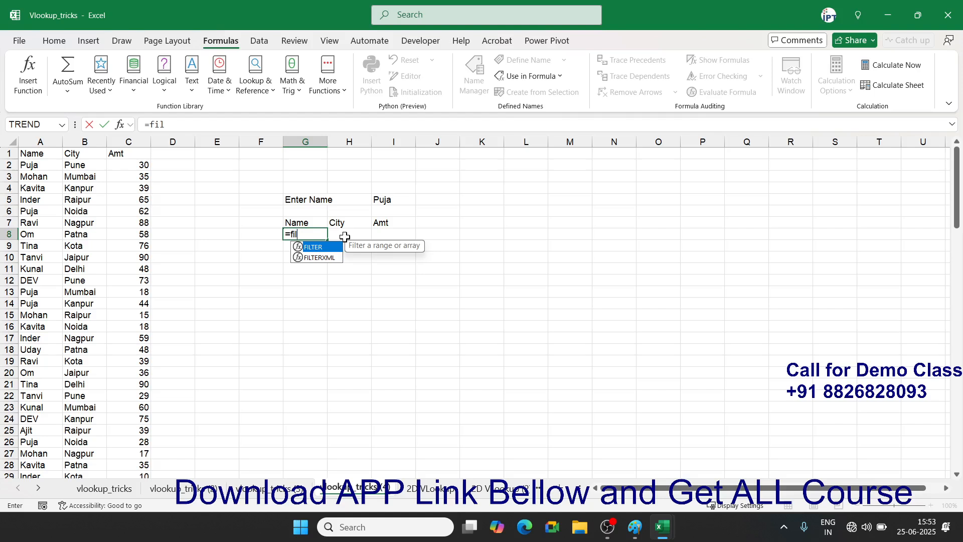
key(Tab)
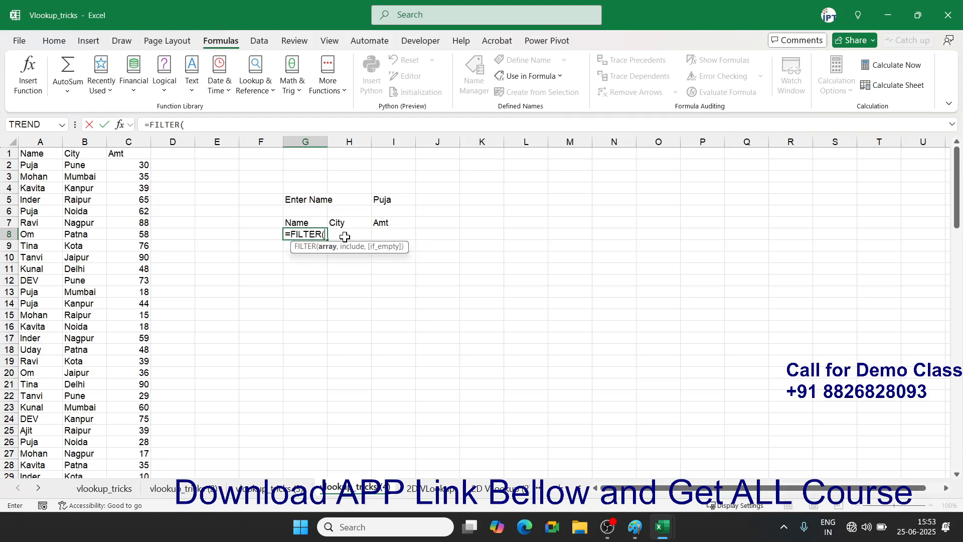
key(Left)
key(Left)
key(Left)
key(Left)
key(Left)
key(Left)
key(ctrl+Up)
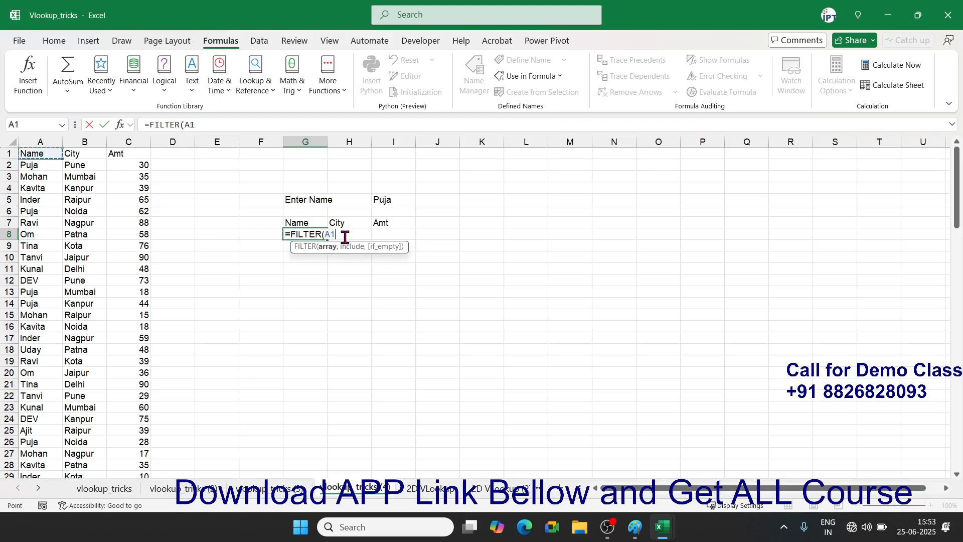
key(ctrl+shift+Right)
key(ctrl+shift+Down)
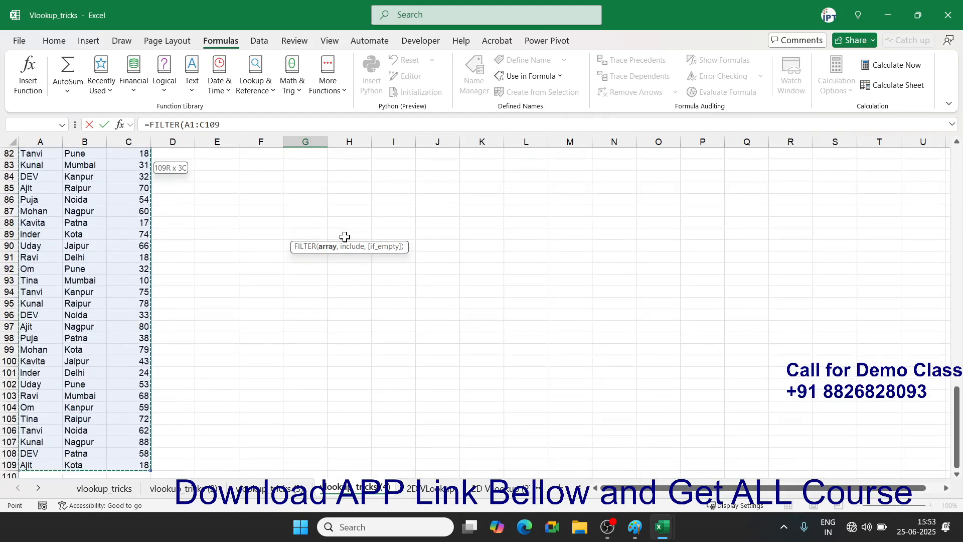
text(,)
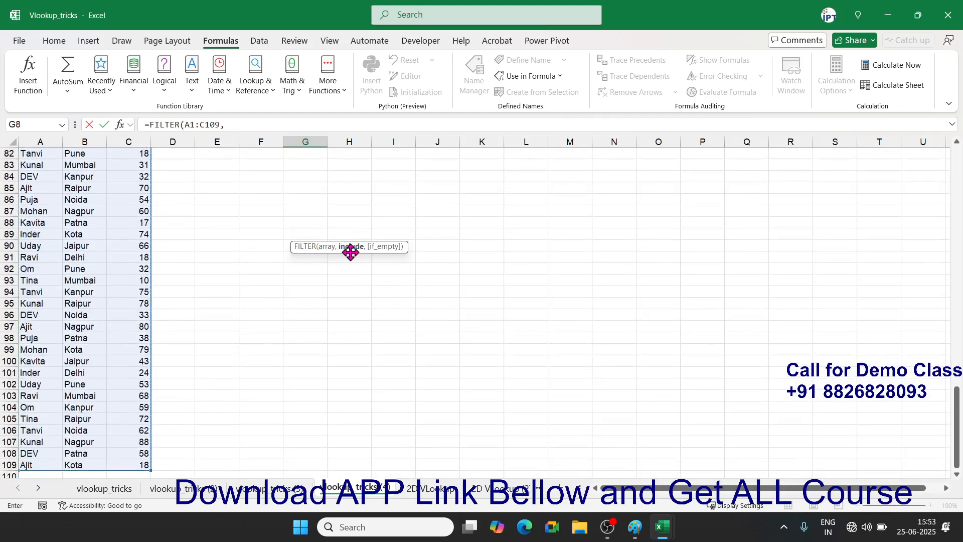
- Add the condition A1:A109=I5 and enter it, spilling matching rows into G8:I18
scroll(352, 257, up, 15)
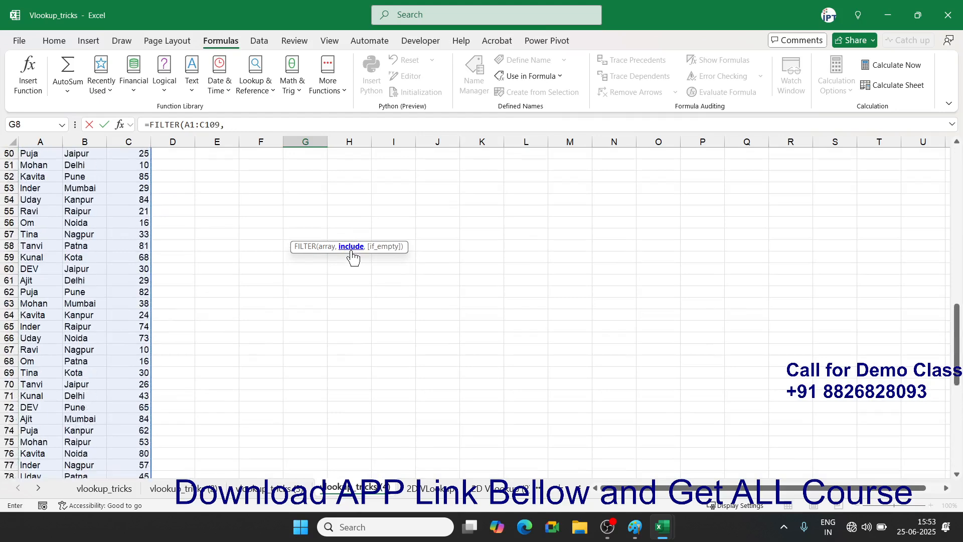
drag(961, 278, 956, 177)
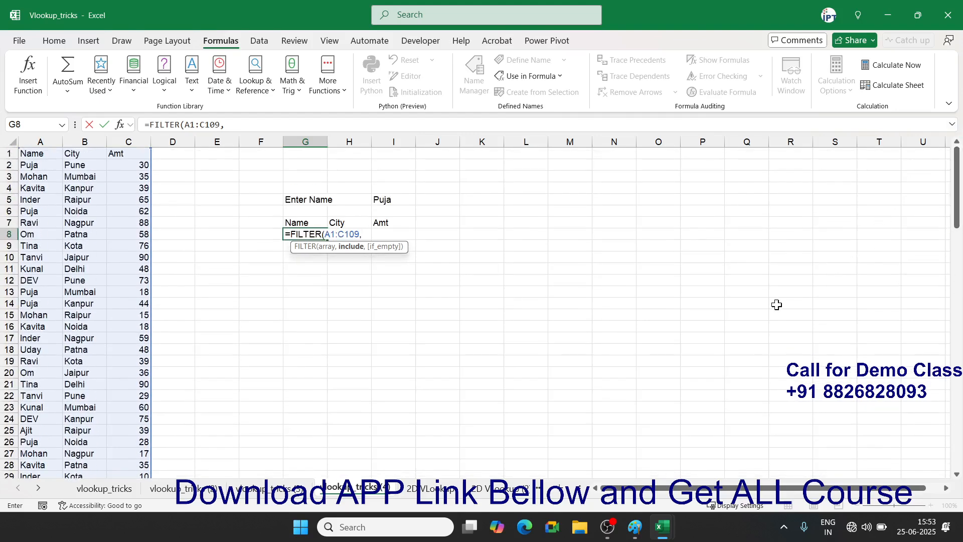
click(33, 152)
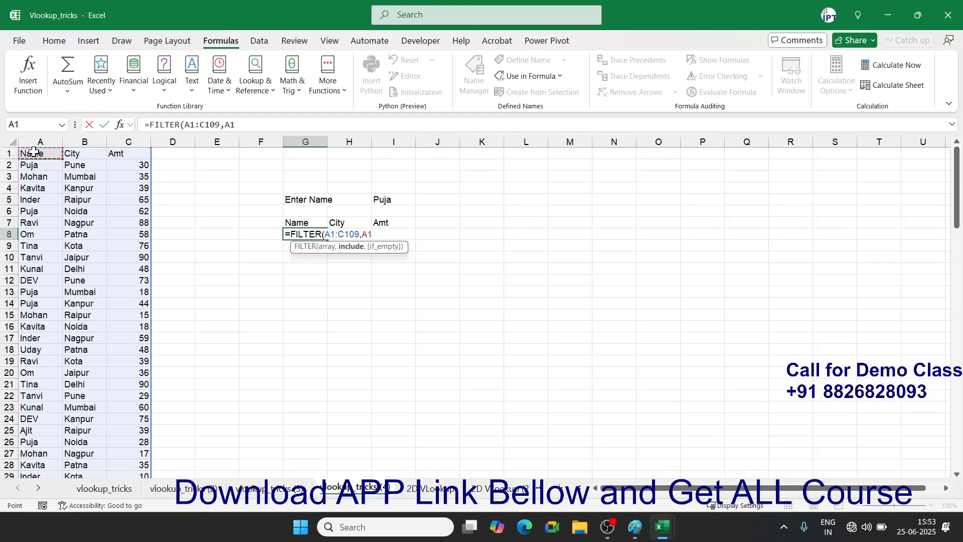
key(ctrl+shift+Down)
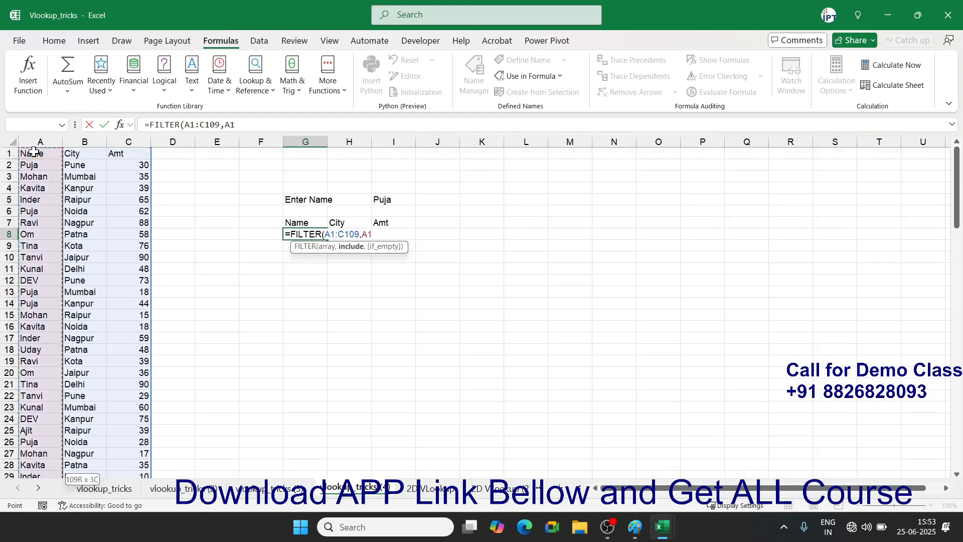
text(=)
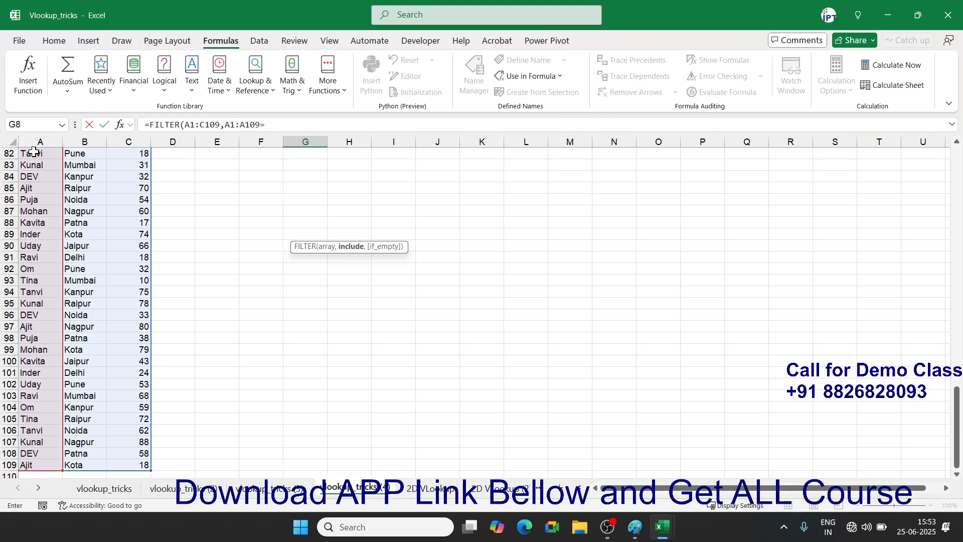
scroll(157, 214, up, 20)
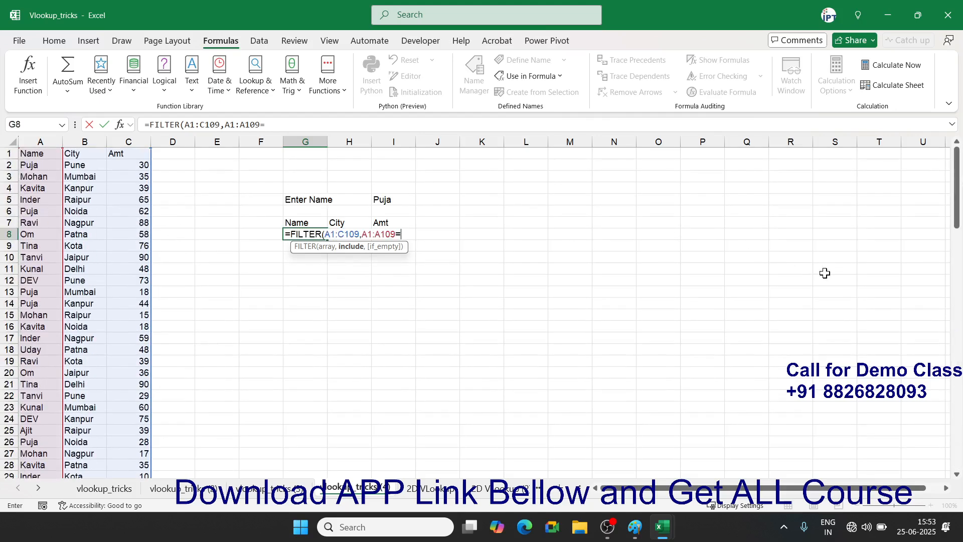
click(402, 199)
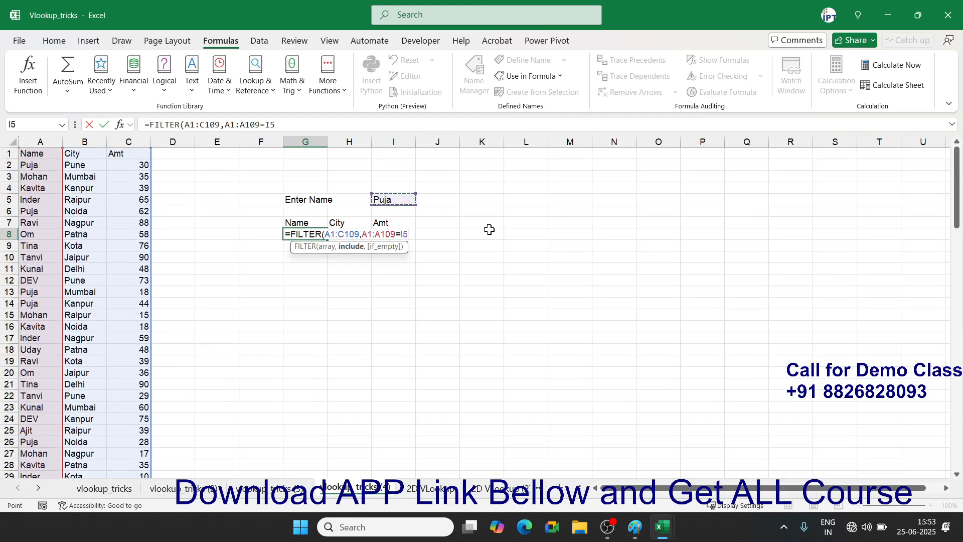
key(ctrl+Return)
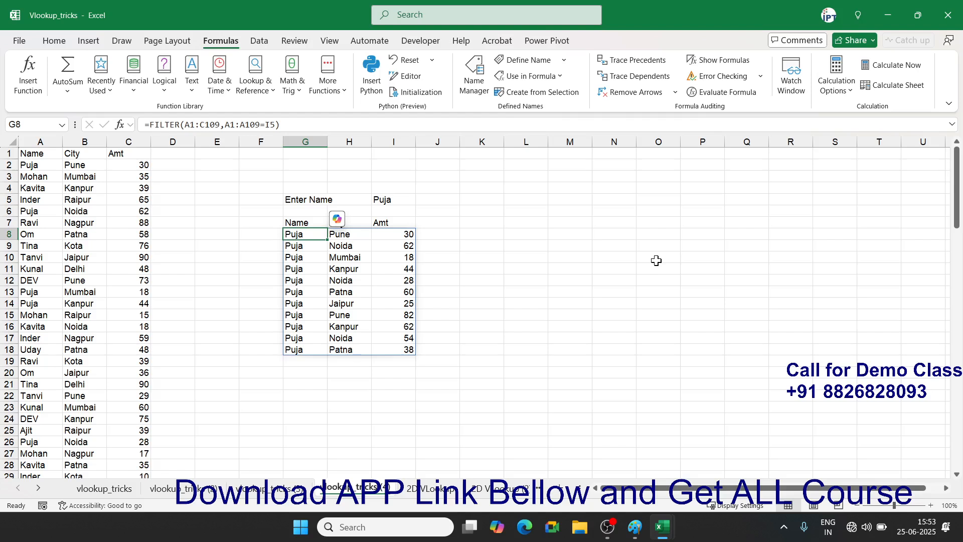
- Swap the lookup name in I5 twice so the FILTER spill refreshes to 8 matching rows
click(402, 201)
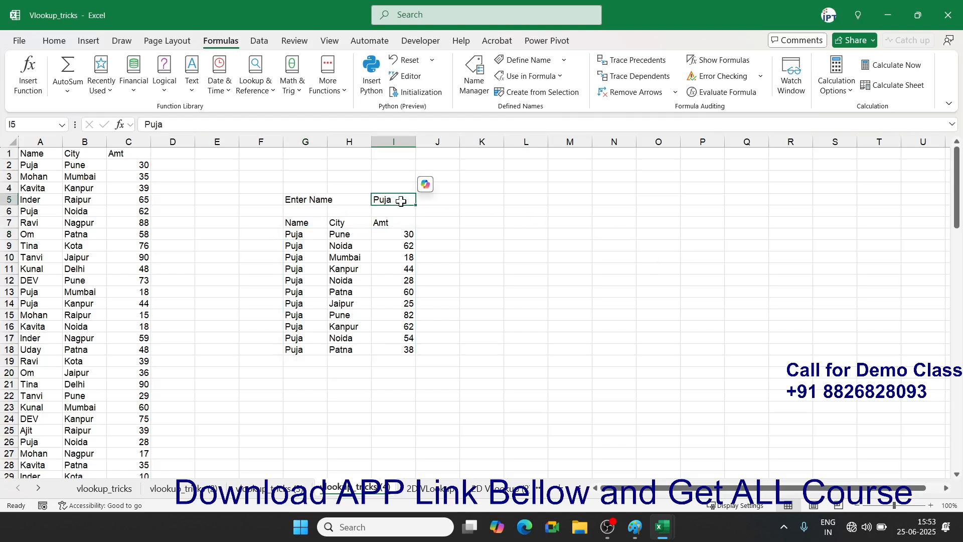
text(Om)
key(Return)
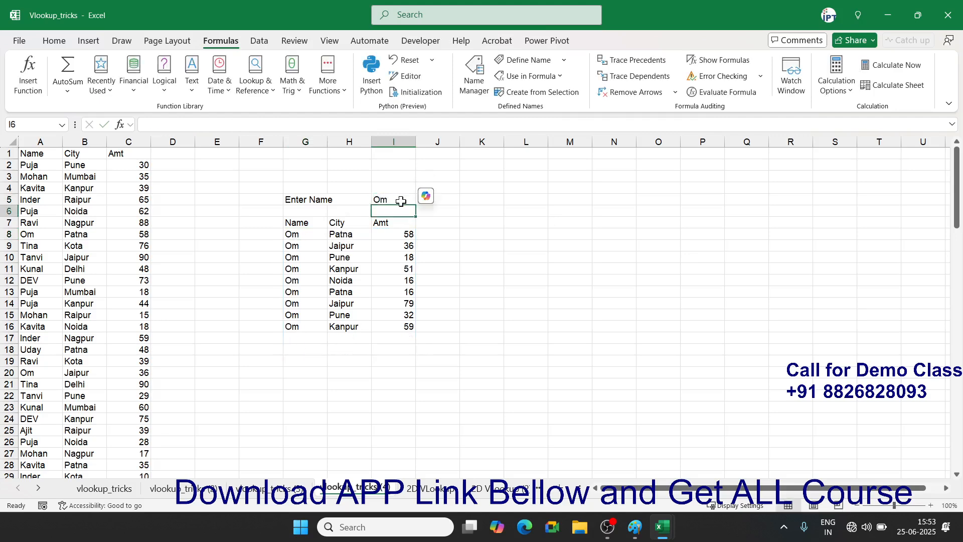
click(402, 202)
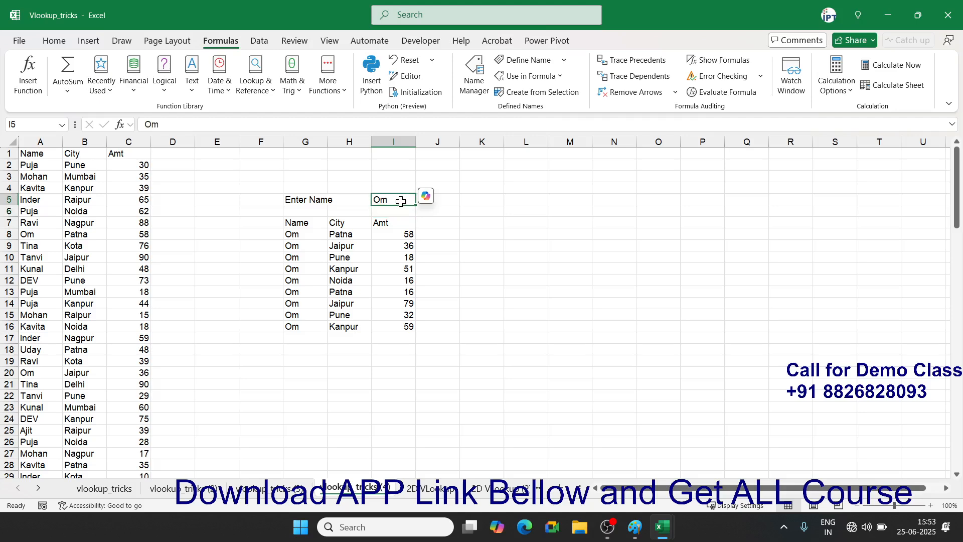
text(Ajit)
key(Return)
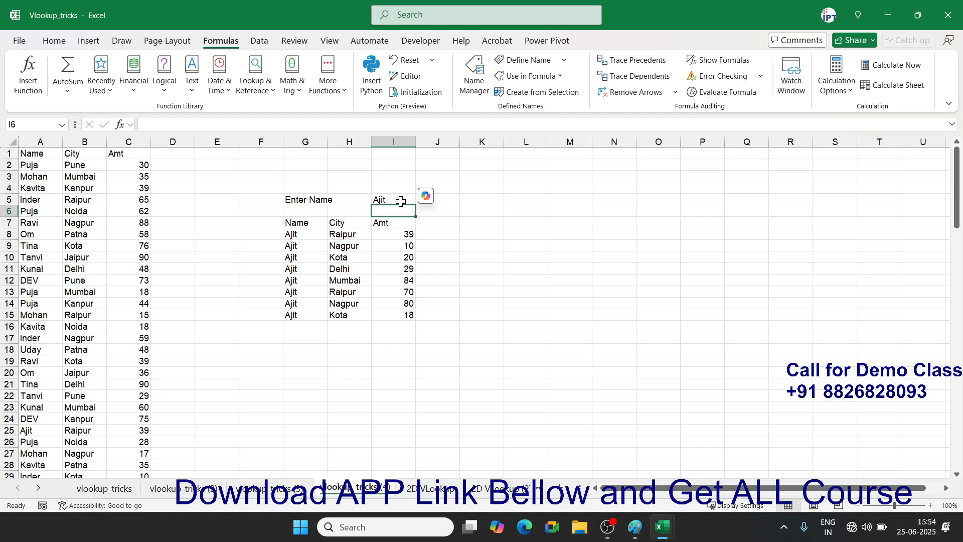
key(Left)
key(Left)
key(Left)
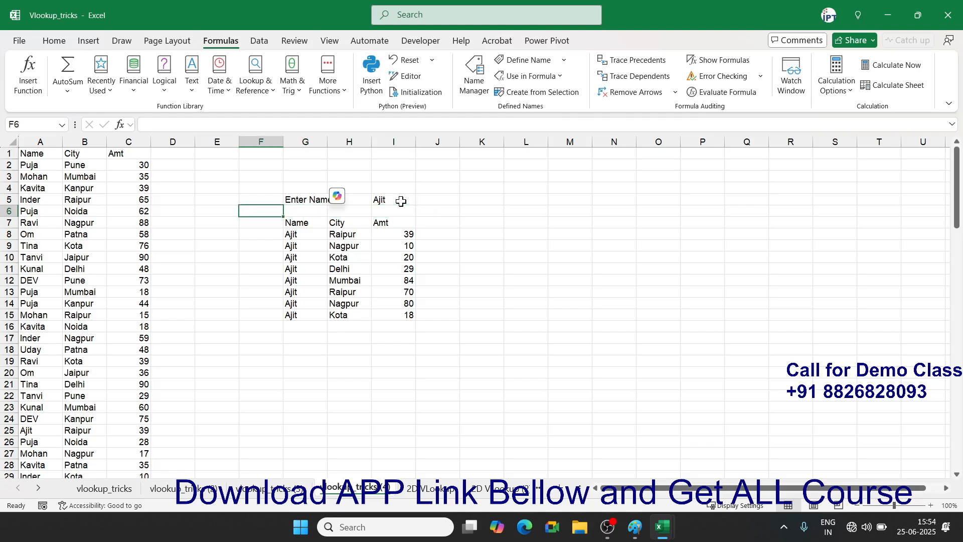
key(ctrl+space)
- Insert blank columns before column F and before column A, shifting the data to B:D
key(ctrl+shift+plus)
key(ctrl+shift+plus)
key(ctrl+shift+plus)
key(ctrl+shift+plus)
key(ctrl+shift+plus)
key(ctrl+shift+plus)
key(ctrl+shift+plus)
key(ctrl+shift+plus)
key(ctrl+shift+plus)
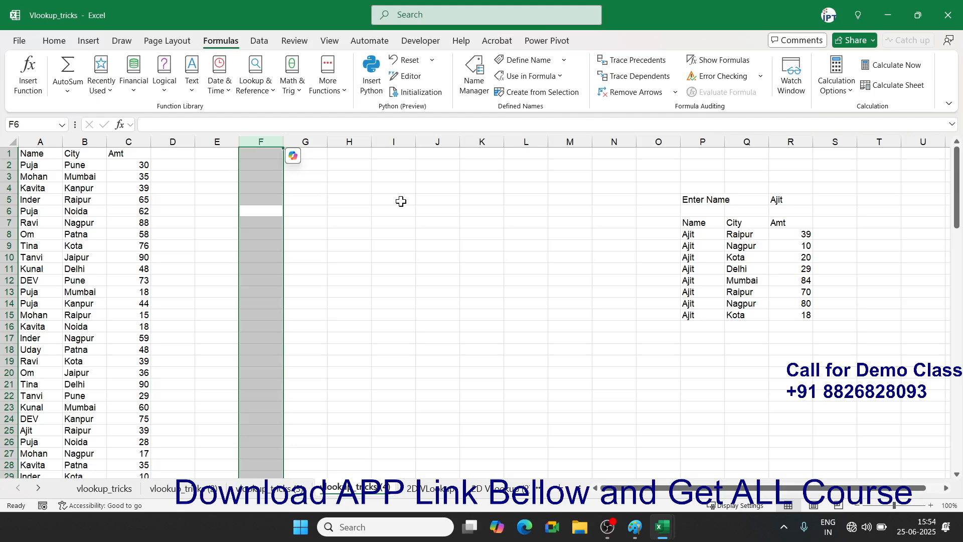
key(Left)
key(Left)
key(Left)
key(Left)
key(Left)
key(ctrl+space)
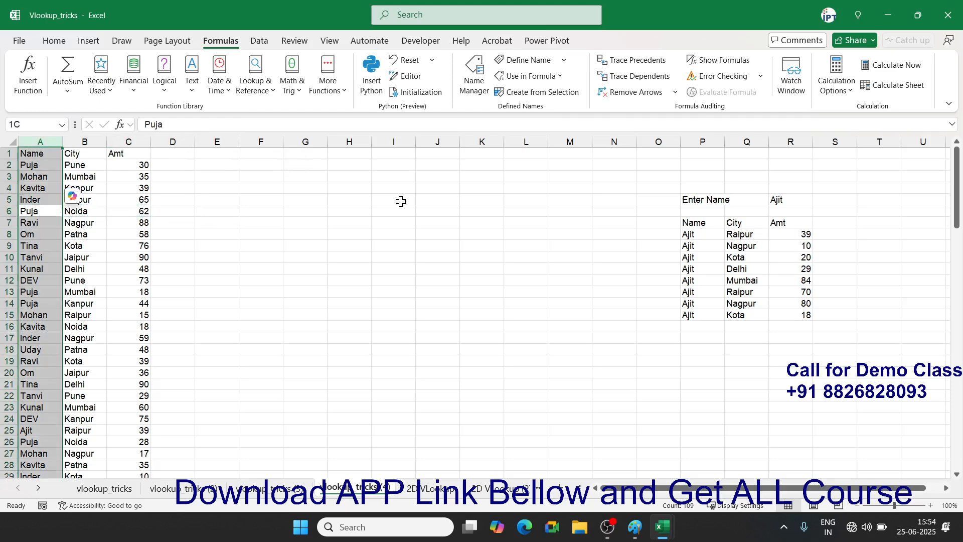
key(ctrl+shift+plus)
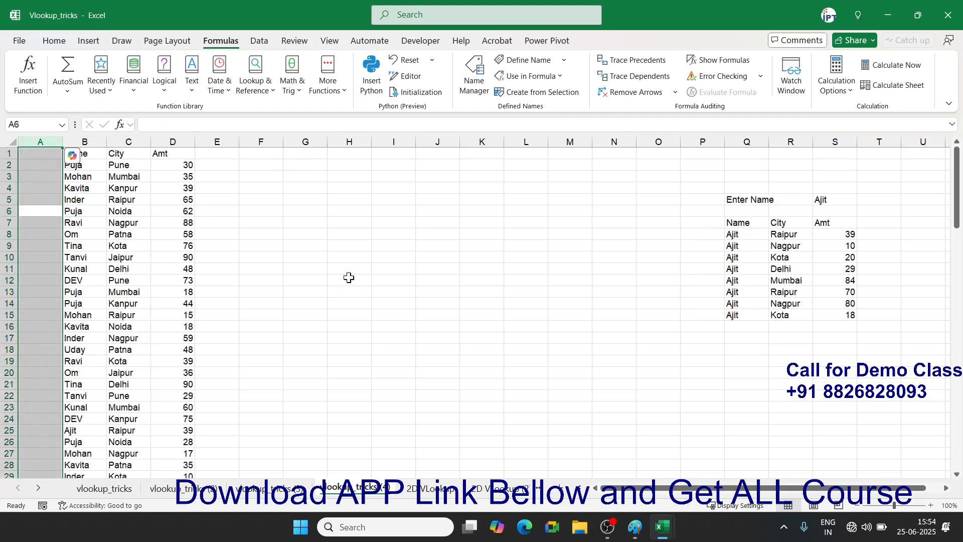
click(216, 201)
click(43, 164)
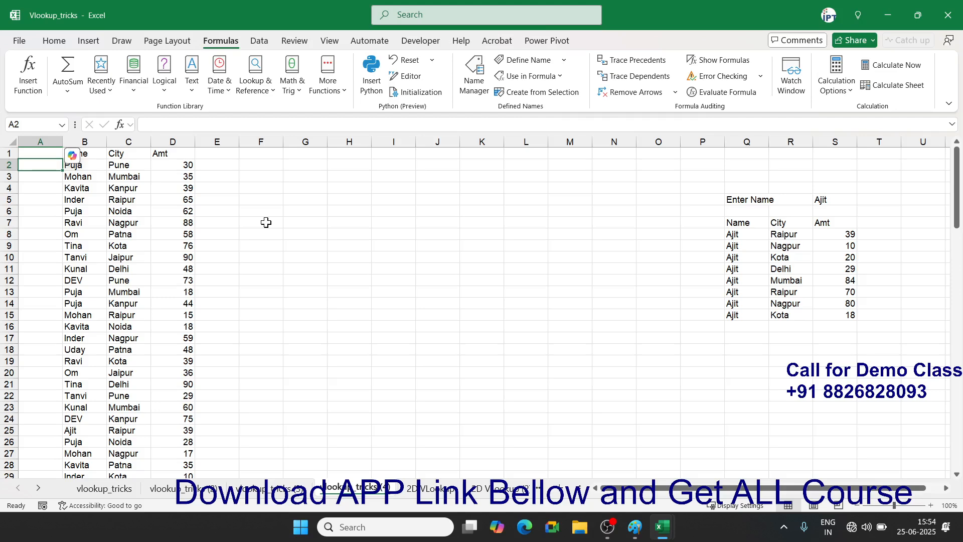
- Hand-number one name's occurrences 1, 2, 3, 4 in column A
text(1)
key(Return)
key(Down)
key(Down)
key(Down)
key(Down)
key(Down)
key(Down)
key(Down)
key(Down)
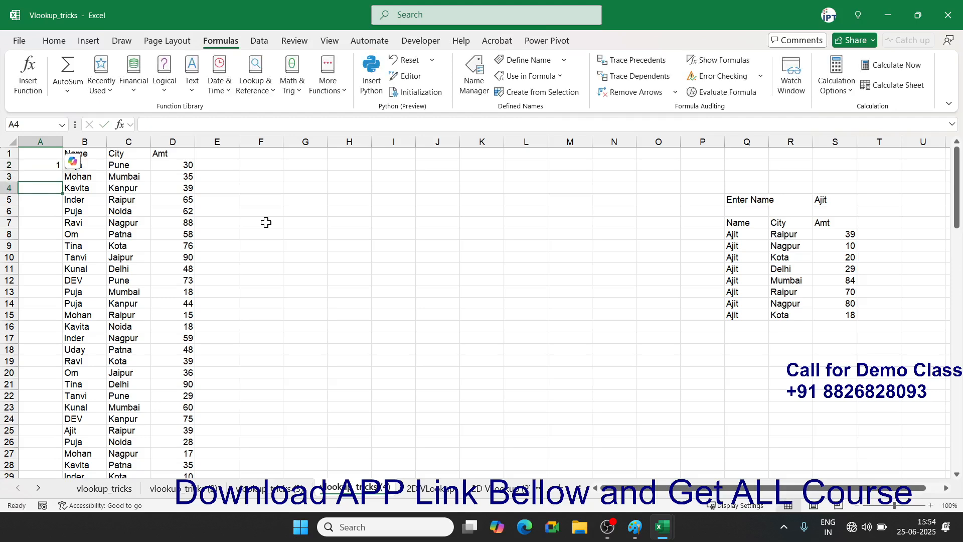
key(Down)
key(Down)
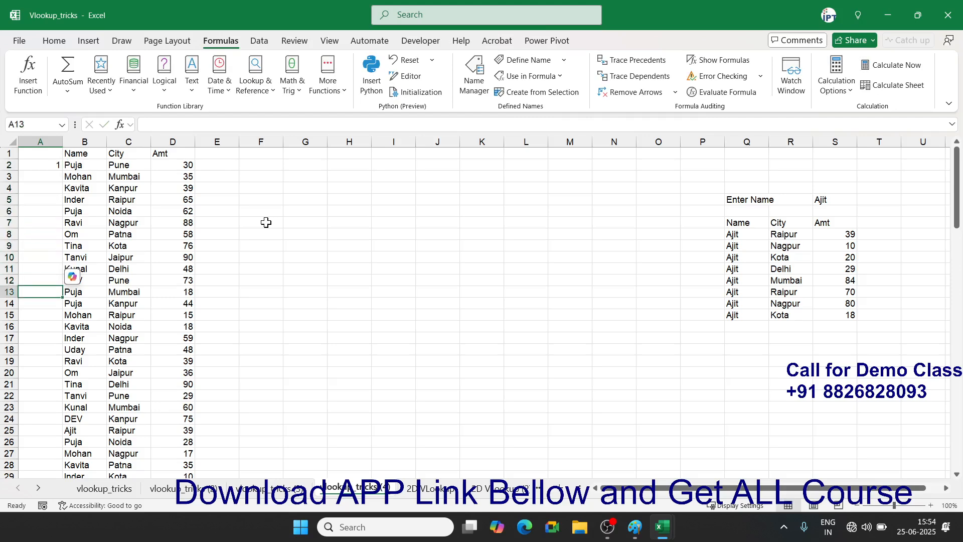
text(2)
key(Return)
text(3)
key(Return)
key(Down)
key(Down)
key(Down)
key(Down)
key(Down)
key(Down)
key(Down)
key(Down)
key(Down)
key(Down)
key(Down)
text(4)
key(Return)
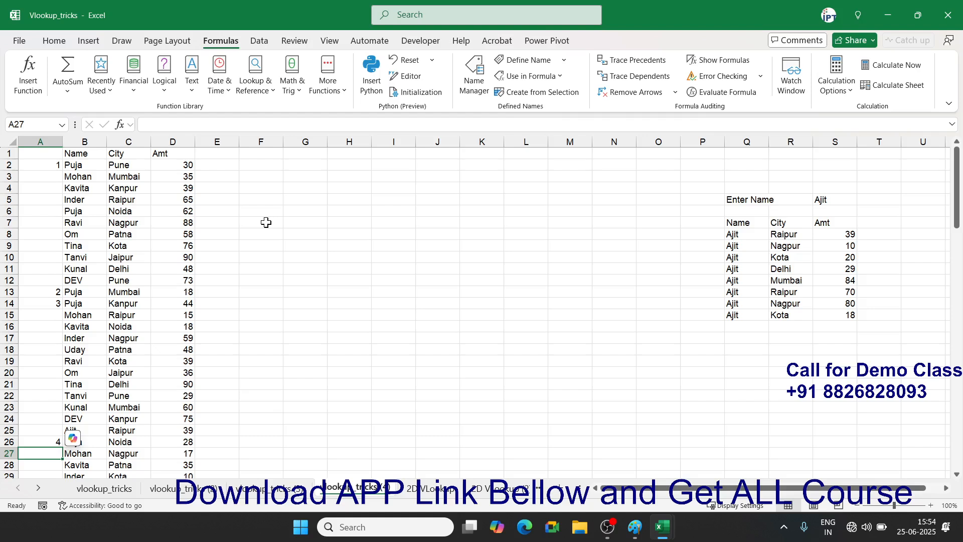
- Clear the hand-typed numbers from column A and return to A2
key(ctrl+space)
key(Delete)
key(ctrl+Home)
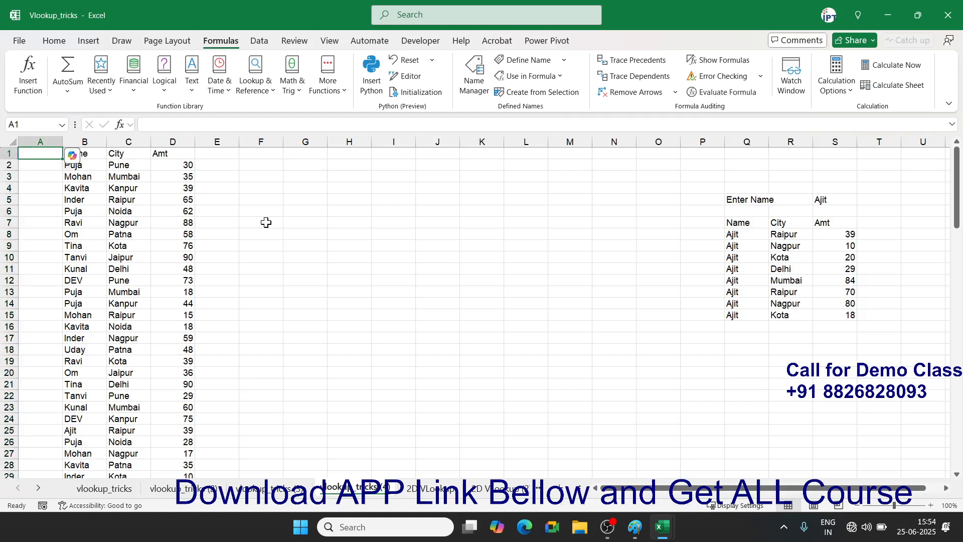
key(Down)
click(336, 232)
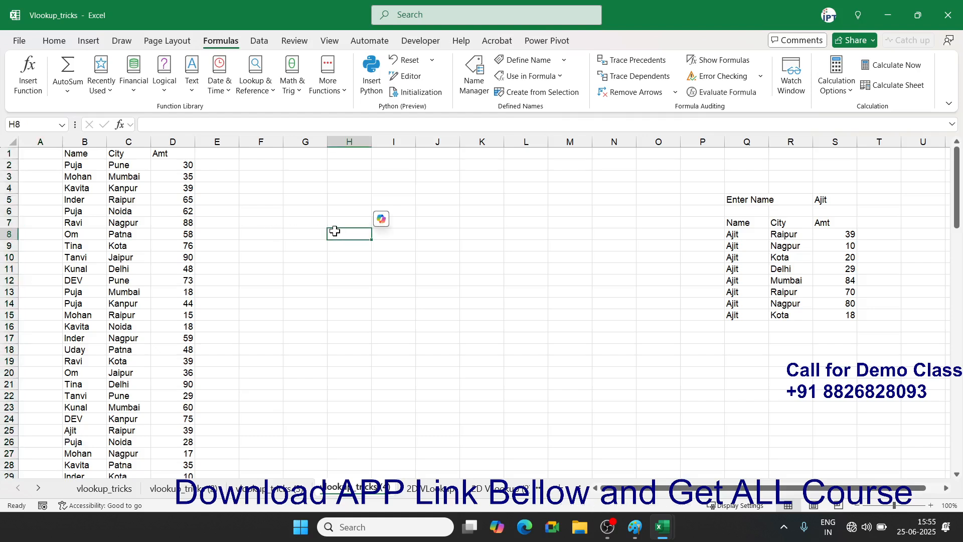
click(41, 166)
- Try a COUNTIF in A2 over the whole Name column, then delete it
text(=coun)
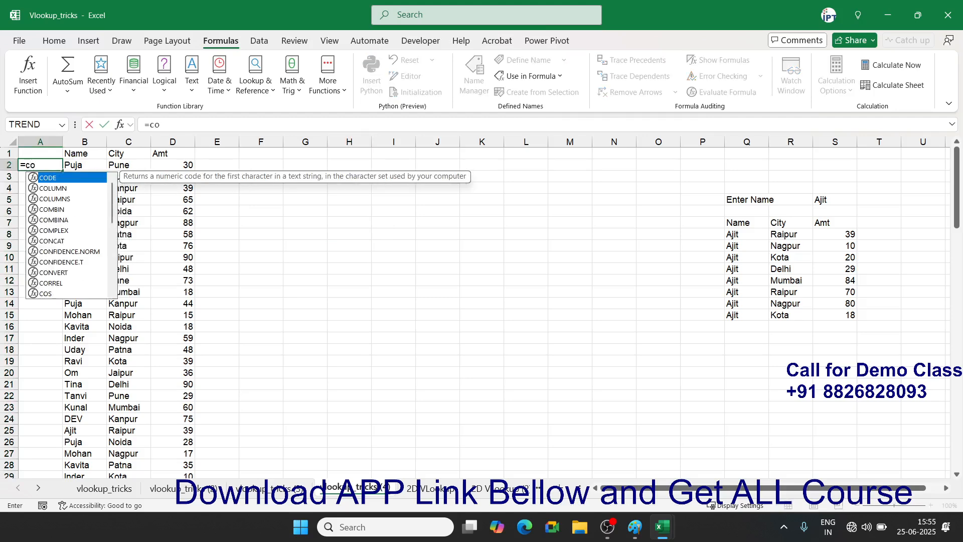
key(Down)
key(Down)
key(Down)
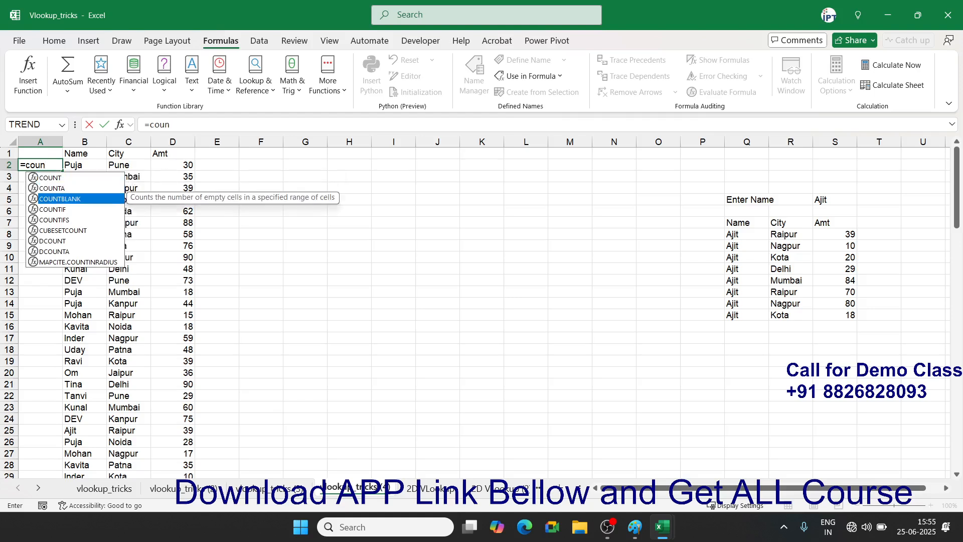
key(Tab)
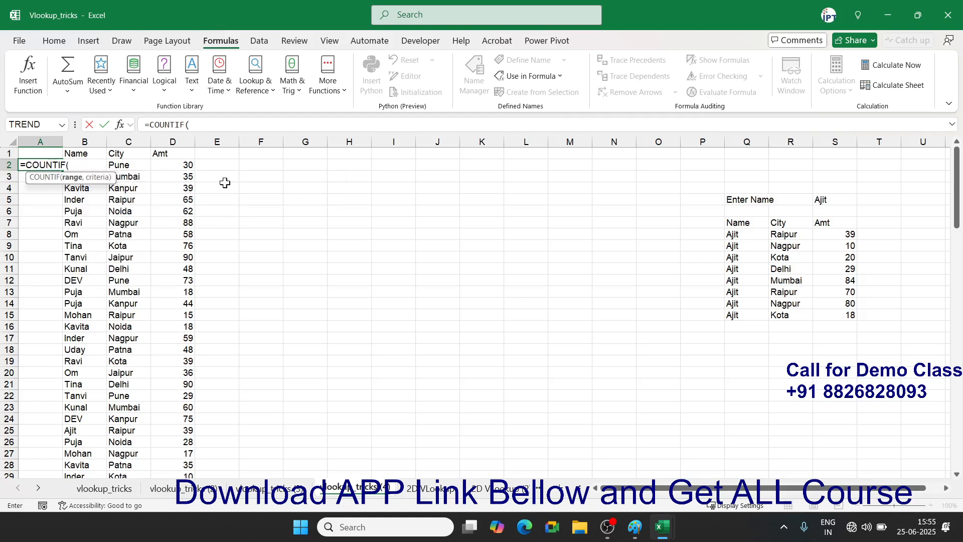
click(93, 137)
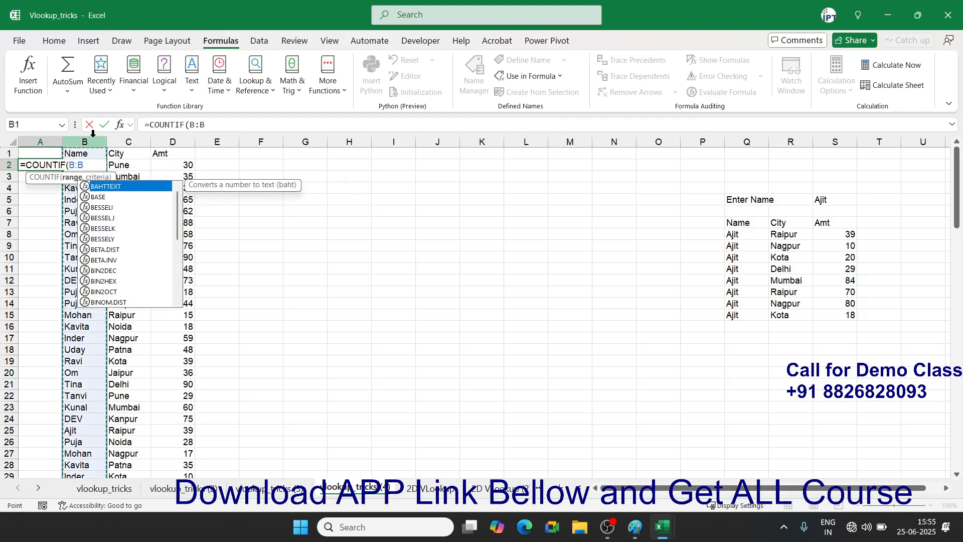
text(,)
key(Right)
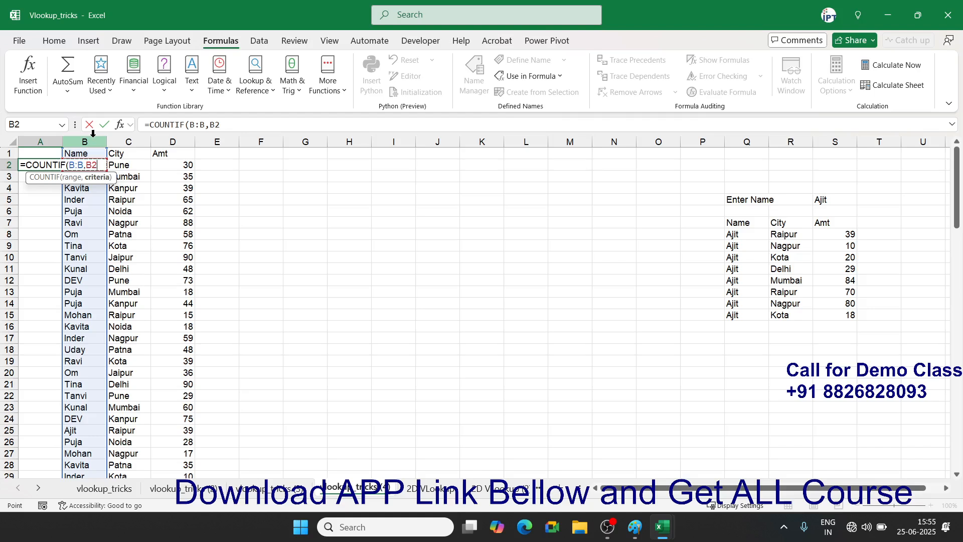
key(Return)
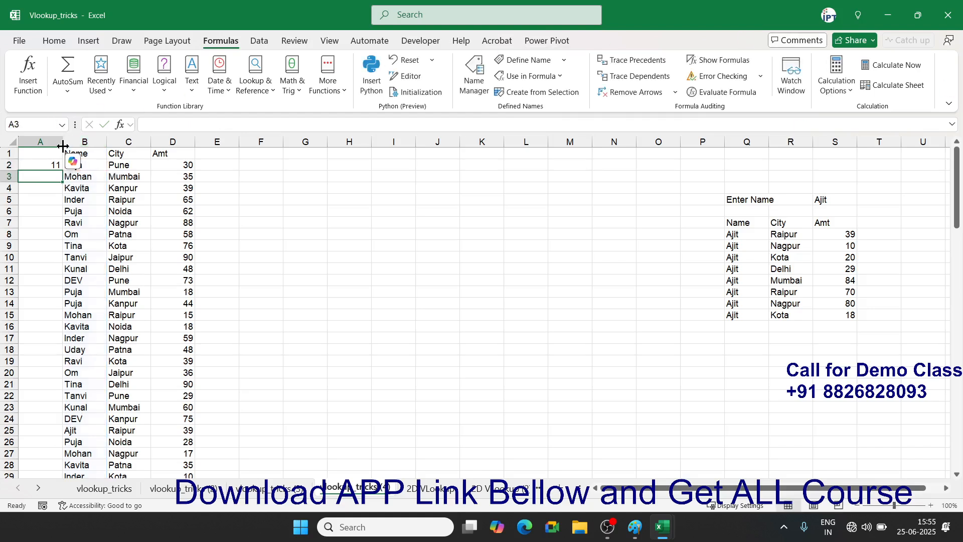
click(50, 163)
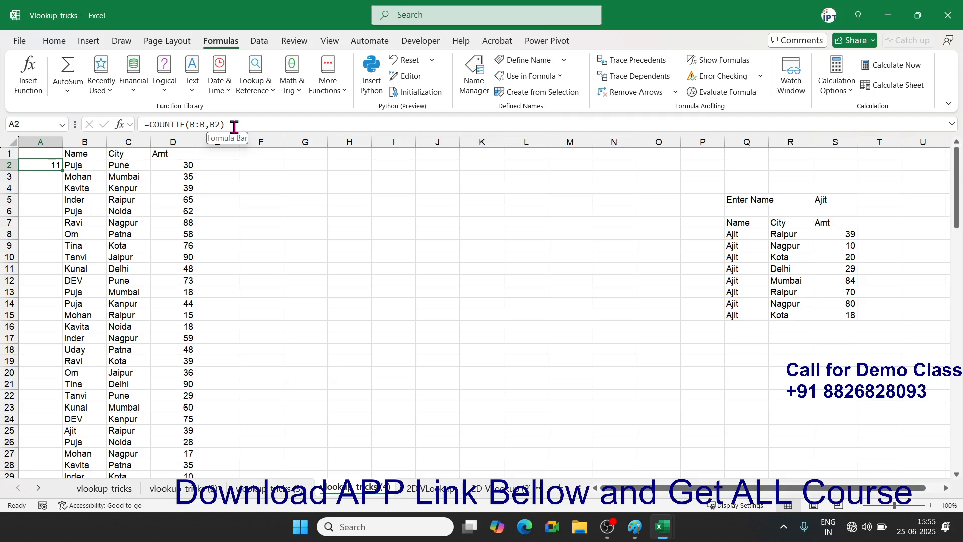
key(Delete)
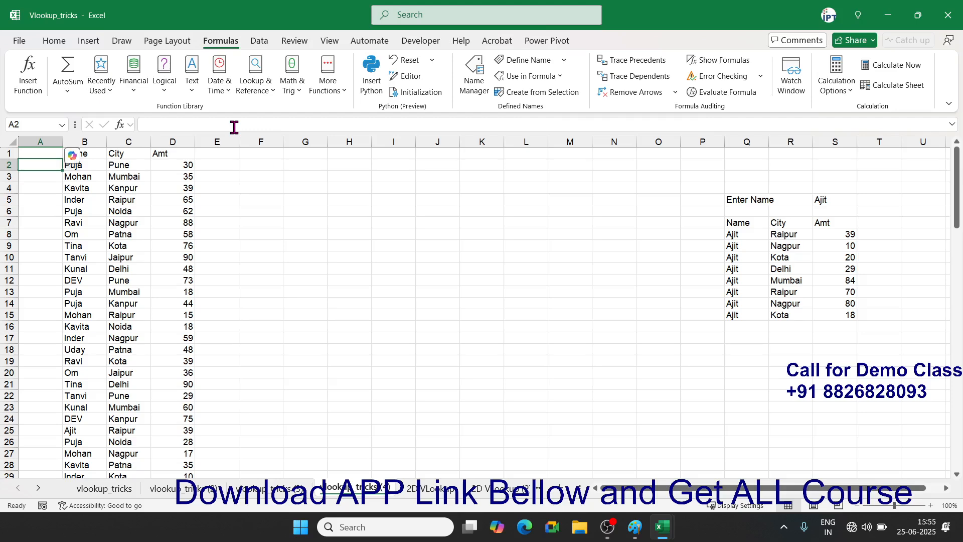
text(=)
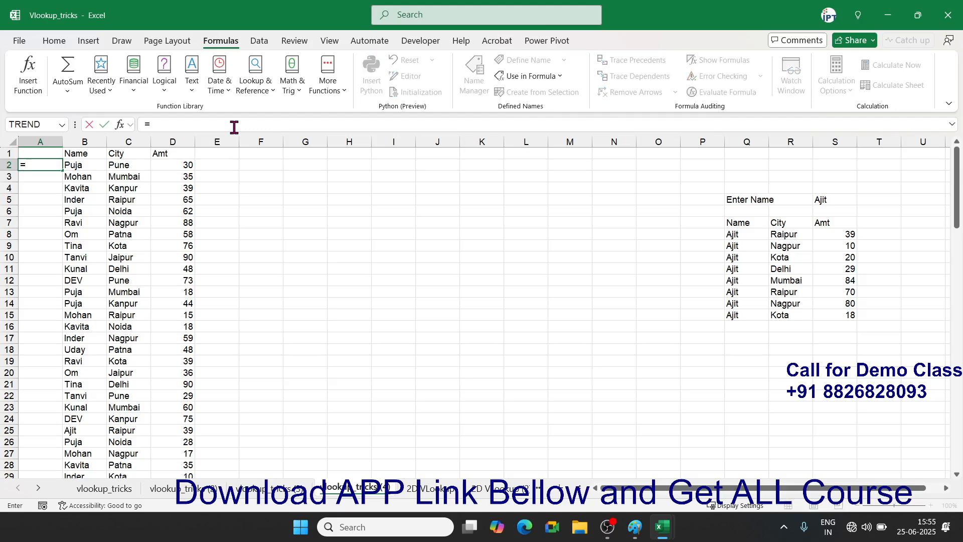
key(Escape)
- Enter the running count =COUNTIF(B2:B2,B2) in A2, returning 1
scroll(269, 134, up, 8)
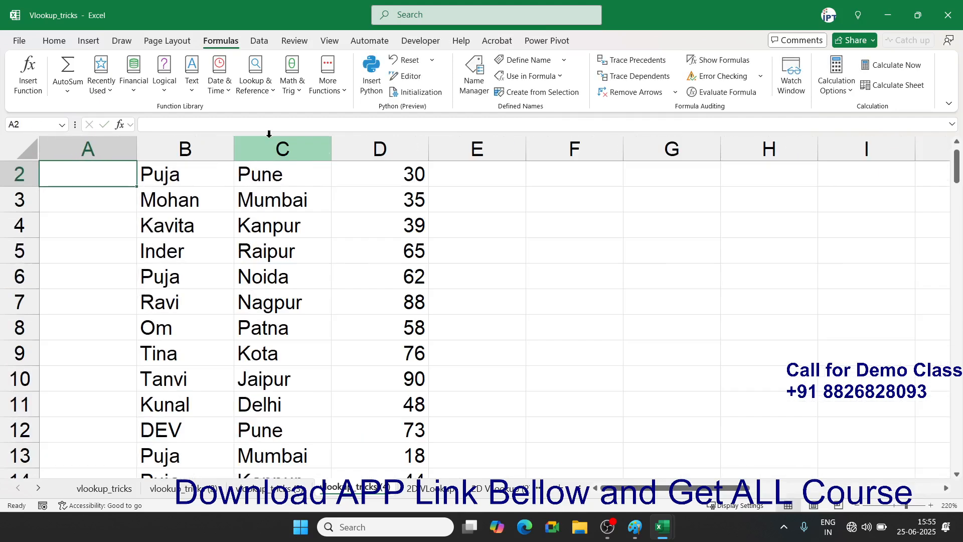
scroll(258, 182, up, 1)
scroll(231, 189, up, 3)
scroll(232, 188, up, 1)
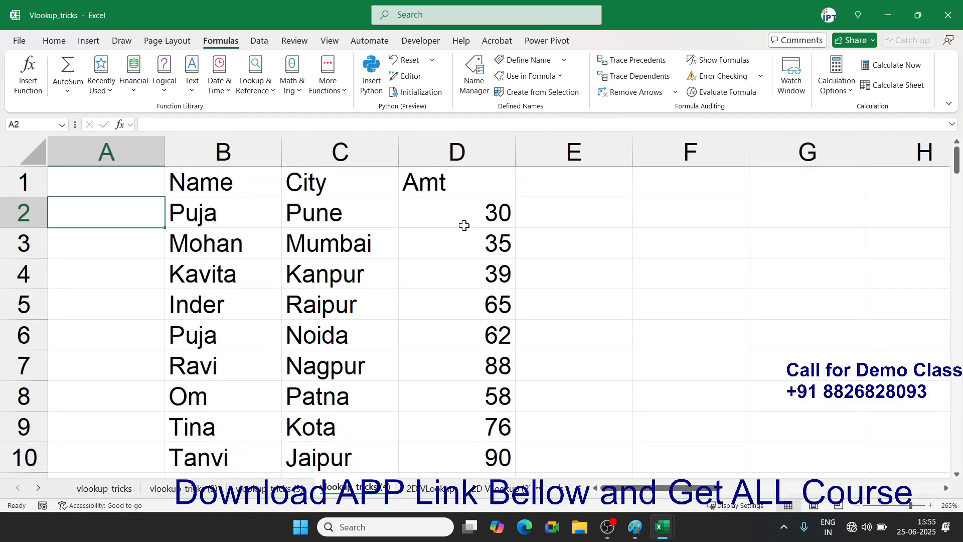
text(=)
text(un)
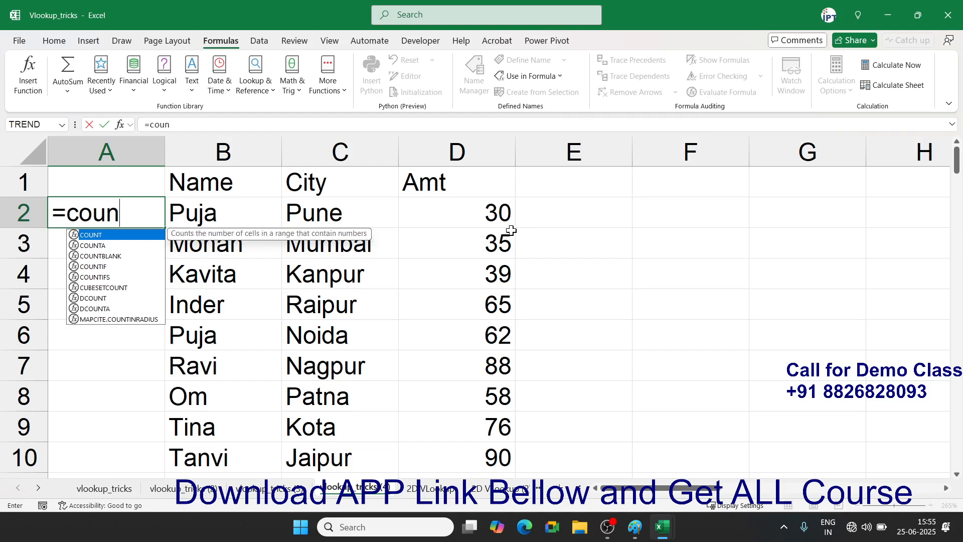
key(Down)
key(Down)
key(Down)
key(Tab)
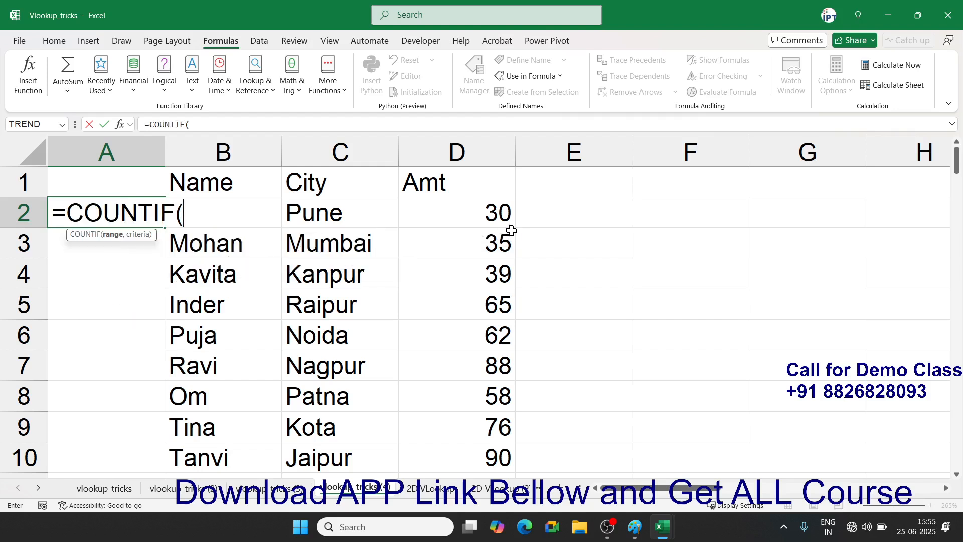
key(Right)
key(F8)
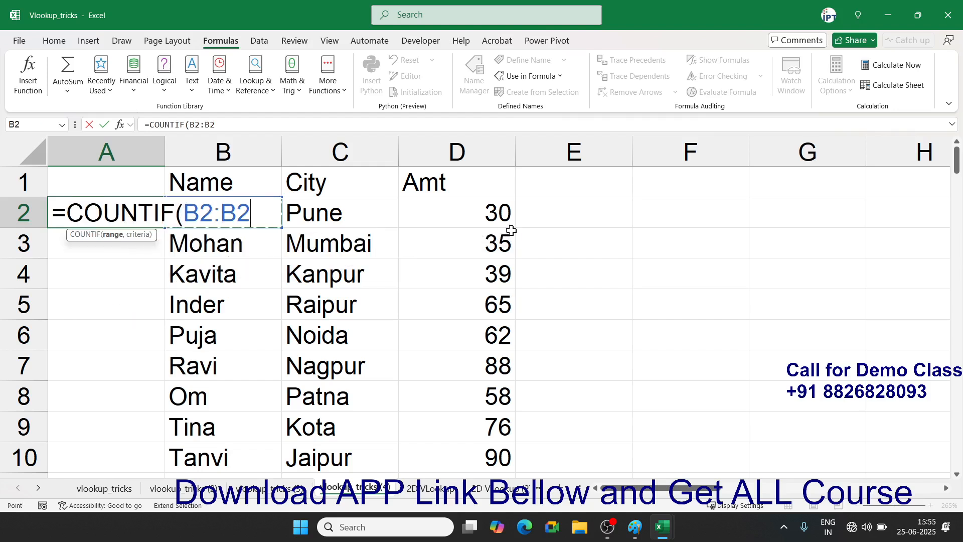
text(,)
key(Right)
text())
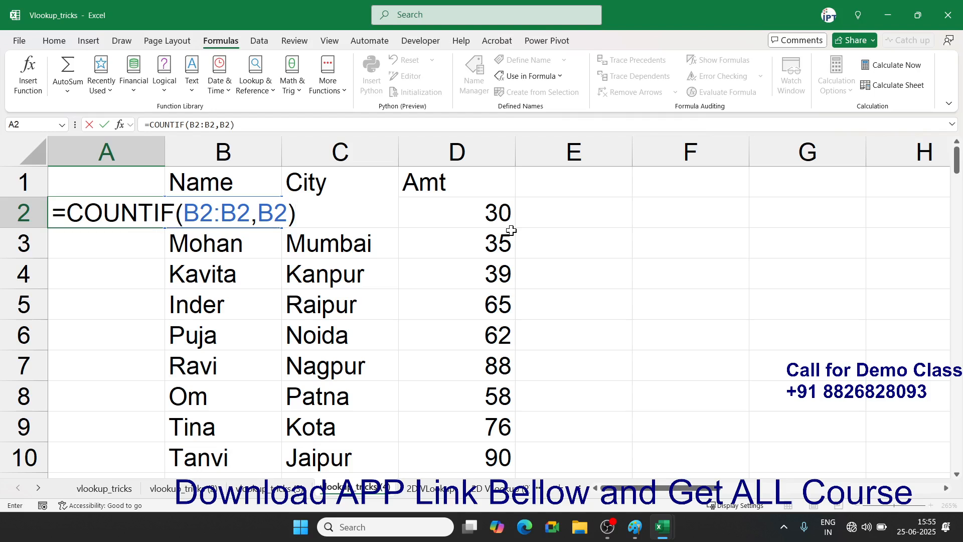
key(Return)
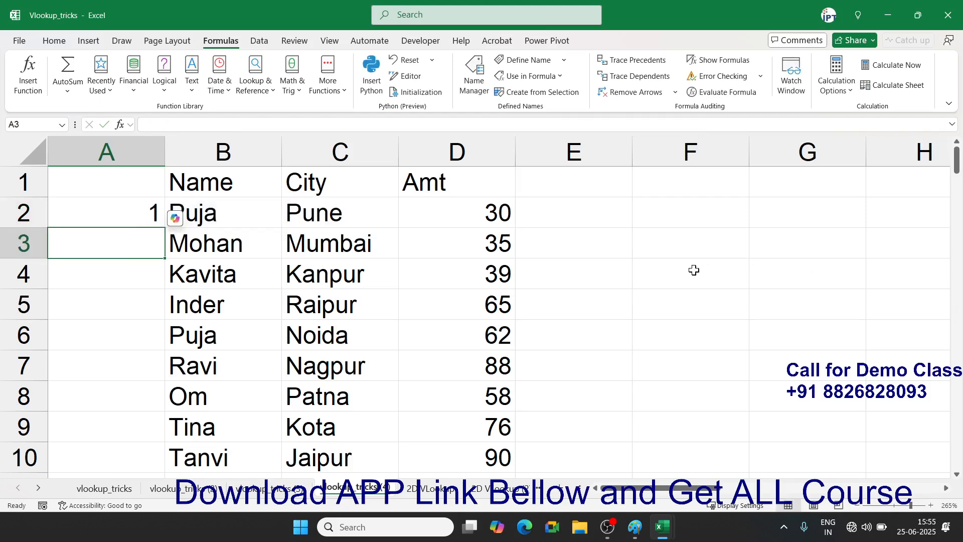
click(684, 266)
- Draft a SUM of F1:F3 in F4, cancel it, and reopen A2's COUNTIF formula
text(=su)
key(Tab)
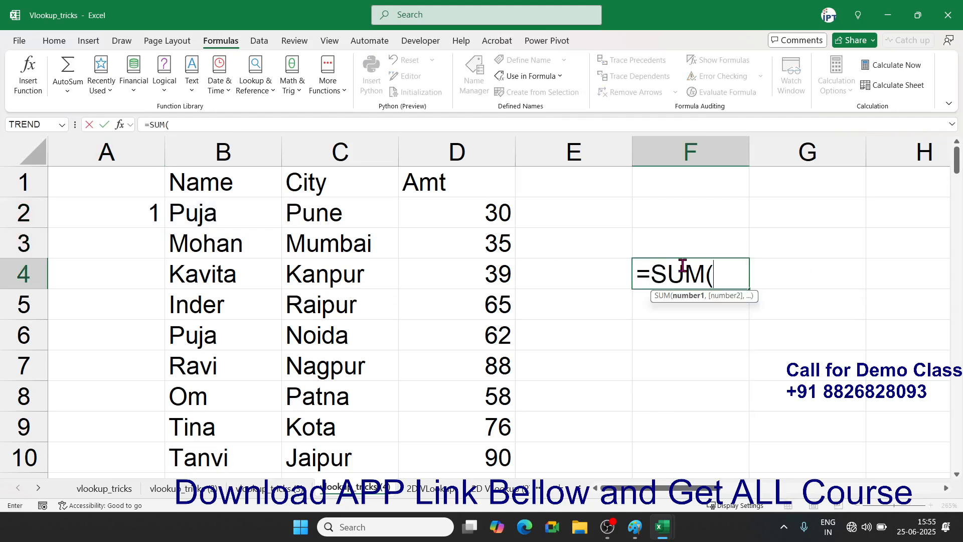
drag(691, 181, 693, 238)
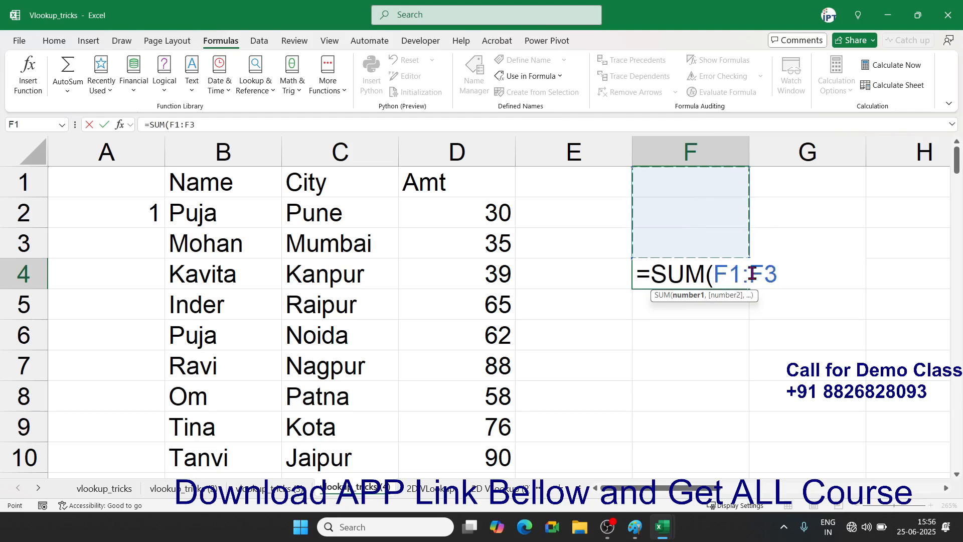
key(Escape)
double_click(150, 210)
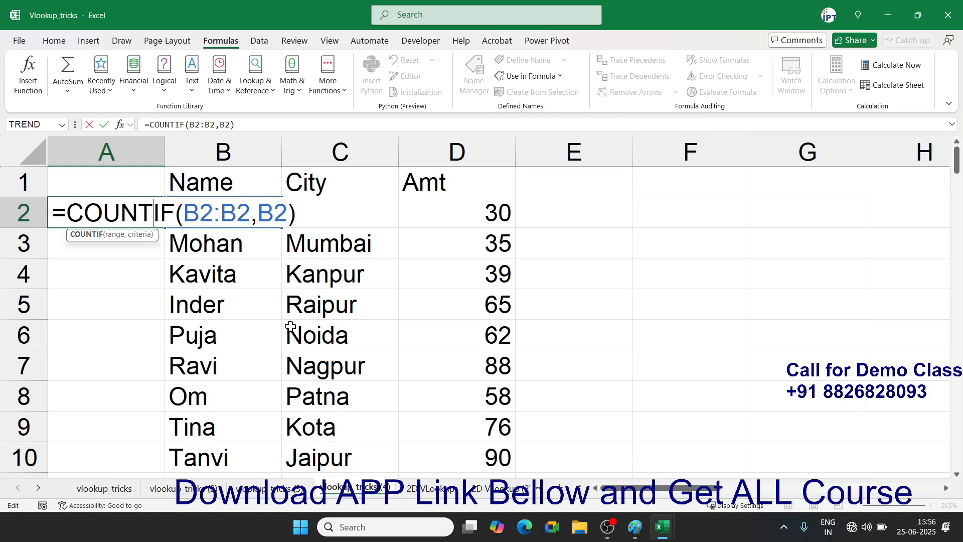
- Lock the COUNTIF range start as $B$2 in A2 and fill it down column A
click(205, 209)
key(F4)
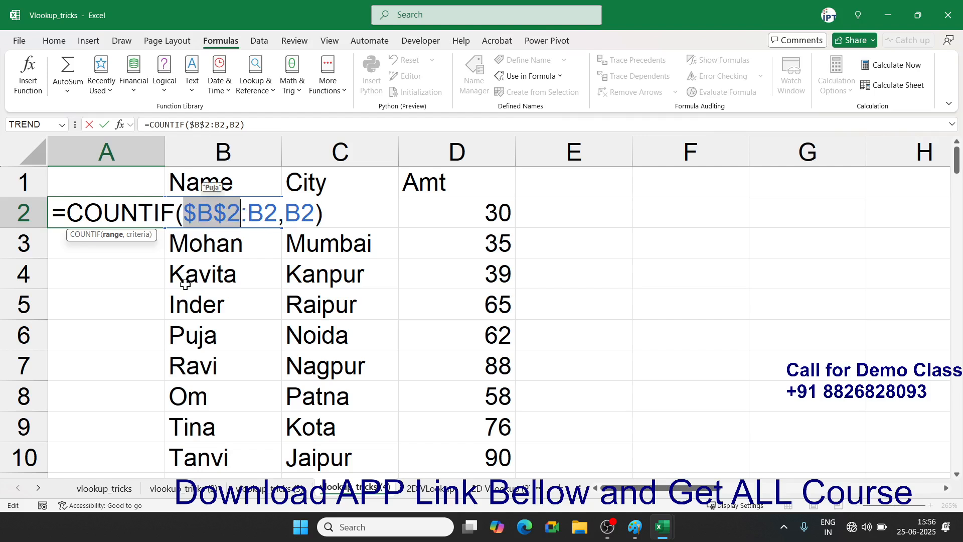
key(Return)
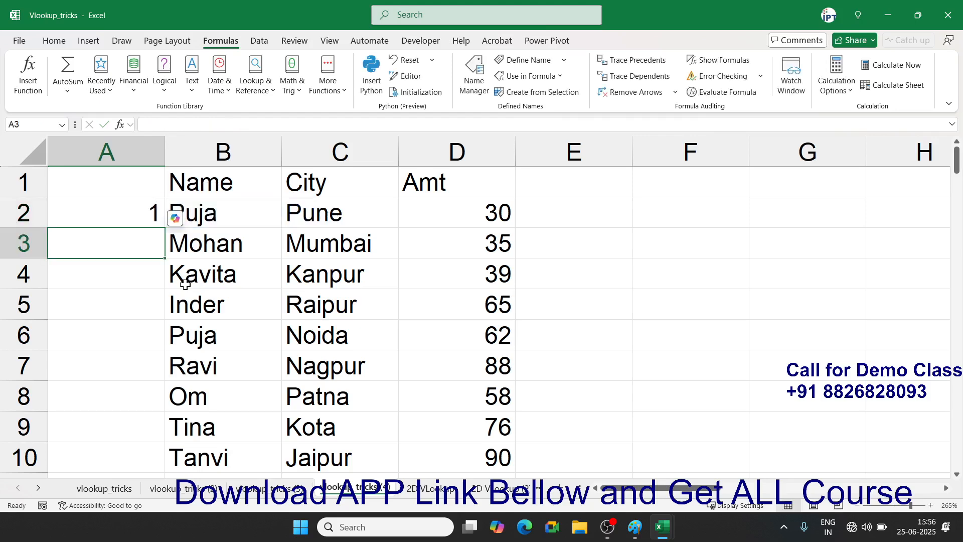
click(122, 210)
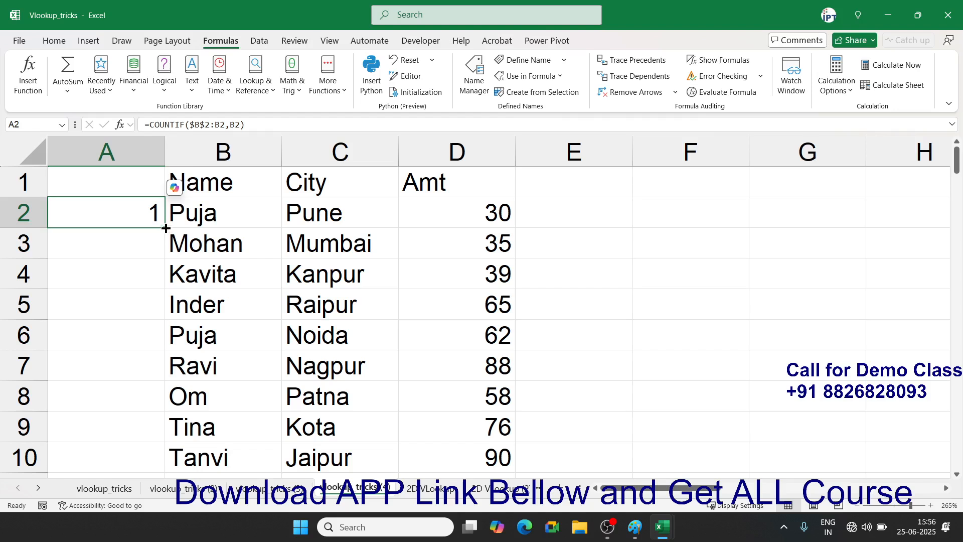
double_click(166, 228)
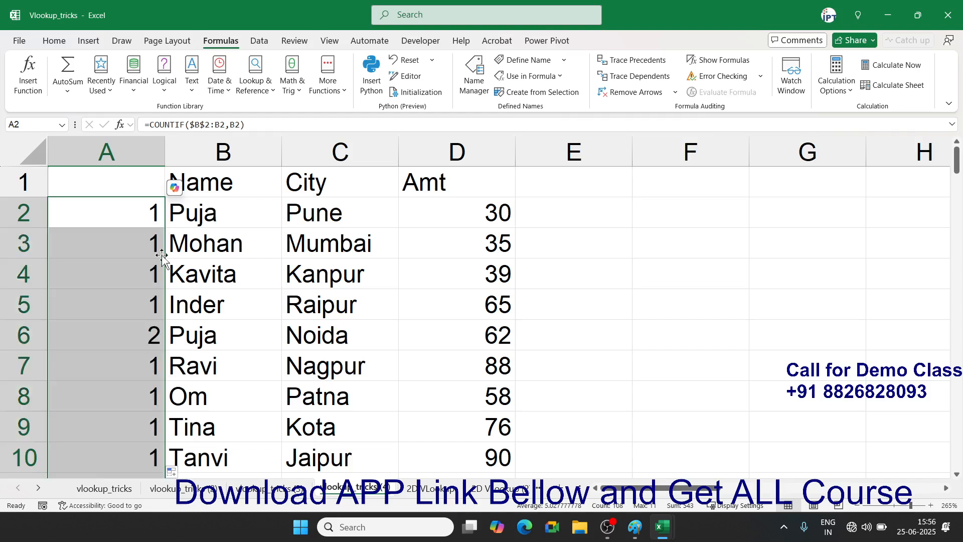
- Inspect A6's =COUNTIF($B$2:B6,B6), showing 2 for the name's second occurrence
click(148, 339)
double_click(148, 338)
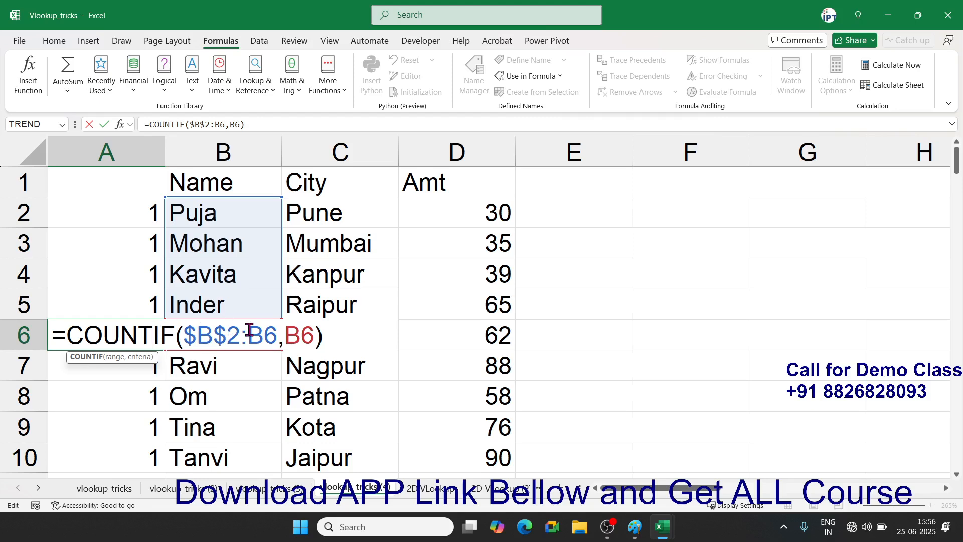
drag(265, 332, 248, 331)
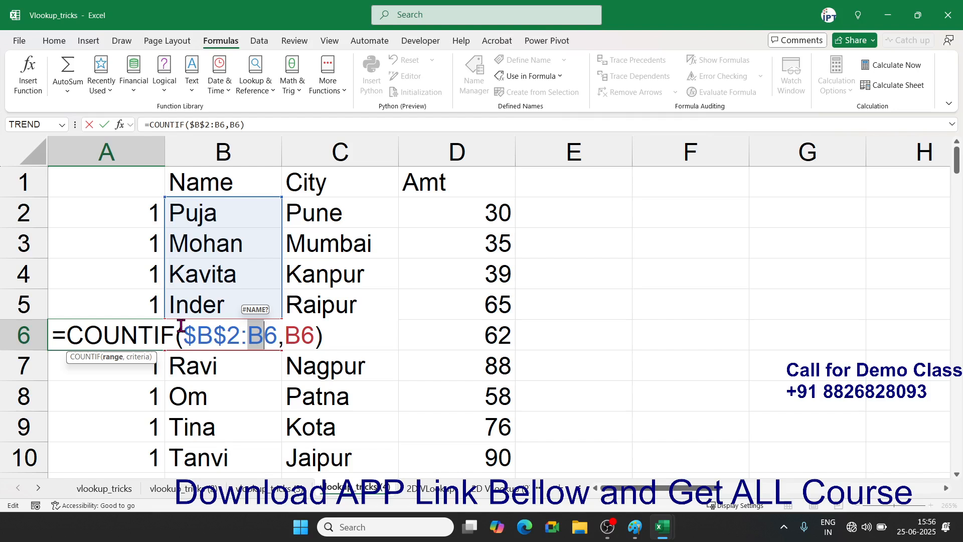
key(Return)
key(Up)
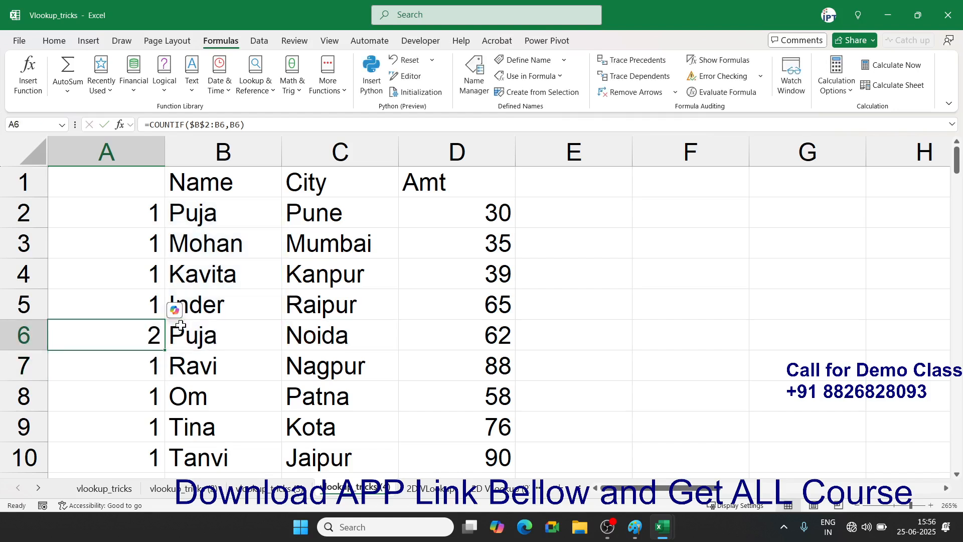
- Head column A with 'ID' in A1
scroll(123, 335, down, 10)
scroll(123, 334, down, 1)
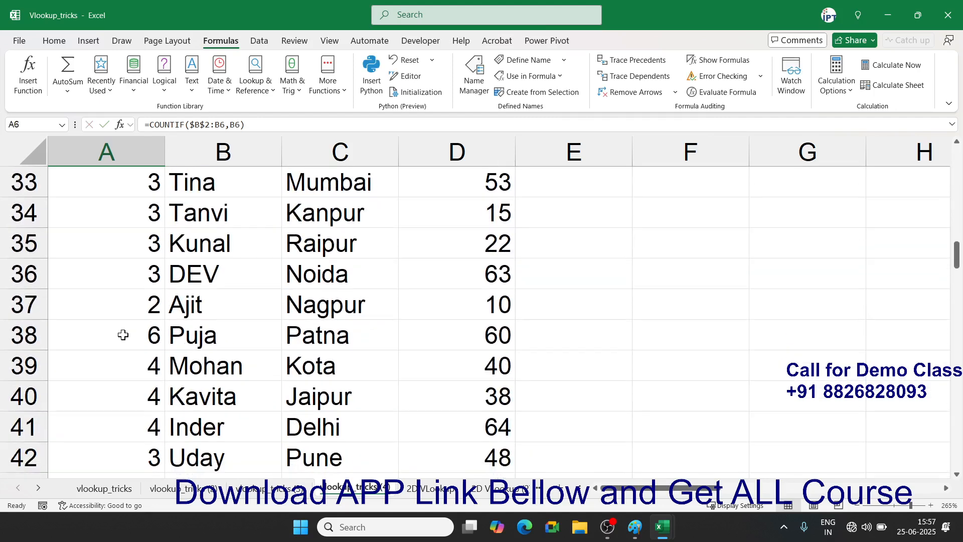
key(ctrl+Up)
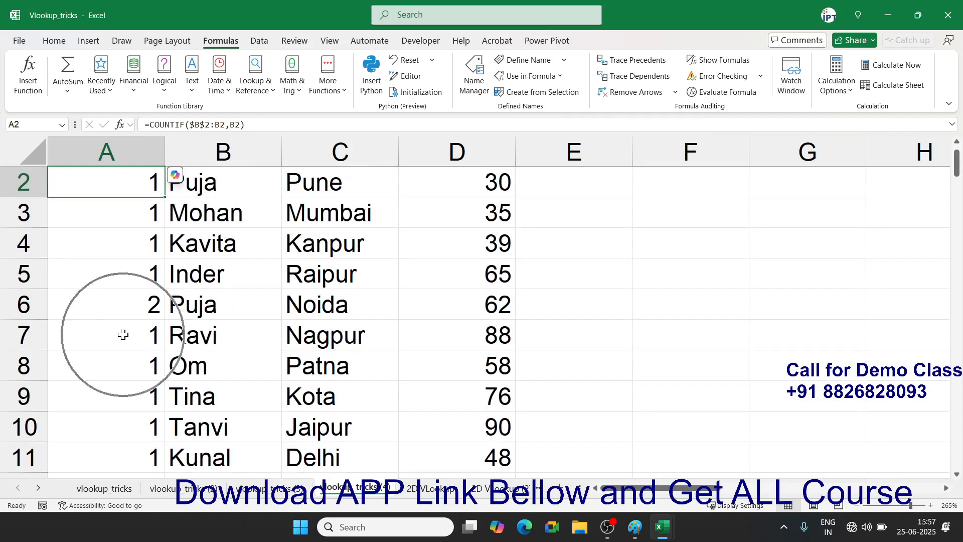
key(ctrl+Up)
text(ID)
key(Return)
key(Up)
- Turn on table filters and filter Name to one person, showing 8 rows numbered 1–8
key(ctrl+shift+l)
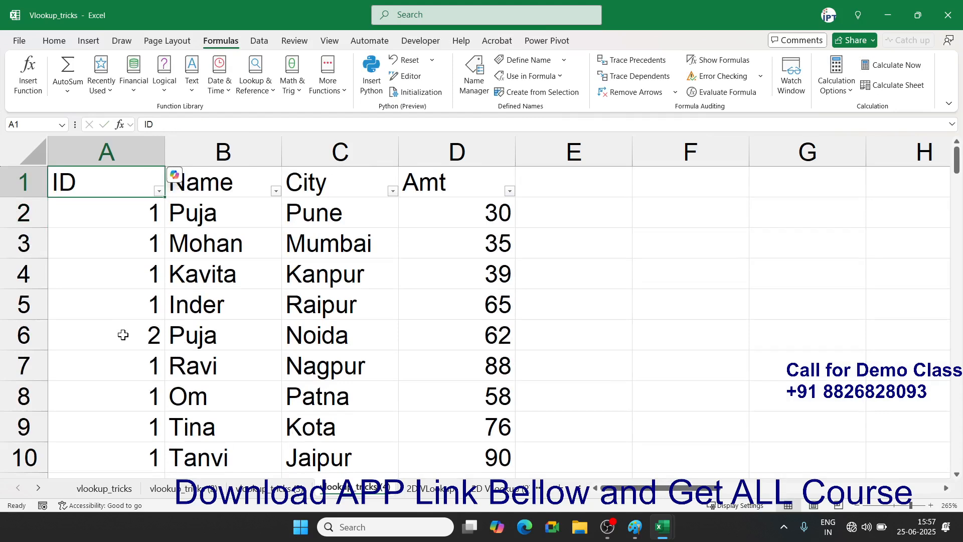
click(275, 190)
click(157, 357)
click(150, 365)
click(227, 469)
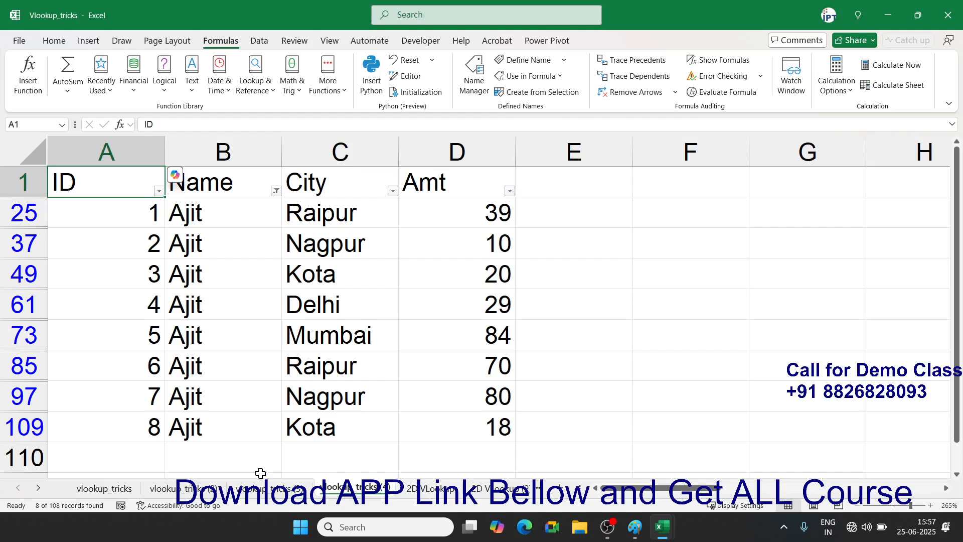
- Switch the Name filter to a different single name and review its rows
click(276, 191)
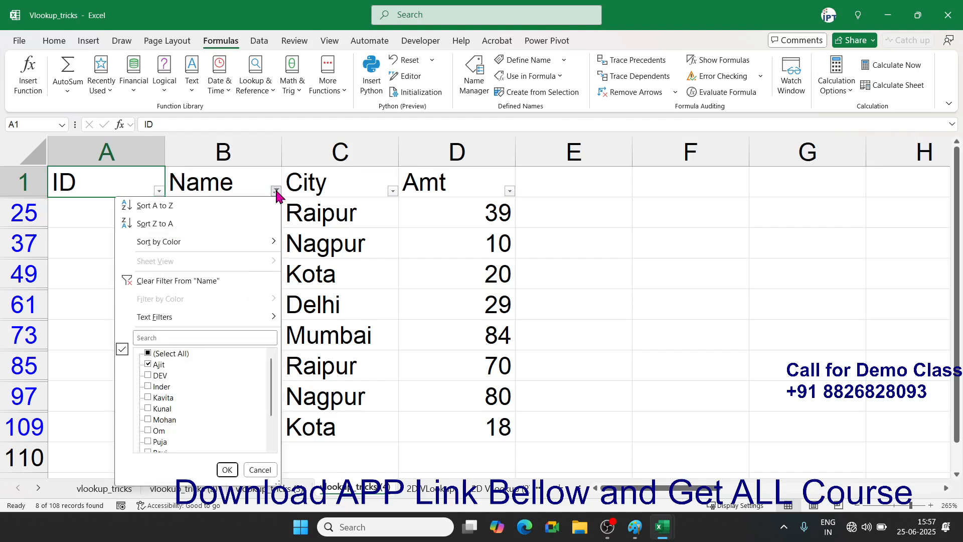
click(148, 365)
click(148, 375)
click(227, 470)
scroll(233, 464, down, 2)
scroll(232, 459, up, 2)
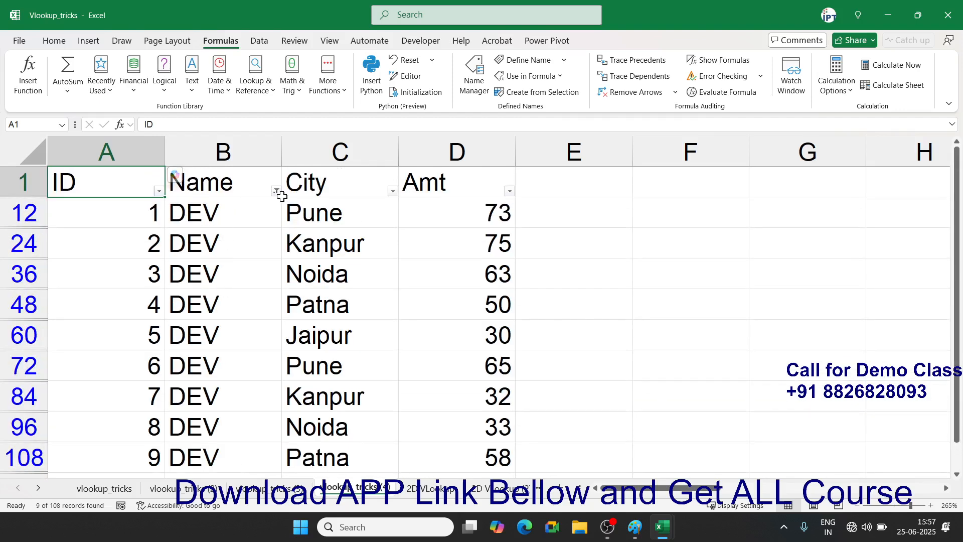
- Toggle filters off and on, re-filter to the earlier name, then undo to show all rows
key(ctrl+shift+l)
scroll(232, 251, down, 11)
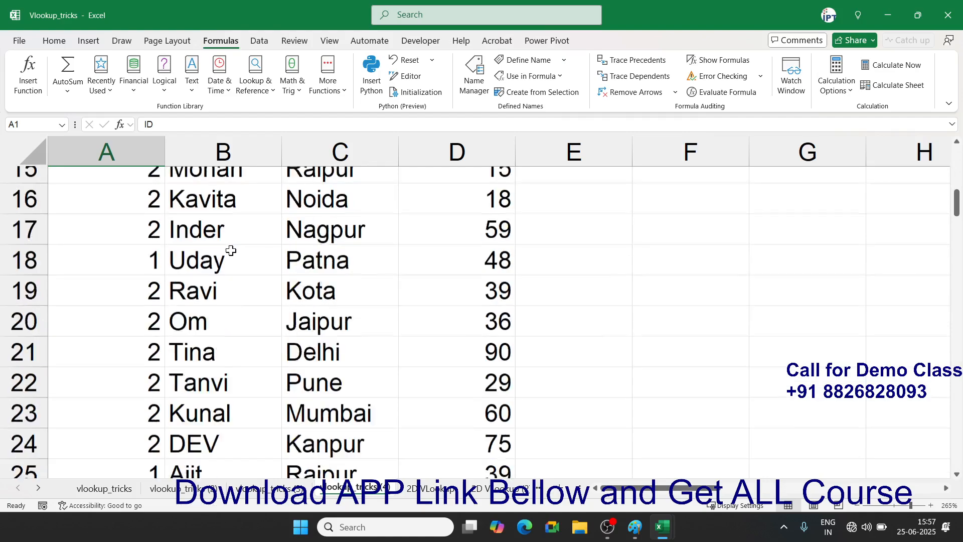
scroll(230, 253, down, 3)
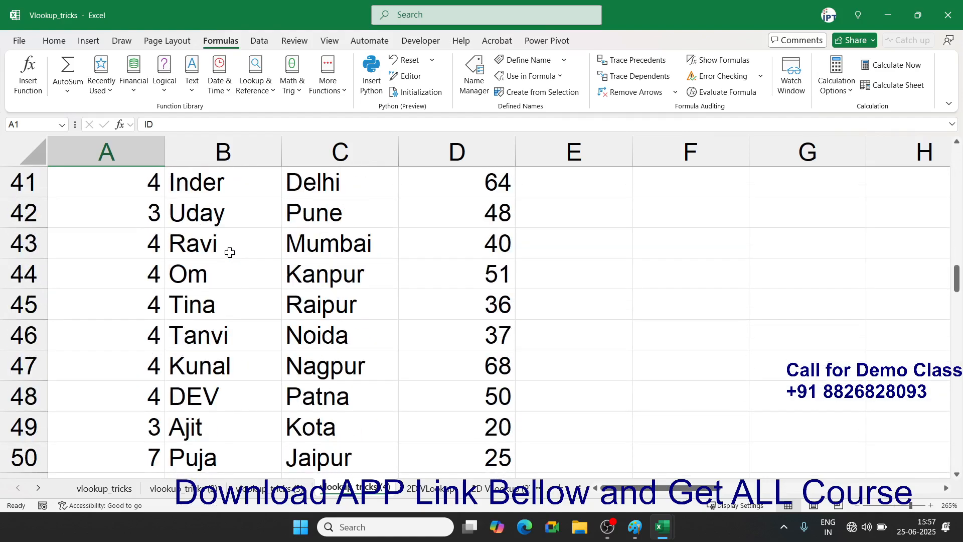
key(ctrl+Home)
key(ctrl+shift+l)
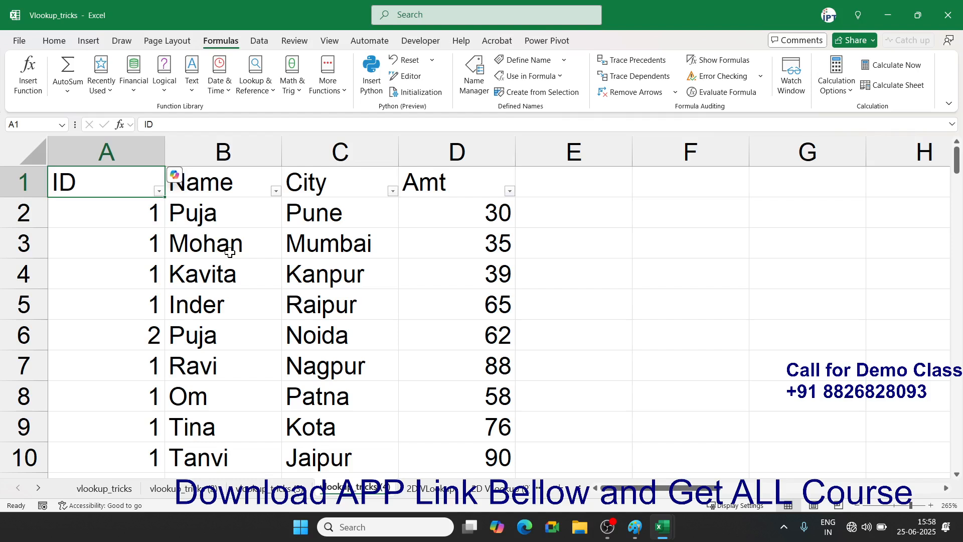
click(277, 192)
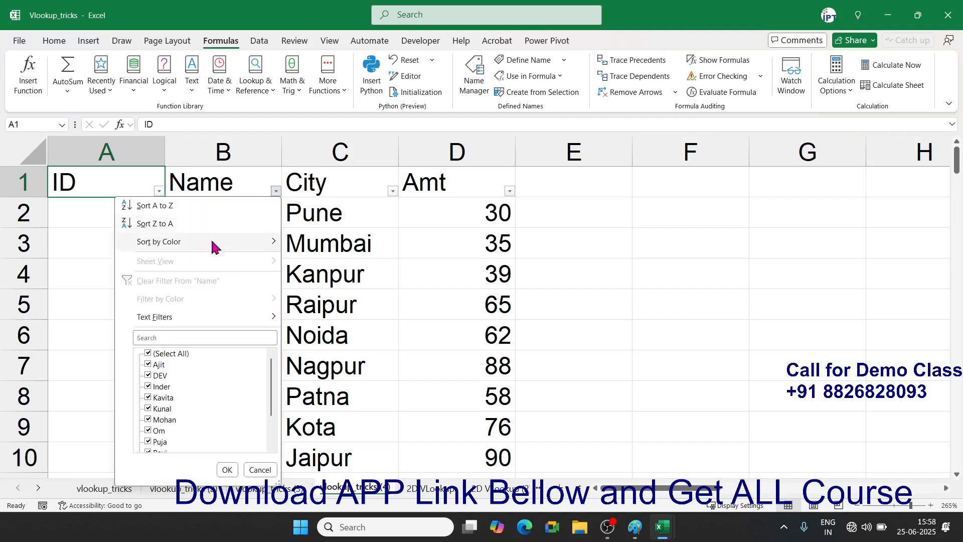
click(147, 353)
click(148, 365)
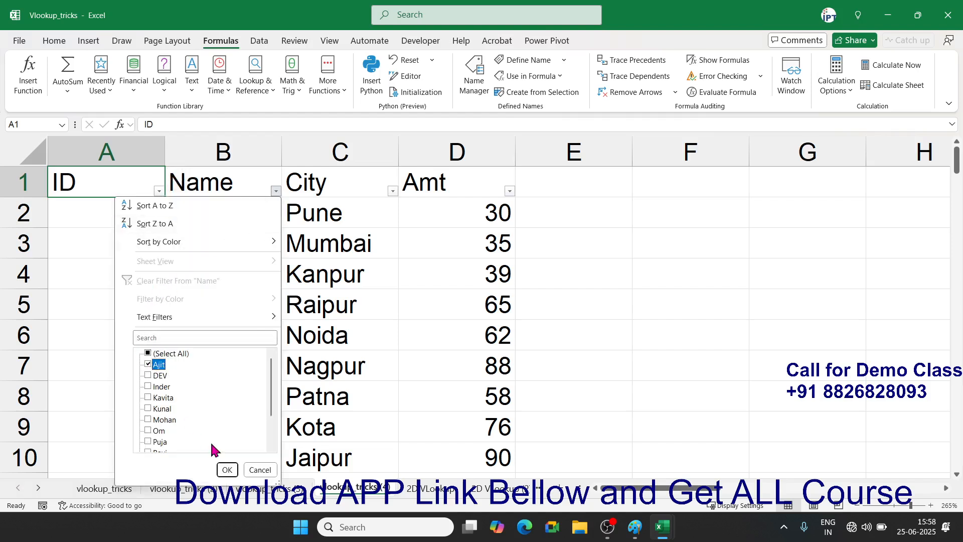
click(228, 470)
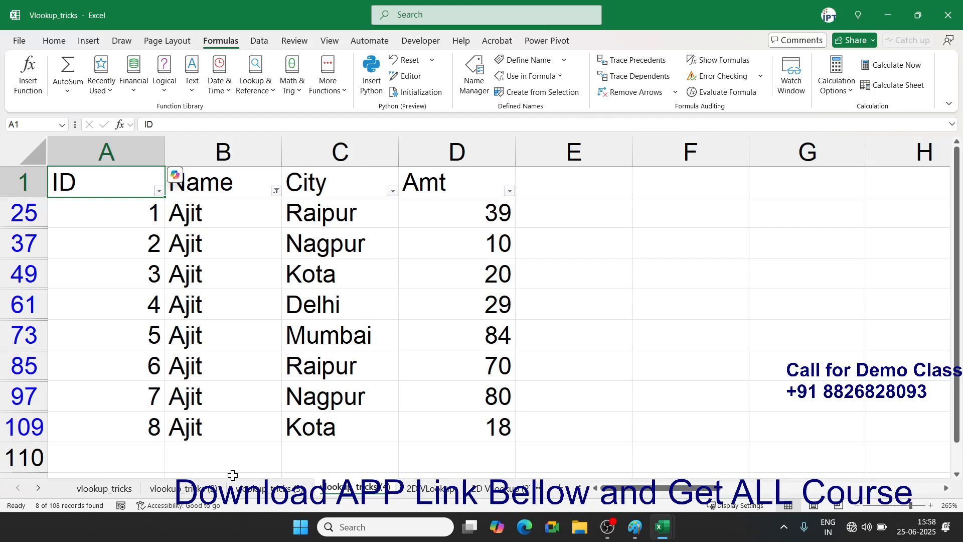
key(ctrl+z)
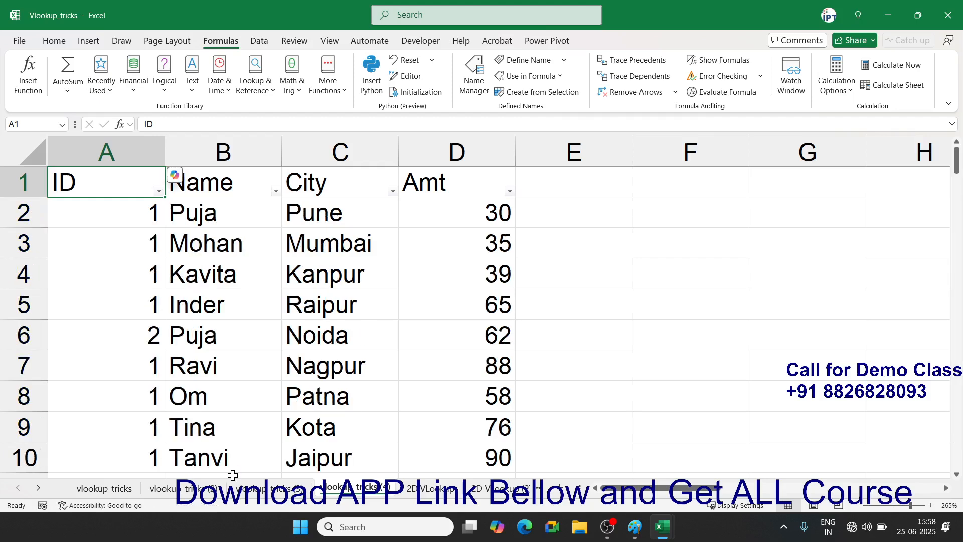
key(Right)
key(ctrl+shift+Right)
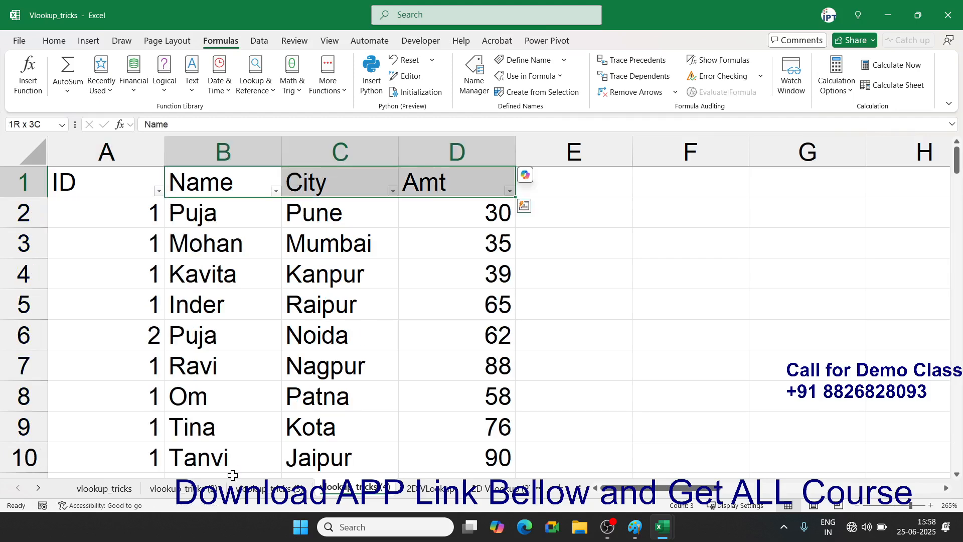
key(ctrl+shift+Down)
key(ctrl+c)
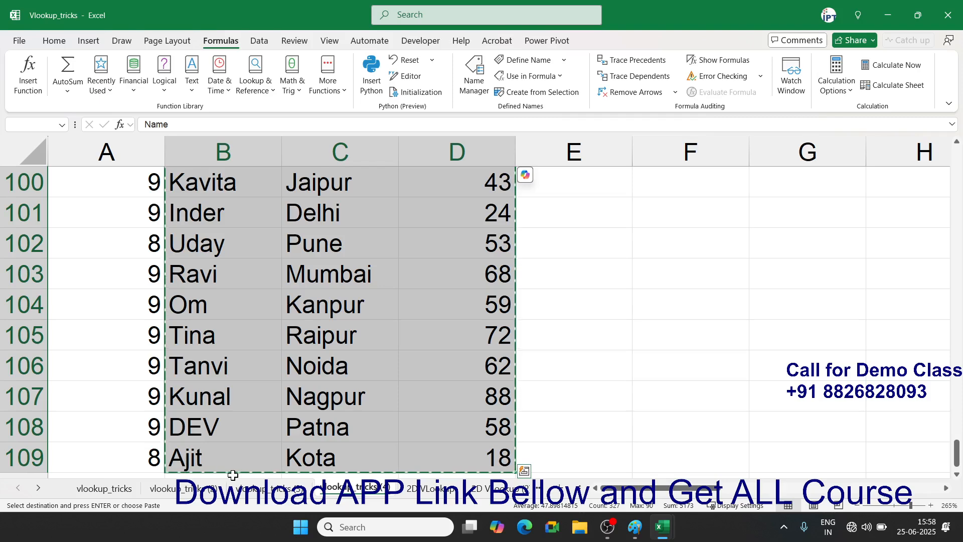
key(ctrl+Up)
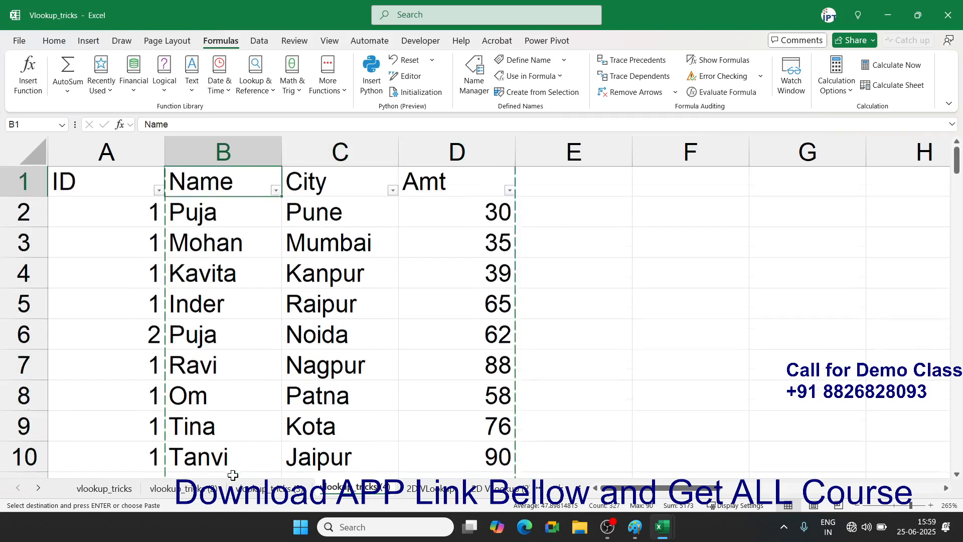
key(Escape)
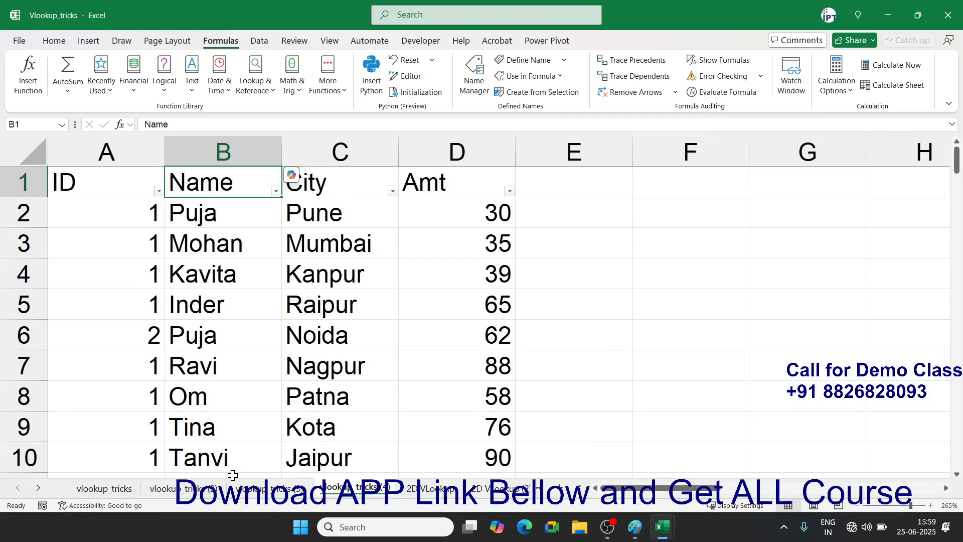
key(Down)
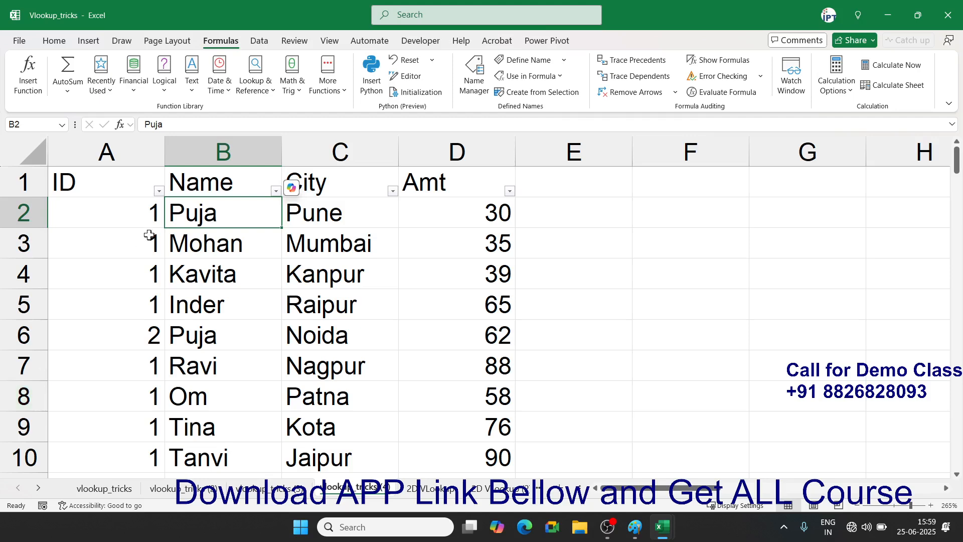
- Compare the ID and key formulas in A2 across the vlookup_tricks sheets
click(154, 210)
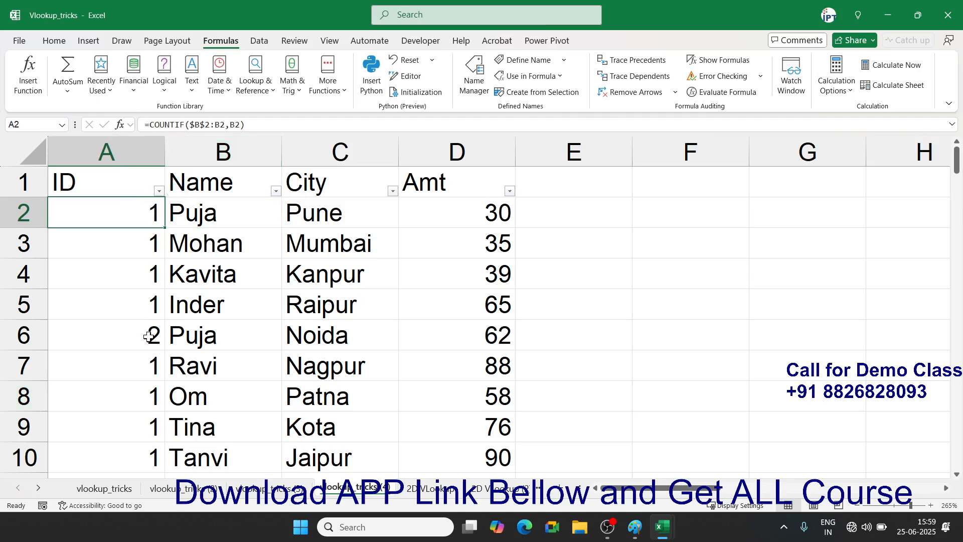
click(115, 490)
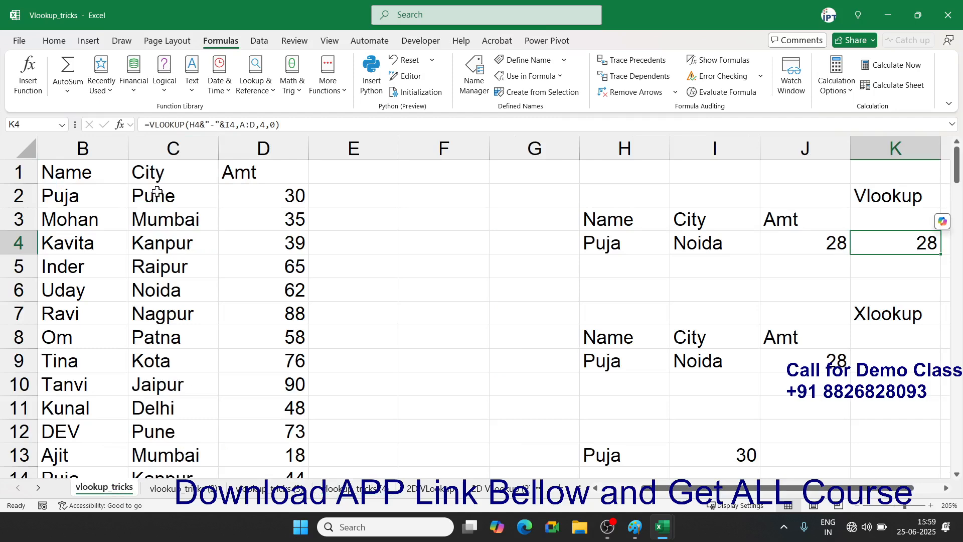
drag(651, 489, 606, 489)
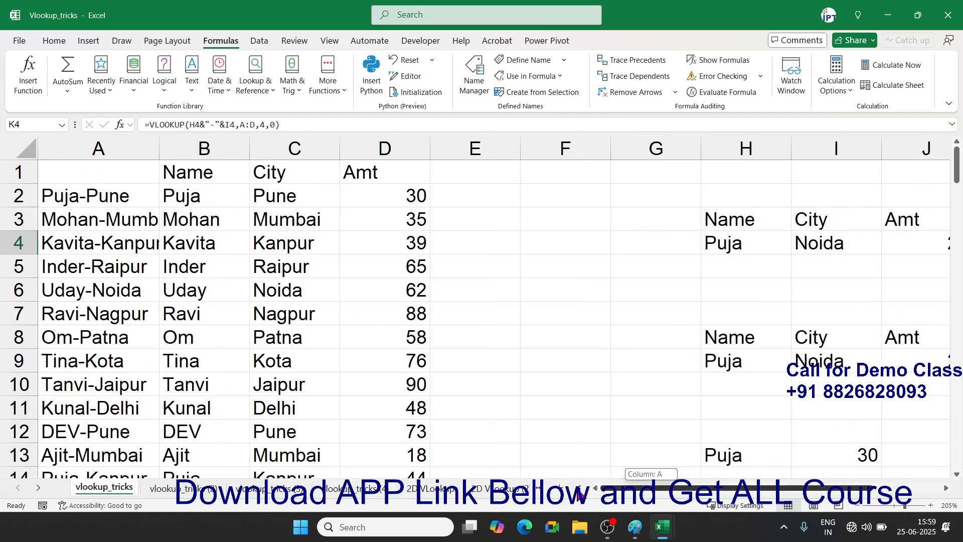
click(157, 197)
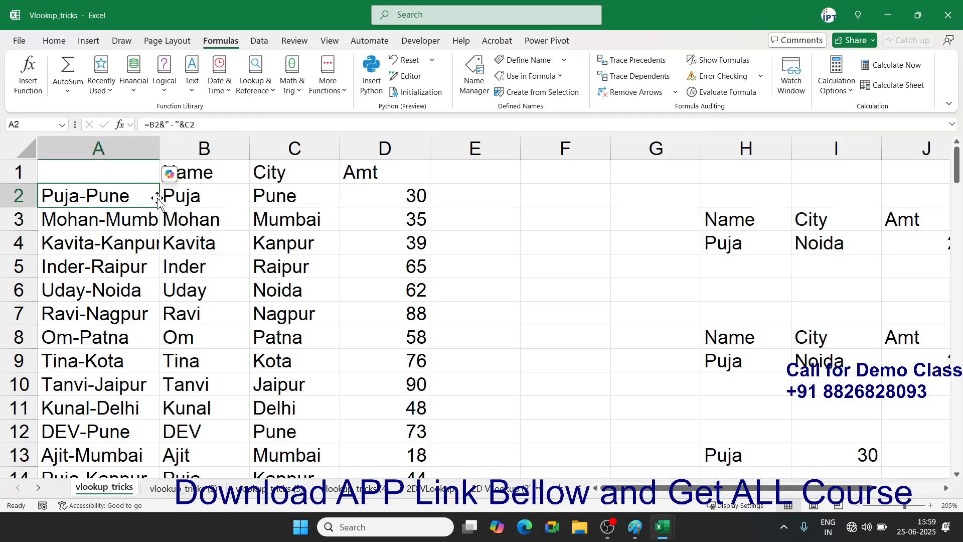
click(300, 491)
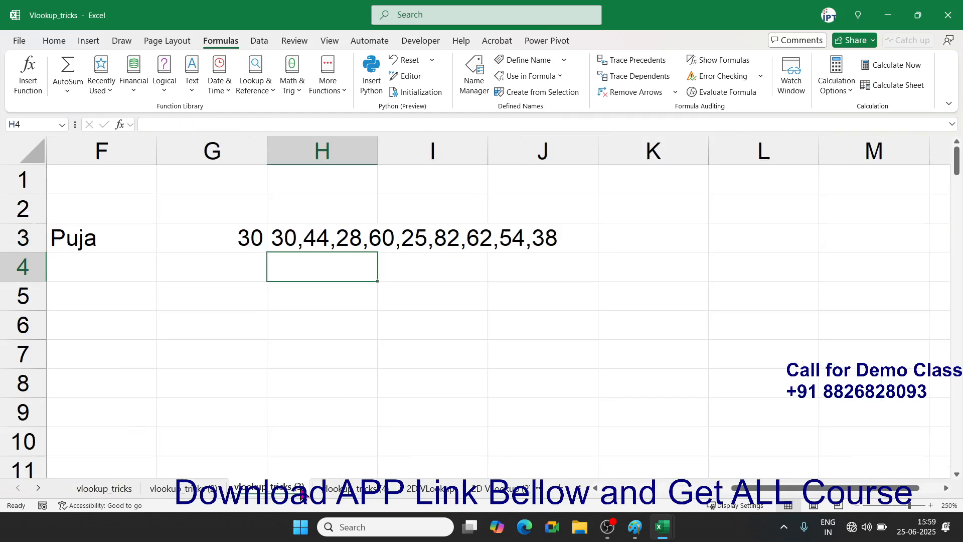
click(345, 494)
- Change A2 to =COUNTIF($B$2:B2,B2)&"-"&B2 and fill it down column A
click(287, 125)
text(&)
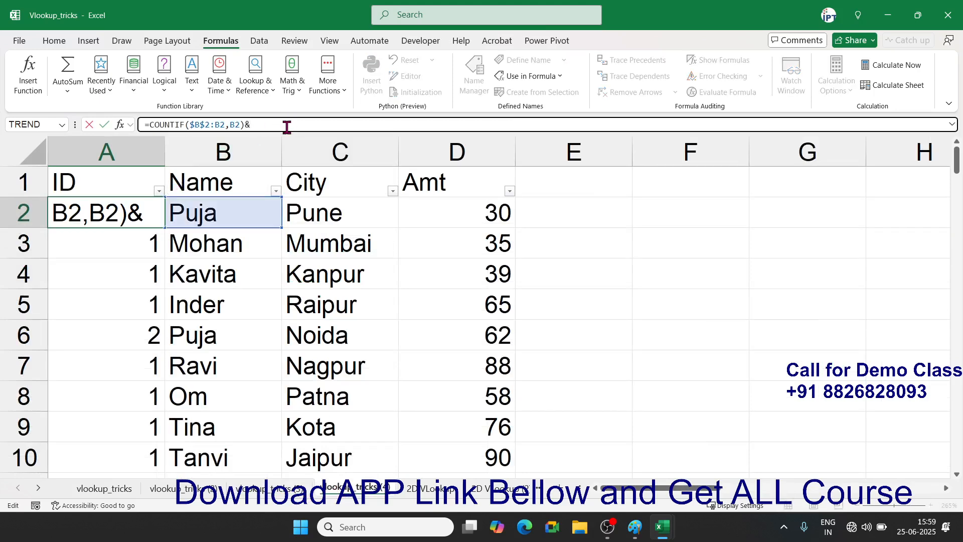
text("-"&)
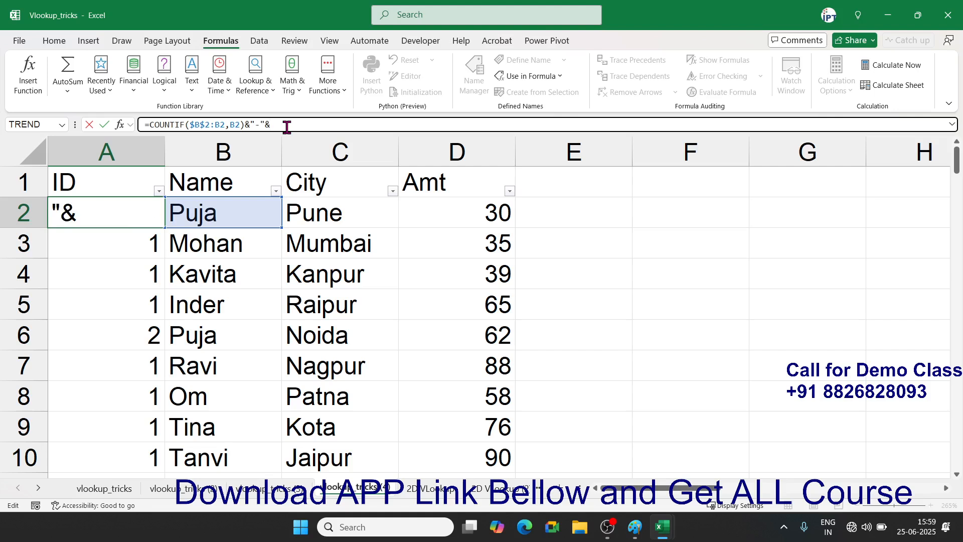
click(247, 206)
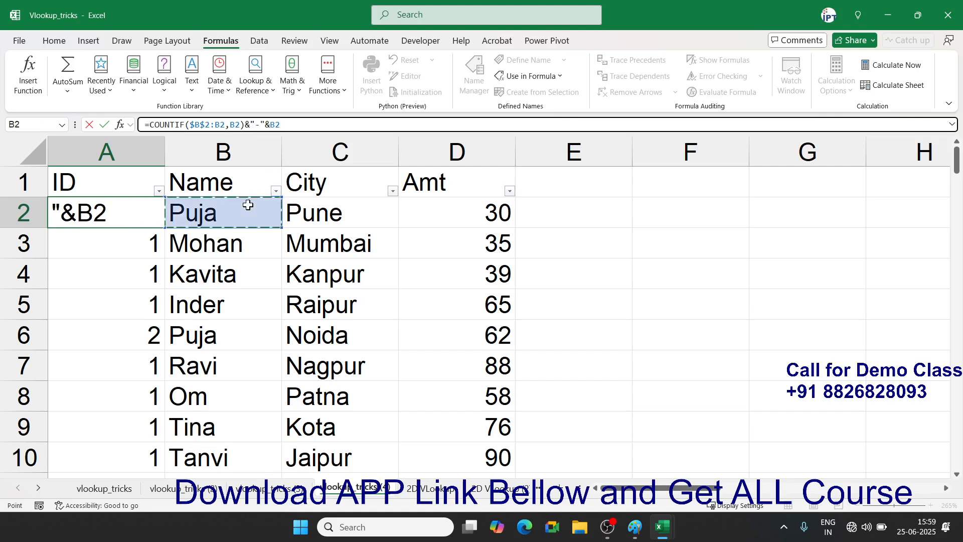
key(Return)
key(Up)
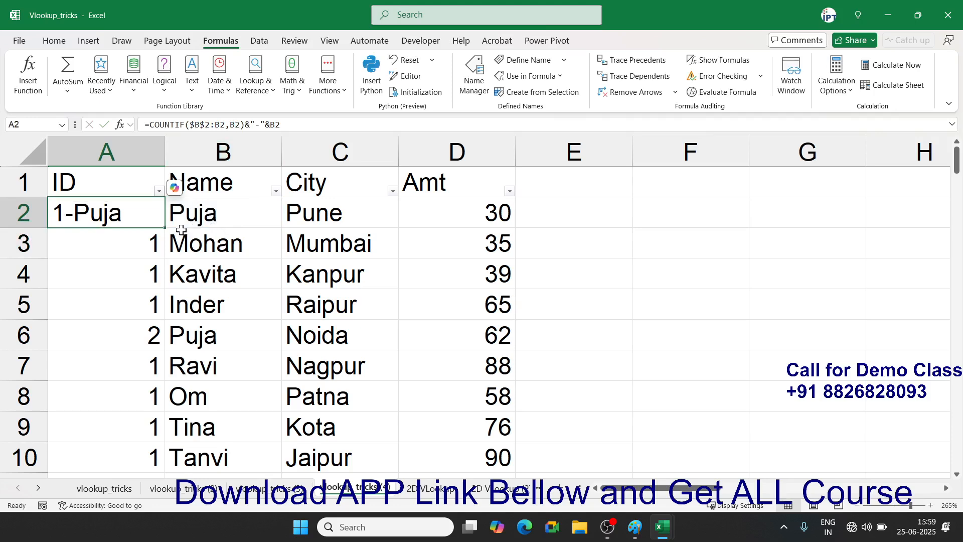
double_click(165, 227)
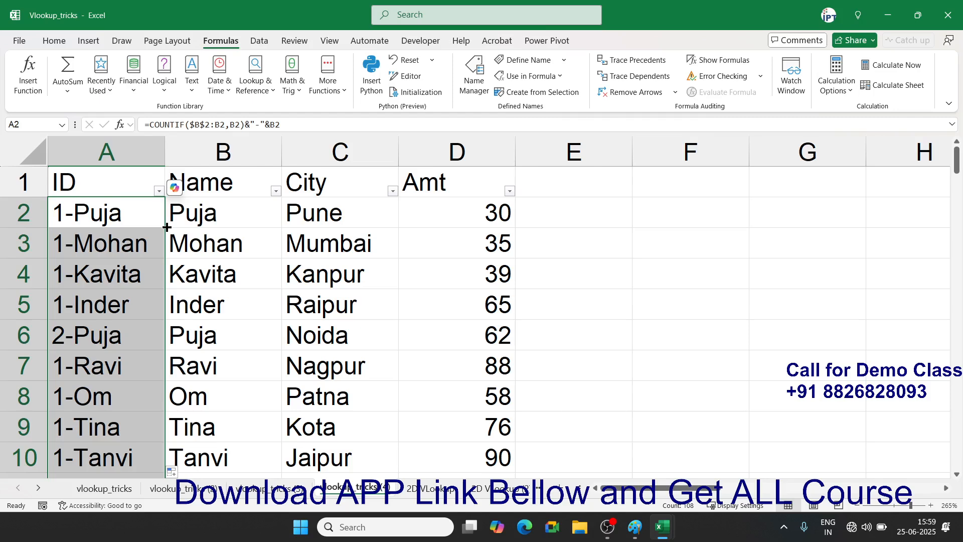
drag(201, 196, 422, 199)
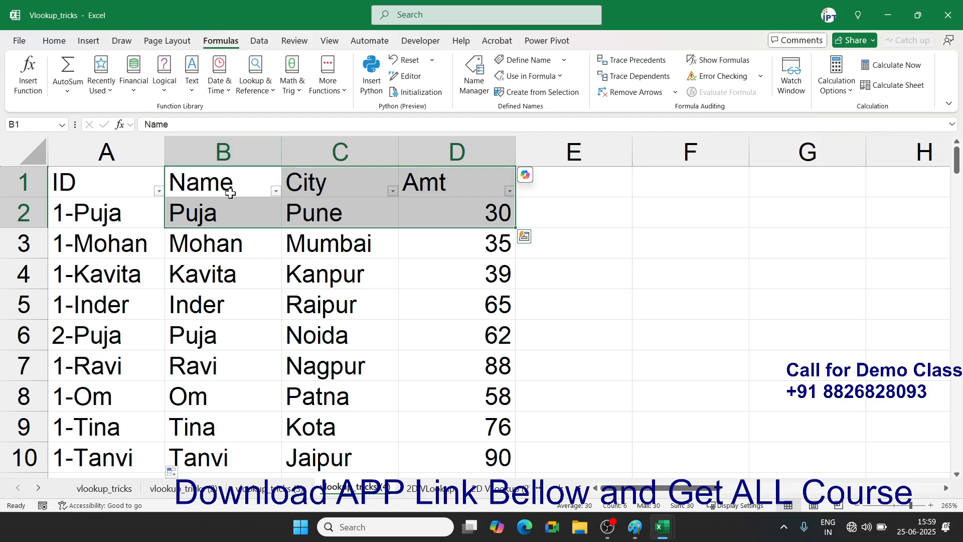
click(228, 296)
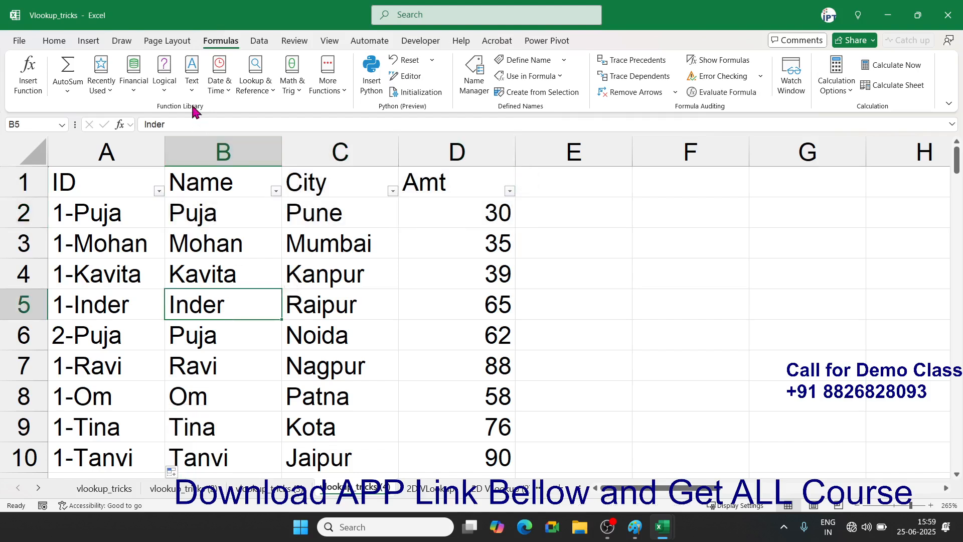
- Copy the Name, City and Amt headers to G4
drag(236, 180, 456, 178)
key(ctrl+c)
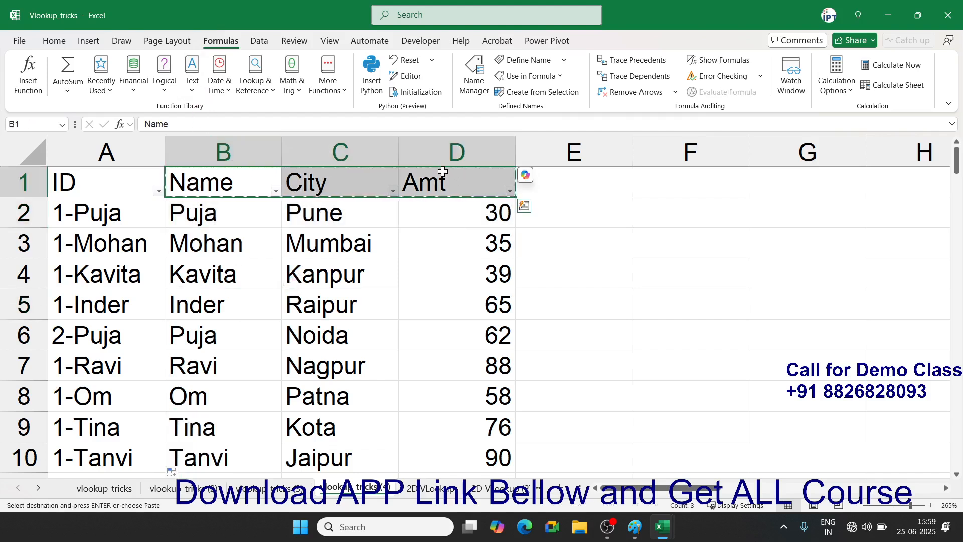
click(704, 270)
click(762, 269)
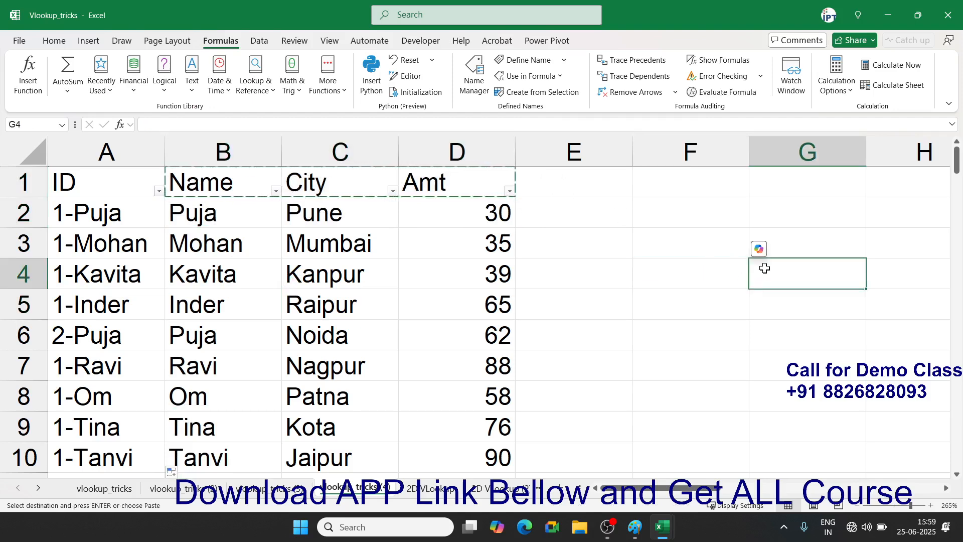
key(ctrl+v)
- Label F4 'Sr' and number the rows below it 1 to 5
scroll(948, 490, right, 3)
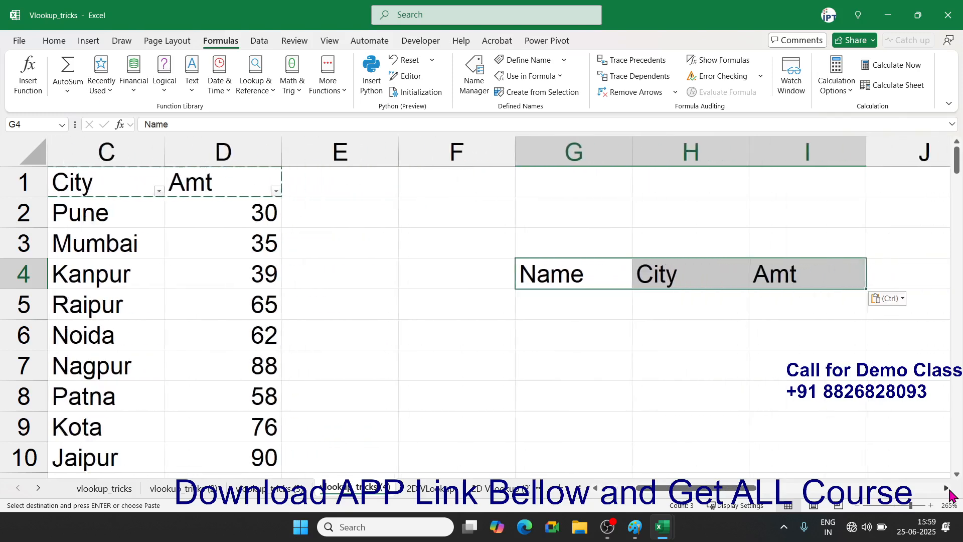
click(355, 271)
text(Sr)
key(Return)
text(1)
key(Return)
text(2)
key(Return)
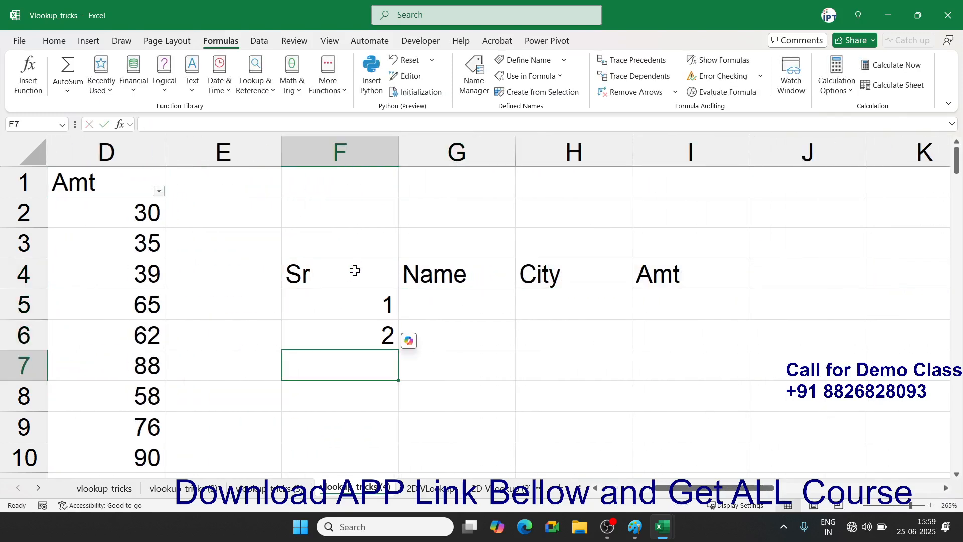
text(3 4)
key(Return)
text(5)
key(Return)
text(6)
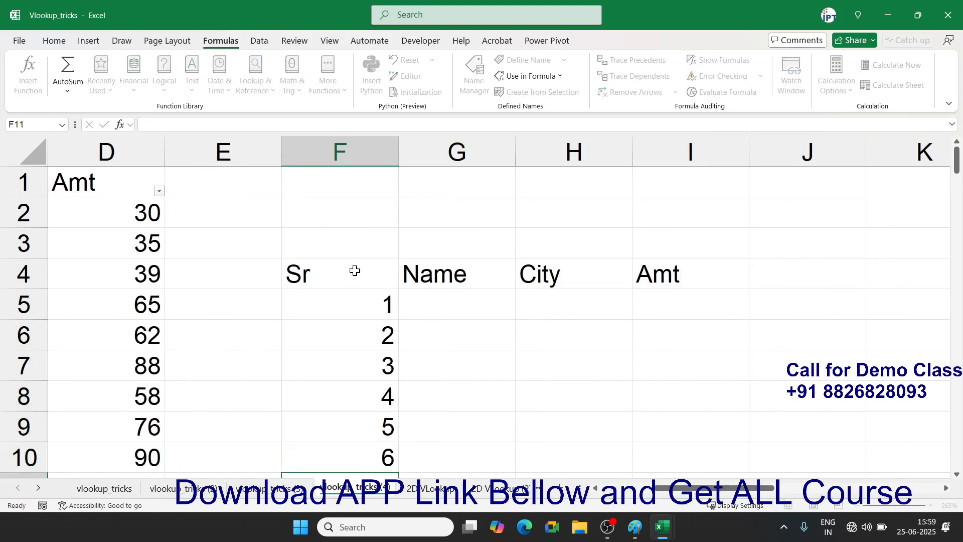
key(Return)
text(7)
key(Return)
key(Up)
key(Up)
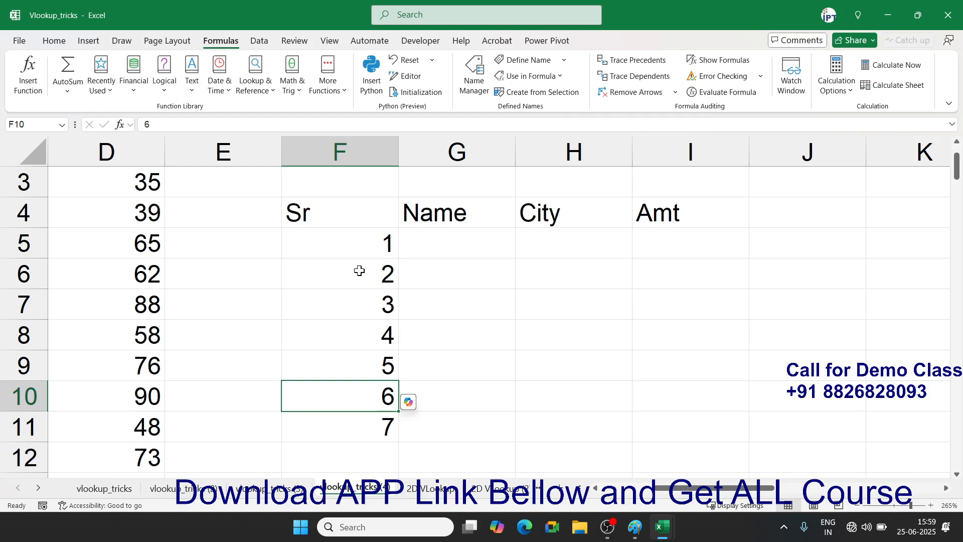
key(shift+Down)
key(Delete)
key(ctrl+Up)
key(ctrl+Up)
key(ctrl+Up)
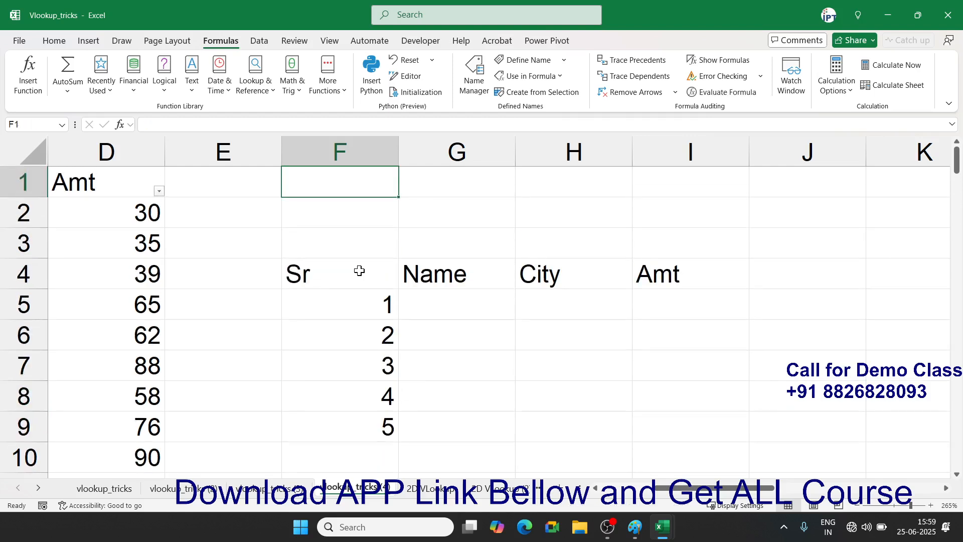
- Enter the label 'Name' in F2 and 'Puja' in G2 as the lookup name
key(Down)
text(Name)
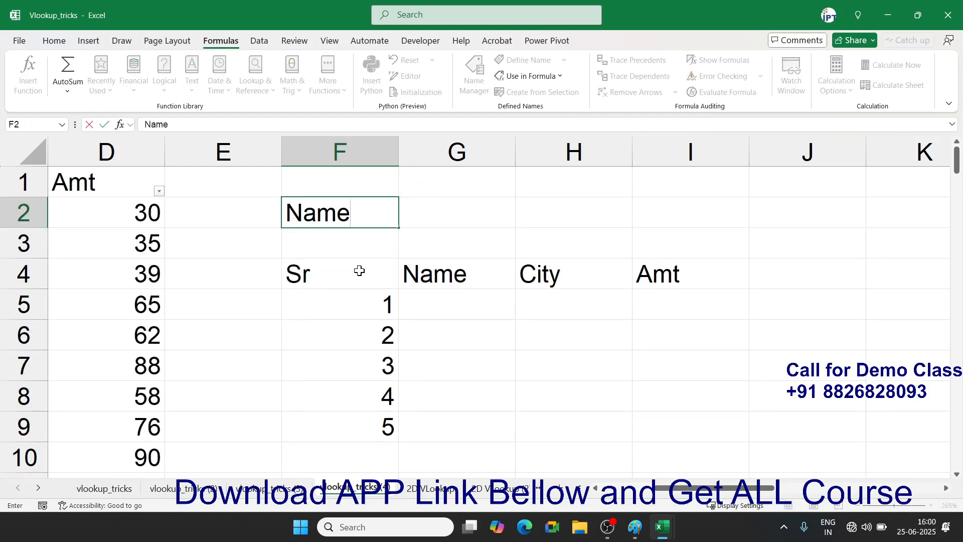
key(Tab)
text(Puja)
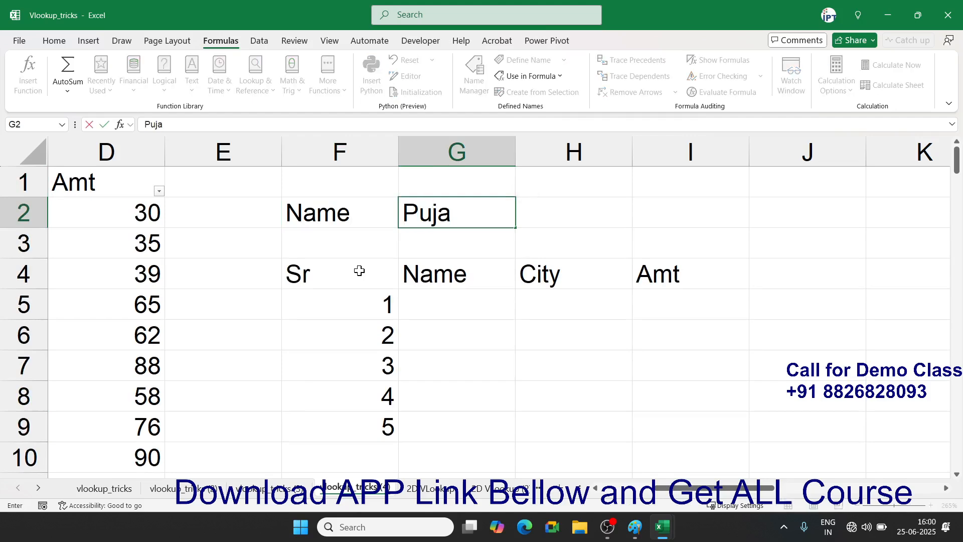
key(Down)
key(Down)
key(Down)
- Enter =VLOOKUP(F5&"-"&G2,A:D,2,0) in G5 to return the matching Name
text(=vl)
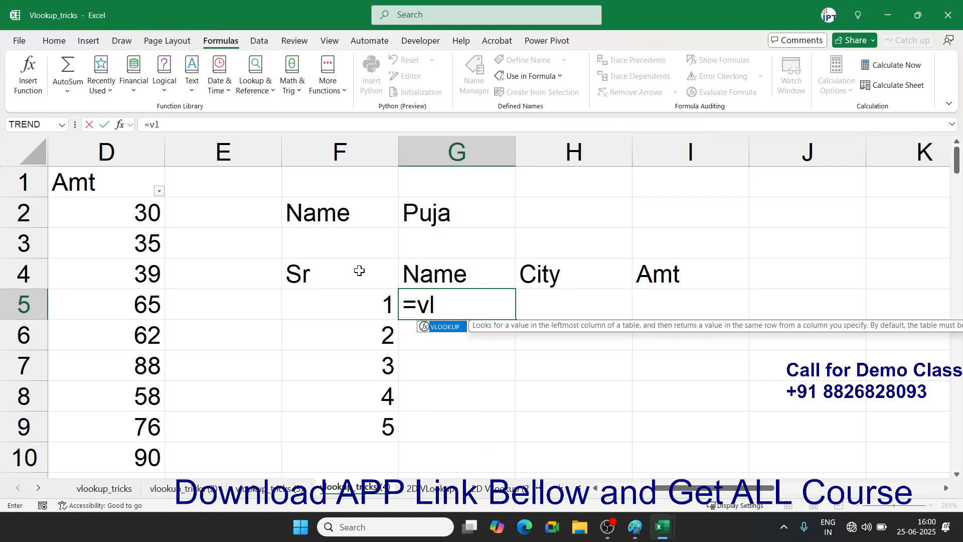
key(Tab)
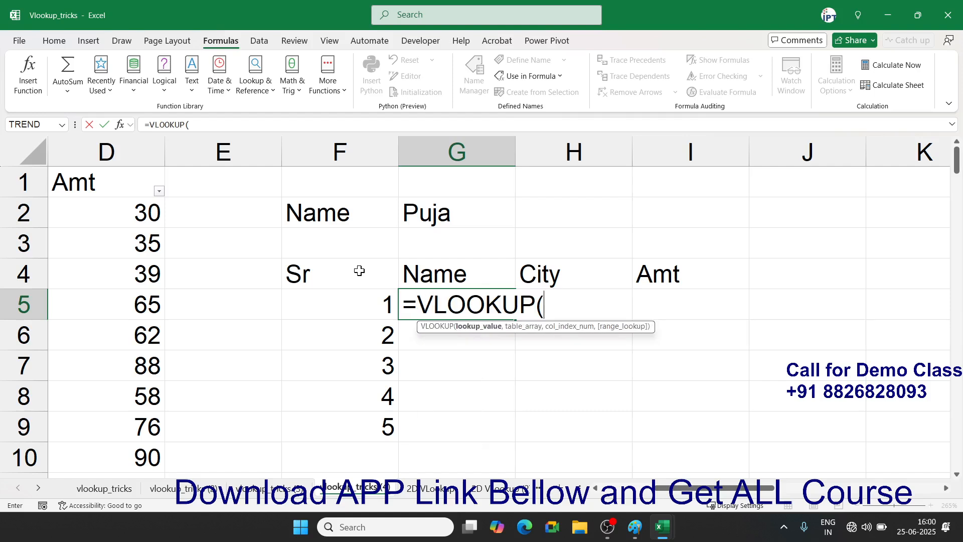
key(Left)
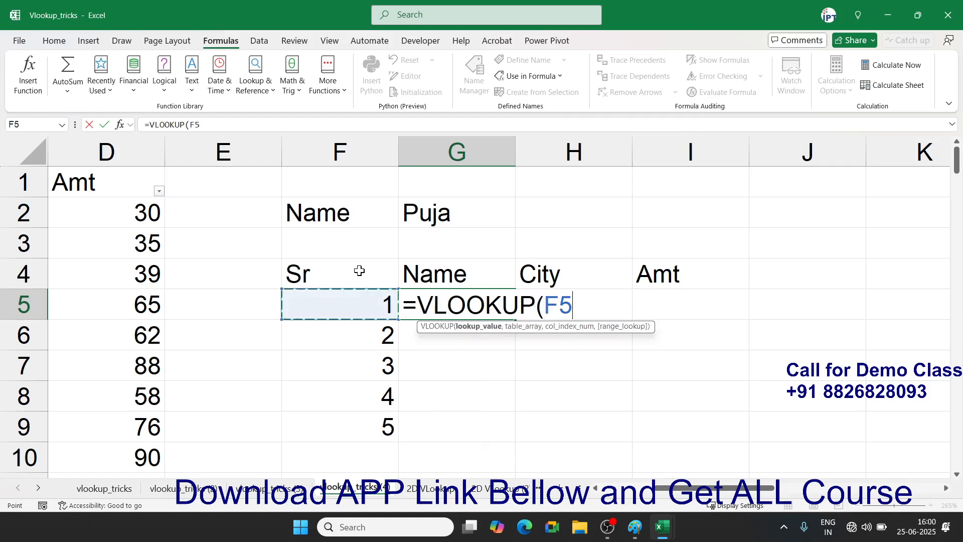
text(&)
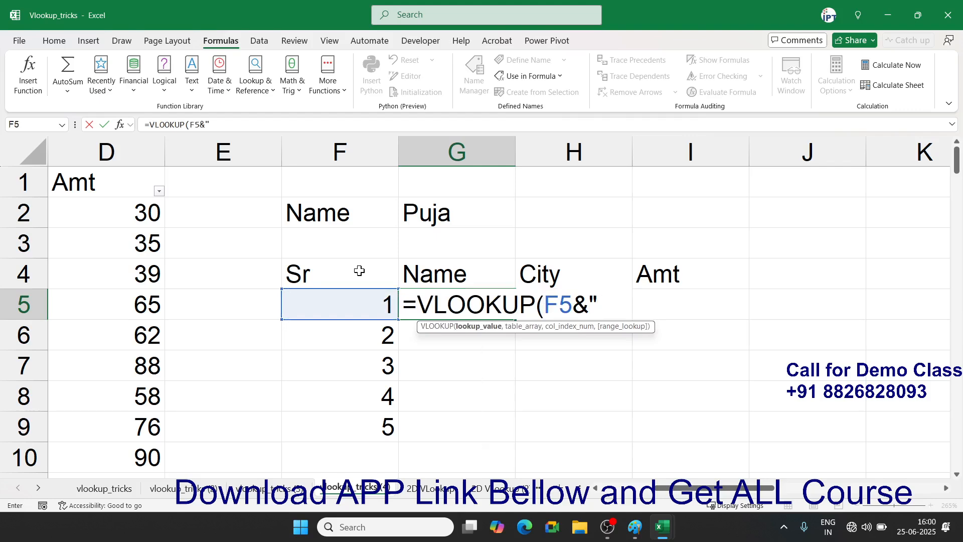
text("-"&)
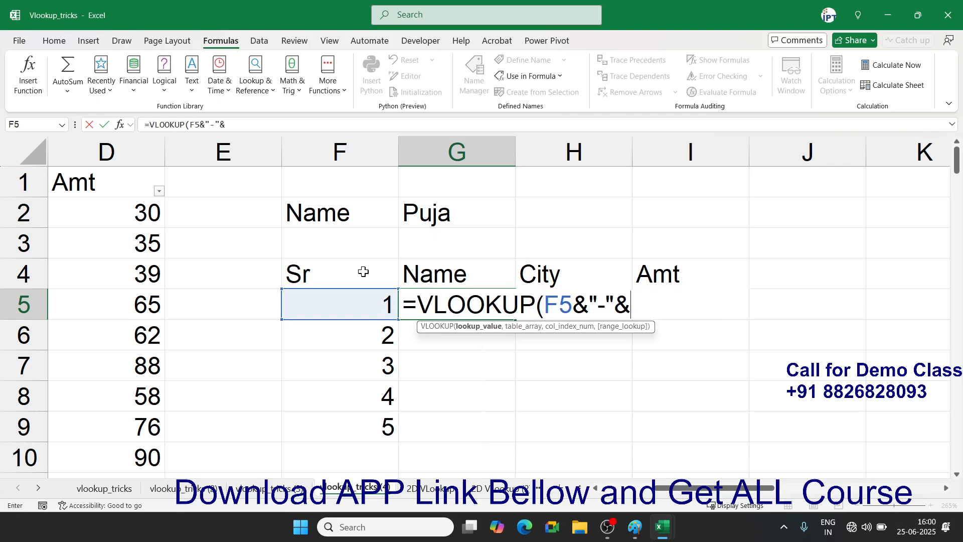
click(434, 215)
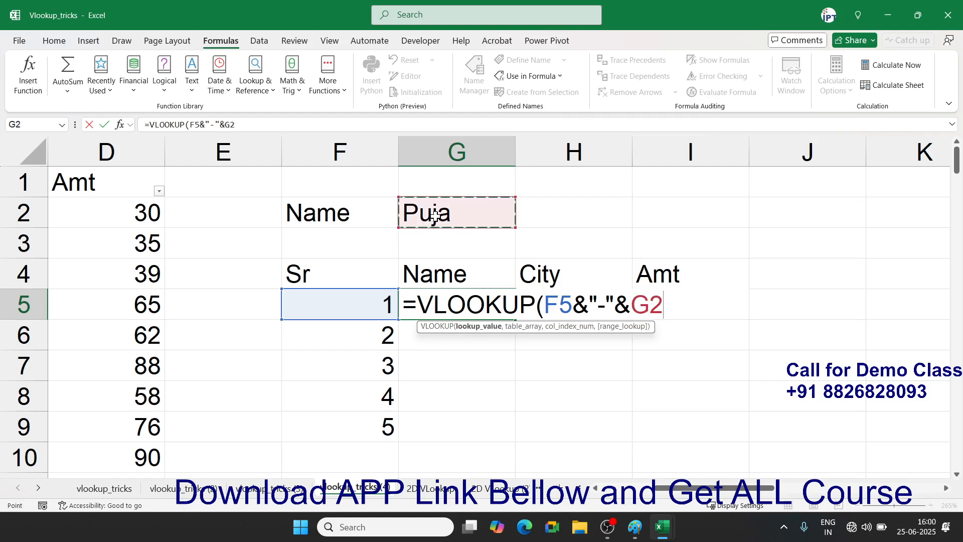
text(,)
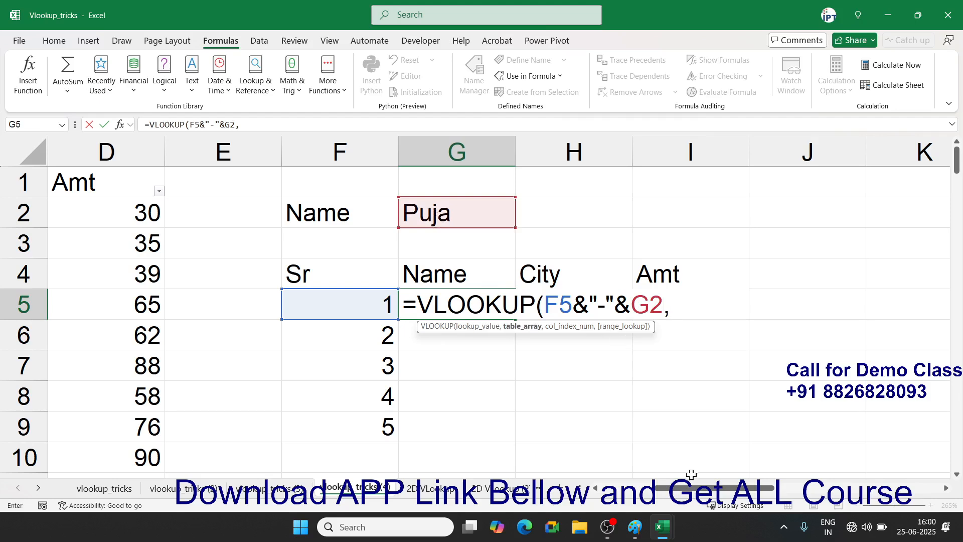
drag(687, 487, 632, 486)
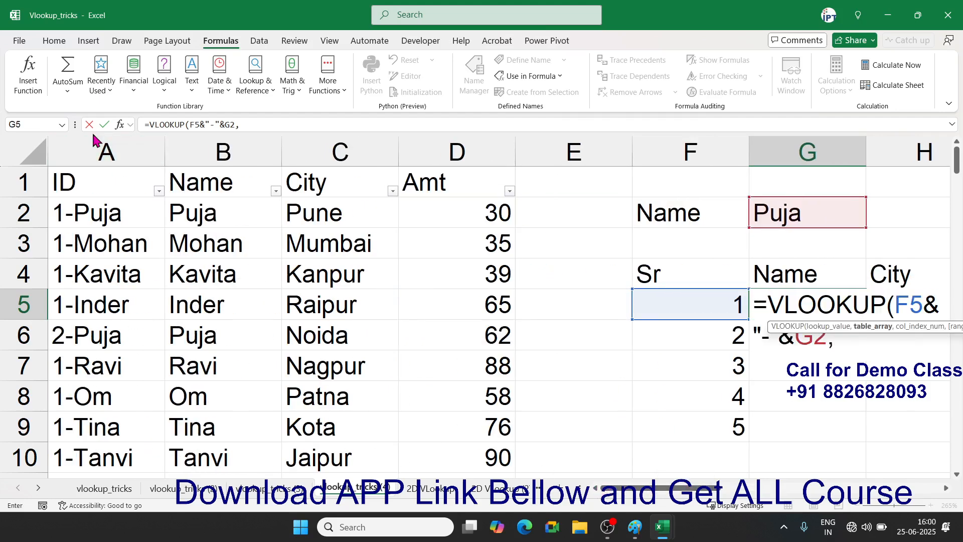
drag(104, 141, 425, 157)
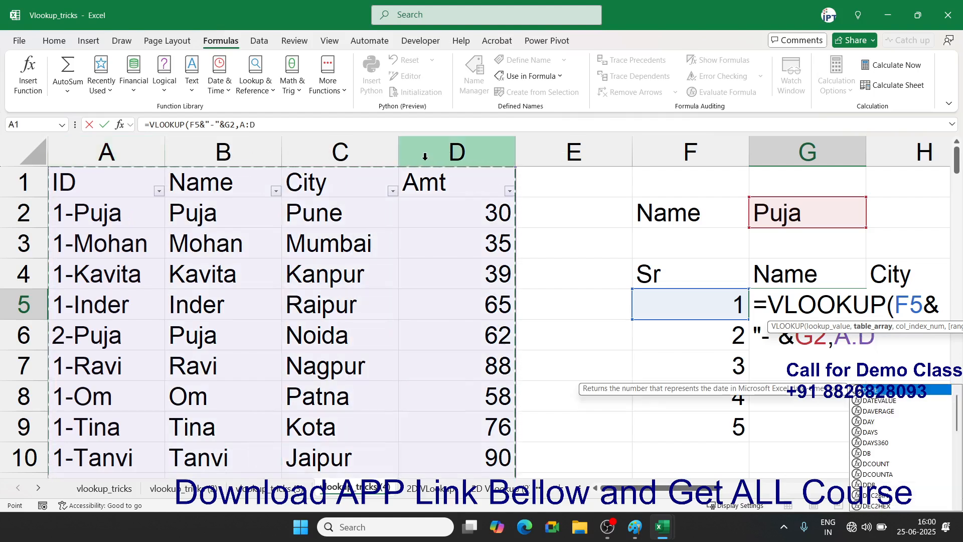
text(,)
text(2,0)
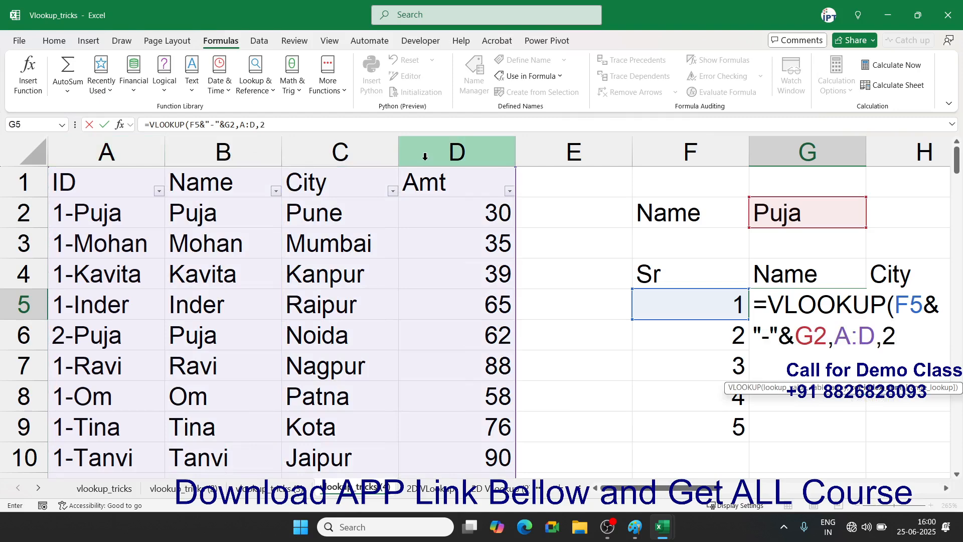
key(Return)
key(Up)
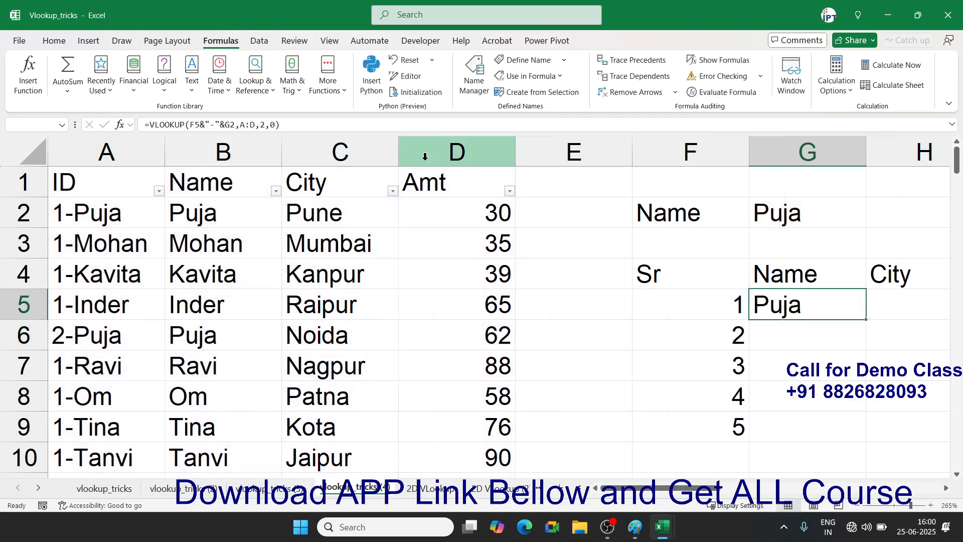
key(Right)
key(Left)
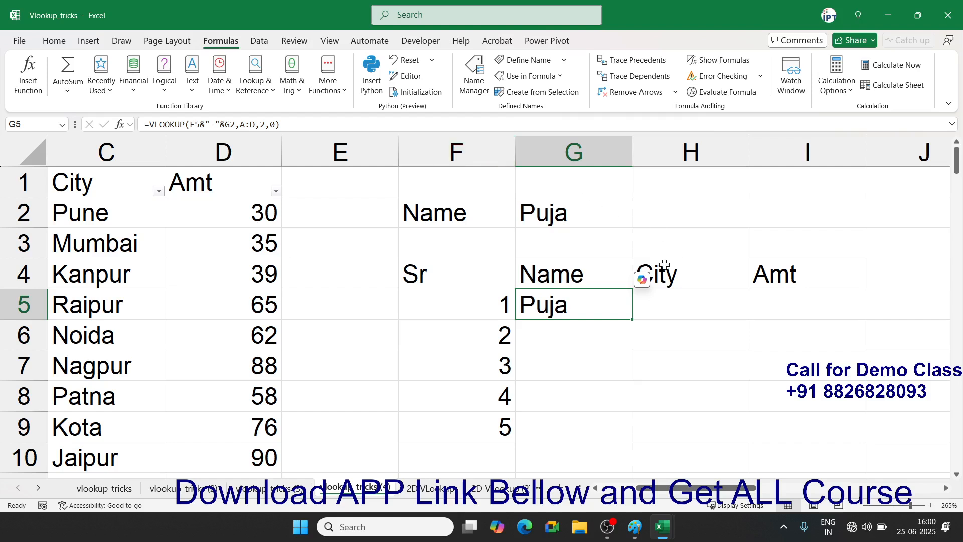
- Lock G2 and A:D as $G$2 and $A:$D, then fill G5 down to G11
double_click(581, 310)
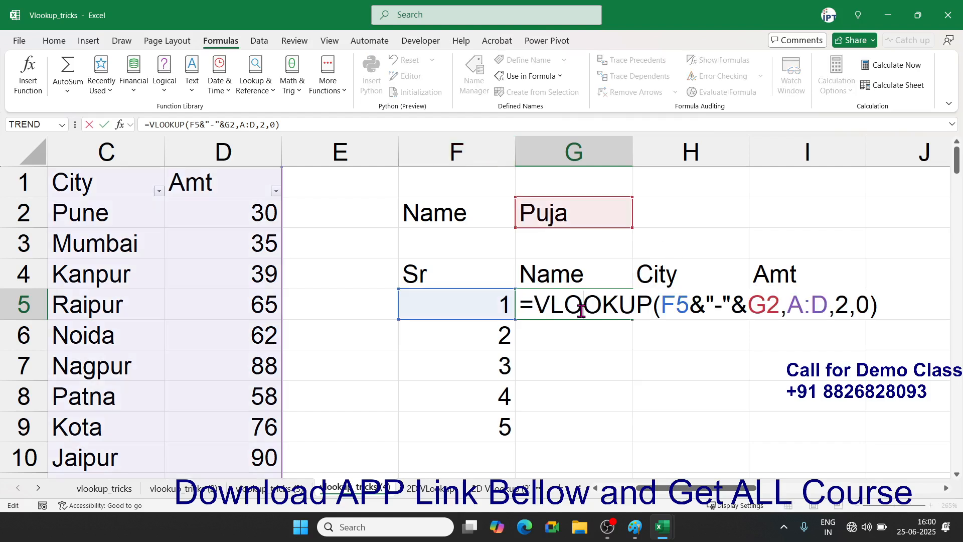
click(759, 311)
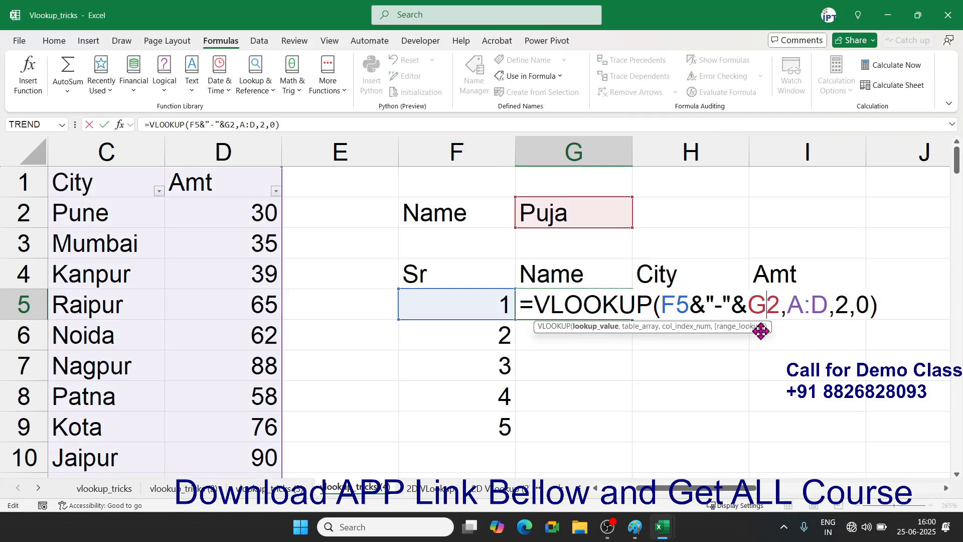
key(F4)
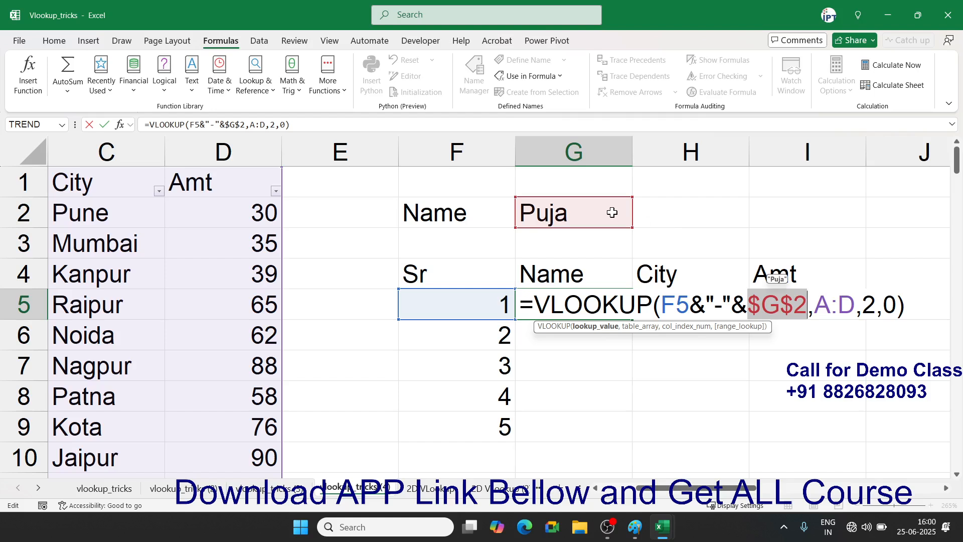
click(839, 306)
key(F4)
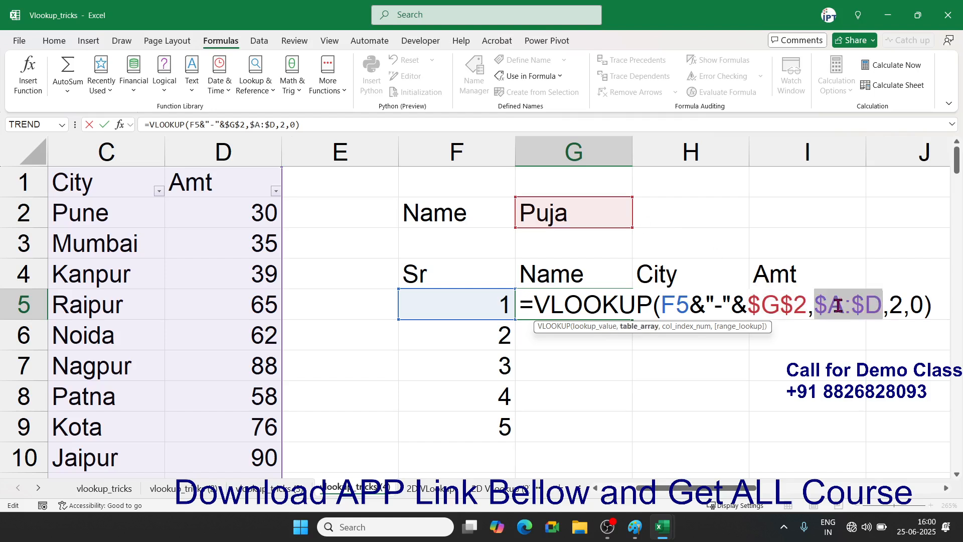
key(Return)
click(594, 299)
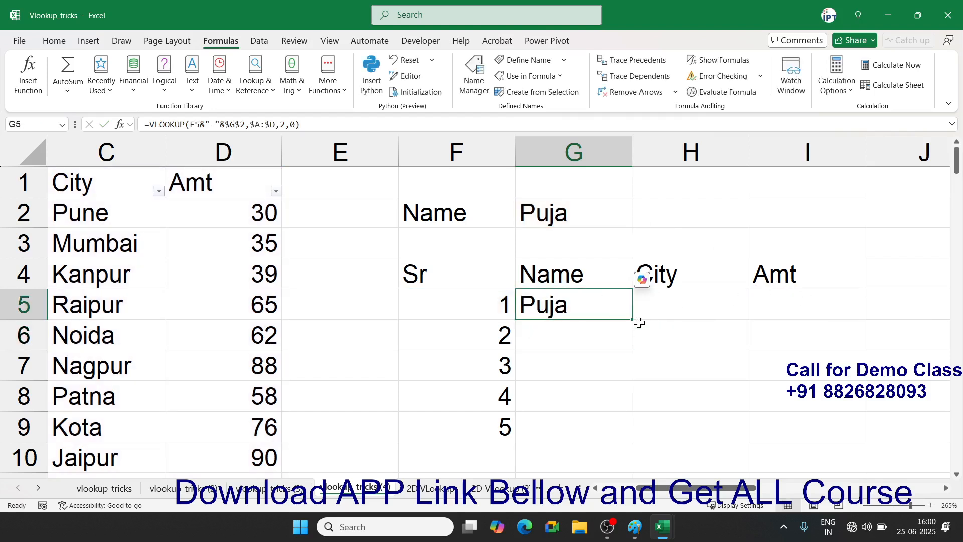
drag(635, 320, 633, 444)
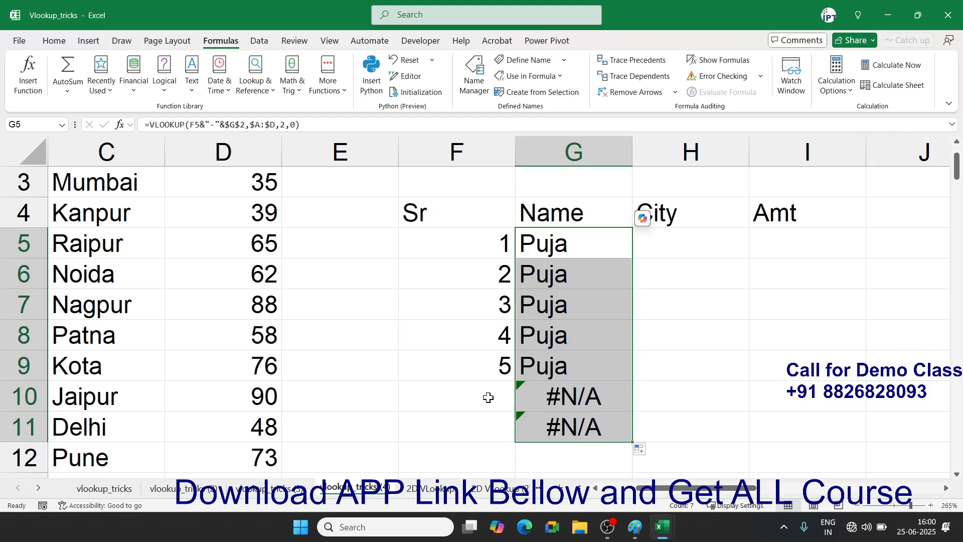
scroll(577, 327, up, 1)
- Wrap G5's lookup as =IFERROR(VLOOKUP(...),"") and fill it down through G11
double_click(529, 306)
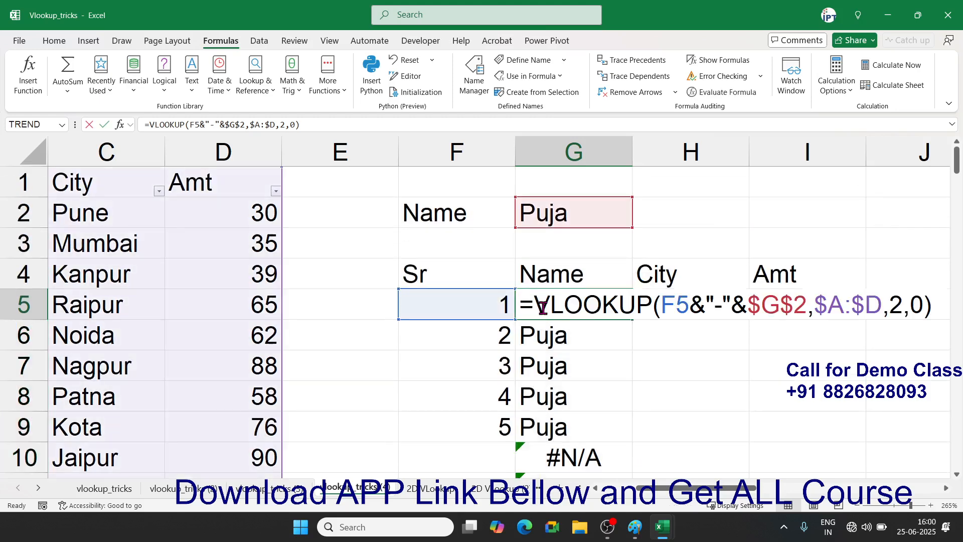
click(537, 305)
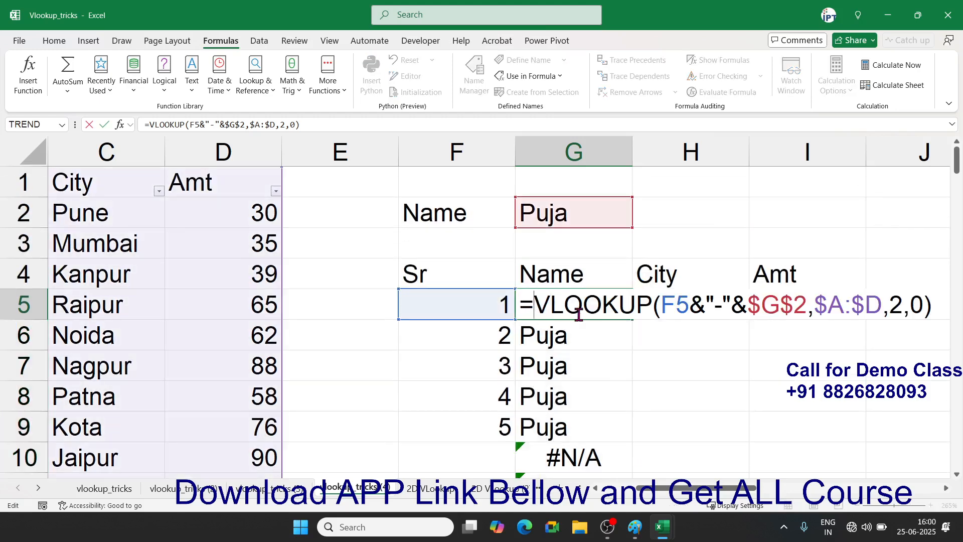
text(ife)
key(Tab)
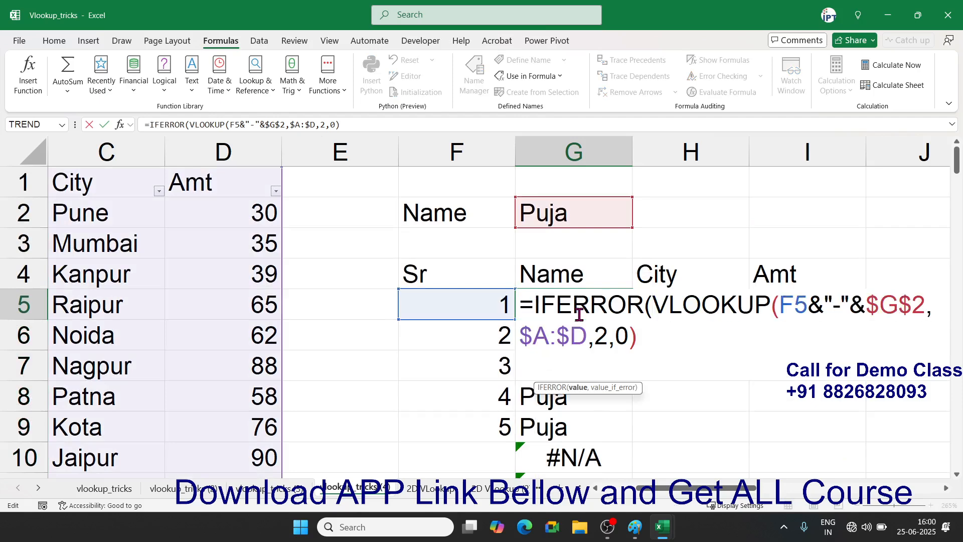
click(645, 337)
text(,""))
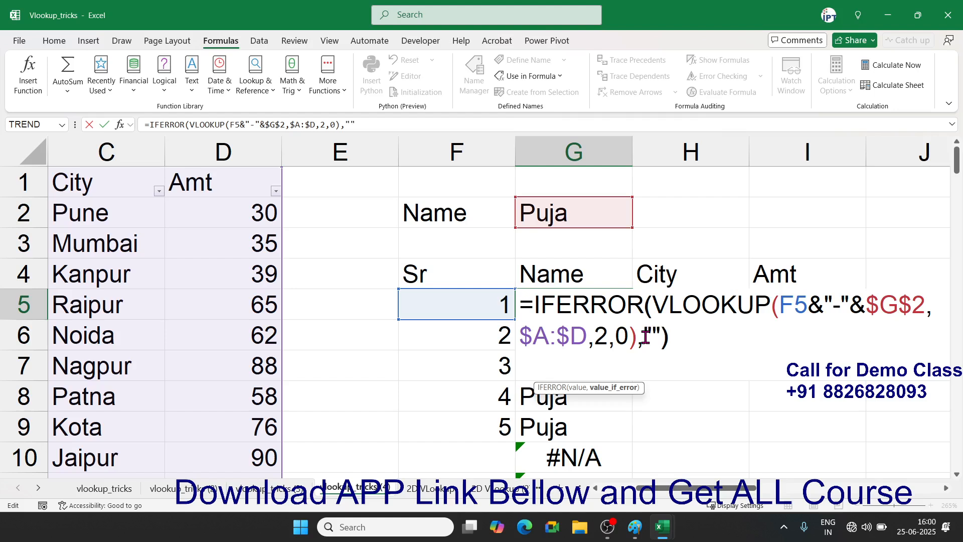
key(Return)
key(Up)
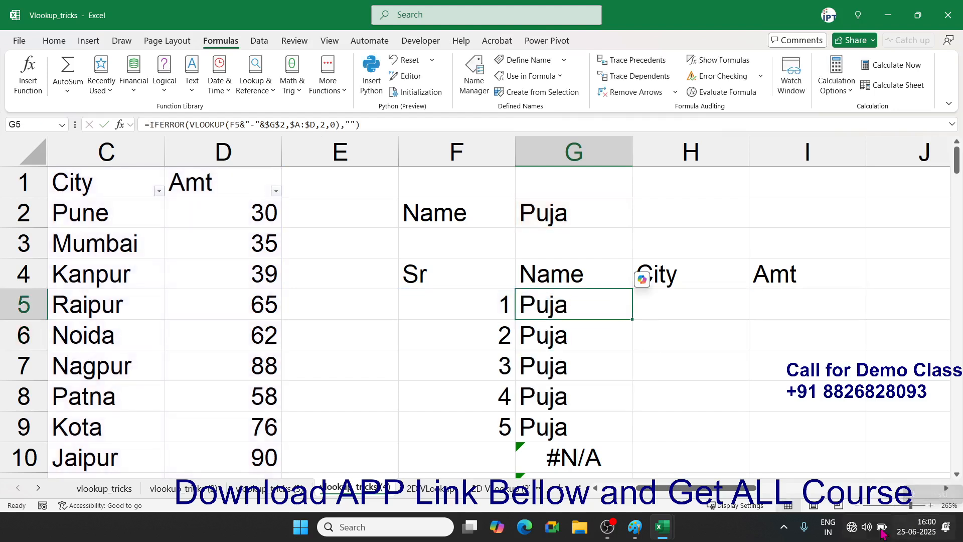
double_click(633, 318)
scroll(632, 318, down, 2)
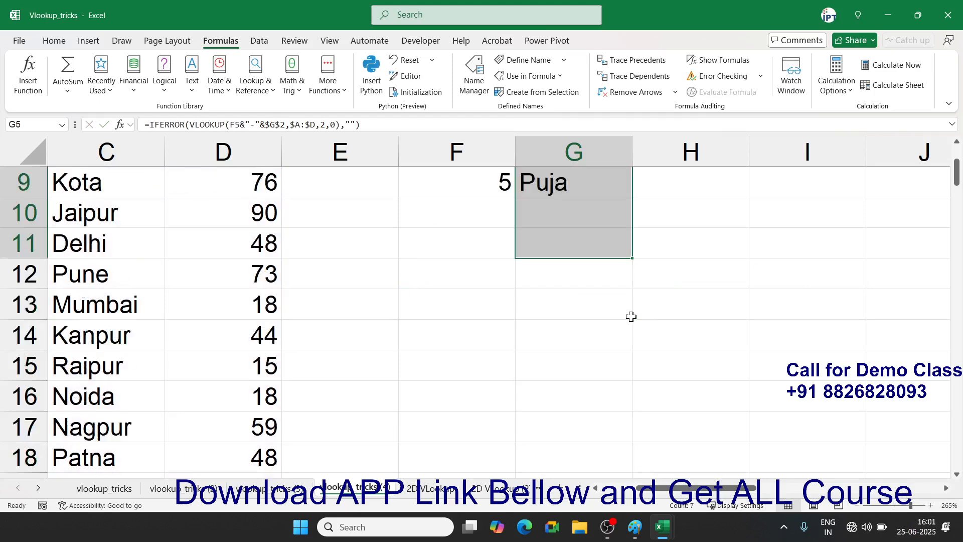
scroll(632, 318, up, 2)
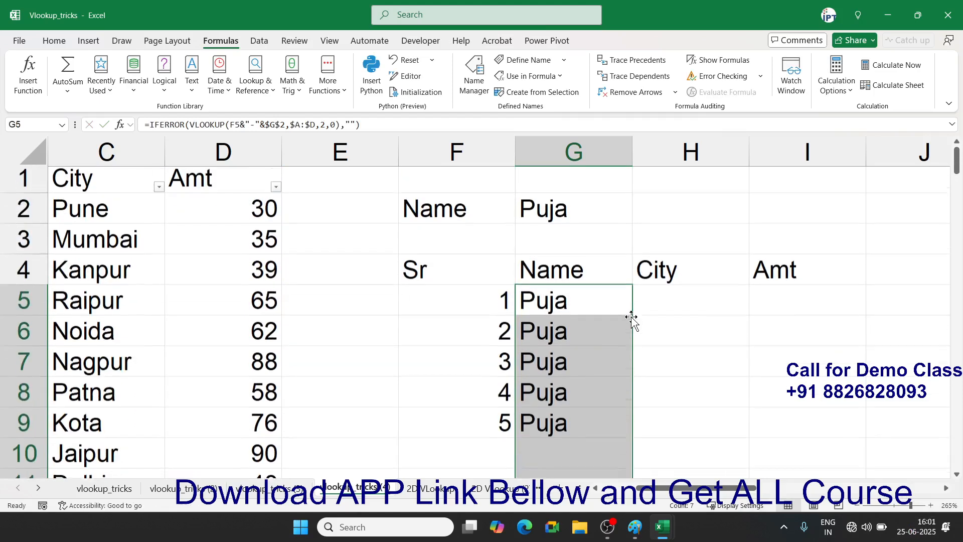
click(670, 303)
- Enter =VLOOKUP(F5&"-"&G2,A:D,3,0) in H5 to return the City
text(=)
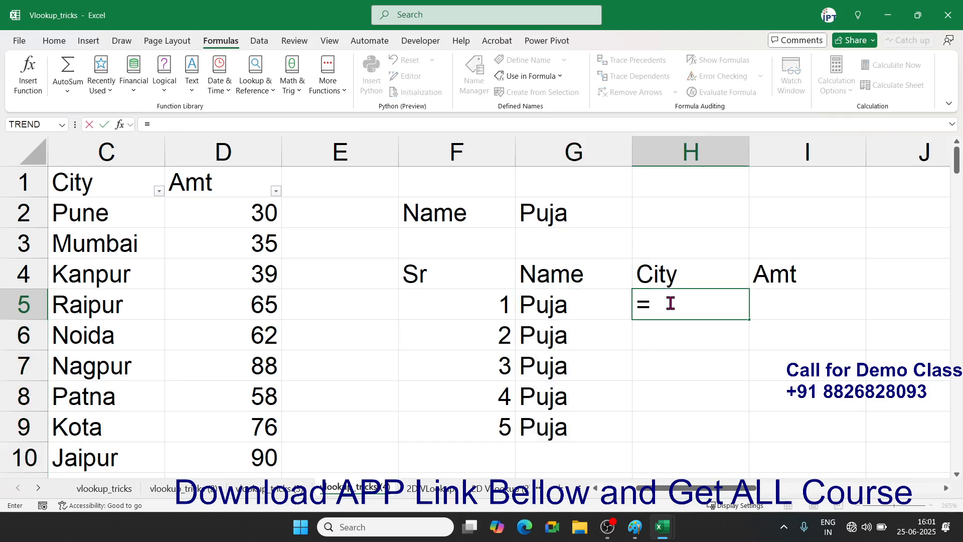
text(vl)
key(Tab)
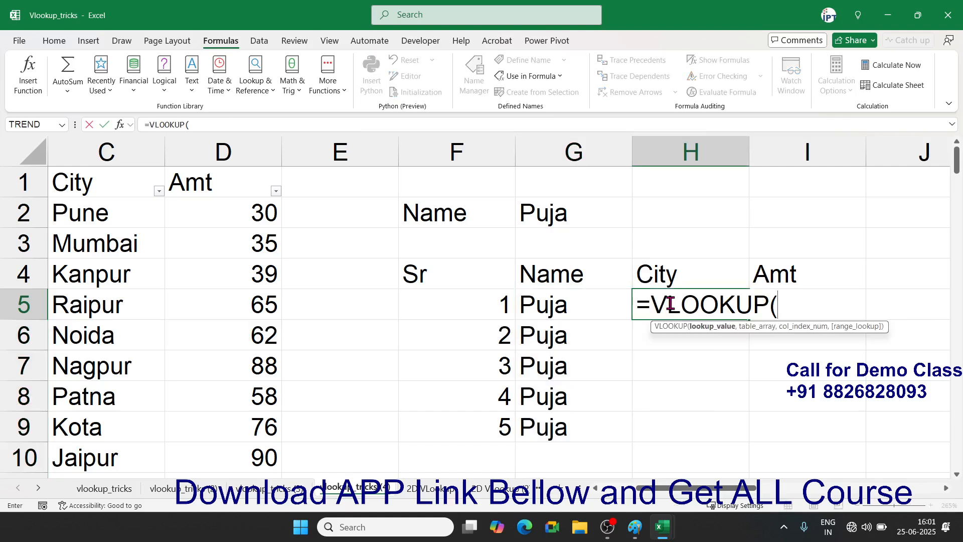
click(506, 303)
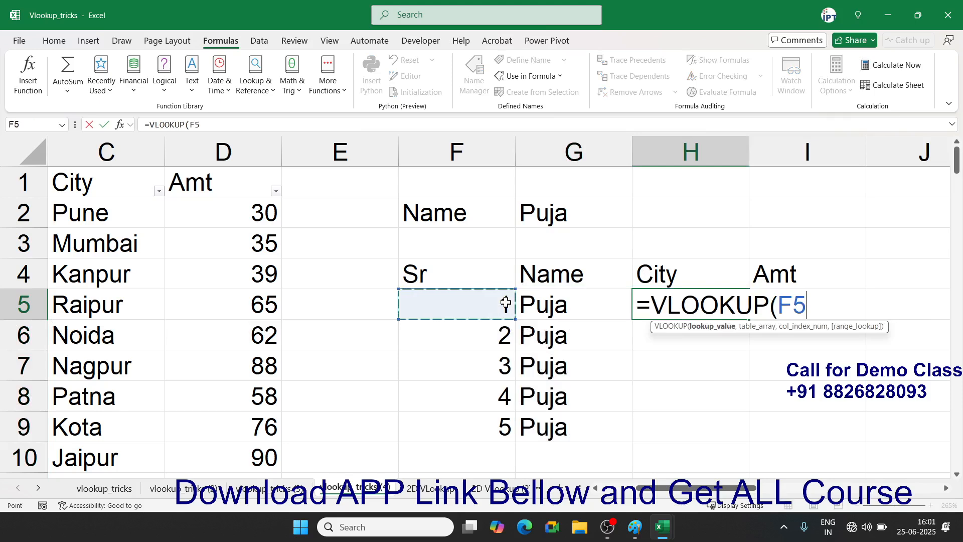
text(&"-)
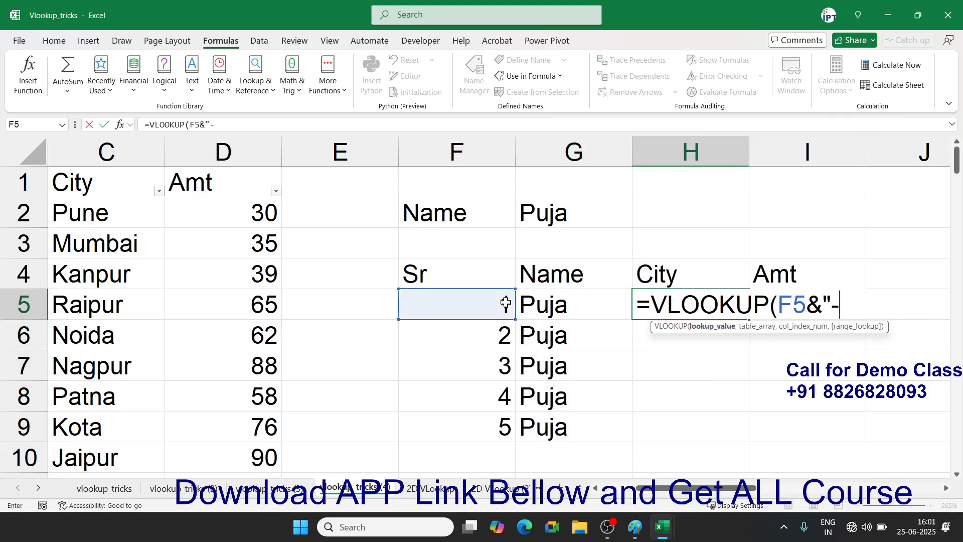
text("&)
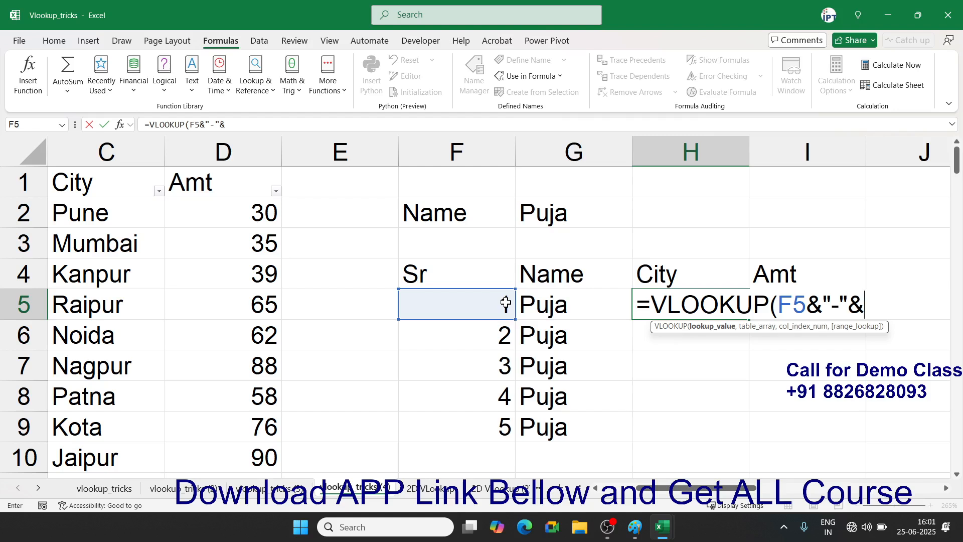
click(540, 211)
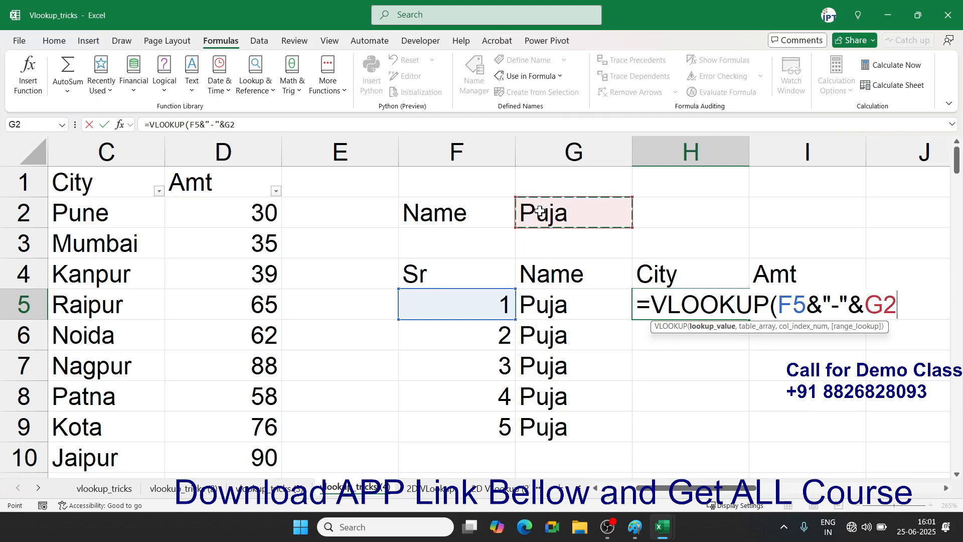
text(,)
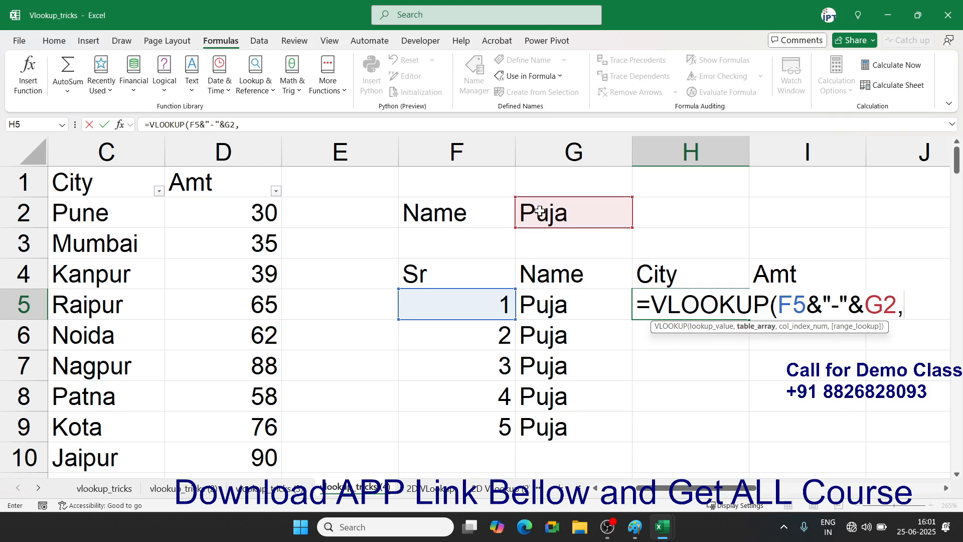
drag(711, 488, 657, 493)
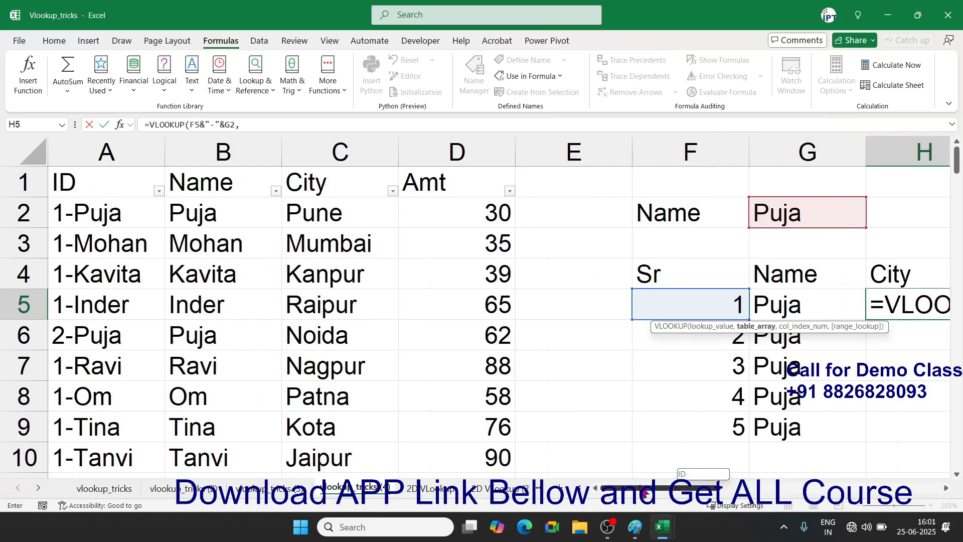
drag(113, 150, 441, 153)
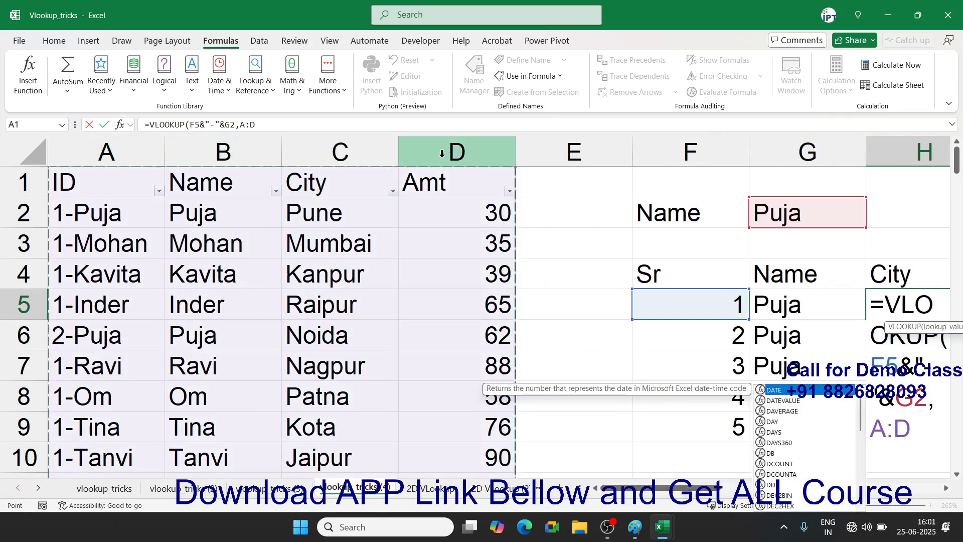
text(,3,0)
key(Return)
key(Up)
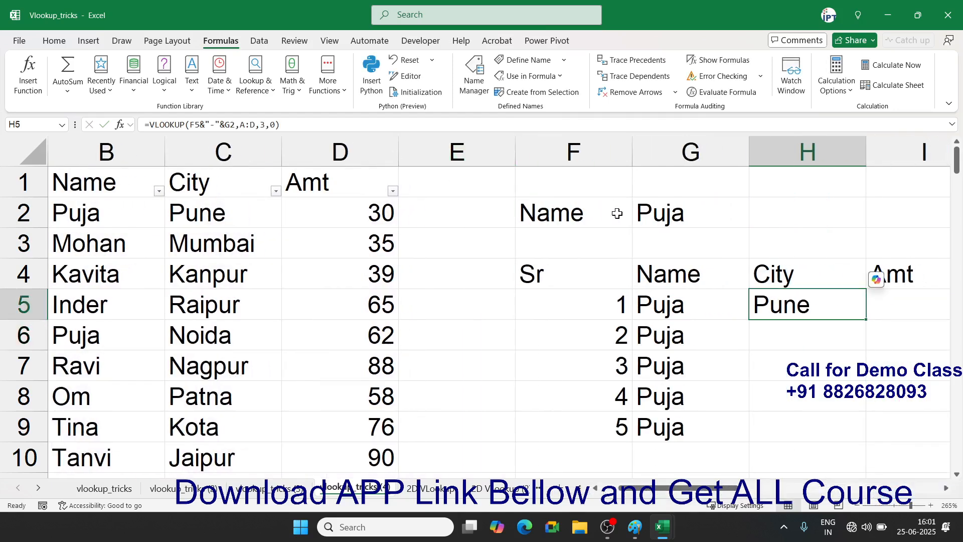
- Make H5's G2 and A:D references absolute as $G$2 and $A:$D
double_click(784, 304)
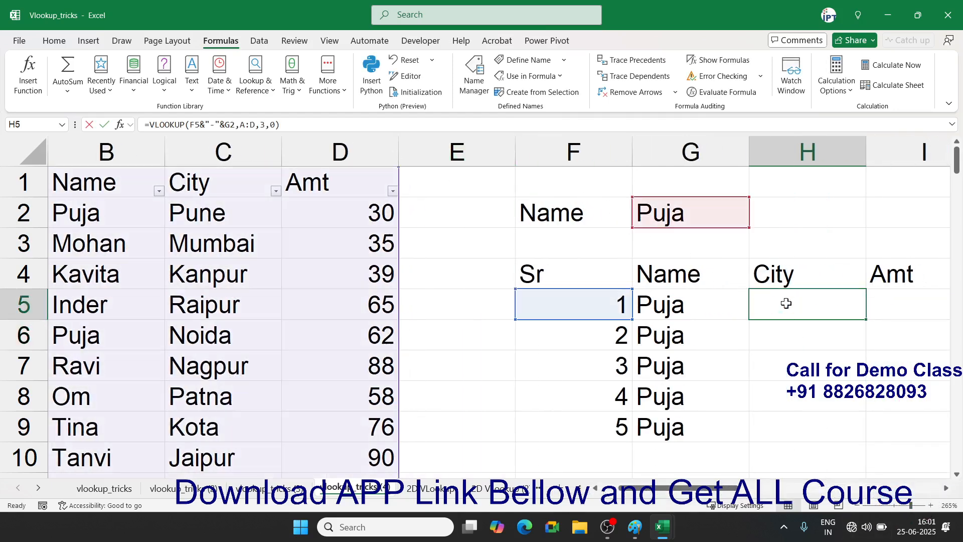
click(815, 335)
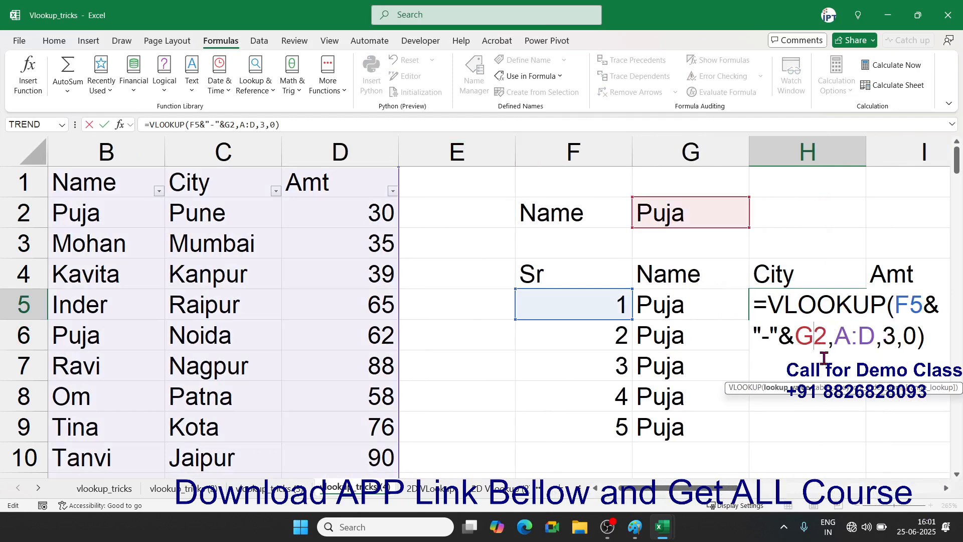
key(F4)
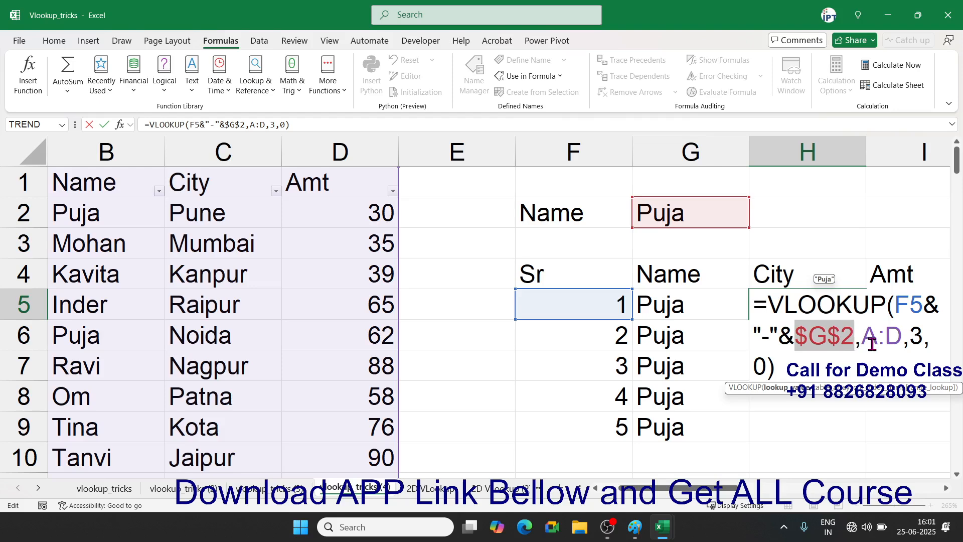
click(880, 339)
key(F4)
key(Return)
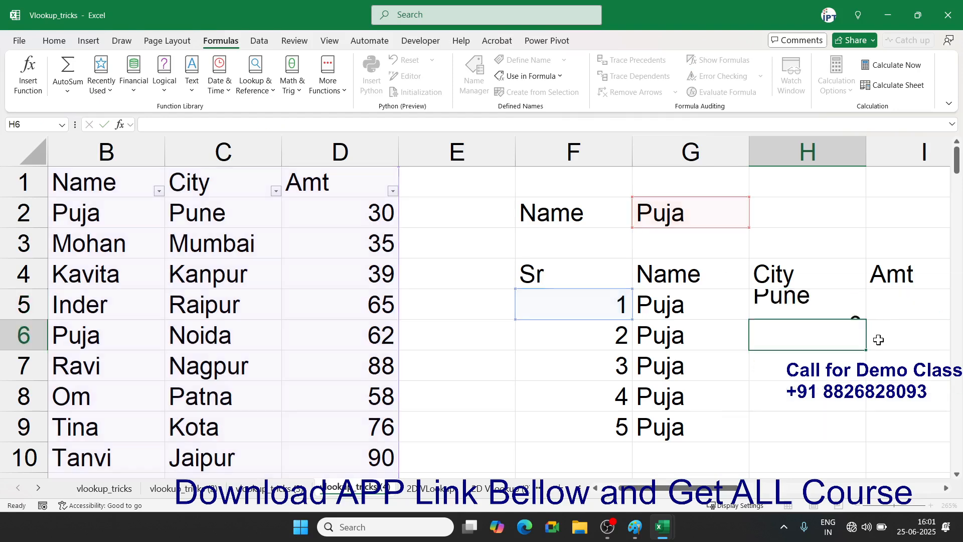
key(Right)
key(Right)
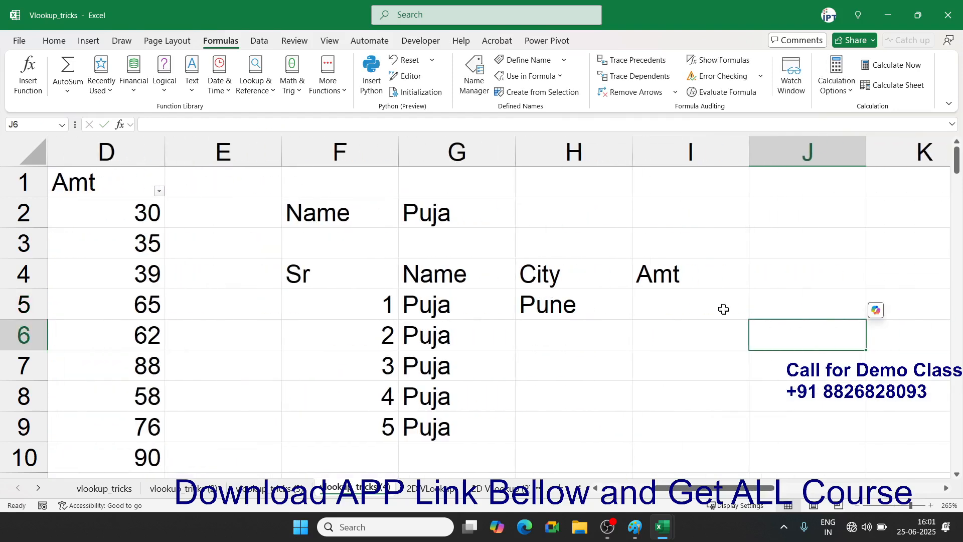
key(Left)
key(Left)
key(Up)
- Wrap H5's City lookup in IFERROR(...,"") and fill it down column H
double_click(559, 301)
key(Left)
key(Left)
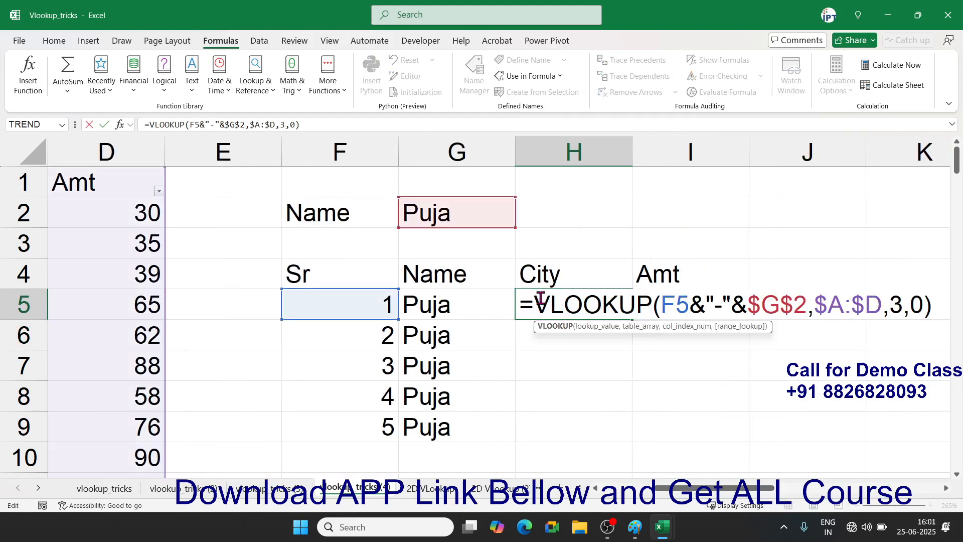
text(if)
key(Down)
key(Tab)
click(650, 336)
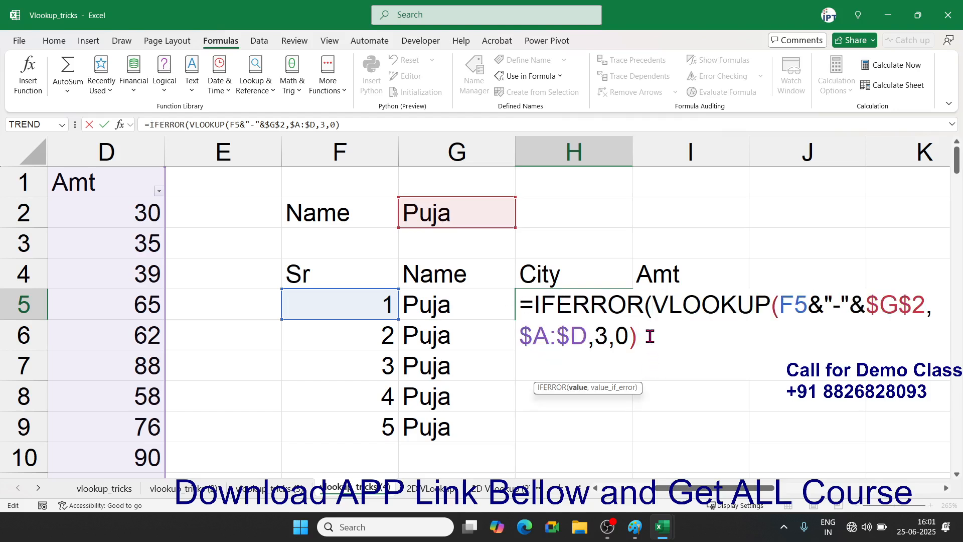
text(,""))
key(Return)
key(Up)
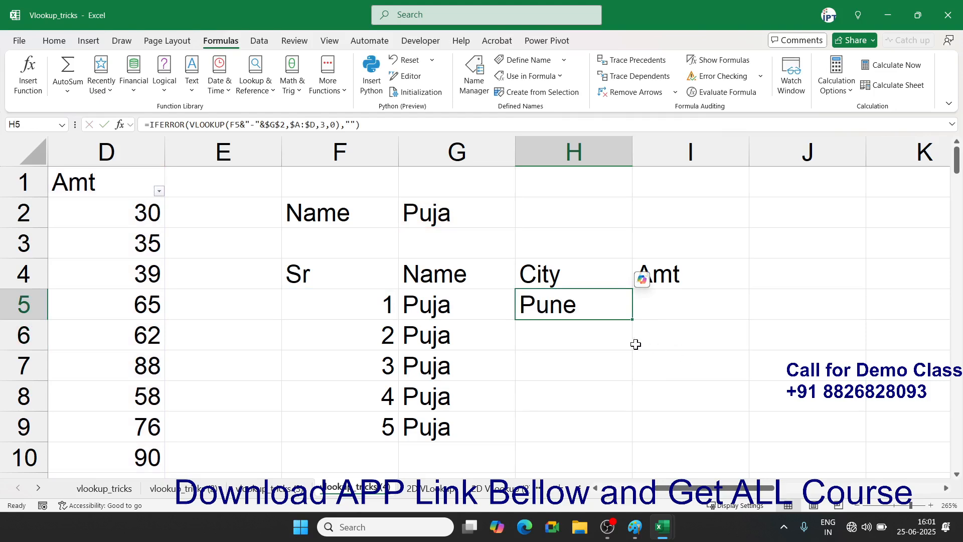
double_click(634, 320)
scroll(633, 321, down, 1)
scroll(633, 322, up, 1)
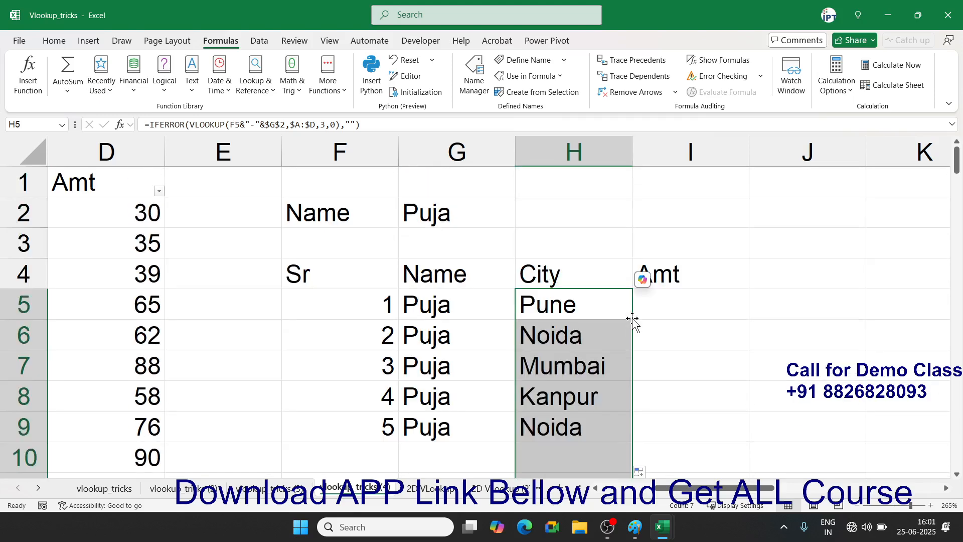
- Enter =VLOOKUP(F5&"-"&G2,A:D,4,0) in I5 and fill it down to row 9
click(669, 300)
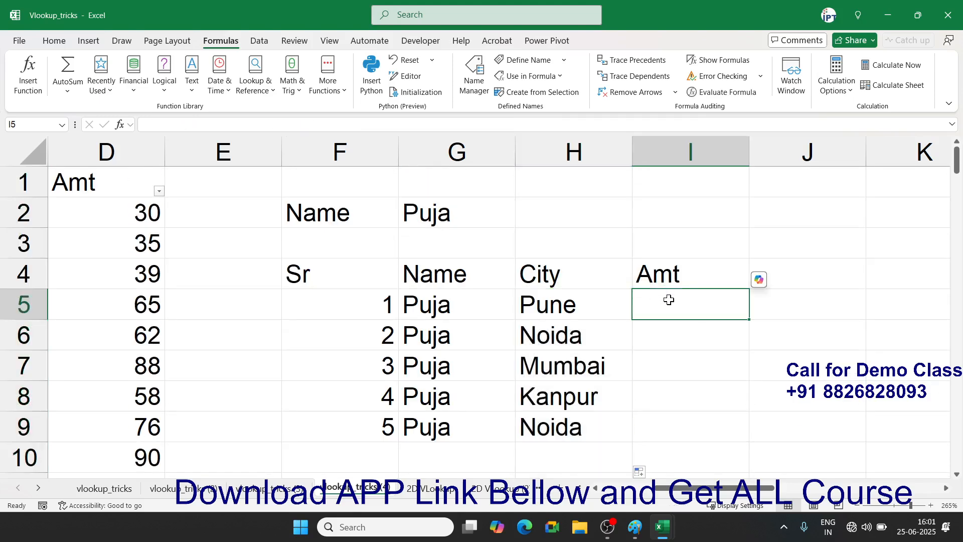
text(=vl)
key(Tab)
key(Left)
key(Left)
key(Left)
text(&)
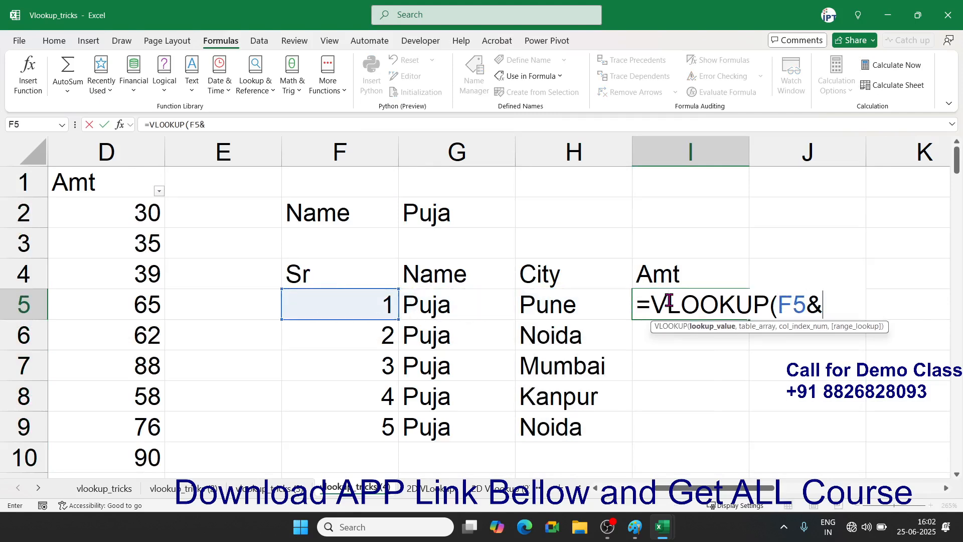
text("-"&)
click(463, 211)
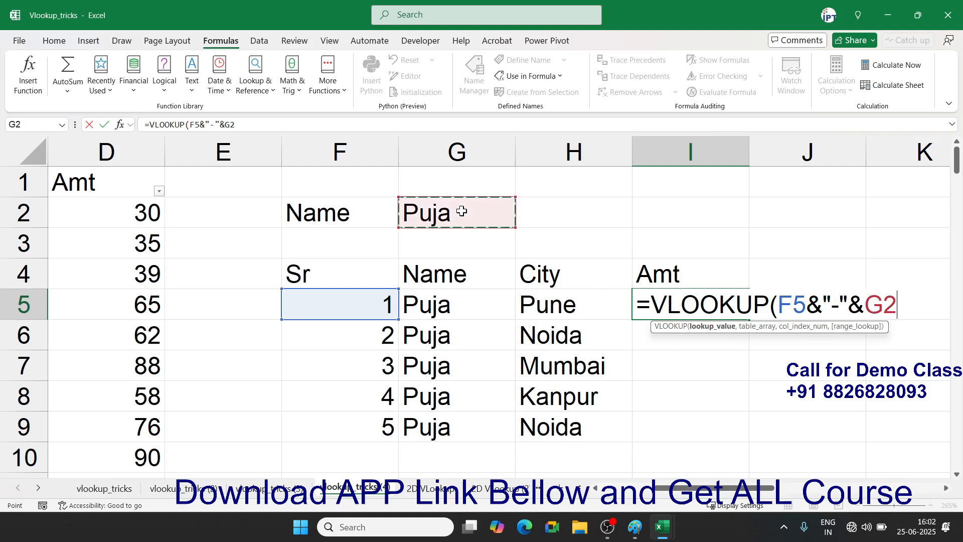
text(,)
drag(758, 487, 708, 487)
drag(121, 166, 448, 168)
text(,)
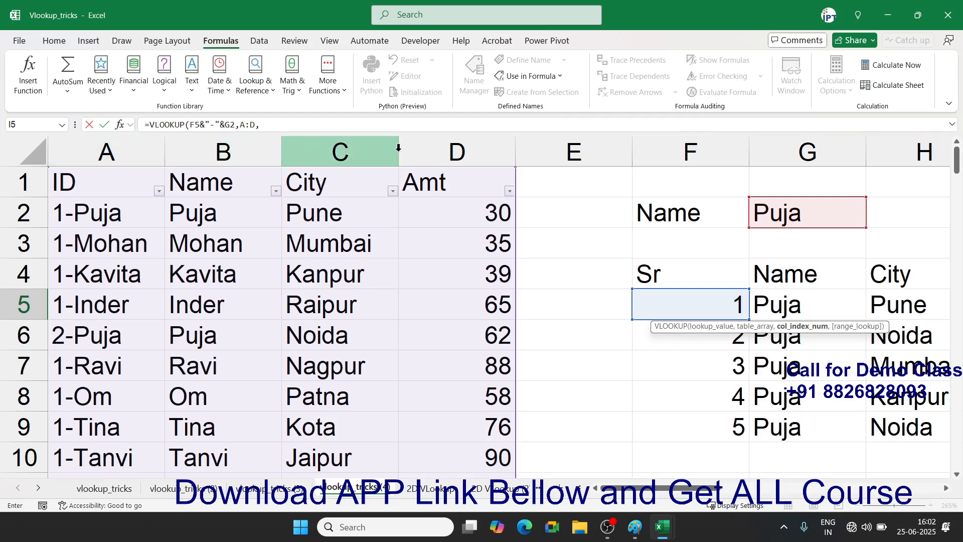
text(4,0)
key(Return)
key(Up)
drag(866, 319, 860, 409)
mouse_move(859, 433)
mouse_down()
mouse_move(857, 463)
mouse_move(857, 434)
mouse_up()
- Make G2 absolute in I5's formula and wrap it in IFERROR with a blank result
click(824, 283)
click(823, 303)
double_click(823, 303)
click(814, 331)
key(F4)
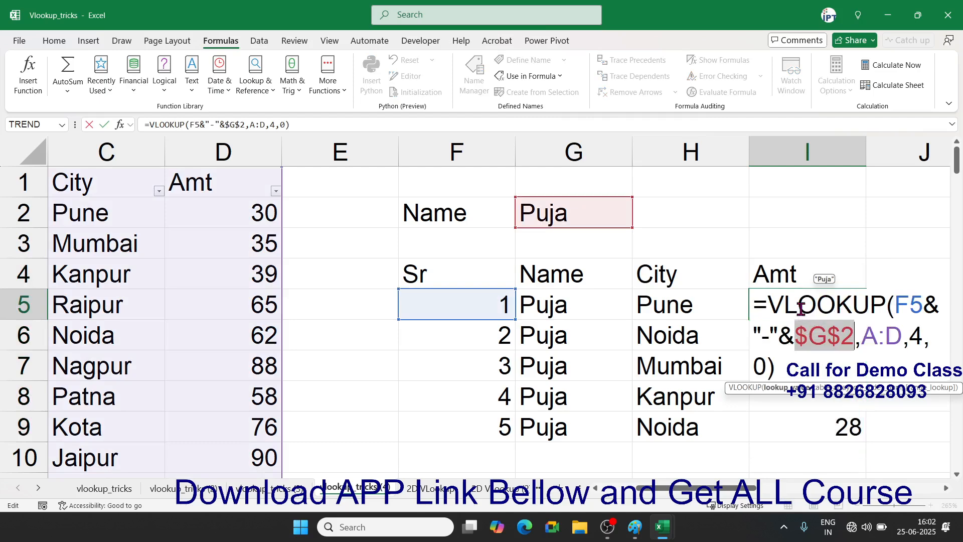
click(768, 303)
text(ife)
key(Tab)
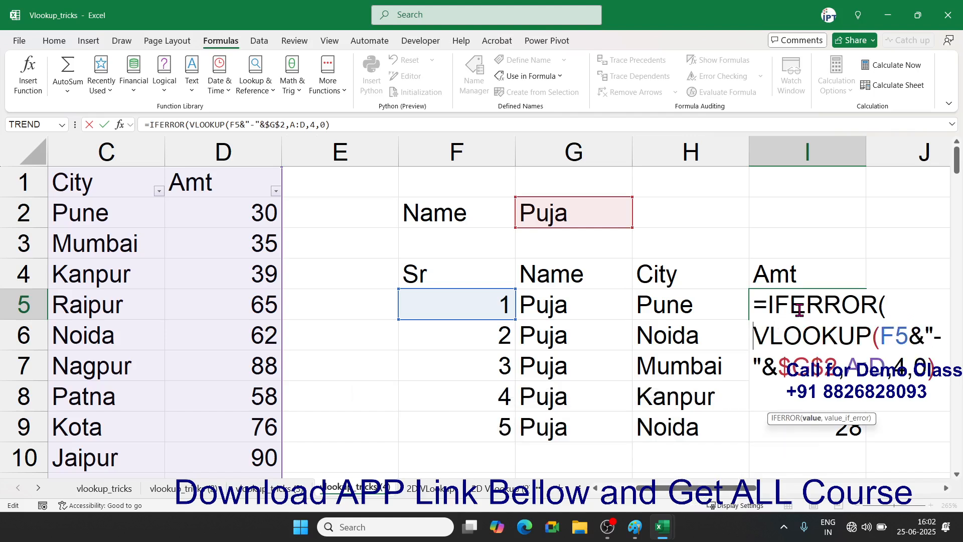
click(390, 124)
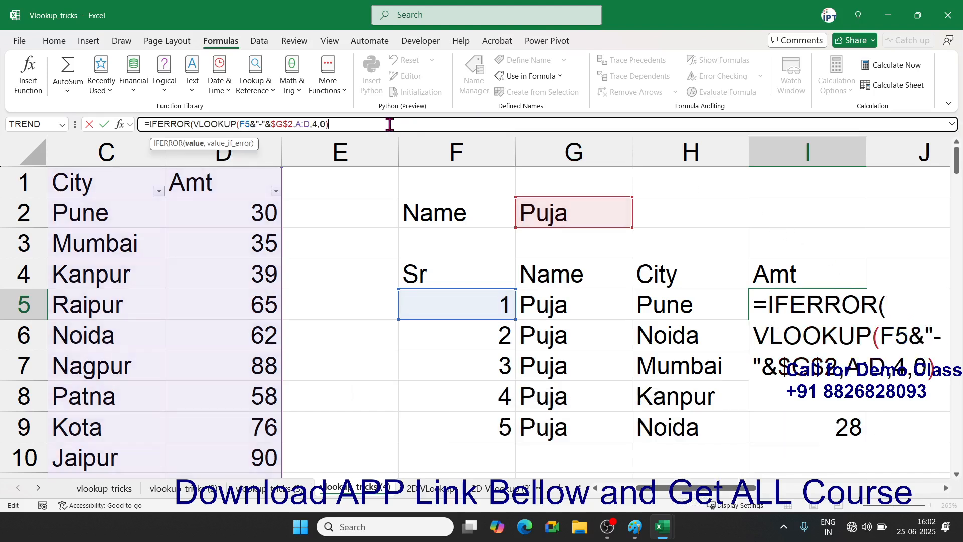
text(,)
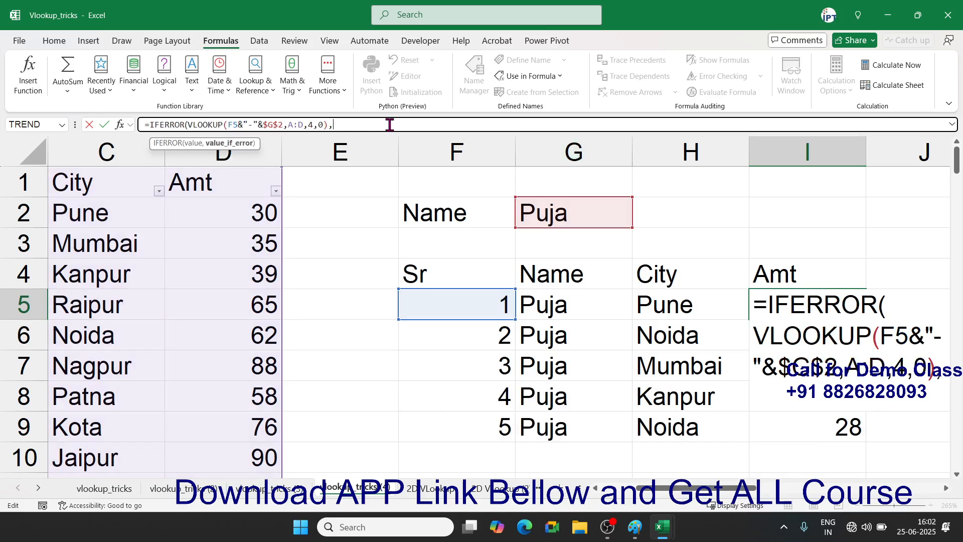
text(""))
key(Return)
key(Up)
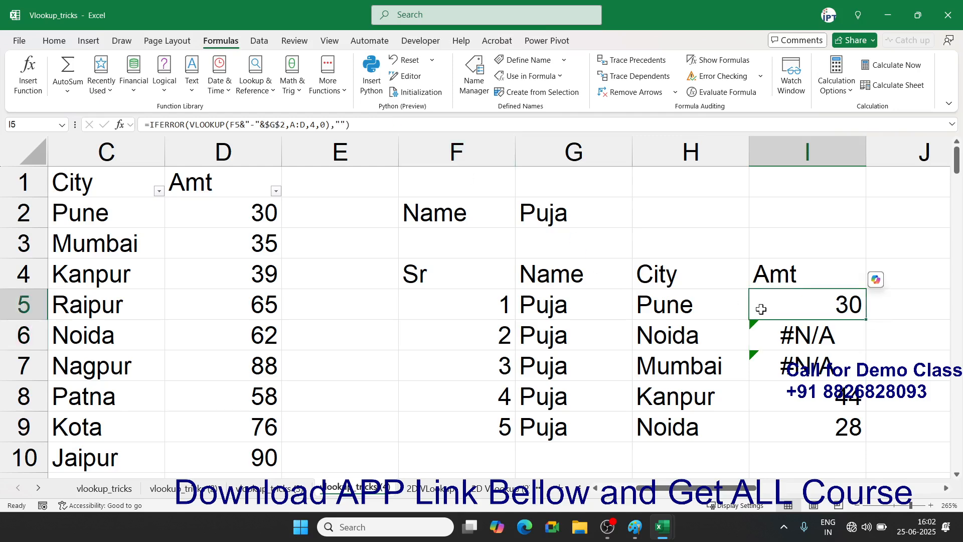
- Fill the corrected IFERROR VLOOKUP formula down column I to row 13
click(870, 314)
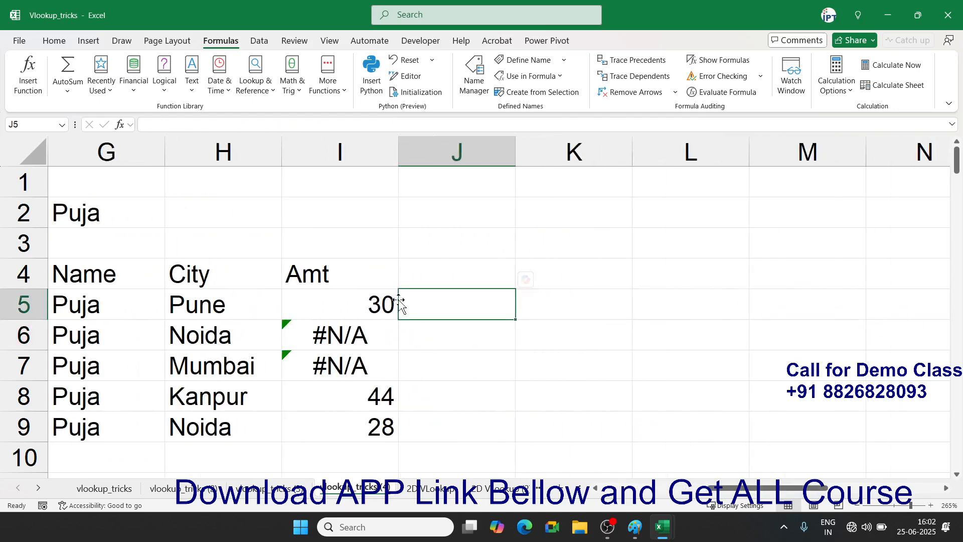
click(395, 302)
double_click(400, 319)
scroll(396, 286, down, 3)
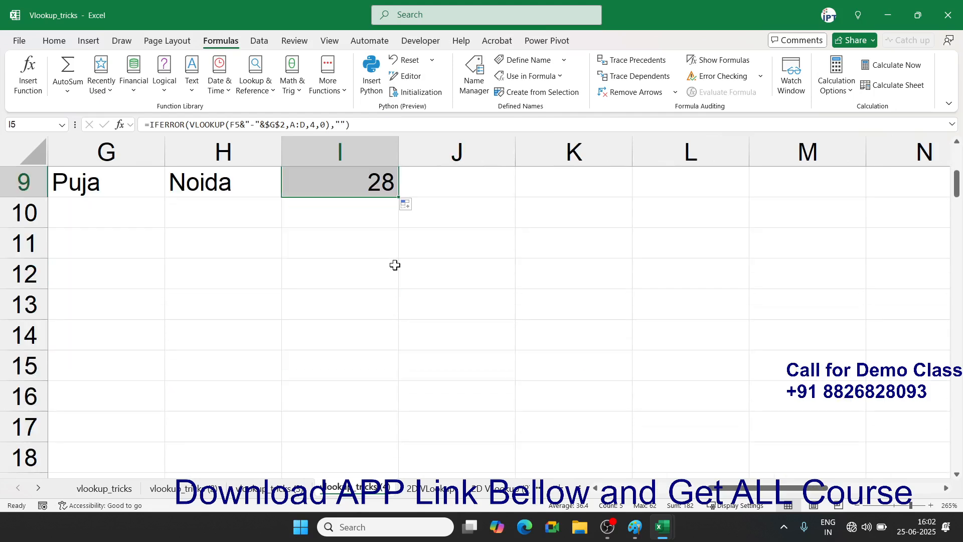
drag(399, 198, 392, 329)
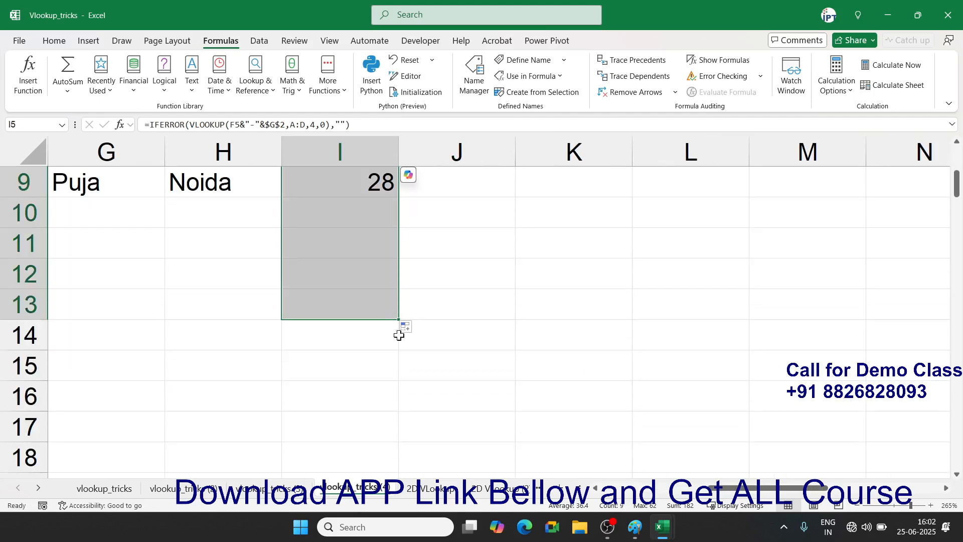
scroll(415, 322, up, 3)
drag(751, 490, 719, 495)
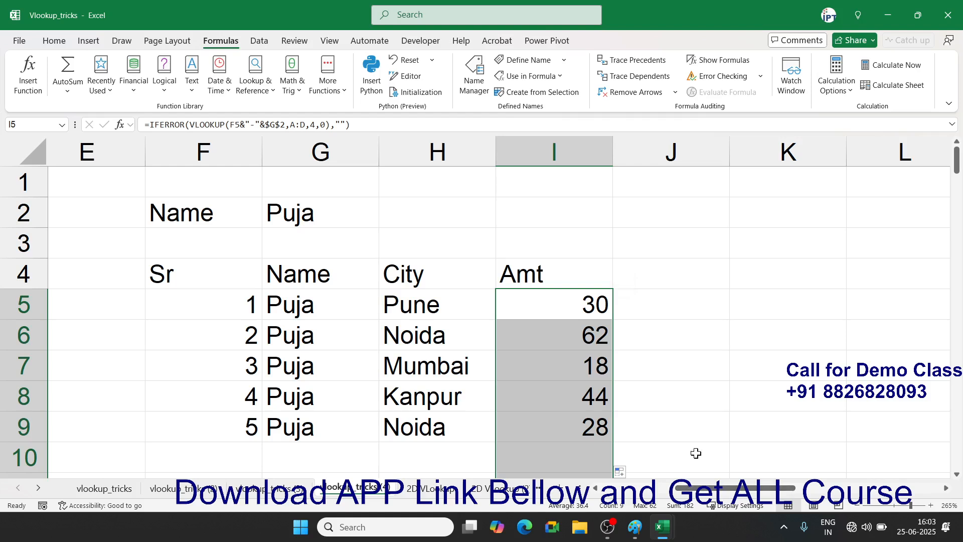
click(552, 217)
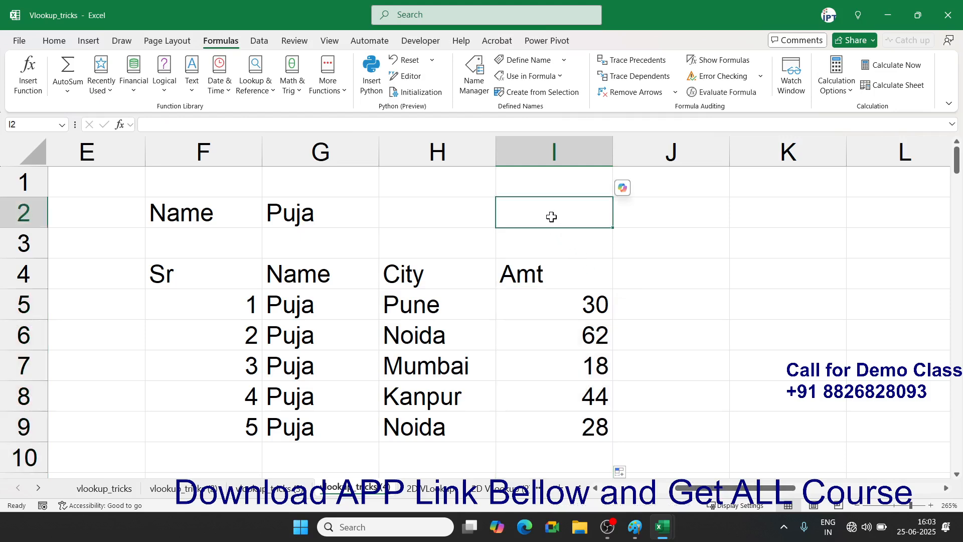
key(Tab)
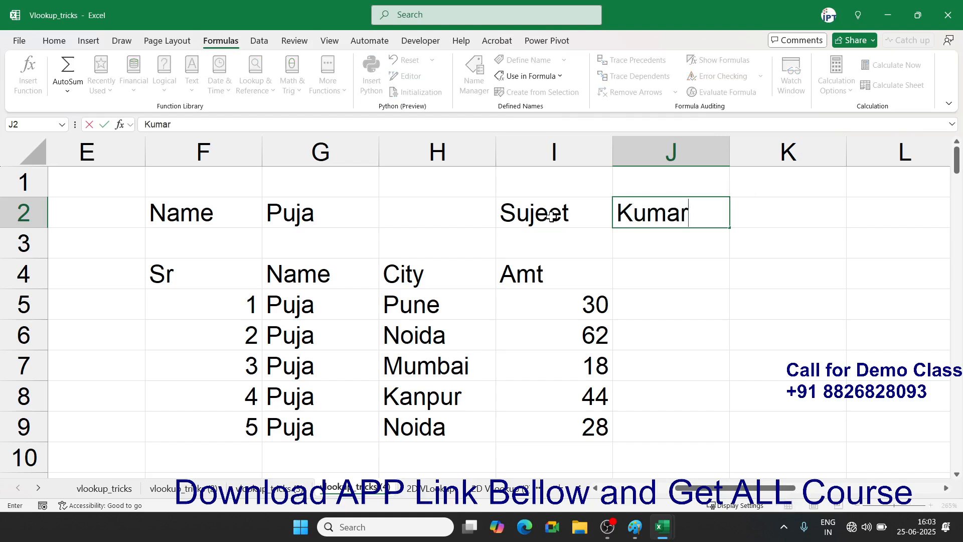
key(Tab)
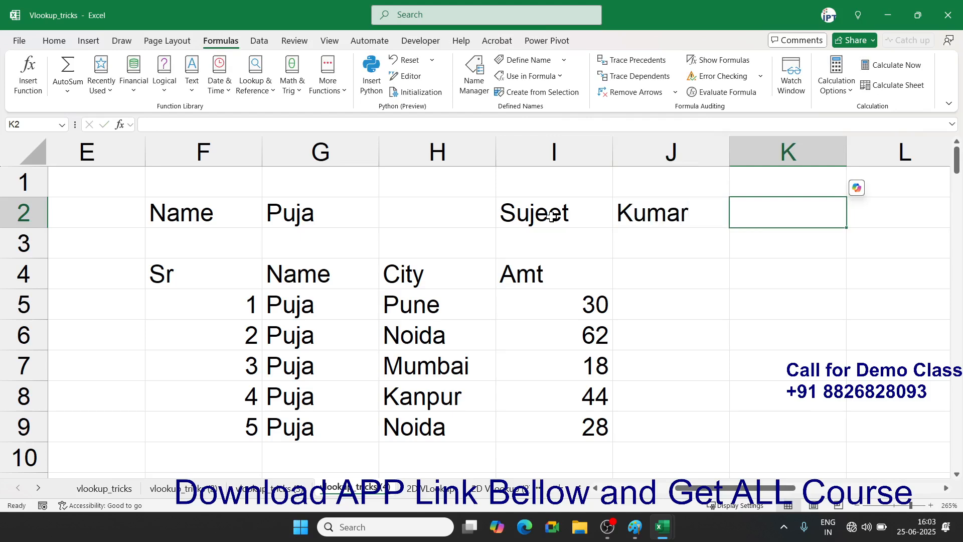
text(=)
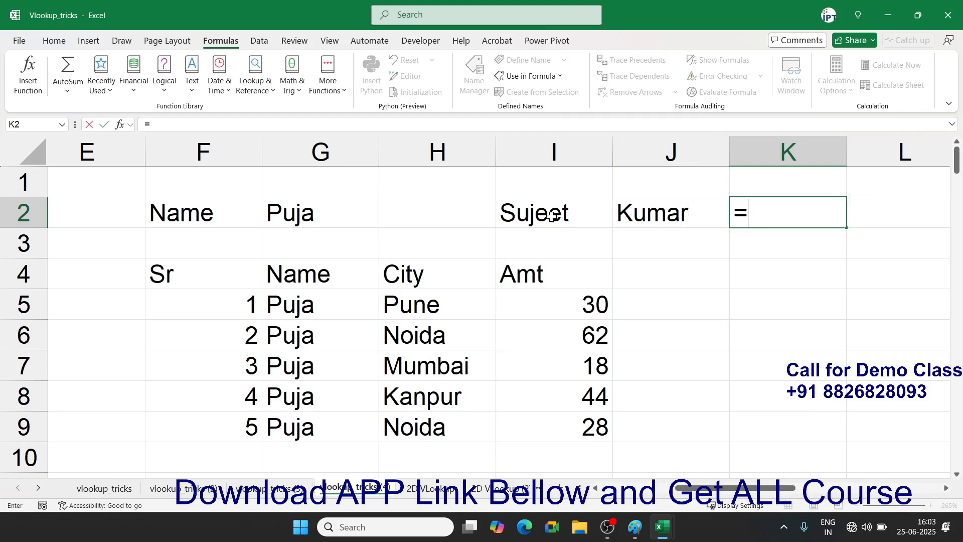
key(Left)
key(Left)
text(&)
key(Left)
key(Return)
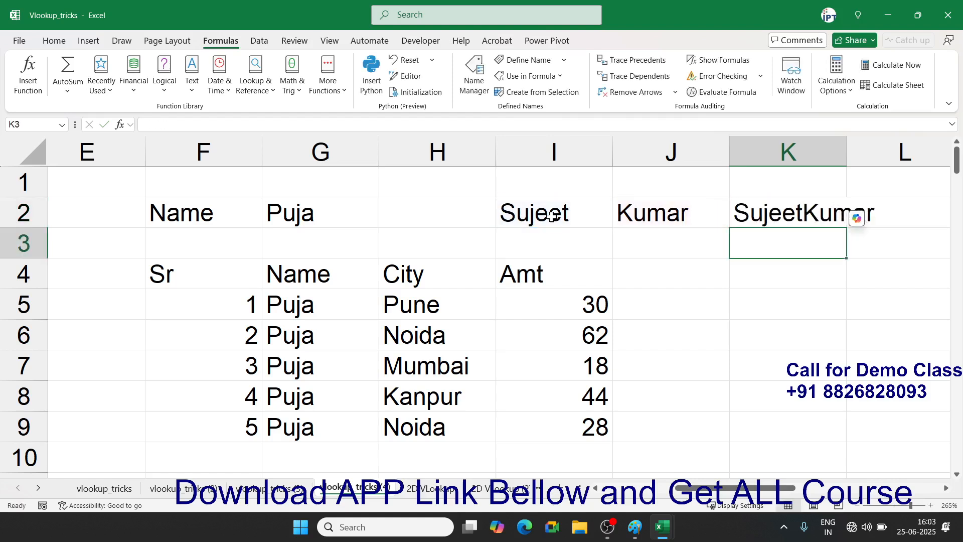
key(Up)
key(Up)
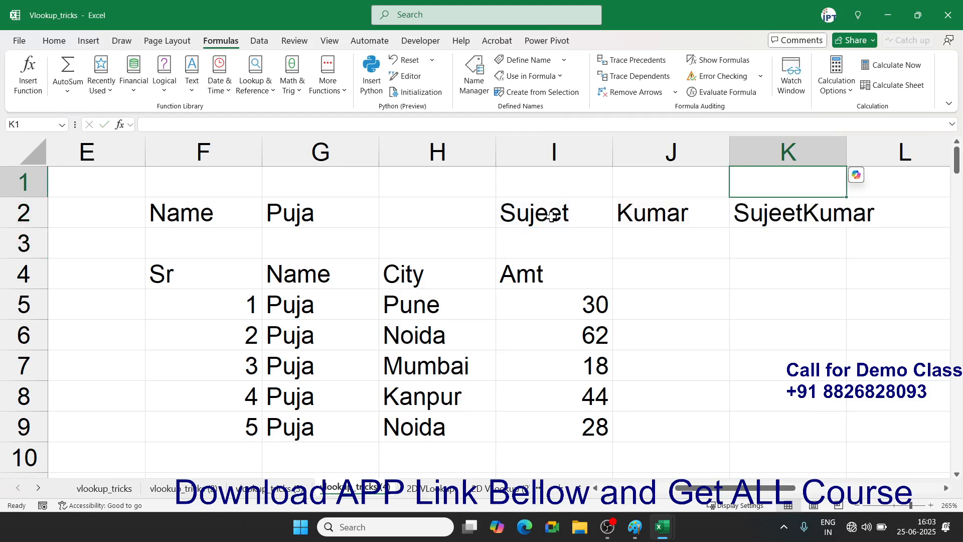
key(Down)
key(shift+Left)
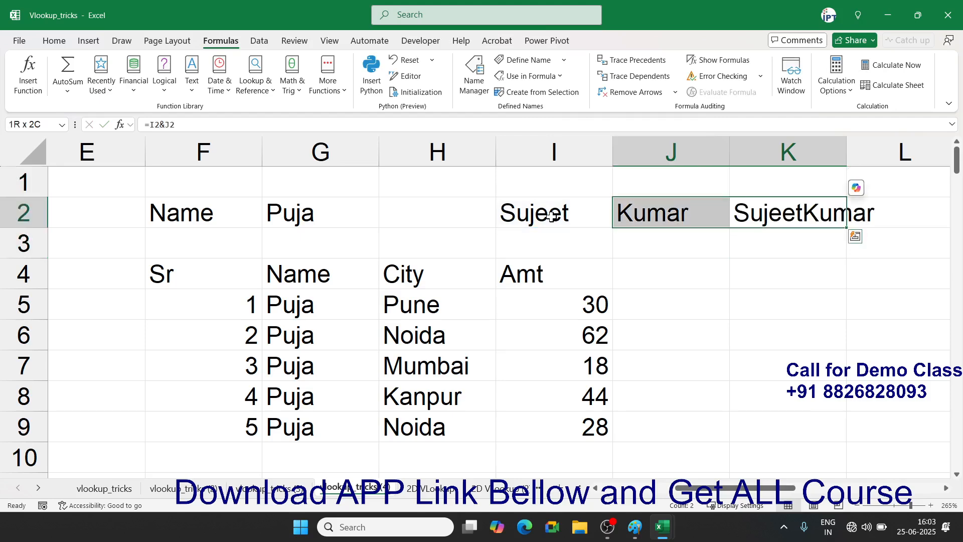
key(shift+Left)
key(Delete)
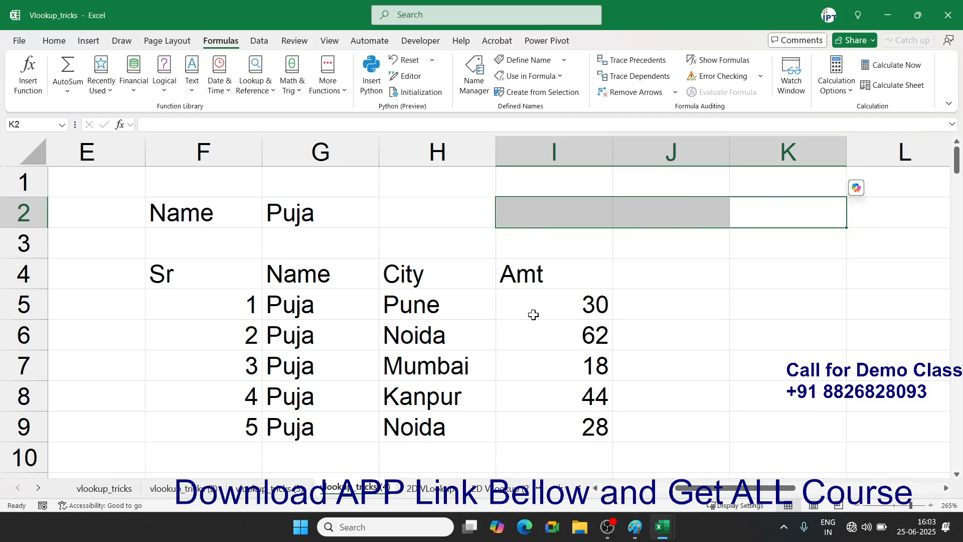
click(534, 312)
- Enter serial numbers 6 through 12 in column F starting at F10
scroll(482, 331, down, 2)
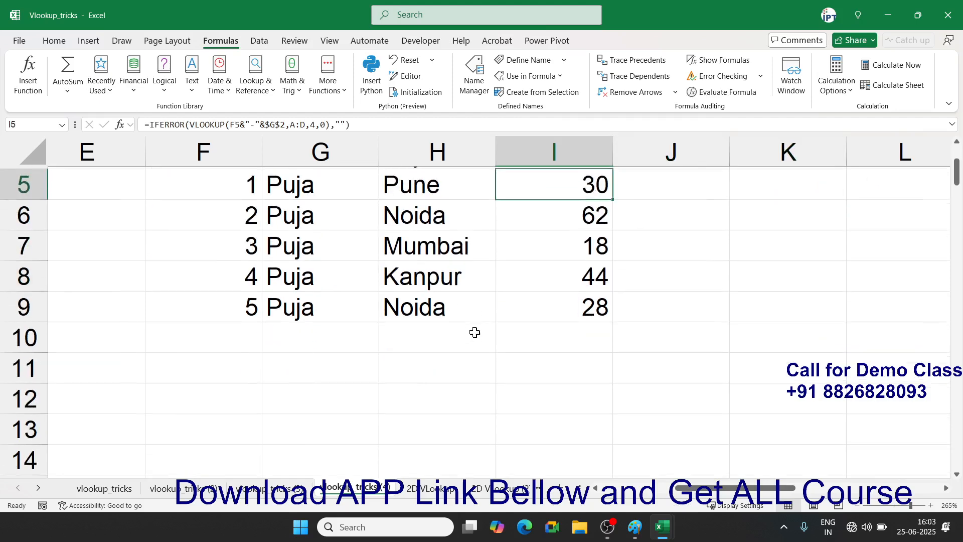
click(241, 329)
text(6)
key(Return)
text(7)
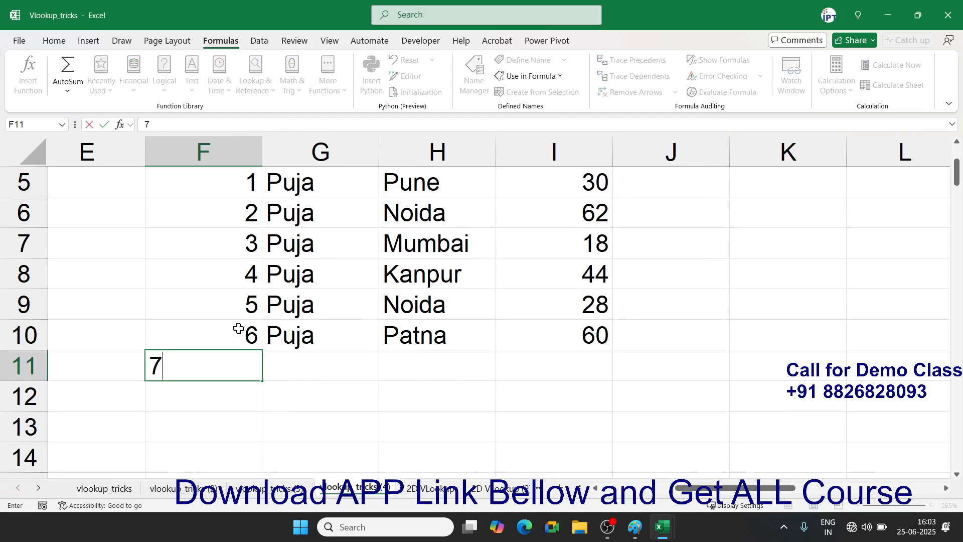
key(Return)
text(8)
key(Return)
text(9)
key(Return)
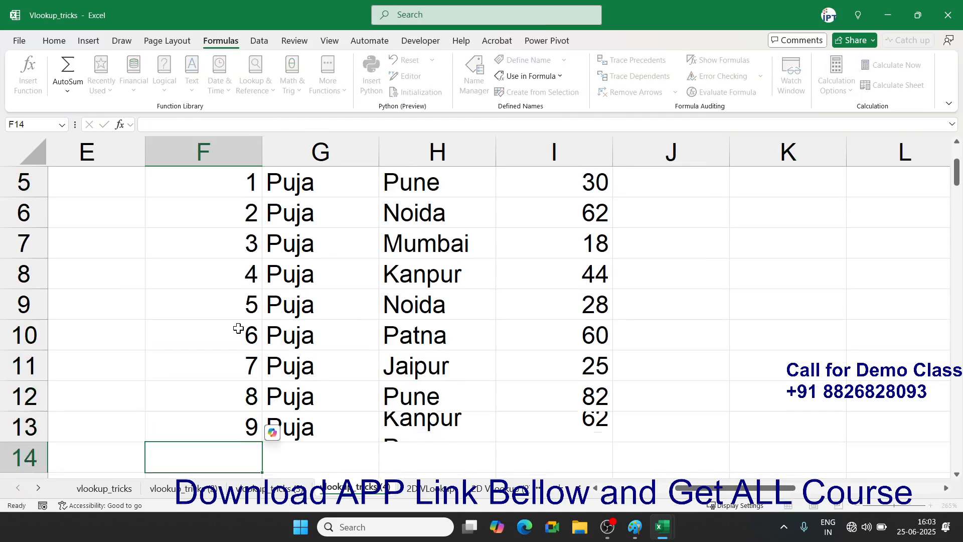
text(10)
key(Return)
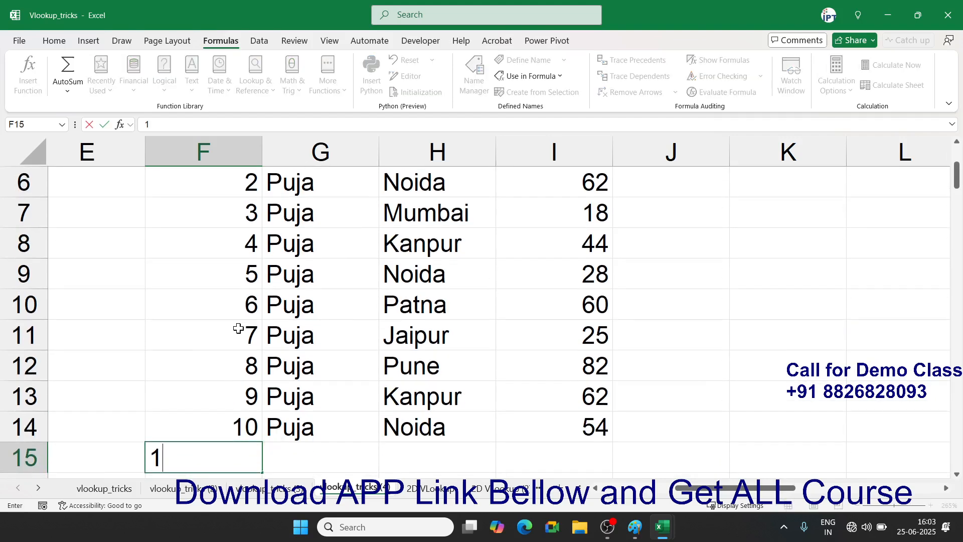
text(11)
key(Return)
text(12)
key(Return)
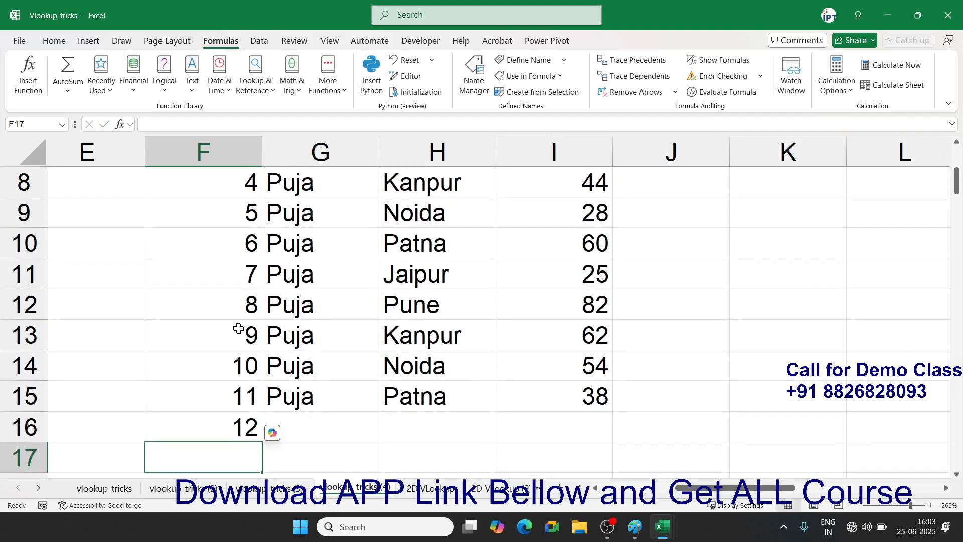
- Change the lookup name in G2 to OM and review the nine Om results
scroll(323, 301, up, 3)
click(314, 217)
text(OM)
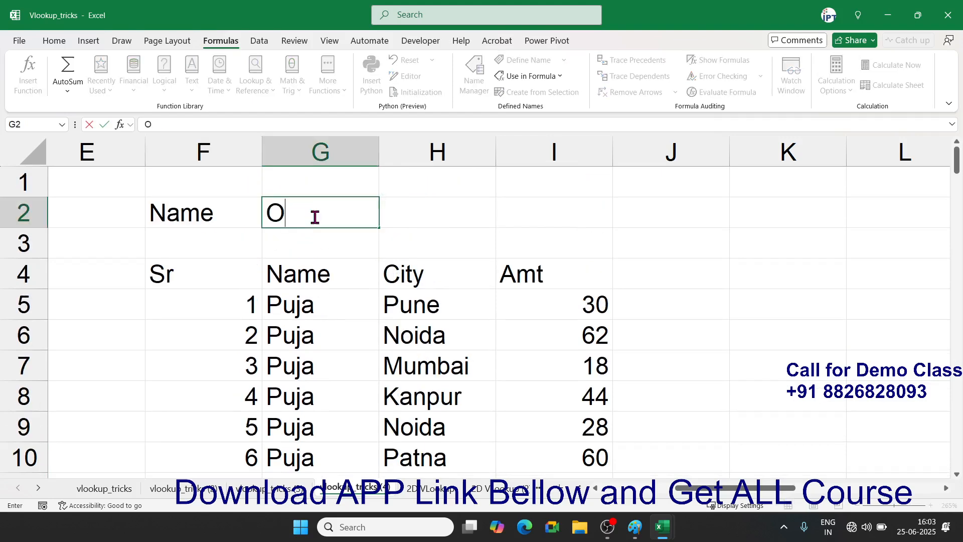
key(Return)
scroll(341, 317, down, 2)
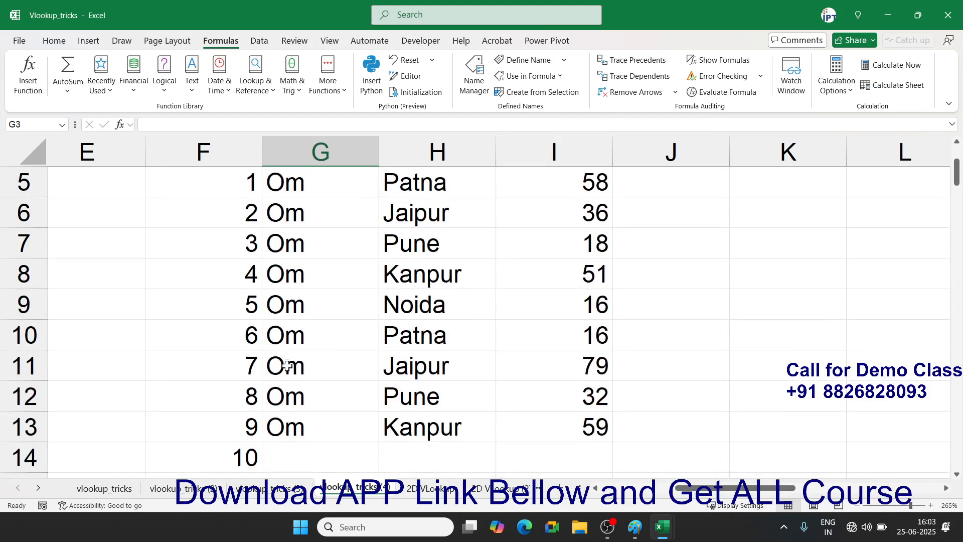
scroll(286, 360, down, 2)
click(276, 314)
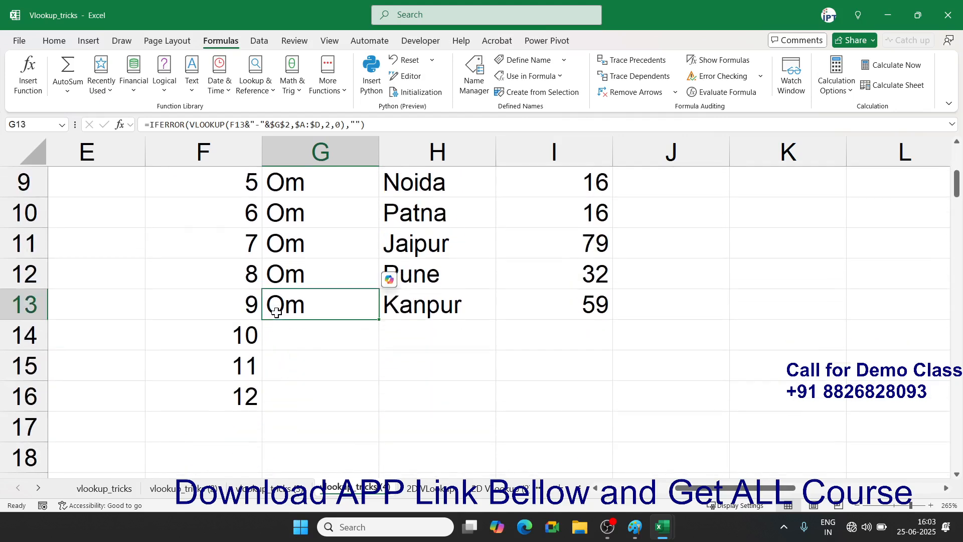
ctrl+scroll(277, 313, down, 3)
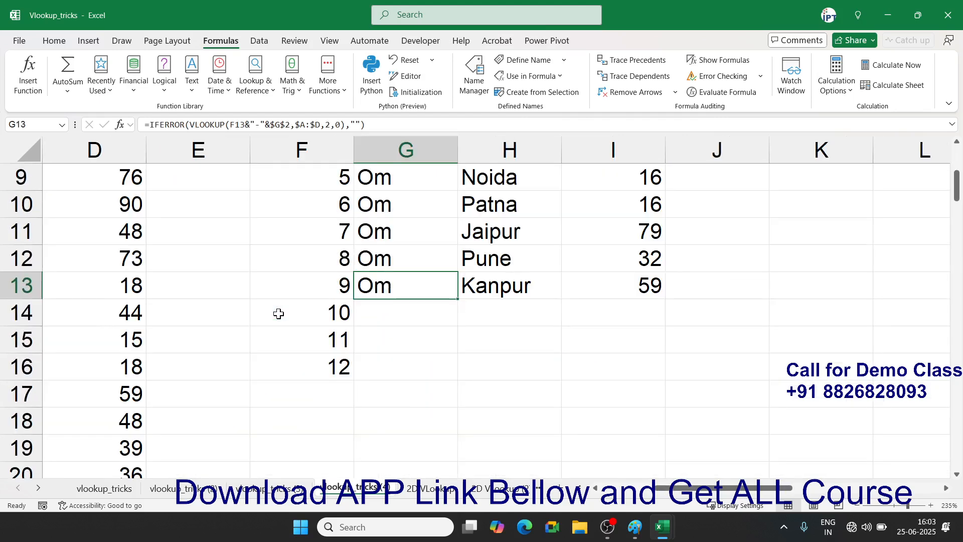
ctrl+scroll(279, 313, down, 2)
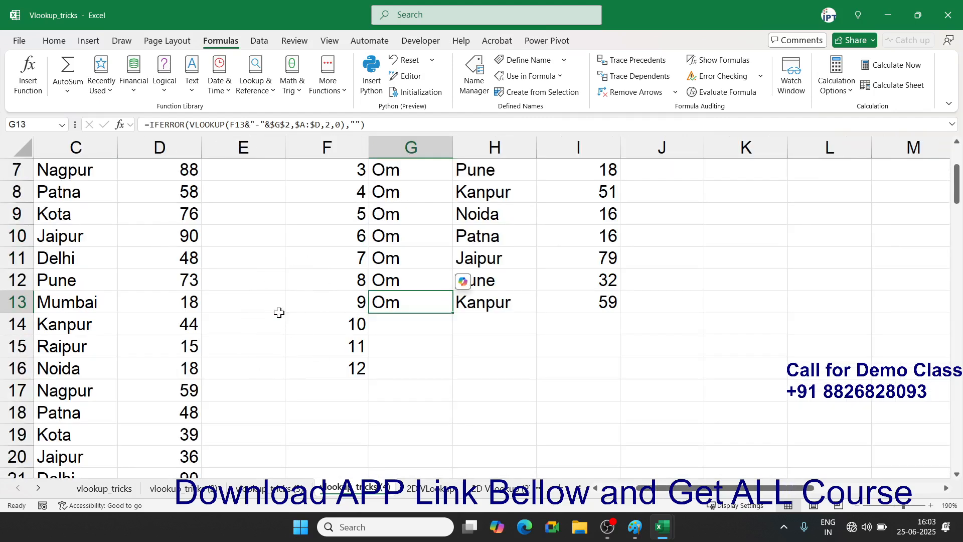
scroll(279, 313, up, 2)
scroll(378, 251, down, 2)
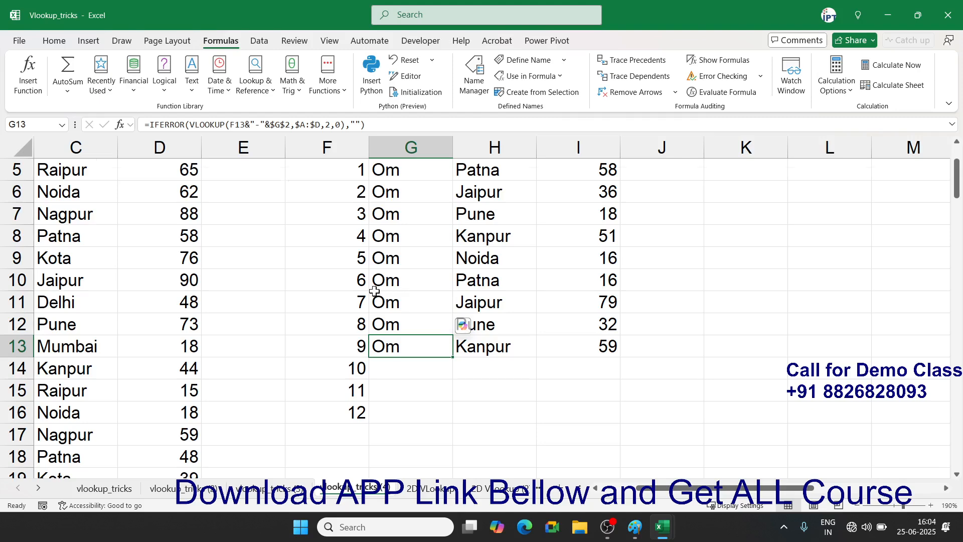
scroll(391, 293, up, 2)
- Enter =COUNTIF(B:B,G2) in H2, which returns 9 for OM
click(473, 188)
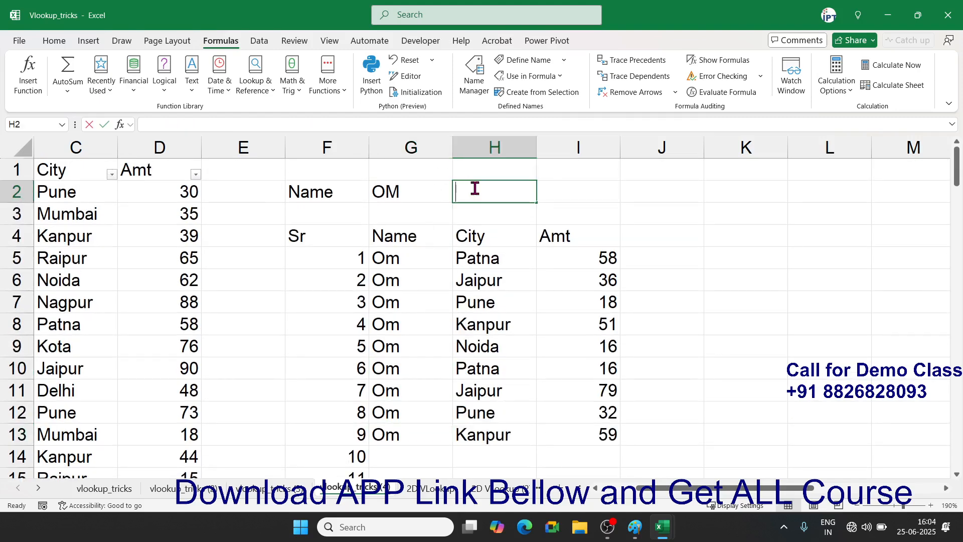
text(=coun)
key(Down)
key(Down)
key(Down)
key(Tab)
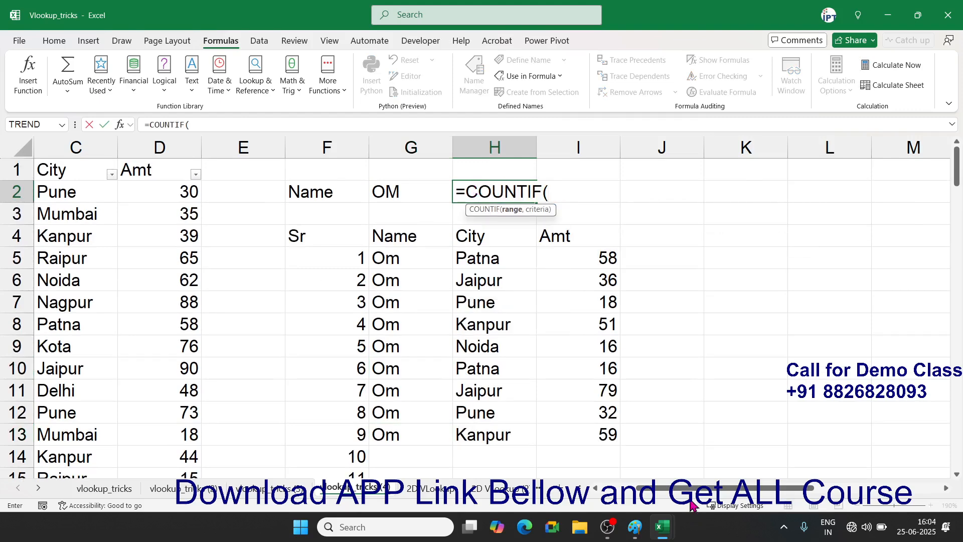
scroll(691, 503, left, 2)
click(161, 148)
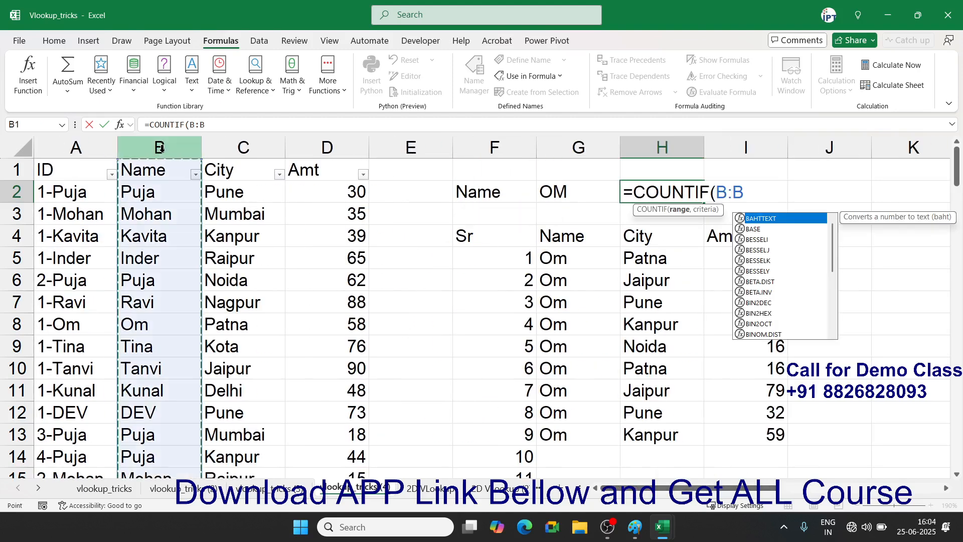
text(,)
click(558, 189)
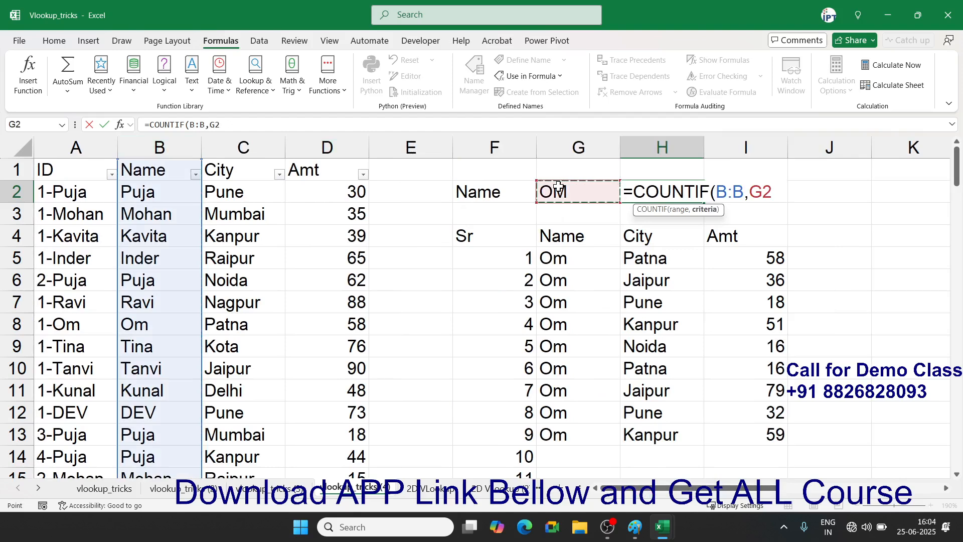
key(Return)
key(Up)
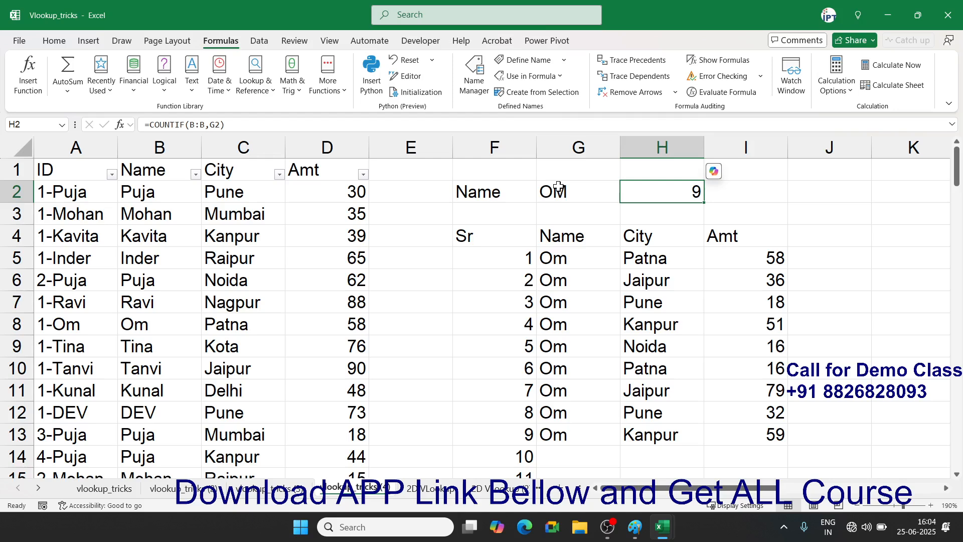
scroll(598, 303, down, 2)
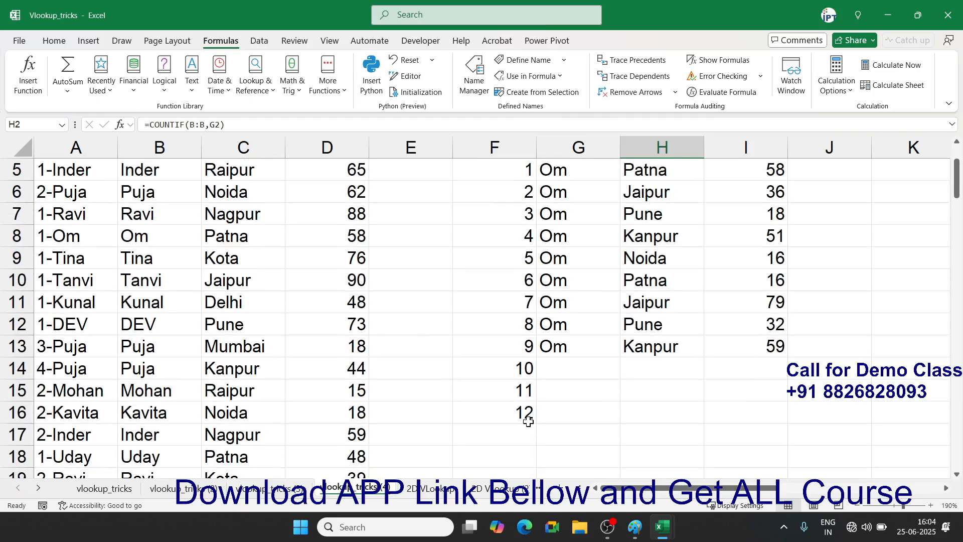
scroll(528, 421, up, 2)
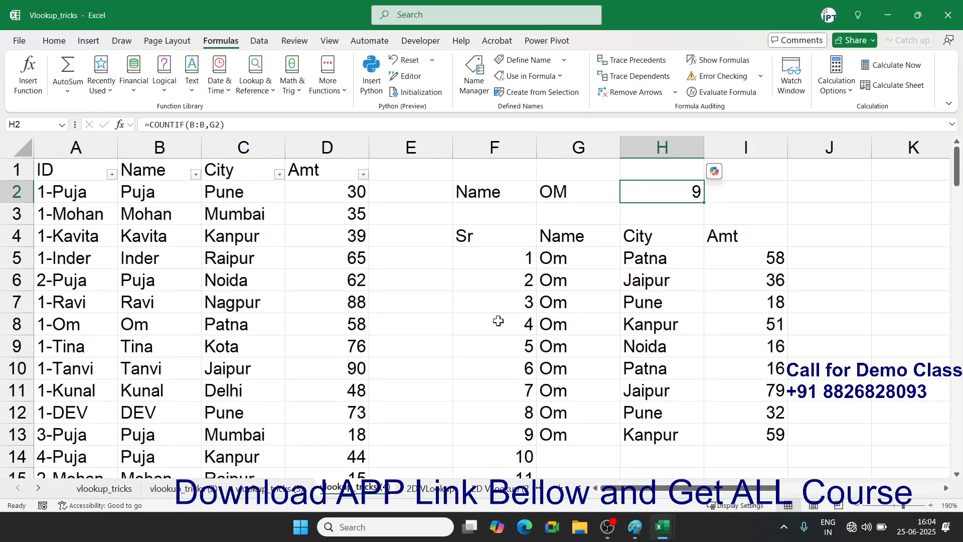
click(513, 286)
- Clear the old serial numbers and enter =IF(F5+1>H2,"",F5+1) in F6
key(ctrl+shift+Down)
key(Delete)
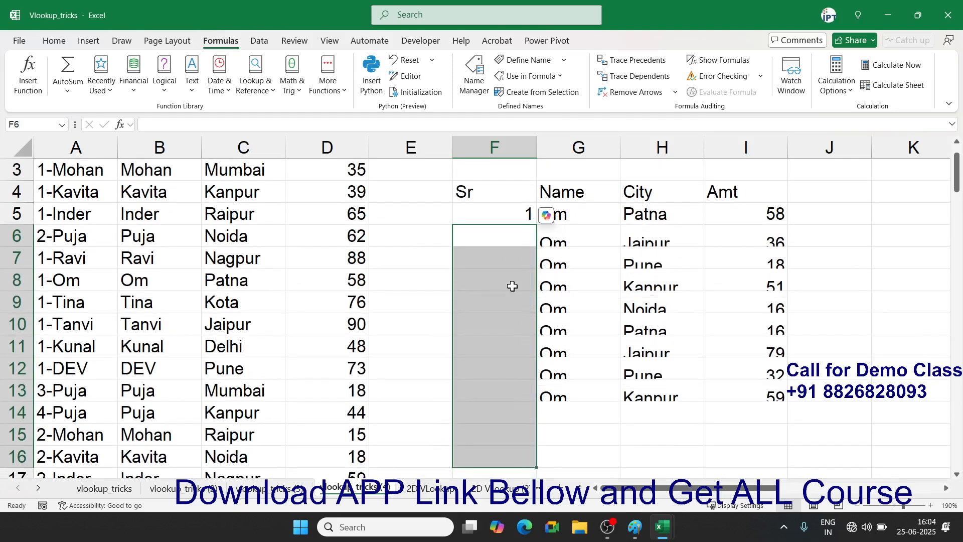
text(=IF()
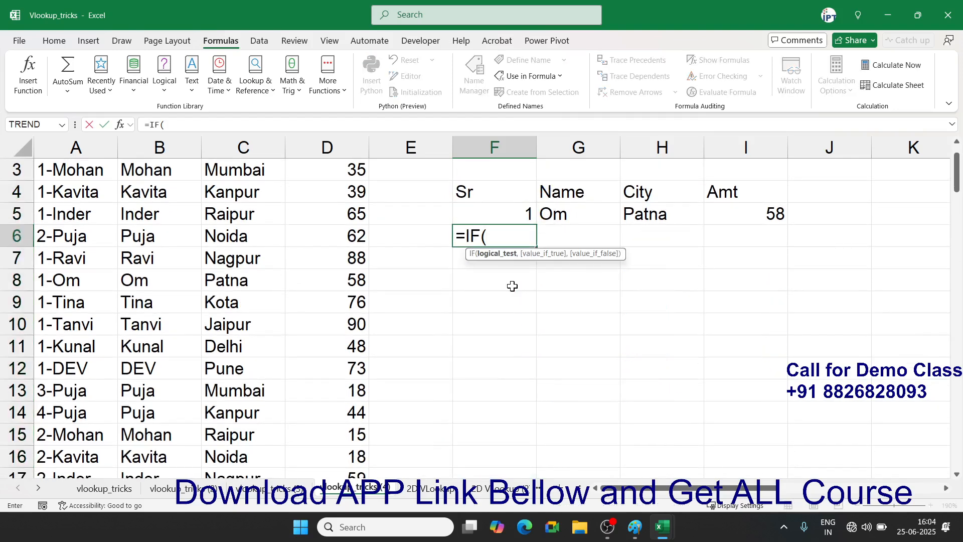
scroll(512, 286, up, 1)
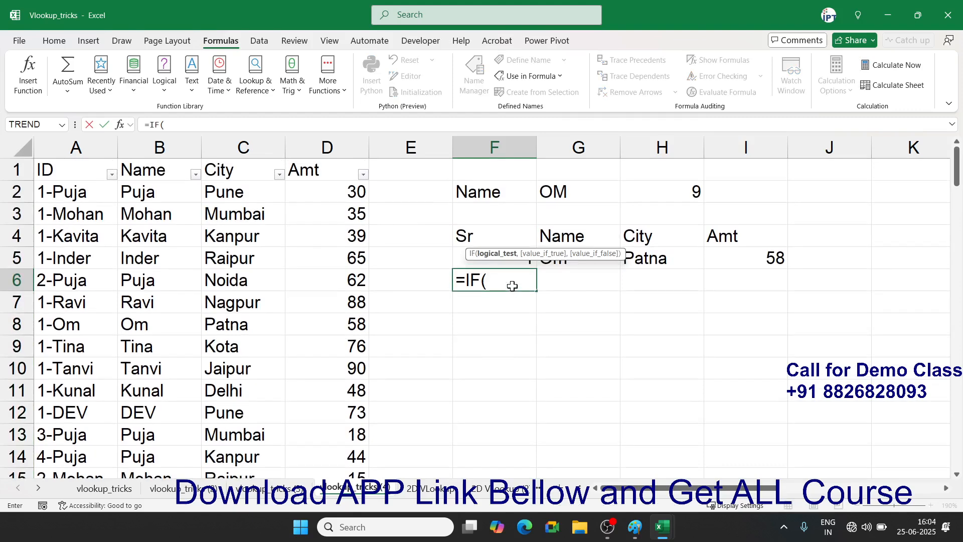
key(Up)
text(+1)
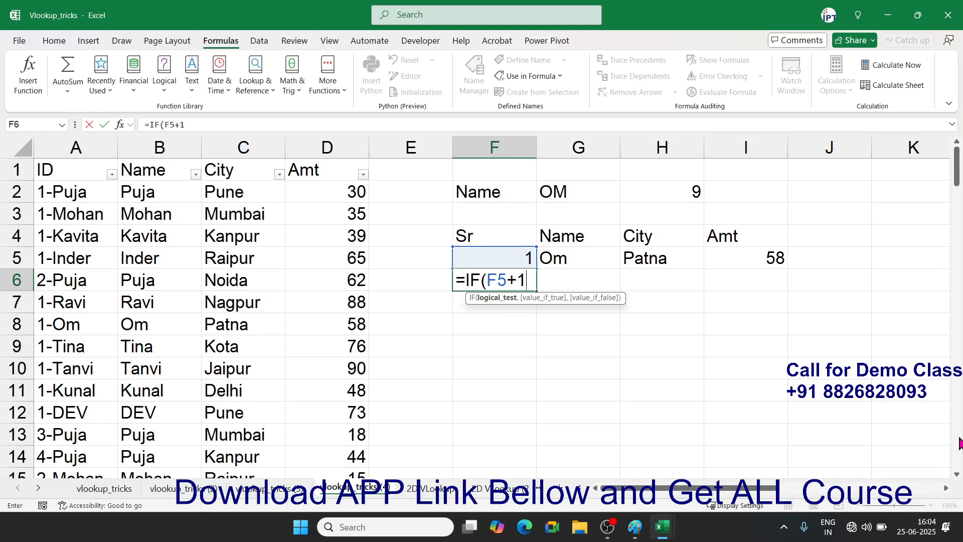
text(>)
click(651, 195)
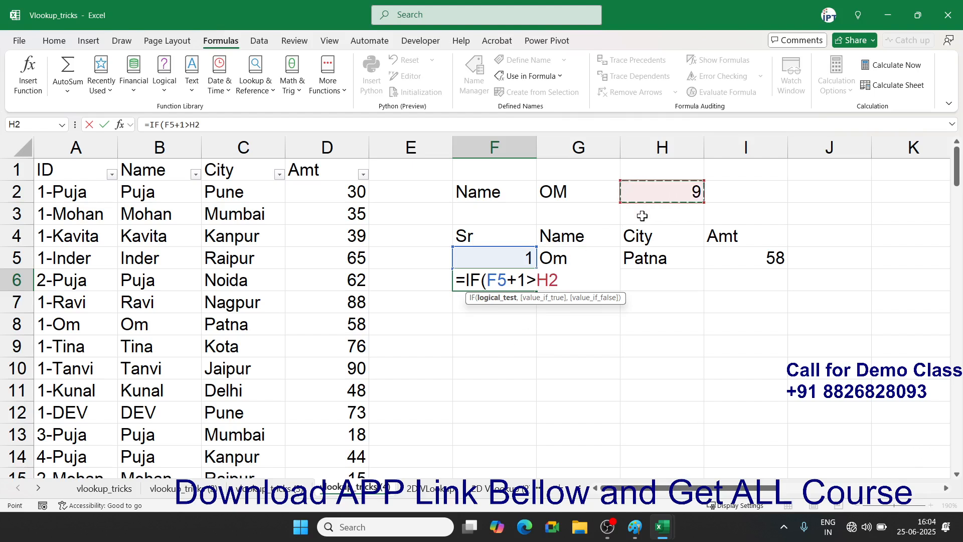
text(,)
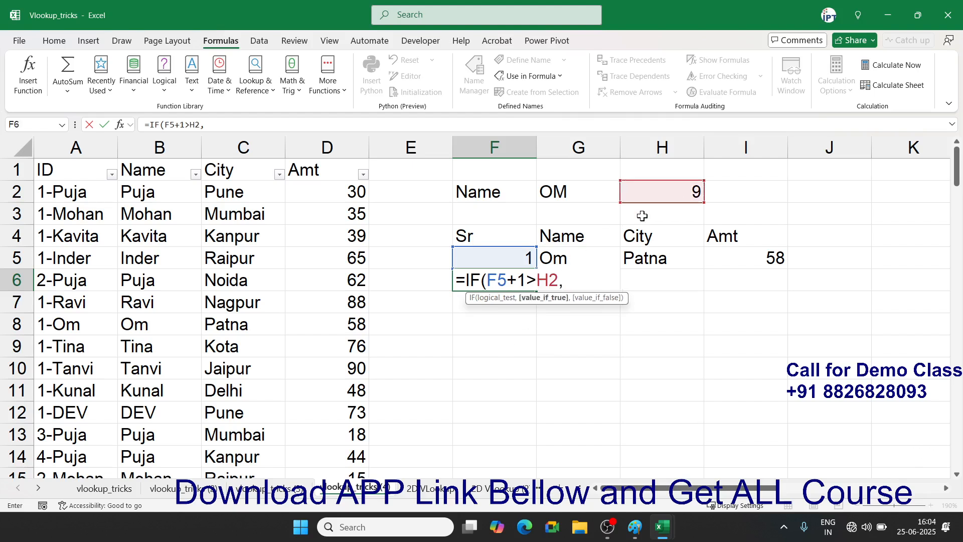
text("",)
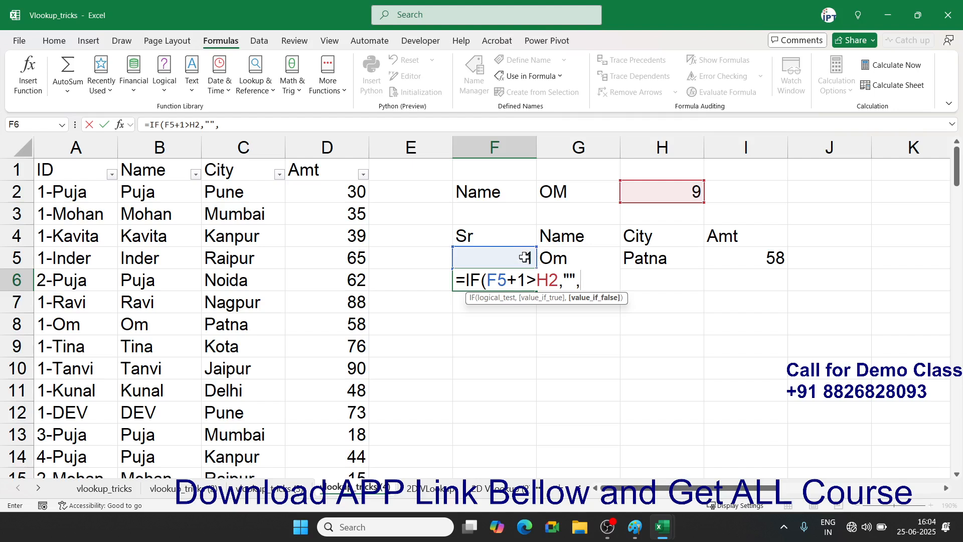
click(524, 259)
text(+1)
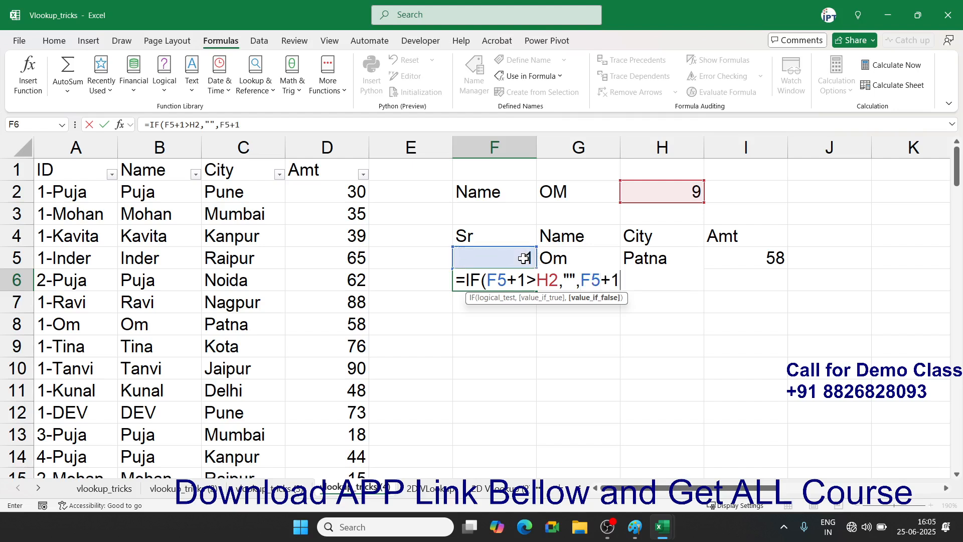
key(Return)
key(Up)
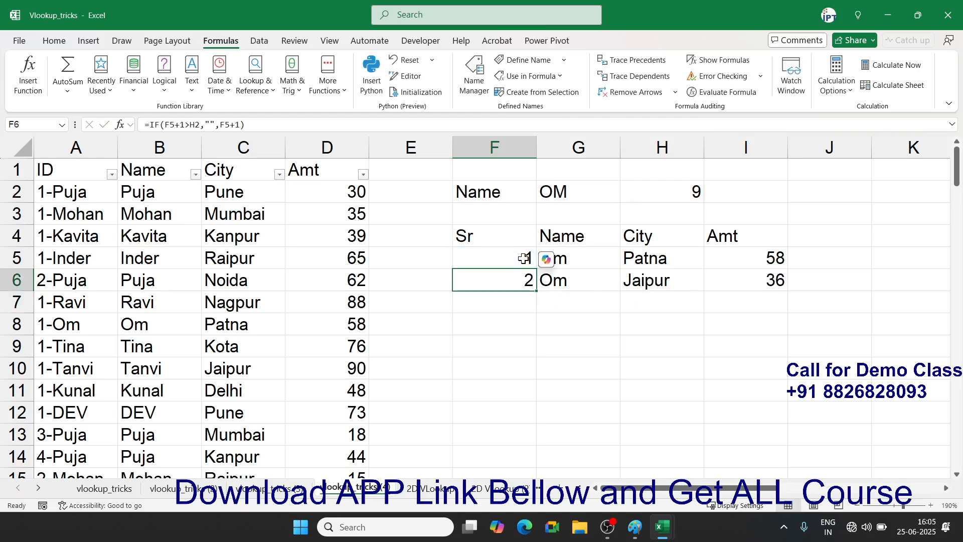
- Edit F6's formula so the H2 reference becomes absolute $H$2
double_click(497, 279)
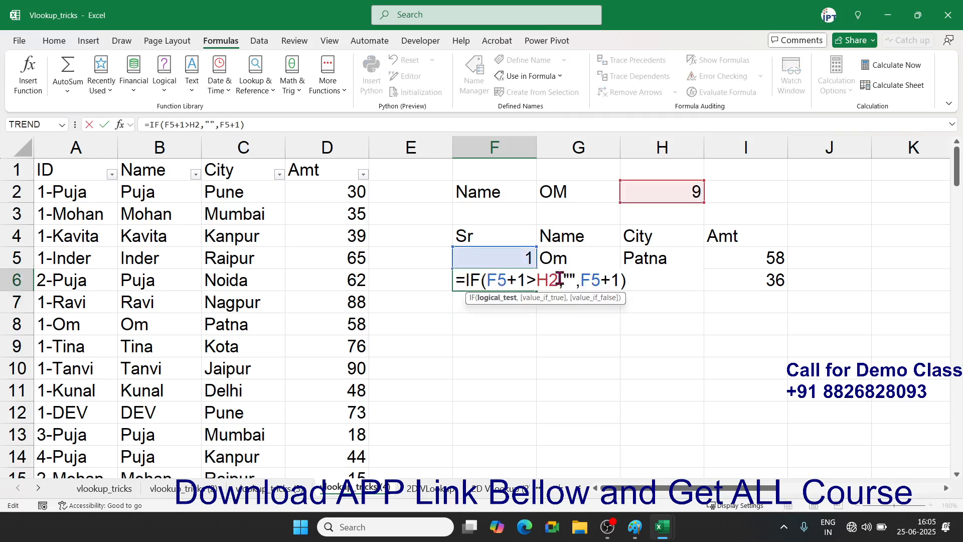
click(549, 280)
key(F4)
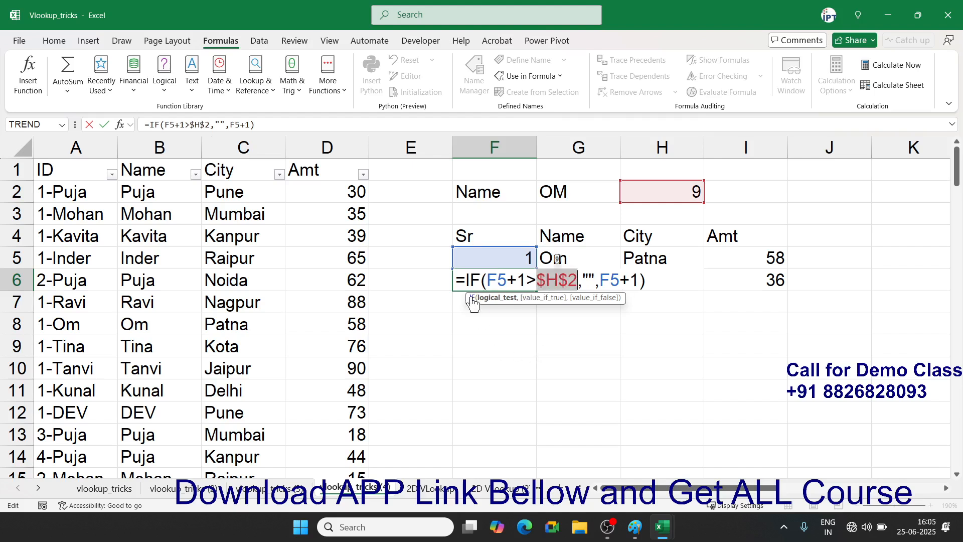
click(466, 279)
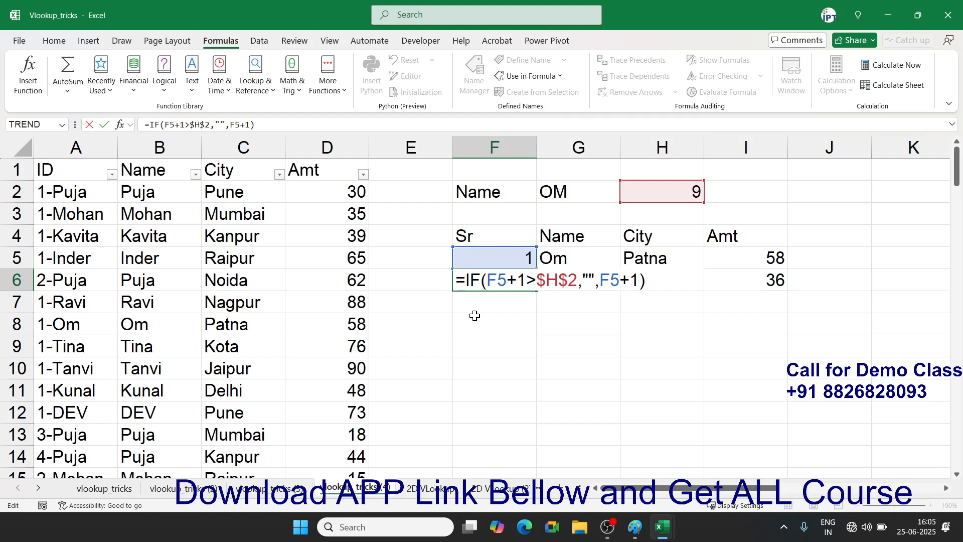
- Wrap F6's IF formula in IFERROR with a blank "" fallback
text(IF)
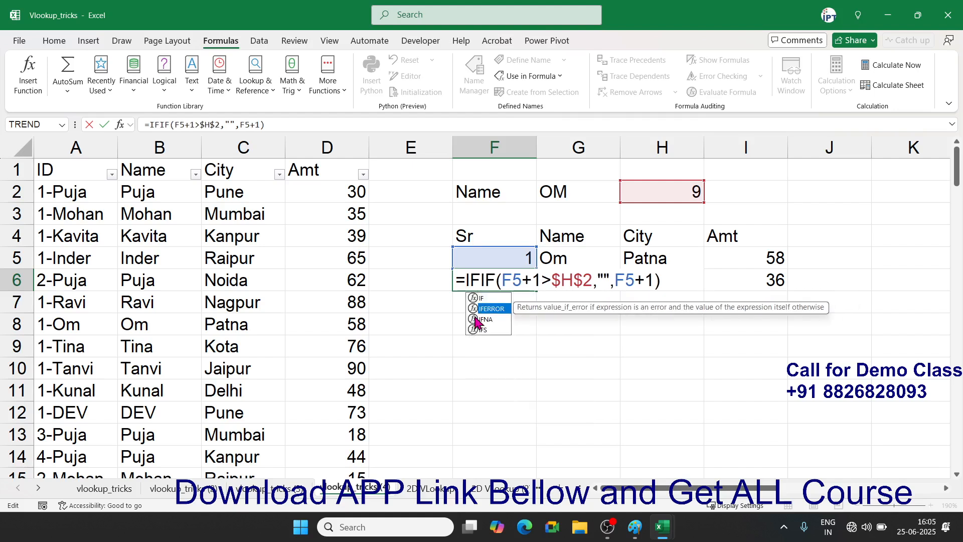
key(BackSpace)
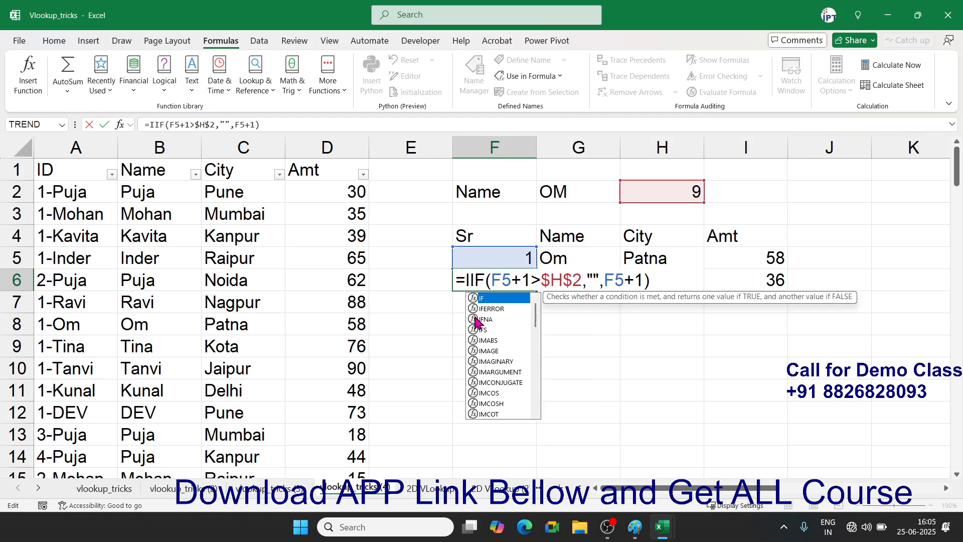
click(492, 309)
double_click(491, 308)
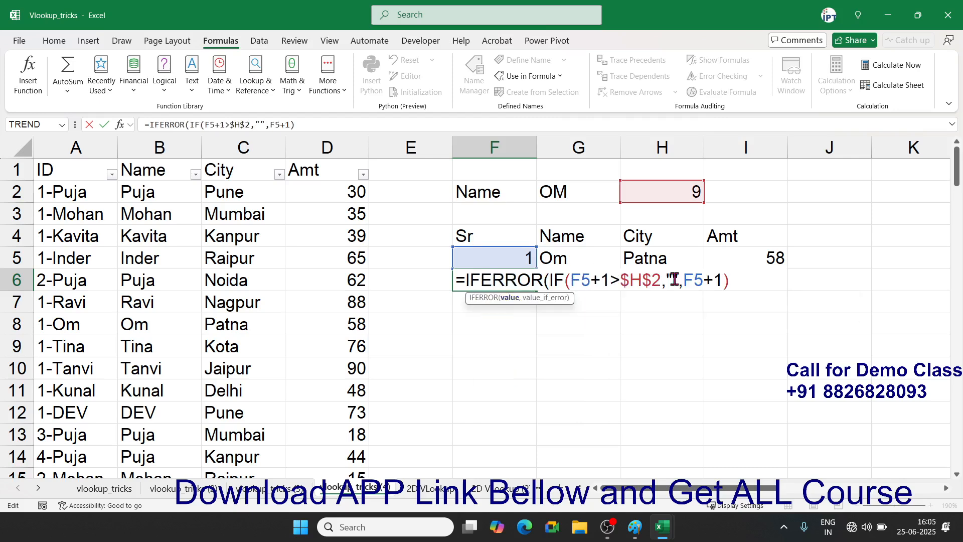
text(,"")
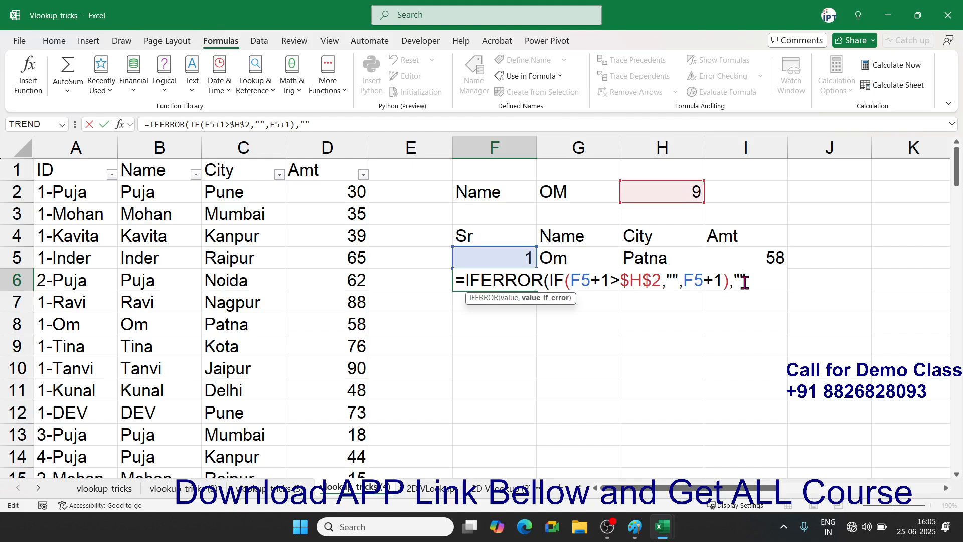
text())
key(Return)
key(Up)
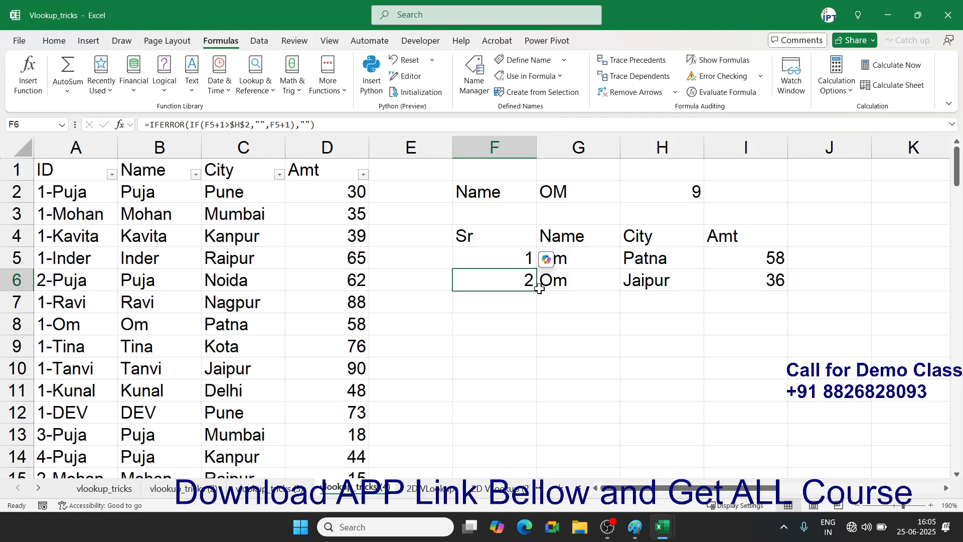
- Fill the serial formula from F6 down to row 21, numbering 1–9
drag(540, 288, 540, 507)
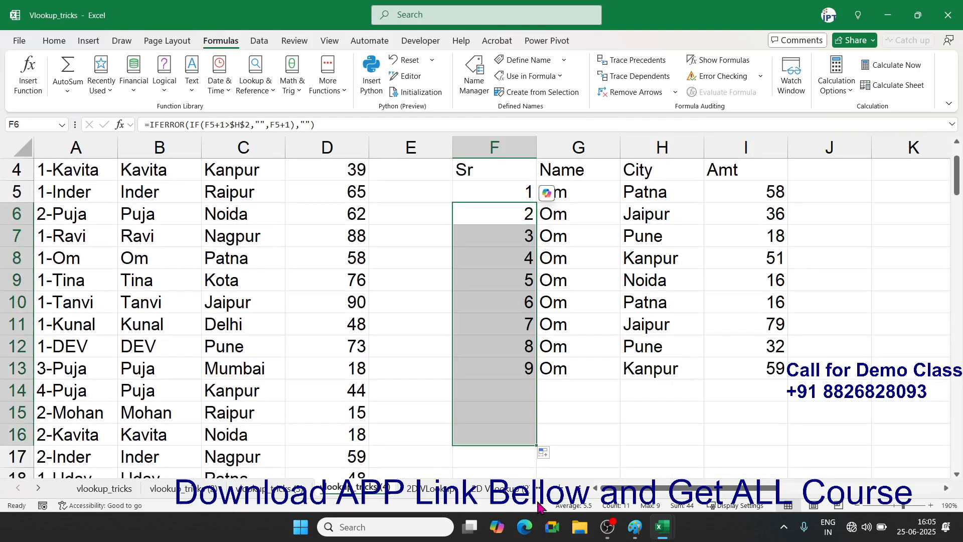
scroll(542, 500, down, 3)
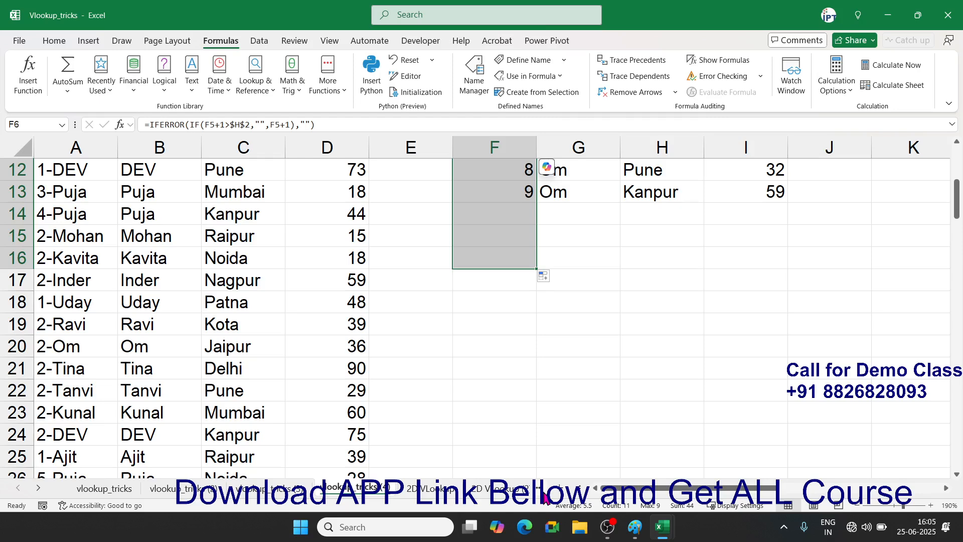
scroll(531, 359, up, 4)
scroll(531, 359, down, 3)
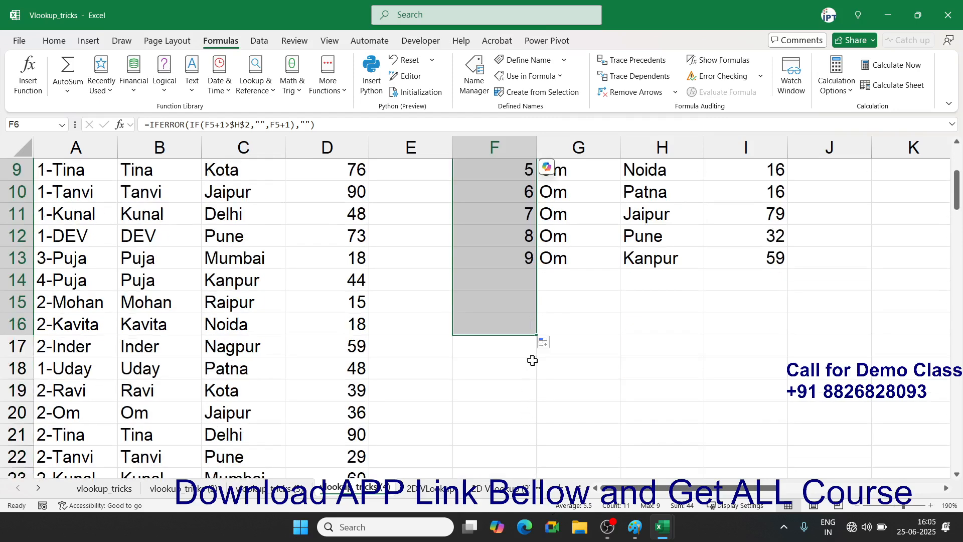
drag(538, 337, 531, 436)
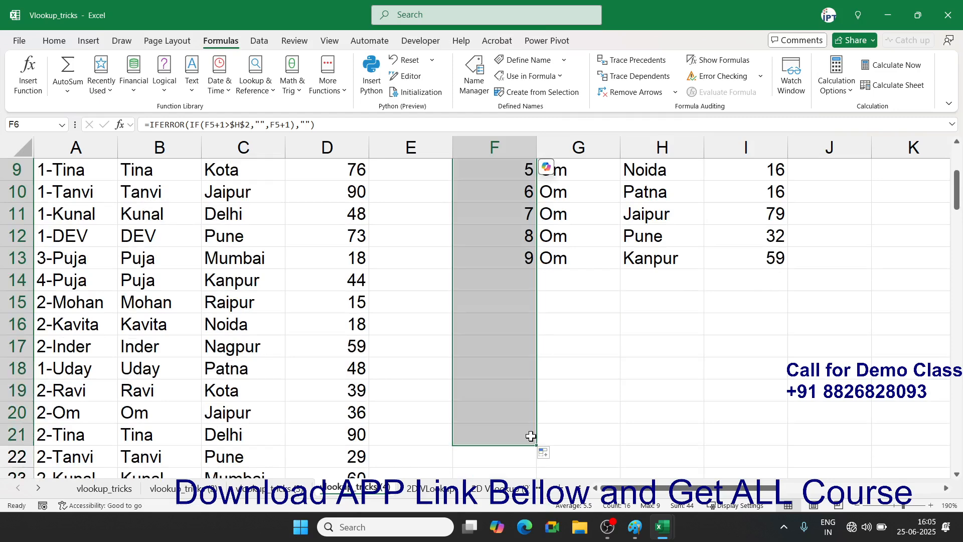
click(572, 396)
scroll(567, 394, up, 3)
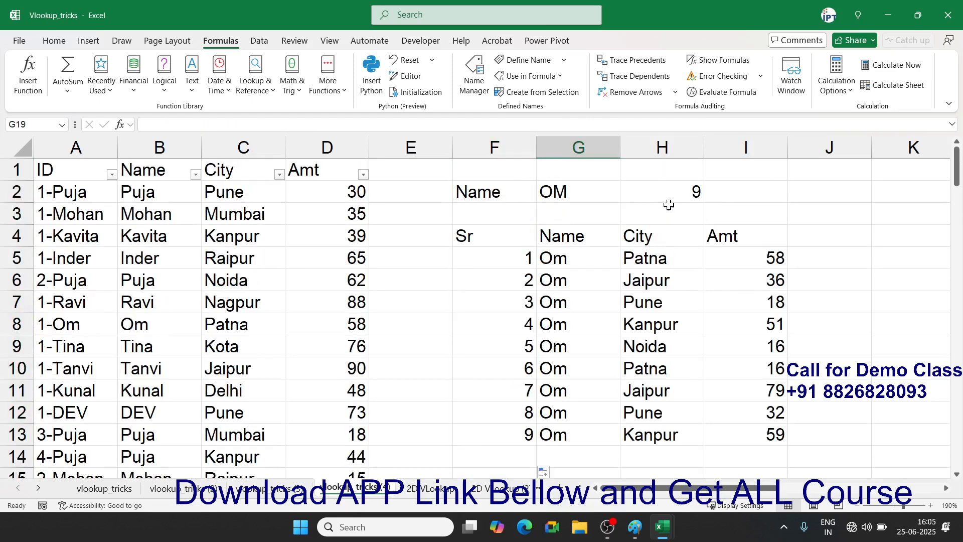
- Enter Ravi as the lookup name in G2
click(570, 191)
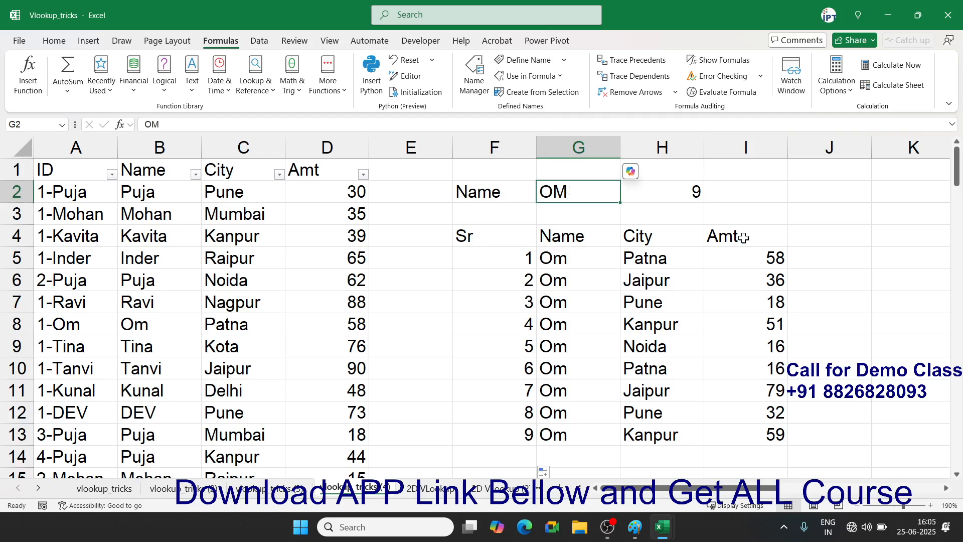
text(Ravi)
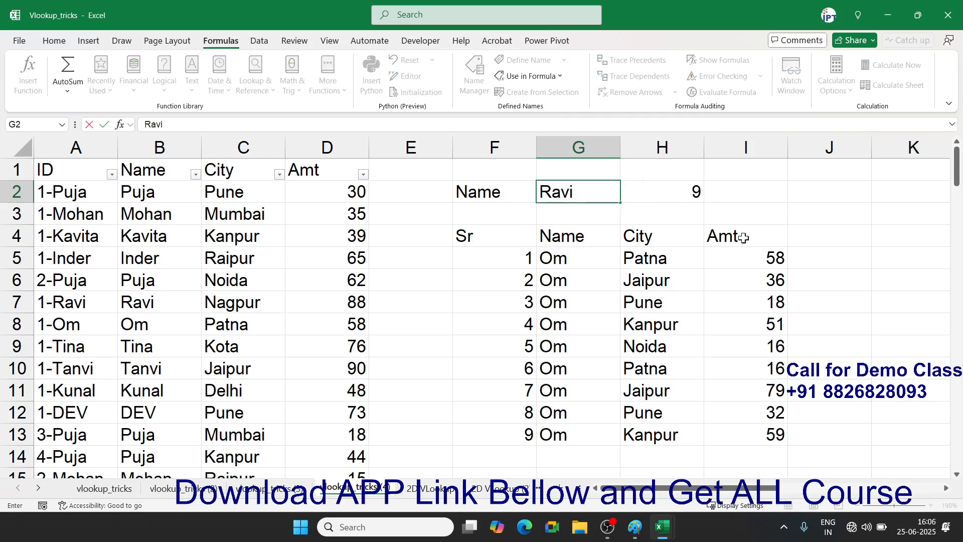
key(Return)
key(Up)
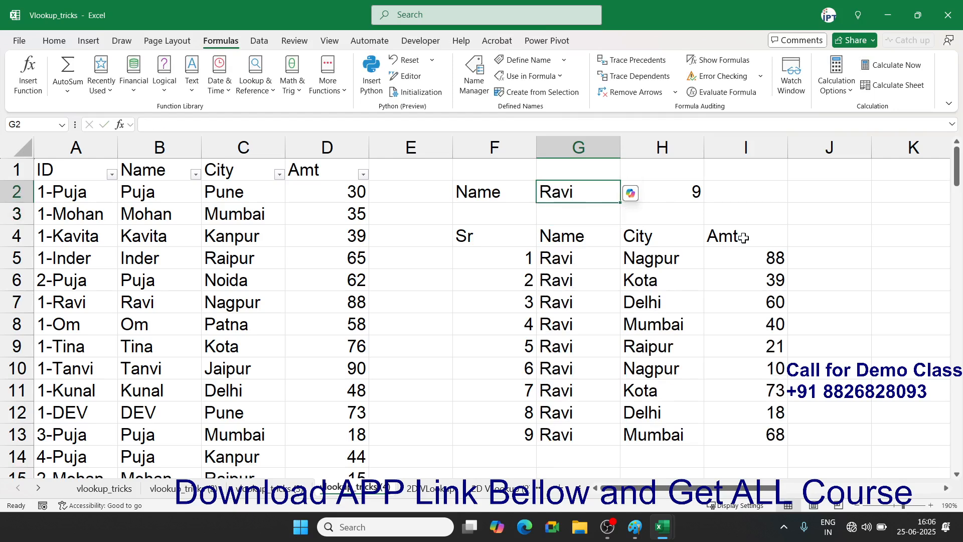
- Change G2 to Puja and check the serial formula in F20
text(Puna)
key(BackSpace)
key(BackSpace)
text(ja)
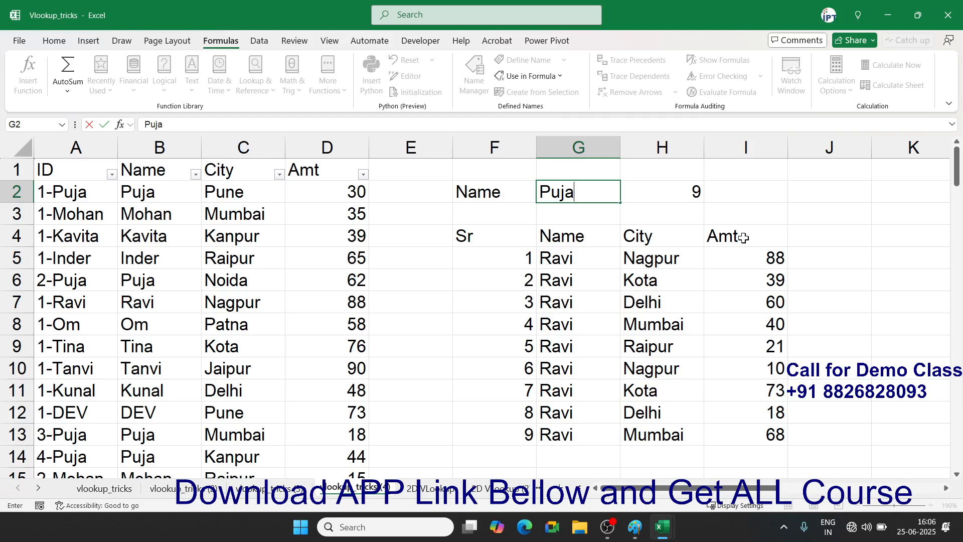
key(Return)
scroll(676, 359, down, 2)
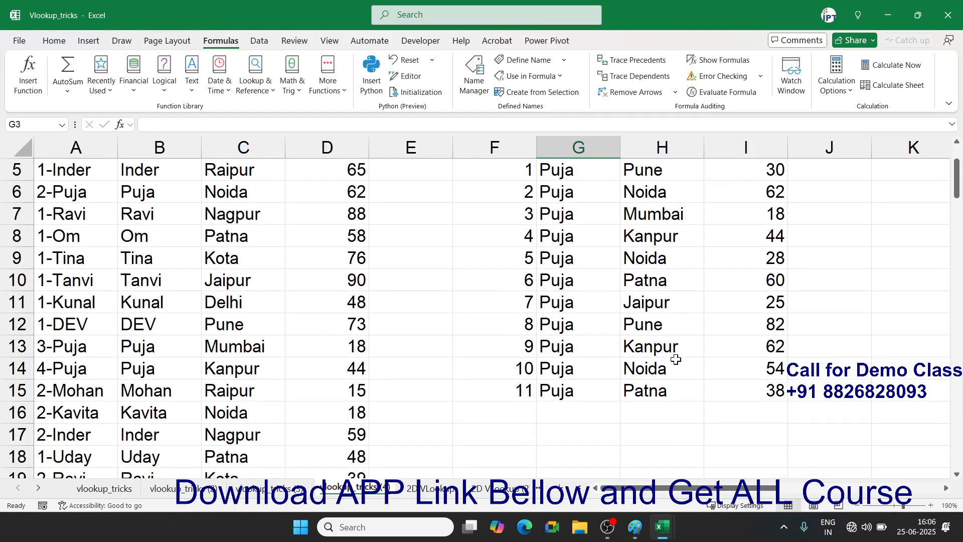
scroll(676, 360, down, 5)
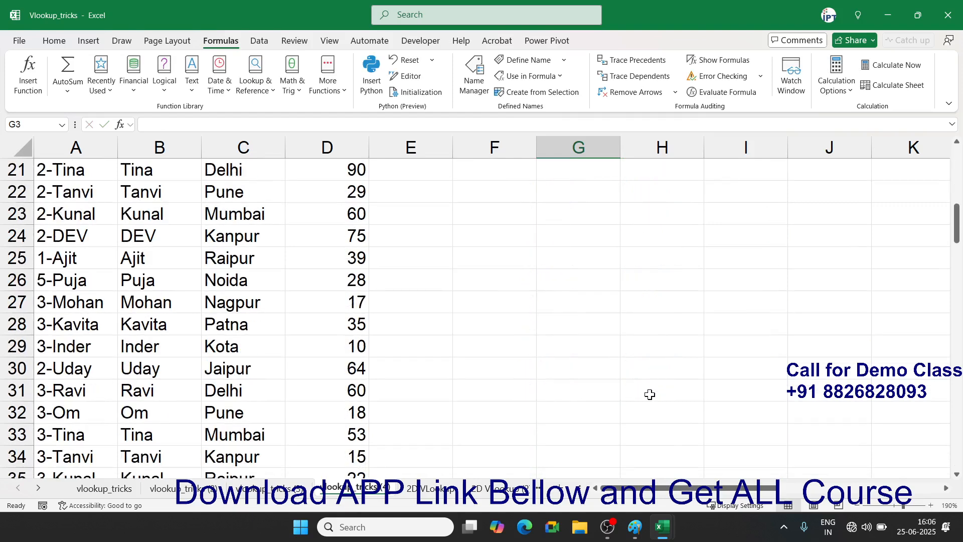
scroll(652, 374, up, 3)
click(539, 328)
click(519, 333)
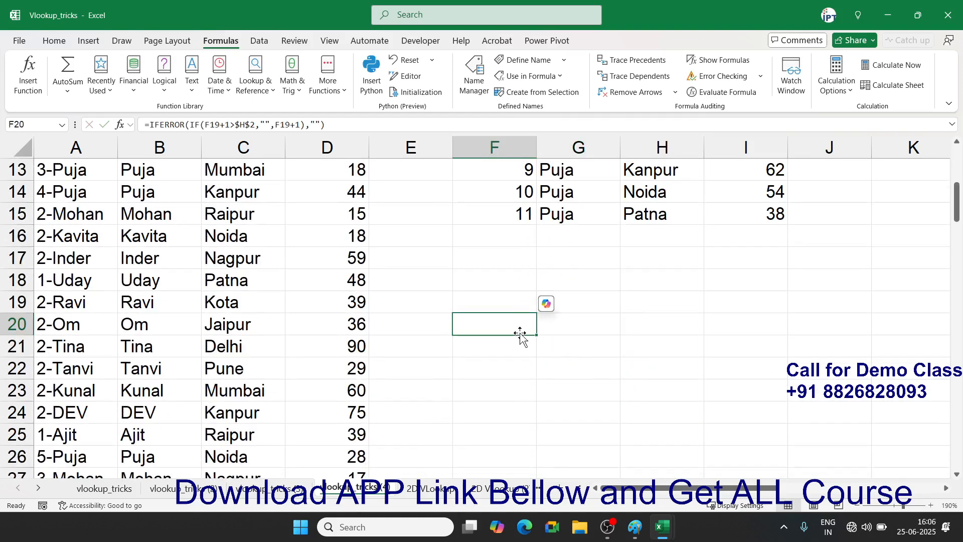
scroll(520, 335, down, 1)
scroll(520, 336, up, 5)
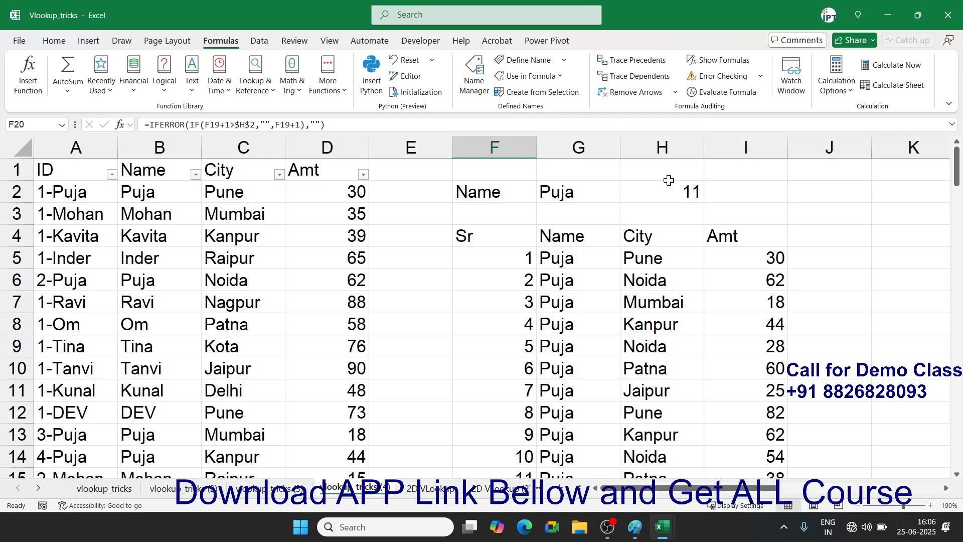
- On the 2D VLookup sheet, select the XL and VBA department tables
click(425, 488)
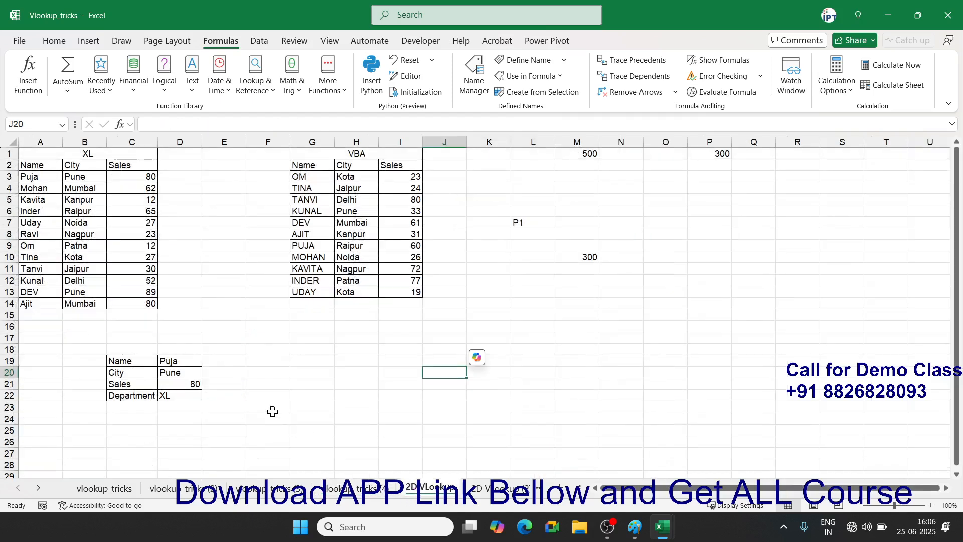
ctrl+scroll(273, 412, up, 3)
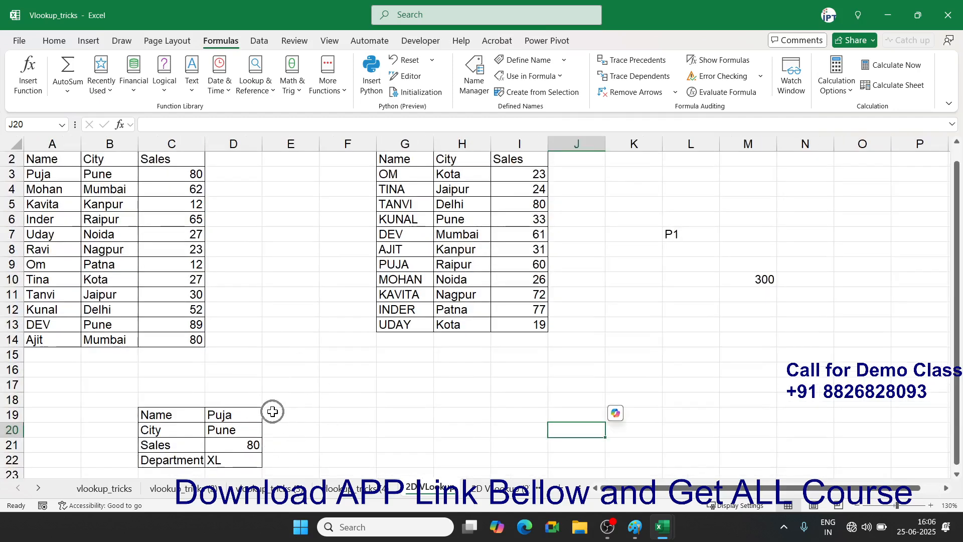
scroll(338, 424, up, 1)
ctrl+scroll(337, 424, up, 2)
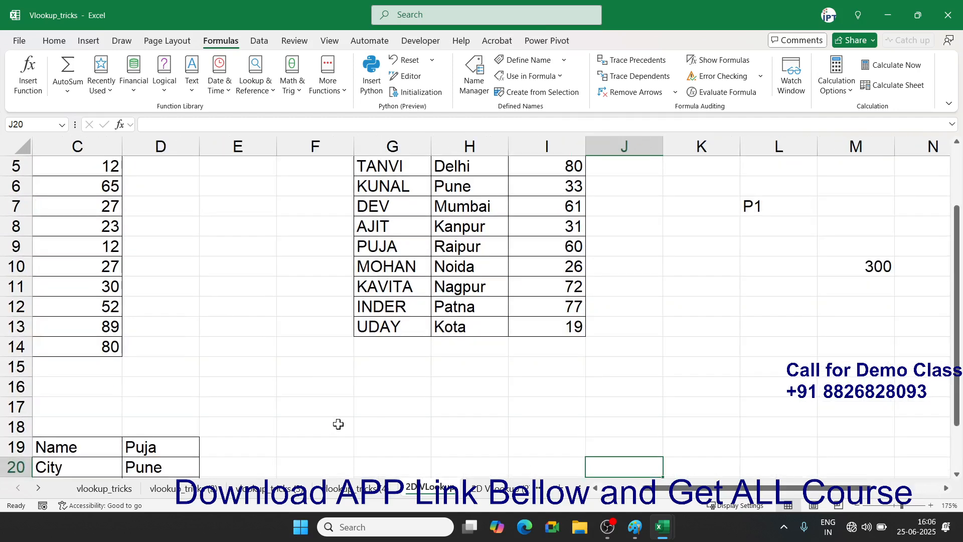
drag(659, 489, 614, 489)
scroll(441, 430, up, 2)
drag(73, 186, 229, 427)
drag(570, 186, 686, 409)
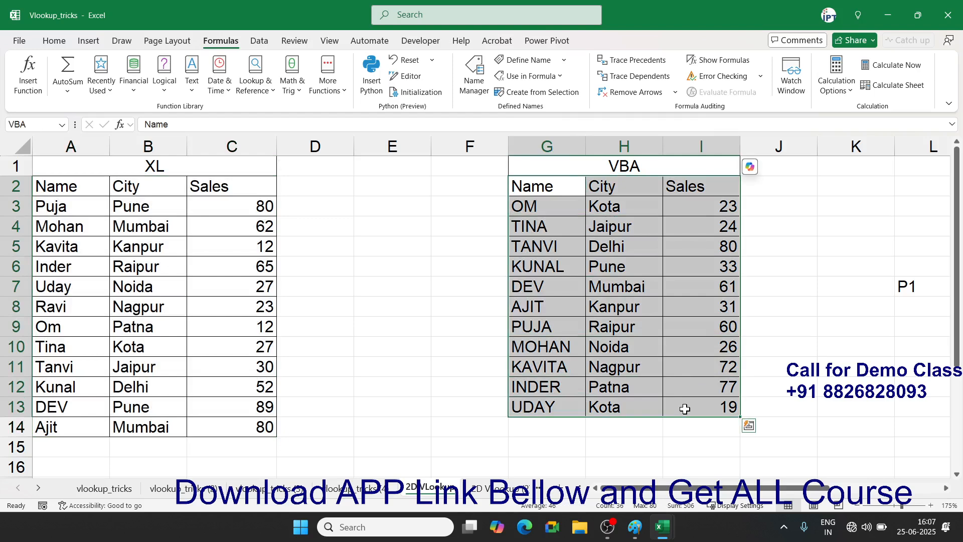
- Set Department in D22 to VBA so Puja's lookup returns Raipur and sales 60
scroll(518, 404, down, 3)
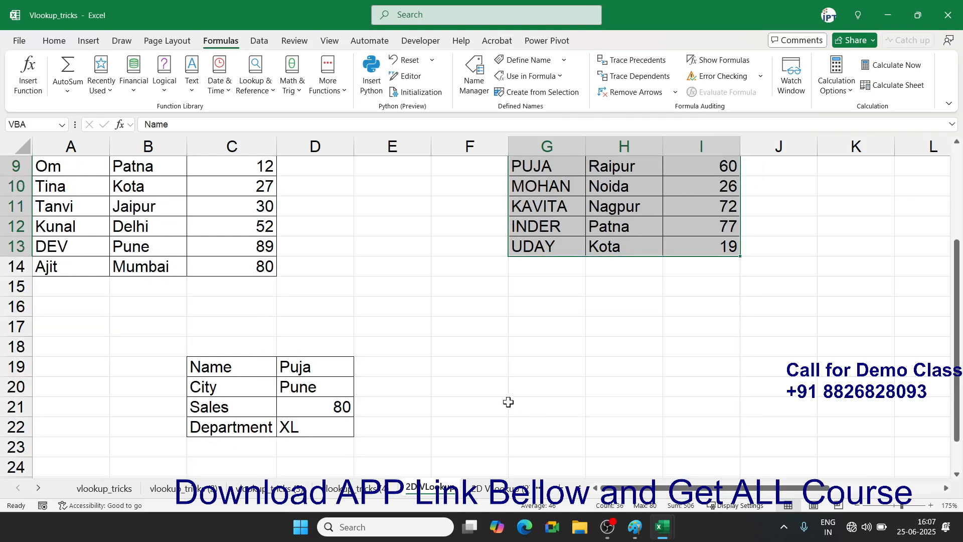
click(291, 367)
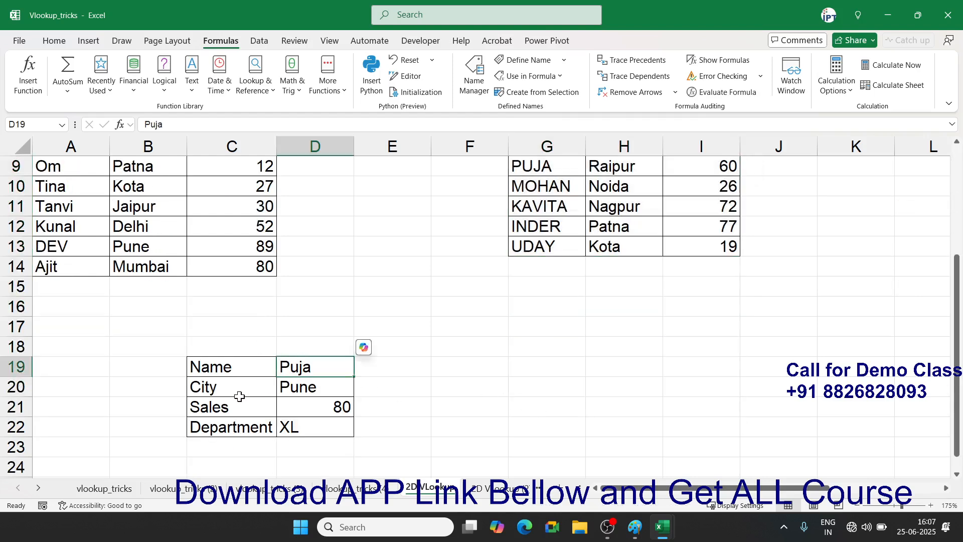
drag(314, 387, 313, 402)
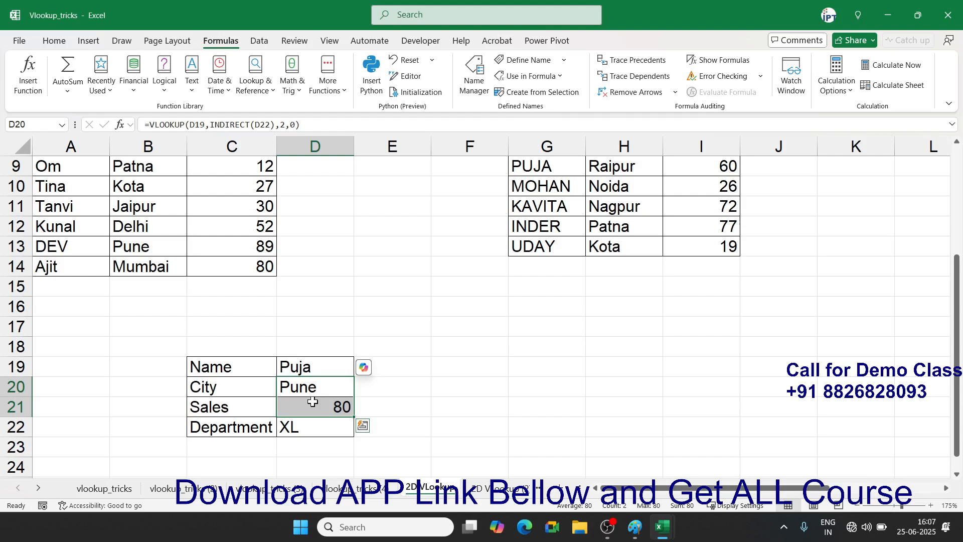
click(304, 426)
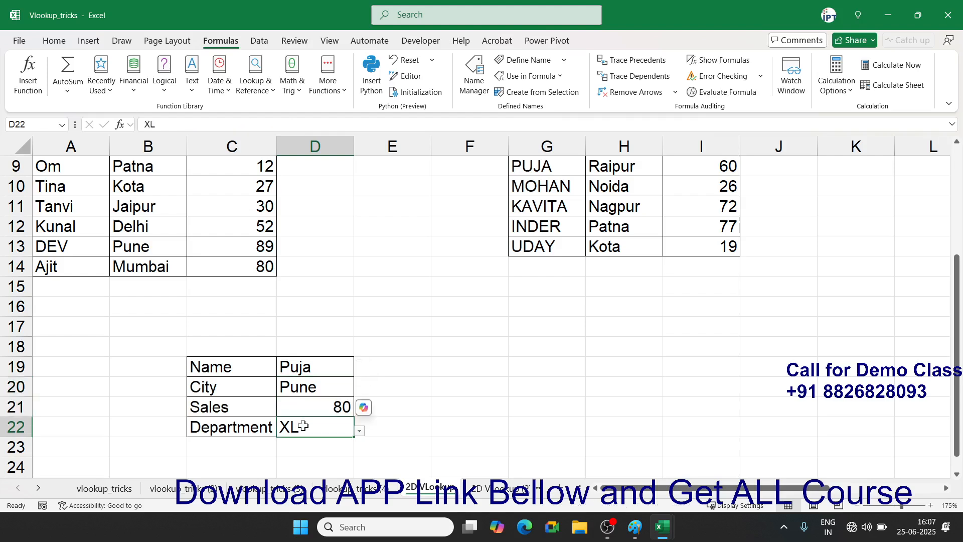
click(360, 432)
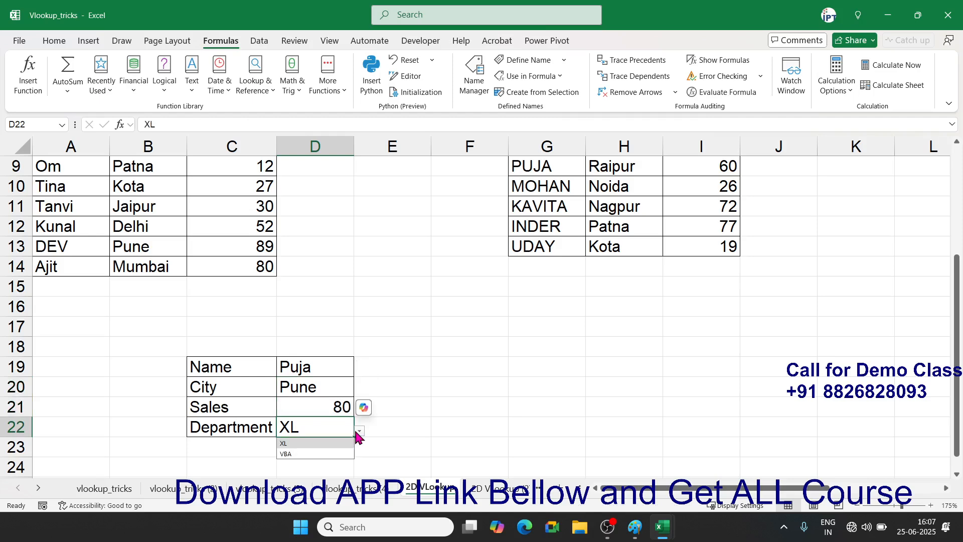
click(329, 453)
scroll(494, 369, up, 3)
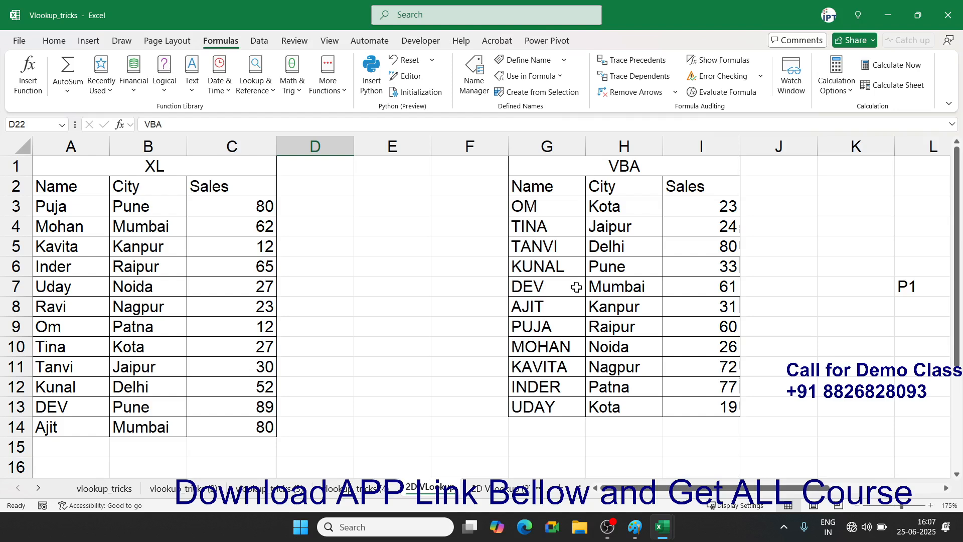
scroll(421, 396, down, 4)
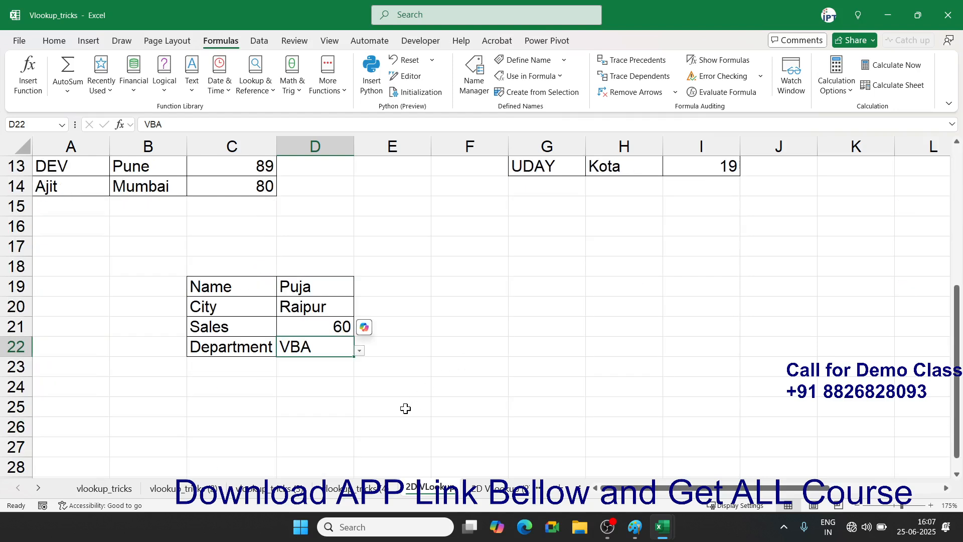
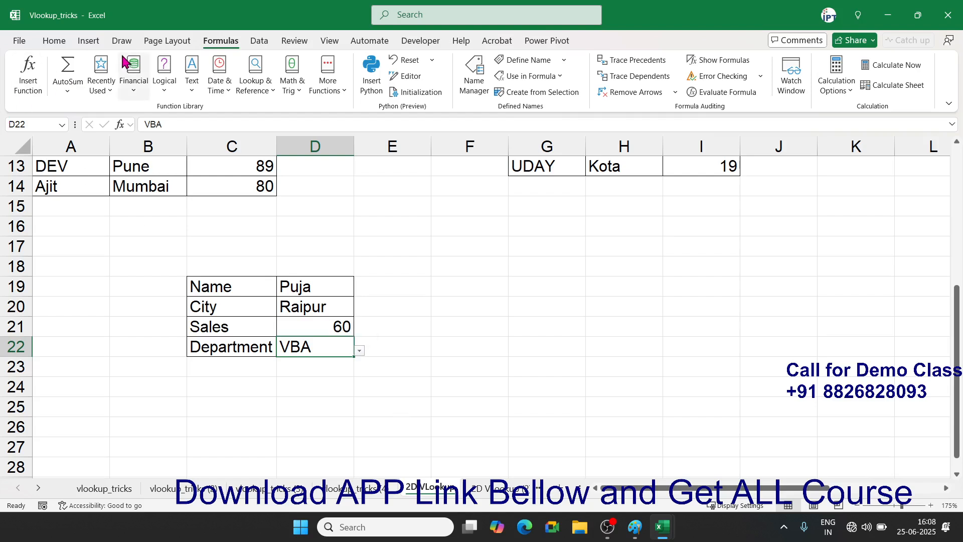
- Delete the old VBA and XL names in Name Manager
click(474, 83)
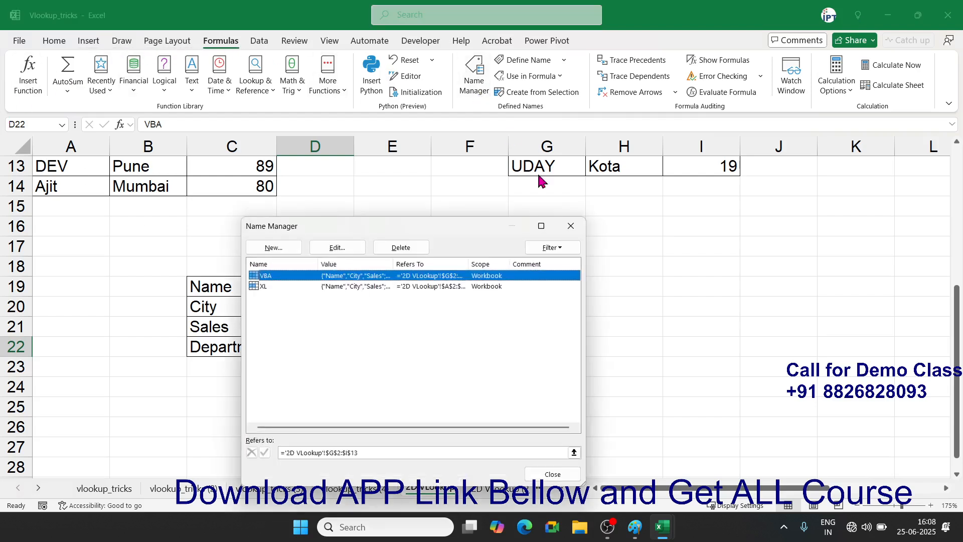
click(401, 248)
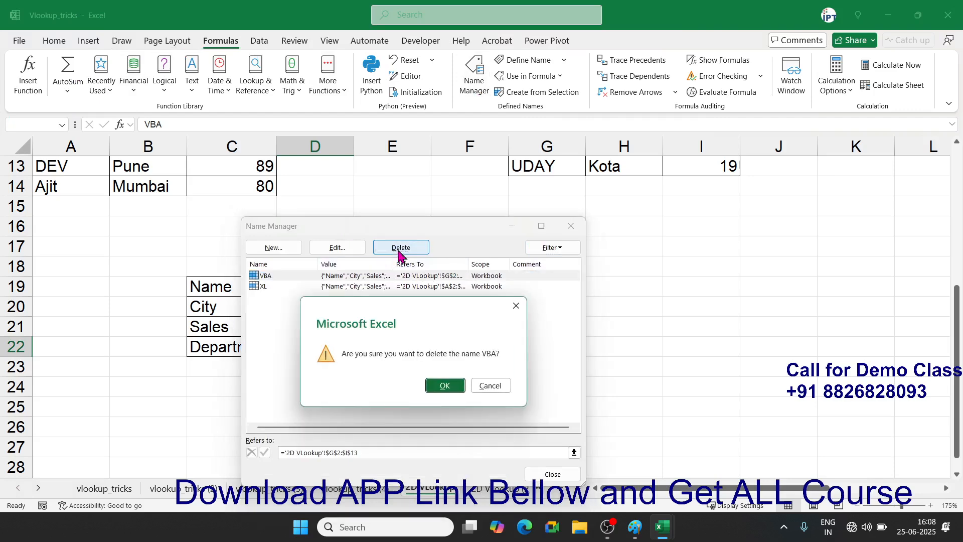
click(442, 386)
click(426, 276)
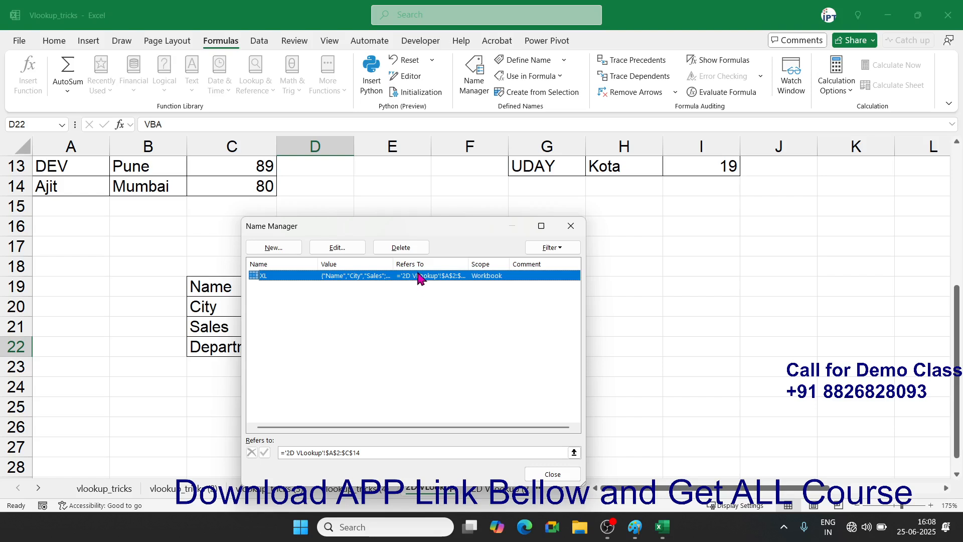
click(400, 247)
click(441, 386)
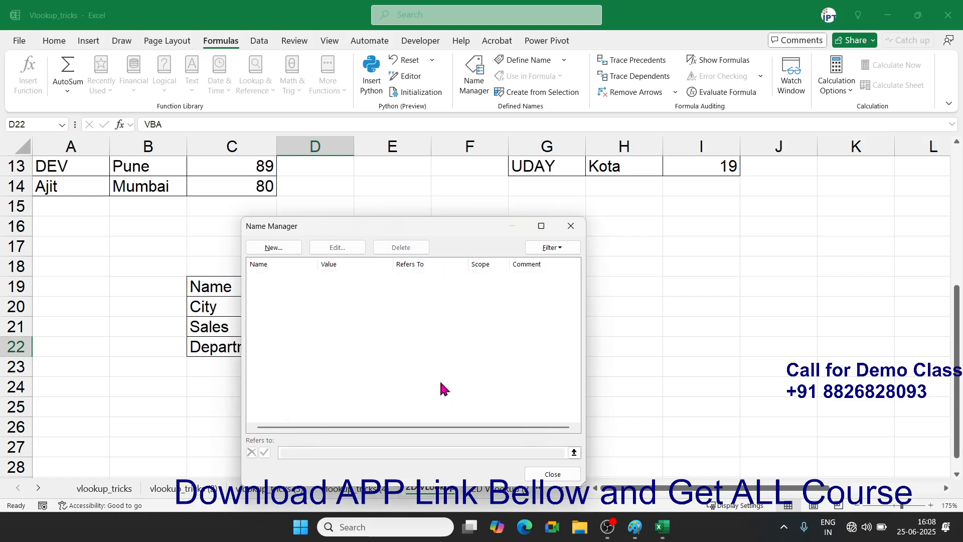
click(552, 475)
- Clear the #REF! lookup results in D20:D21
click(415, 272)
drag(324, 308, 324, 321)
key(Delete)
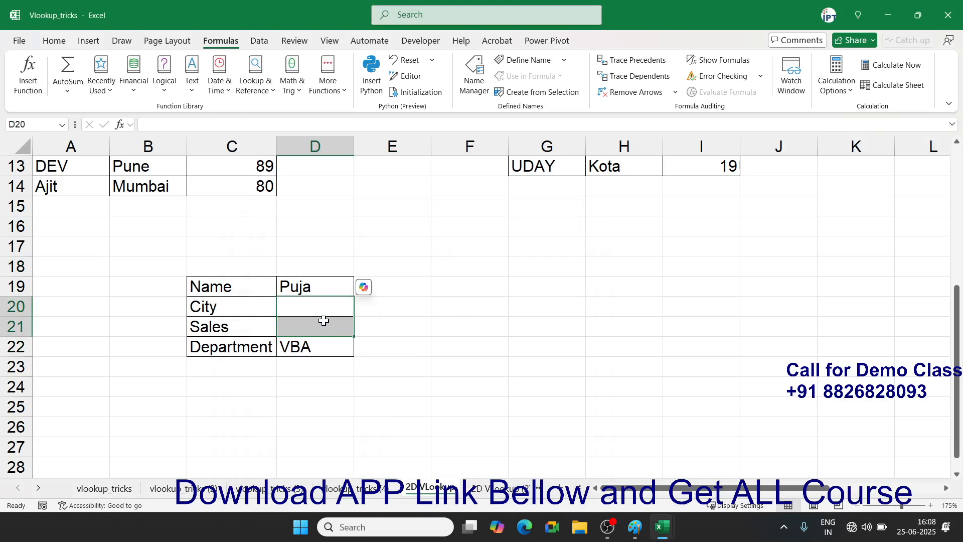
- Define the name XL for the table range A2:C14
key(ctrl+Up)
key(ctrl+Up)
key(ctrl+Left)
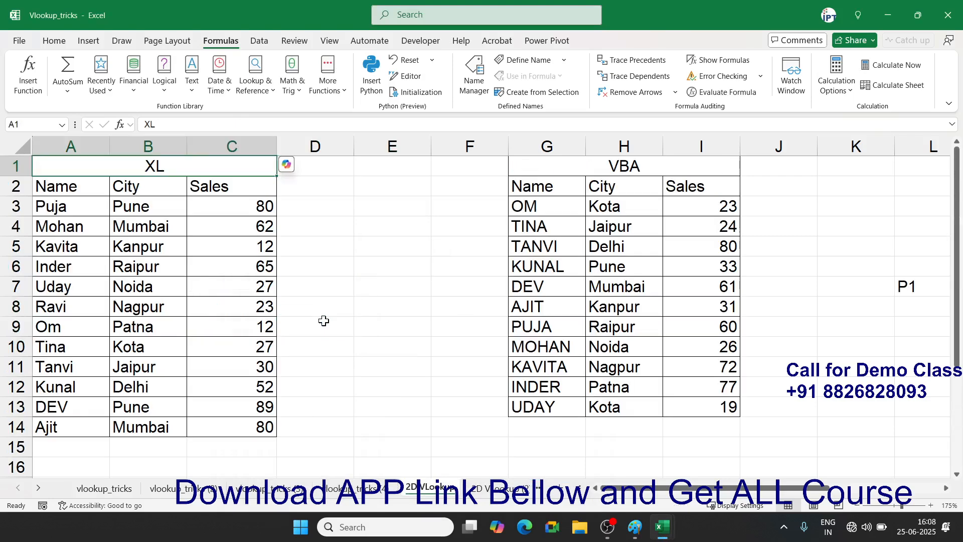
key(Down)
key(ctrl+shift+Left)
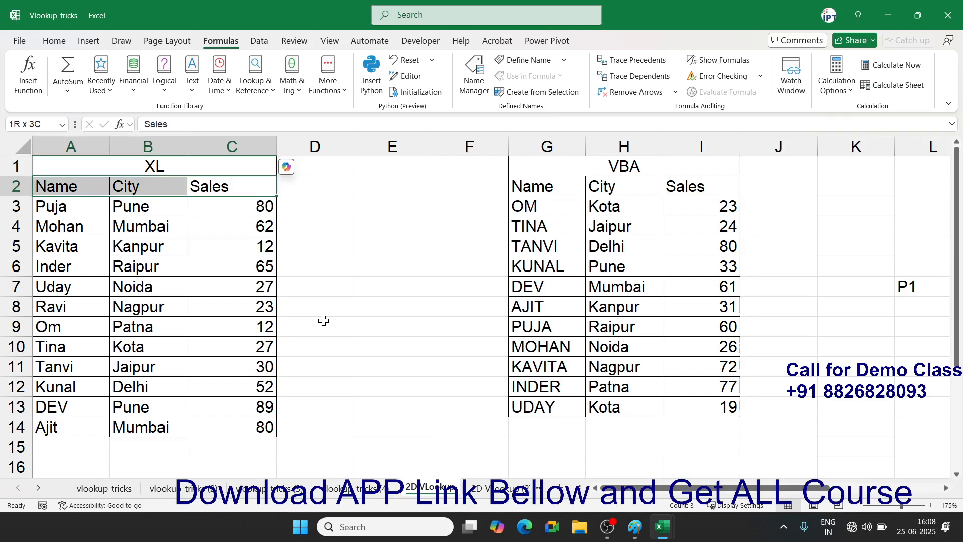
key(ctrl+shift+Down)
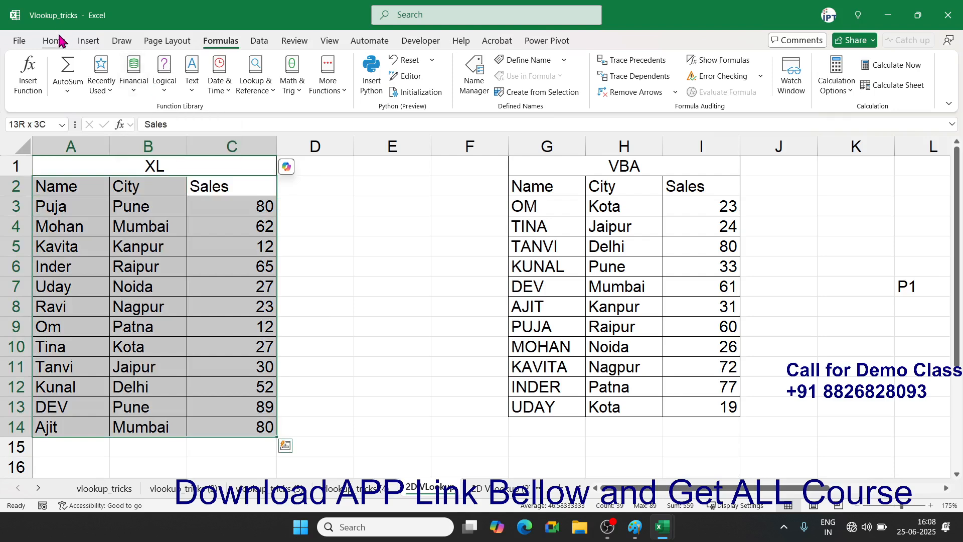
click(509, 60)
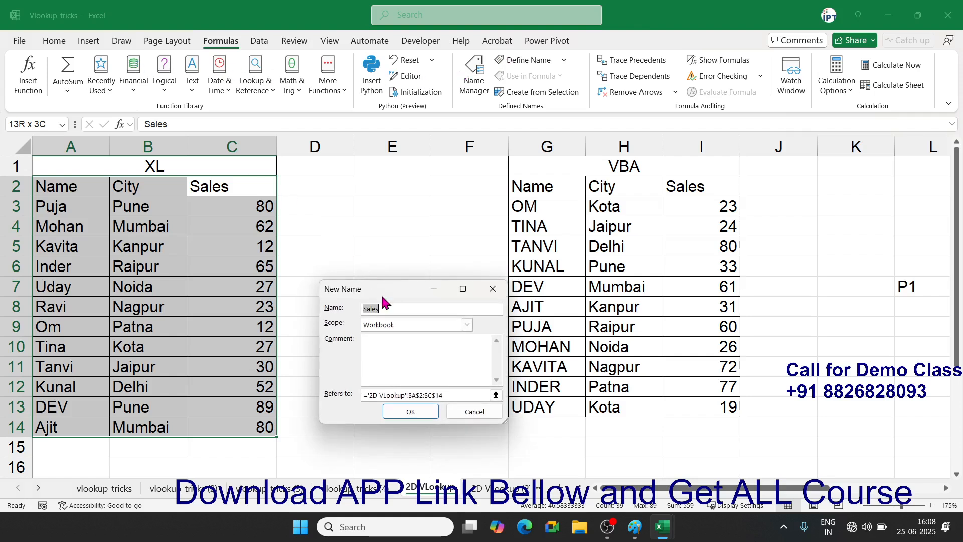
text(VBZ)
click(409, 412)
- Define the name VBA for the table range G2:I13
drag(532, 190, 682, 404)
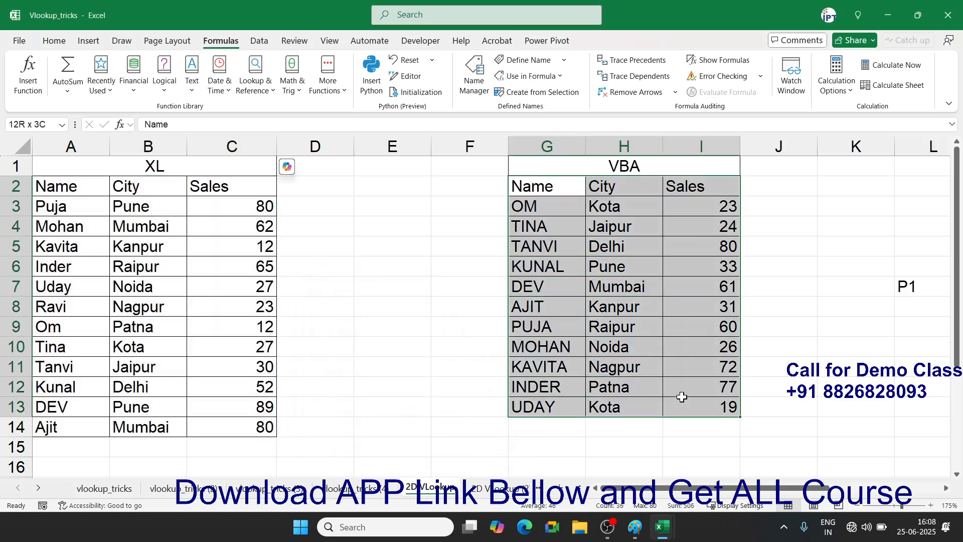
click(530, 60)
text(VBA)
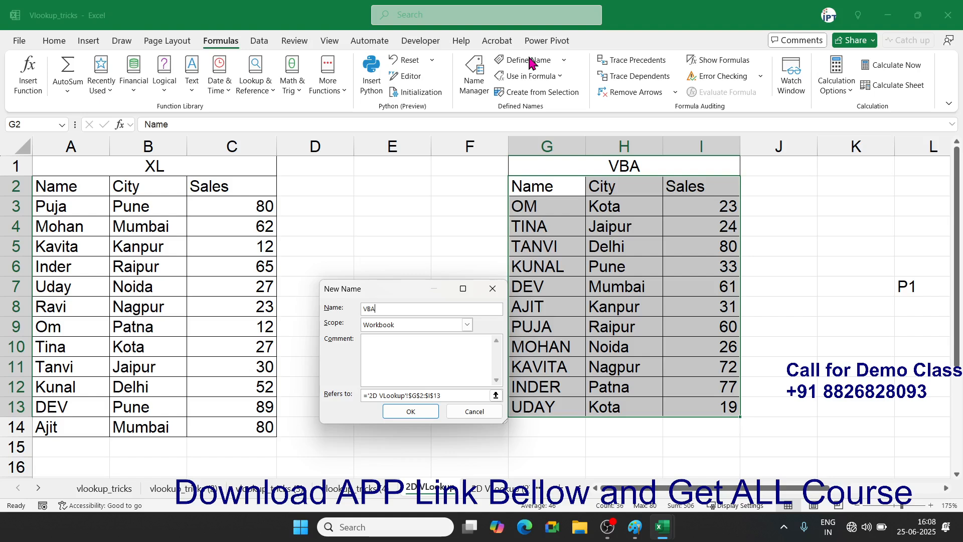
click(410, 412)
click(565, 289)
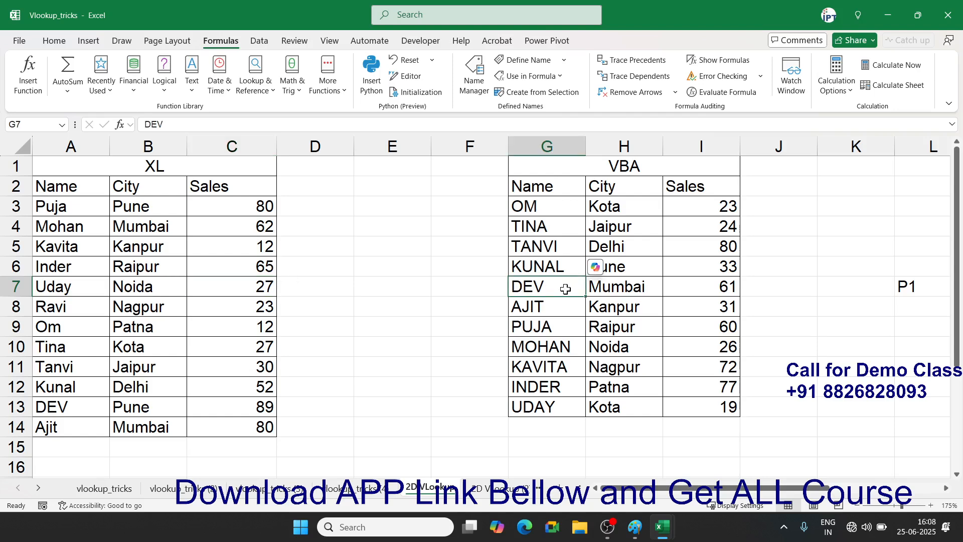
- Clear the old 300 formula from M10 and the P1 label from L7
click(938, 488)
drag(903, 487, 874, 488)
click(409, 329)
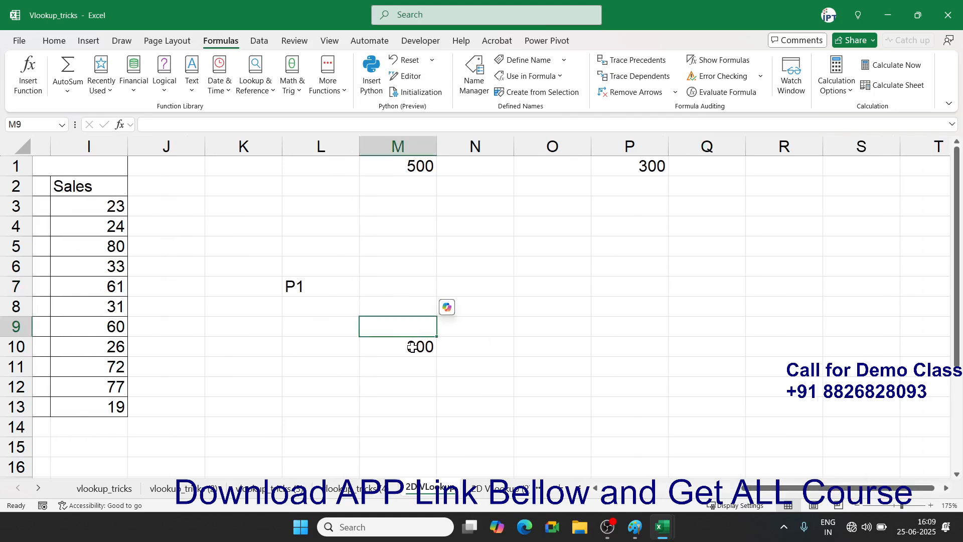
click(408, 344)
key(Delete)
click(308, 284)
key(Delete)
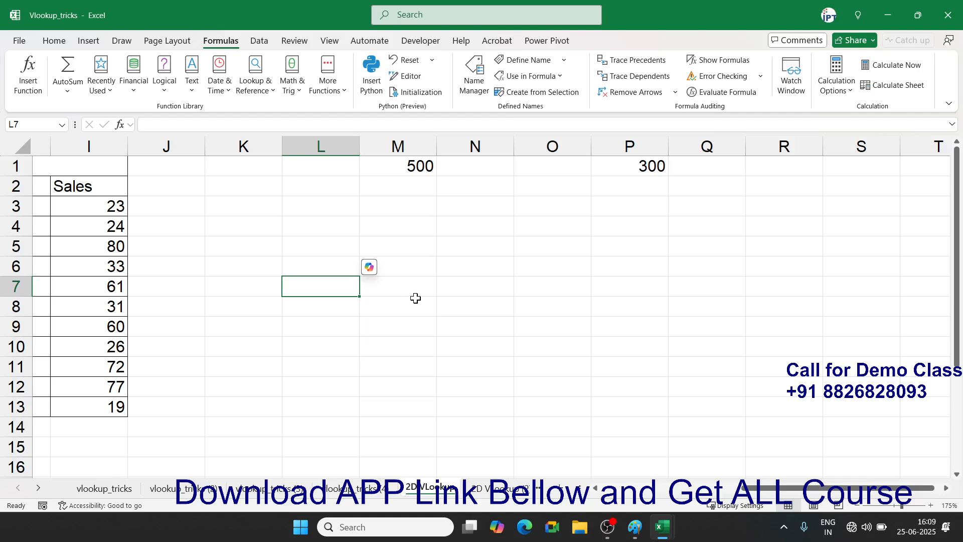
- Enter =M1 in M8 to return M1's value of 500
click(408, 292)
click(423, 166)
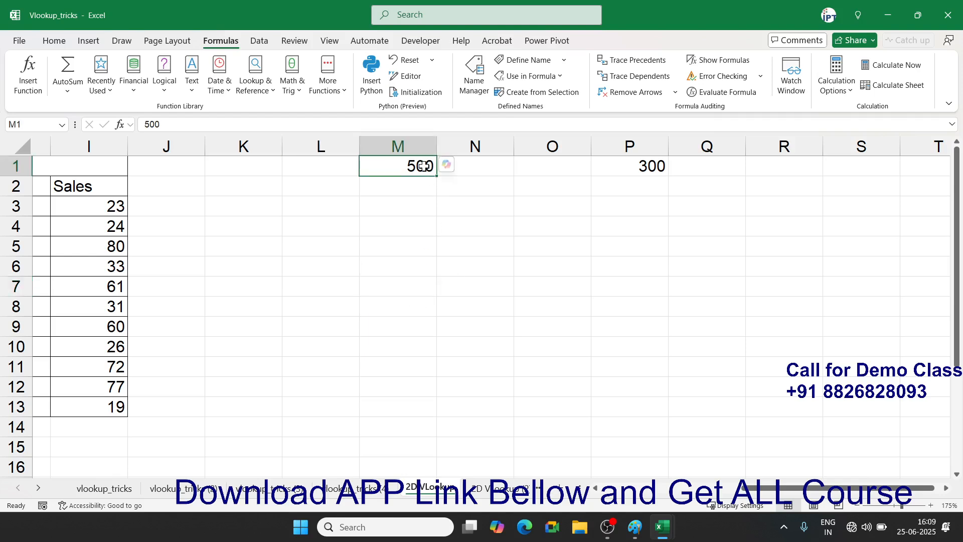
click(407, 304)
text(=m1)
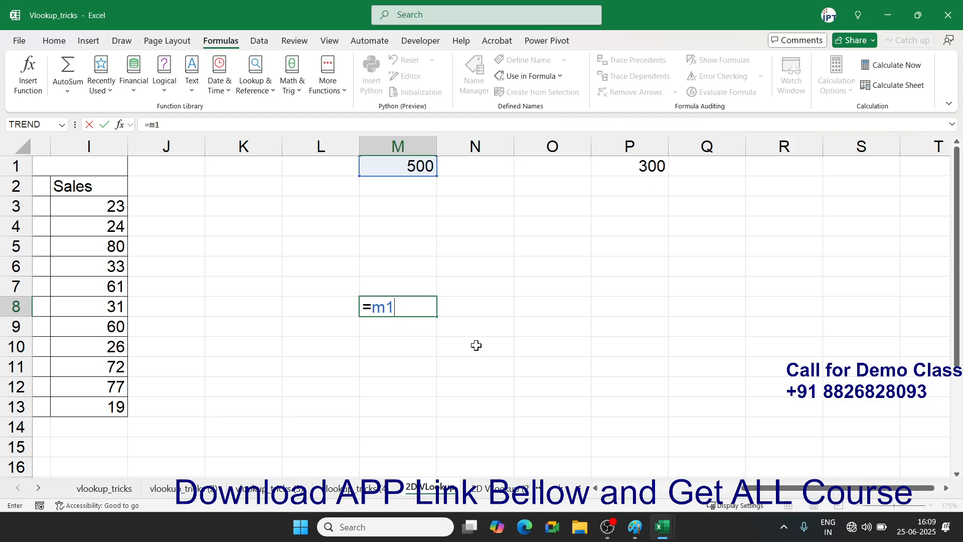
key(Return)
- Put the address M1 in L5 and point M8's formula at L5
key(Up)
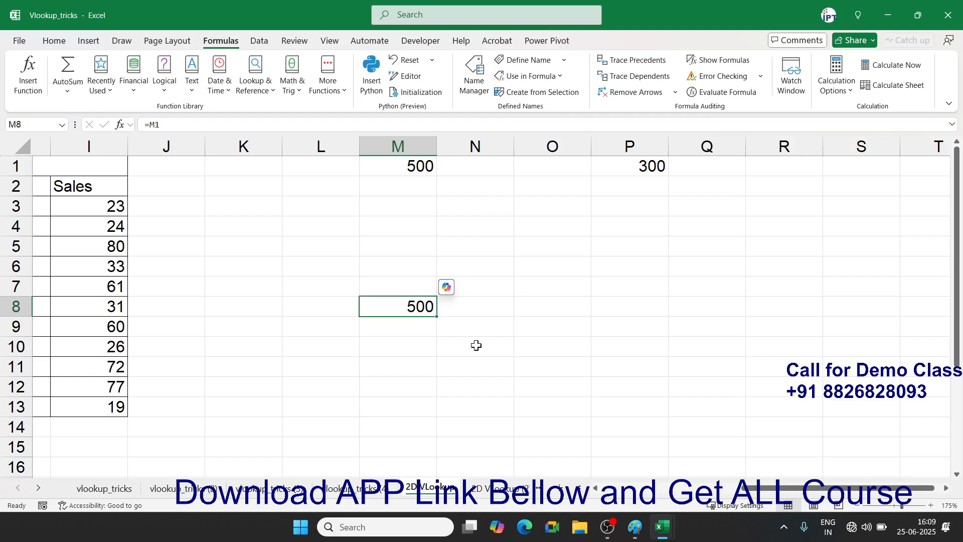
key(Up)
key(Up)
key(Up)
key(Left)
text(M1)
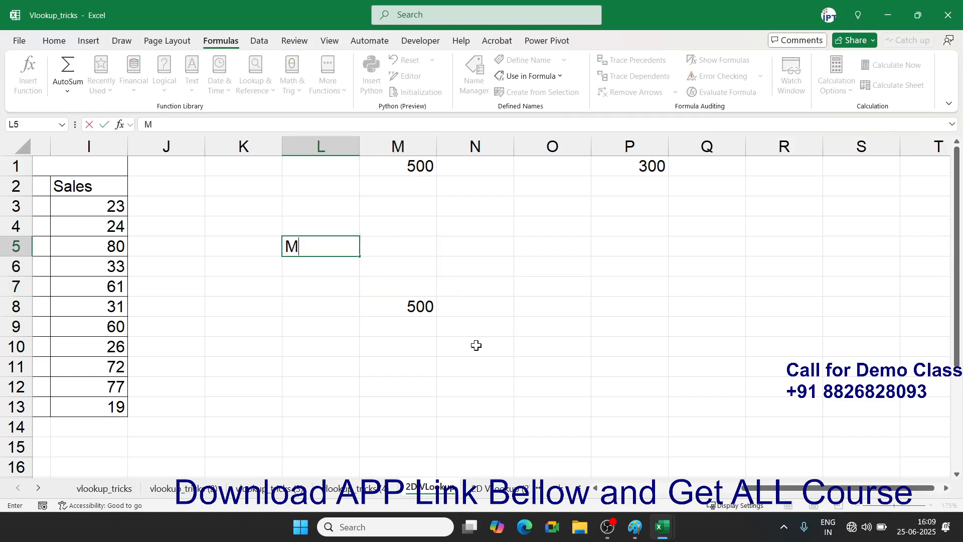
key(Right)
key(Right)
key(Down)
key(Down)
key(Down)
key(Left)
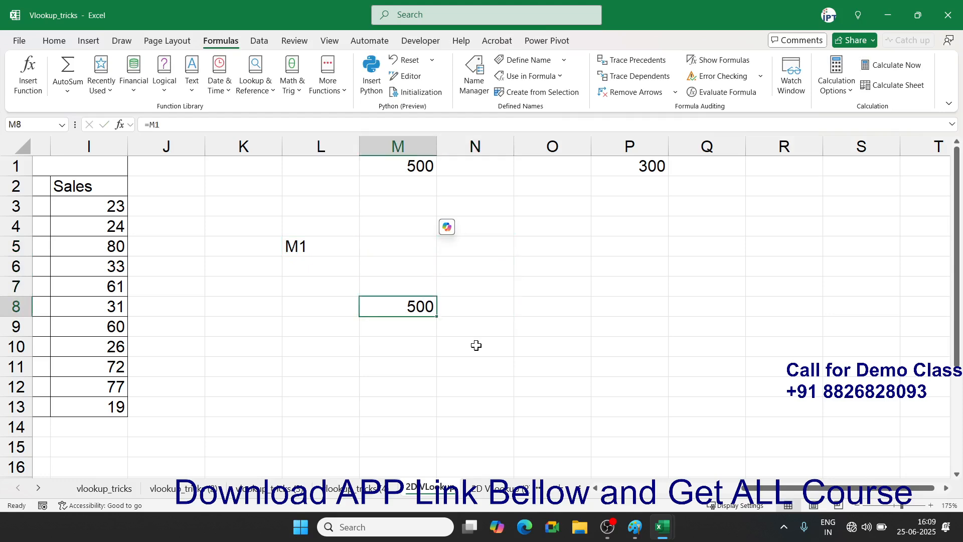
text(=)
click(291, 246)
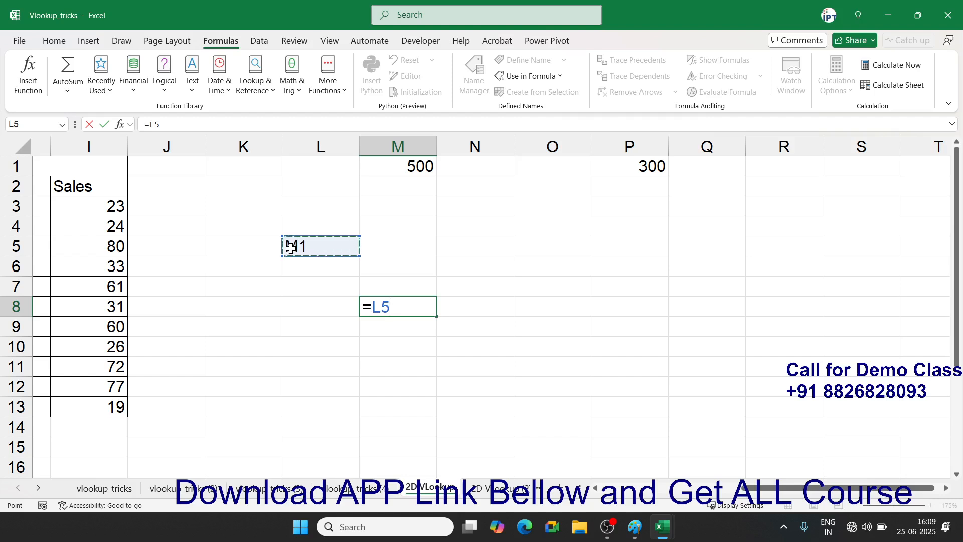
key(Return)
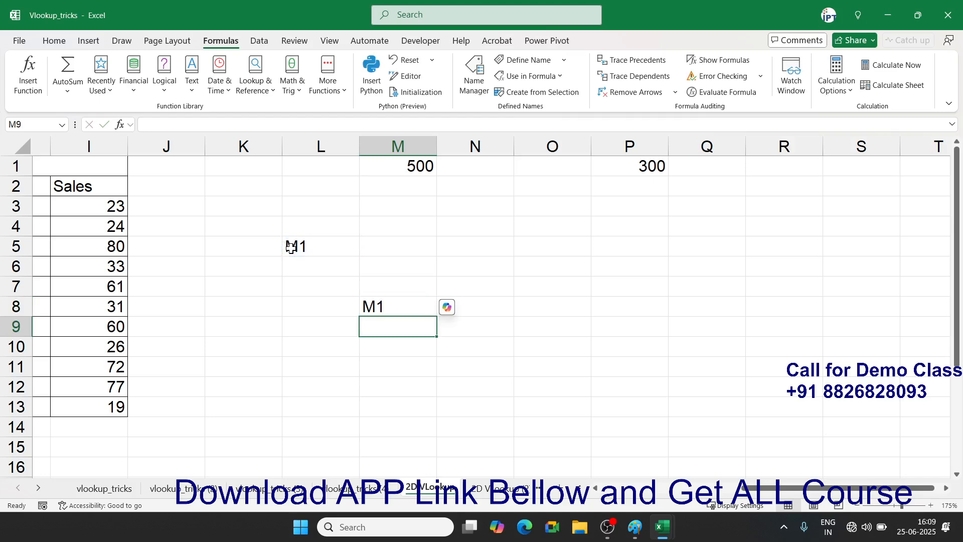
- Rewrite M8's formula as =INDIRECT(L5)
key(Up)
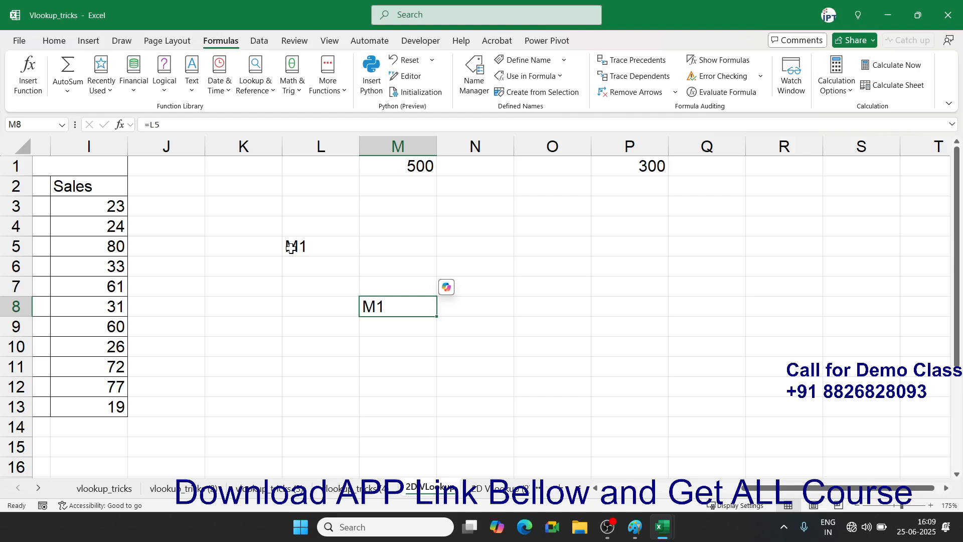
key(F2)
key(BackSpace)
key(BackSpace)
text(ind)
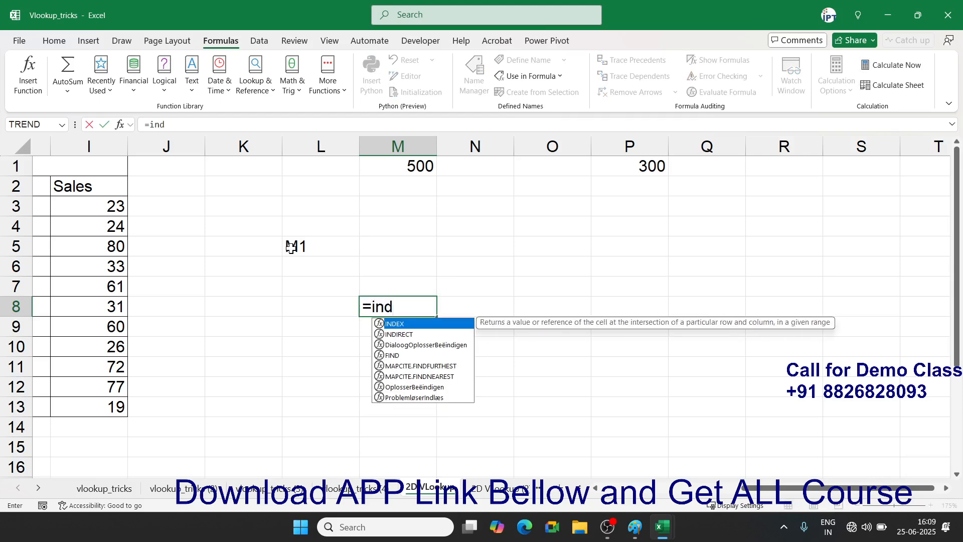
key(Down)
key(Tab)
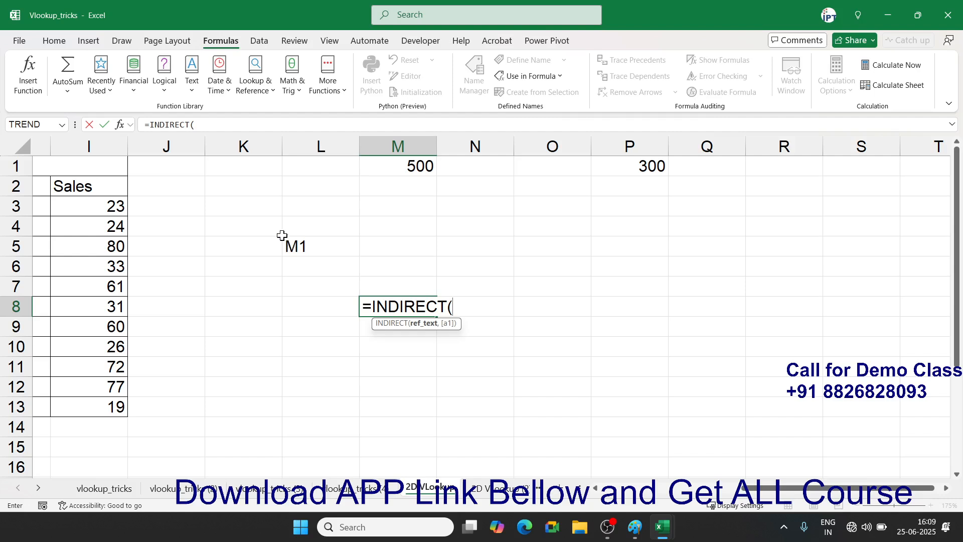
click(330, 247)
text())
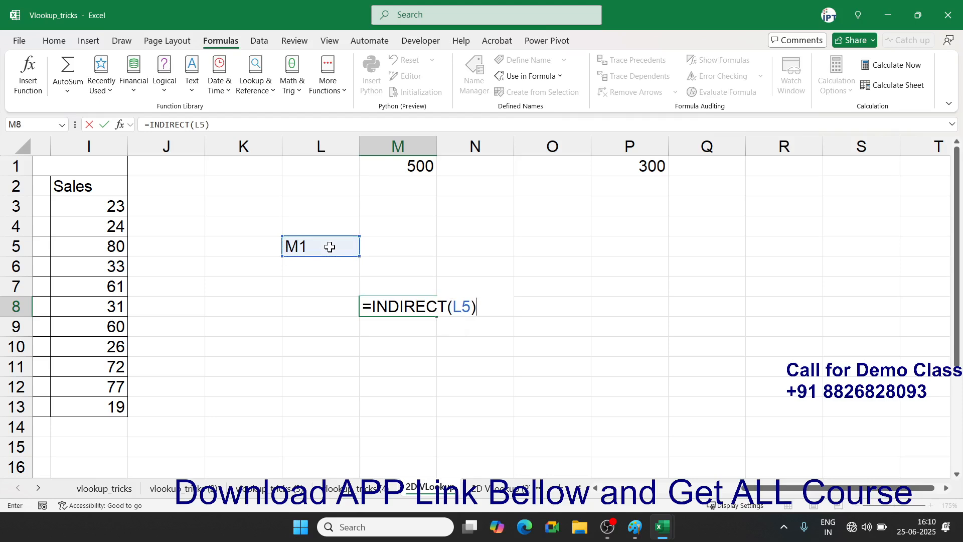
key(ctrl+Return)
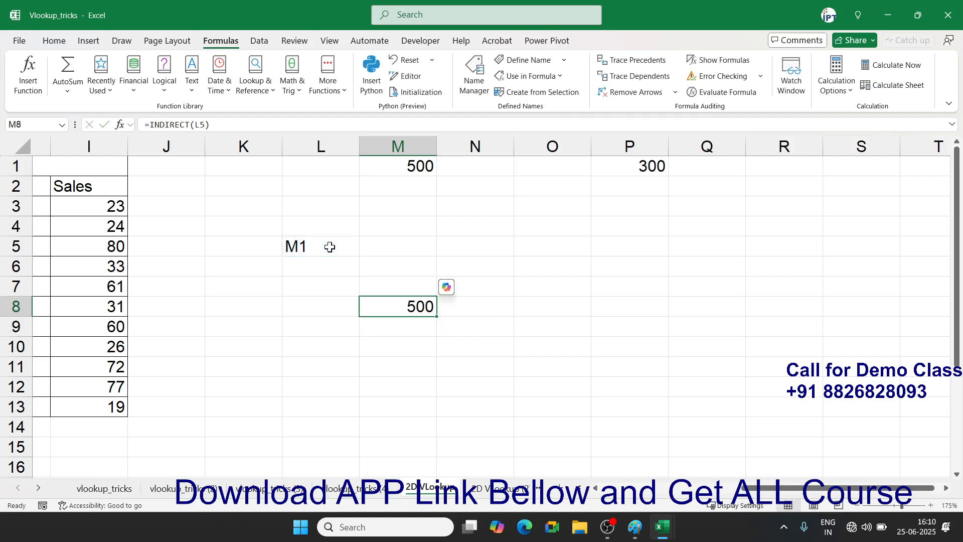
- Change L5 to P1 so M8 returns 300
click(321, 244)
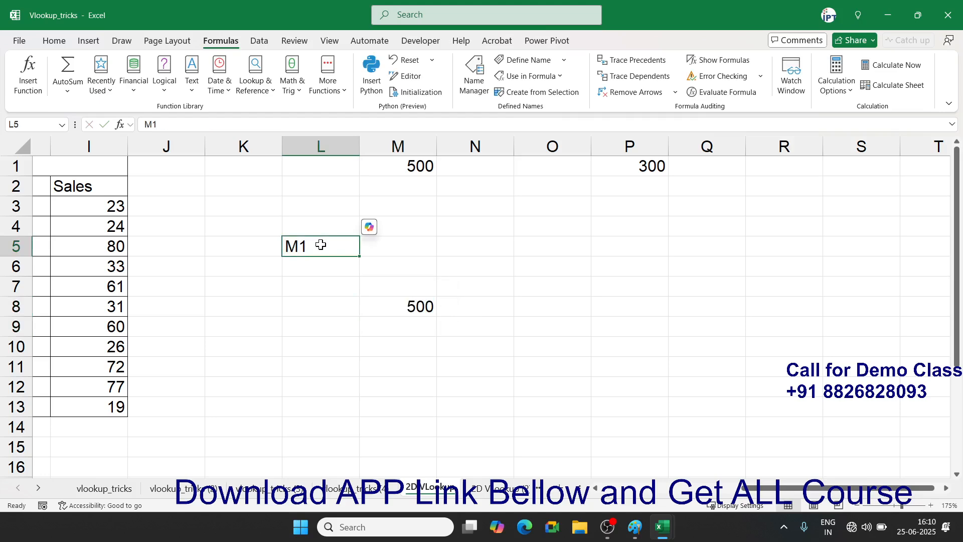
text(P1)
key(Return)
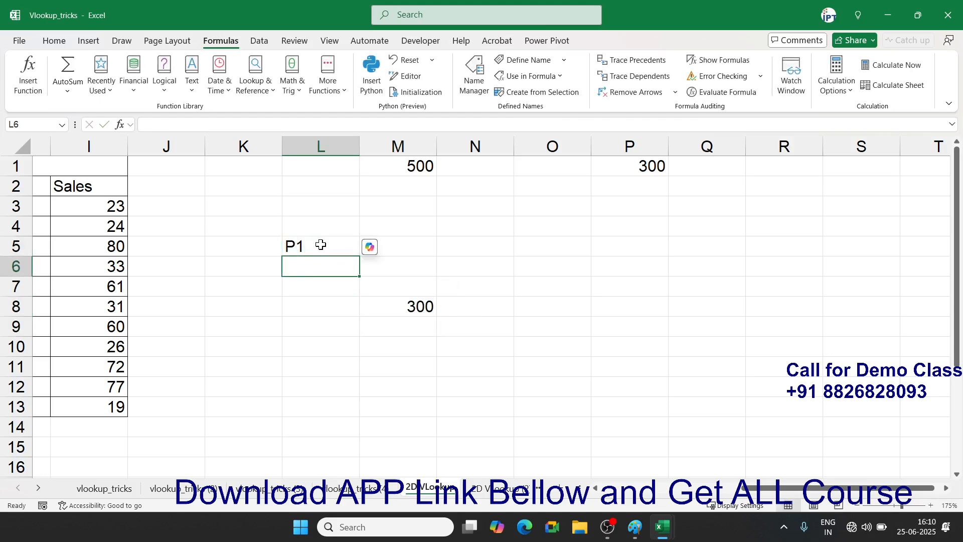
click(321, 245)
key(Left)
key(Left)
key(Left)
key(Left)
key(Left)
key(Left)
key(Left)
key(Left)
key(Left)
key(Left)
key(Left)
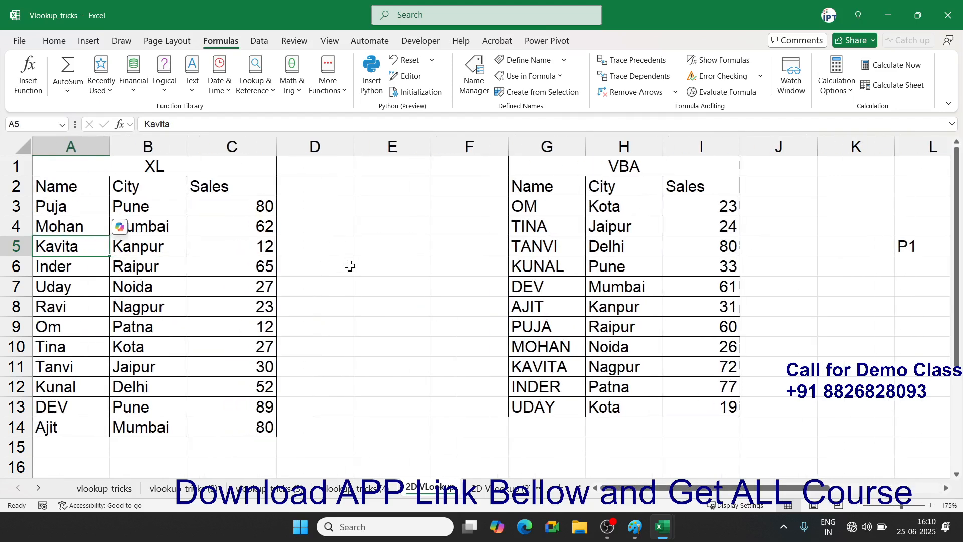
- Review the Department choices in D22's drop-down list
scroll(351, 258, down, 3)
click(319, 427)
click(359, 433)
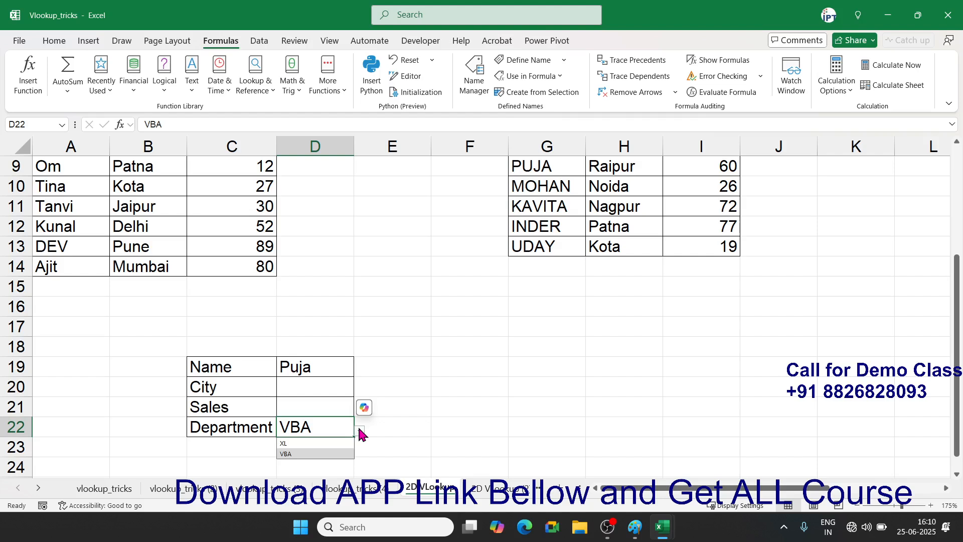
click(359, 433)
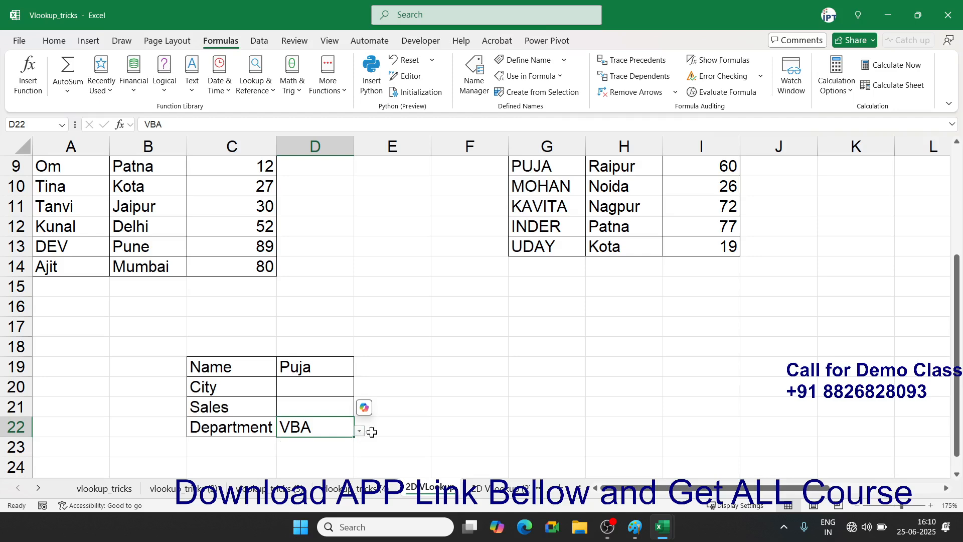
click(402, 439)
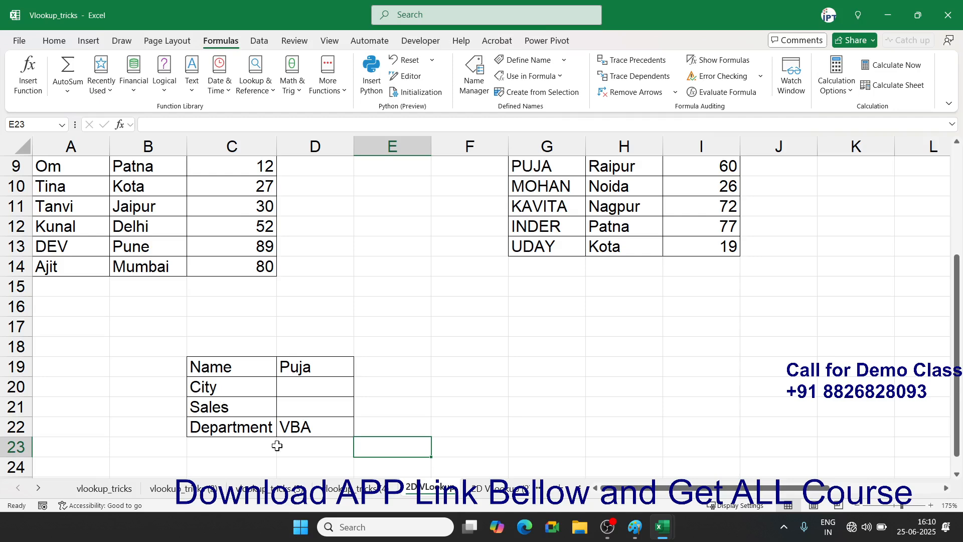
click(315, 430)
click(365, 432)
click(344, 425)
click(359, 432)
click(359, 433)
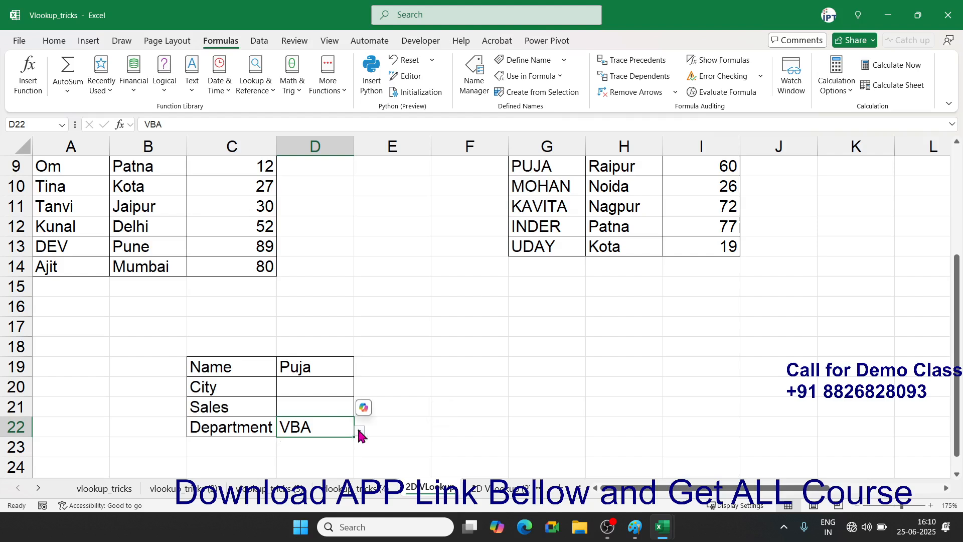
- Copy empty cell F22 and paste it over D22 to remove VBA
click(467, 427)
key(ctrl+c)
key(Left)
key(Left)
key(Return)
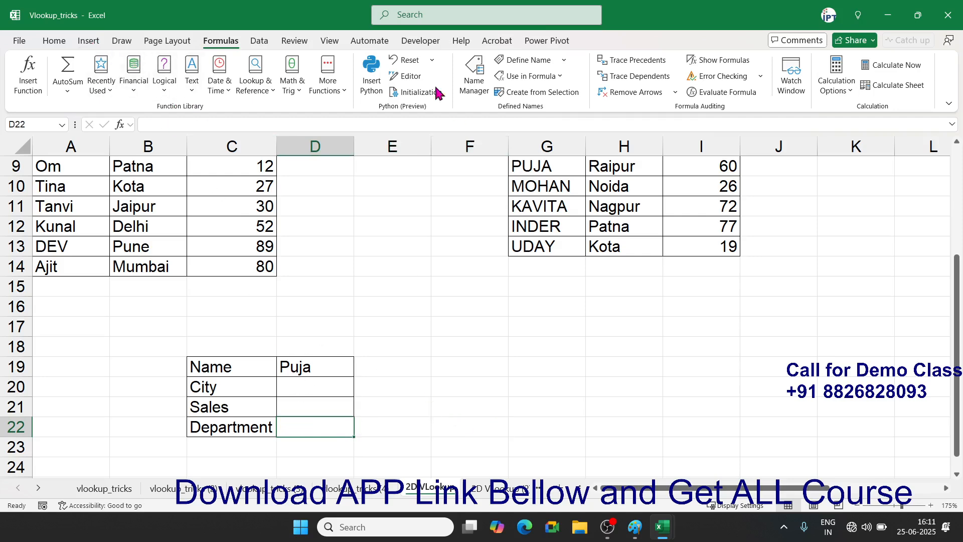
- Add a Data Validation rule to D22 allowing whole numbers greater than 0
click(261, 39)
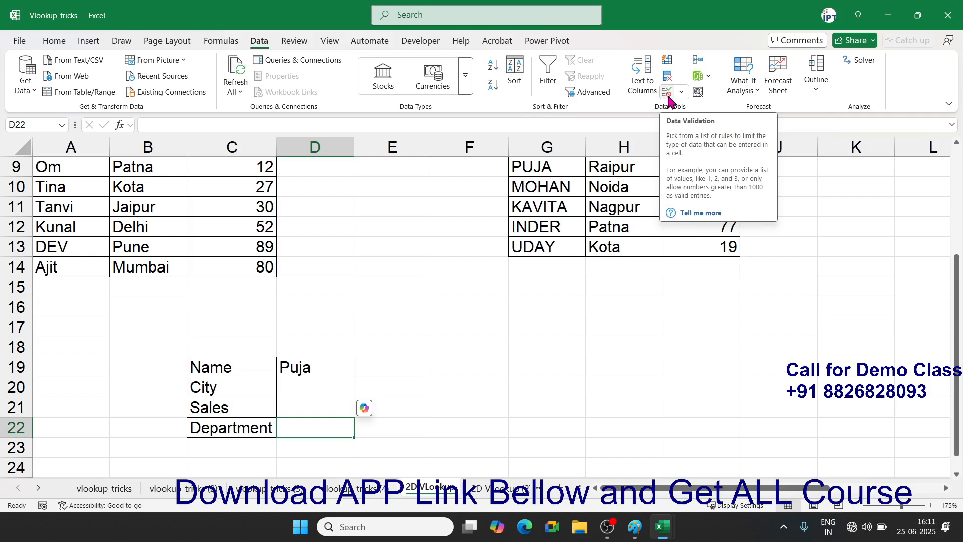
click(668, 98)
drag(351, 274, 539, 230)
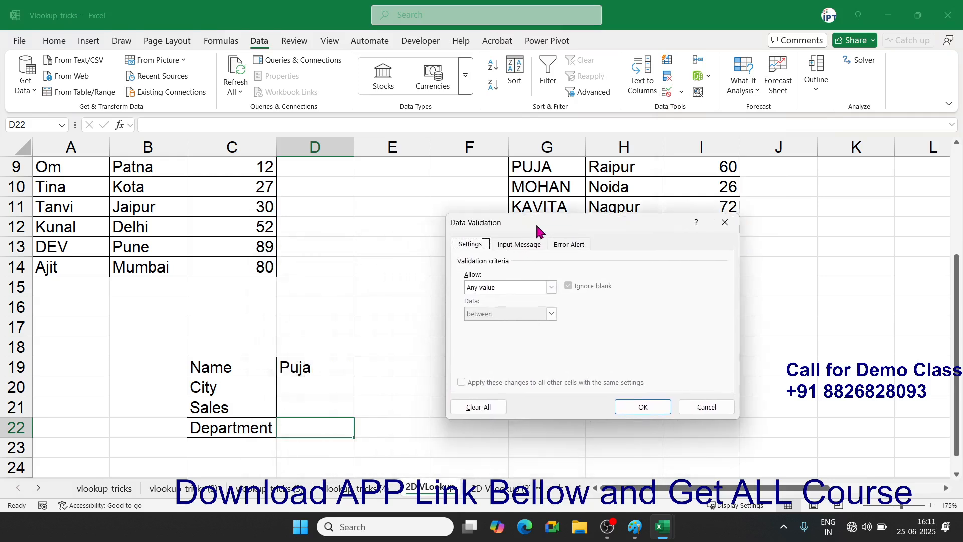
click(552, 287)
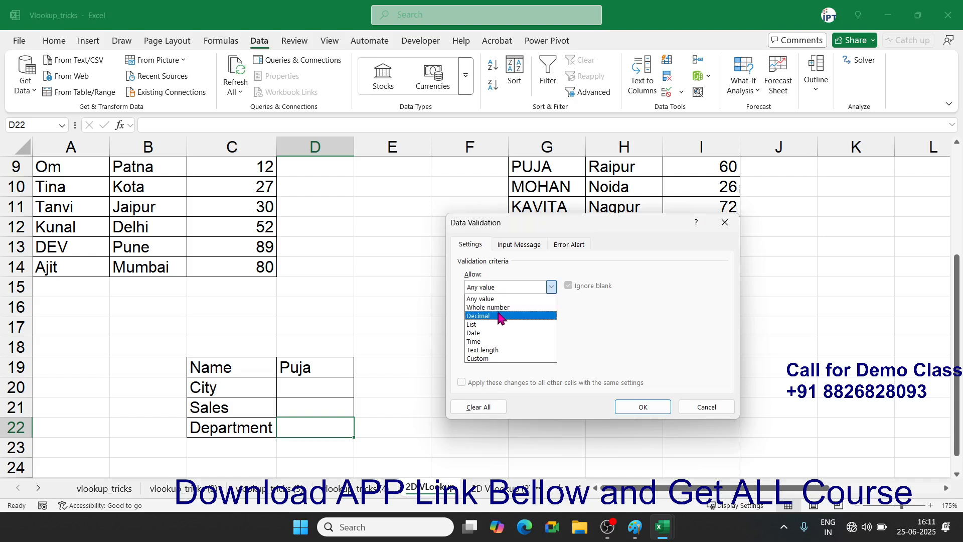
click(500, 308)
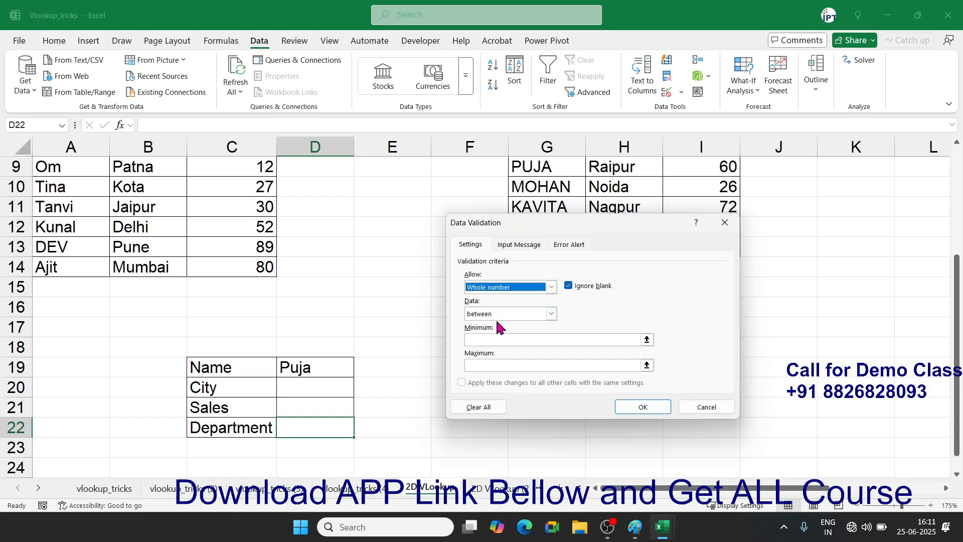
click(497, 315)
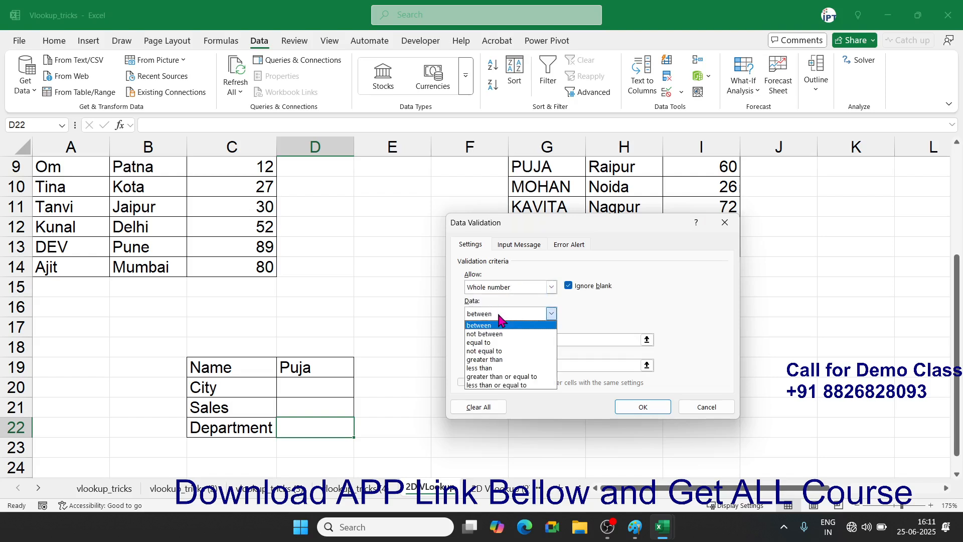
click(495, 360)
text(0)
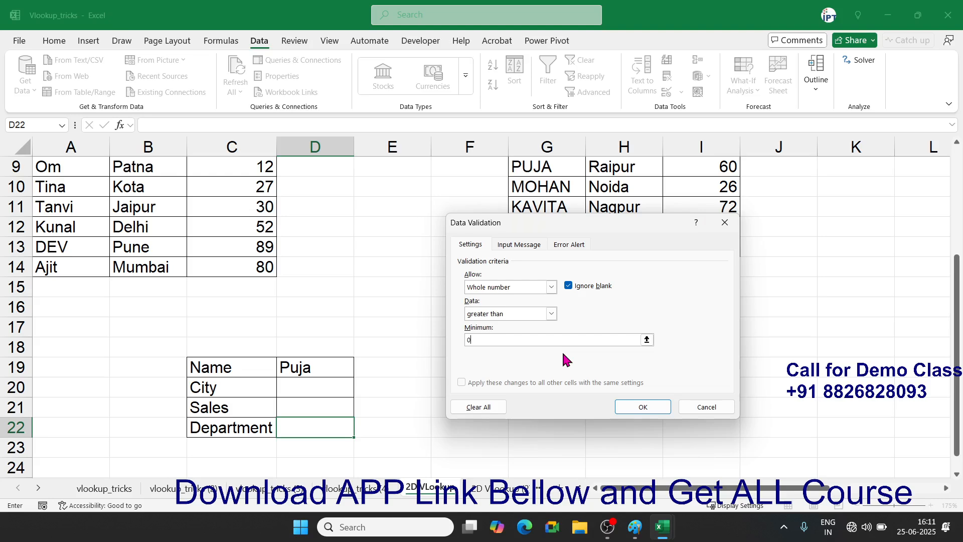
click(643, 406)
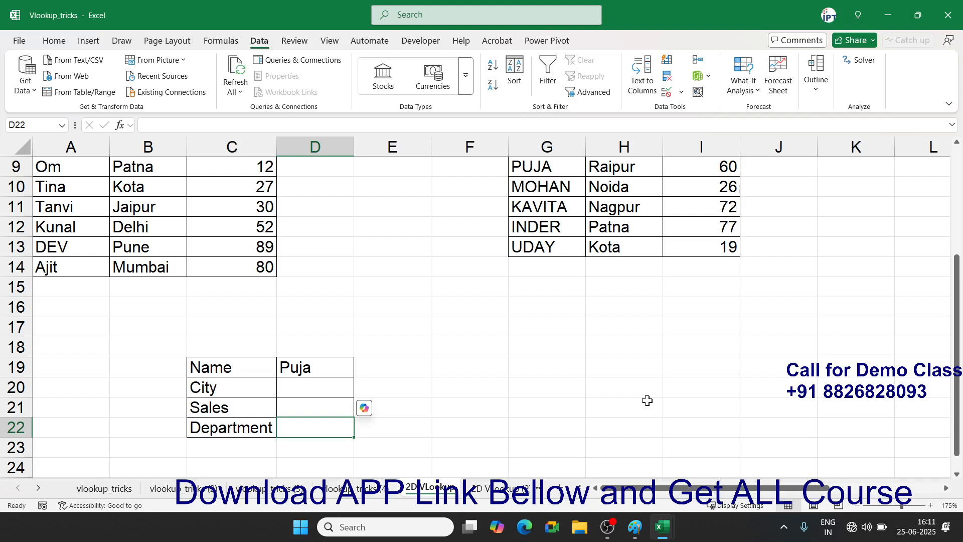
- Confirm 566.365 is rejected in D22, then reopen Data Validation
text(566.365)
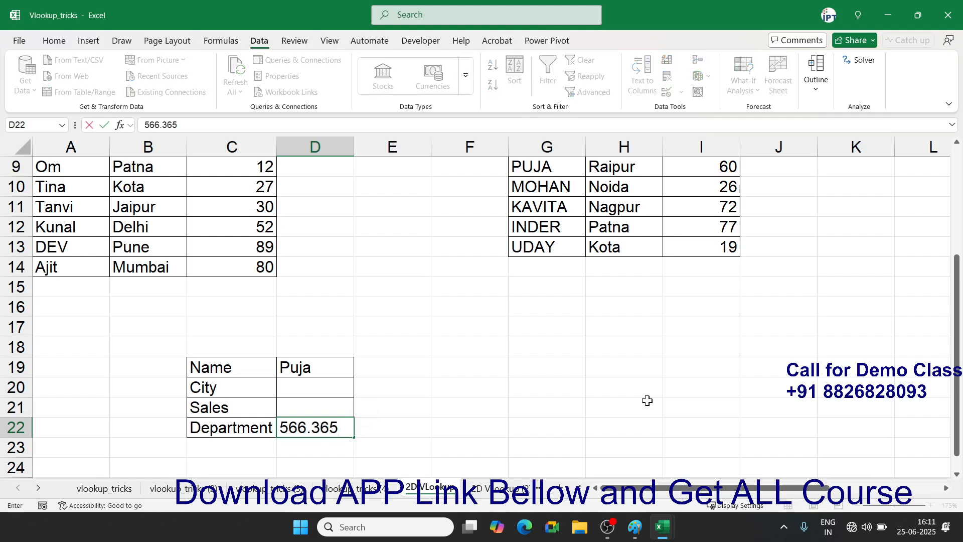
key(Return)
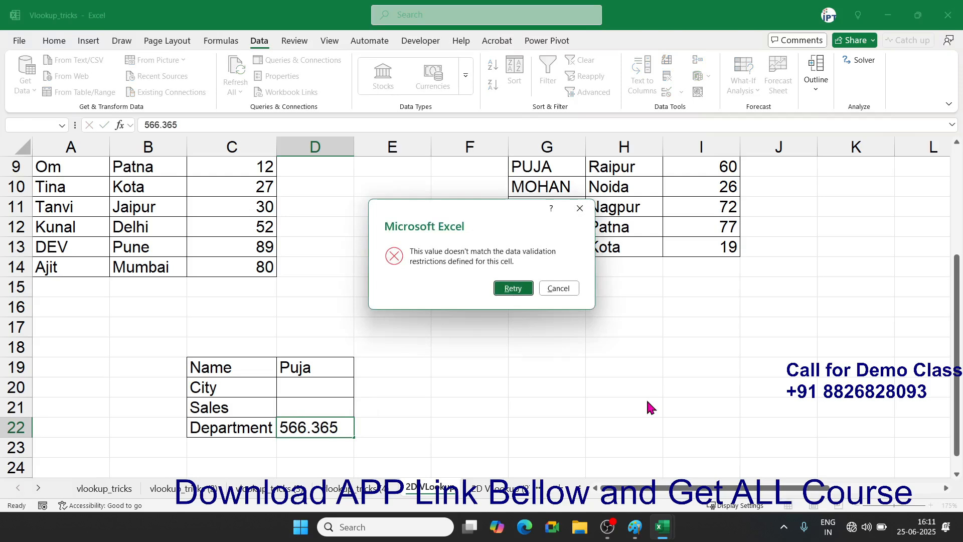
key(Escape)
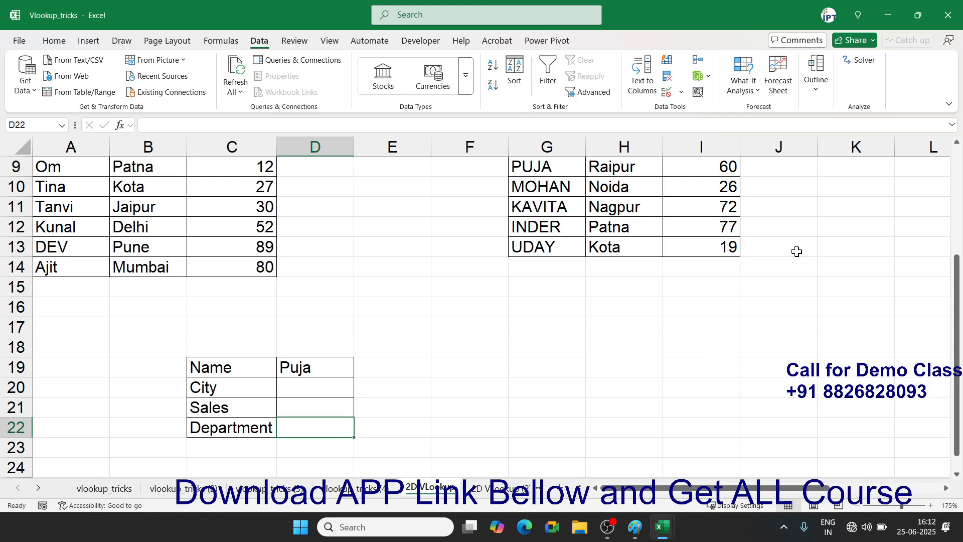
click(666, 94)
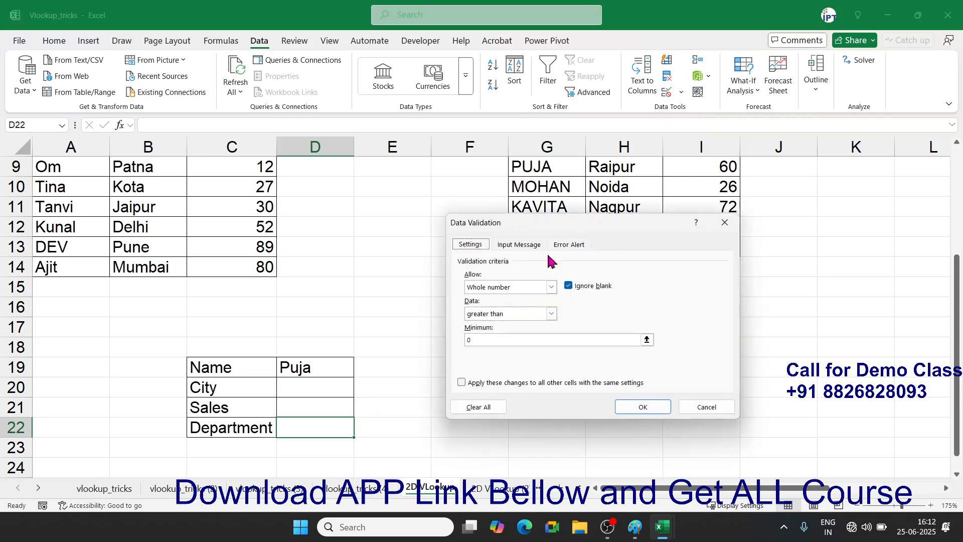
- Change D22's validation to a List with source XL,VBA
click(516, 289)
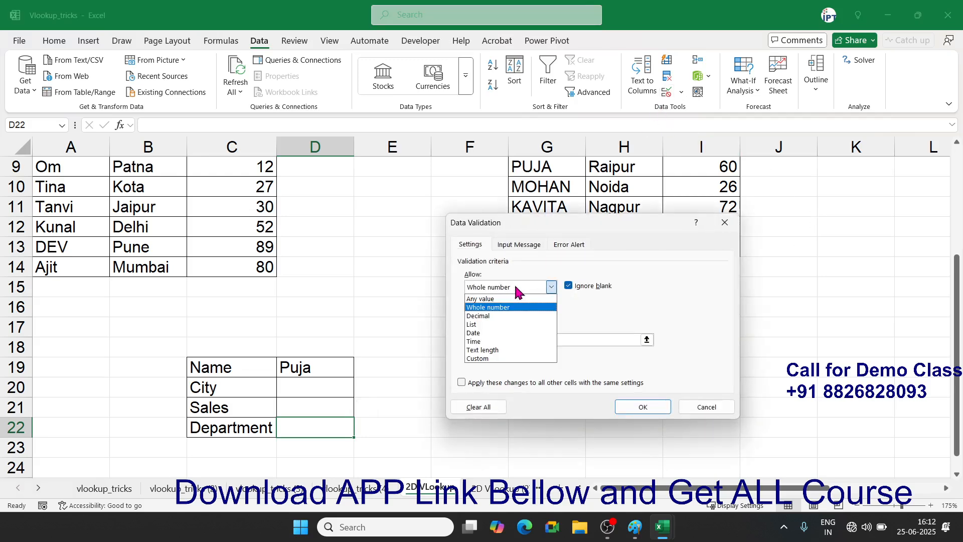
click(501, 326)
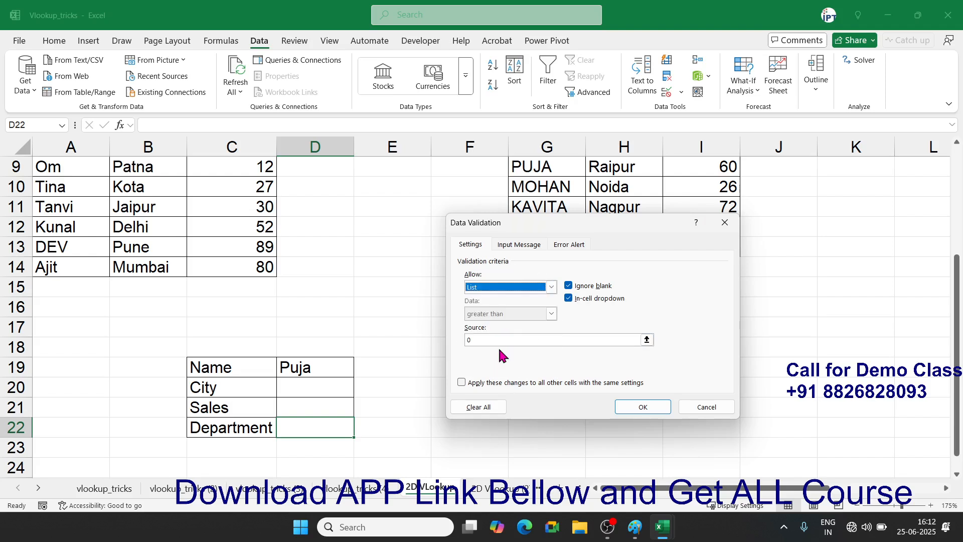
click(500, 341)
key(BackSpace)
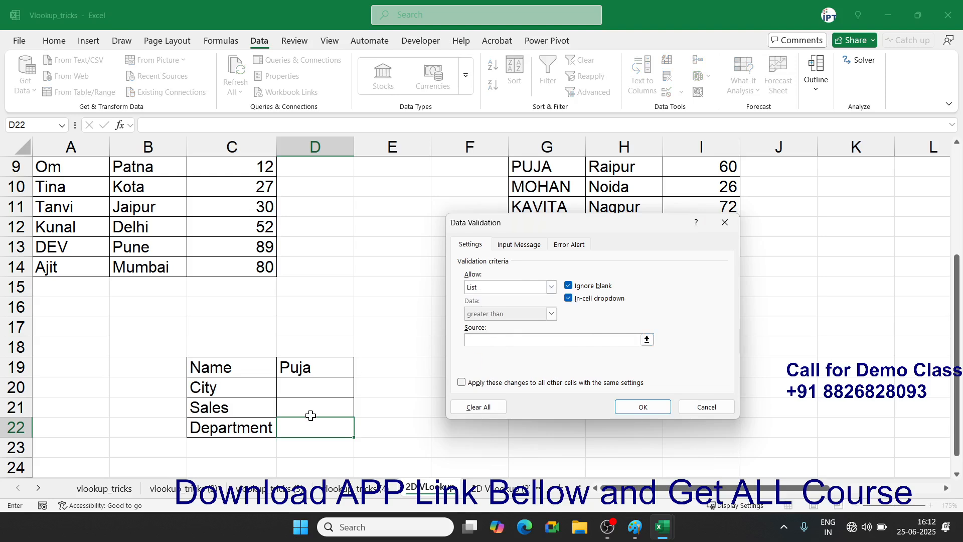
text(XL,VBA)
click(634, 406)
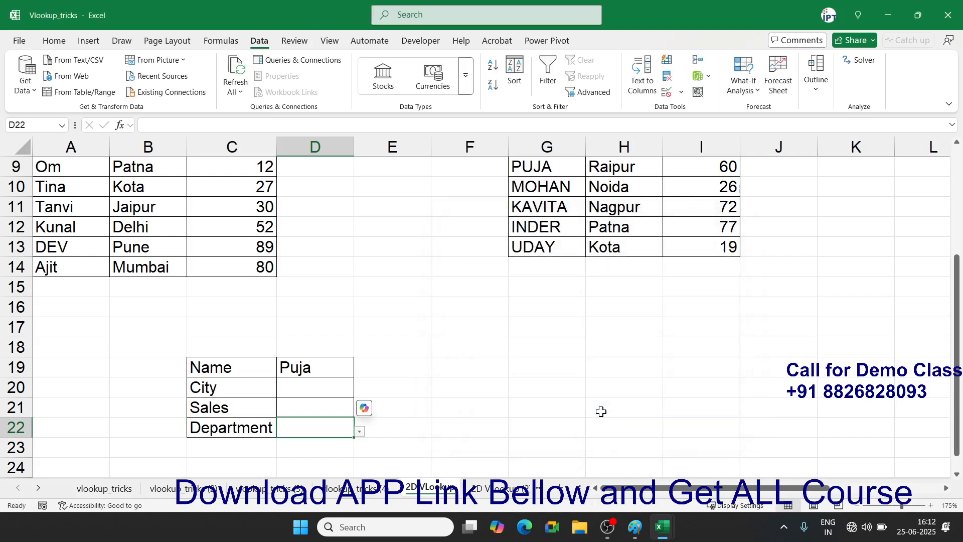
- Pick XL as the Department from D22's drop-down
click(361, 433)
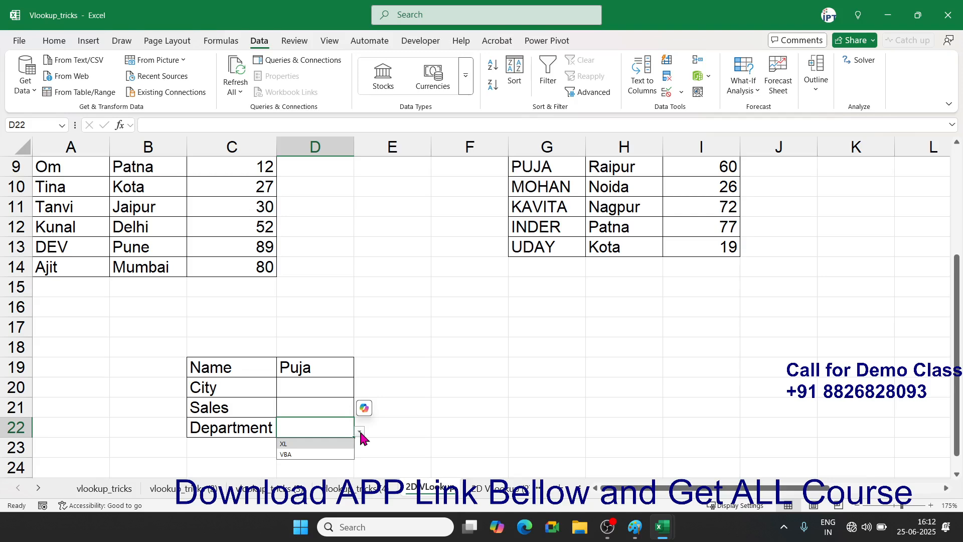
click(342, 444)
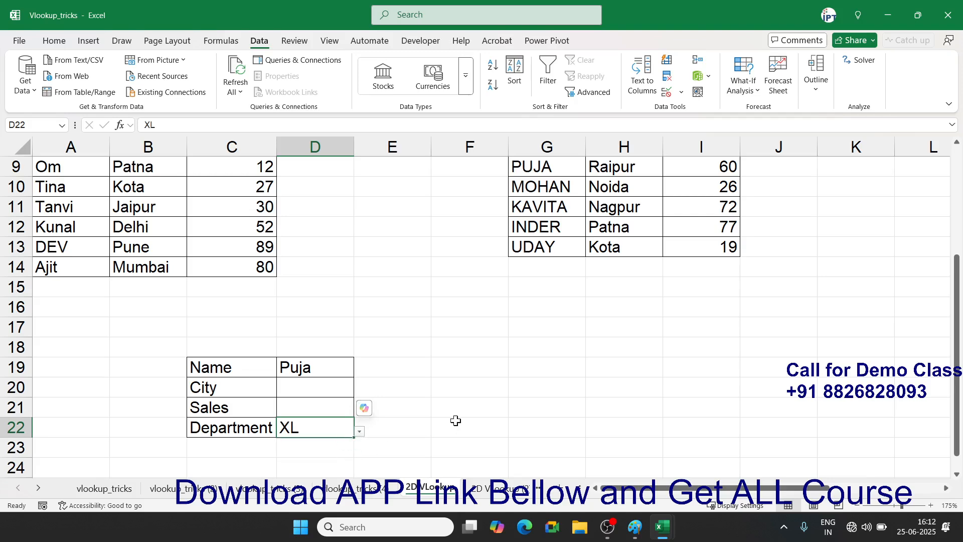
drag(456, 424, 457, 417)
click(313, 391)
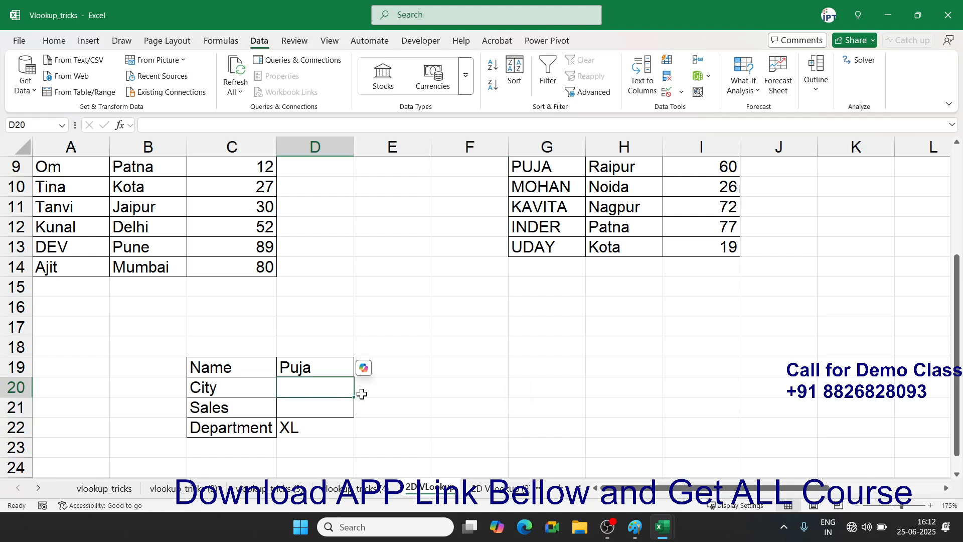
- Enter =VLOOKUP(D19,INDIRECT(D22),2,0) in D20 and accept the correction, returning Pune
text(=vl)
key(Tab)
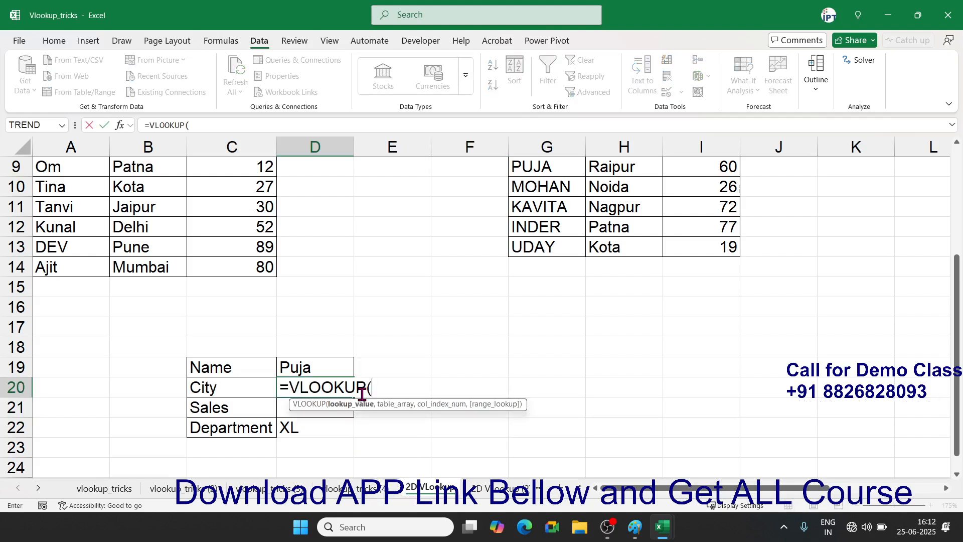
key(Up)
text(,)
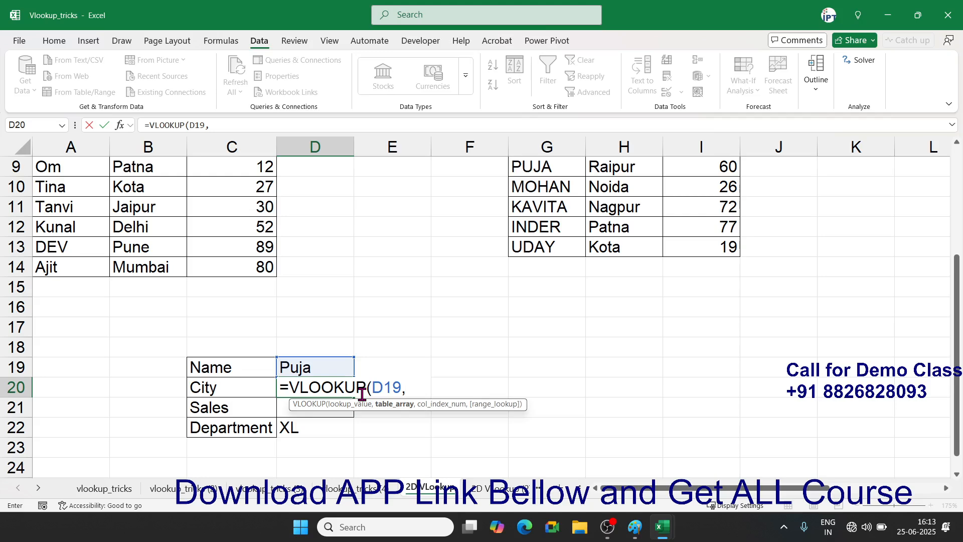
scroll(183, 321, up, 3)
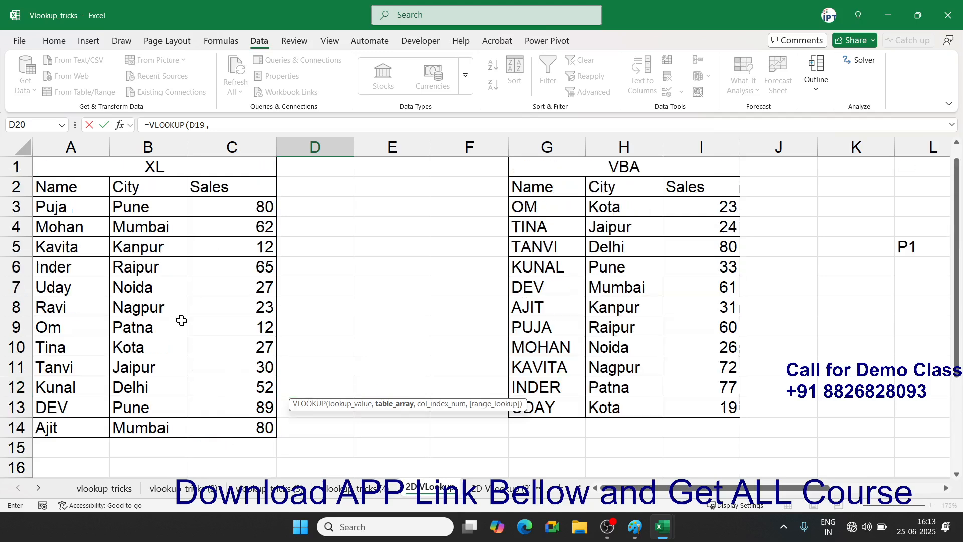
scroll(151, 362, down, 3)
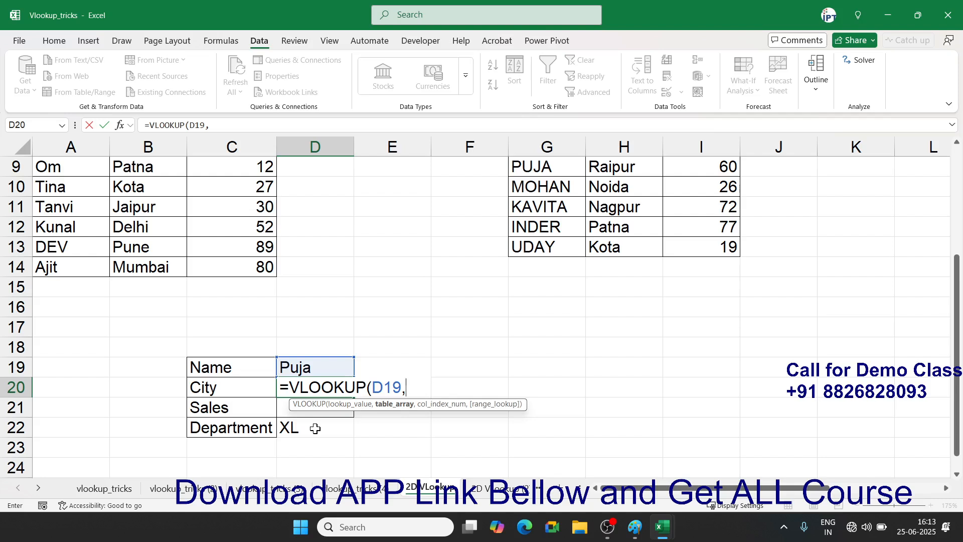
text(in)
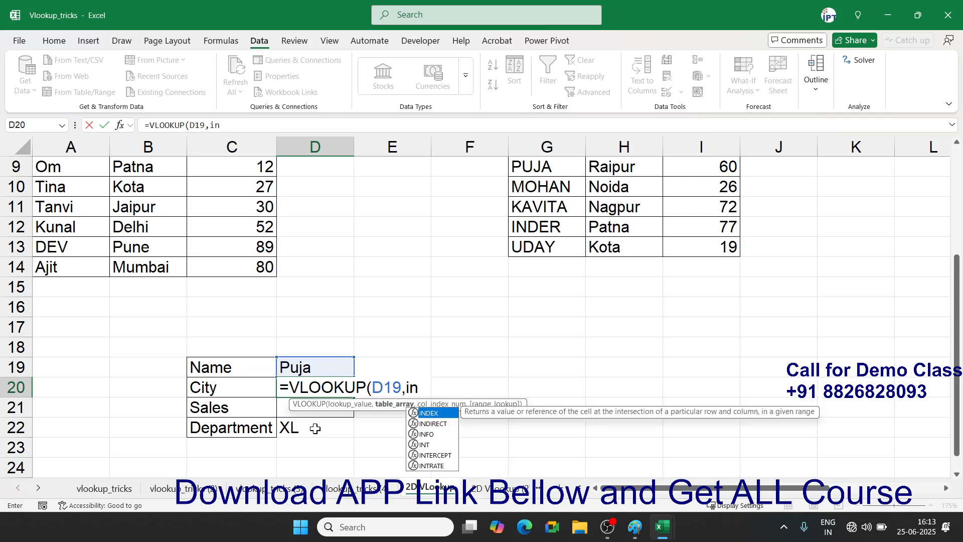
key(Down)
key(Tab)
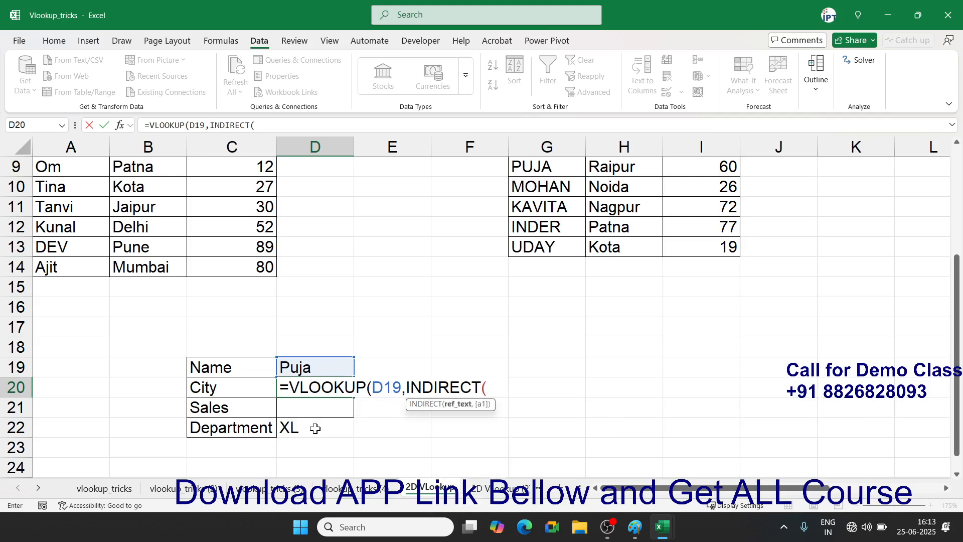
click(289, 425)
text(),)
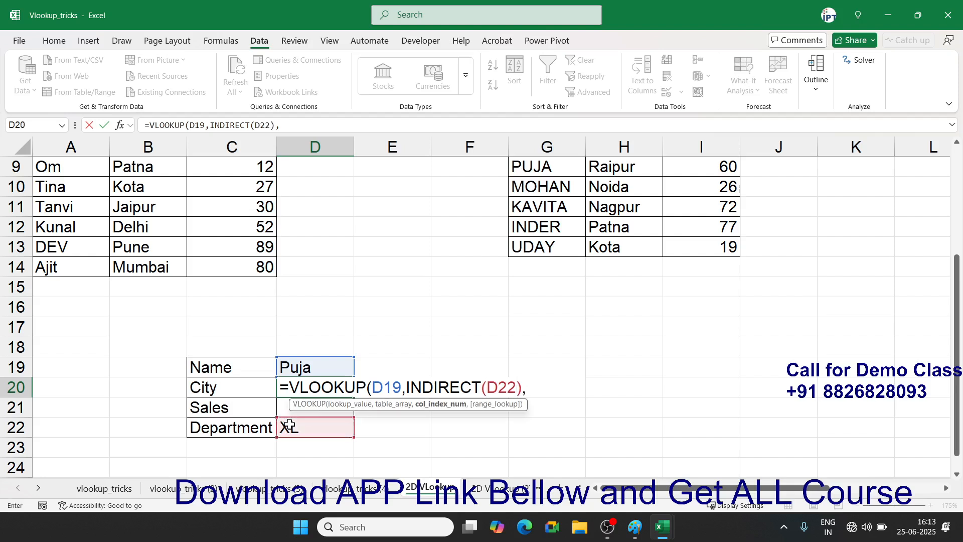
text(2,0)
key(Return)
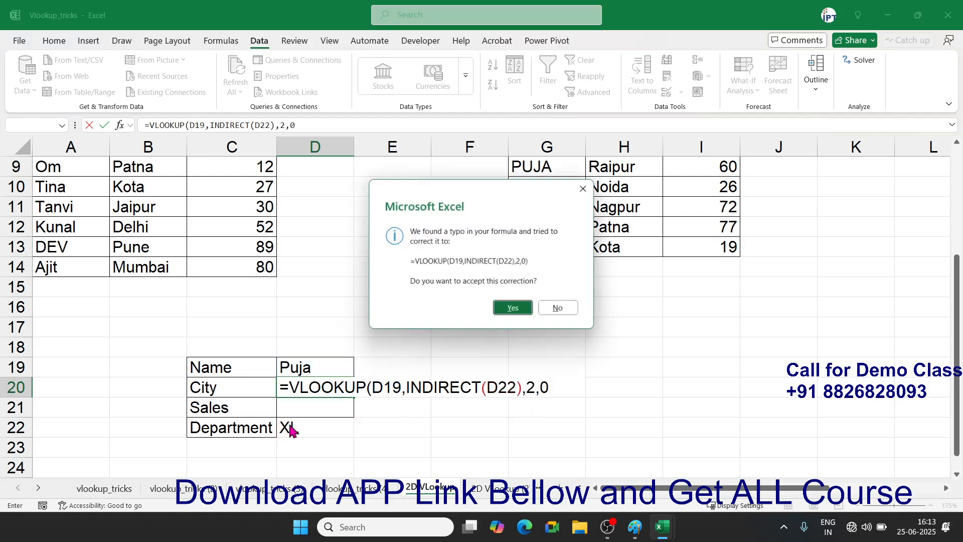
key(Return)
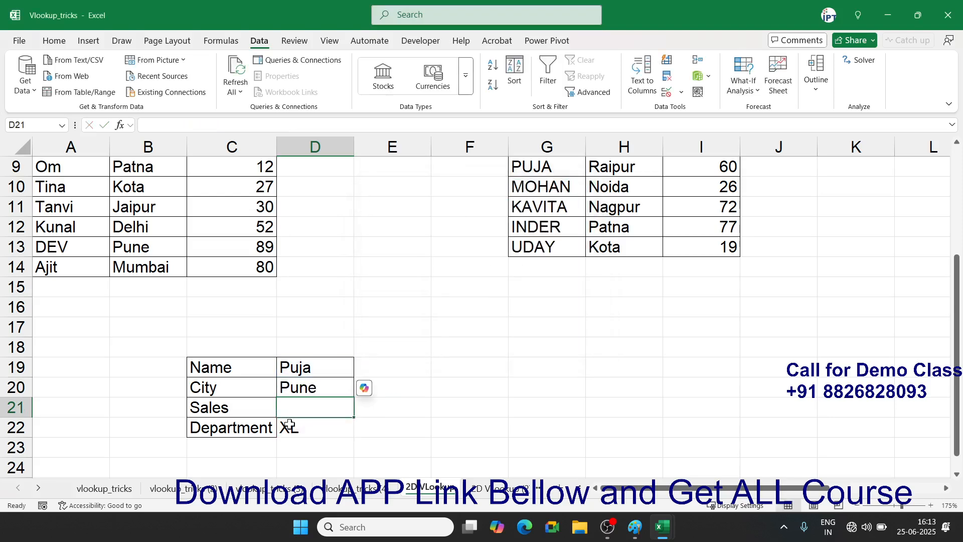
- Enter =VLOOKUP(D19,INDIRECT(D22),3,0) in D21, then switch Department to VBA
text(=vl)
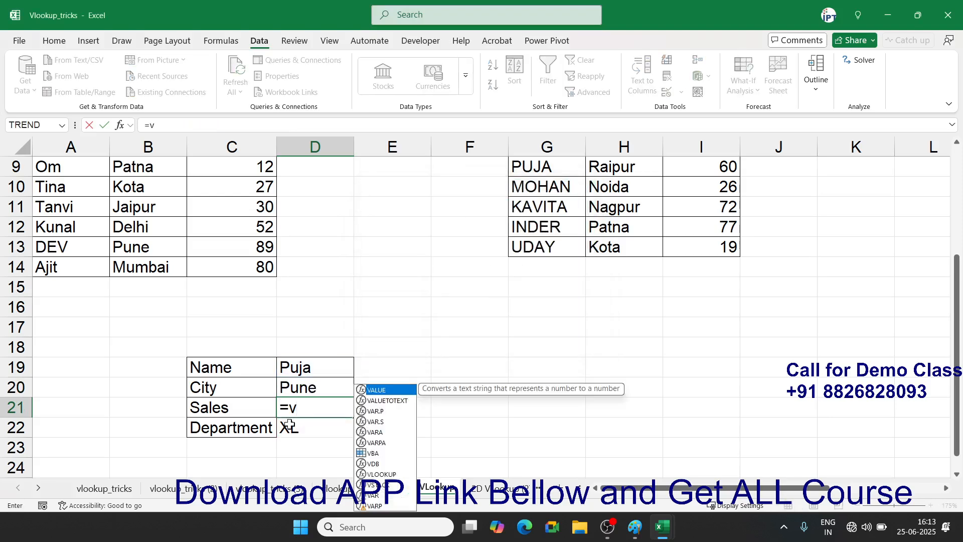
key(Tab)
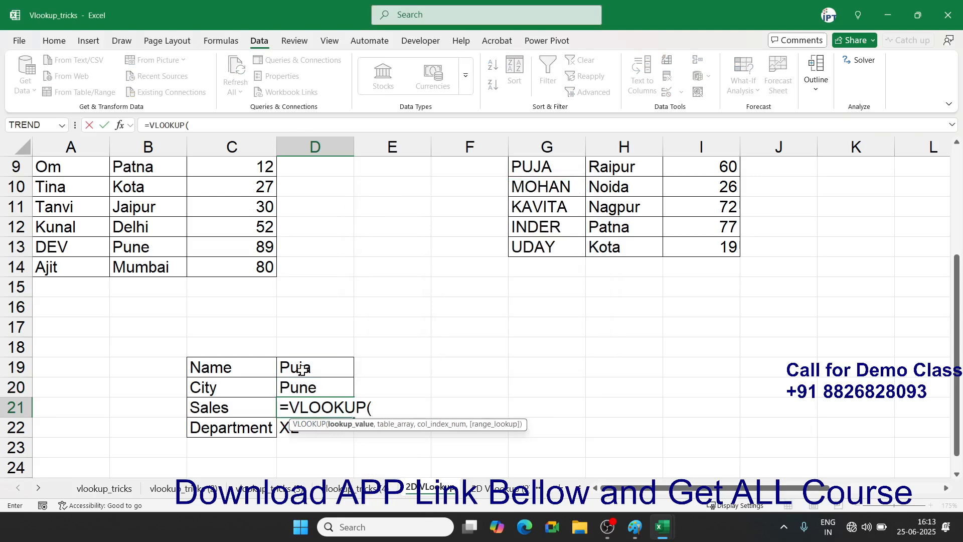
click(302, 369)
text(,)
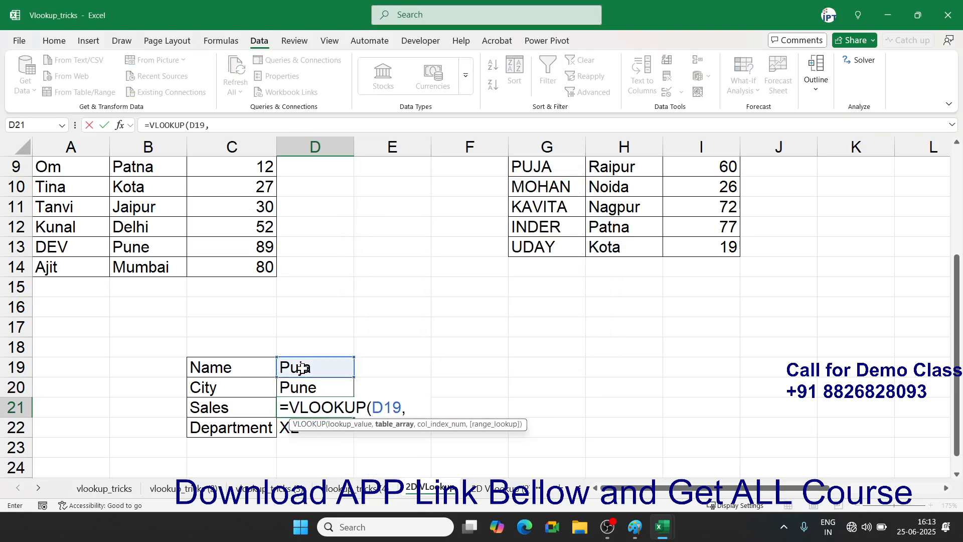
text(ind)
key(Down)
key(Tab)
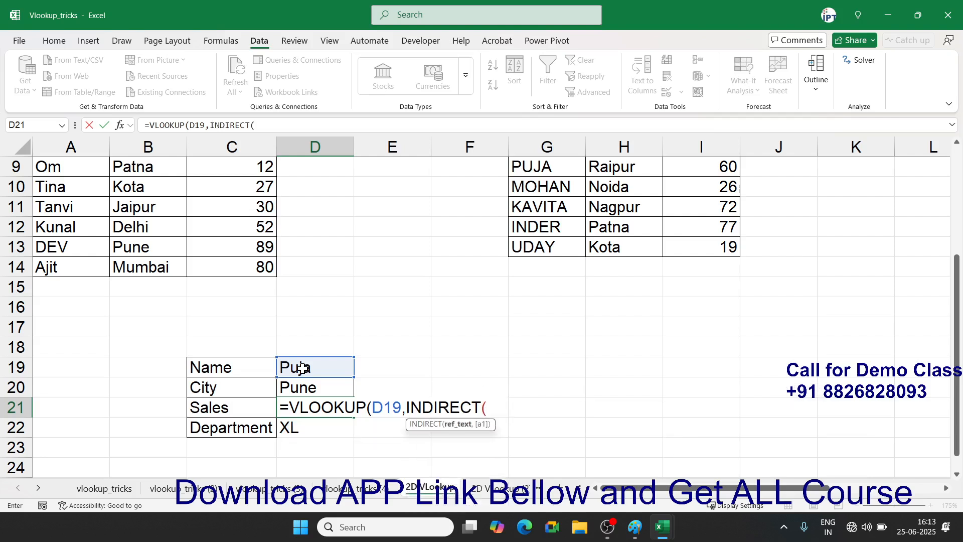
click(284, 433)
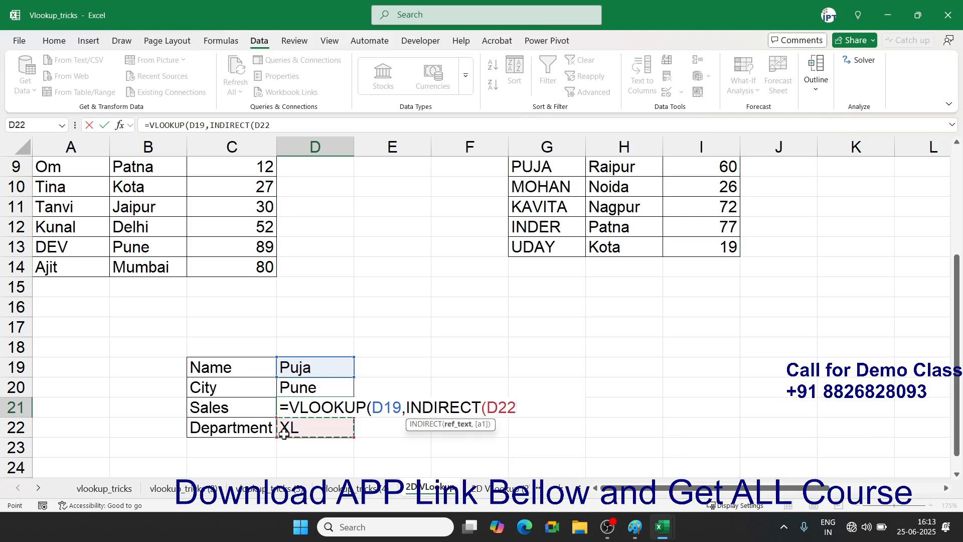
text(),)
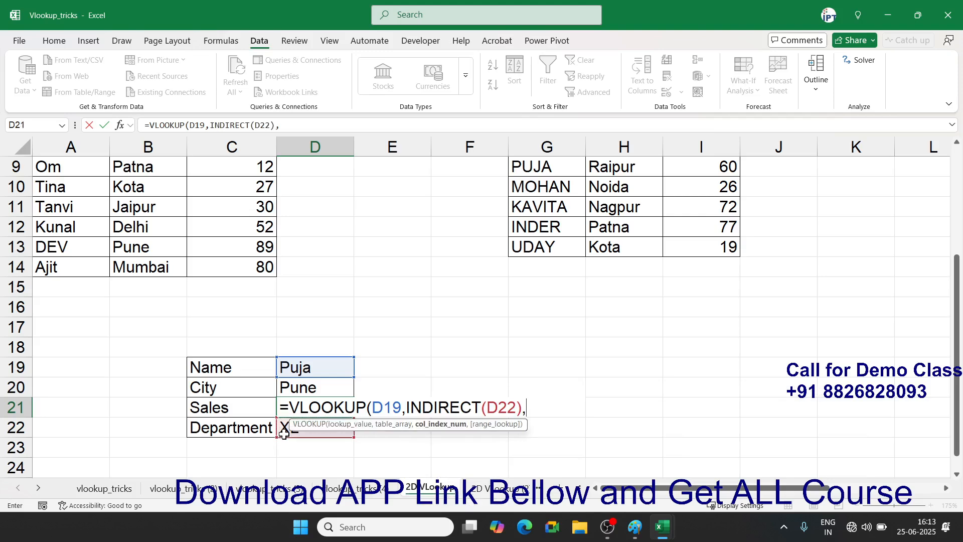
text(3,0)
key(Return)
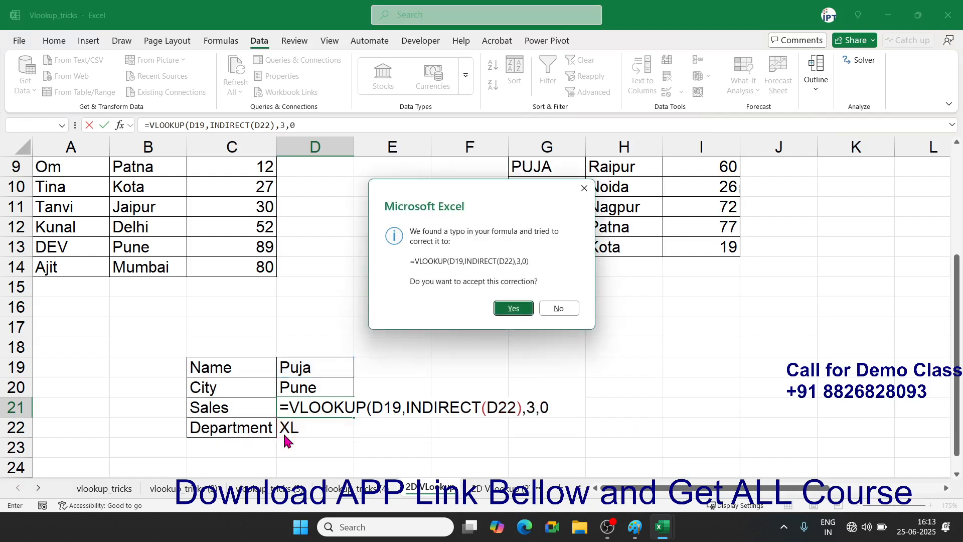
key(Return)
click(359, 432)
click(348, 454)
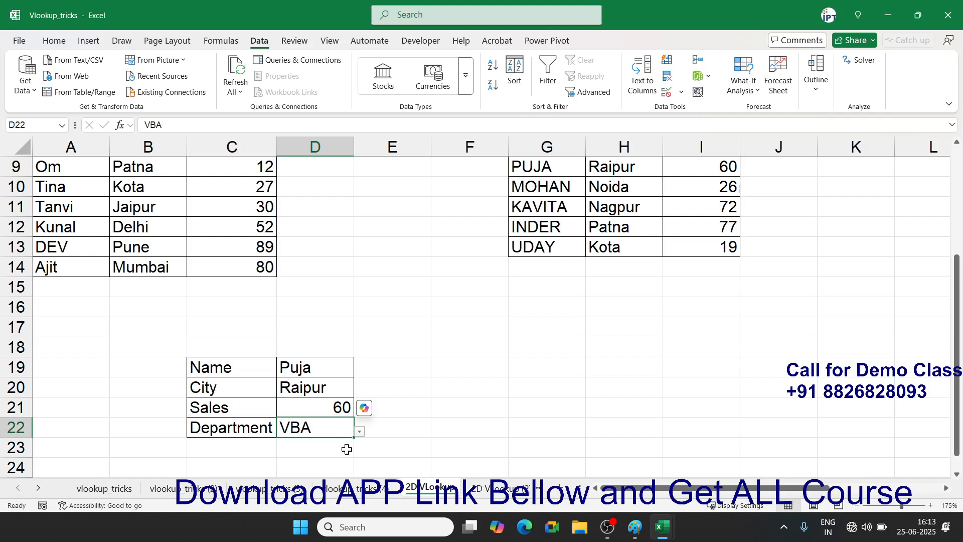
click(359, 432)
click(346, 444)
click(233, 251)
click(609, 247)
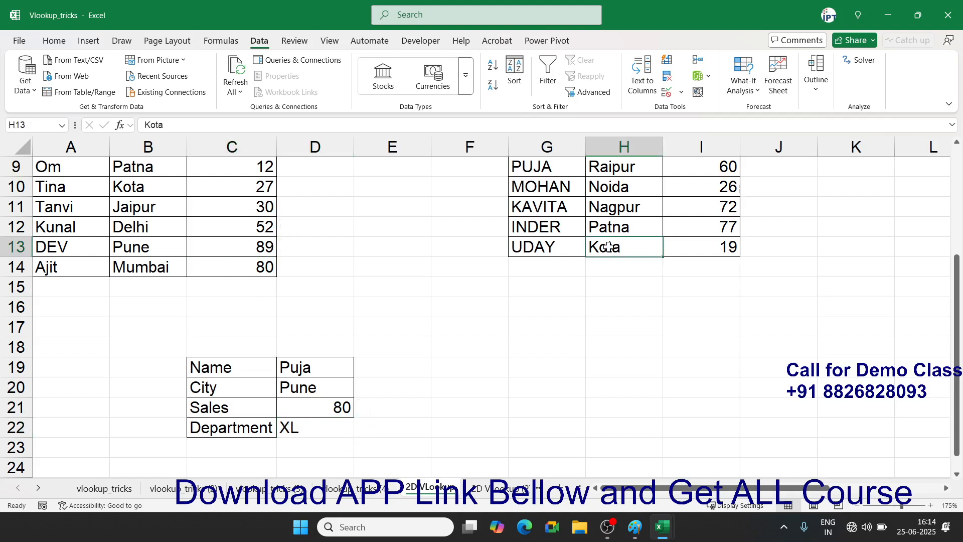
click(254, 226)
click(643, 249)
click(351, 428)
click(359, 432)
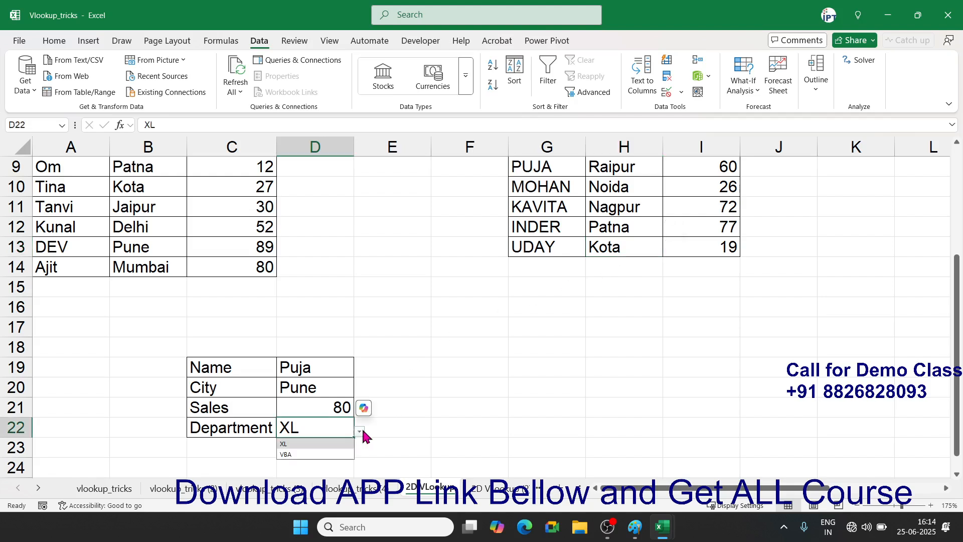
click(342, 452)
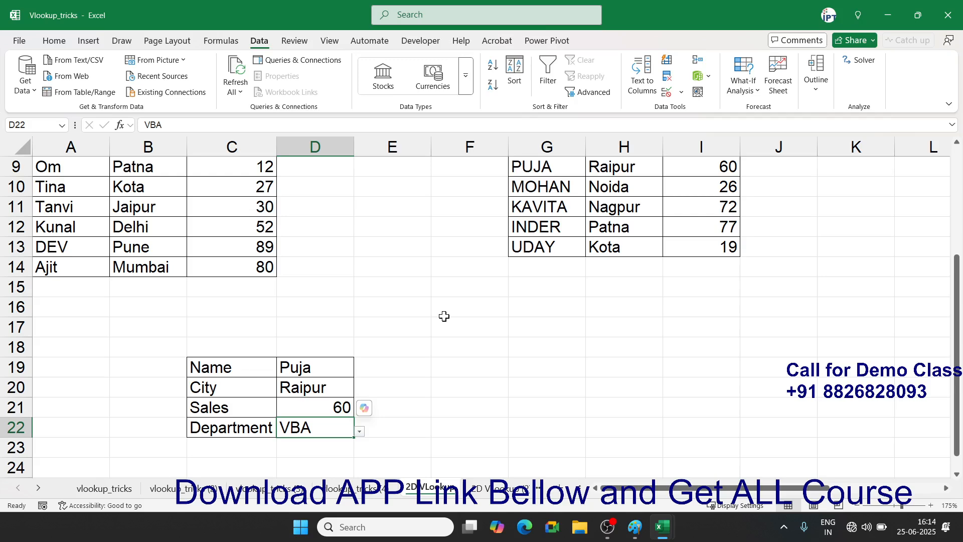
click(39, 488)
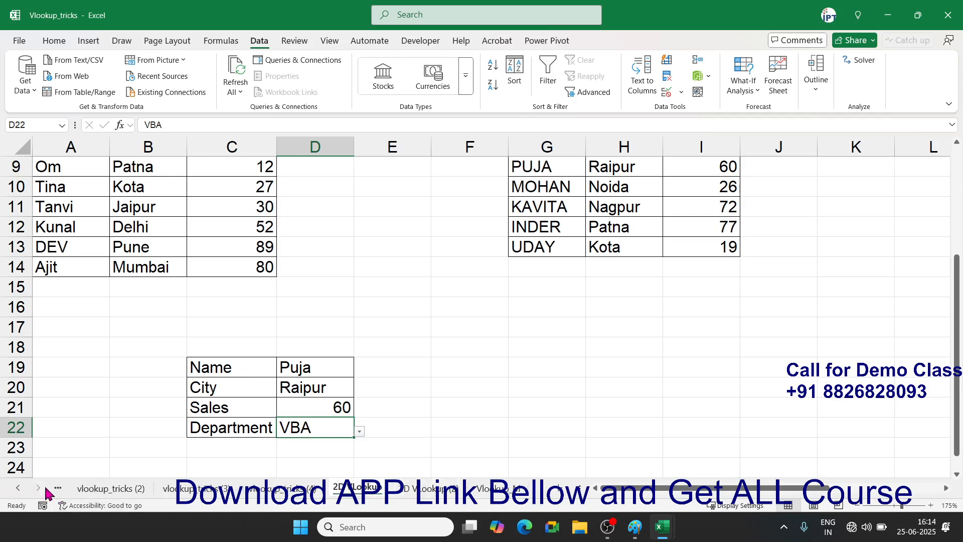
click(19, 488)
click(100, 489)
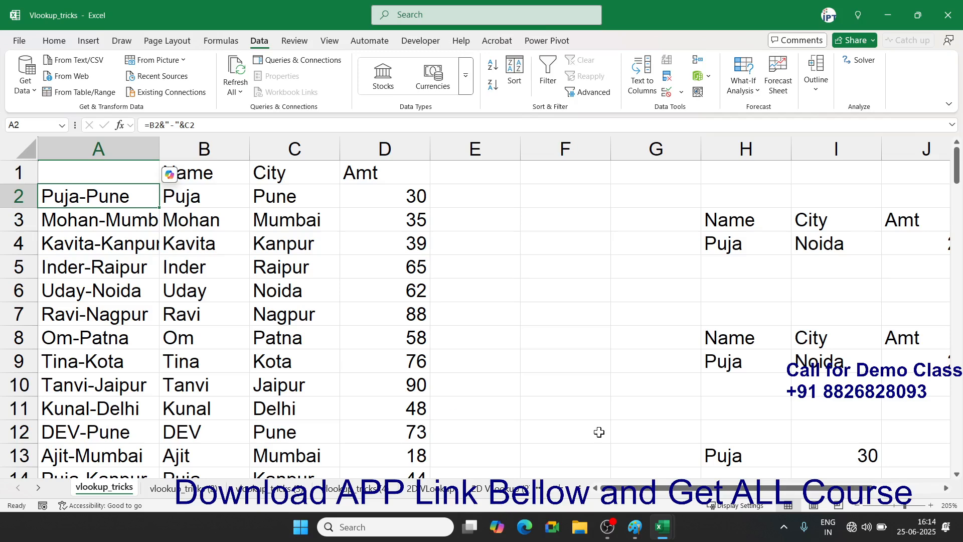
drag(211, 153, 289, 151)
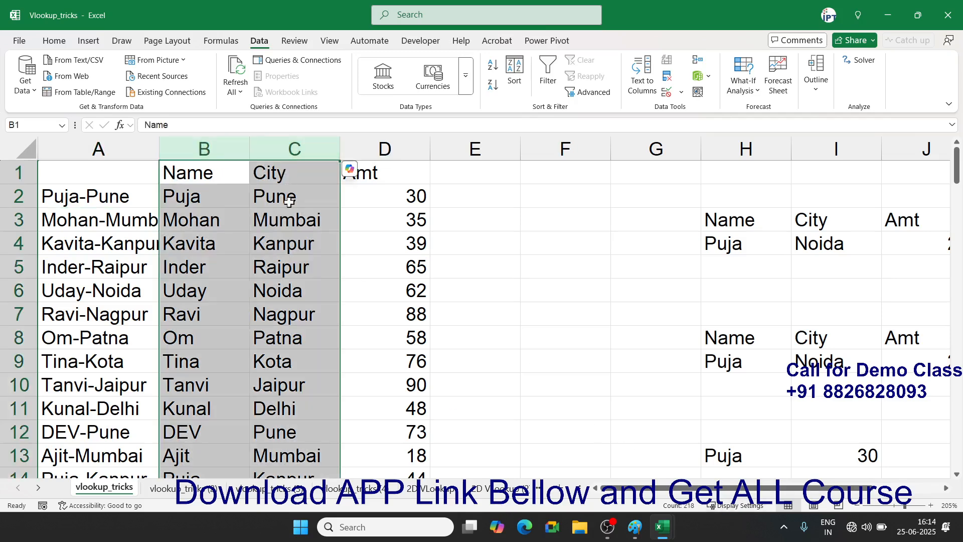
click(390, 215)
drag(670, 497, 717, 494)
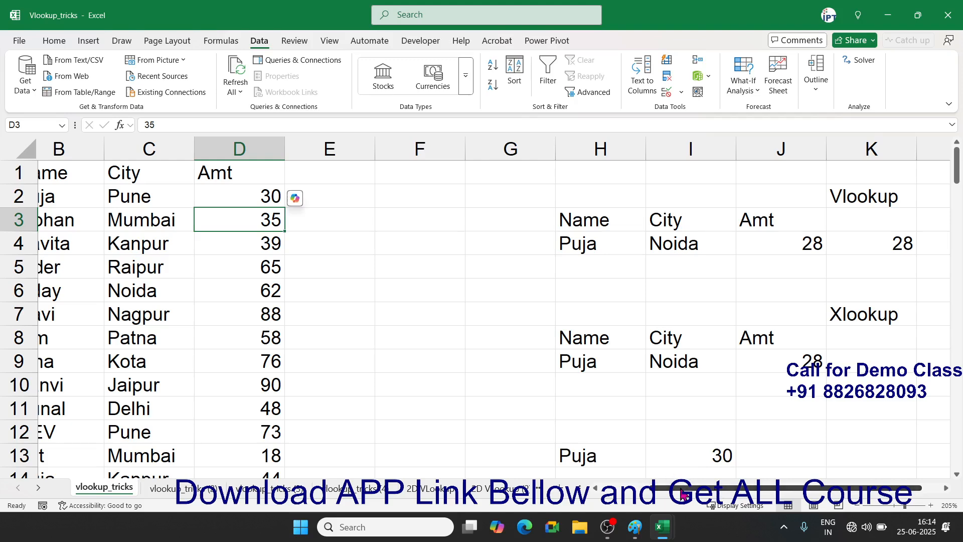
click(170, 488)
click(497, 331)
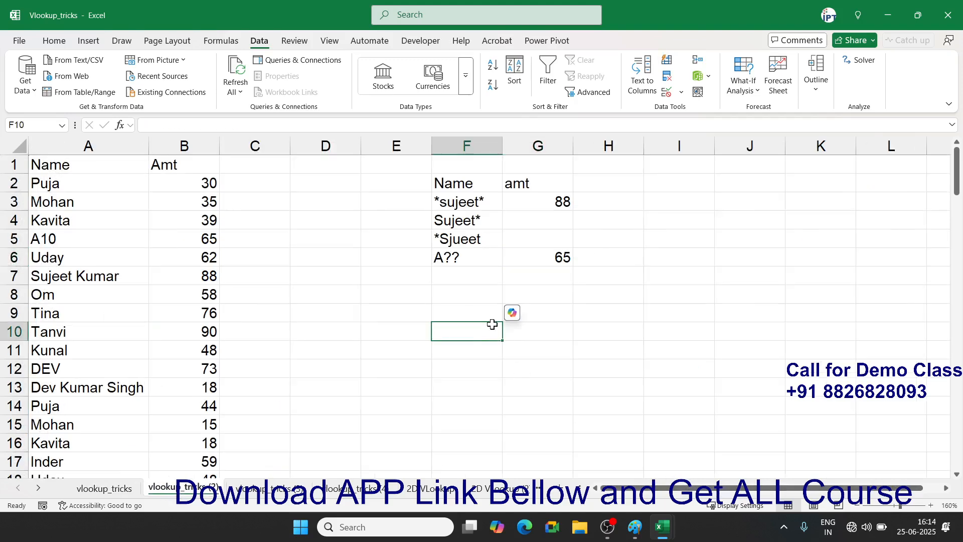
drag(475, 256, 477, 204)
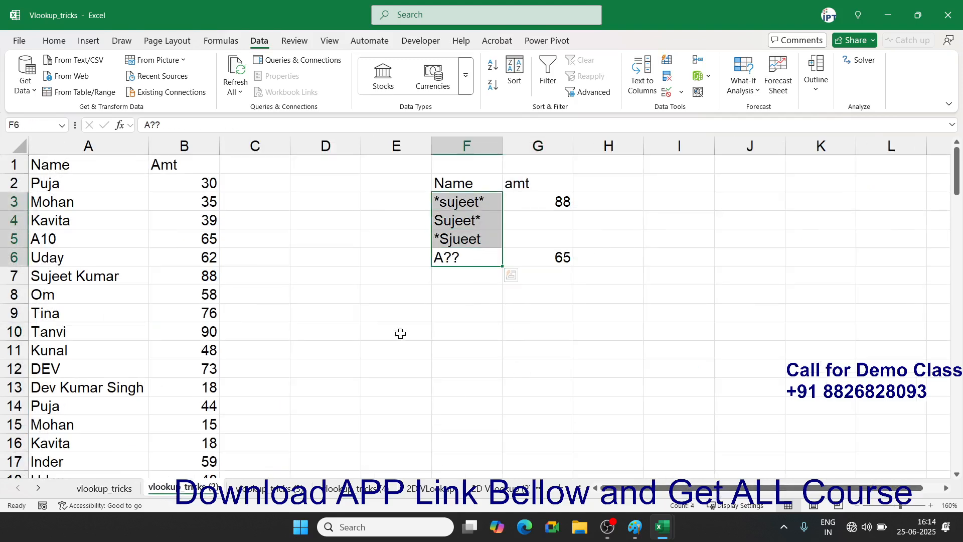
click(237, 490)
drag(738, 488, 713, 487)
click(491, 239)
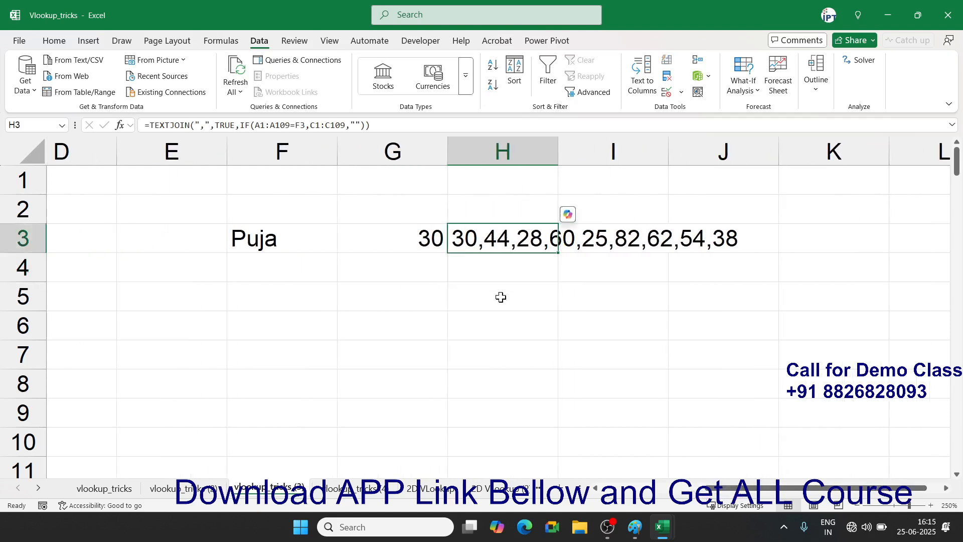
key(ctrl+Page_Down)
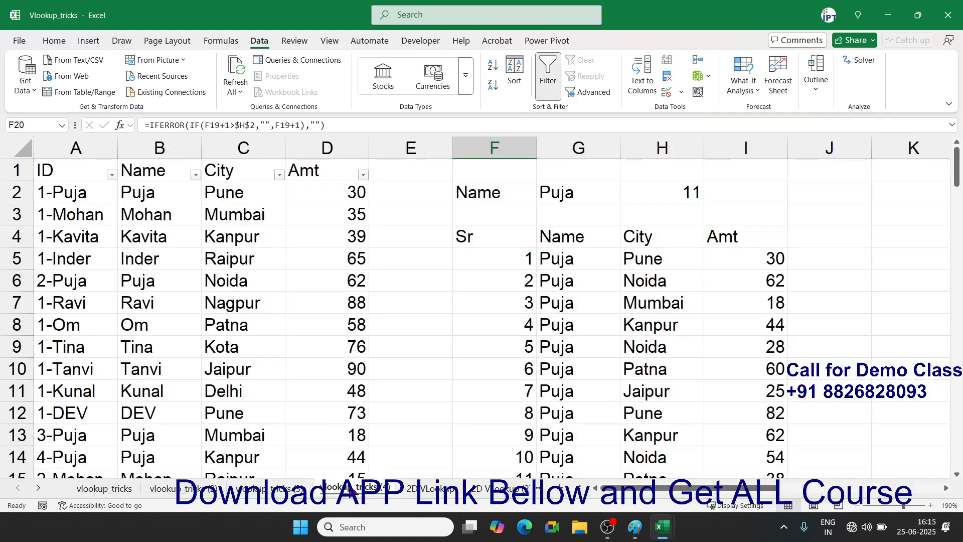
drag(632, 488, 670, 490)
scroll(752, 364, down, 3)
scroll(752, 364, up, 3)
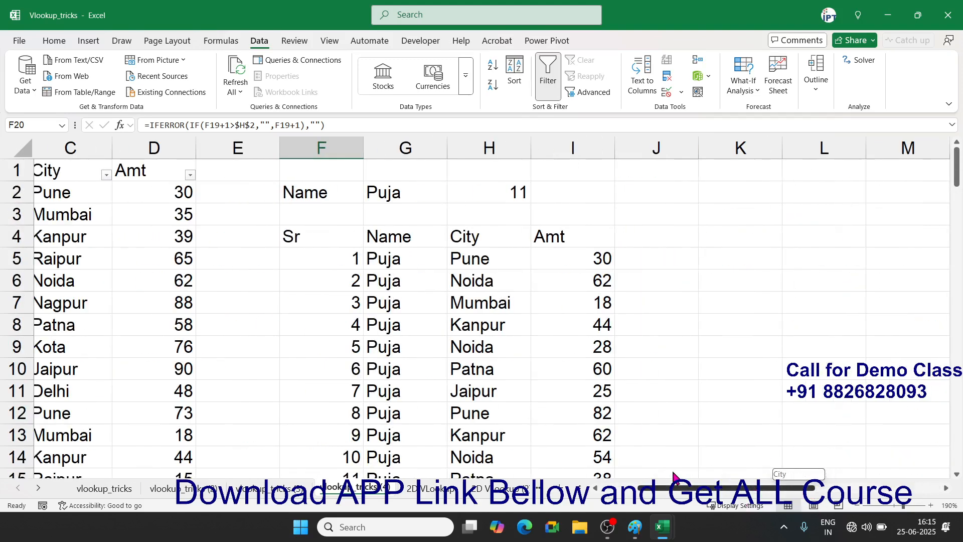
click(352, 245)
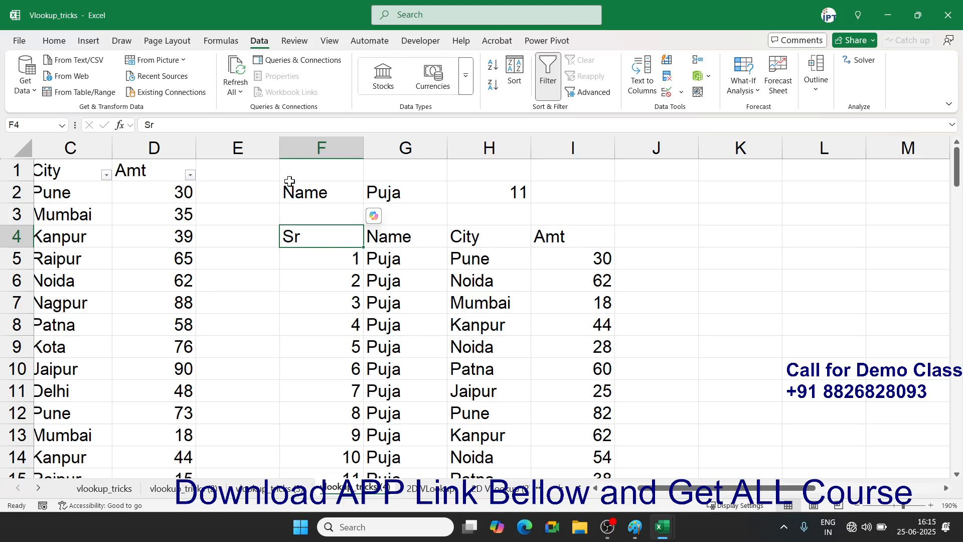
click(415, 489)
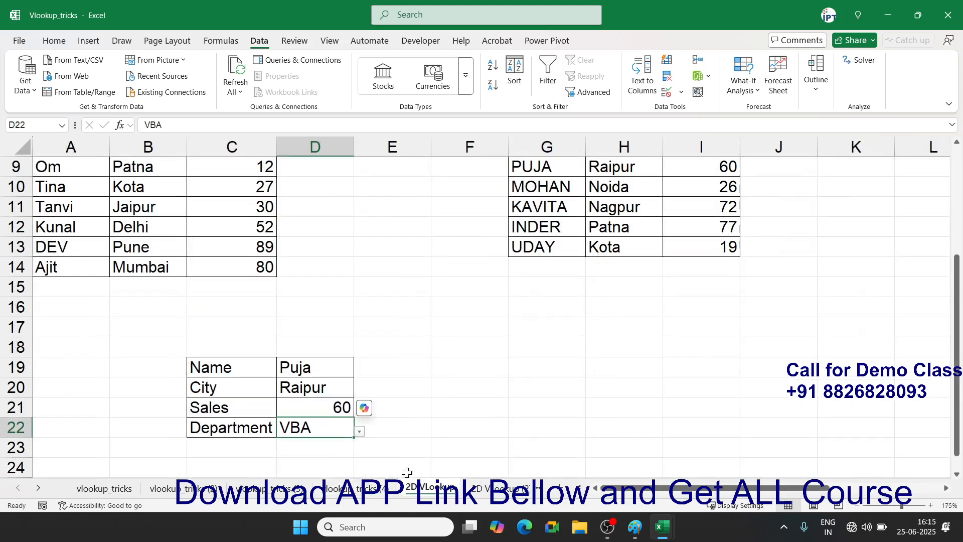
scroll(390, 344, up, 3)
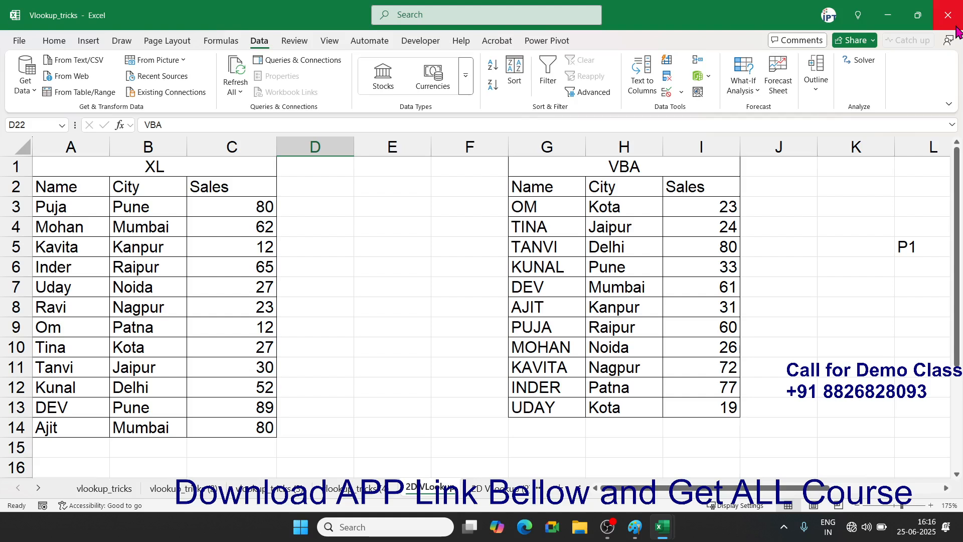
- Close the Vlookup_tricks workbook window
click(955, 25)
- Save the lookup workbook as it closes, then bring up File Explorer
click(476, 354)
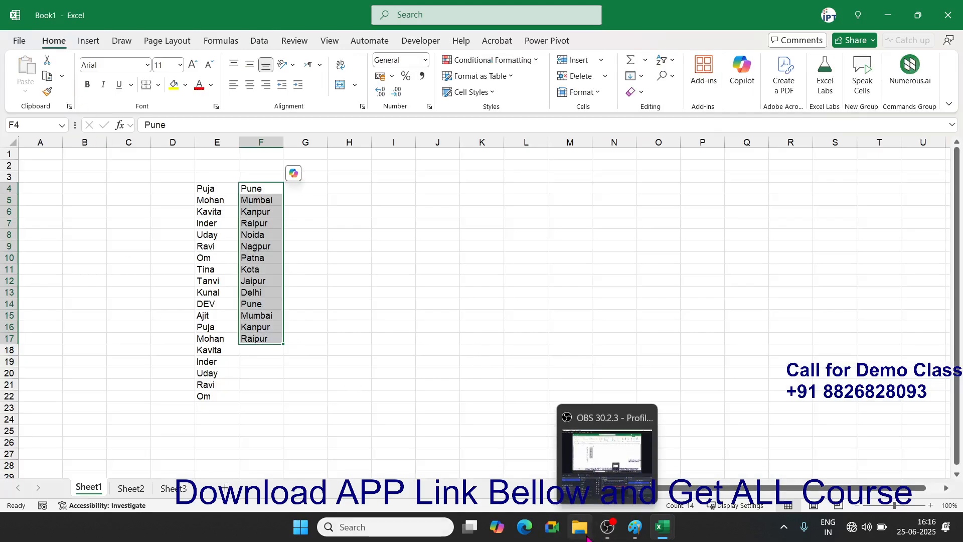
click(581, 527)
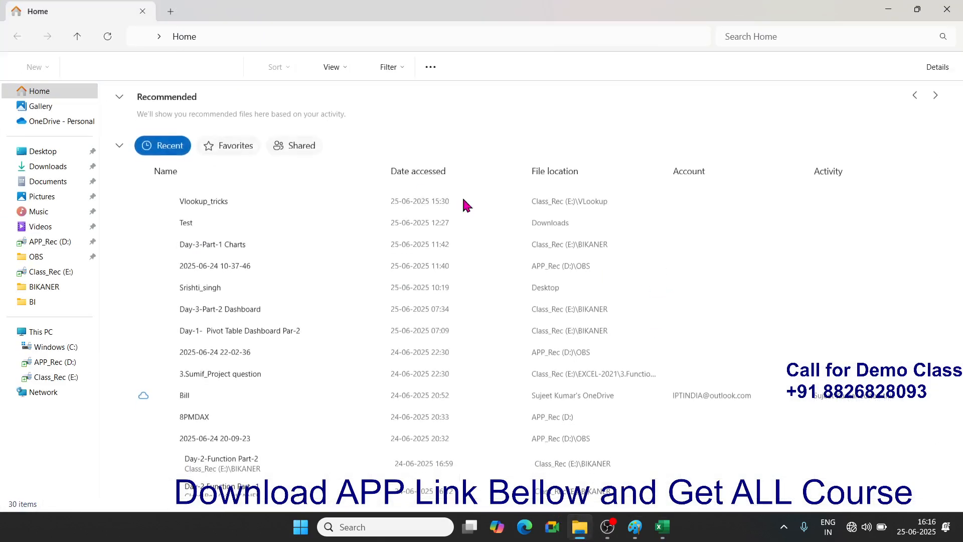
drag(527, 14, 1, 75)
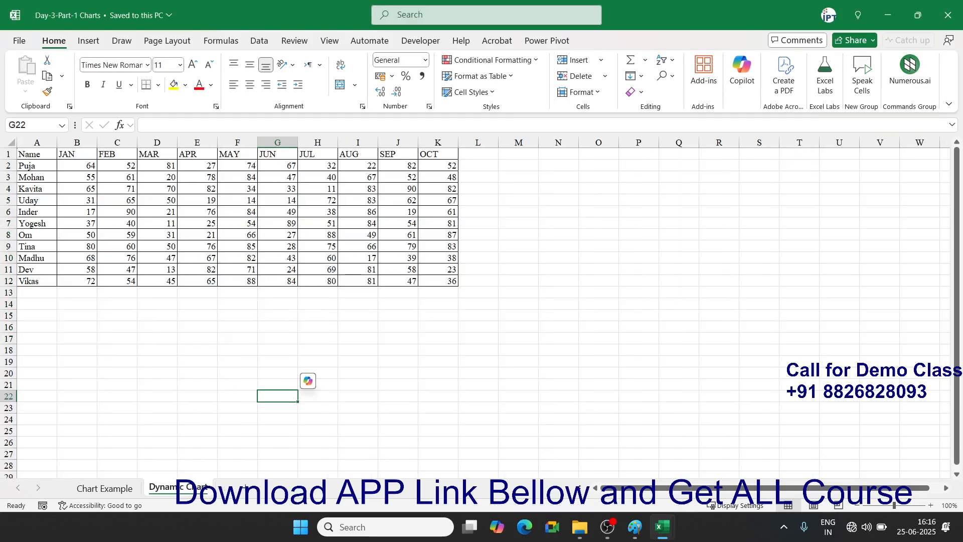
- Go to the Chart Example sheet, then show the File backstage's recent workbooks
click(105, 488)
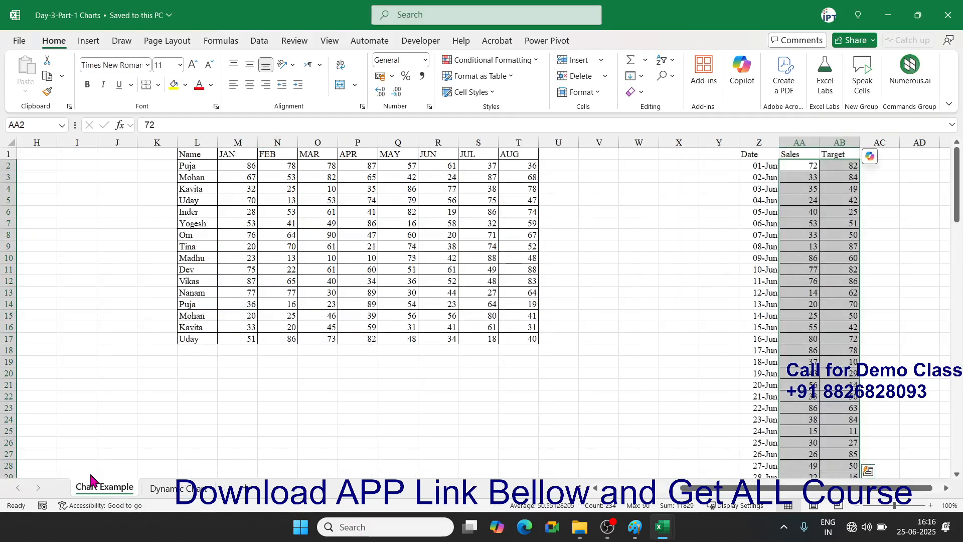
drag(809, 489, 576, 492)
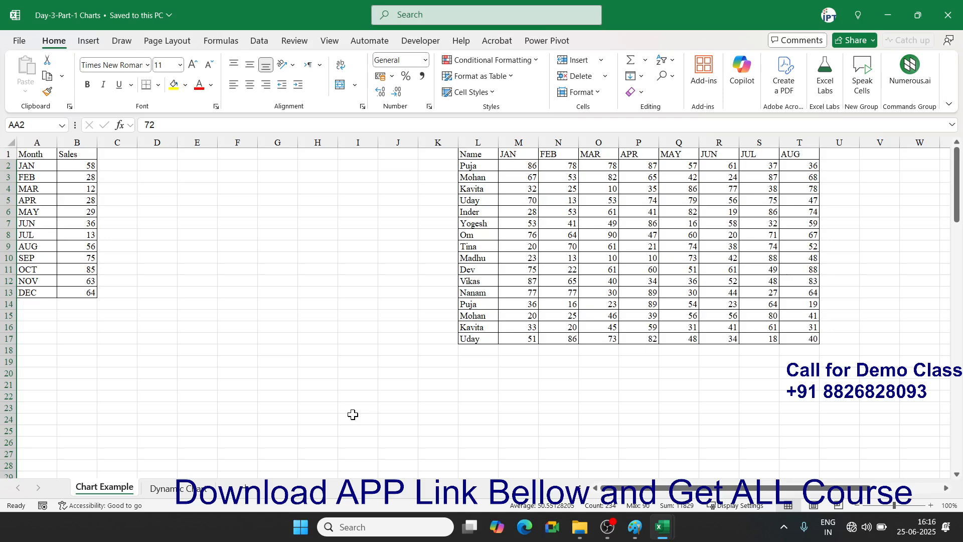
click(15, 41)
scroll(247, 412, down, 3)
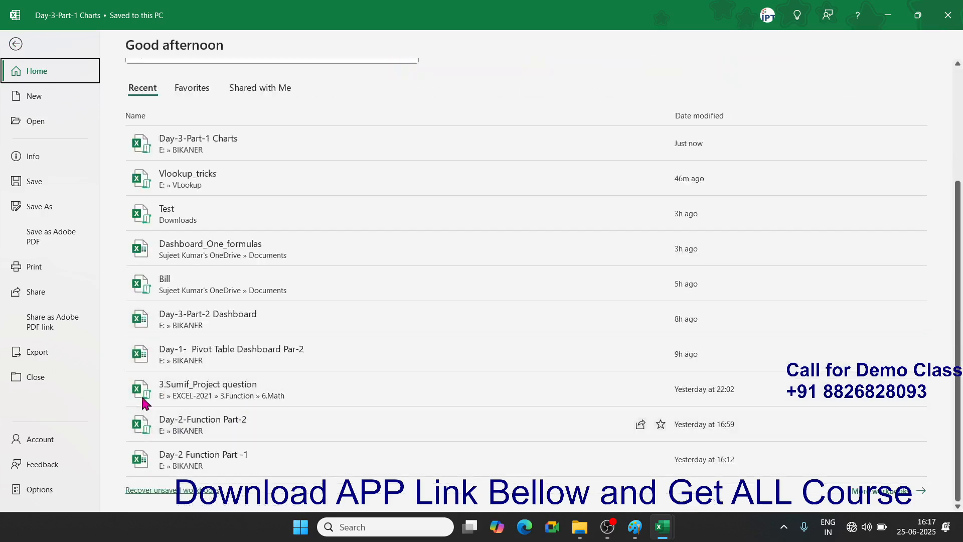
- Open the Day-3-Part-2 Dashboard workbook from the Recent files list
click(46, 125)
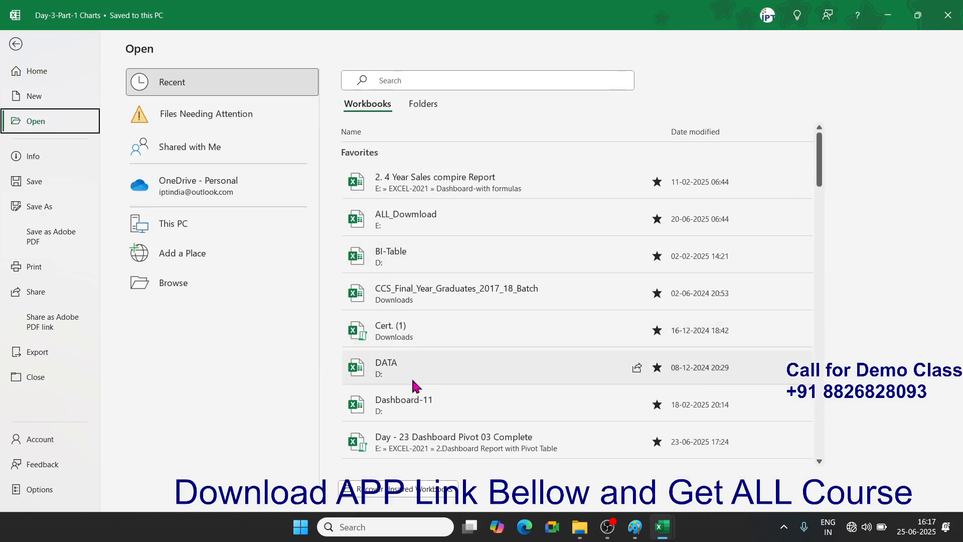
scroll(460, 427, down, 2)
scroll(460, 431, down, 5)
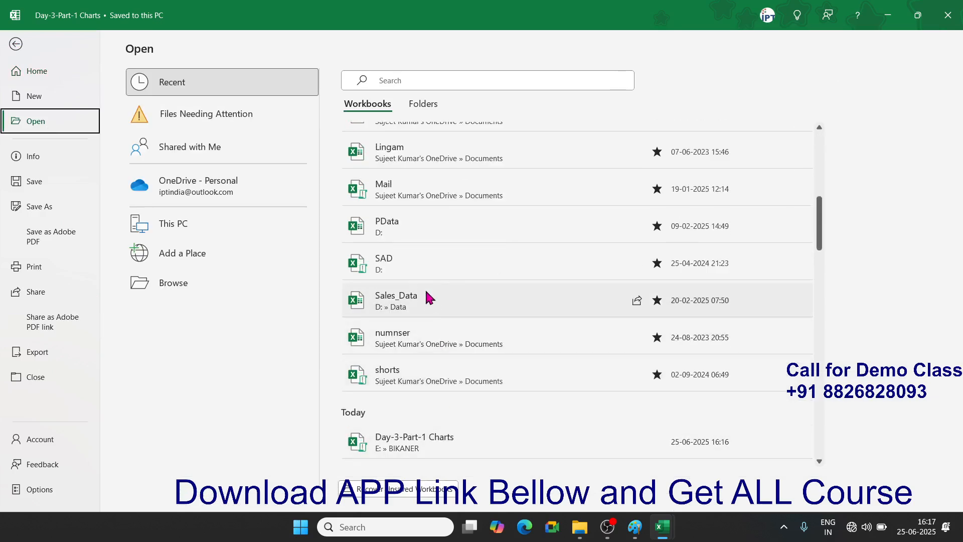
scroll(433, 443, down, 3)
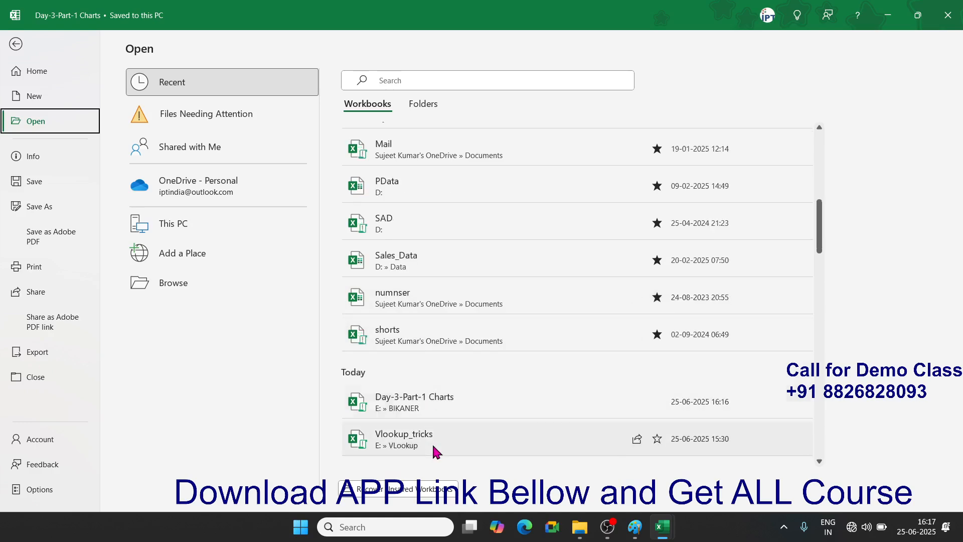
scroll(433, 447, down, 2)
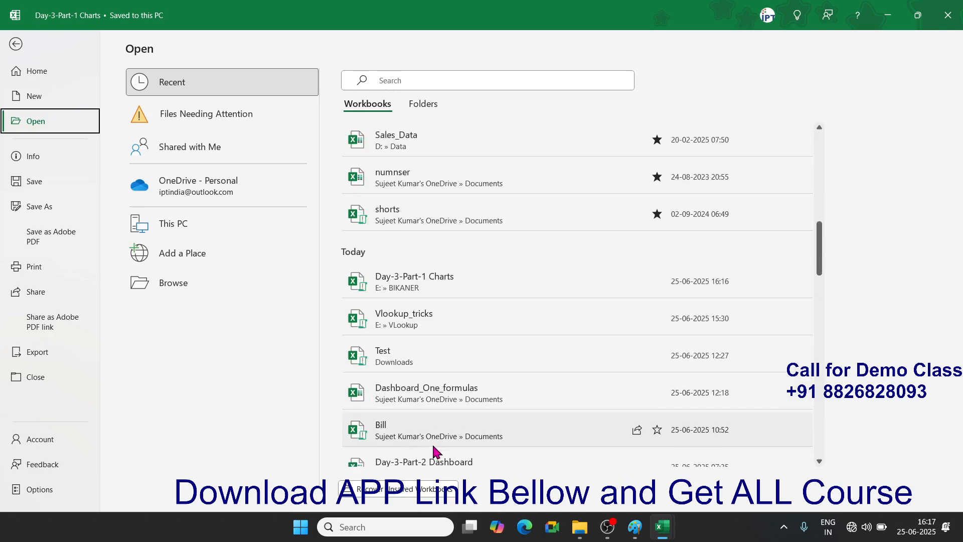
scroll(435, 449, down, 1)
scroll(434, 447, down, 1)
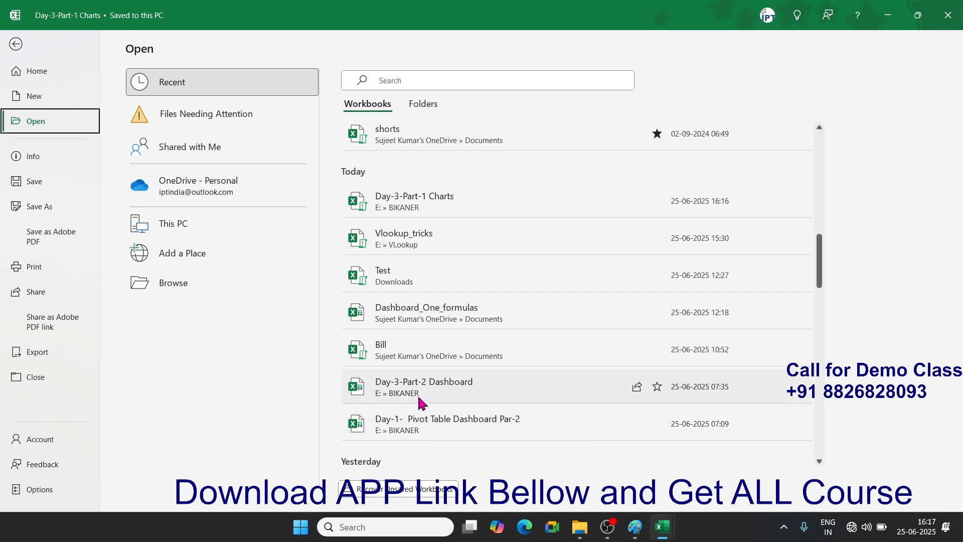
click(419, 399)
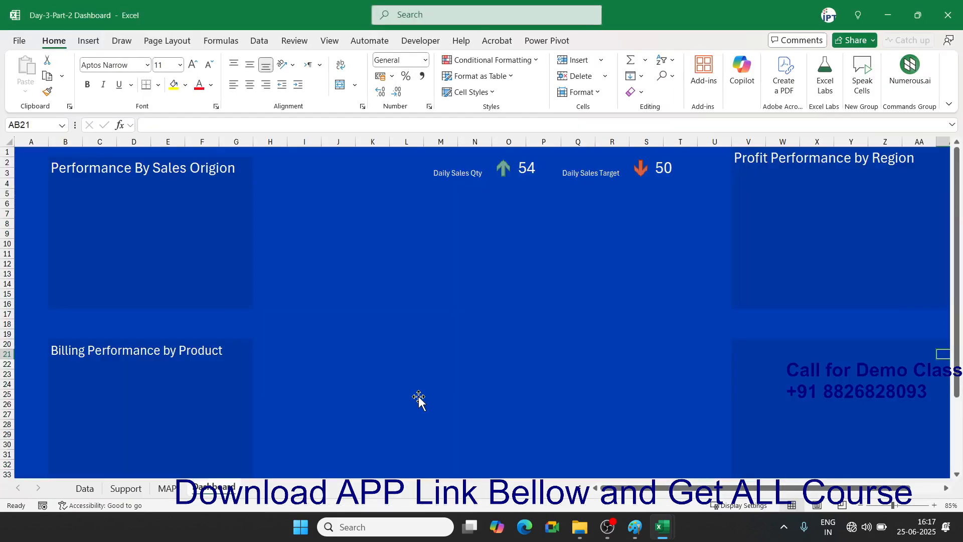
- Look over the Dashboard workbook, then close it without saving changes
scroll(419, 398, down, 5)
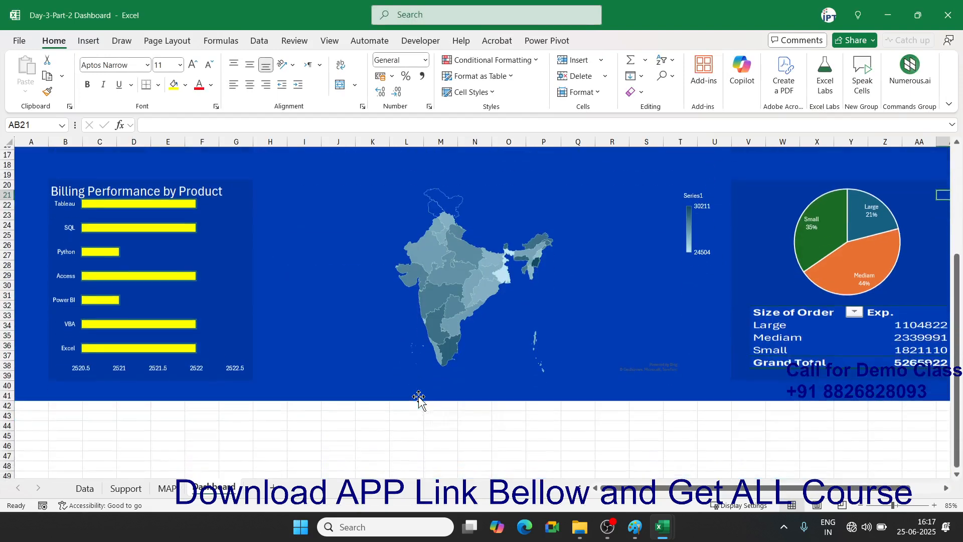
scroll(419, 397, up, 5)
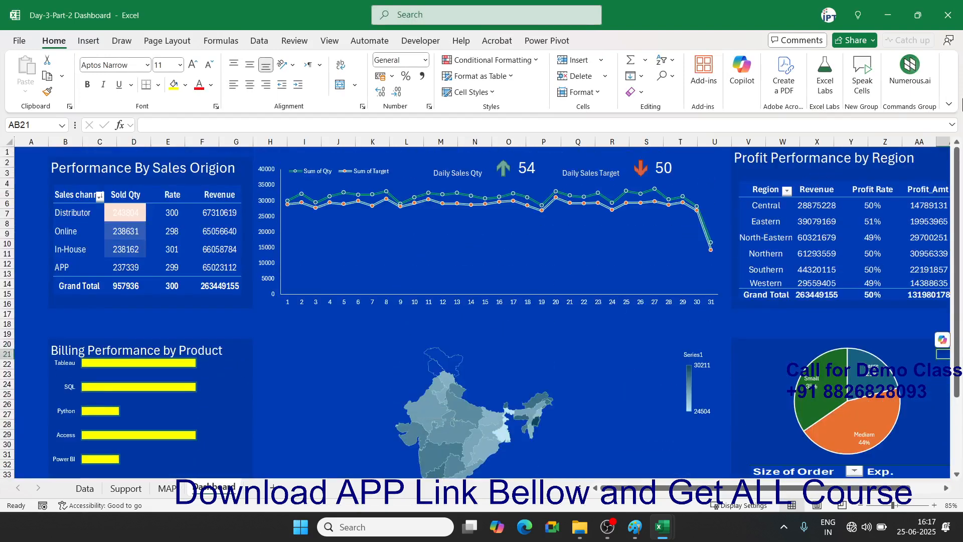
click(948, 15)
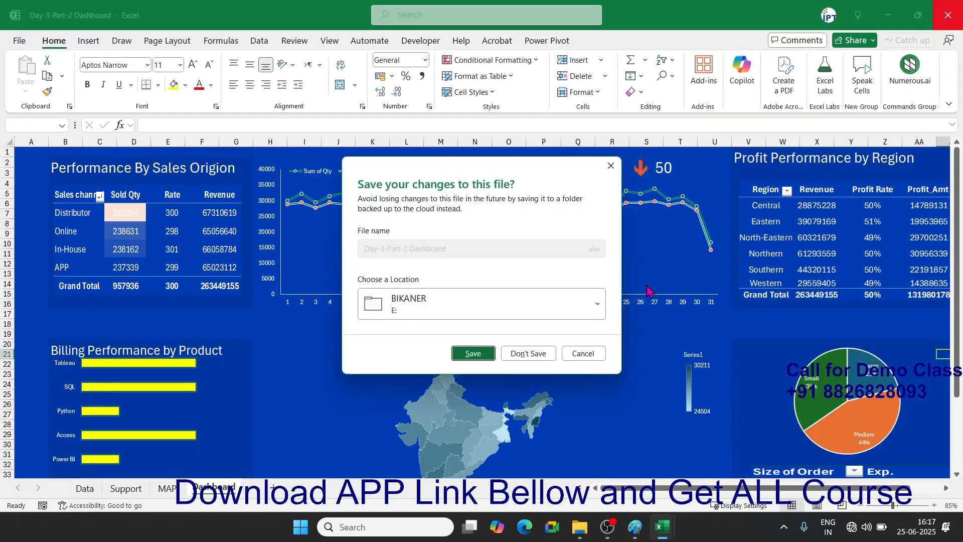
click(539, 354)
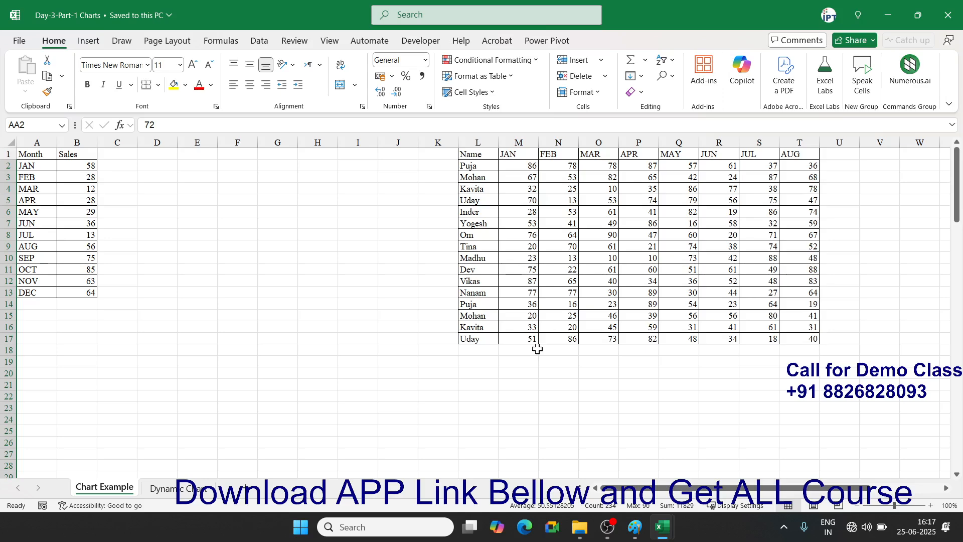
- Widen columns J, K and L on the Chart Example sheet
click(286, 355)
scroll(286, 355, down, 7)
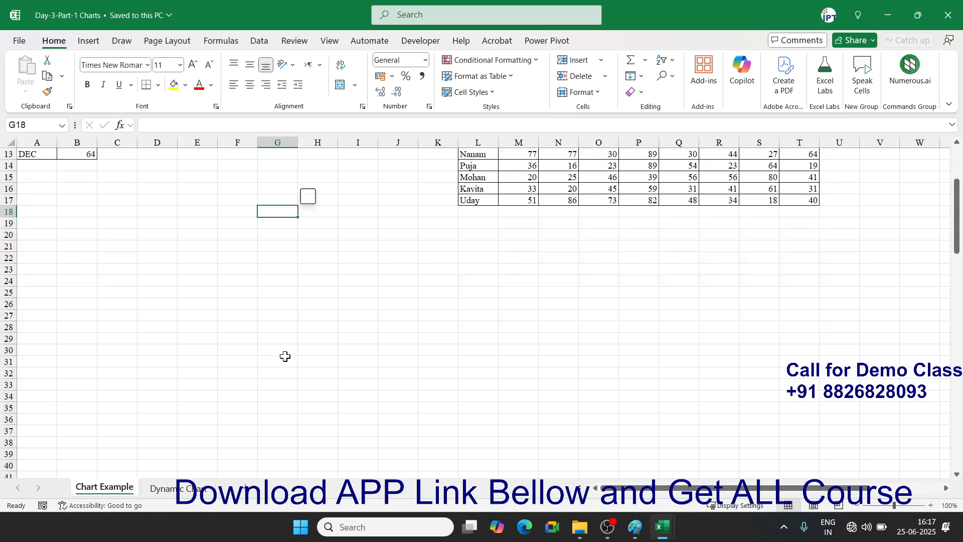
ctrl+scroll(254, 373, up, 1)
ctrl+scroll(254, 374, up, 9)
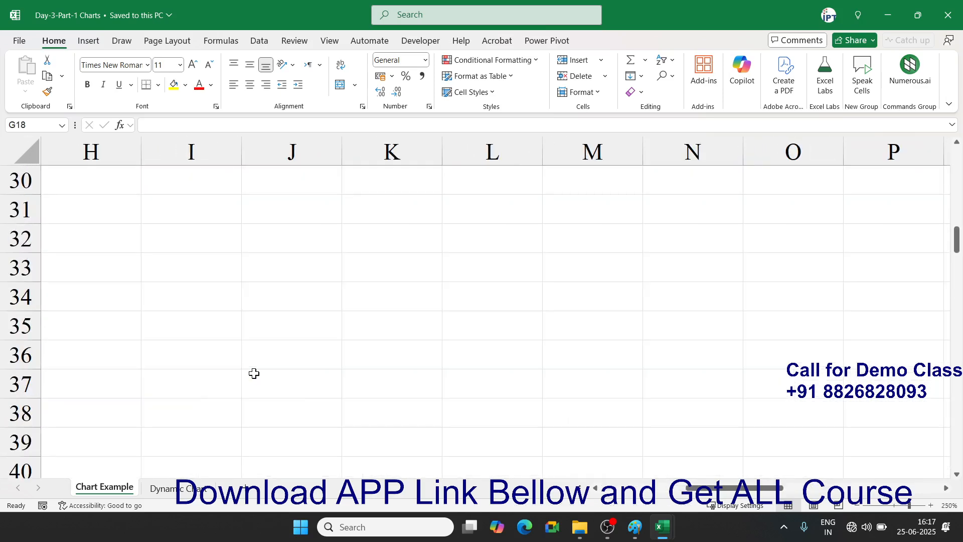
drag(342, 153, 372, 159)
click(425, 149)
drag(465, 151, 504, 149)
drag(371, 145, 388, 146)
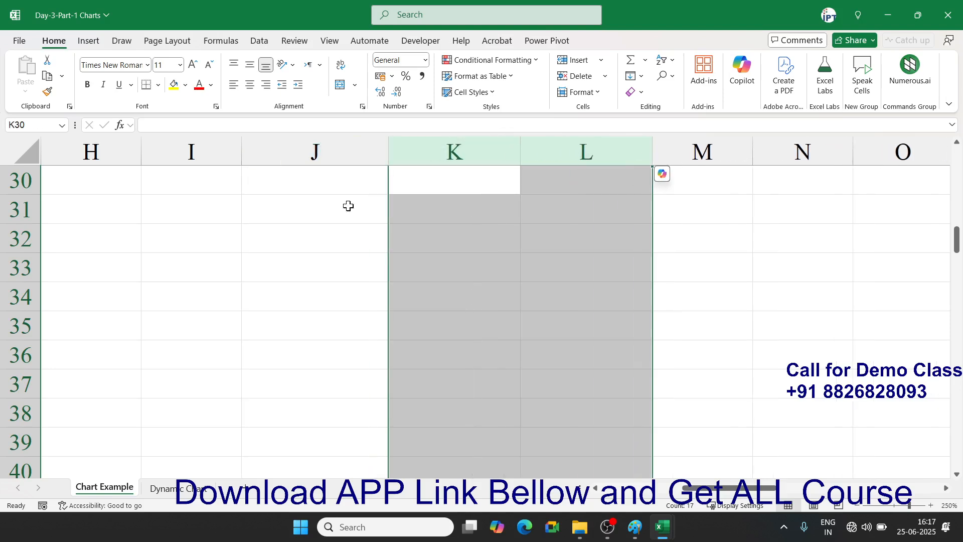
- Enter 84622323 in J32 and 526321324 in K32, then select J32:K32
click(333, 239)
text(84622323)
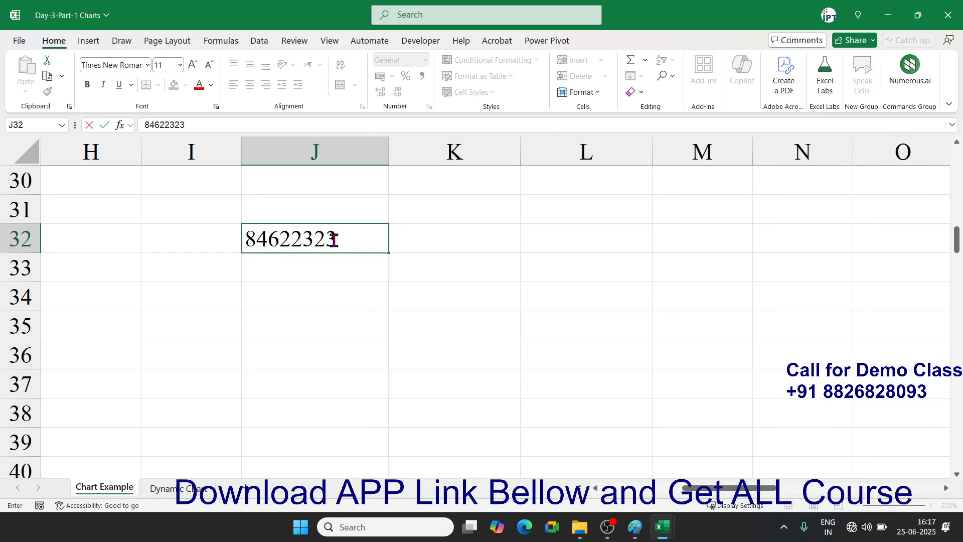
key(Tab)
text(43112)
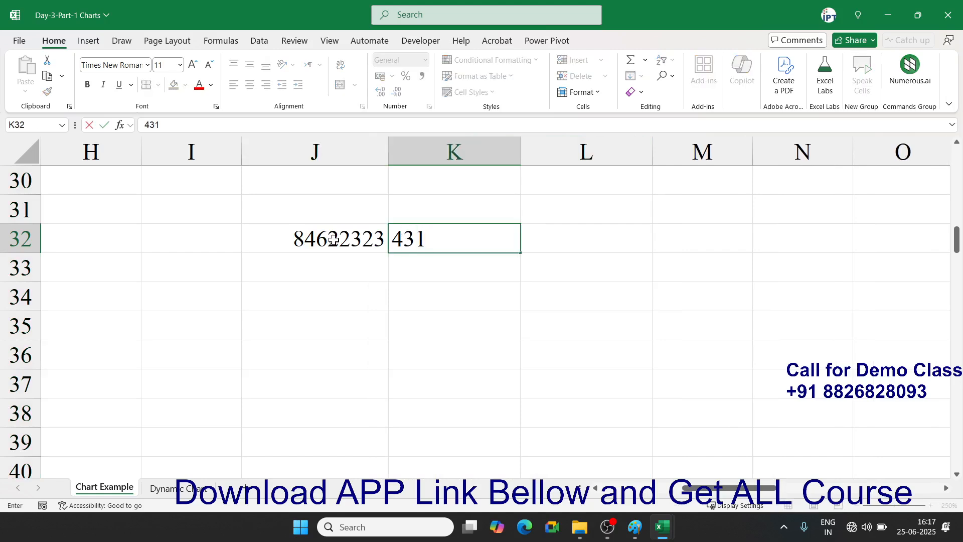
key(Escape)
text(52632.03)
key(BackSpace)
key(BackSpace)
key(BackSpace)
text(1324)
key(Return)
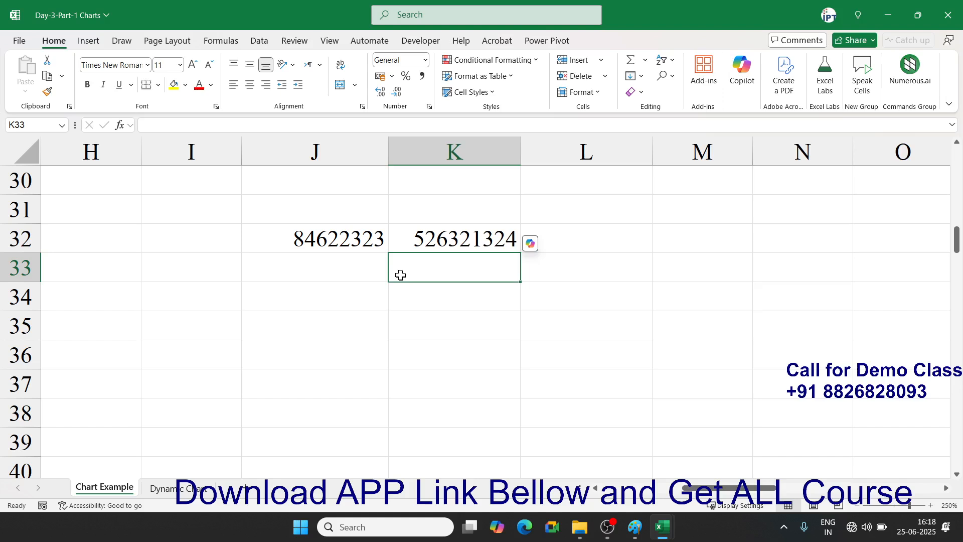
key(Up)
key(shift+Left)
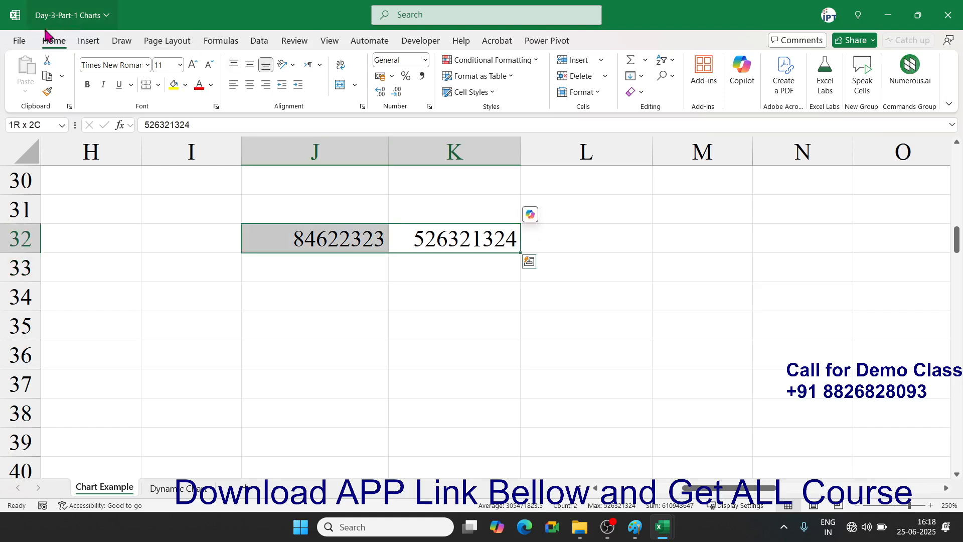
click(87, 41)
click(414, 60)
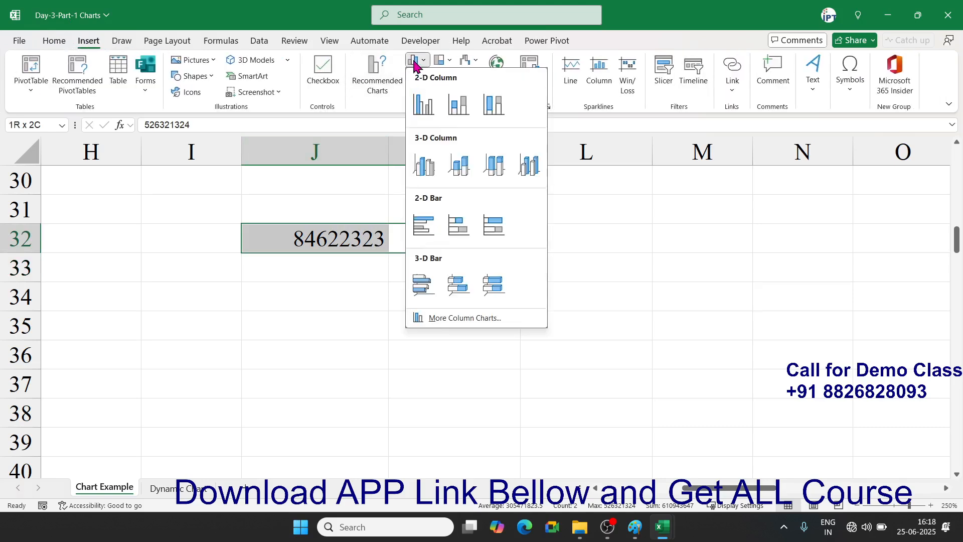
click(421, 103)
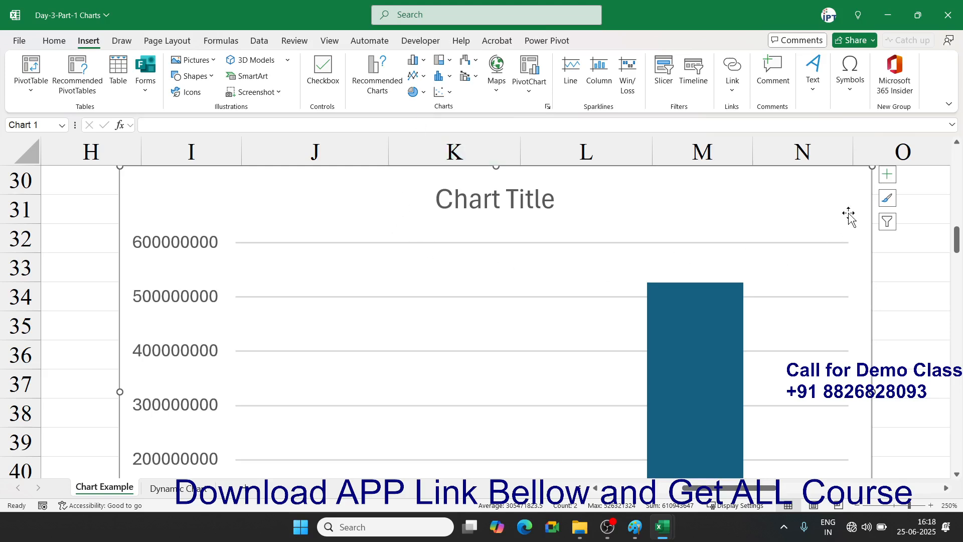
scroll(847, 221, up, 3)
drag(871, 400, 647, 469)
scroll(631, 439, down, 3)
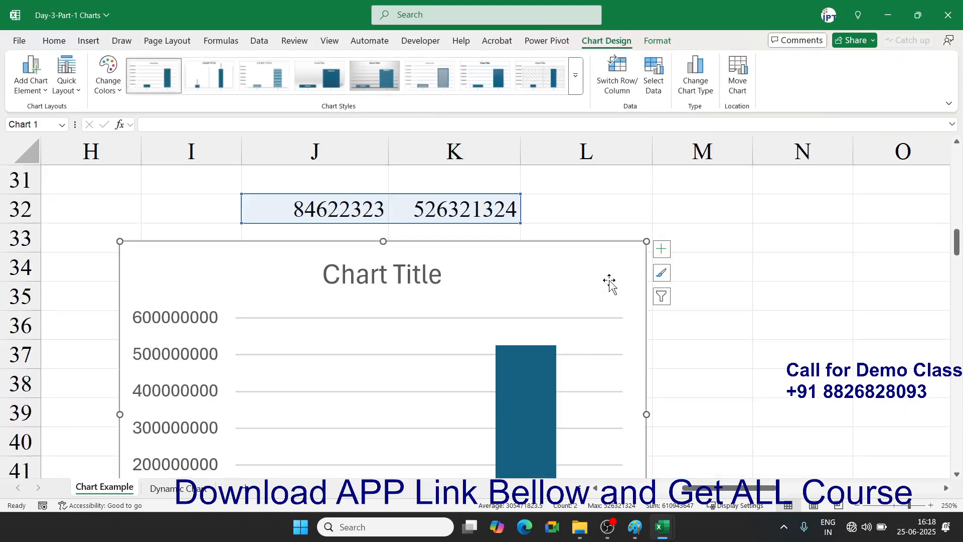
drag(610, 282, 729, 228)
drag(766, 193, 649, 308)
drag(570, 327, 737, 243)
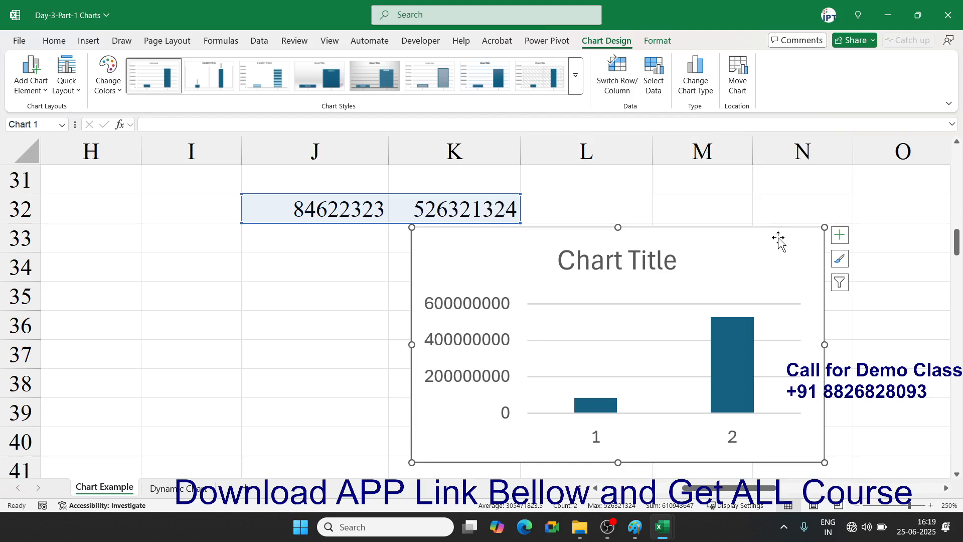
key(ctrl+z)
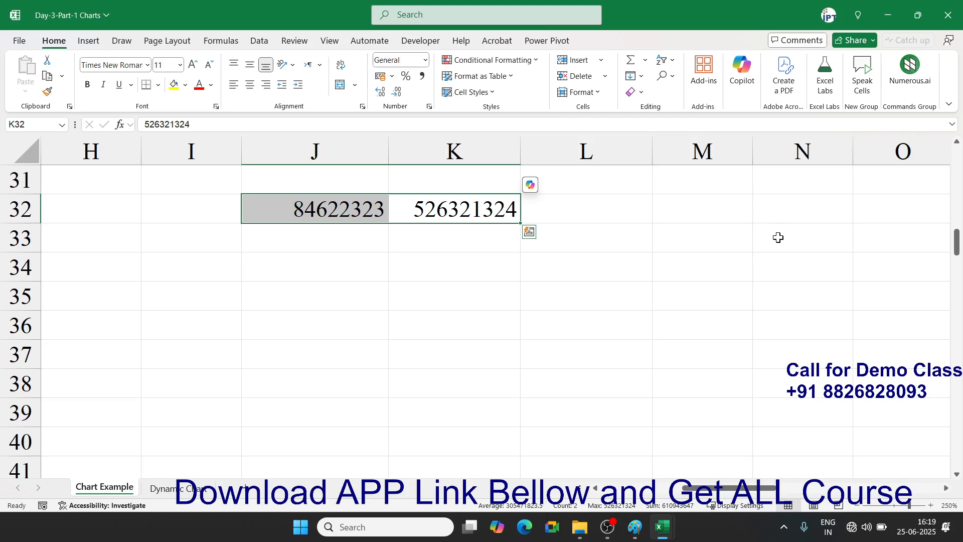
scroll(552, 319, up, 2)
- Clear the numbers from J32:K32 and return to cell A1
key(Delete)
key(Left)
key(Left)
key(Left)
key(ctrl+Up)
key(ctrl+Home)
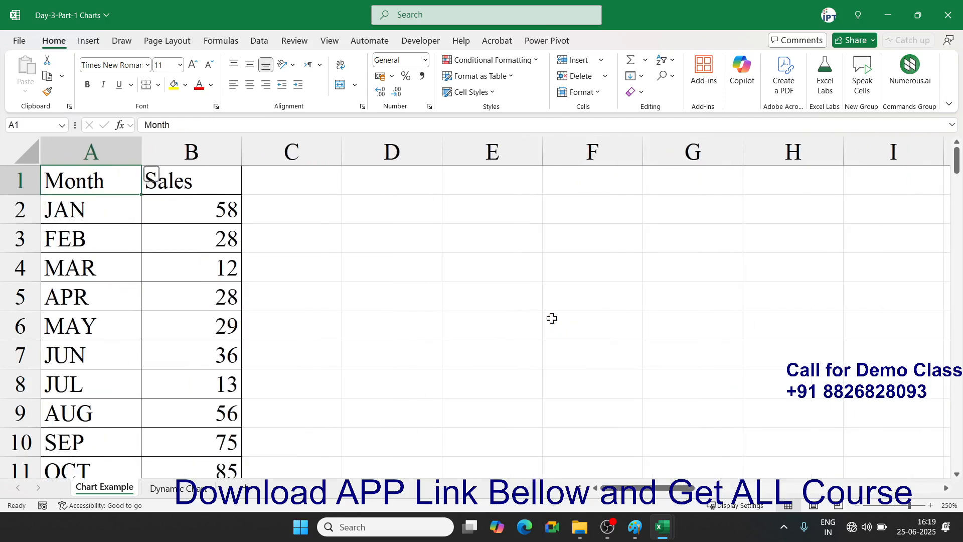
key(ctrl+shift+Right)
key(ctrl+shift+Down)
key(ctrl+Home)
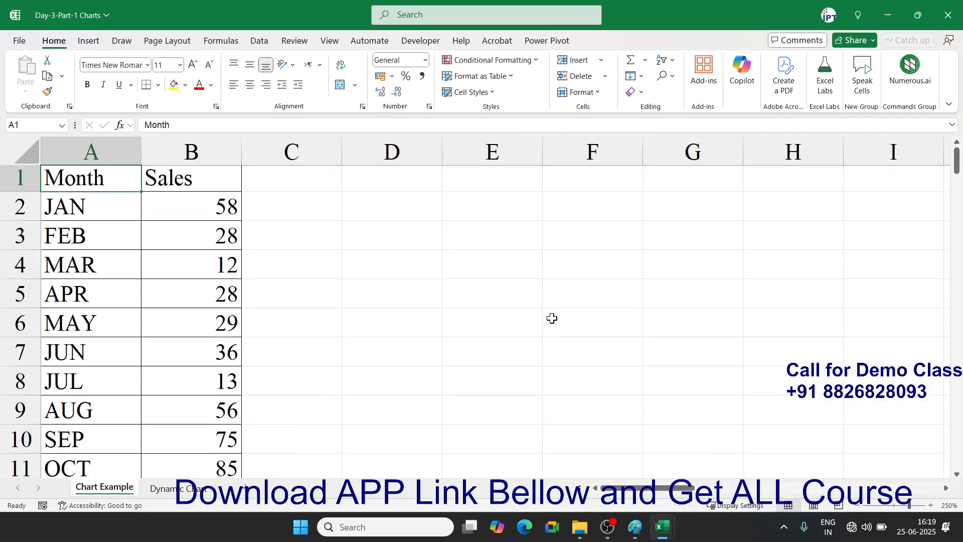
- Insert a clustered column chart of the A1:B13 monthly Sales and move it beside the table
click(96, 46)
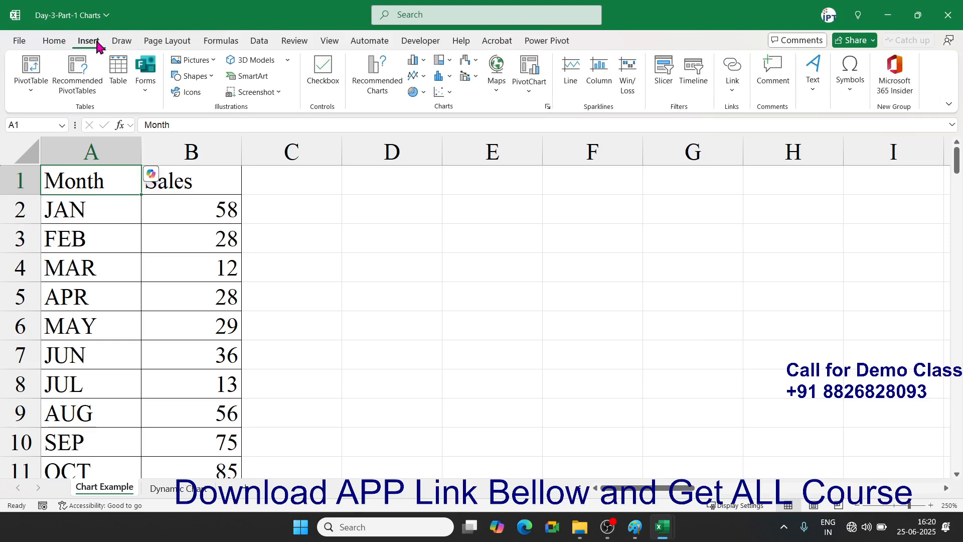
click(128, 199)
click(102, 181)
key(ctrl+shift+Right)
key(ctrl+shift+Down)
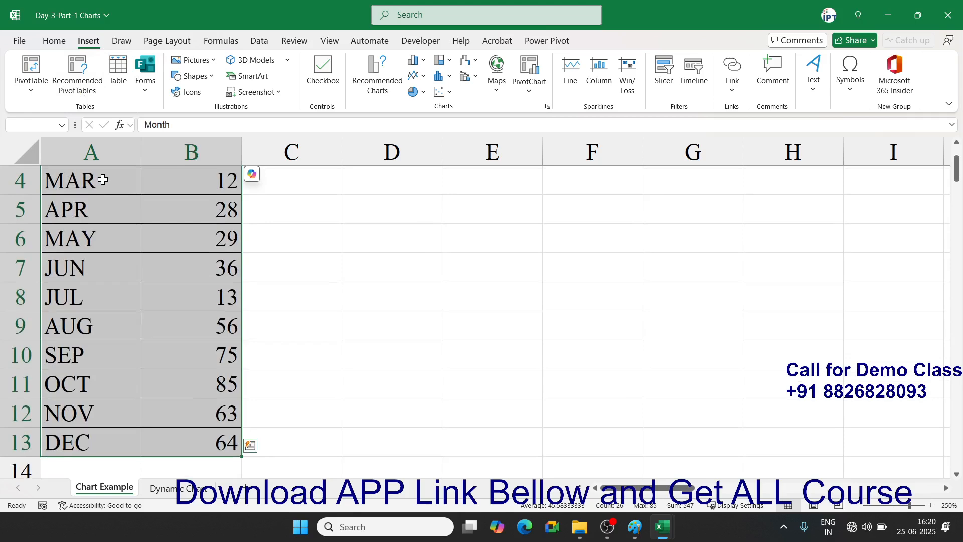
click(413, 61)
click(424, 105)
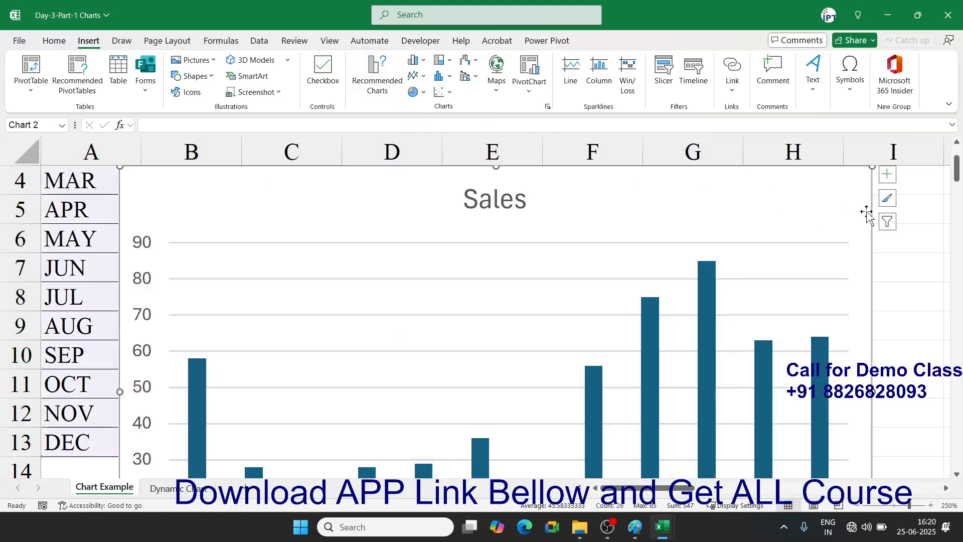
drag(871, 167, 538, 372)
drag(430, 396, 607, 215)
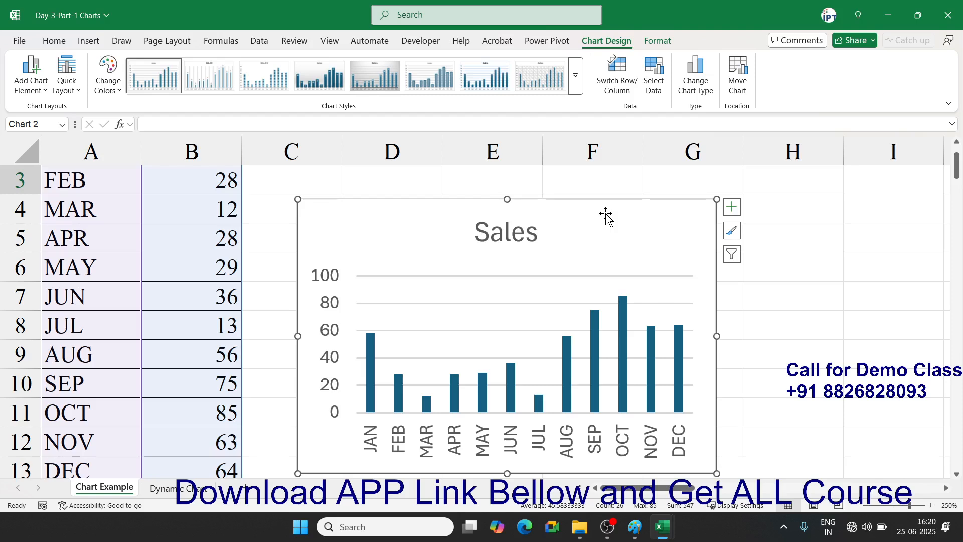
- Change June's Sales in B7 to -50, then set it back to 50
click(214, 295)
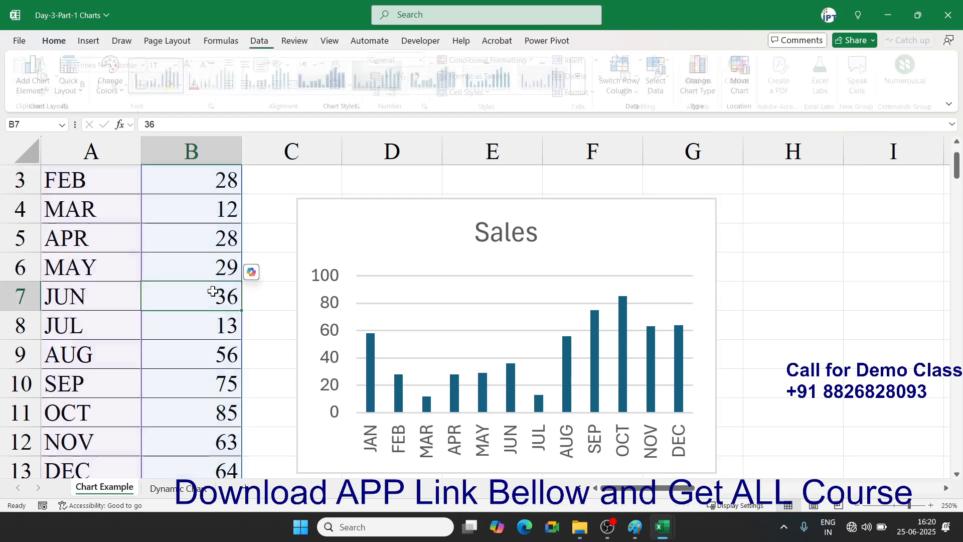
text(-50)
key(Return)
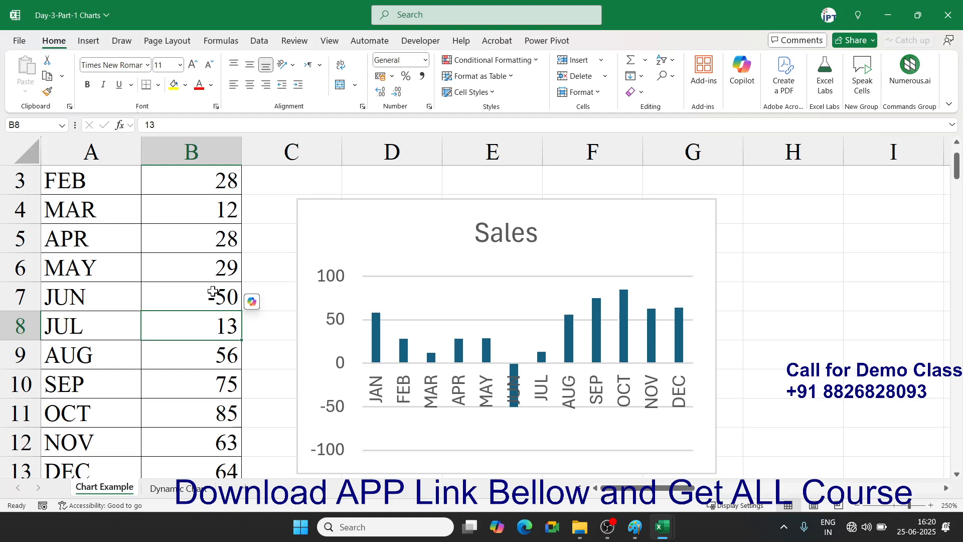
click(215, 301)
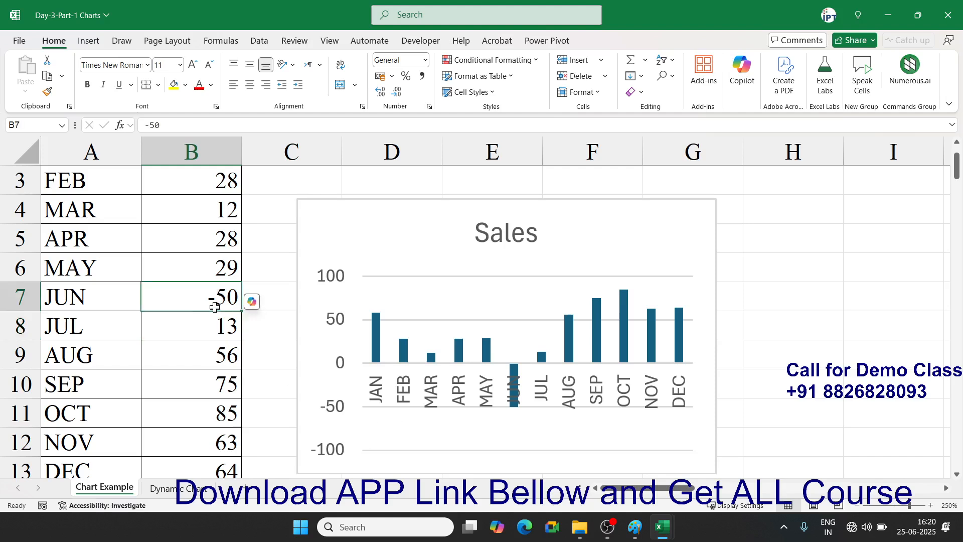
text(50)
key(Return)
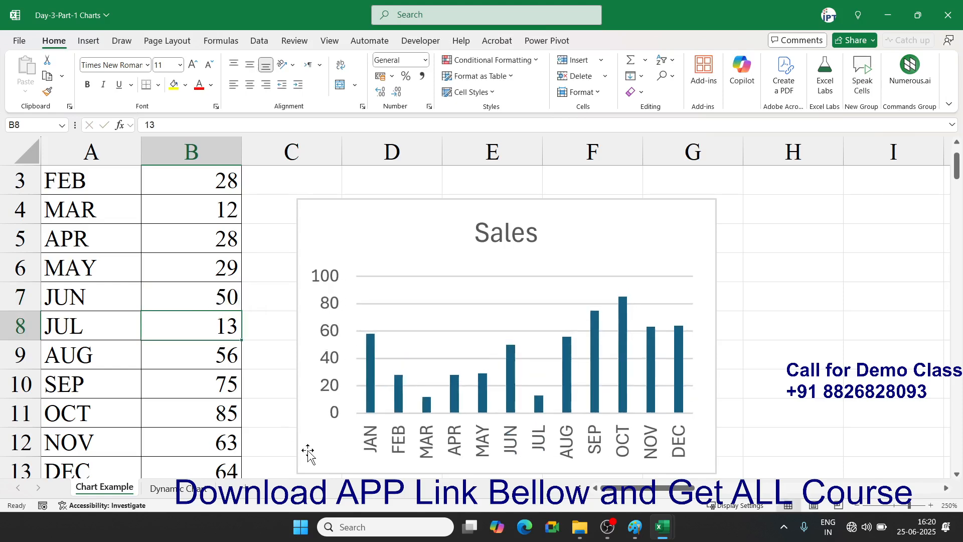
- Delete the Sales column chart and select the Month/Sales table A1:B13
click(309, 442)
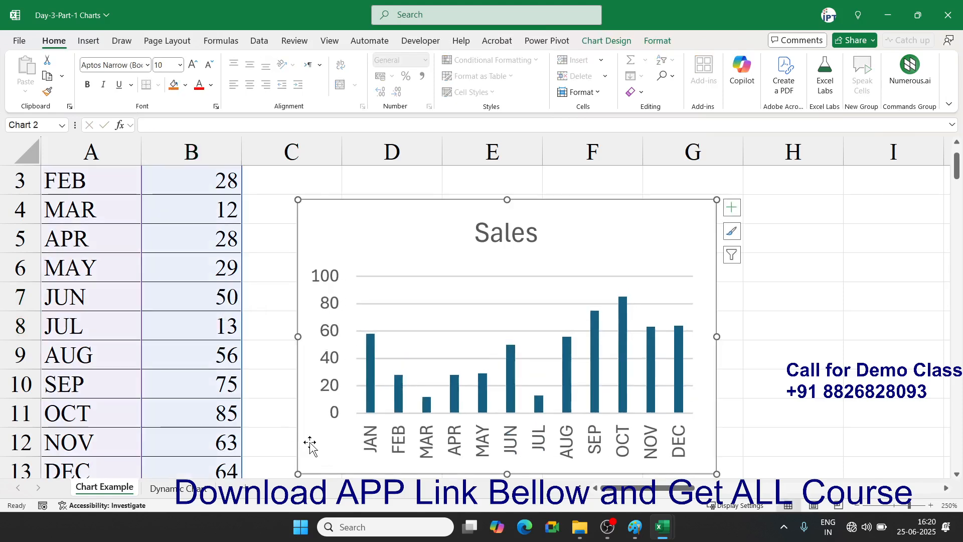
key(Delete)
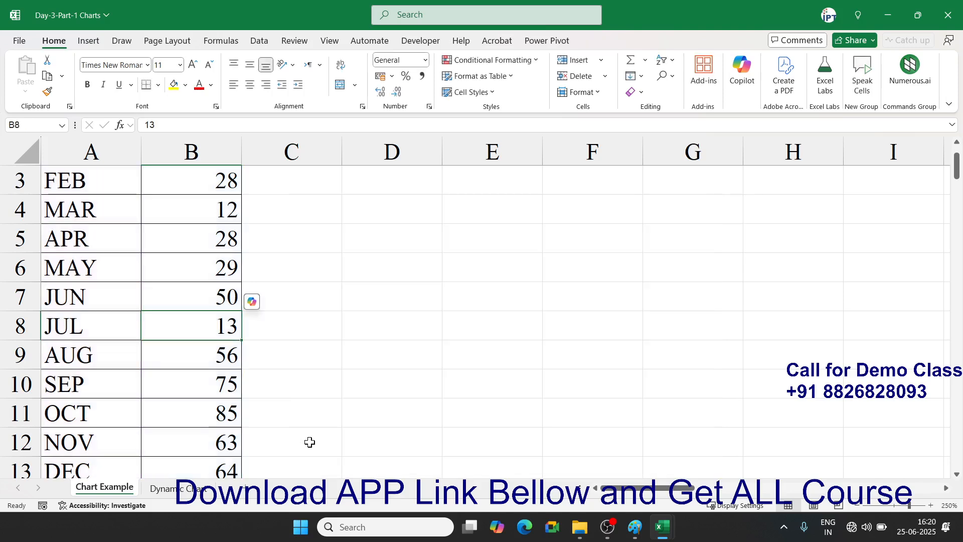
key(ctrl+Up)
key(Left)
key(ctrl+shift+Right)
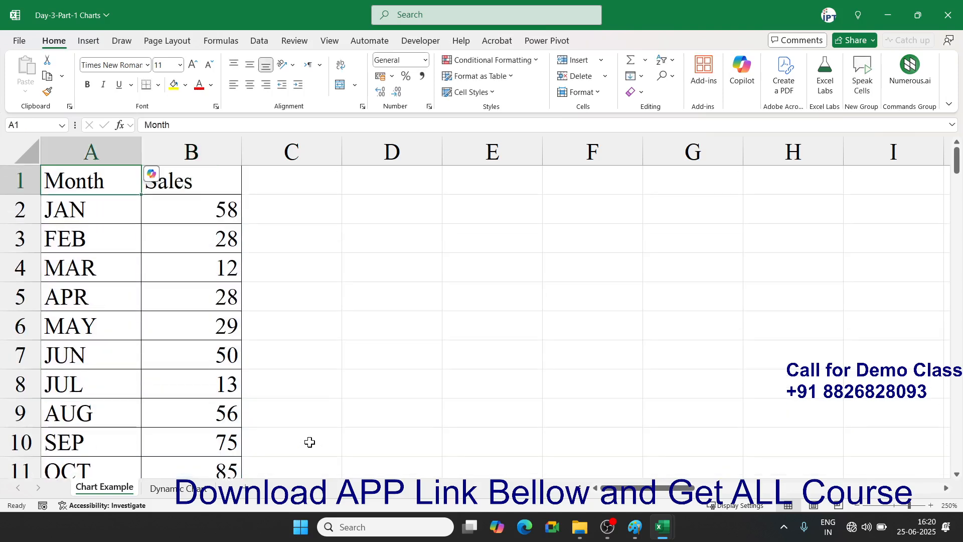
key(ctrl+shift+Down)
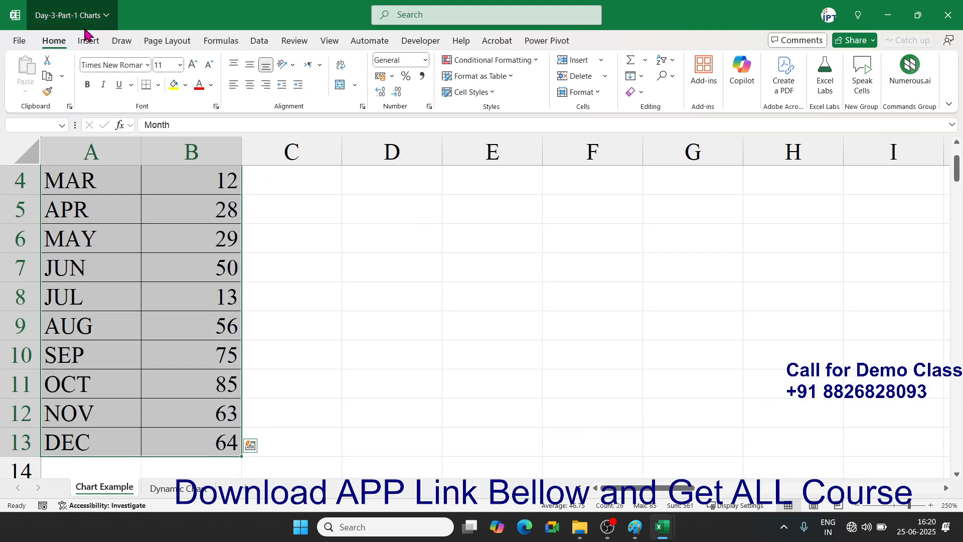
- Preview a clustered bar chart without inserting it, then scroll right to the daily data in Z–AB
click(86, 20)
click(262, 44)
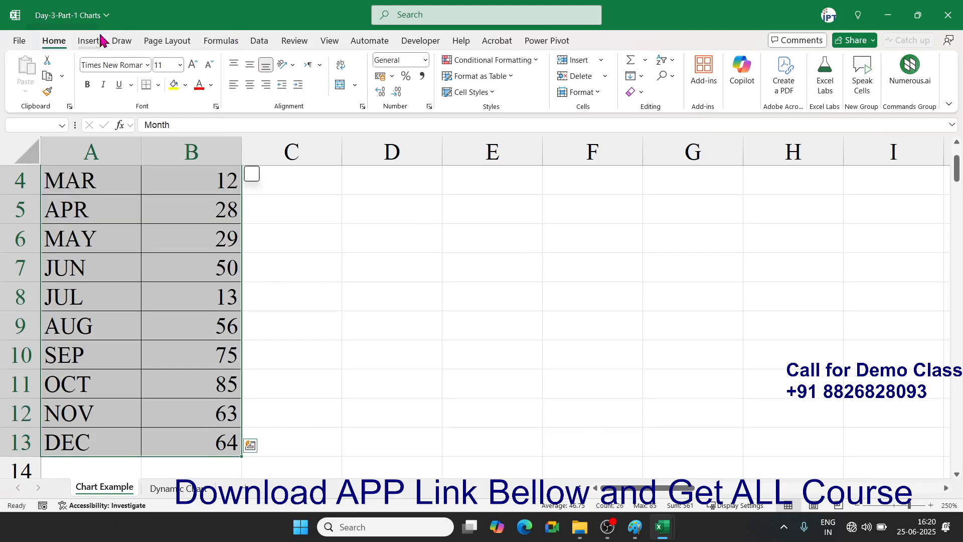
click(91, 40)
click(417, 61)
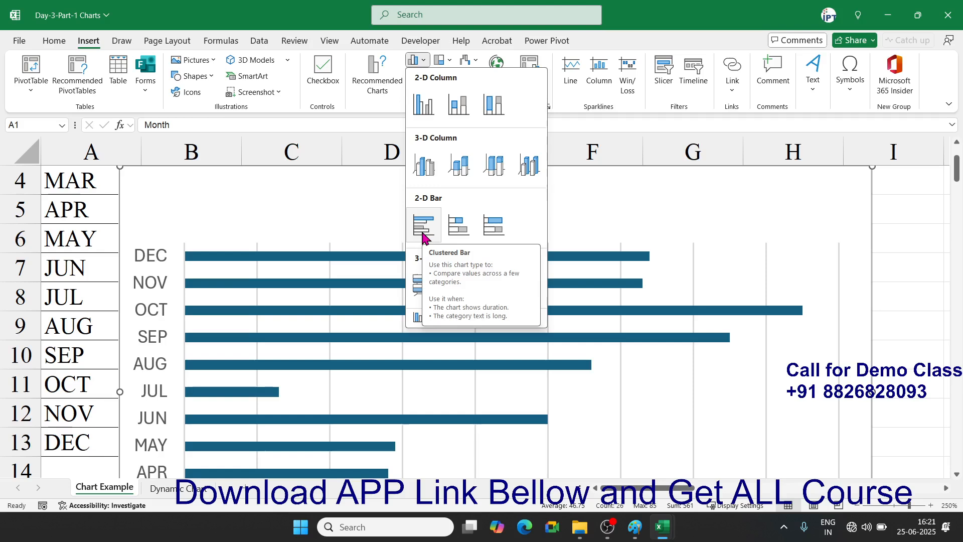
key(Escape)
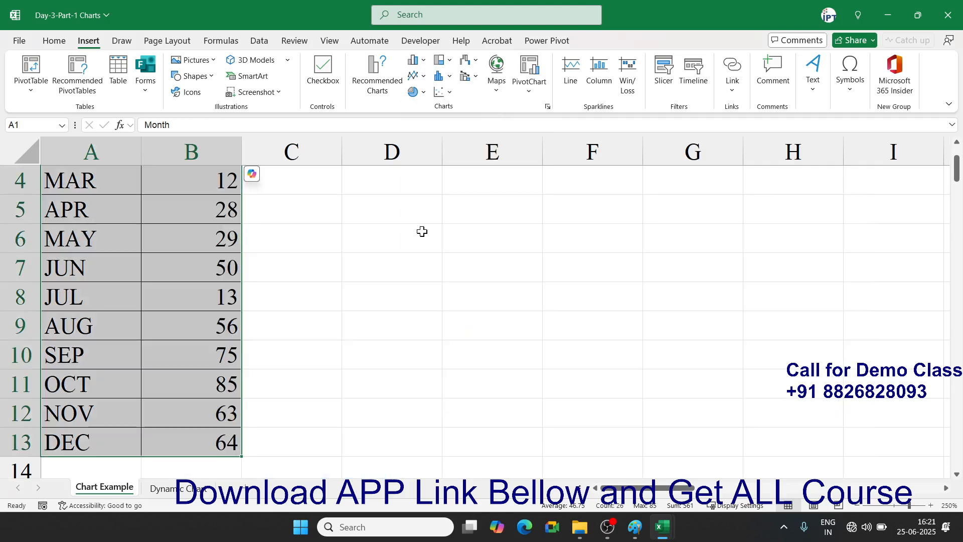
drag(674, 487, 931, 497)
- Select the daily Date, Sales and Target table Z1:AB118 and insert a 2-D line chart
click(745, 275)
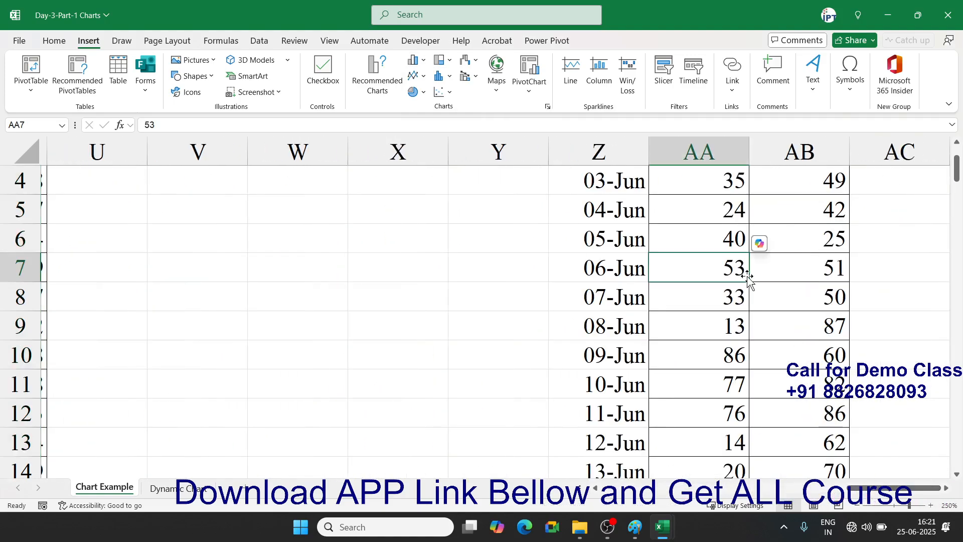
key(ctrl+Up)
key(Left)
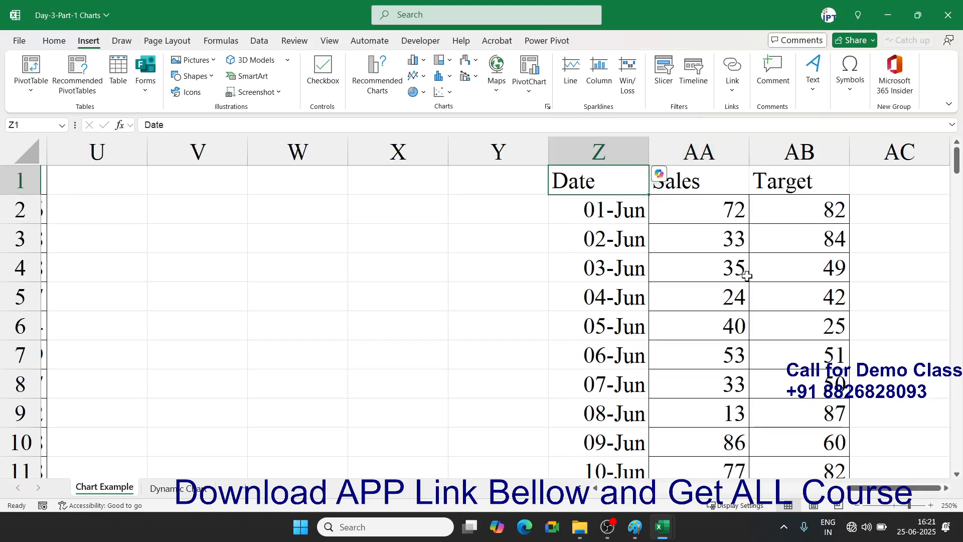
key(ctrl+shift+Right)
key(ctrl+shift+Down)
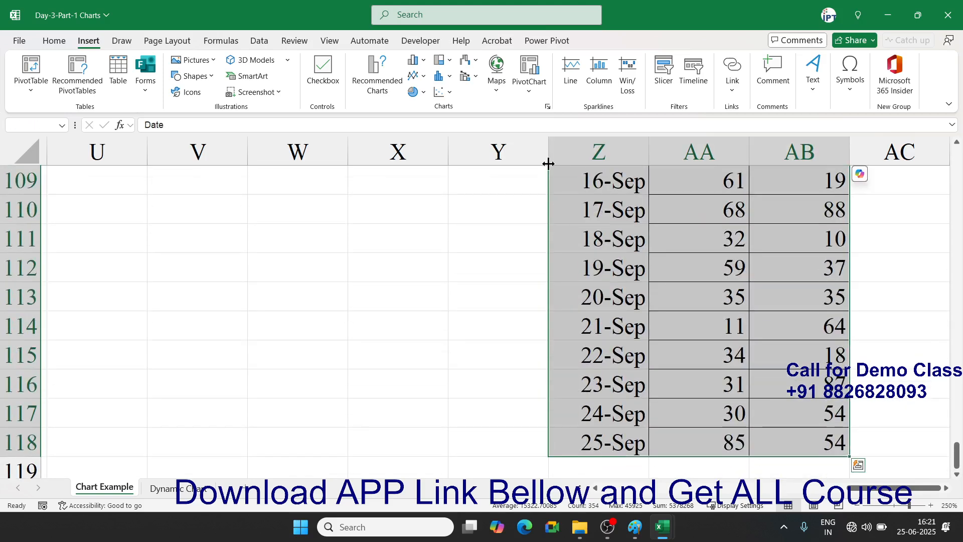
click(424, 76)
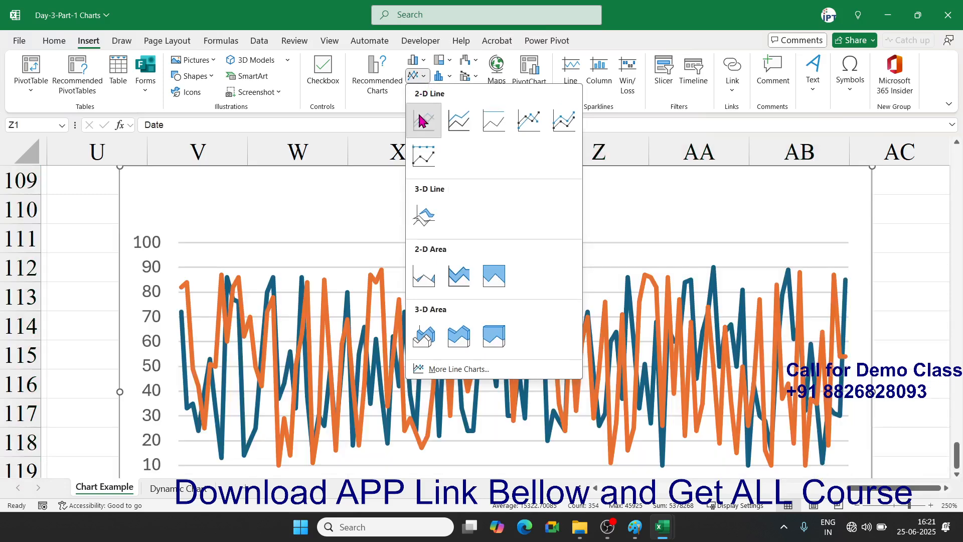
click(422, 119)
- Resize the line chart and widen it to the right
scroll(437, 211, down, 3)
drag(872, 384, 914, 206)
scroll(867, 251, up, 4)
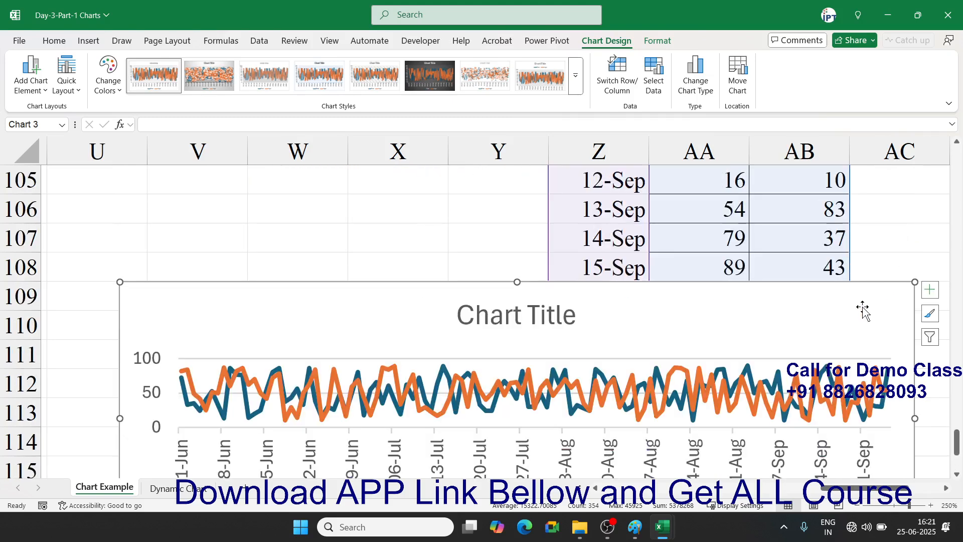
scroll(865, 307, down, 1)
scroll(859, 321, down, 1)
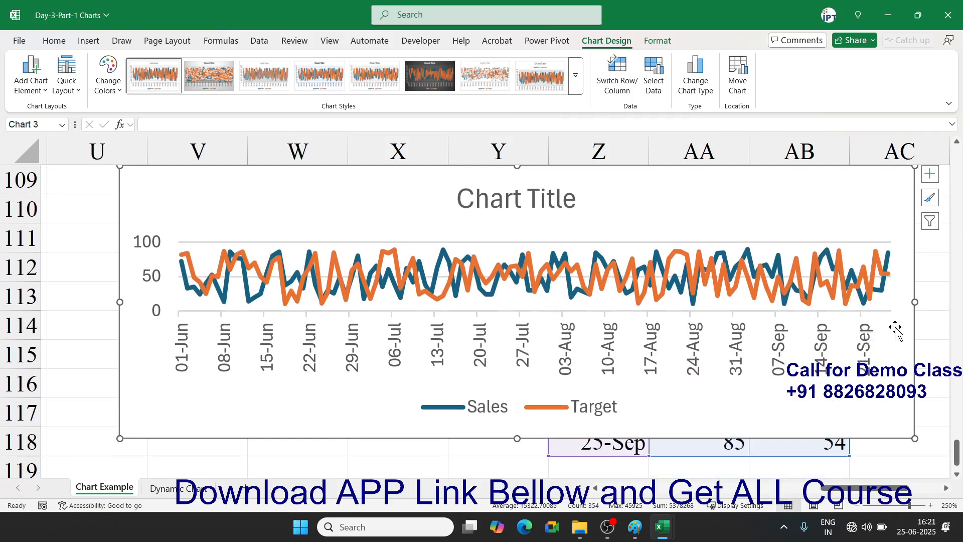
drag(914, 303, 952, 335)
- Delete the line chart and return to cell A1
key(Delete)
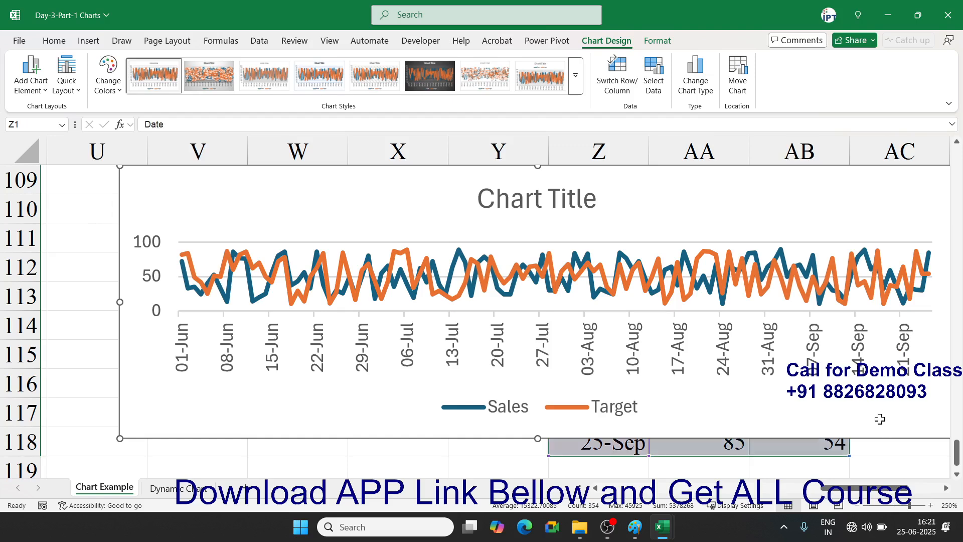
key(Up)
key(Right)
key(Right)
key(Right)
key(Right)
key(Right)
key(Right)
key(Right)
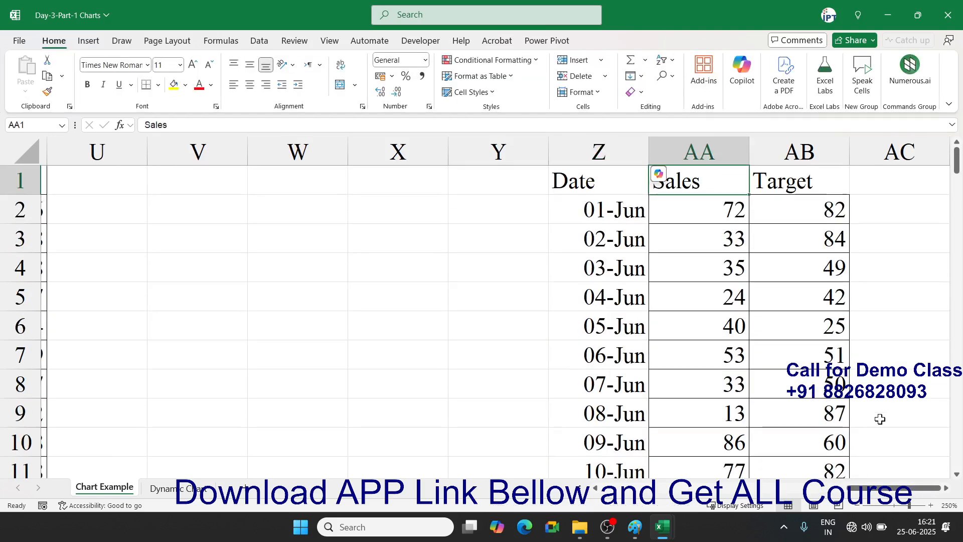
key(Right)
key(Right)
key(Right)
key(Left)
key(Left)
key(Left)
key(Left)
key(Left)
key(Left)
key(Left)
key(Left)
key(Left)
key(Left)
key(Left)
key(Left)
key(Left)
key(Left)
key(Left)
key(Left)
key(Left)
key(Left)
key(Left)
key(Left)
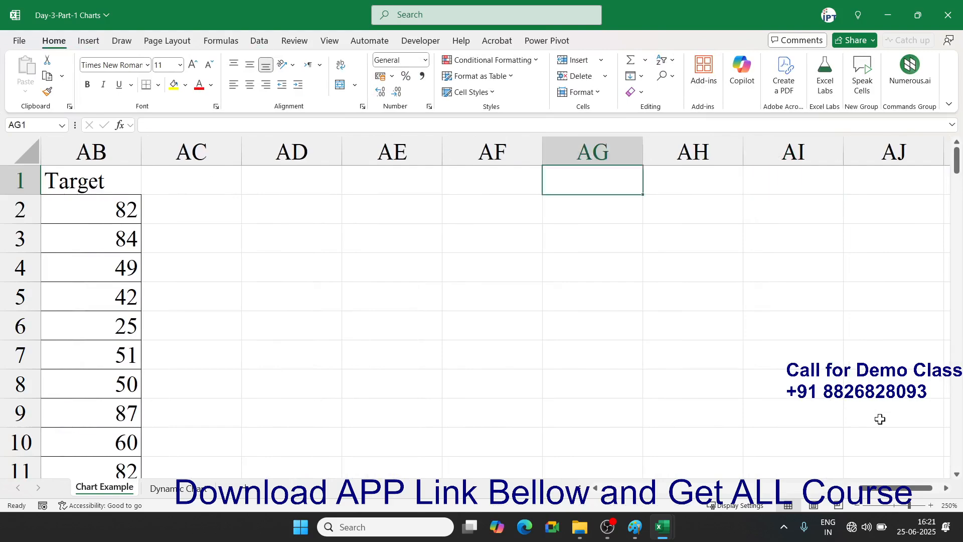
key(Left)
key(Left)
key(Left)
key(Left)
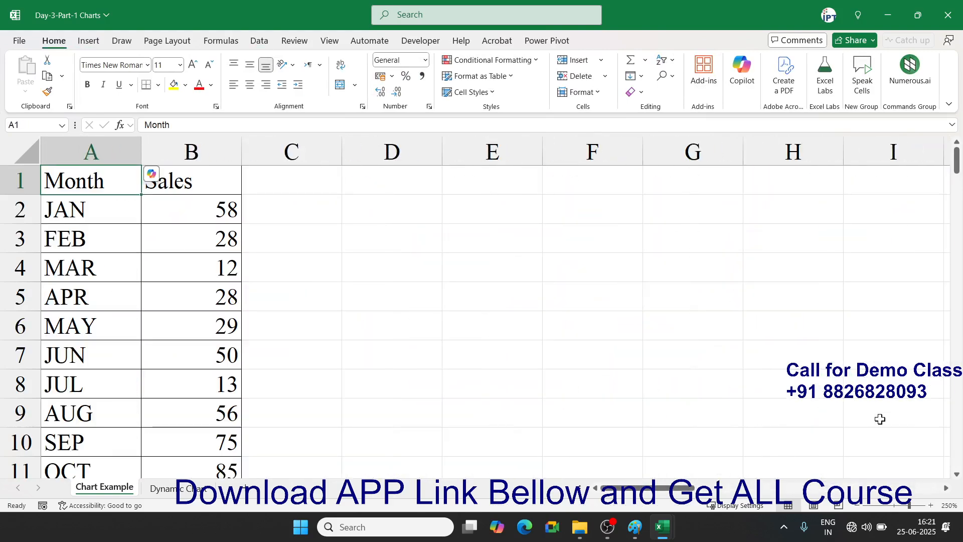
- Copy the Month and Sales rows A1:B5 (JAN–APR) and paste them at E1
key(shift+Right)
key(shift+Down)
key(shift+Down)
key(shift+Down)
key(shift+Down)
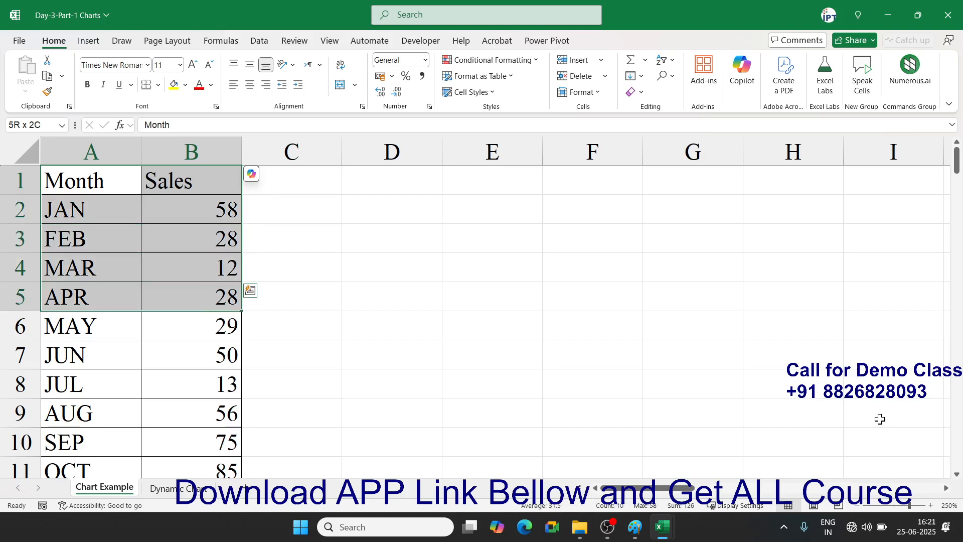
key(ctrl+c)
click(500, 173)
key(ctrl+v)
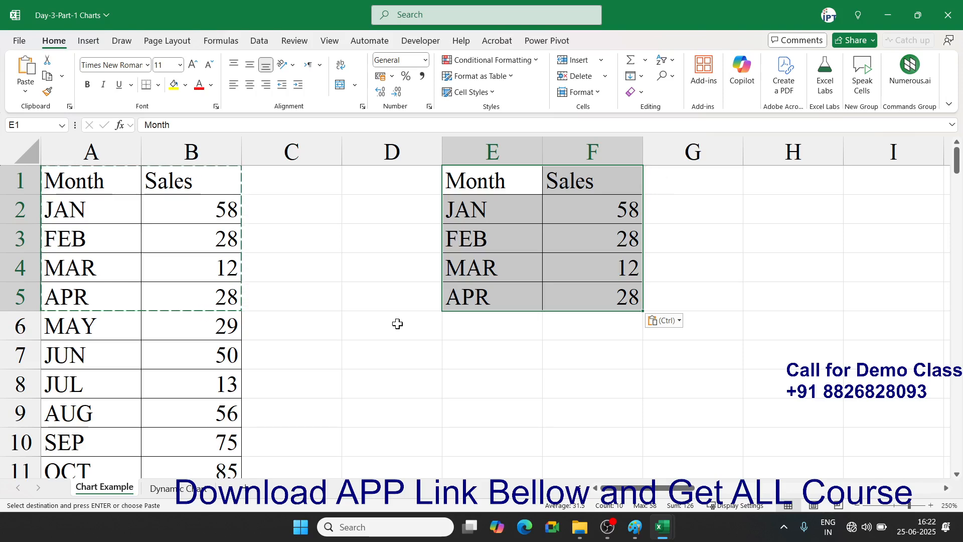
click(96, 42)
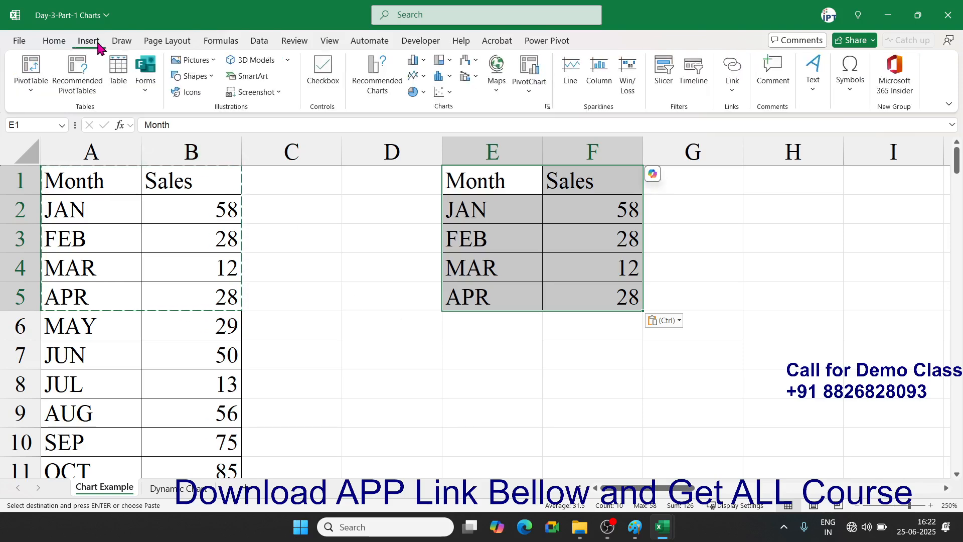
- Try a 3-D pie chart and remove it, then close Recommended Charts without choosing
click(423, 92)
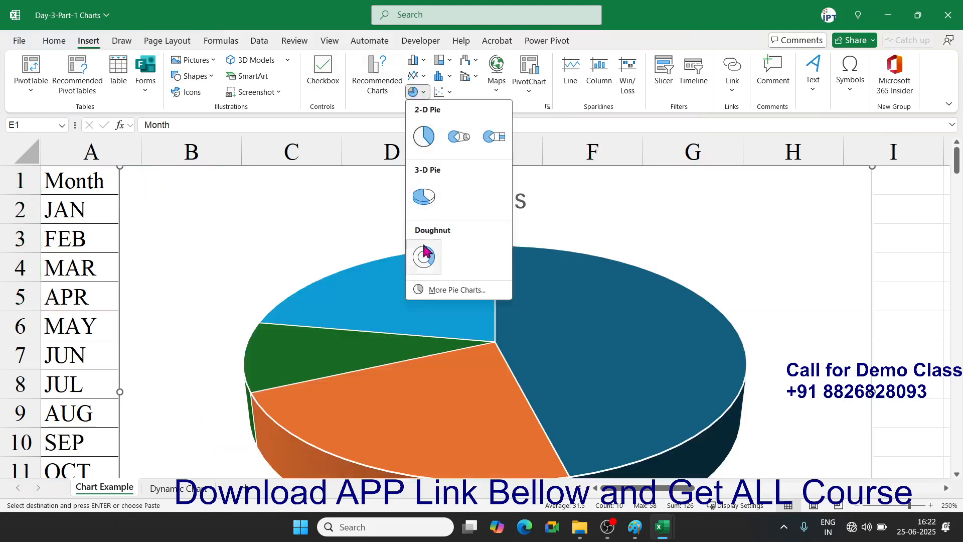
click(424, 196)
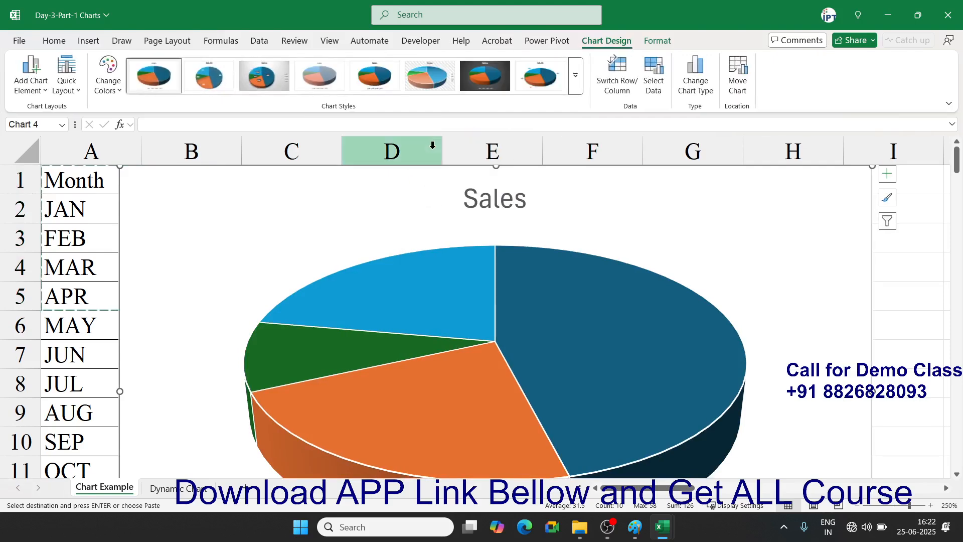
key(Delete)
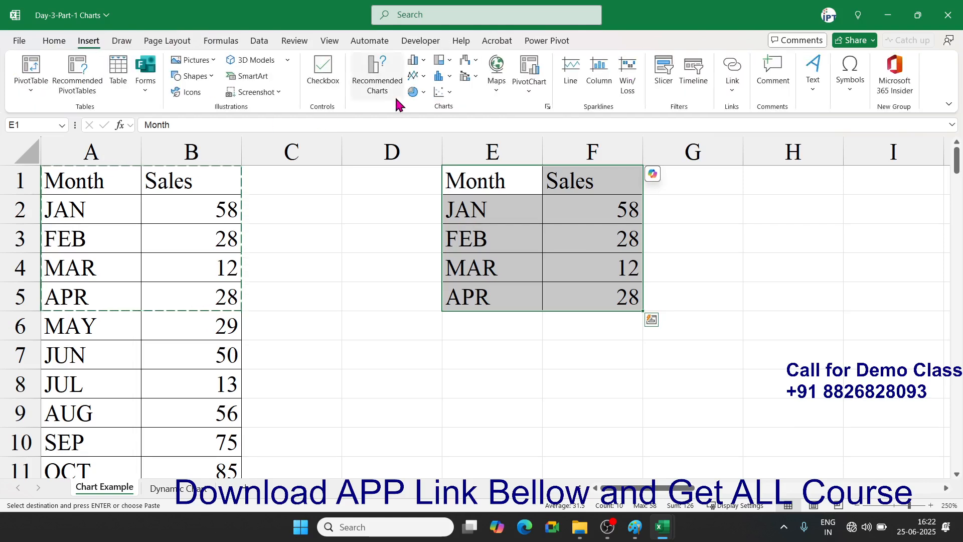
click(413, 77)
click(402, 96)
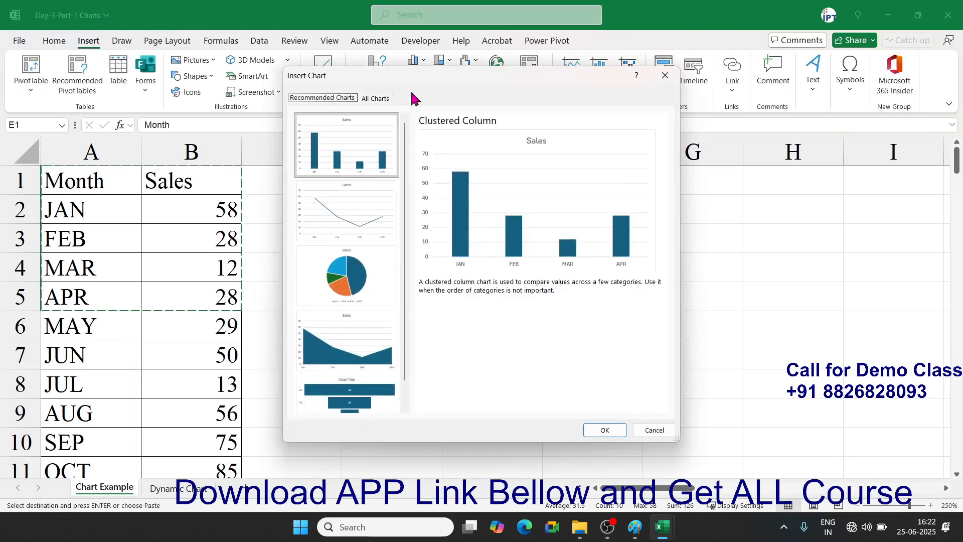
key(Escape)
- Insert a 2-D pie chart of JAN–APR Sales, shrink it and place it beside the tables
click(416, 91)
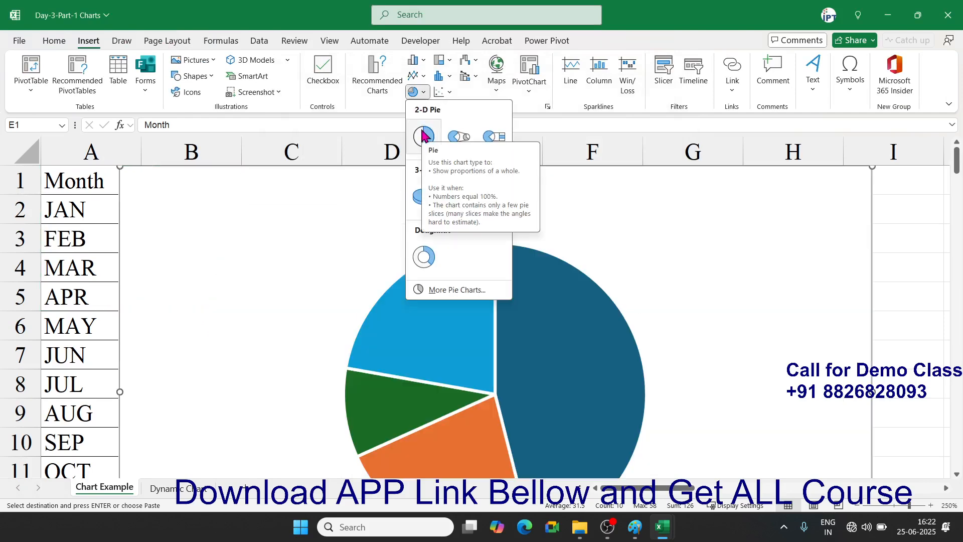
click(423, 135)
drag(871, 167, 510, 332)
drag(458, 346, 339, 197)
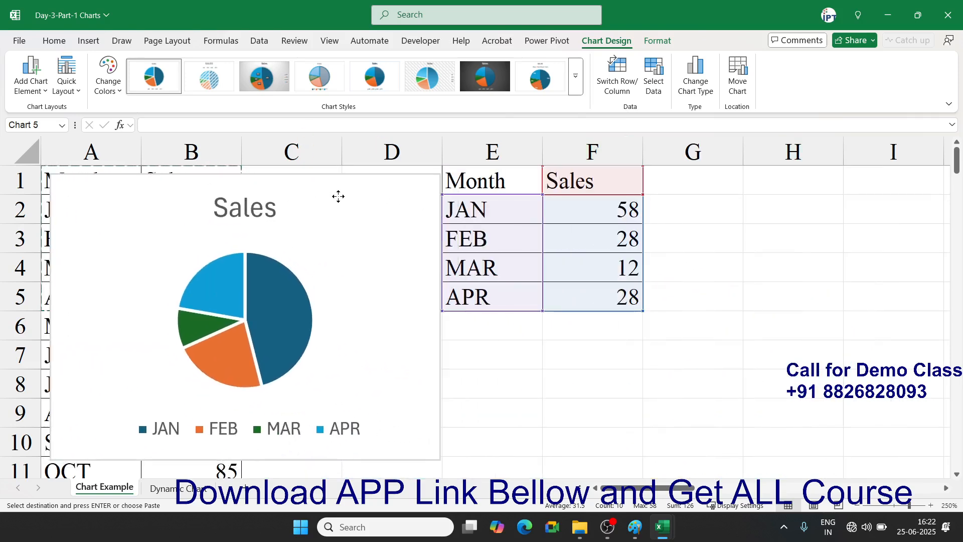
drag(623, 210, 613, 286)
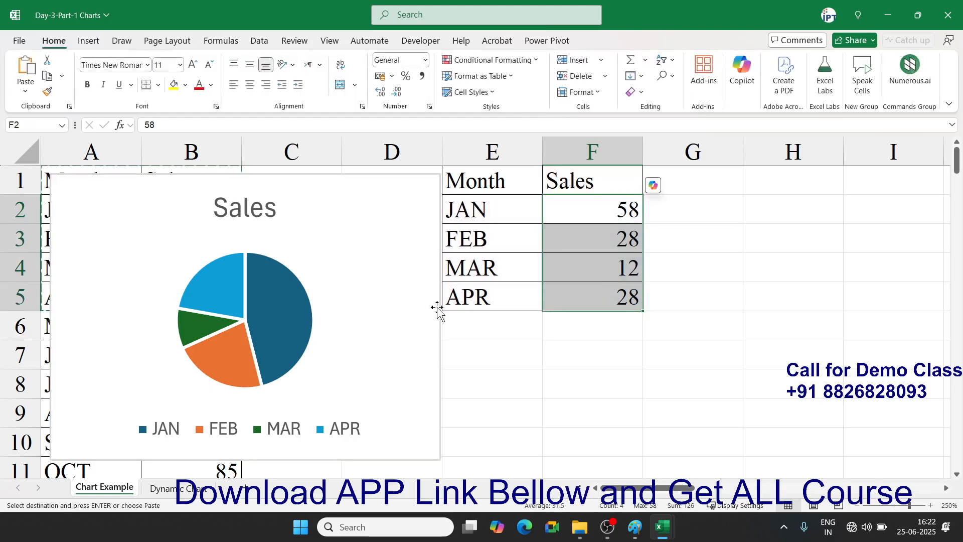
click(420, 327)
- Delete the pie chart and enter the header 'Profit' in G1, correcting the typo
key(Delete)
drag(514, 279, 510, 343)
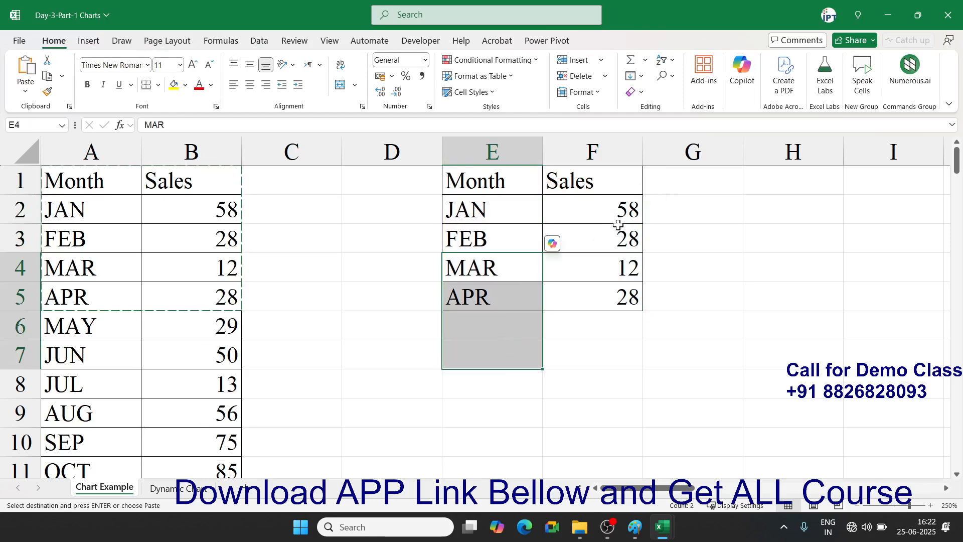
click(675, 191)
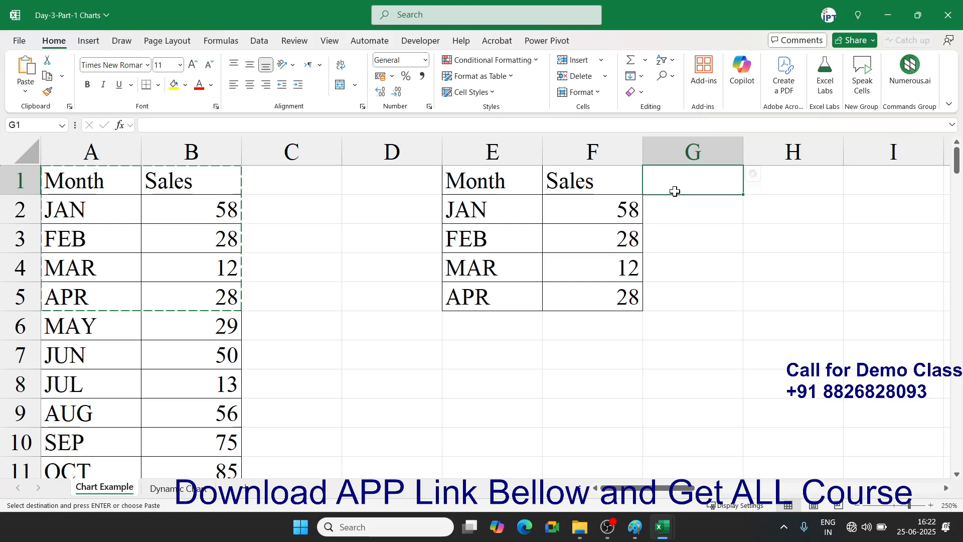
text(P)
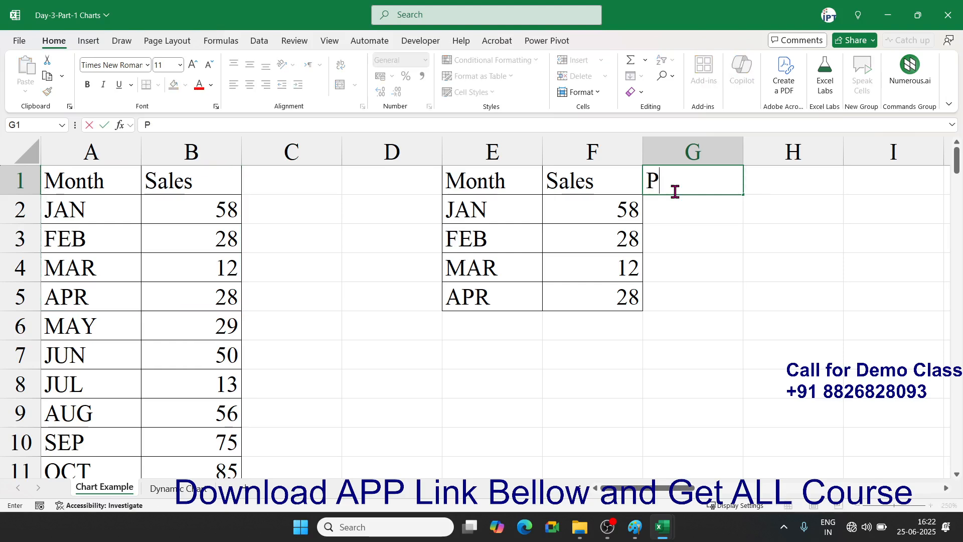
text(rifit)
key(Return)
click(675, 191)
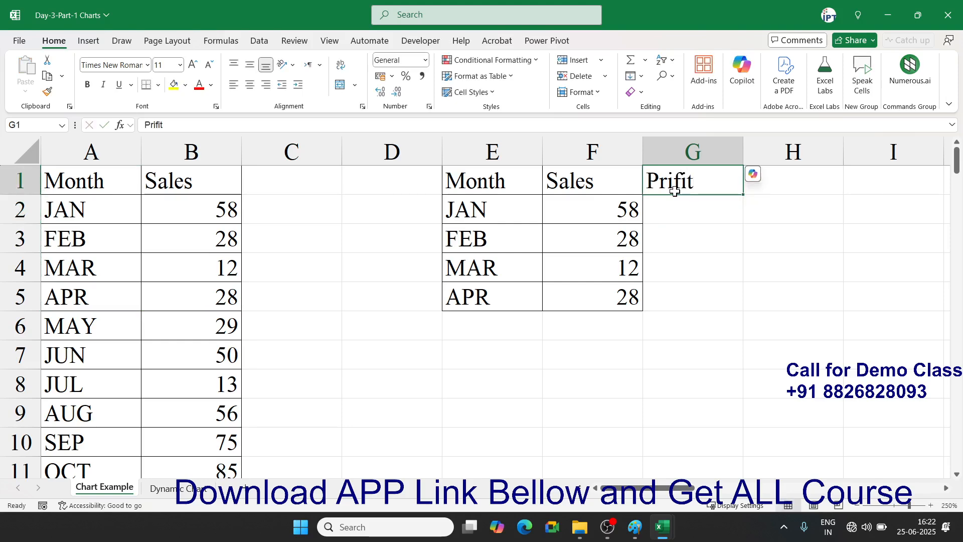
text(Profi)
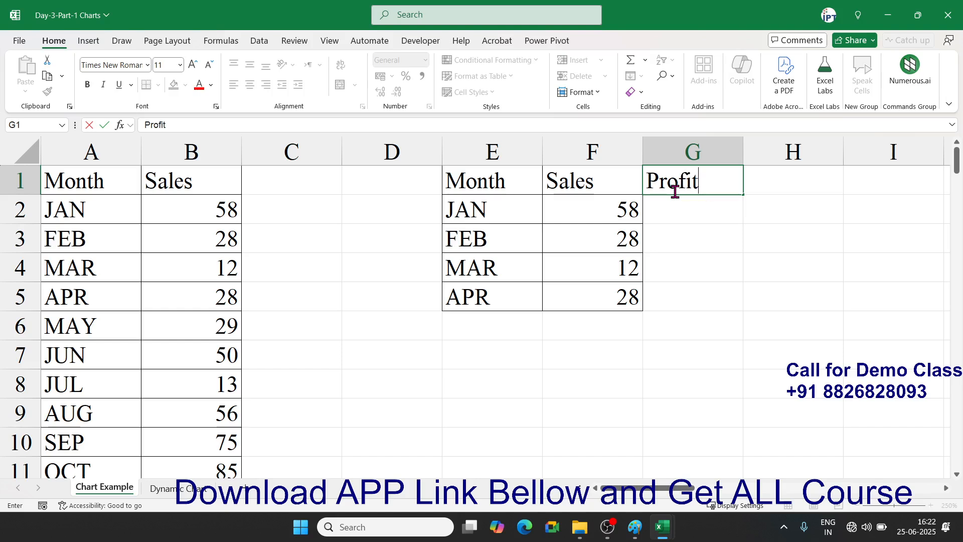
key(Return)
- Enter Profit values 85, 32, 63 and 45 in G2:G5, then select E1:G5
text(85)
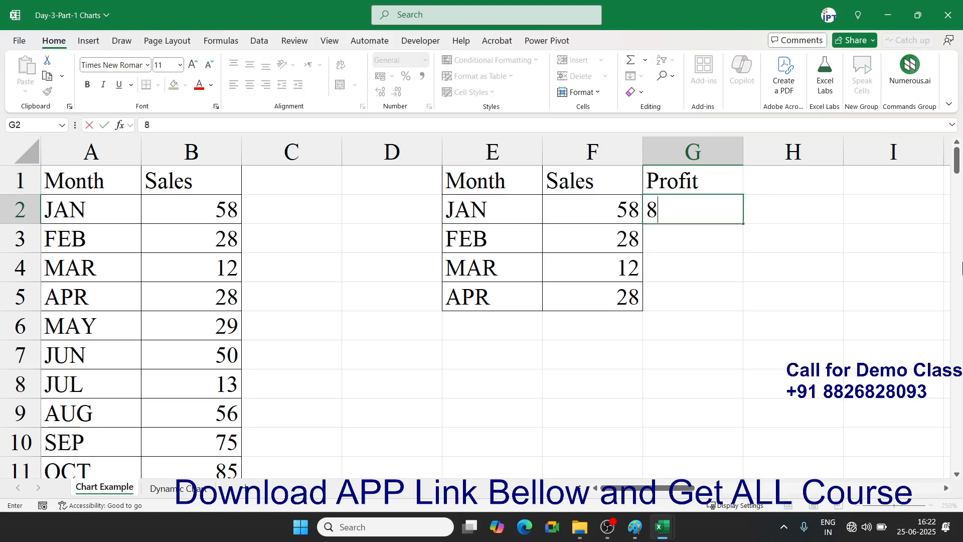
key(Return)
text(32)
key(Return)
text(63)
key(Return)
text(45)
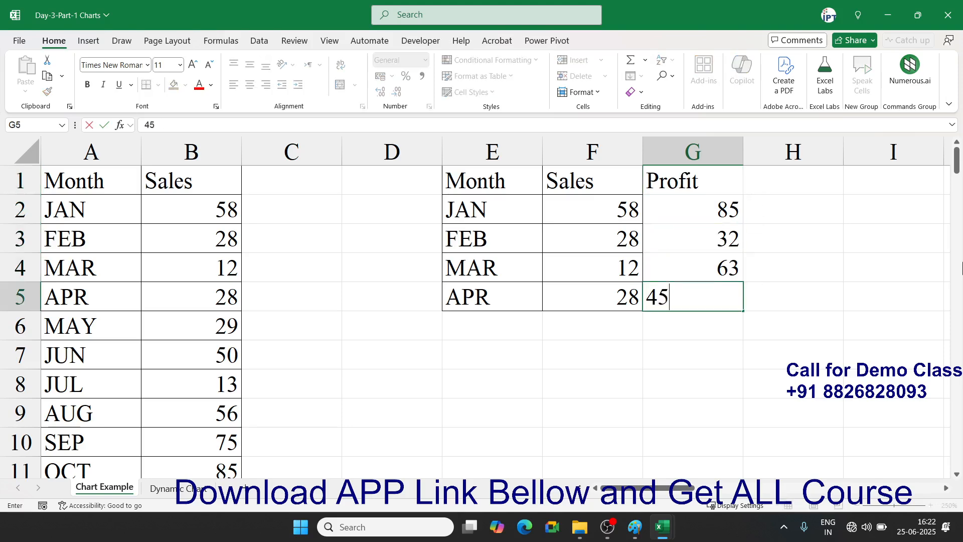
key(Return)
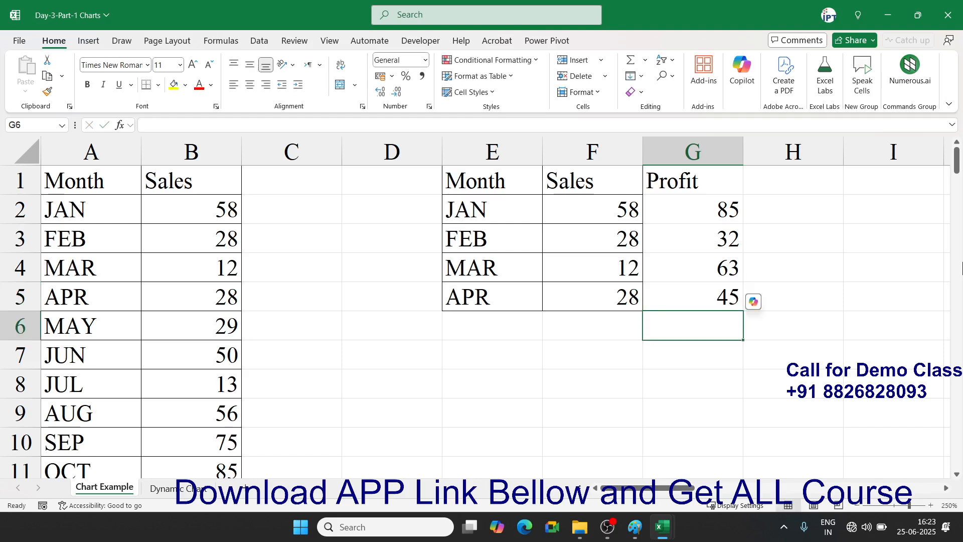
drag(512, 180, 671, 285)
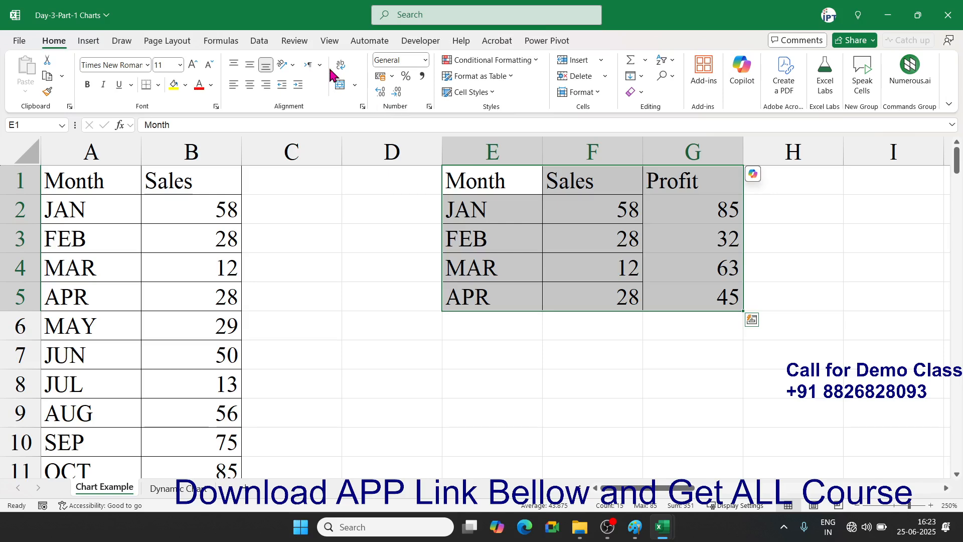
click(90, 42)
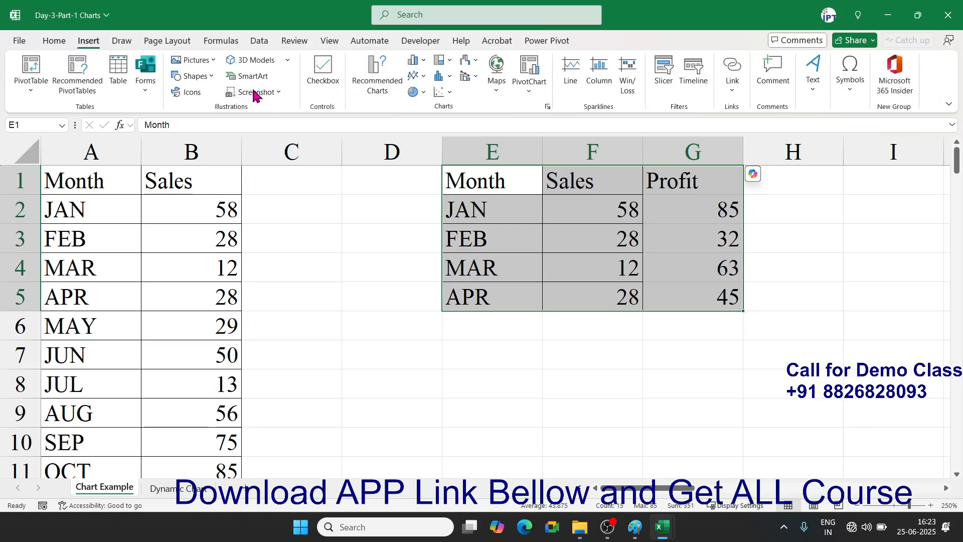
click(424, 93)
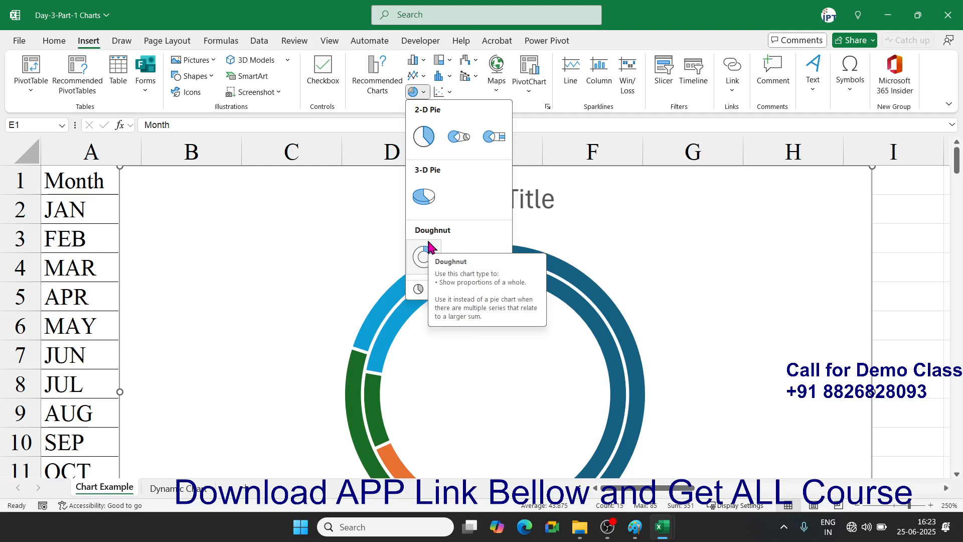
click(426, 240)
scroll(531, 233, down, 3)
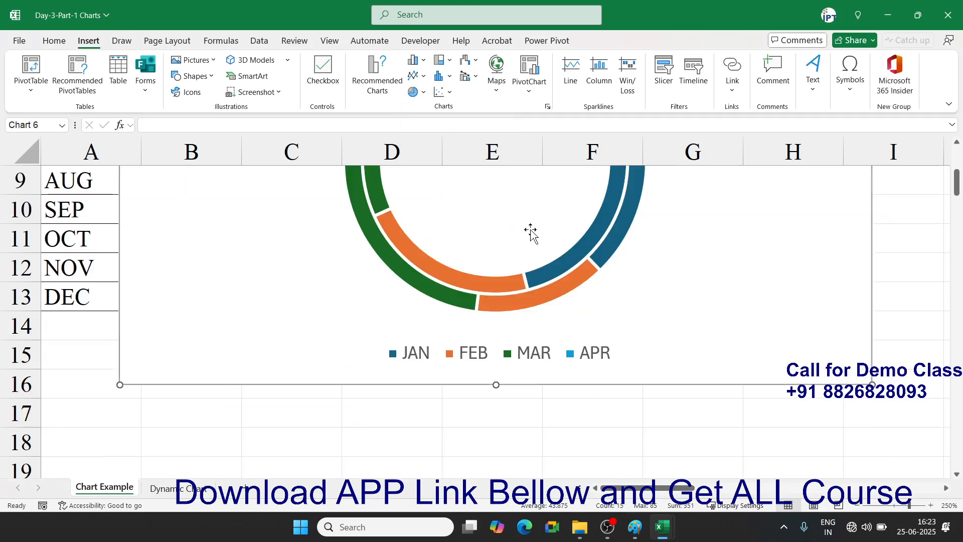
scroll(558, 250, up, 2)
scroll(803, 416, down, 1)
drag(873, 385, 613, 262)
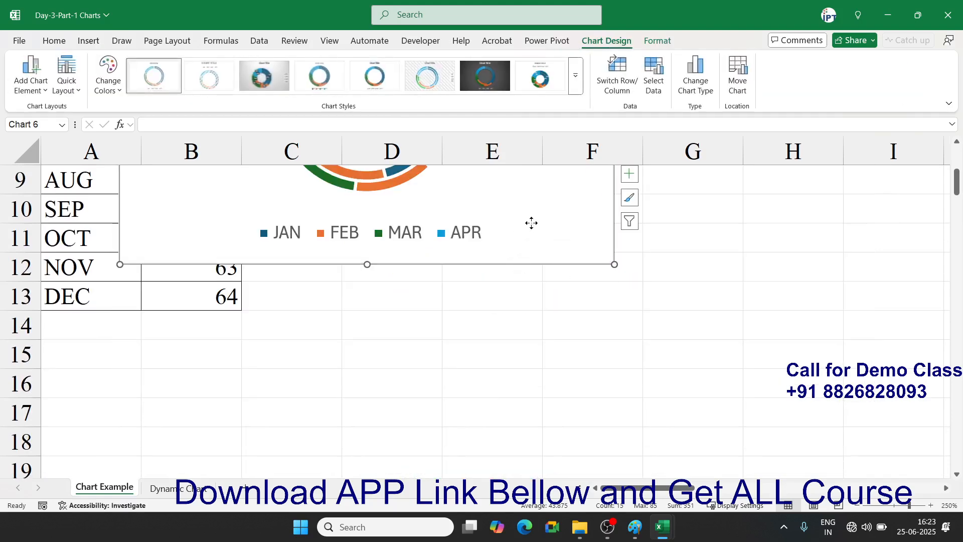
drag(531, 226, 639, 396)
click(546, 274)
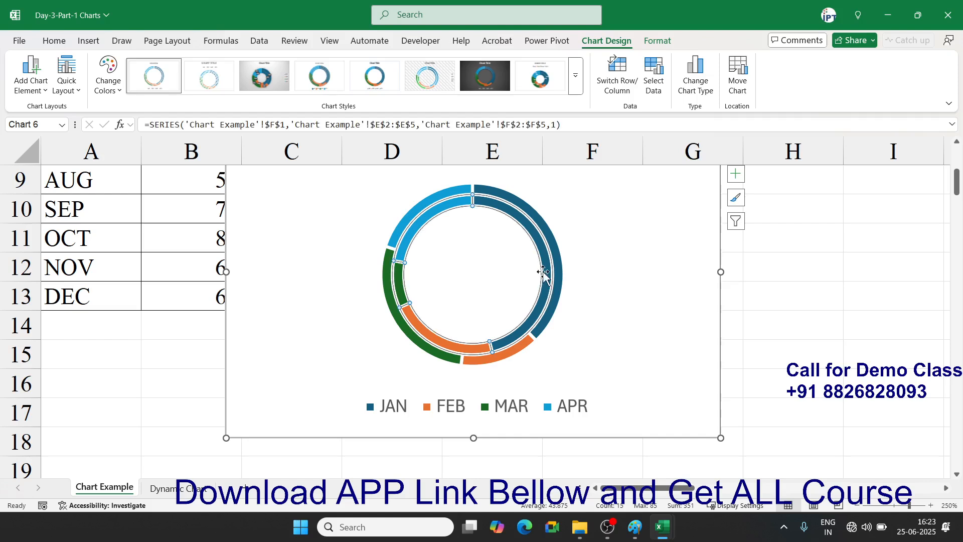
right_click(544, 273)
click(602, 411)
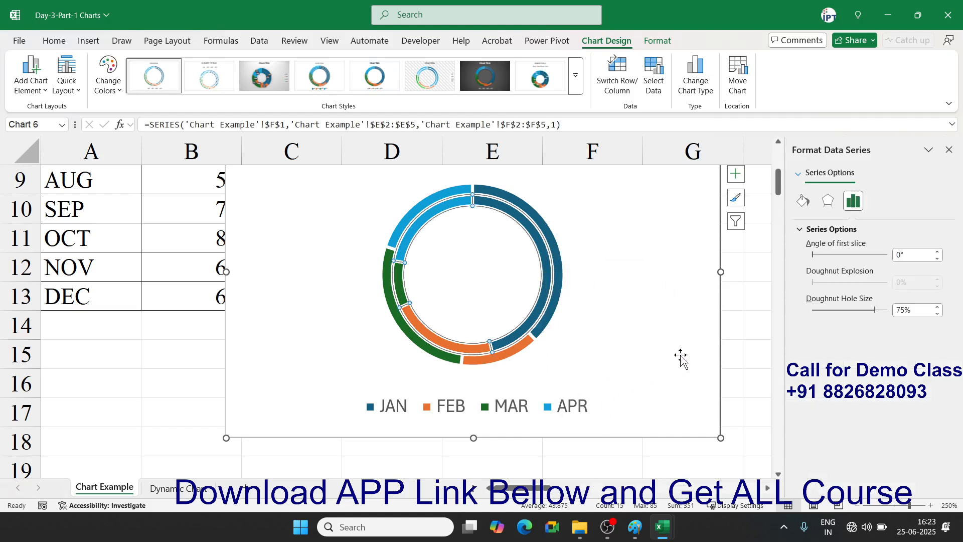
drag(854, 310, 825, 310)
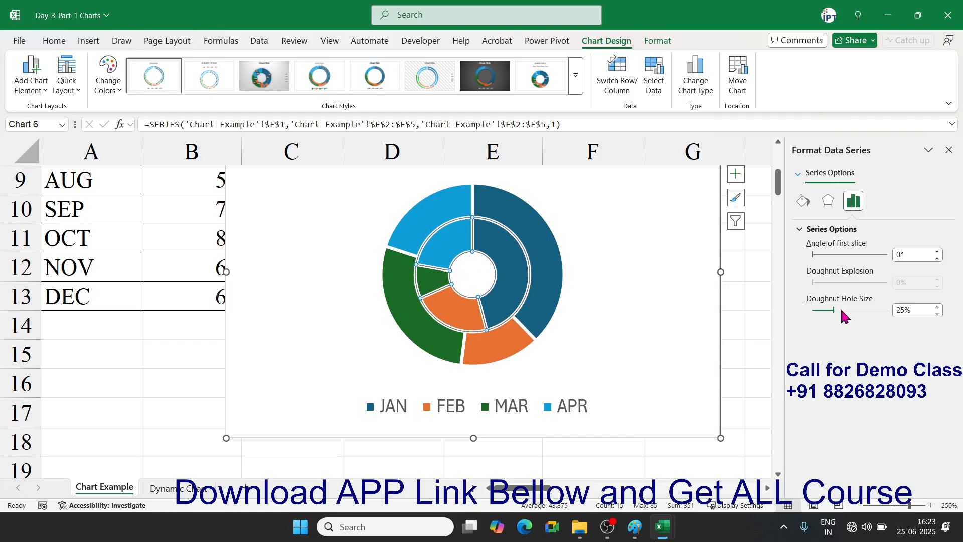
click(665, 275)
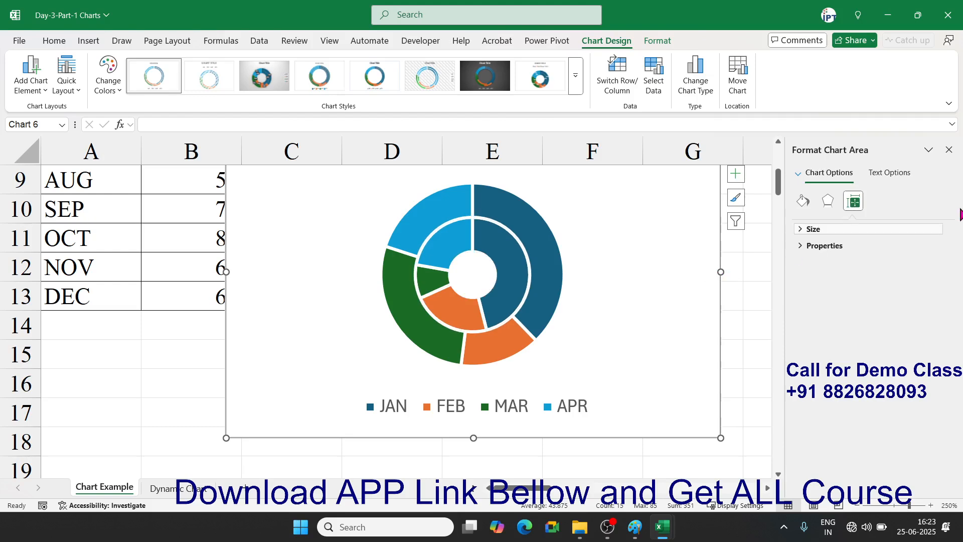
click(948, 150)
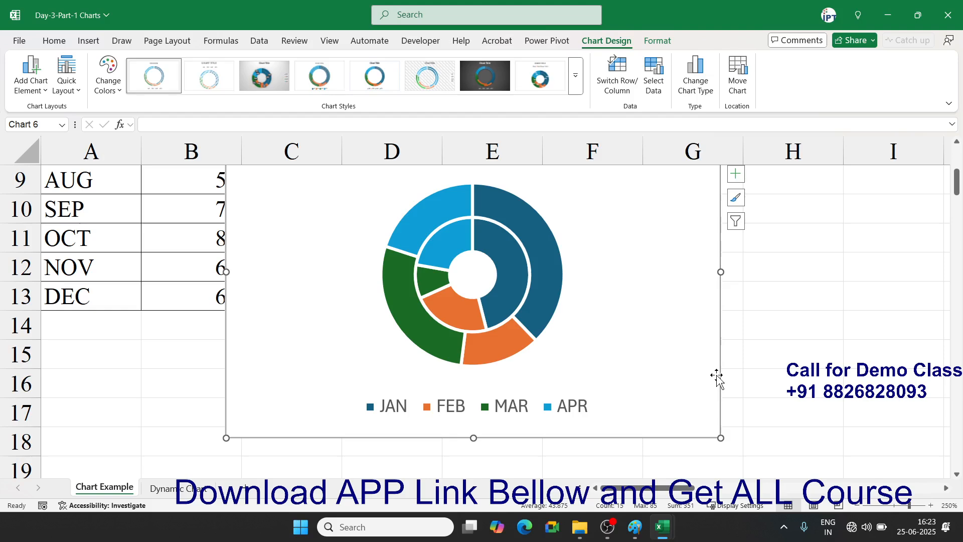
key(Delete)
- Select A1:B13 and insert a Waterfall chart of the JAN–DEC Sales
click(226, 286)
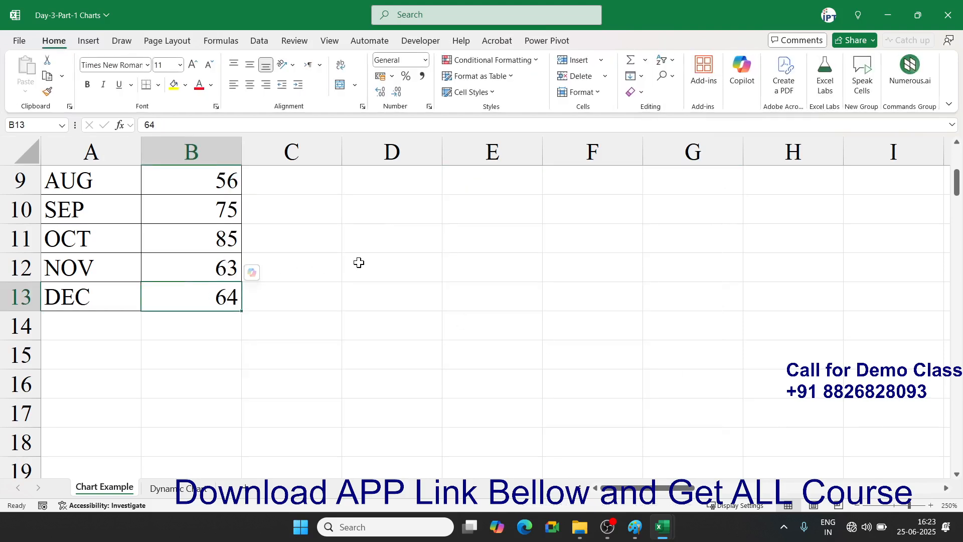
key(ctrl+Home)
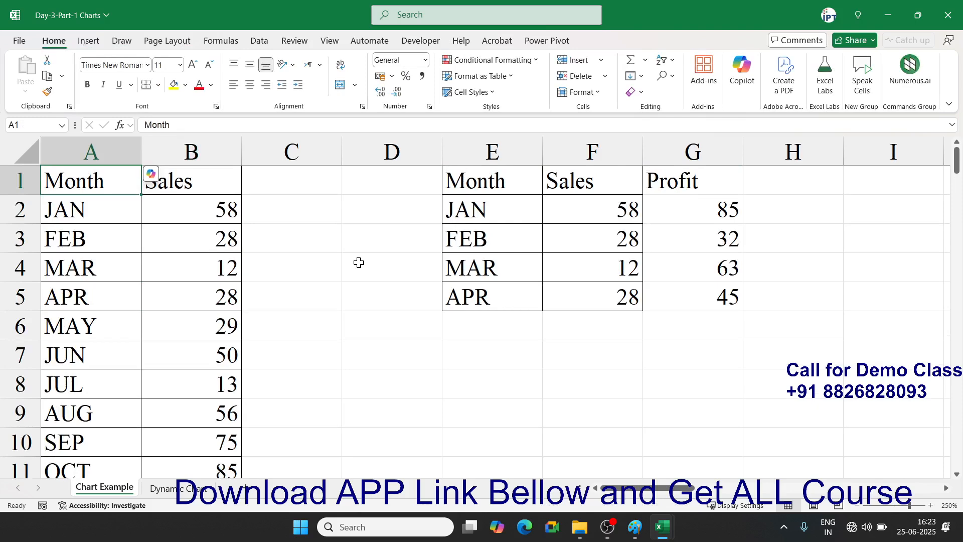
key(ctrl+shift+Right)
key(ctrl+shift+Down)
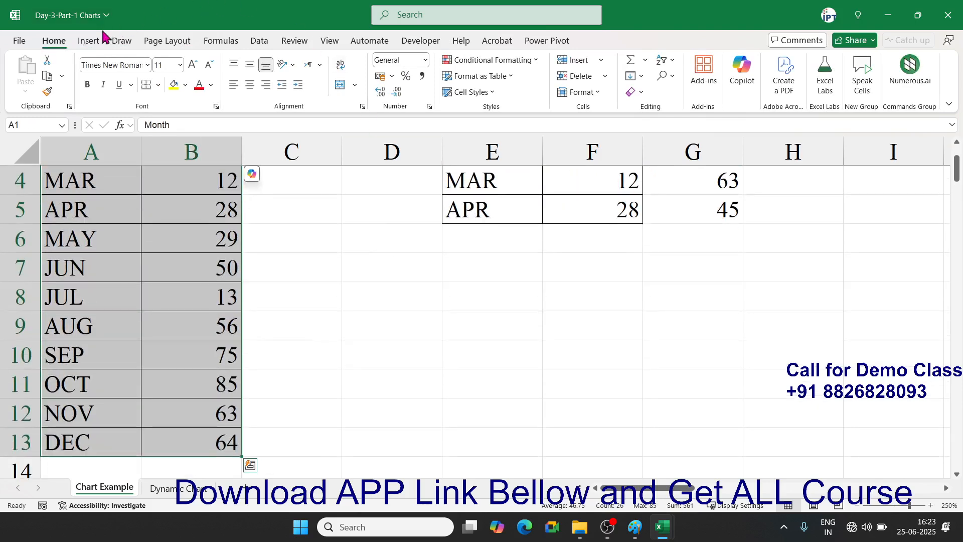
click(94, 40)
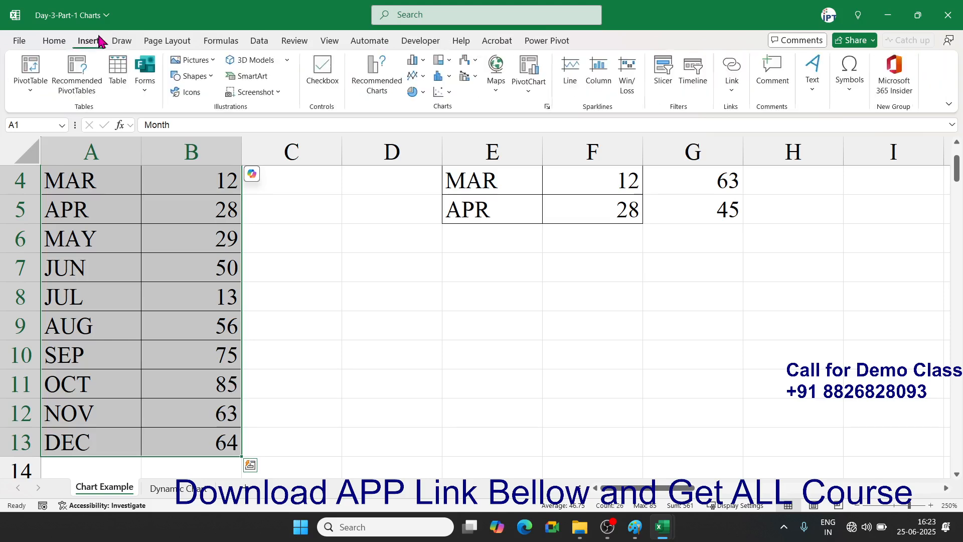
click(469, 61)
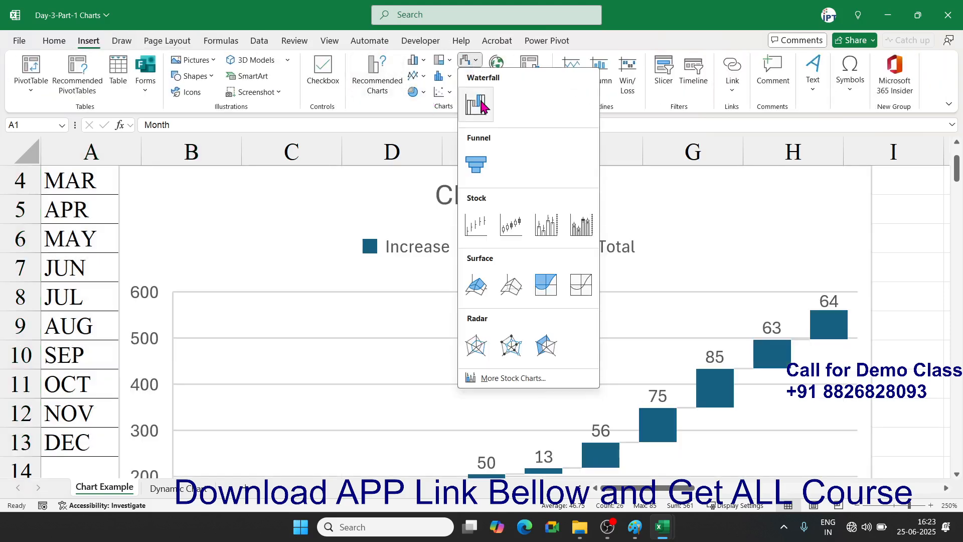
click(478, 104)
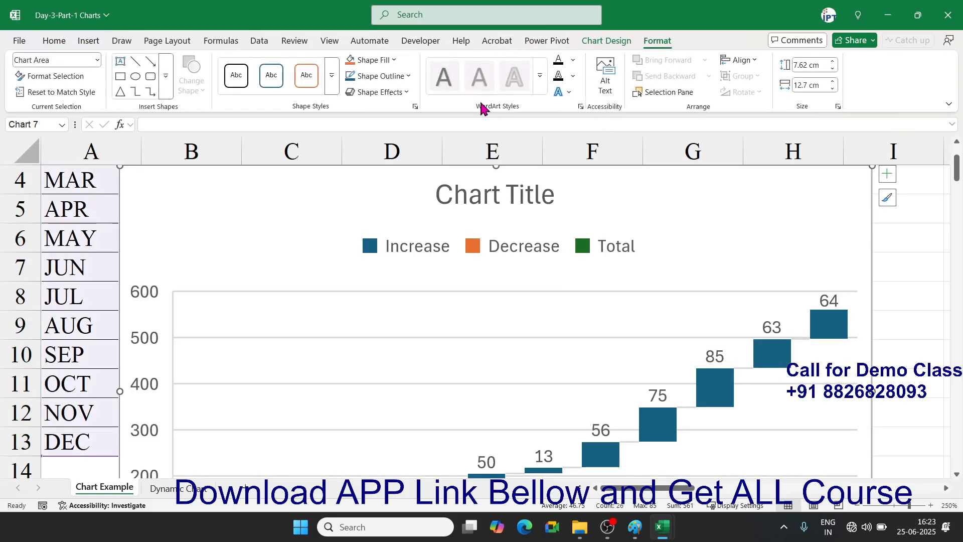
- Scroll around the sheet to inspect the new waterfall chart and its data labels
scroll(571, 243, down, 3)
scroll(440, 384, down, 3)
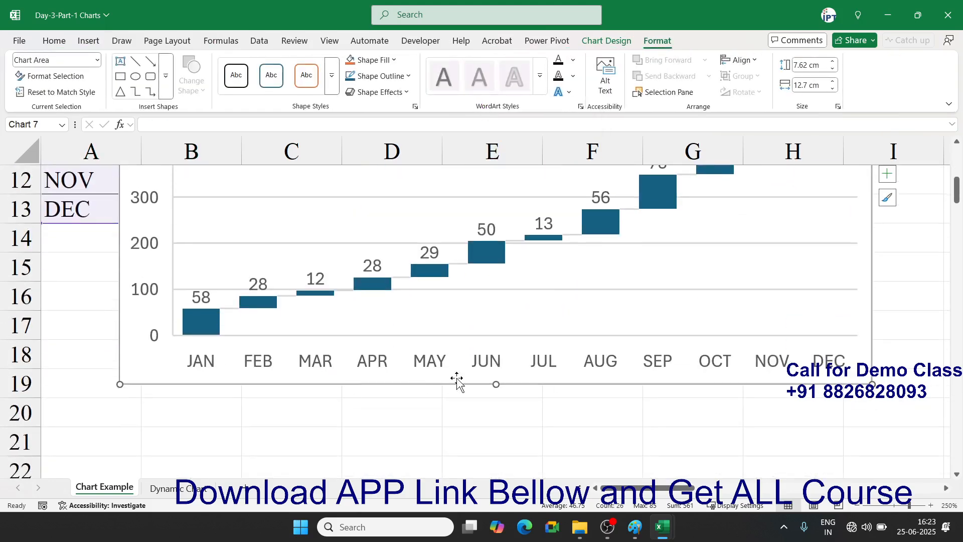
scroll(451, 378, up, 2)
scroll(458, 381, down, 2)
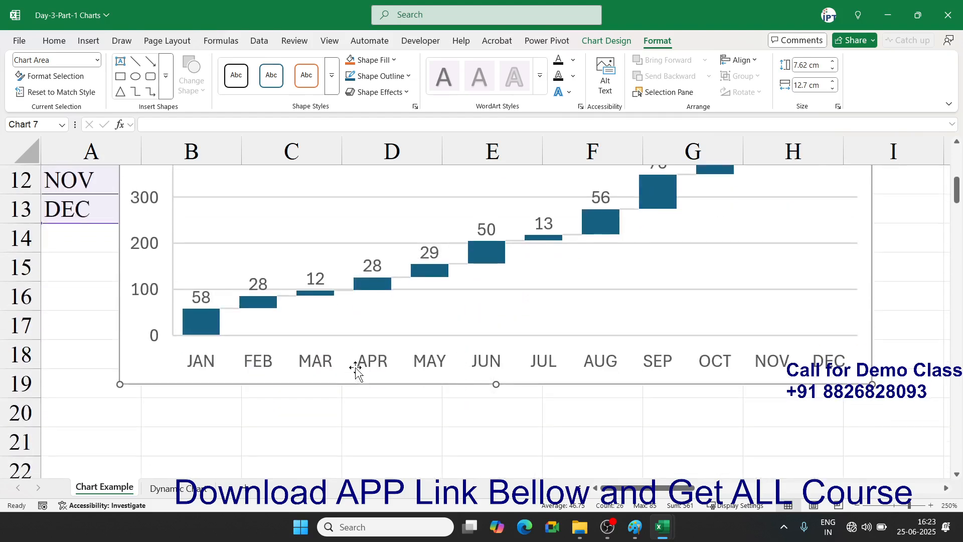
scroll(356, 372, up, 2)
mouse_move(311, 397)
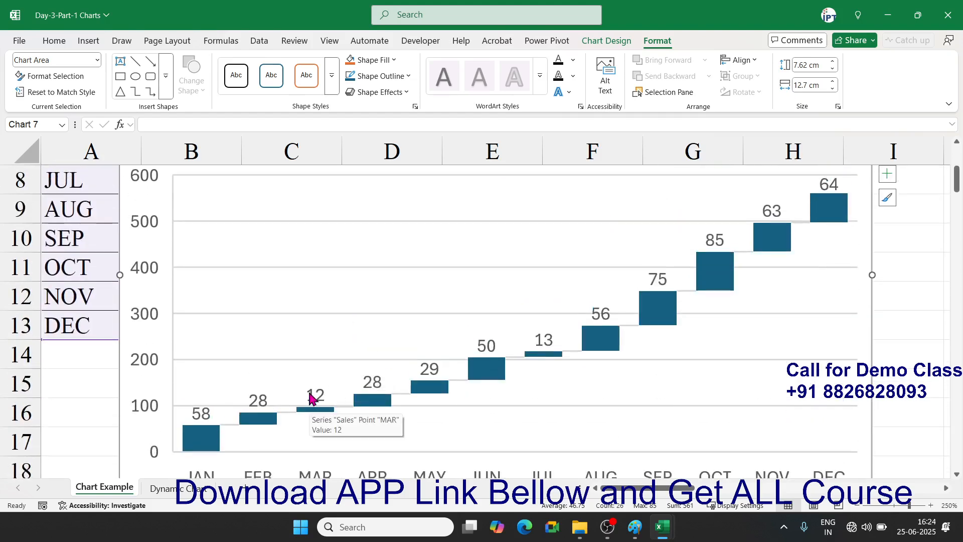
scroll(310, 396, down, 6)
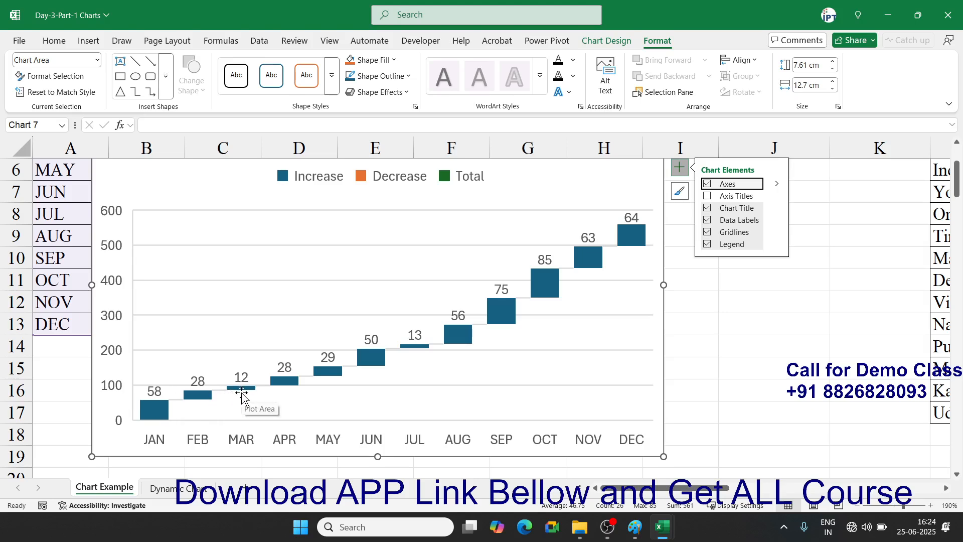
mouse_move(641, 225)
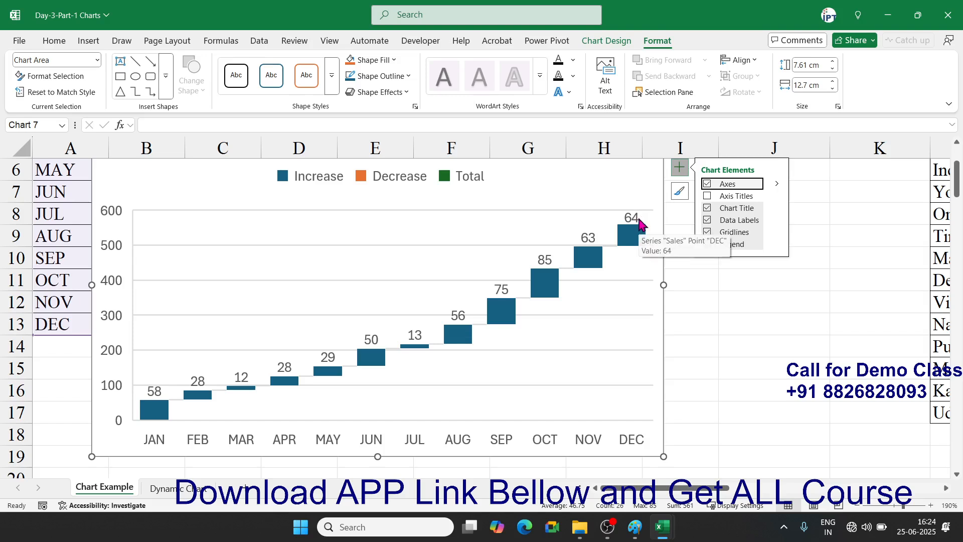
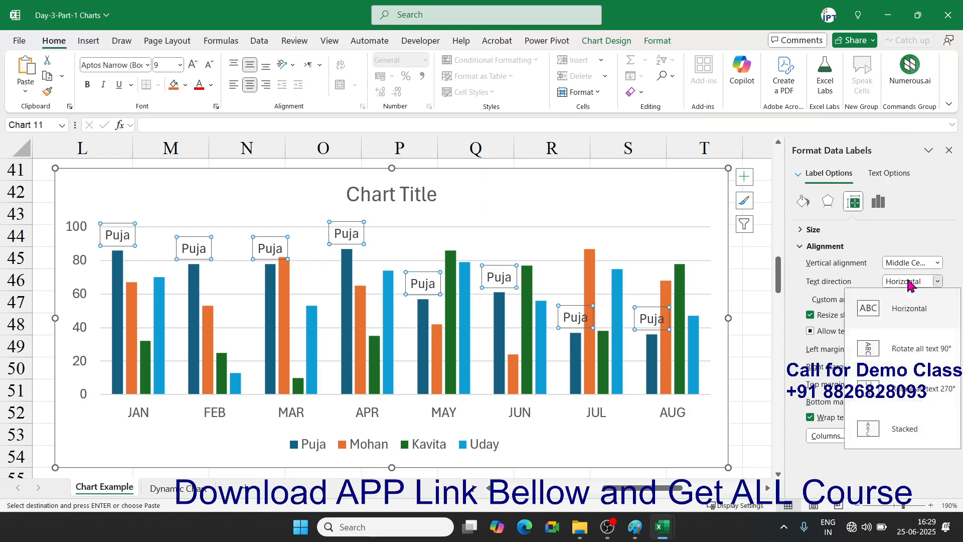
- Rotate the Puja data labels 270° so they read vertically above each Puja bar
click(904, 387)
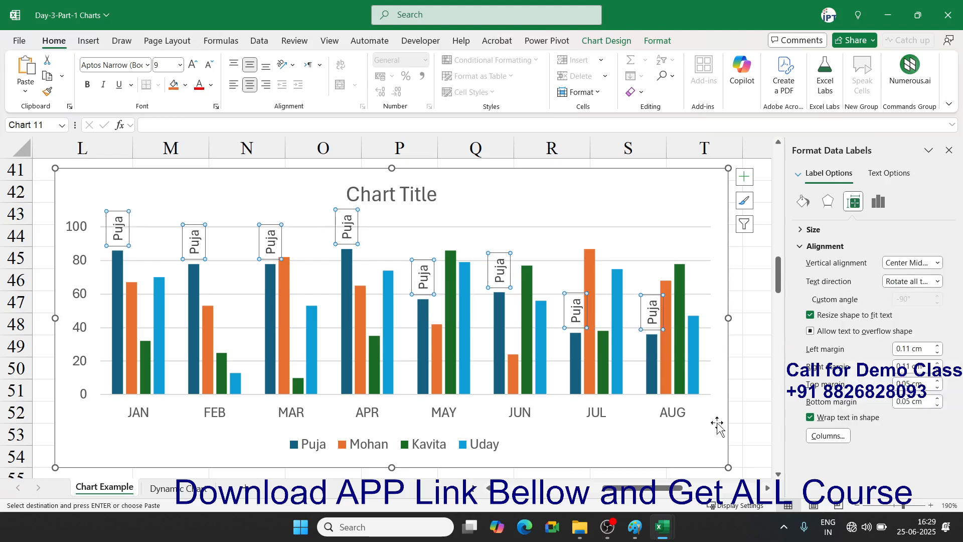
click(707, 434)
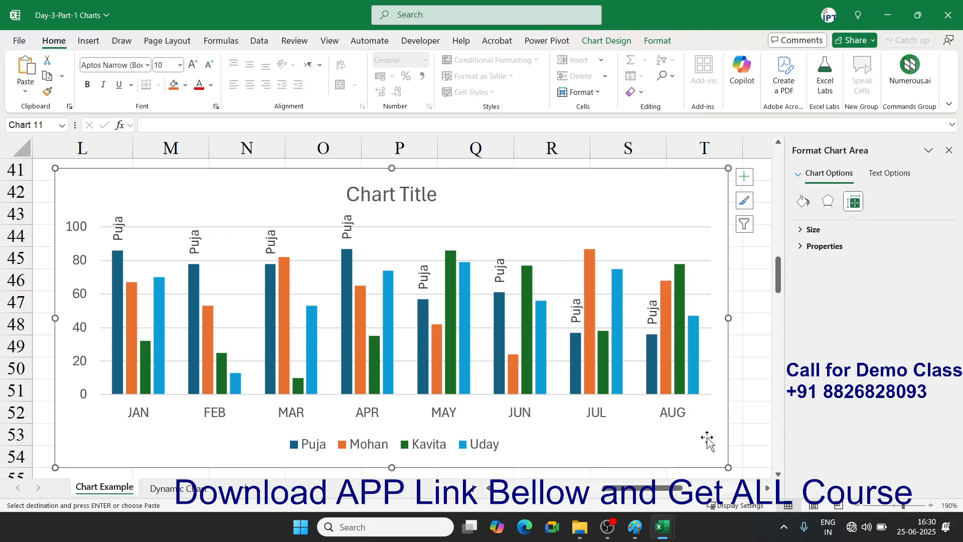
scroll(707, 439, down, 3)
- Insert an orange-outlined WordArt reading 'Mohan' and drag it just below the chart
click(196, 375)
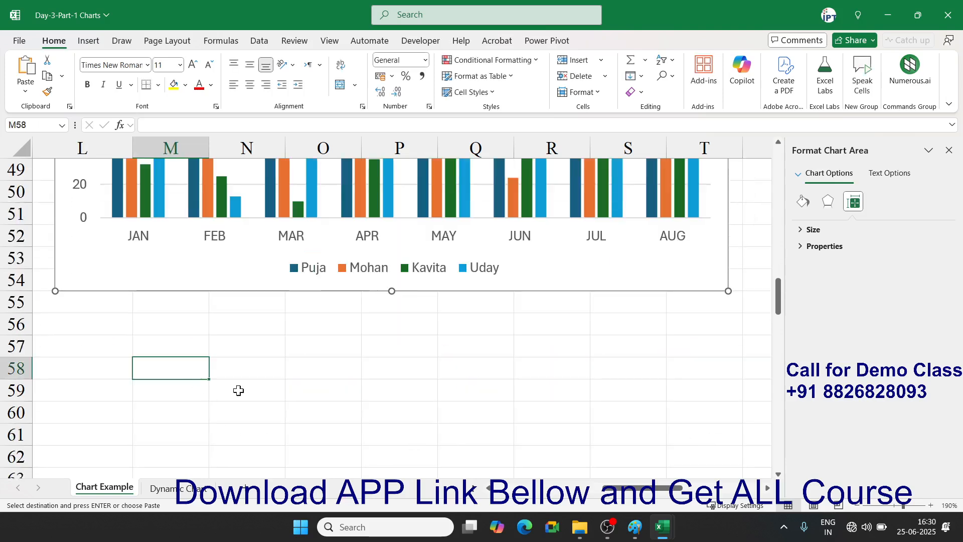
click(92, 43)
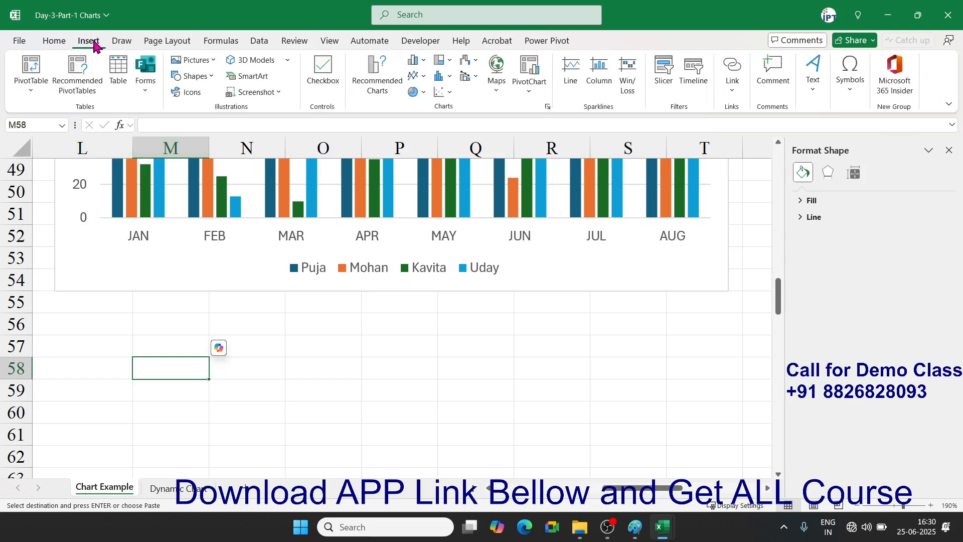
click(817, 89)
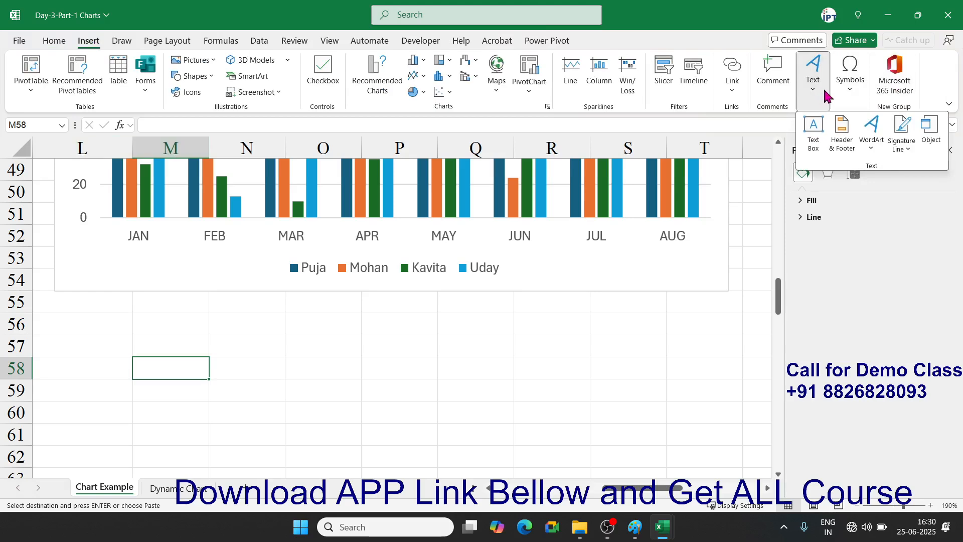
click(872, 128)
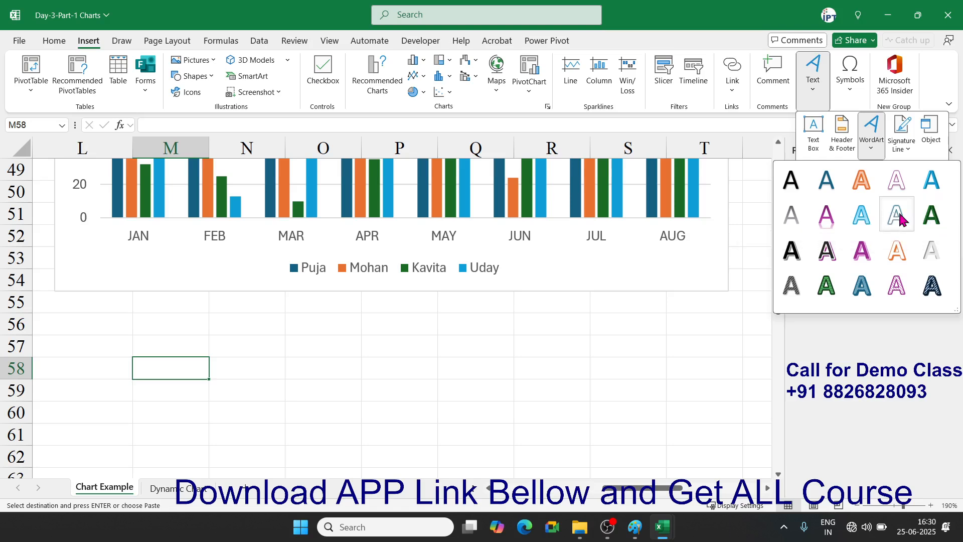
click(863, 187)
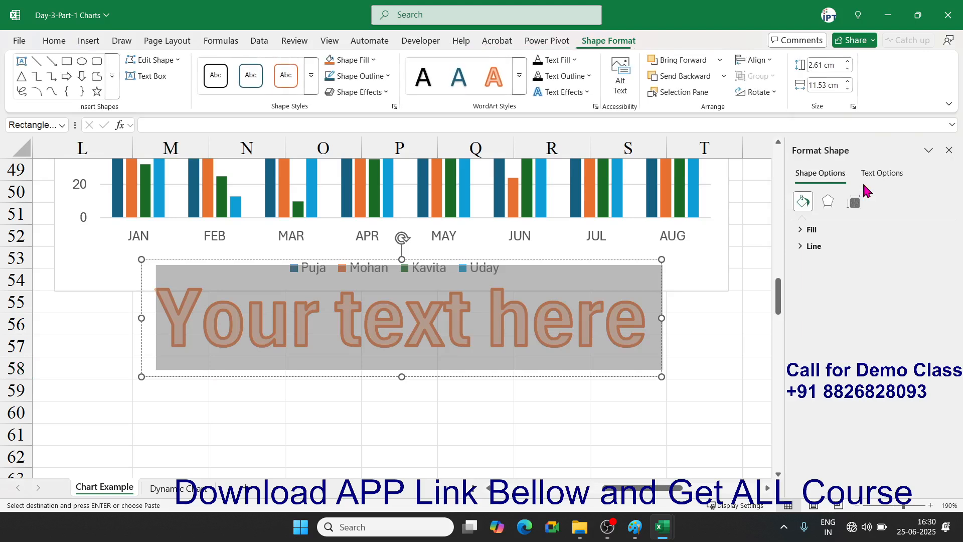
text(Mohan)
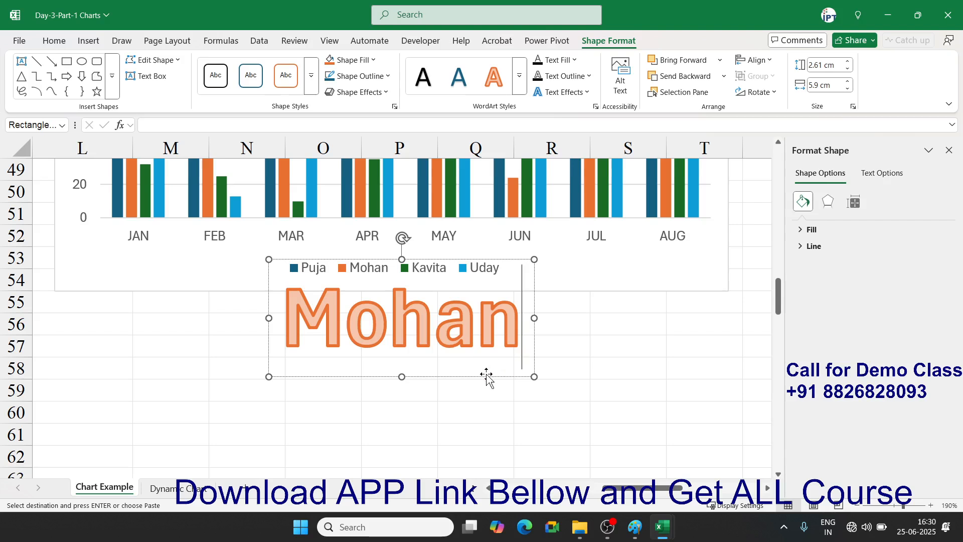
drag(482, 376, 477, 445)
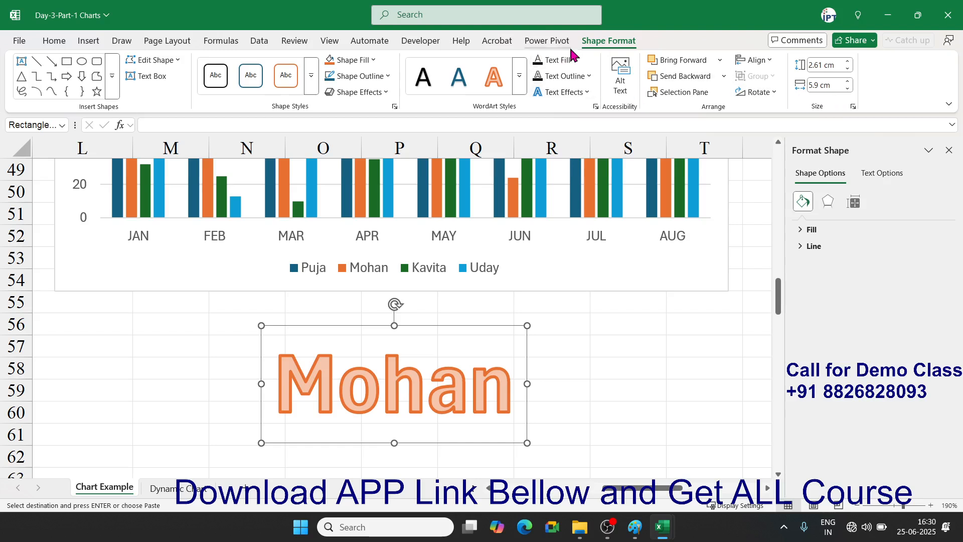
- Give the Mohan shape a solid orange shape style and rotate it 90° left
click(312, 79)
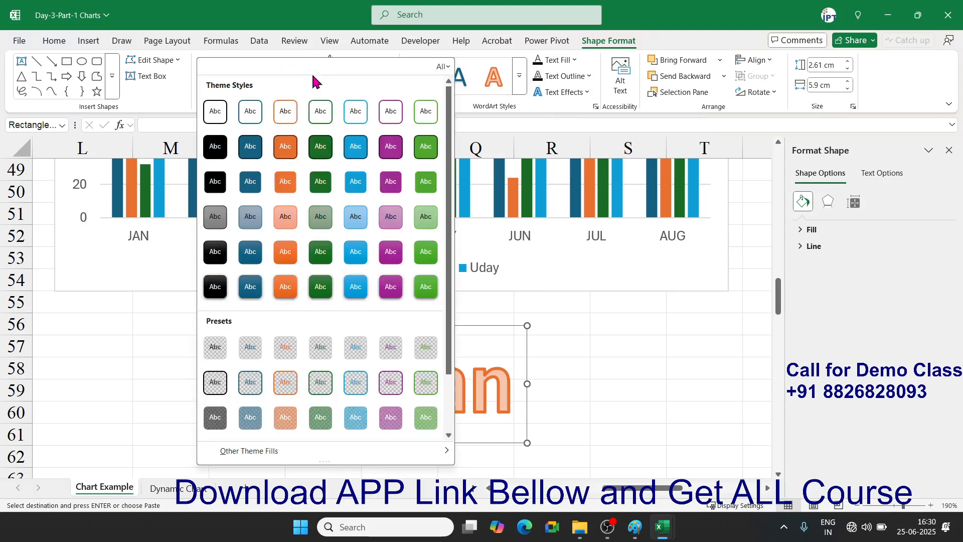
click(285, 187)
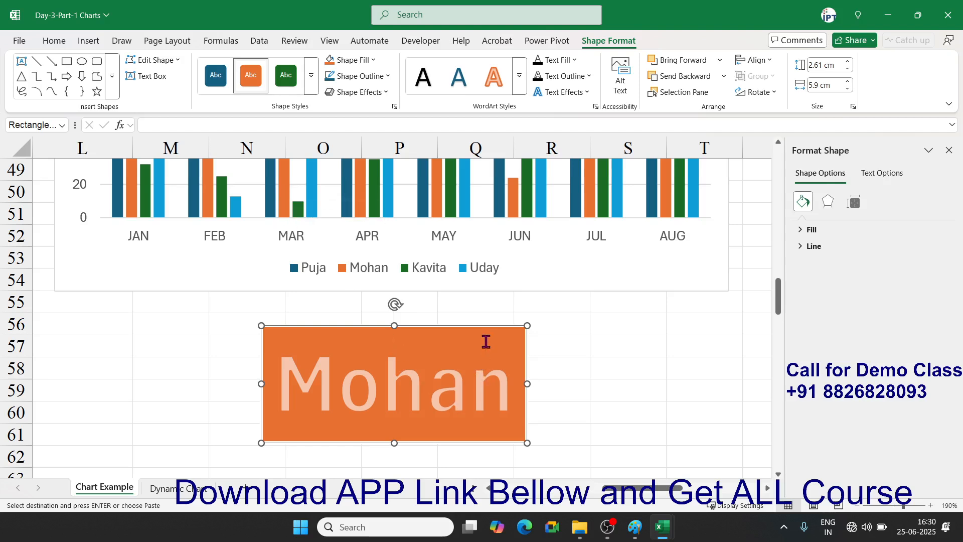
click(773, 92)
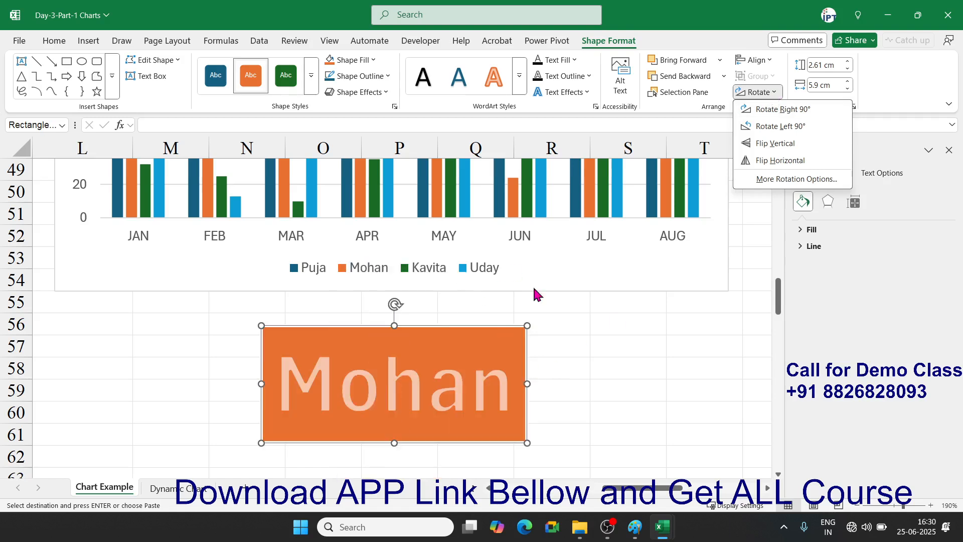
click(775, 128)
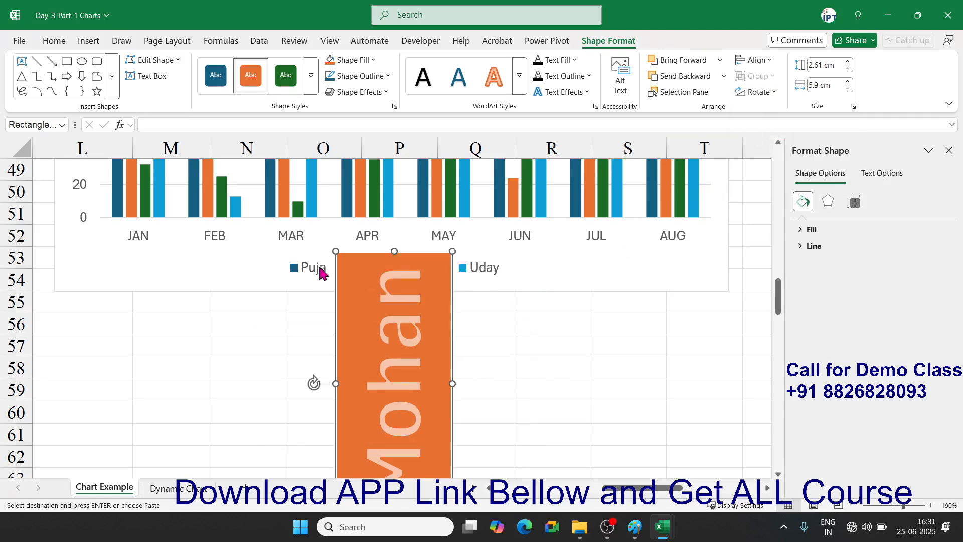
- Move the vertical Mohan shape right, below the chart's right end and clear of the legend
drag(335, 251, 309, 274)
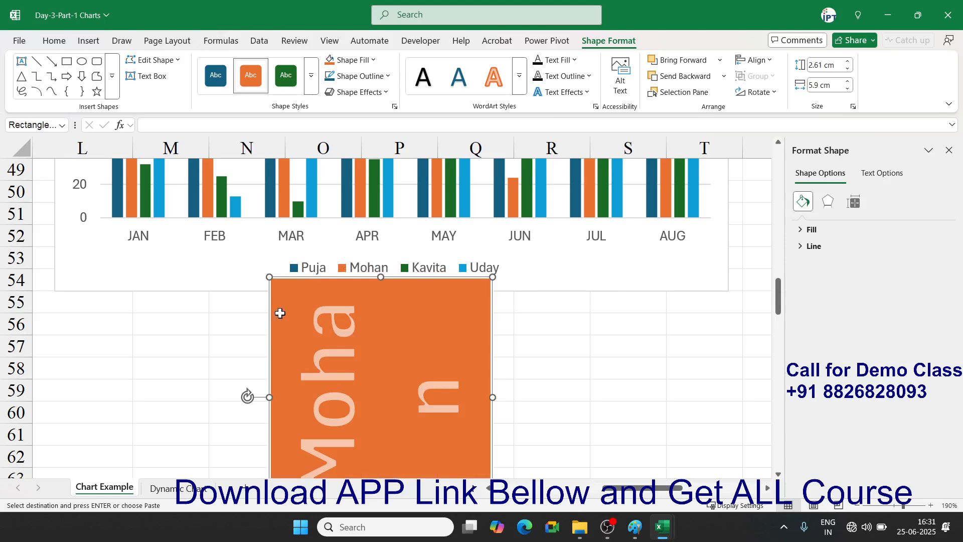
key(ctrl+z)
drag(333, 316, 601, 376)
scroll(615, 374, down, 3)
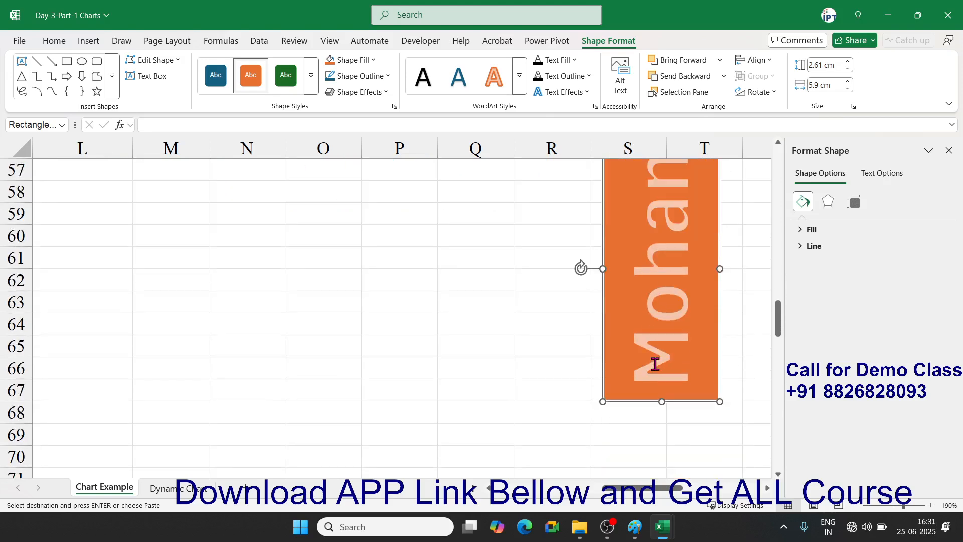
scroll(655, 366, up, 2)
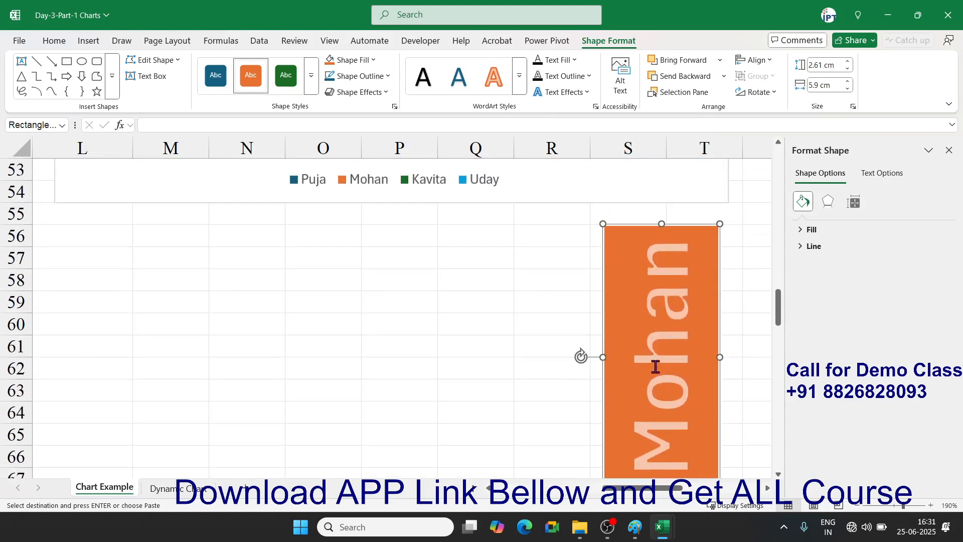
scroll(502, 344, up, 5)
scroll(495, 338, down, 3)
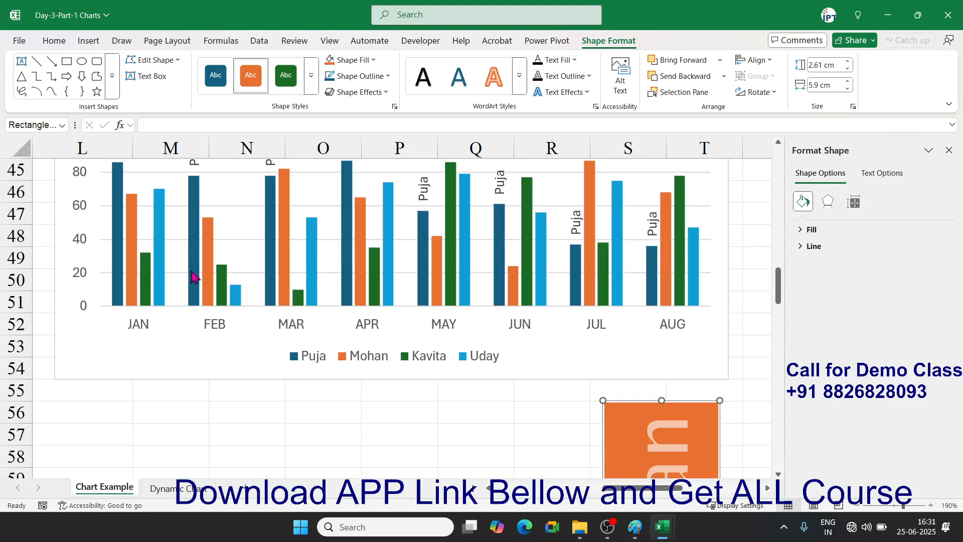
scroll(191, 276, up, 2)
click(129, 301)
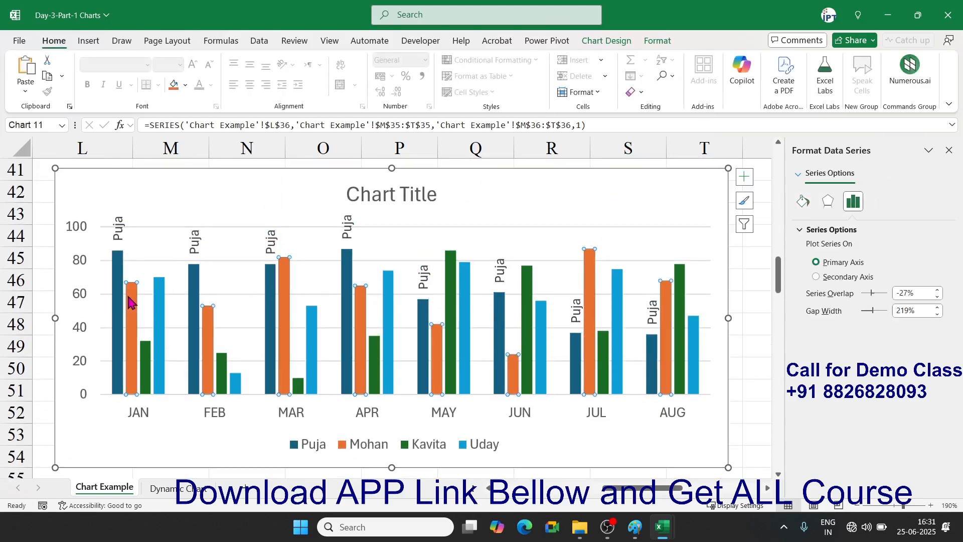
- Fill the Mohan series bars with the copied Mohan picture from the clipboard
right_click(129, 301)
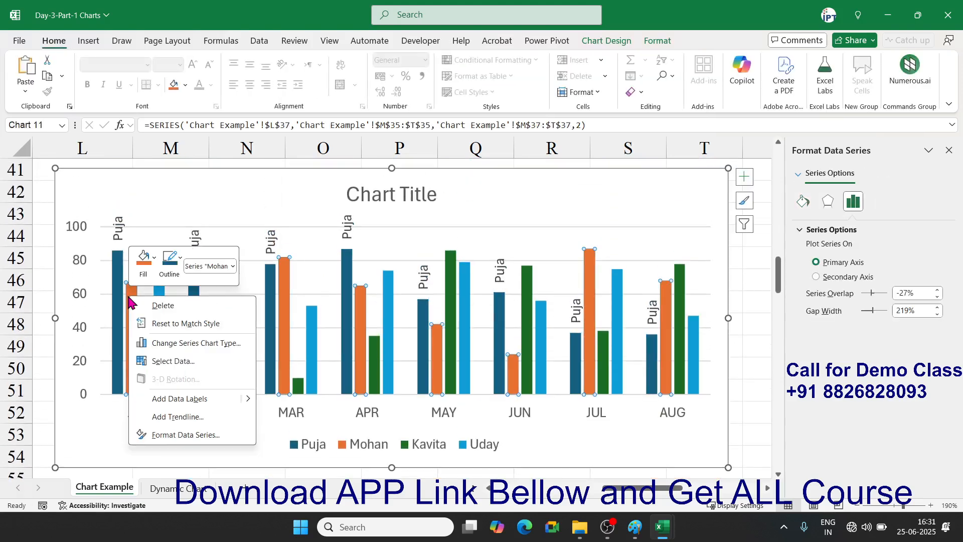
click(176, 438)
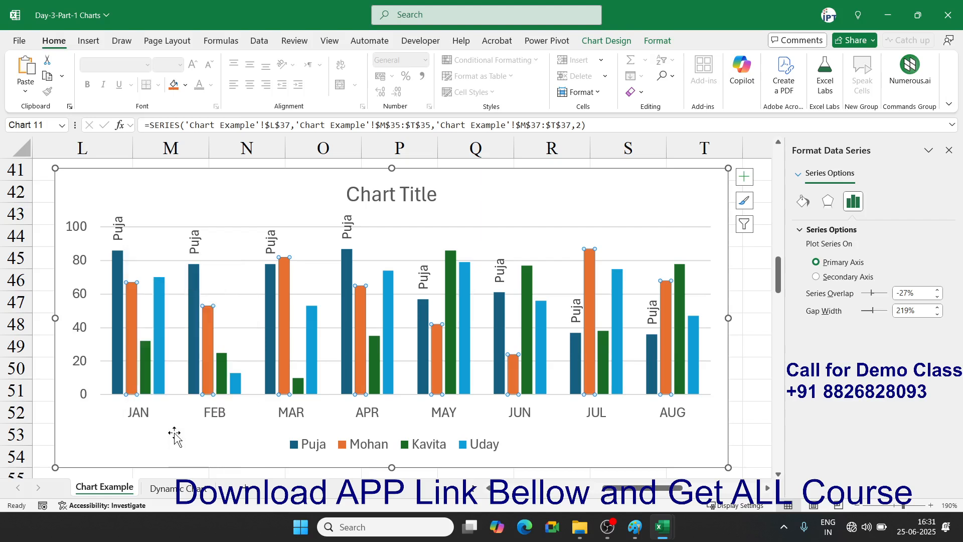
click(809, 202)
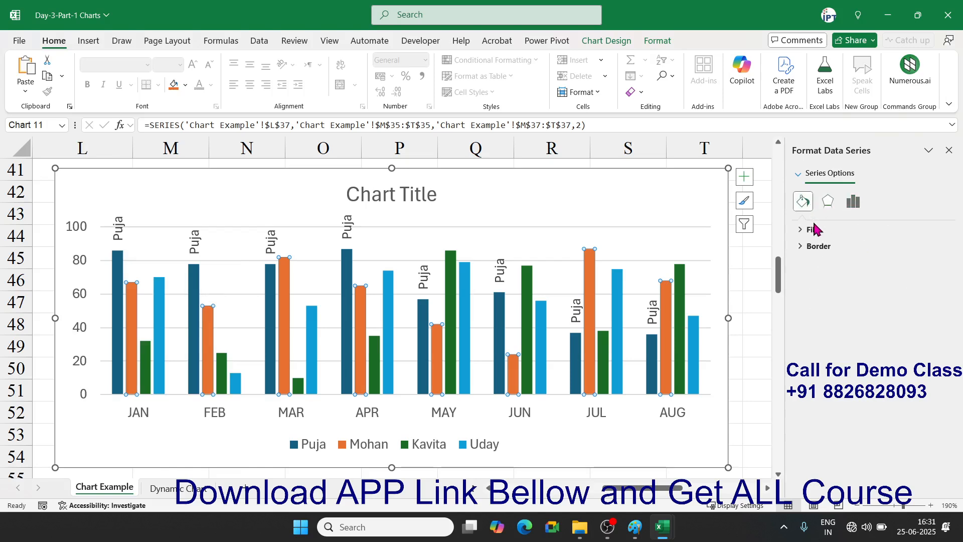
click(814, 229)
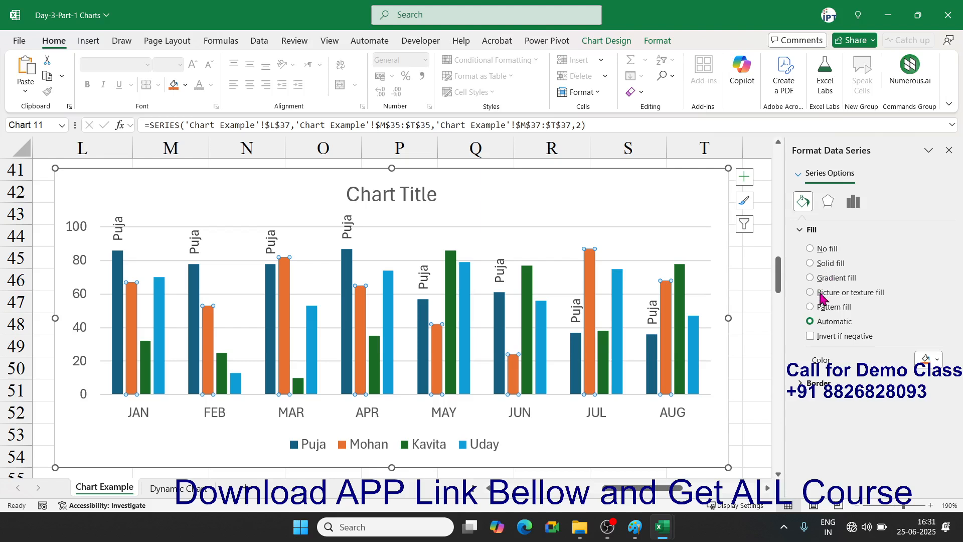
click(822, 295)
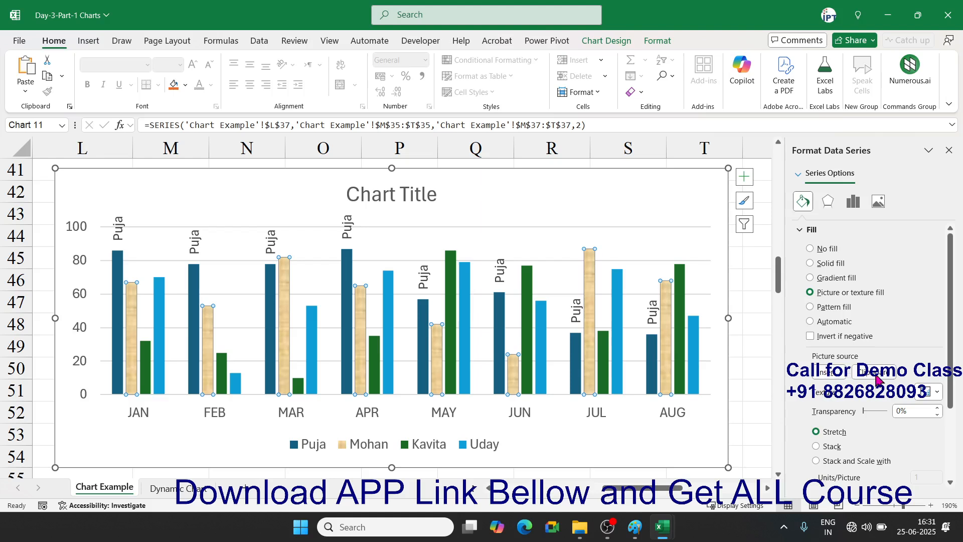
click(878, 372)
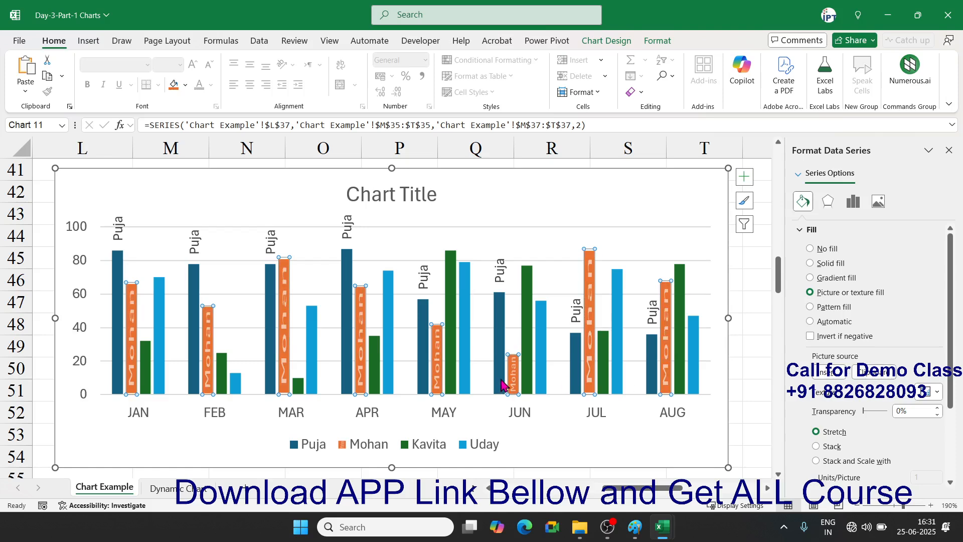
click(716, 430)
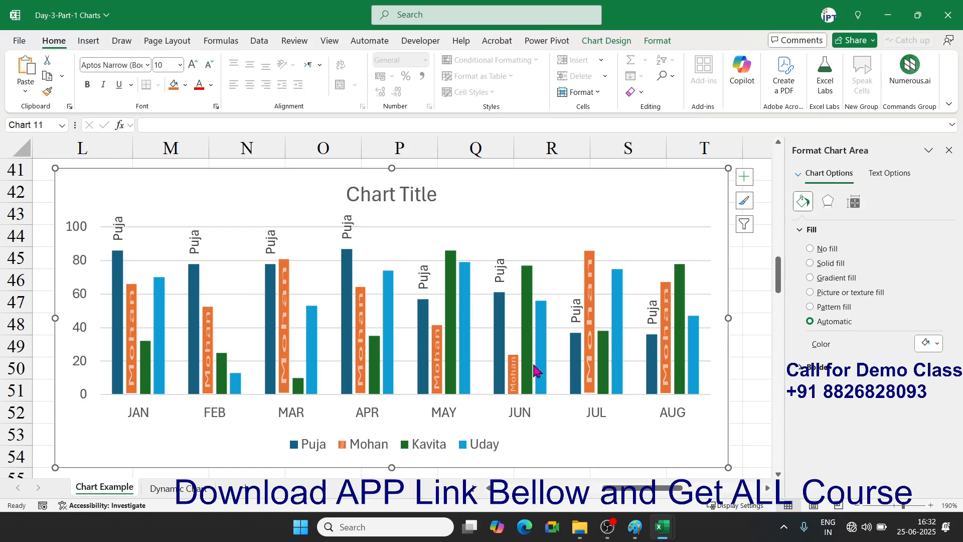
- Delete the leftover Mohan WordArt shape from the sheet
scroll(534, 366, down, 7)
click(625, 304)
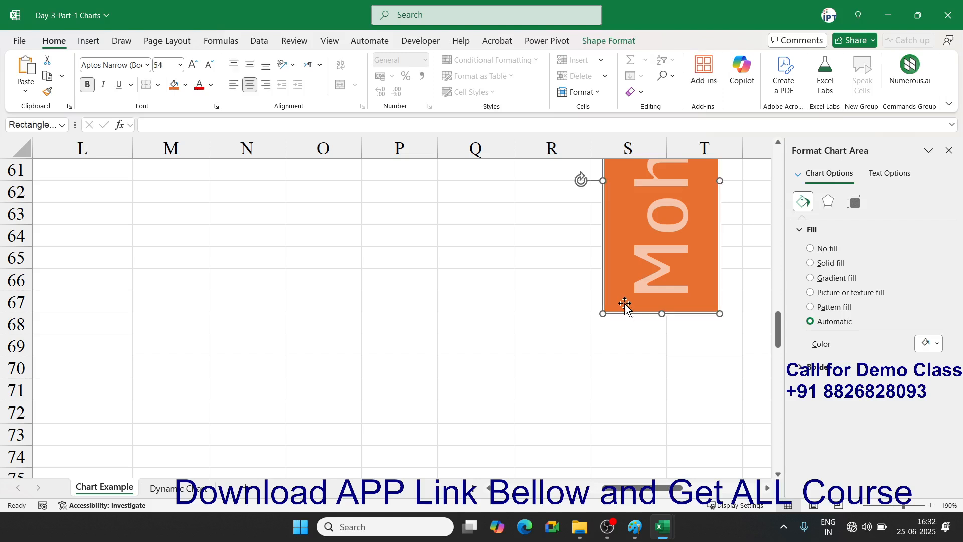
key(Delete)
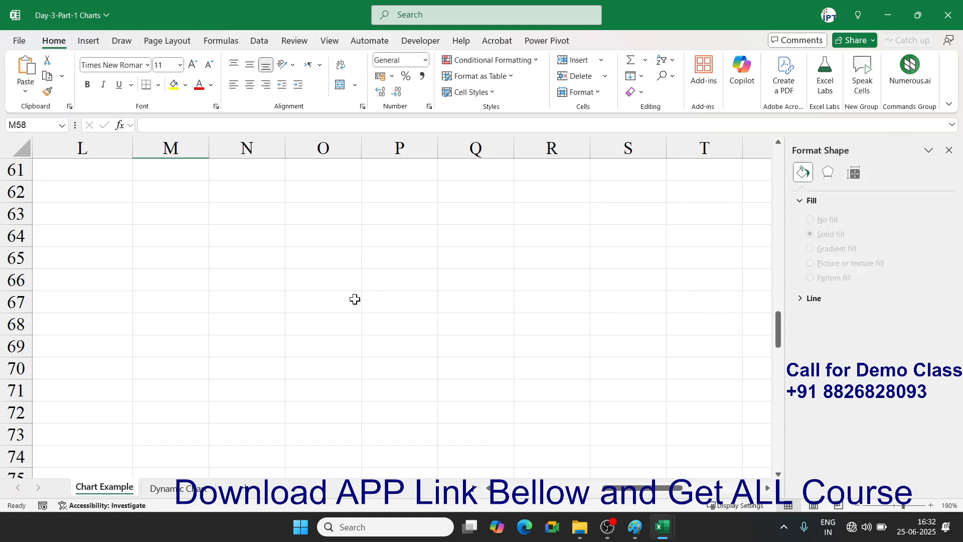
scroll(355, 299, up, 2)
scroll(346, 293, down, 1)
- On a new blank sheet, enter the headers Name in A1 and Share in B1
click(252, 488)
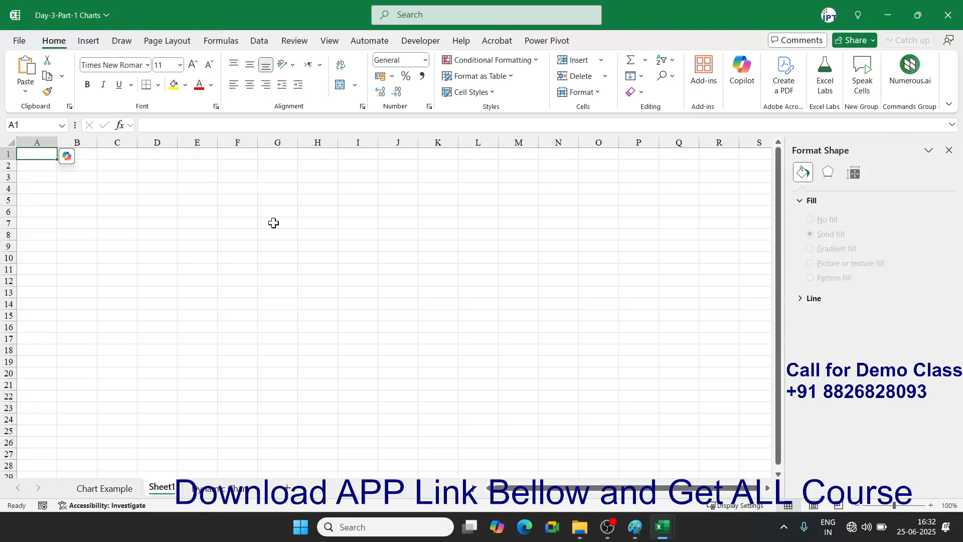
text(Name)
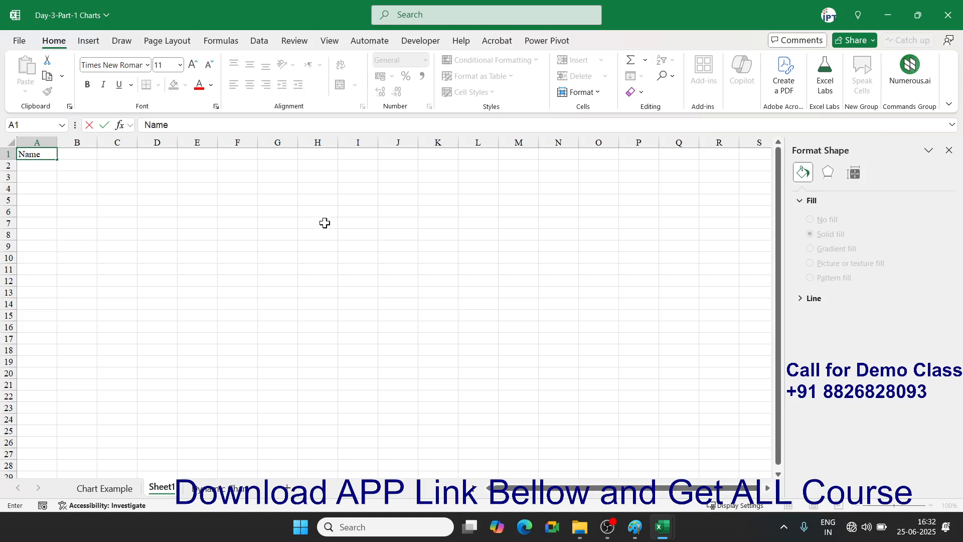
click(80, 154)
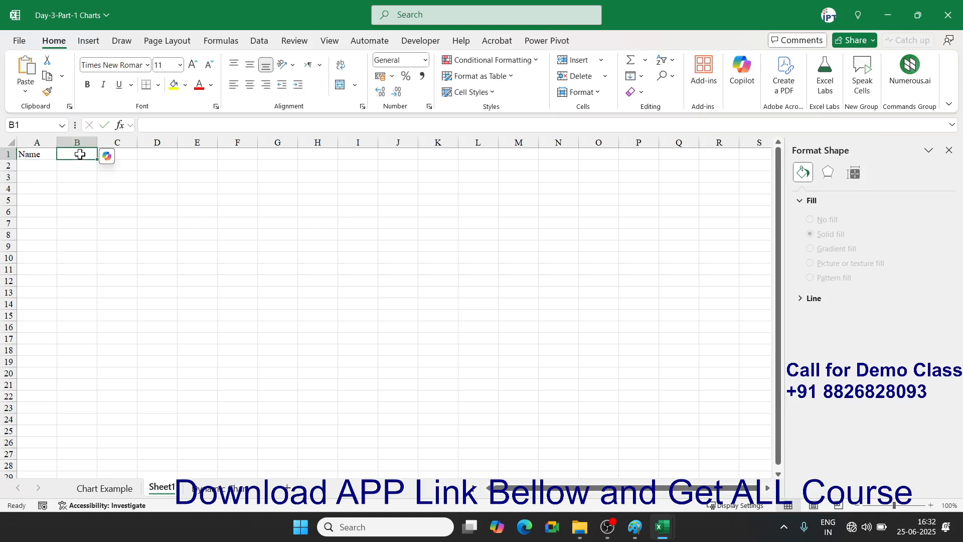
text(Share)
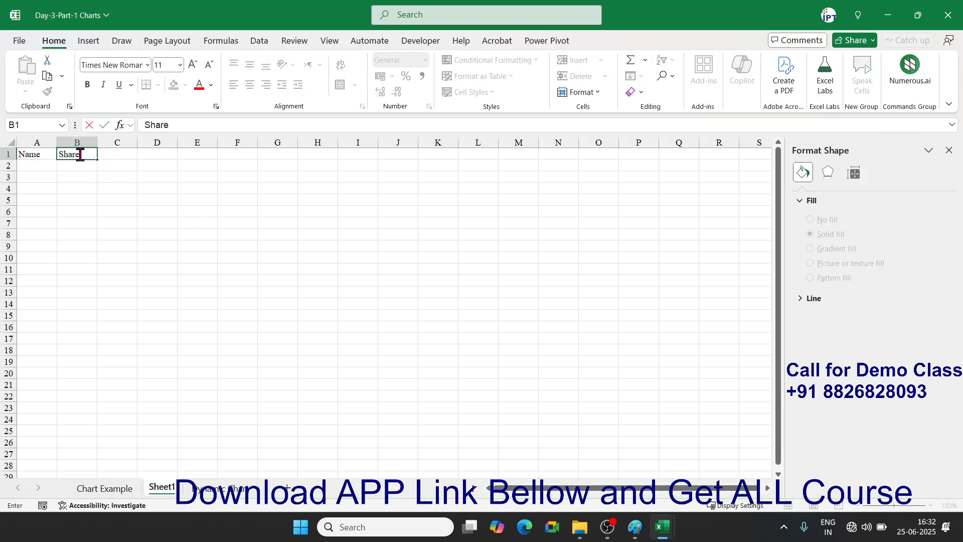
key(Return)
- Enter the two people's names in A2:A3 with shares 75% and 40% in B2:B3
ctrl+scroll(195, 170, up, 7)
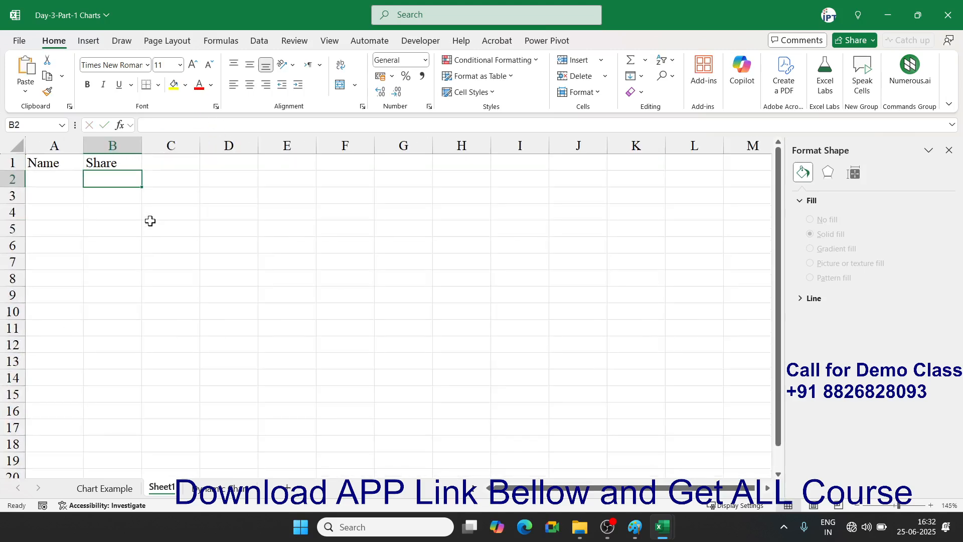
click(67, 188)
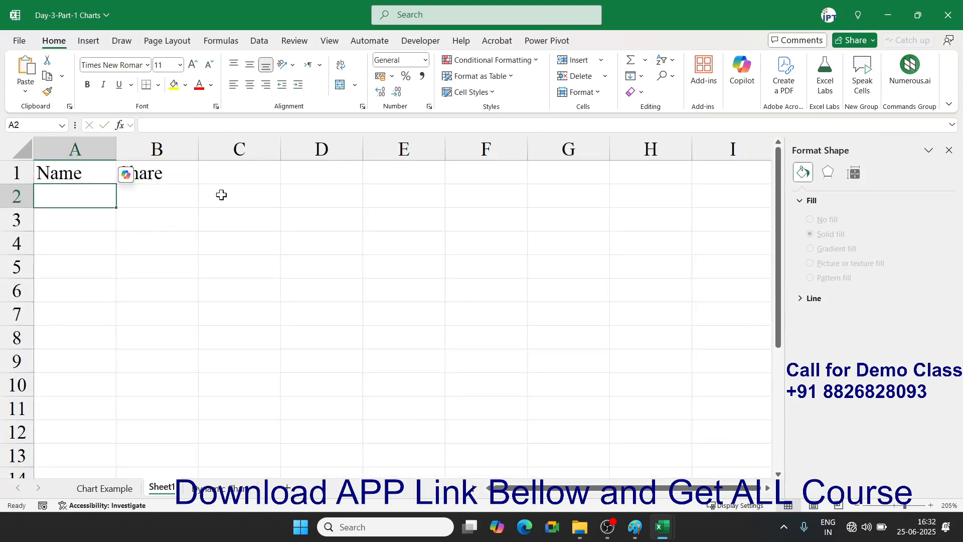
text(N Modi)
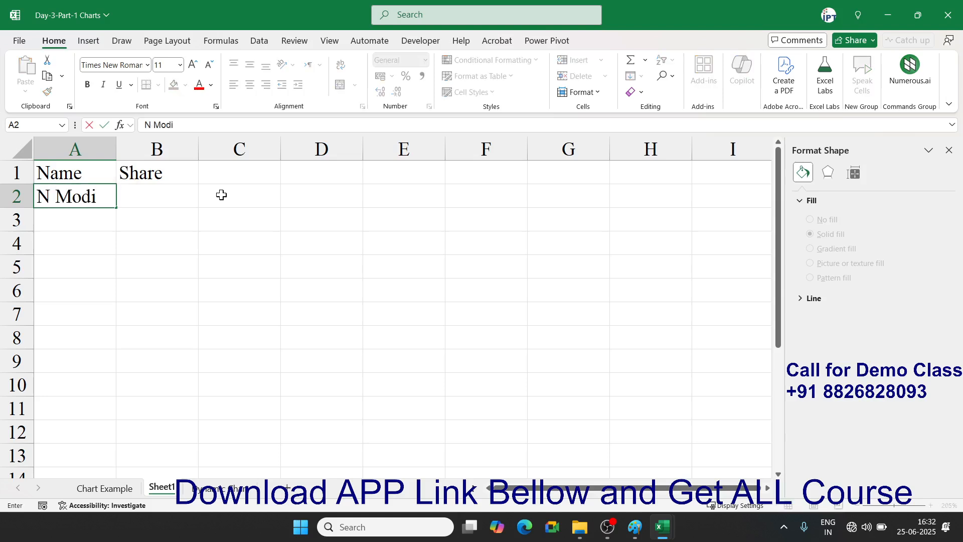
key(Return)
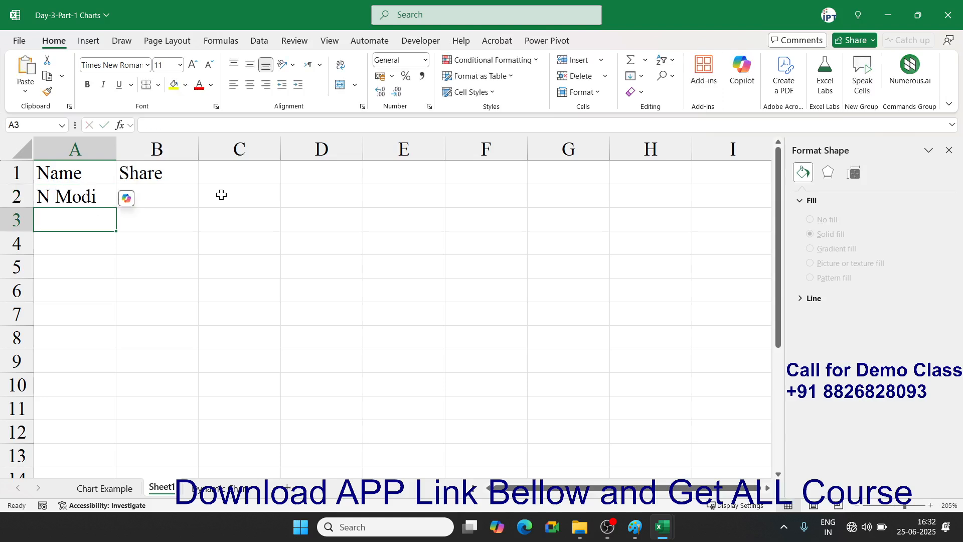
text(Rahu G)
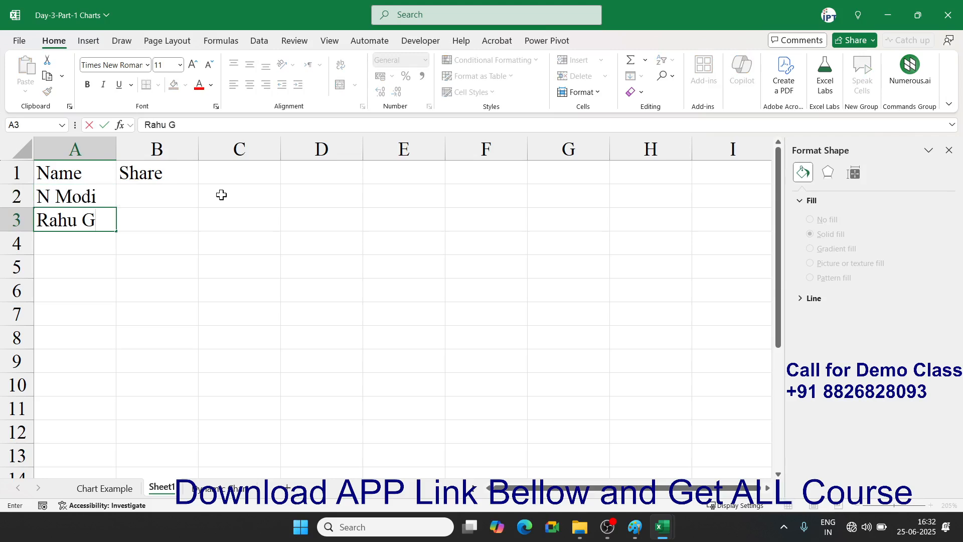
key(Return)
key(Up)
key(Up)
key(Right)
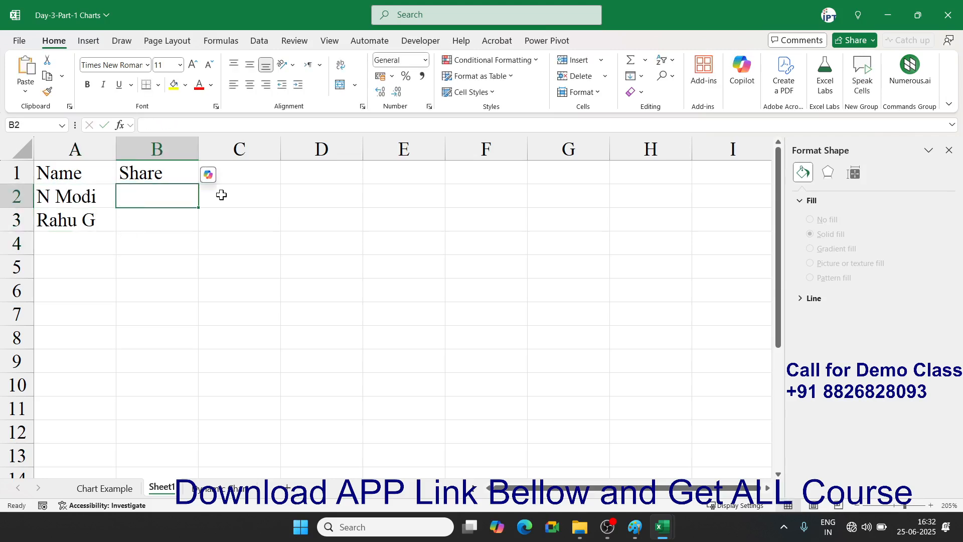
text(75%)
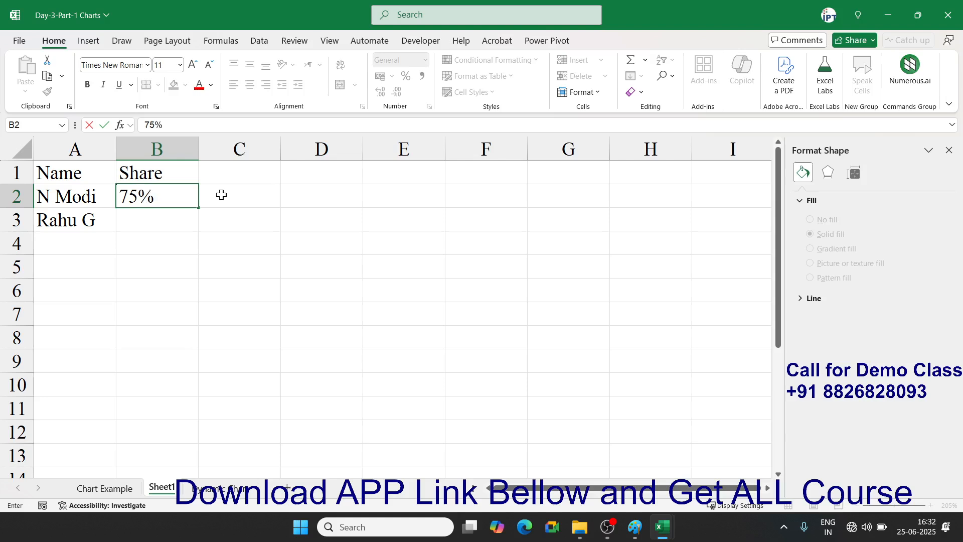
key(Return)
text(40%)
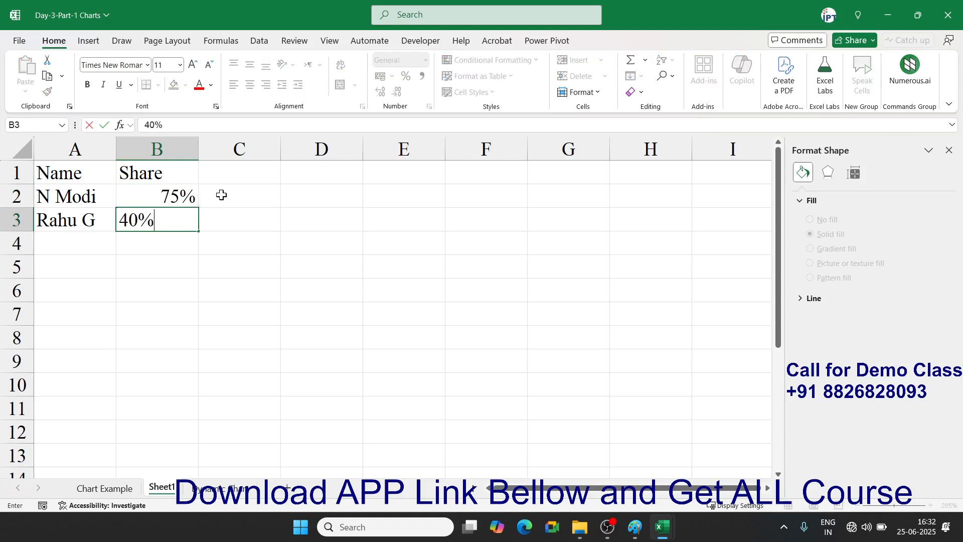
key(Return)
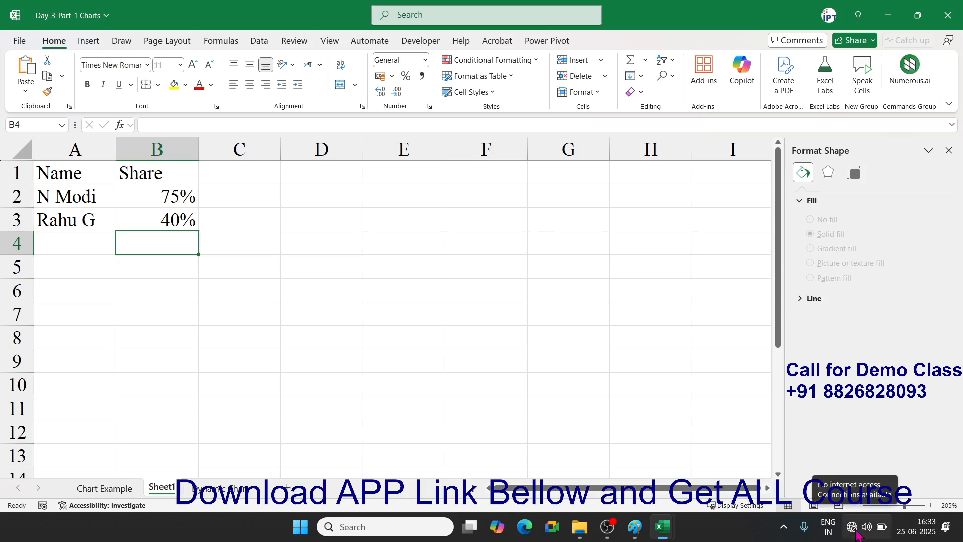
- Check the available Wi-Fi networks in Quick Settings, then close the panel
click(913, 522)
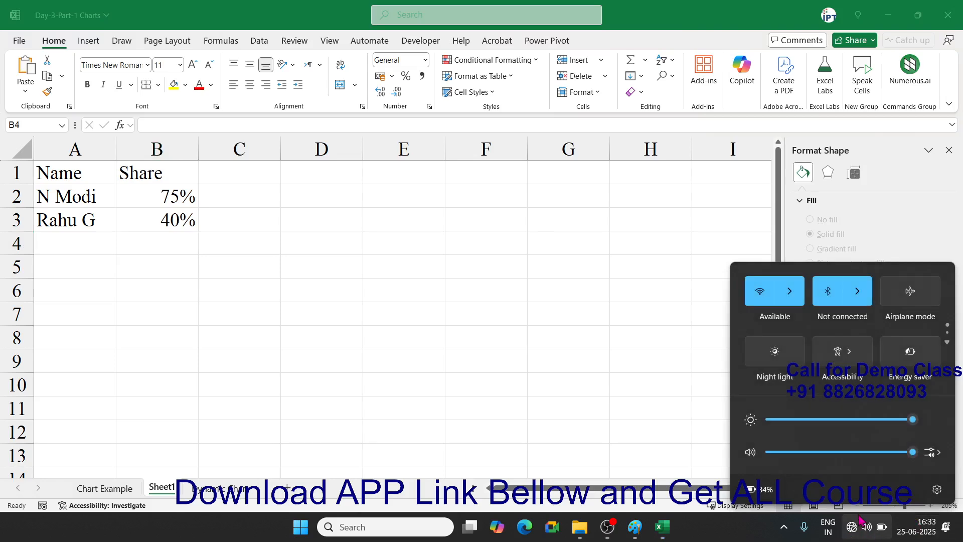
click(789, 295)
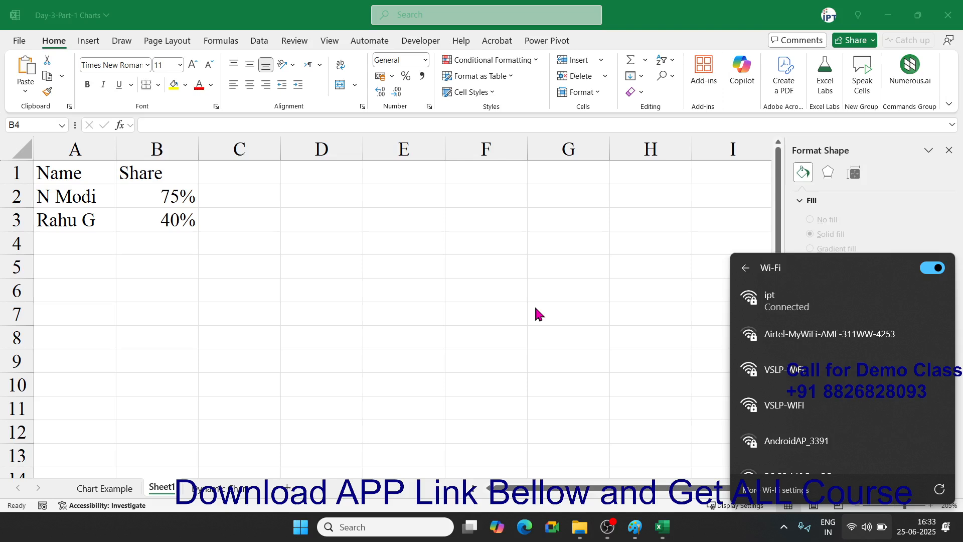
click(535, 308)
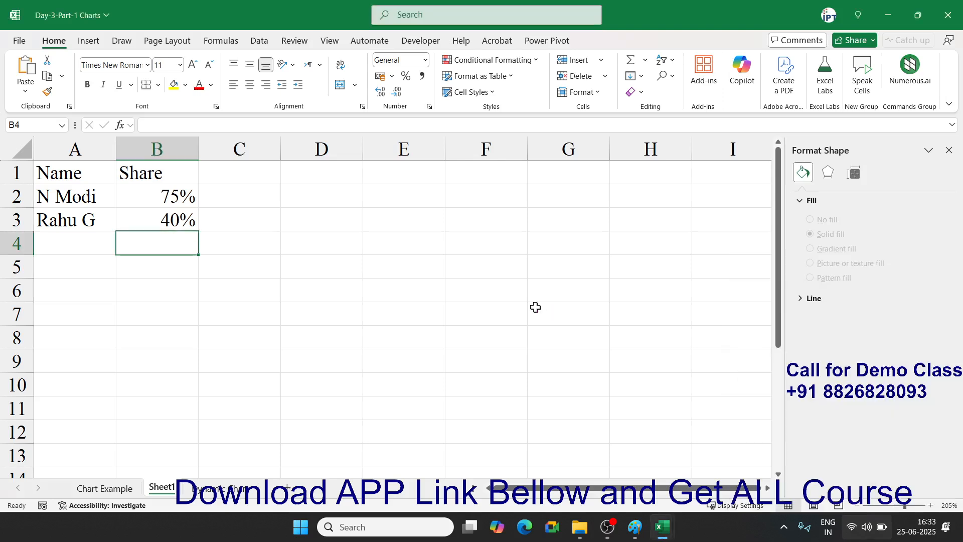
- Search the Start menu for Chrome and launch Google Chrome
key(super)
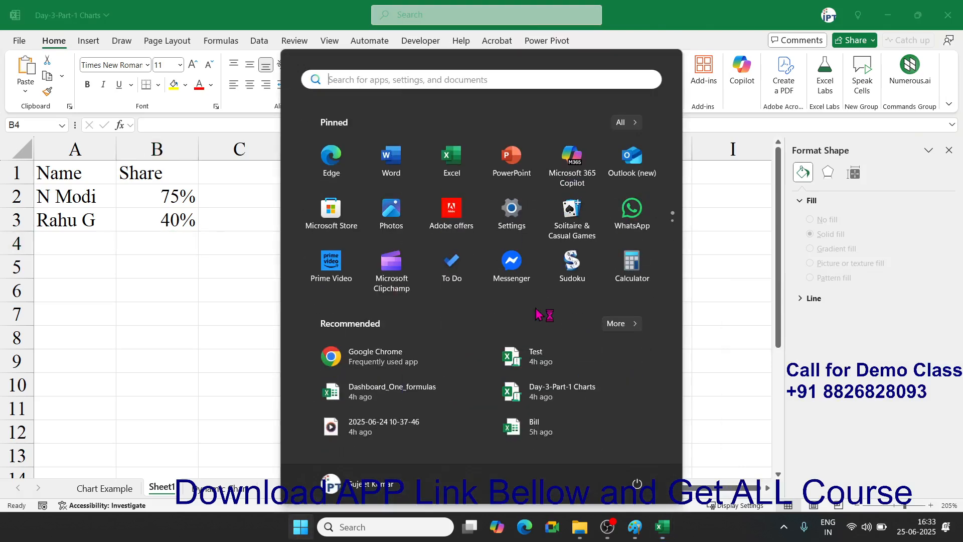
text(chro)
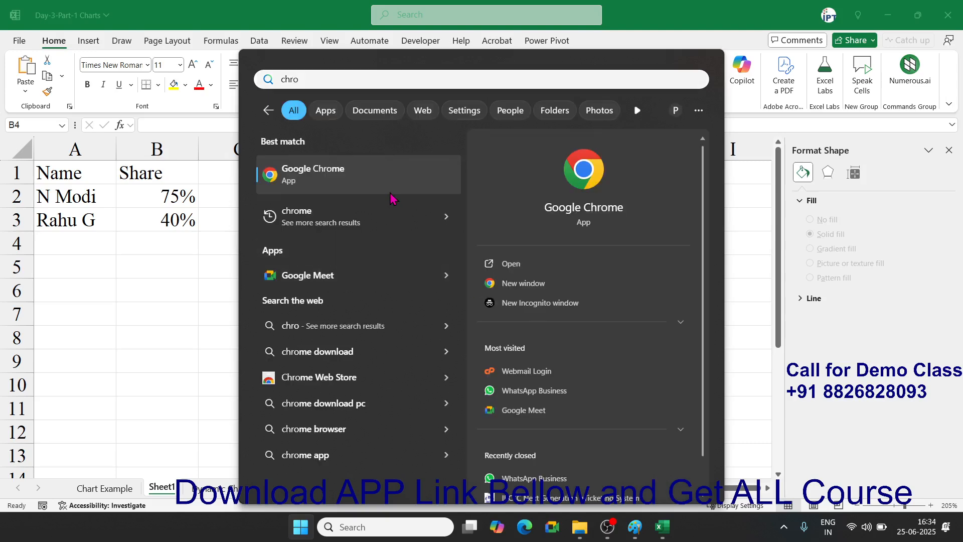
click(390, 193)
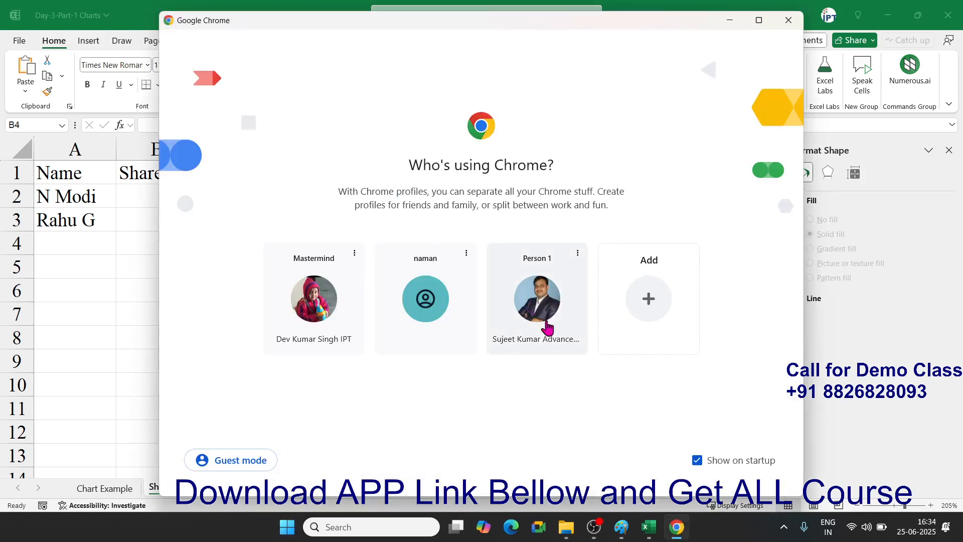
- In Chrome's Person 1 profile, run an image search for the first person's cutout photo
click(554, 323)
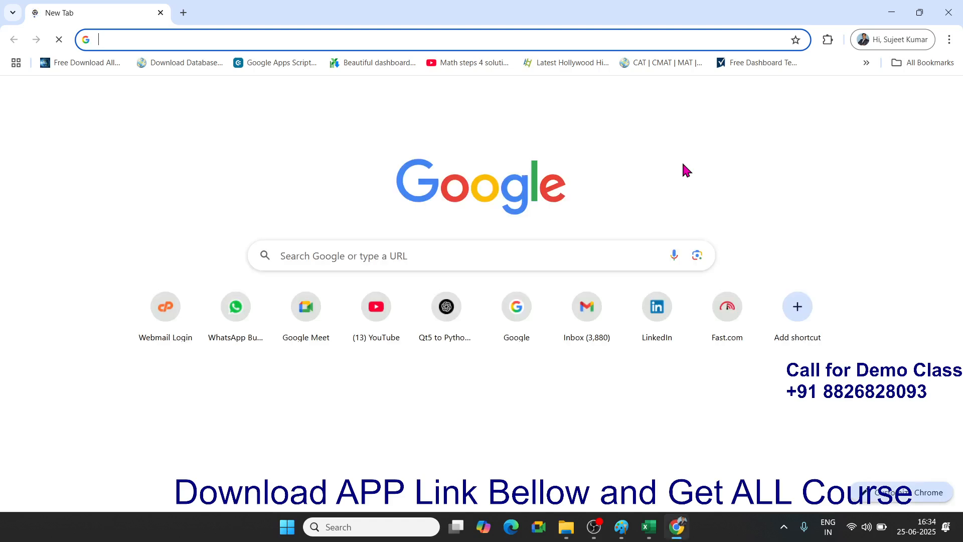
click(204, 38)
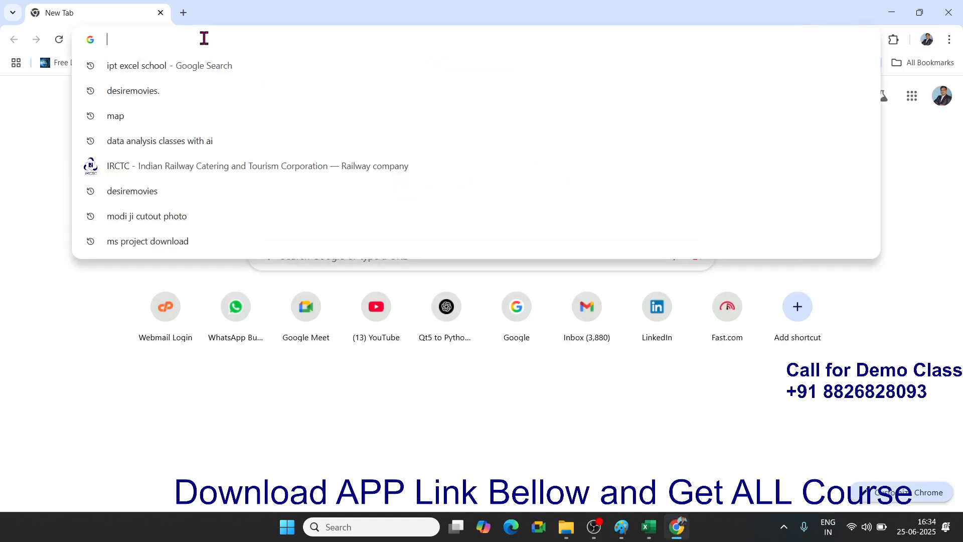
text(mid)
key(BackSpace)
key(BackSpace)
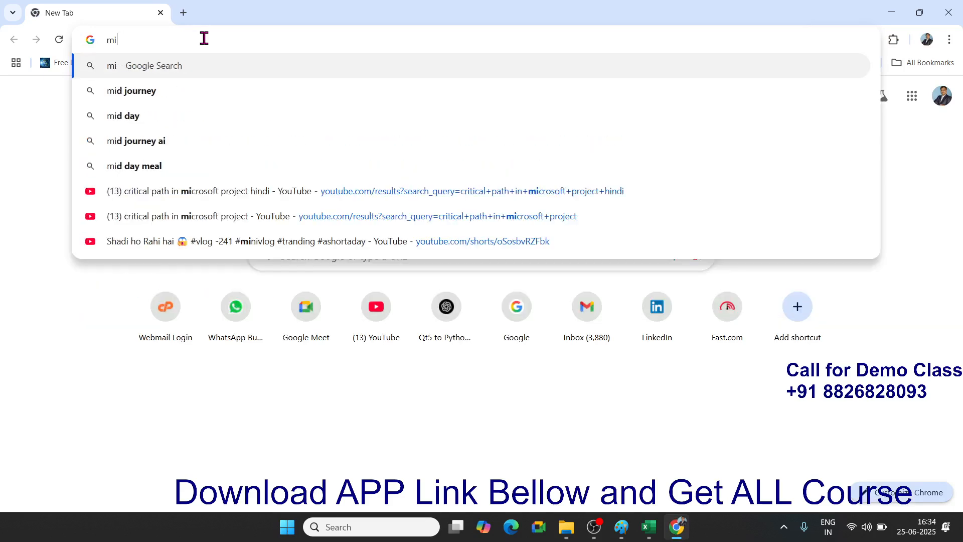
text(odi)
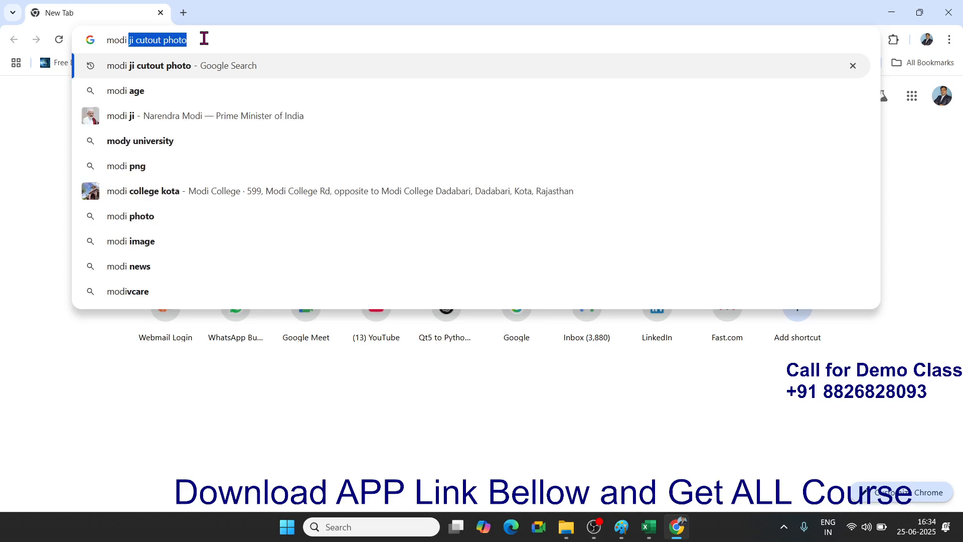
key(Return)
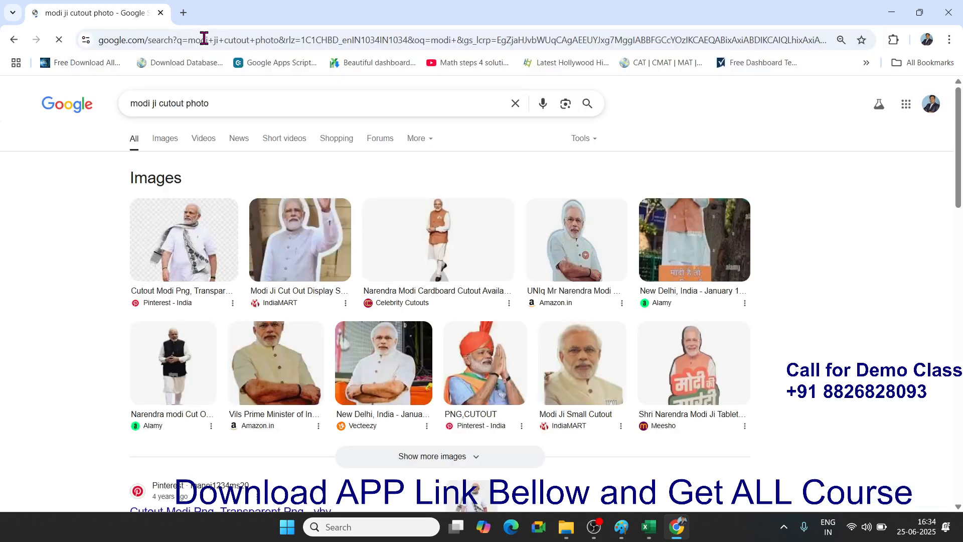
click(168, 141)
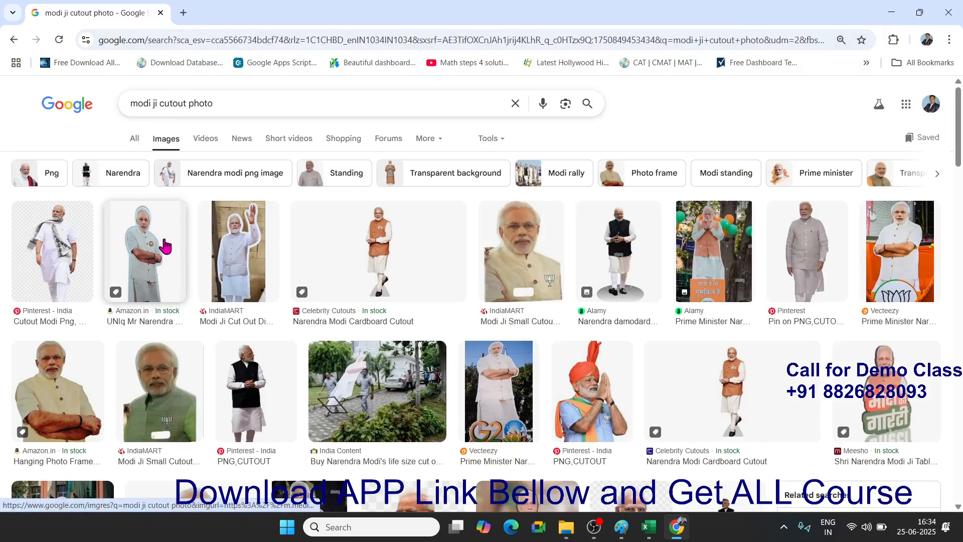
- Browse the image results, preview the full-length standing cutout photo, and copy it
scroll(165, 246, down, 5)
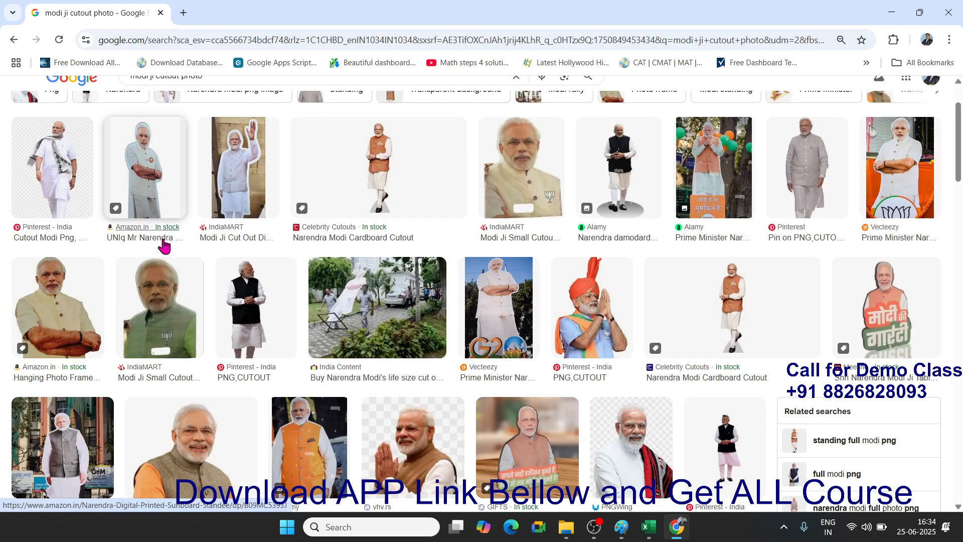
scroll(161, 247, down, 3)
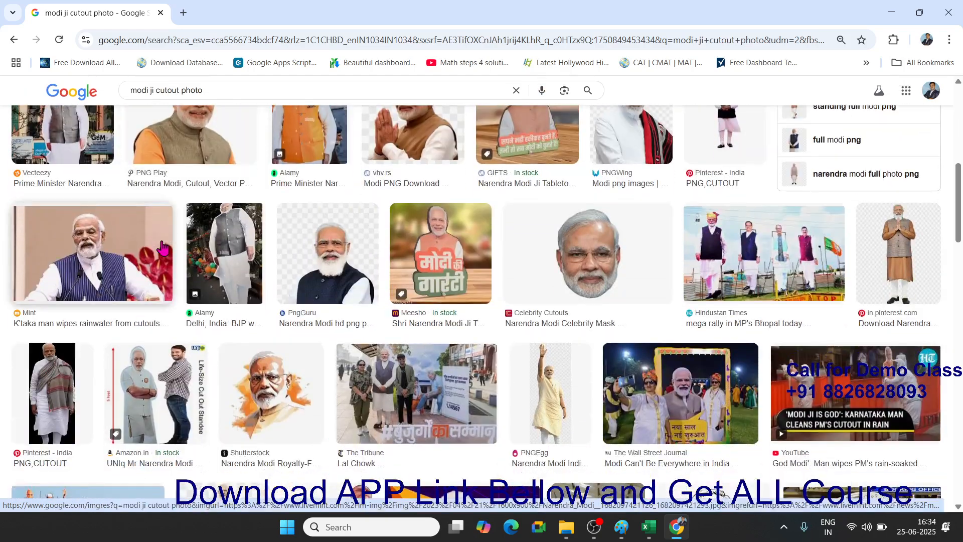
scroll(161, 247, down, 3)
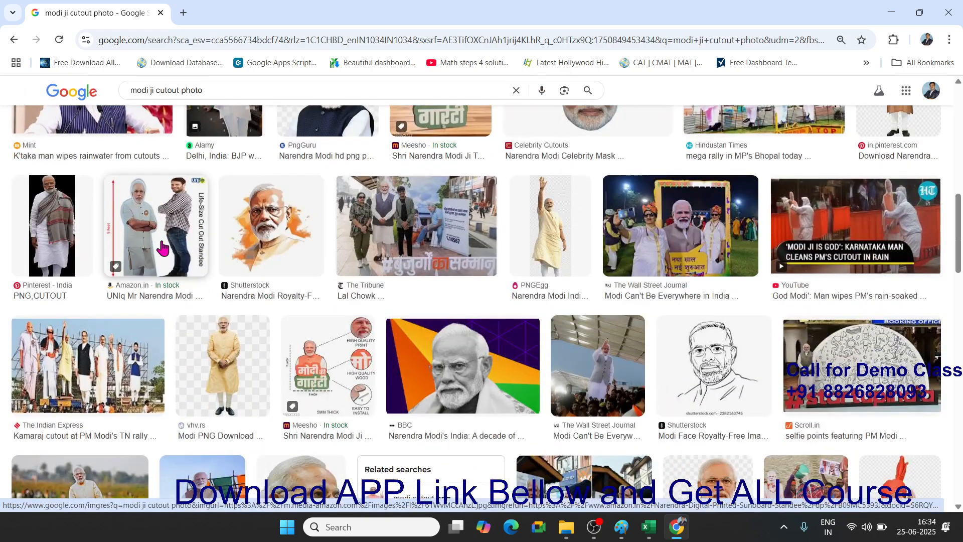
scroll(162, 247, down, 3)
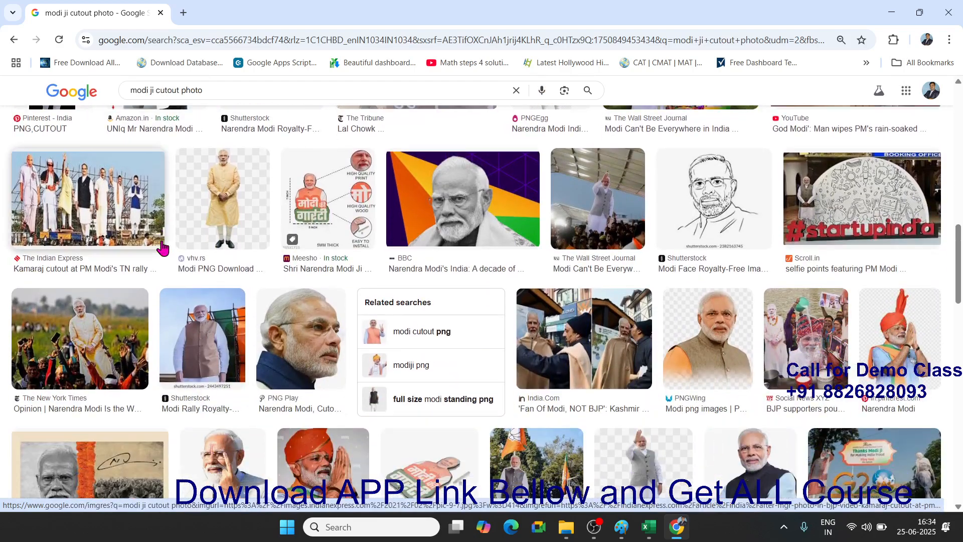
scroll(162, 247, down, 3)
scroll(162, 247, down, 3)
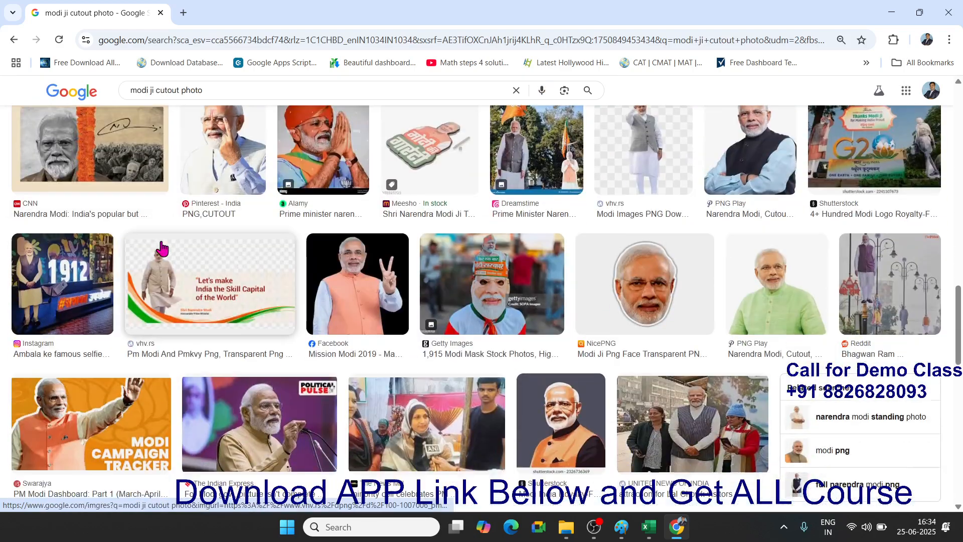
scroll(161, 247, down, 5)
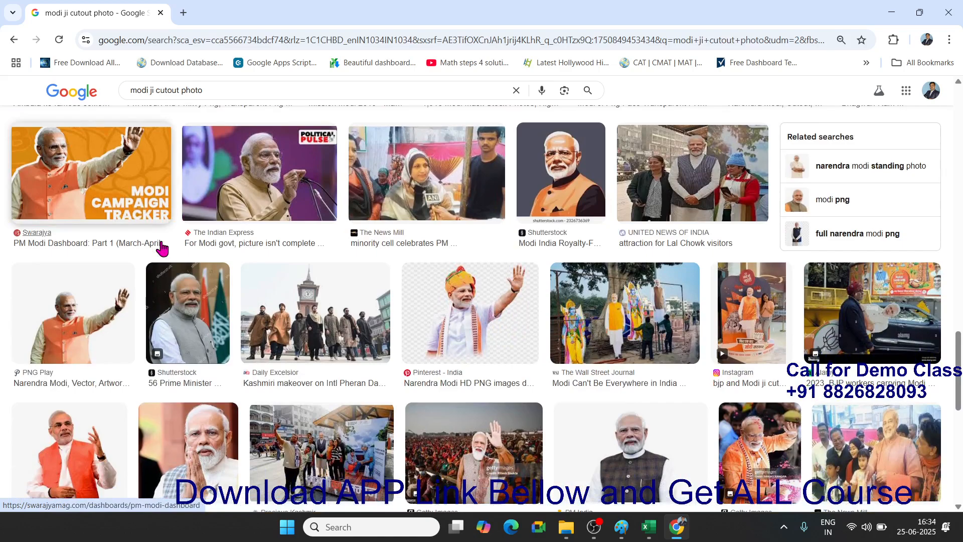
scroll(161, 247, up, 10)
scroll(162, 247, up, 10)
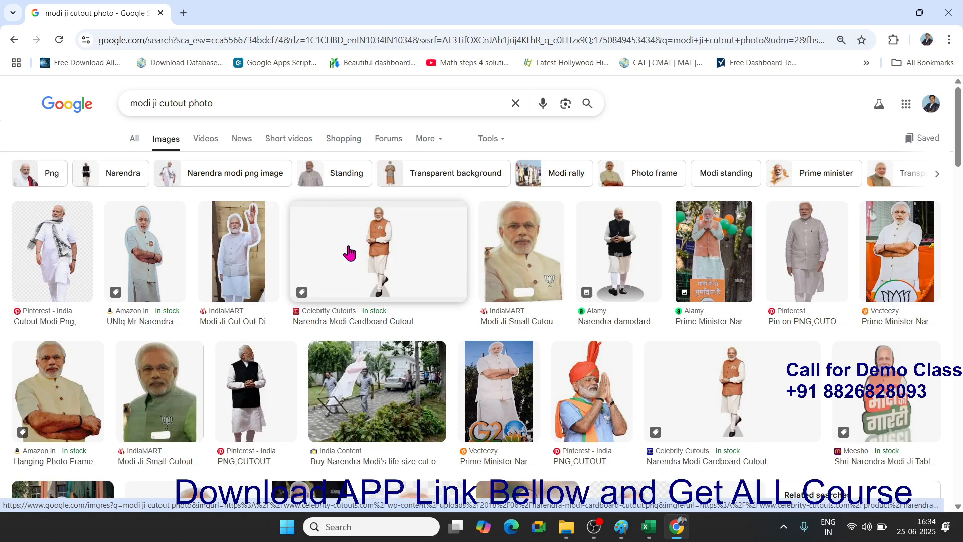
click(76, 251)
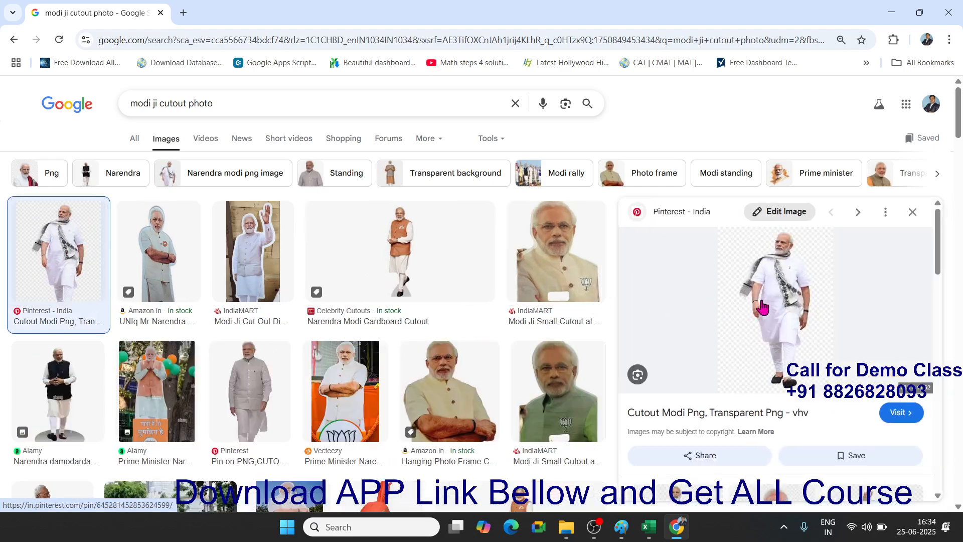
right_click(762, 303)
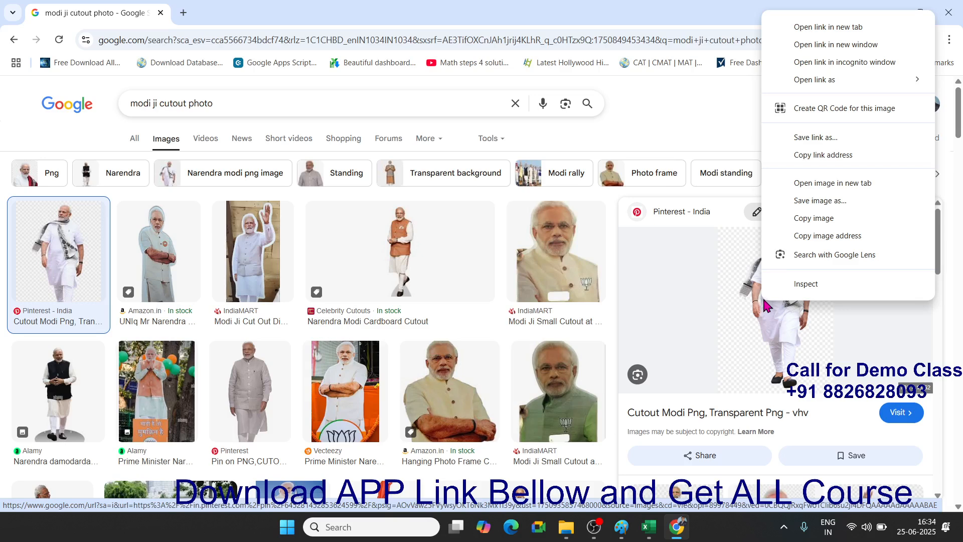
click(814, 219)
key(alt+Tab)
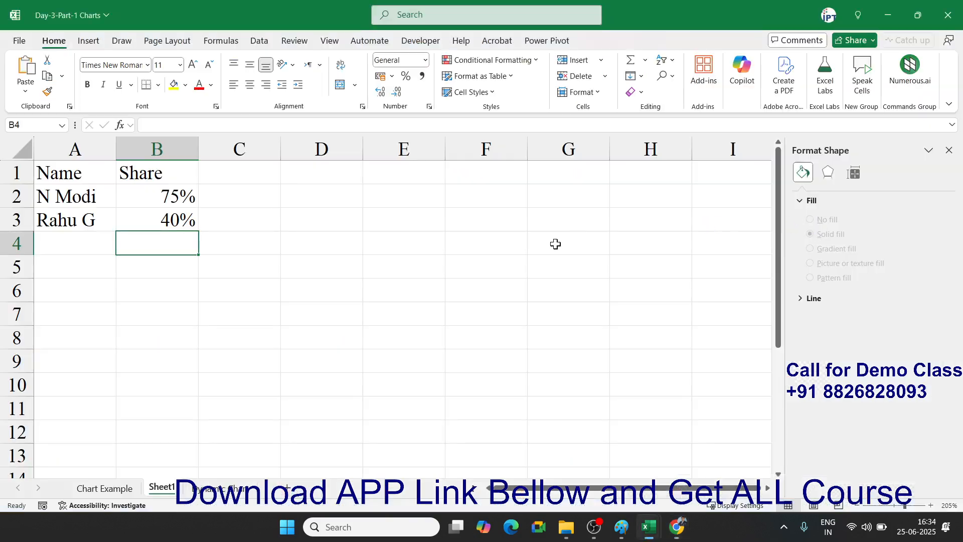
click(326, 271)
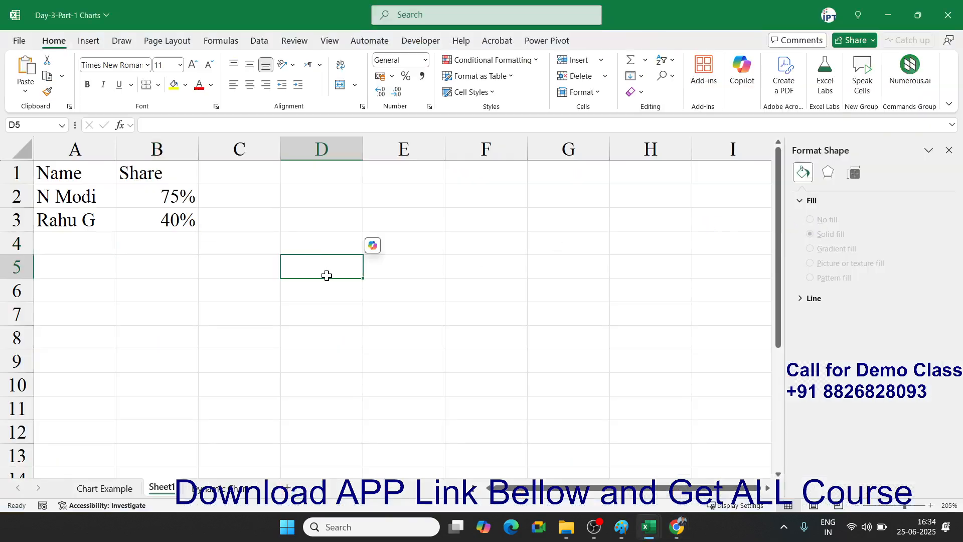
key(ctrl+v)
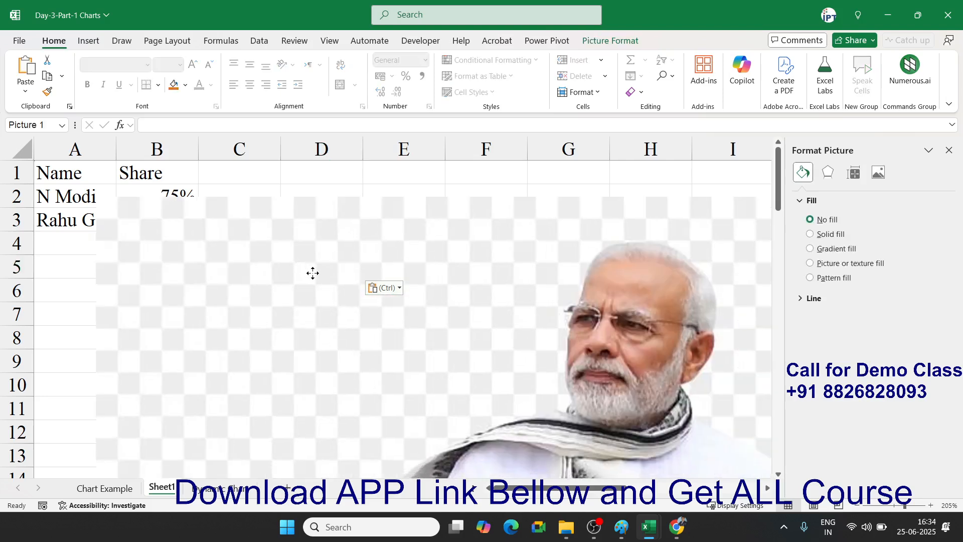
drag(312, 273, 413, 308)
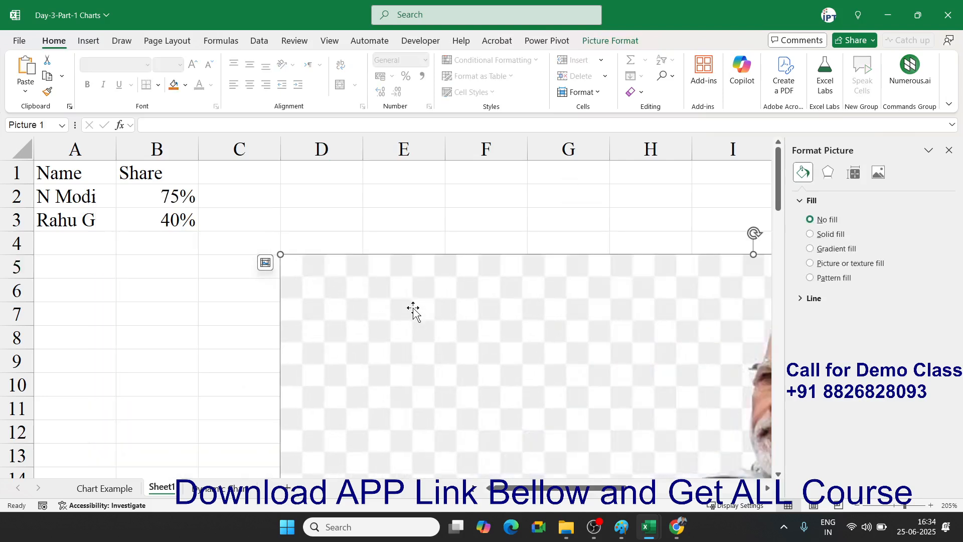
key(Delete)
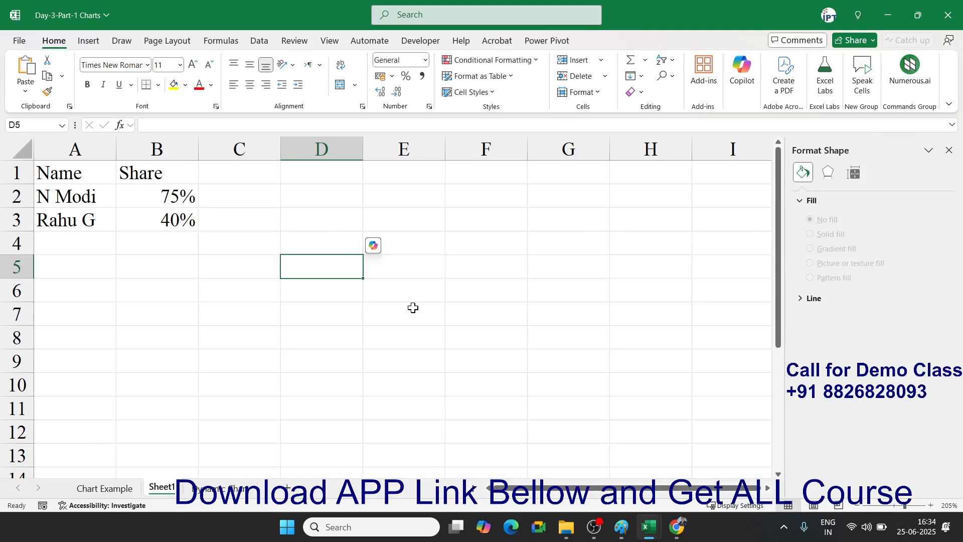
key(super)
- Paste the copied photo into a maximized Paint canvas and apply Remove background
text(p)
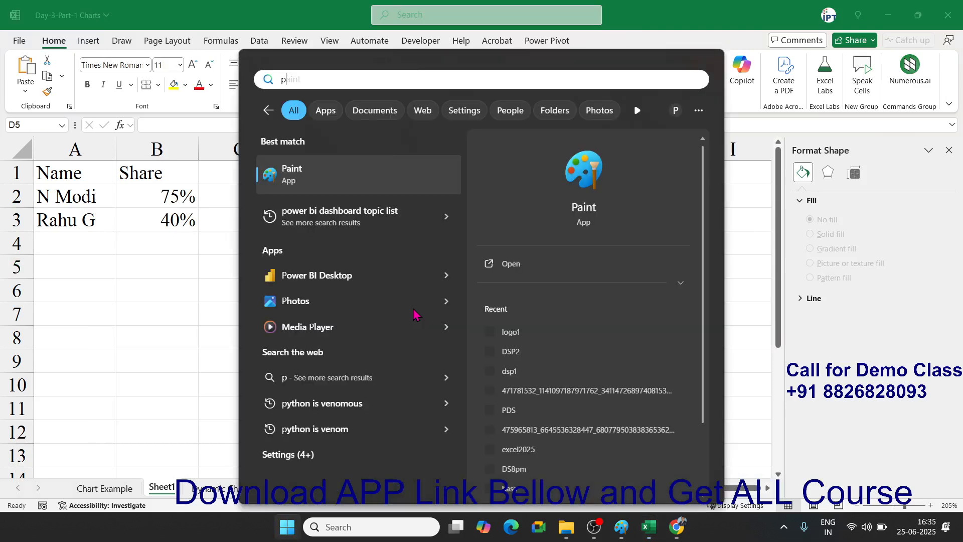
key(BackSpace)
key(Escape)
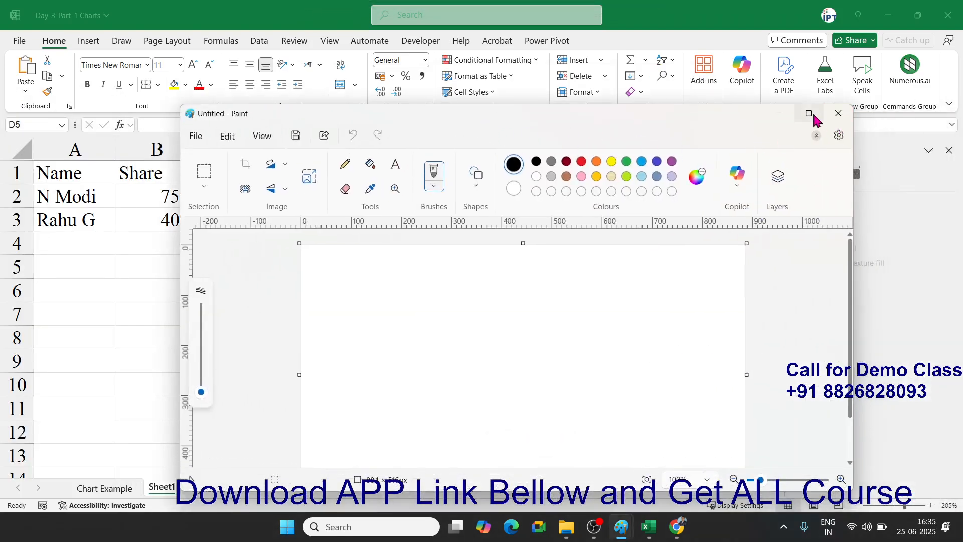
click(808, 114)
key(ctrl+v)
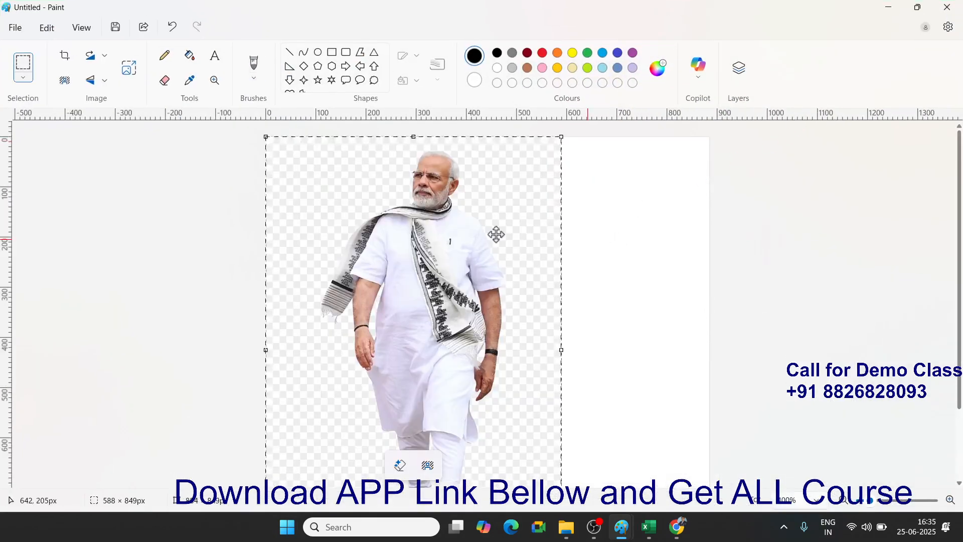
click(66, 81)
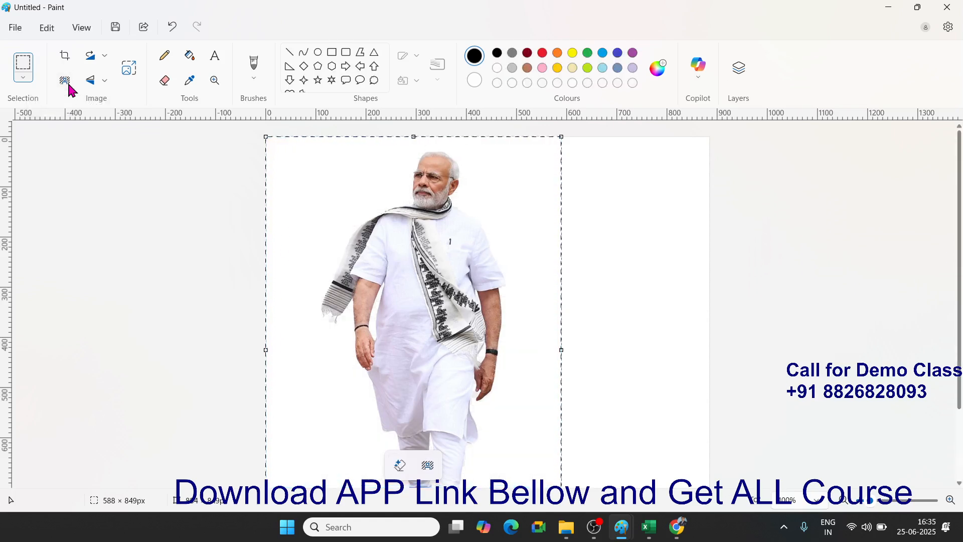
key(alt+Tab)
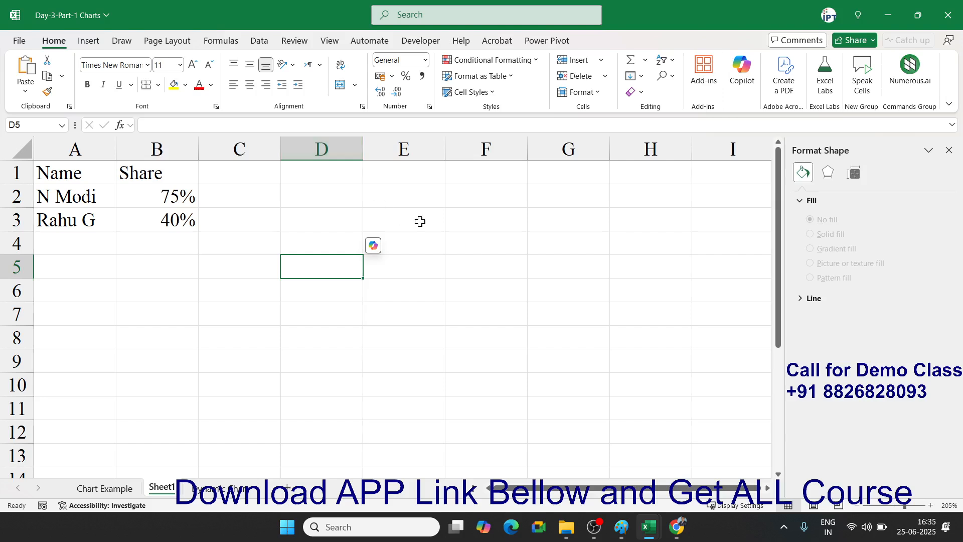
click(949, 150)
- Paste the background-free picture into the sheet, set its height to 5 cm, and place it over columns F–H
click(495, 236)
key(ctrl+v)
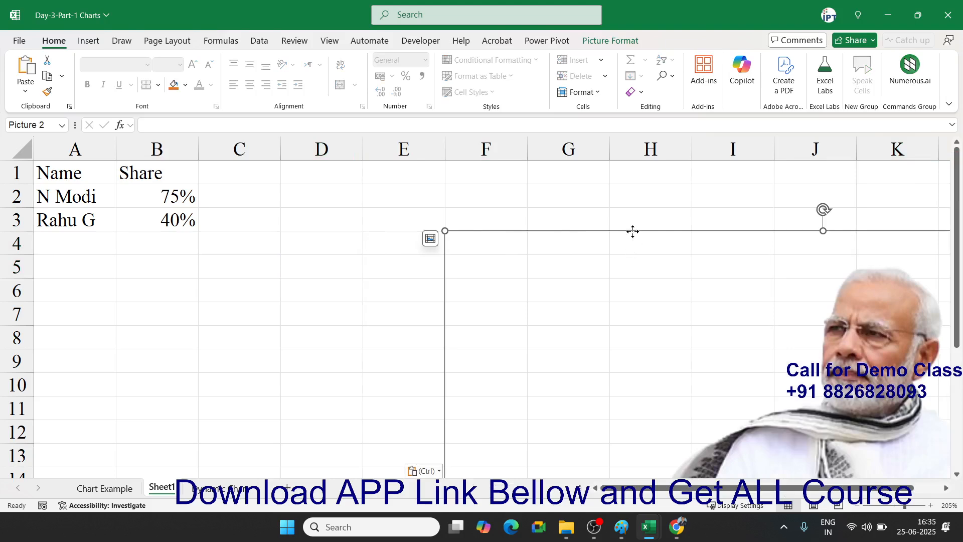
drag(633, 231, 371, 247)
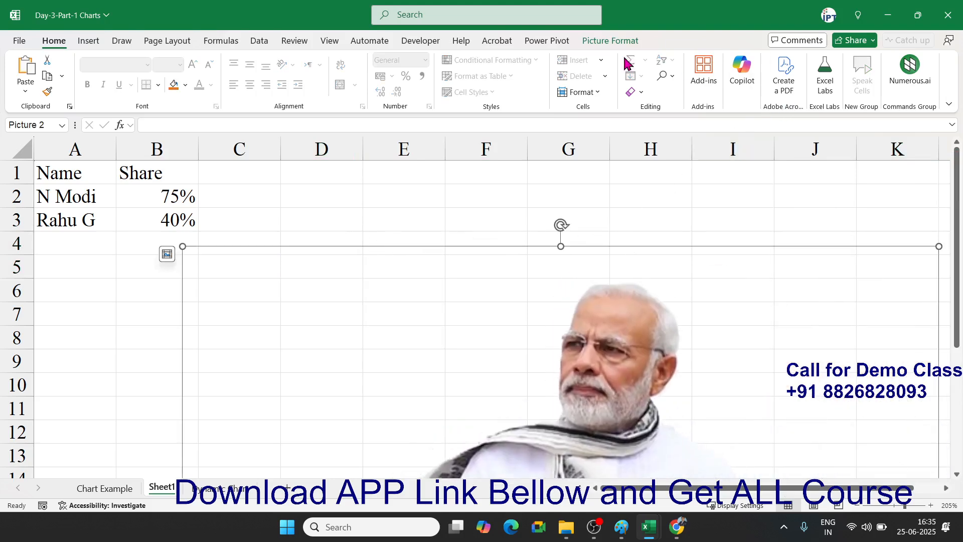
click(602, 42)
click(909, 68)
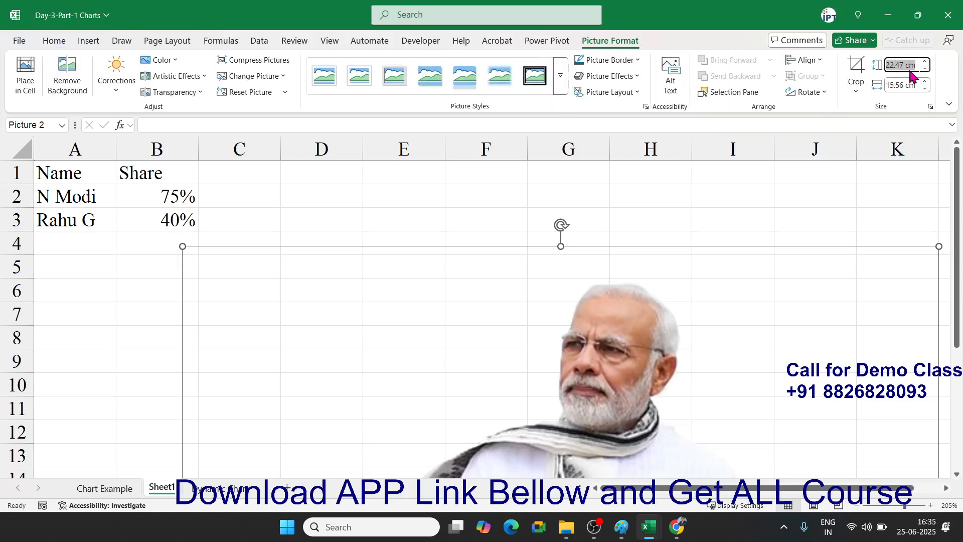
text(5)
key(Return)
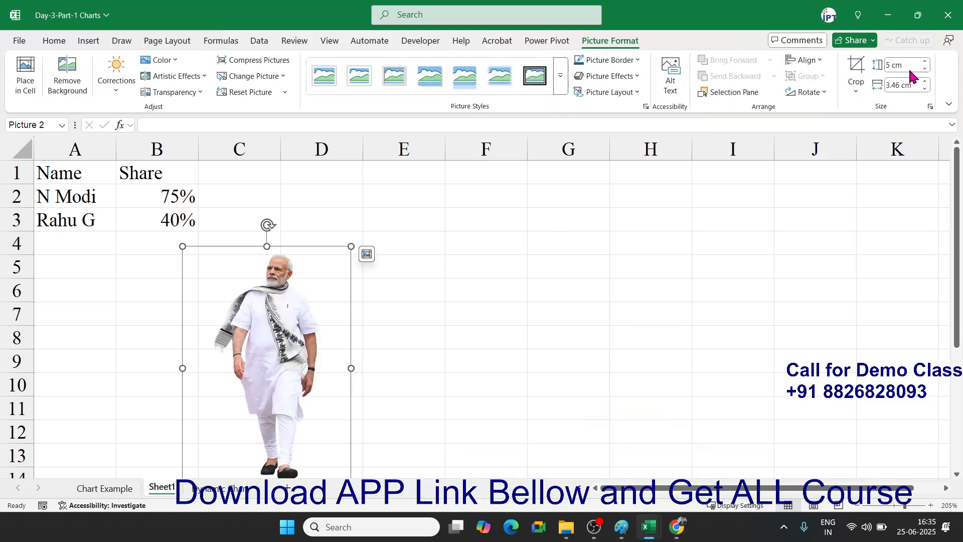
drag(419, 250, 657, 232)
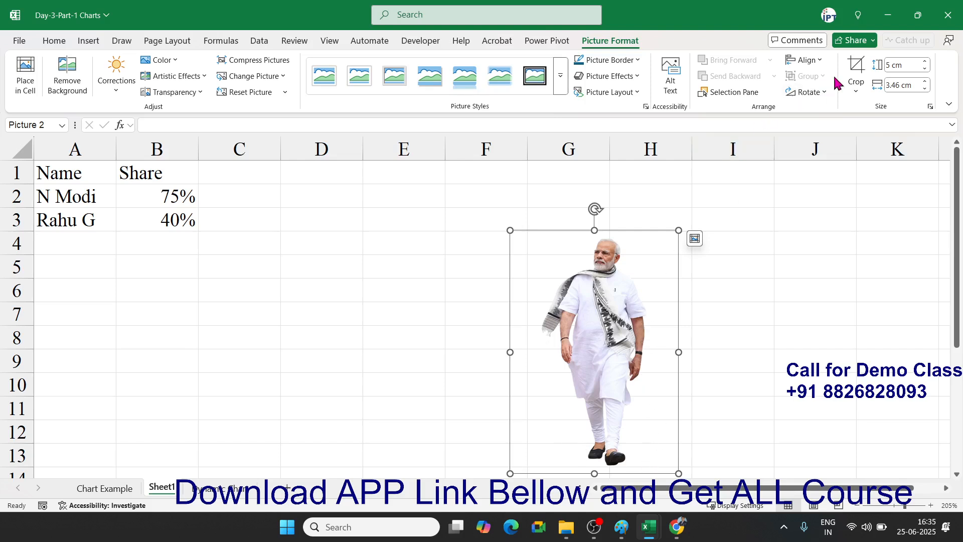
- Crop the picture tightly around the figure (4.74 × 1.83 cm) and move it beside the table
click(857, 87)
click(870, 115)
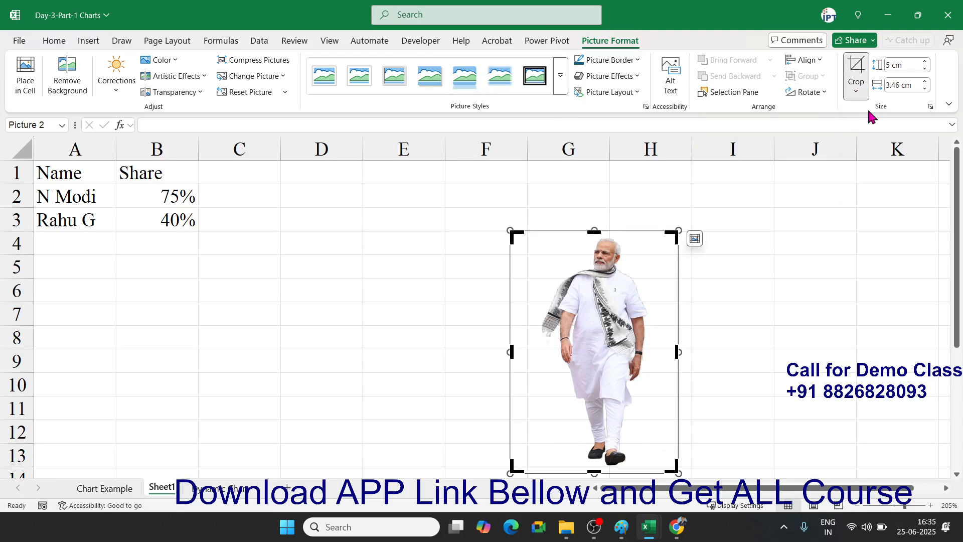
drag(669, 235, 646, 230)
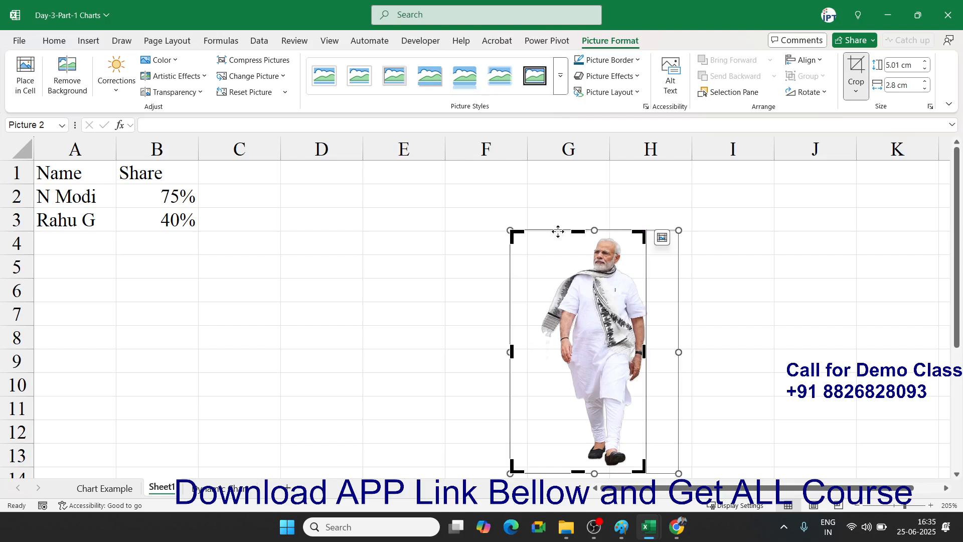
drag(520, 235, 555, 237)
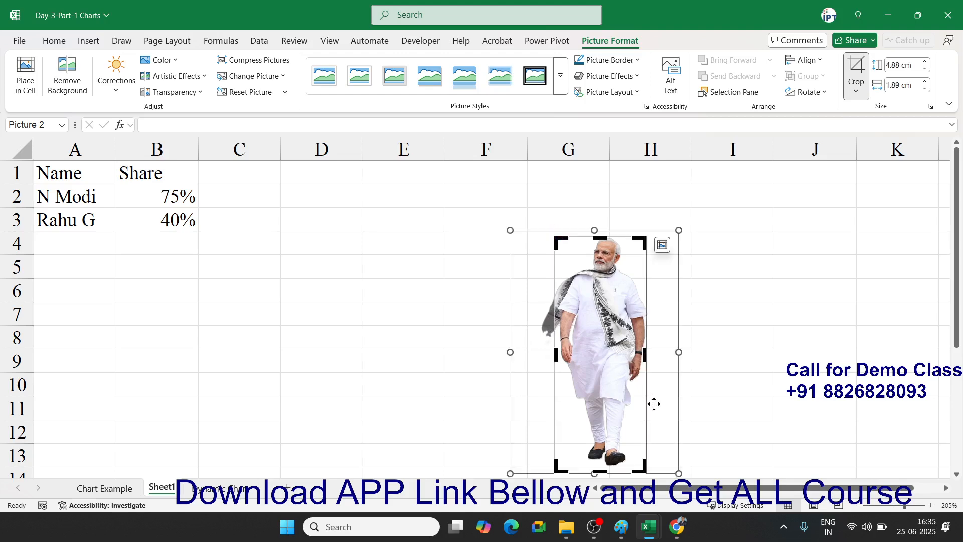
drag(642, 465, 641, 465)
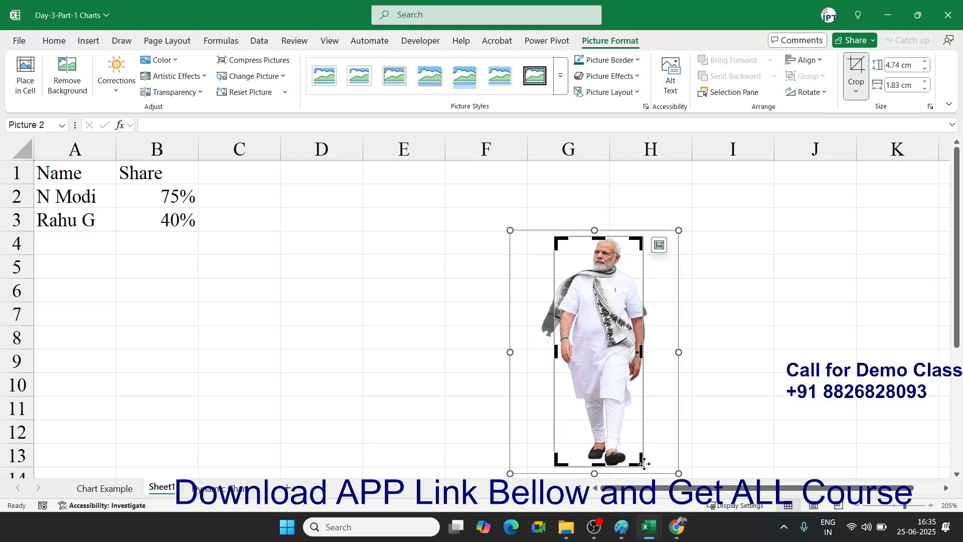
click(724, 359)
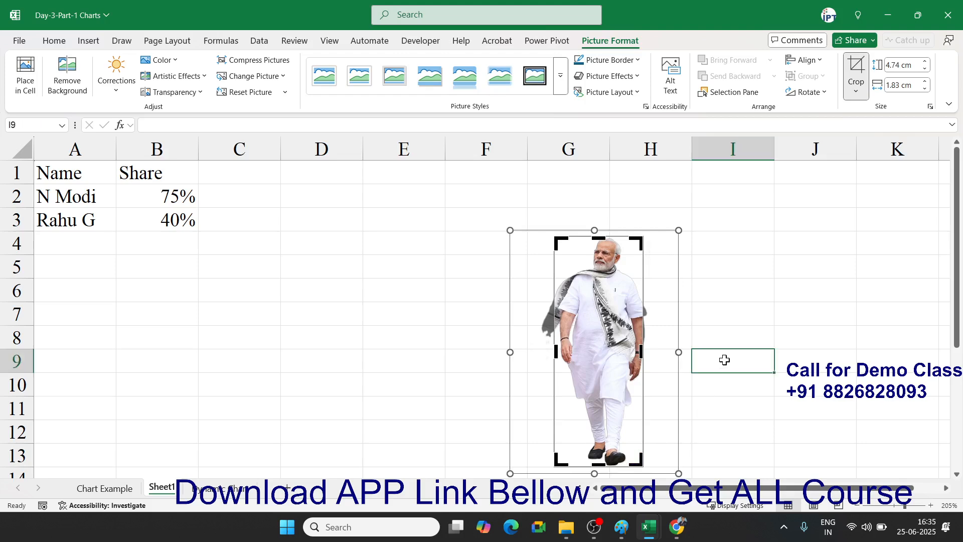
drag(598, 338, 791, 307)
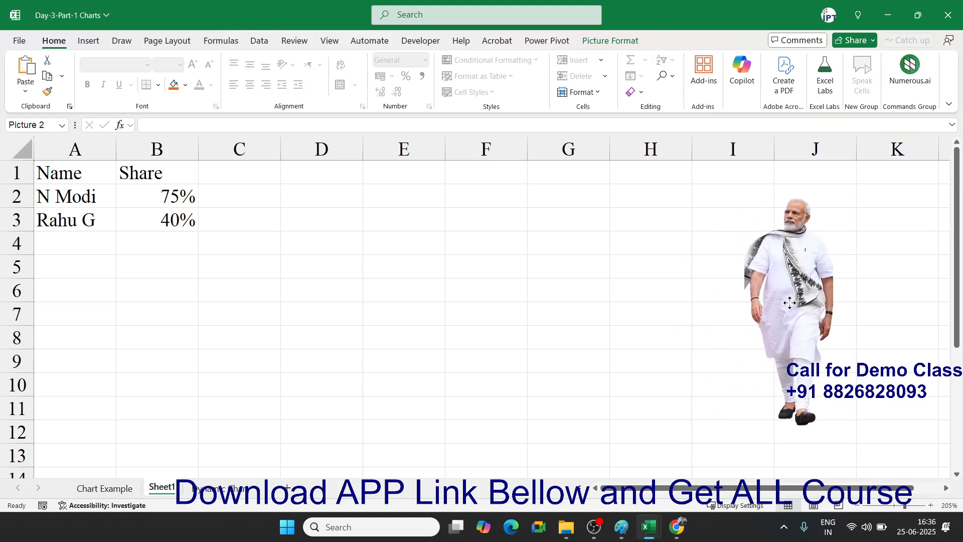
click(574, 324)
key(alt+Tab)
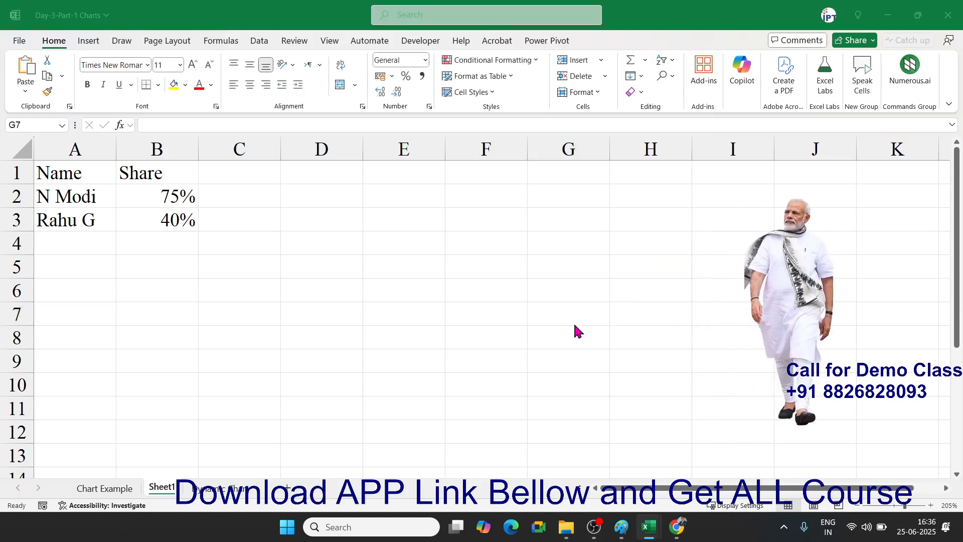
key(alt+Tab)
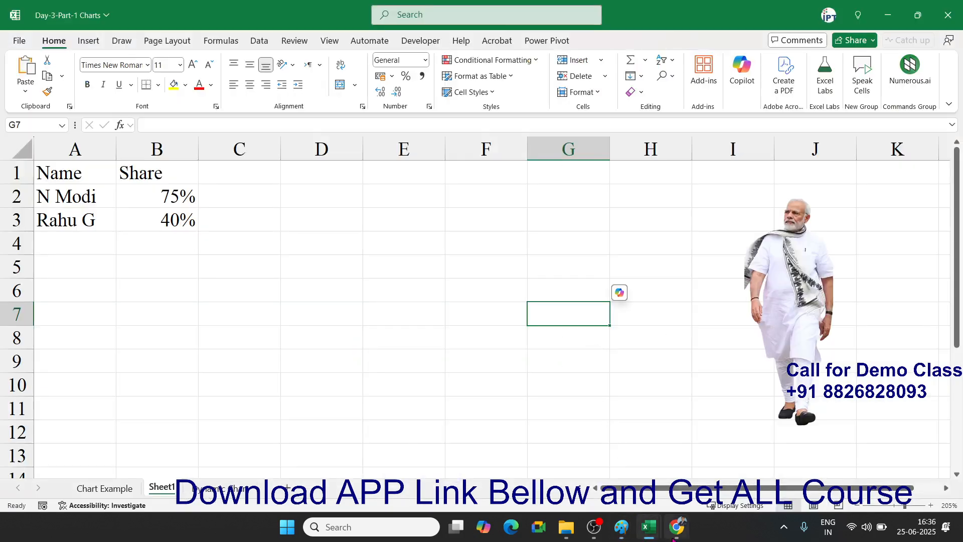
click(677, 527)
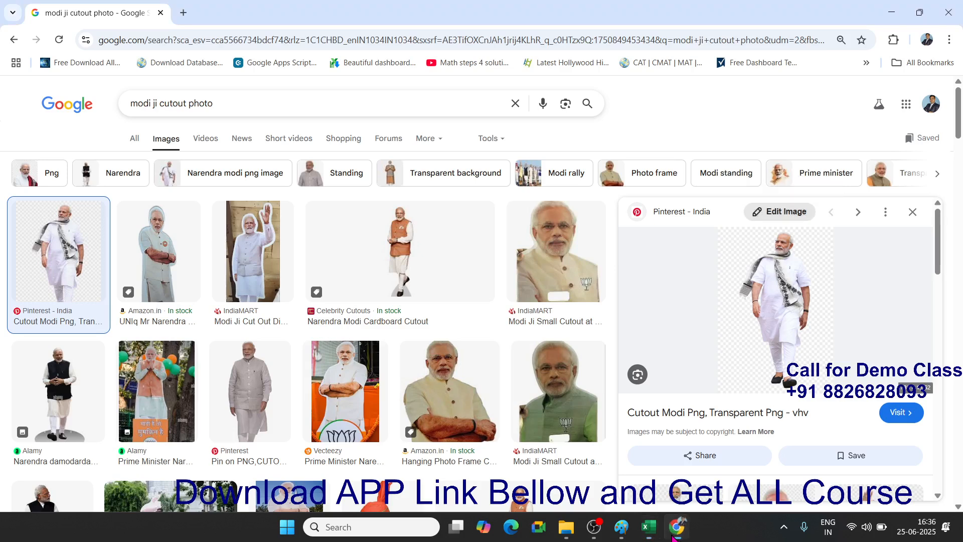
- Change the image search to the second person's full name plus cutout photo
click(913, 212)
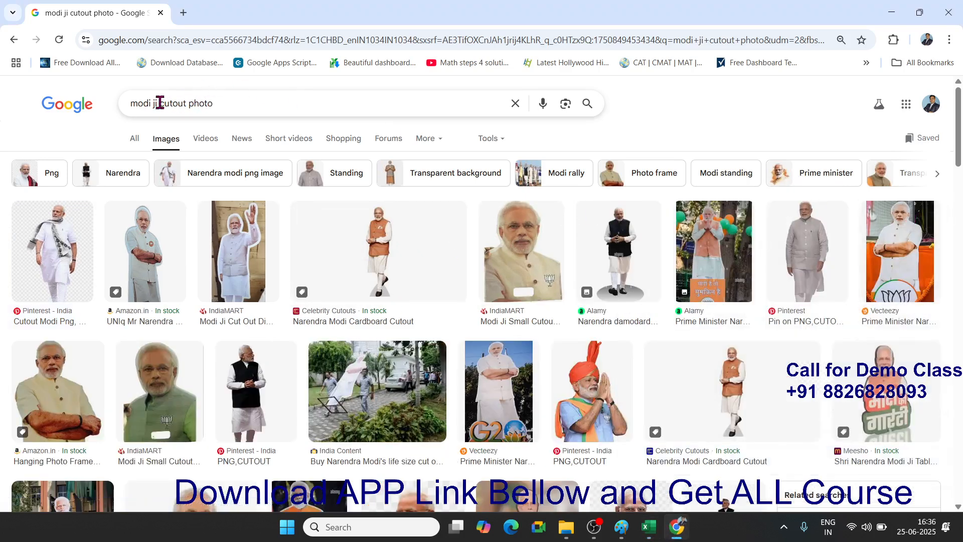
drag(158, 103, 105, 108)
text(rahu)
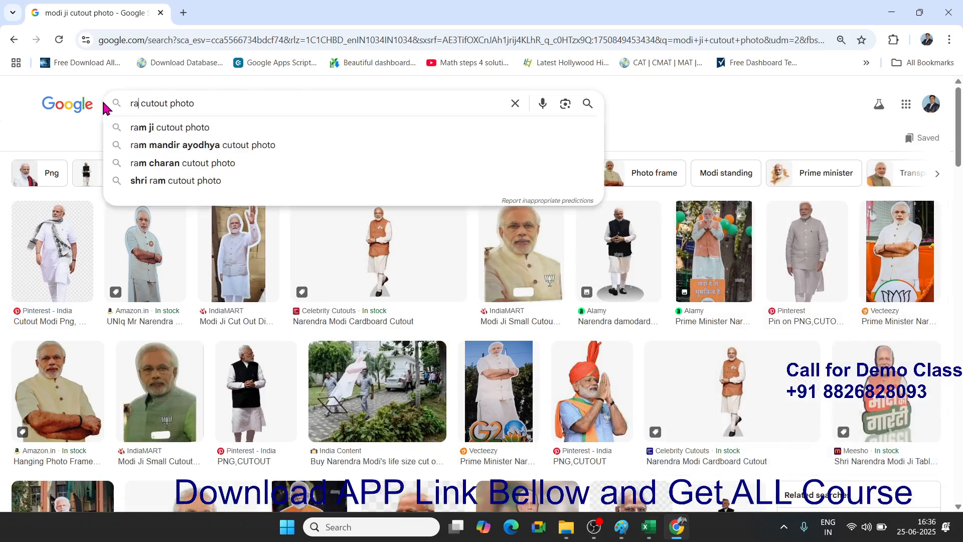
text(l)
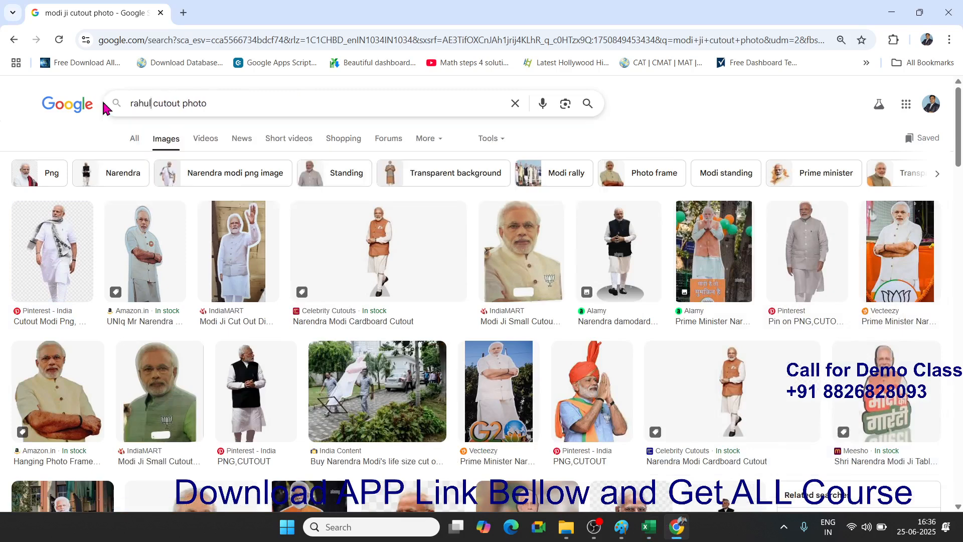
key(Return)
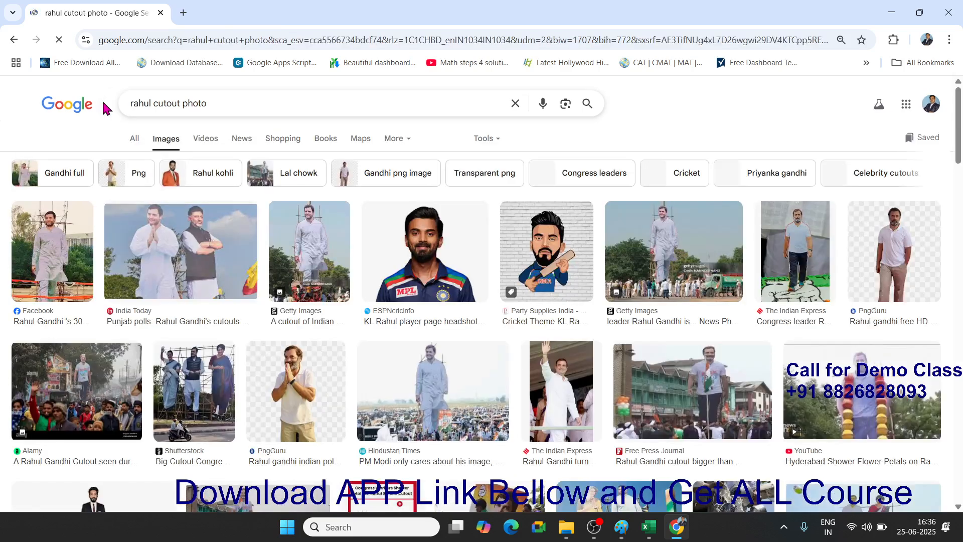
click(152, 106)
text(ga)
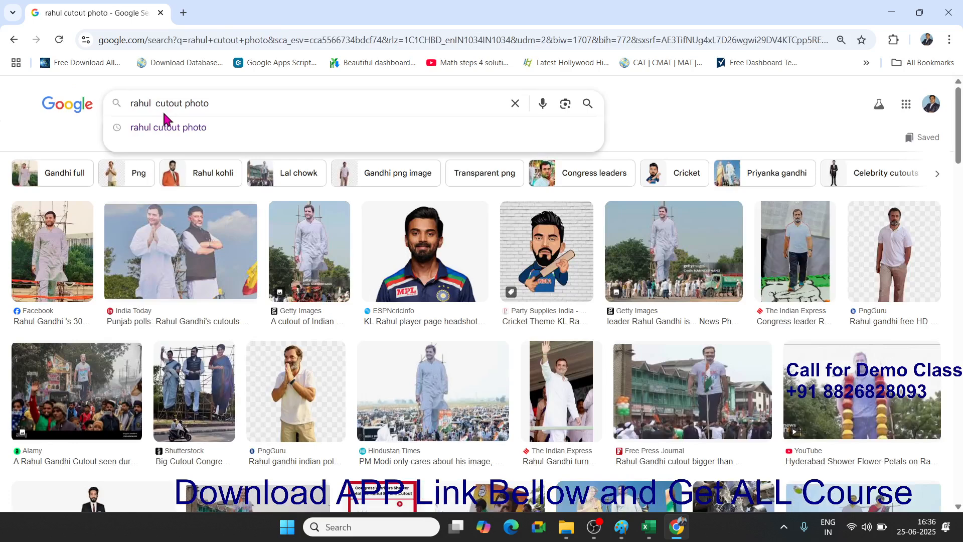
text(ndi)
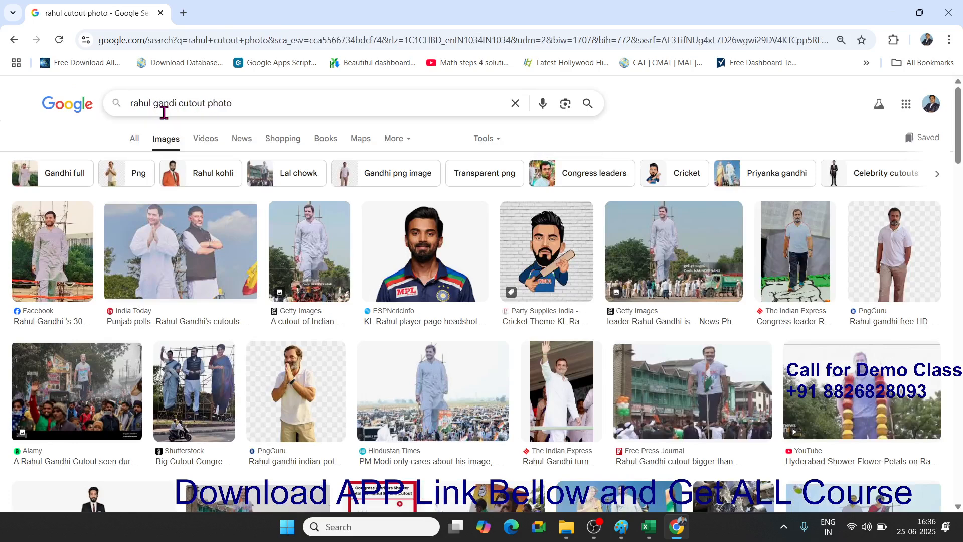
key(Return)
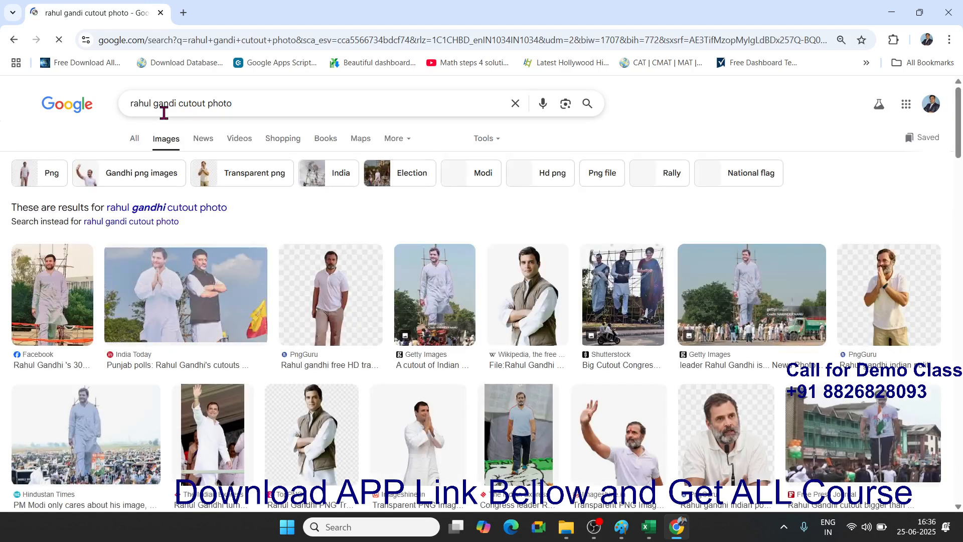
- Copy the second person's transparent standing cutout image from the preview
scroll(236, 205, down, 2)
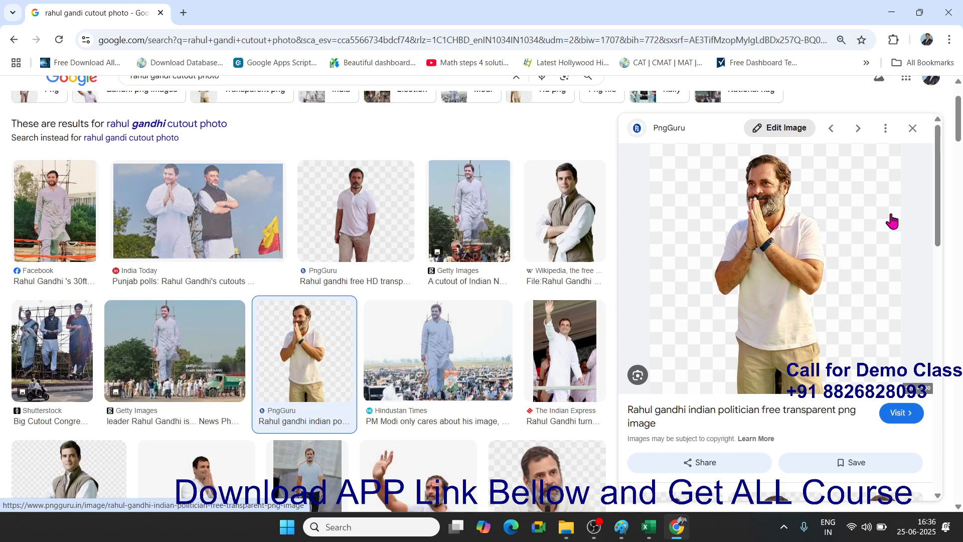
right_click(802, 228)
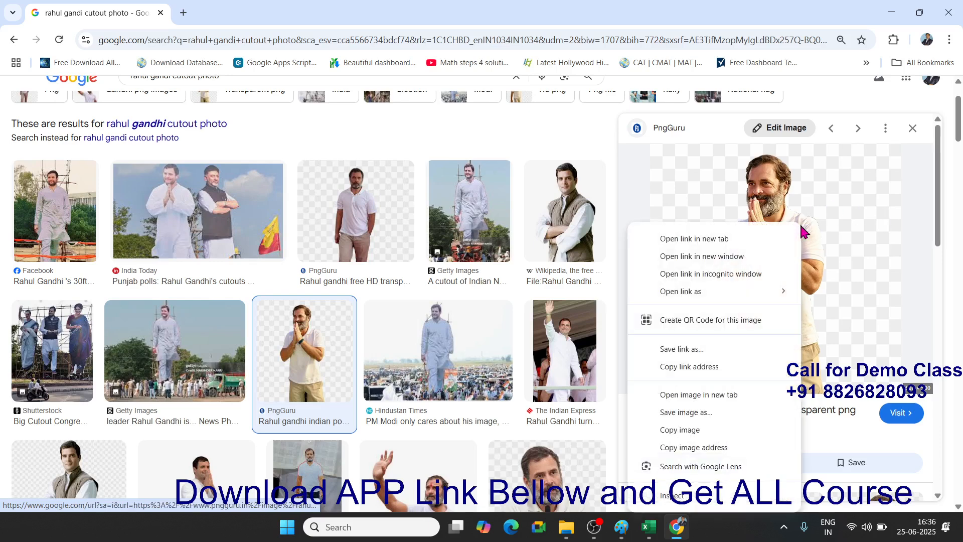
click(736, 429)
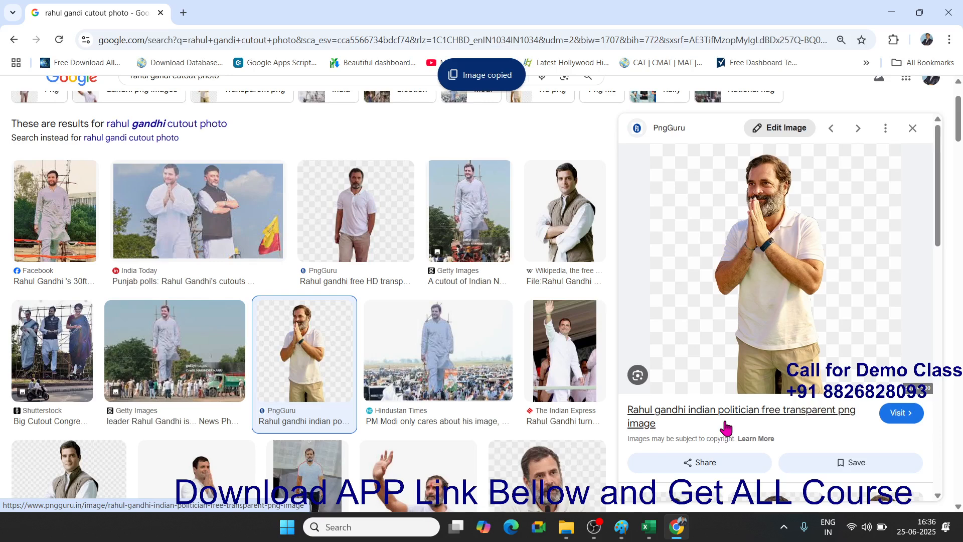
- In maximized Paint, replace the canvas picture with the pasted cutout on a white background, then return to Excel
mouse_move(622, 527)
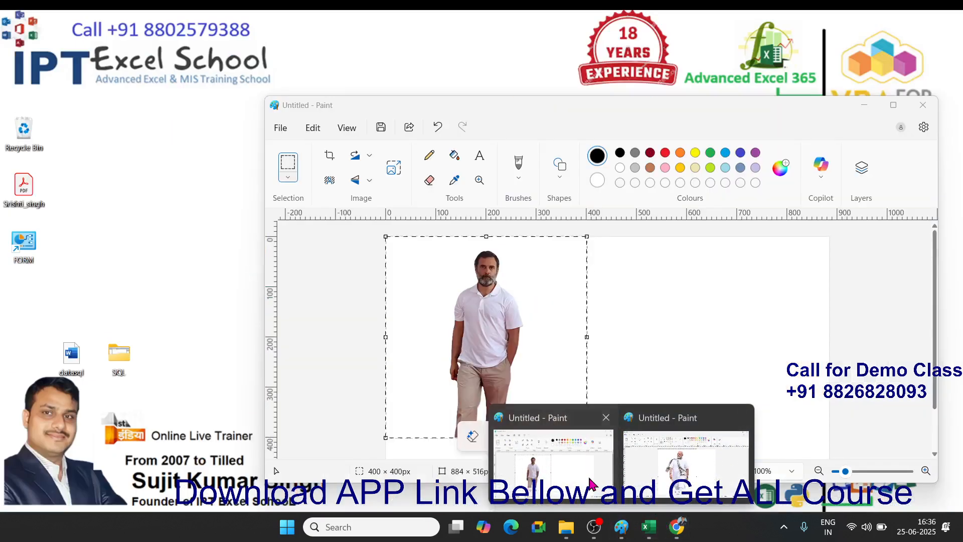
click(552, 457)
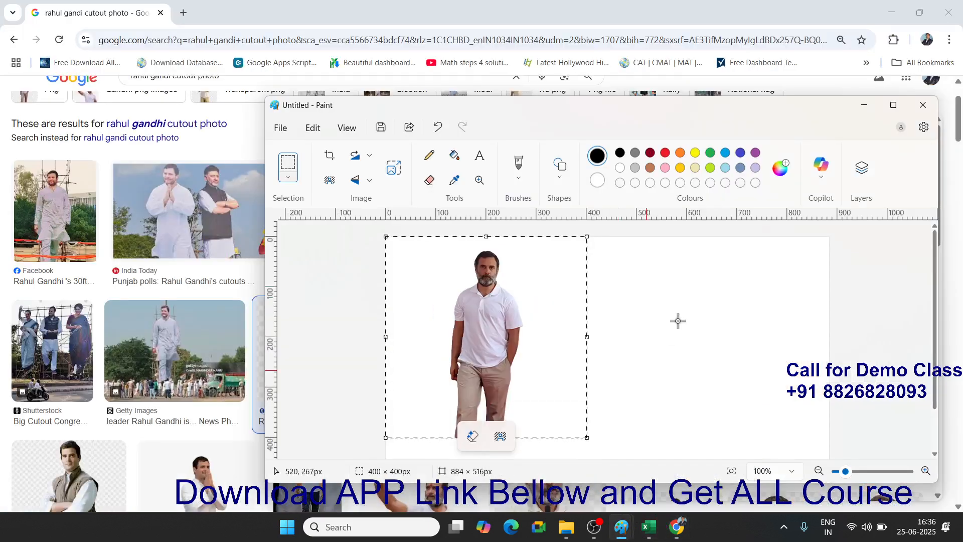
click(893, 105)
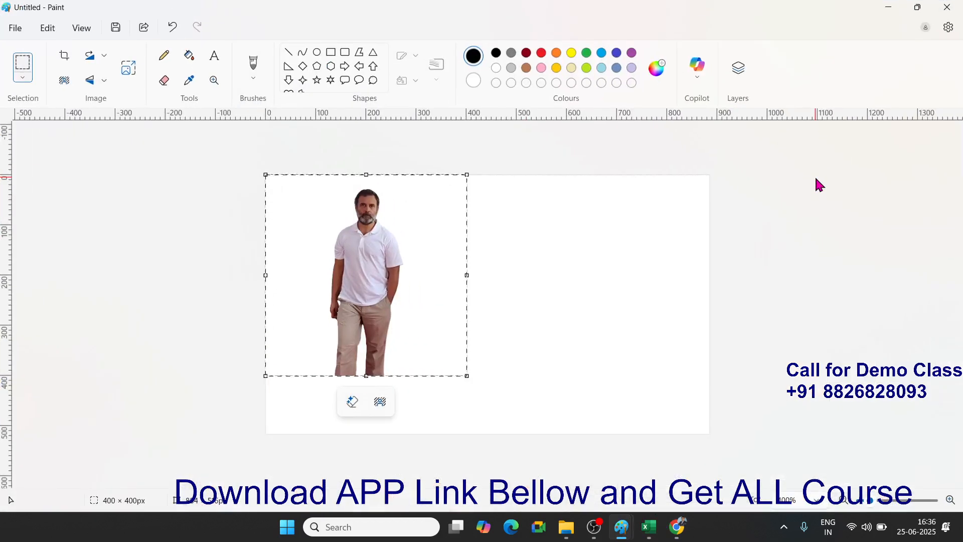
key(Delete)
key(ctrl+v)
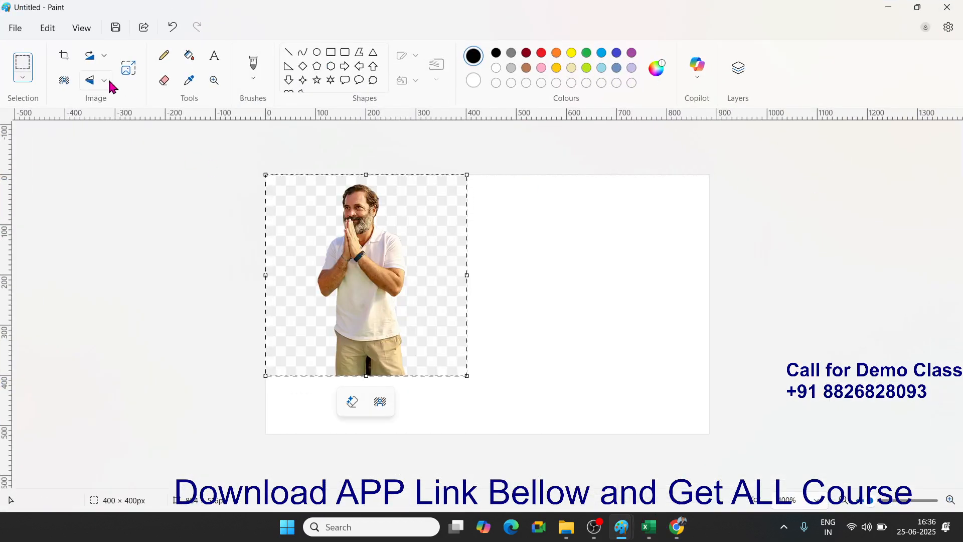
click(66, 82)
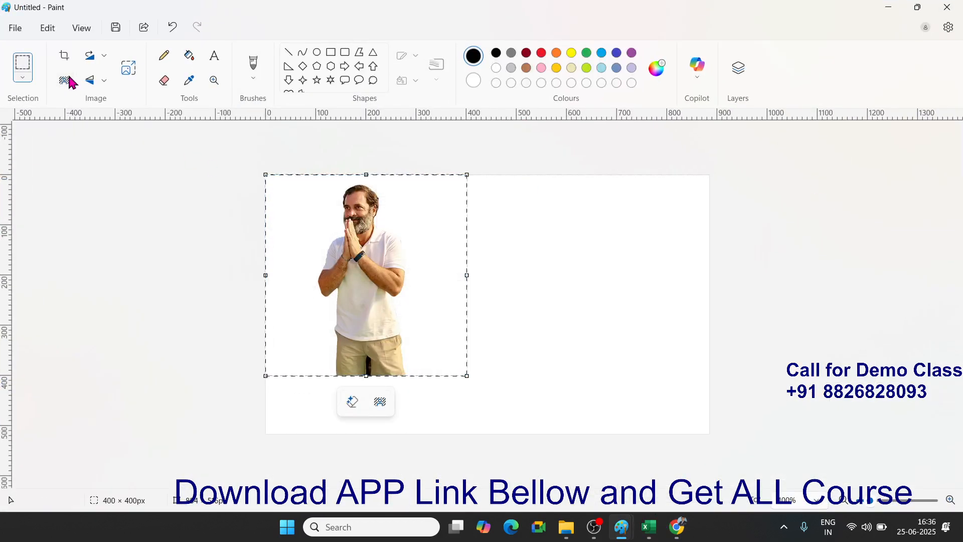
key(alt+Tab)
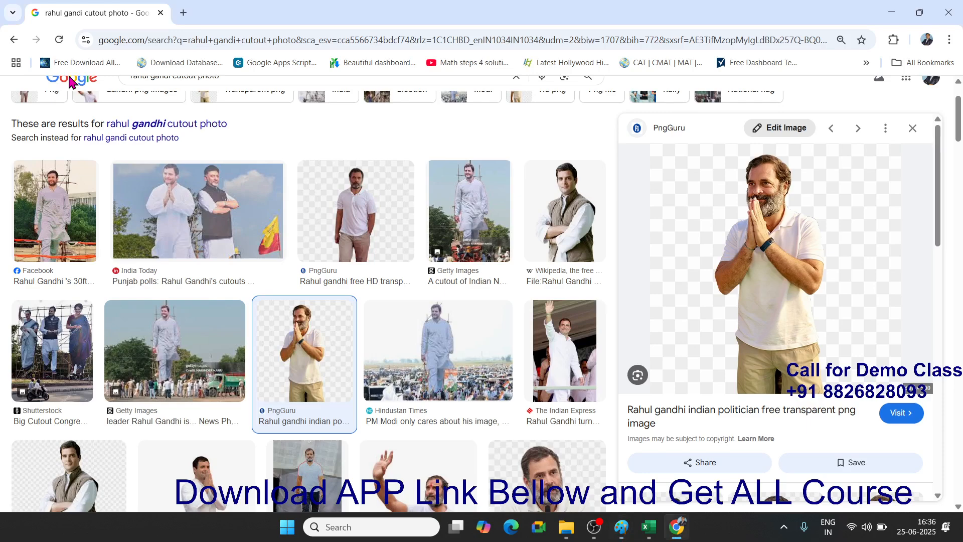
key(alt+Tab)
key(alt+Tab)
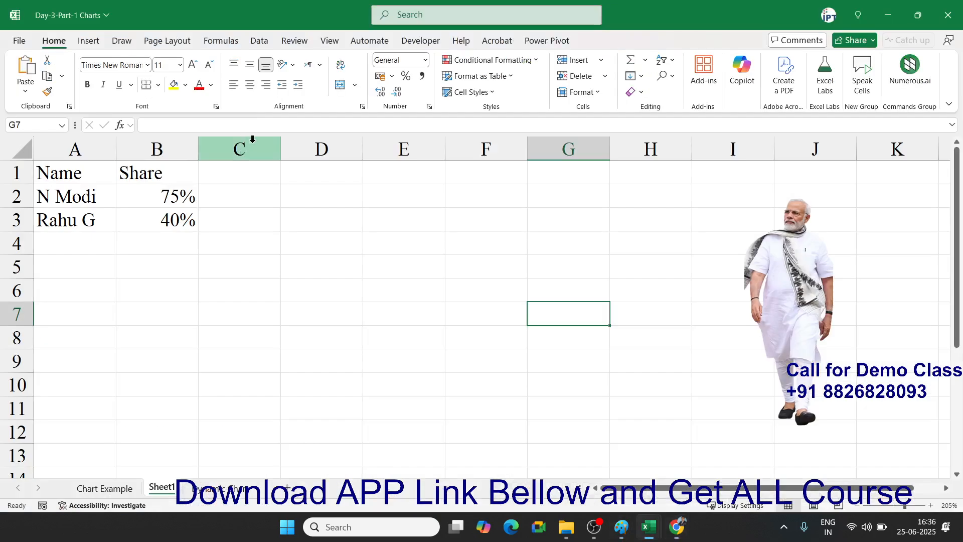
- Paste the second cutout at cell D3 and resize it to a 5 cm height
click(359, 225)
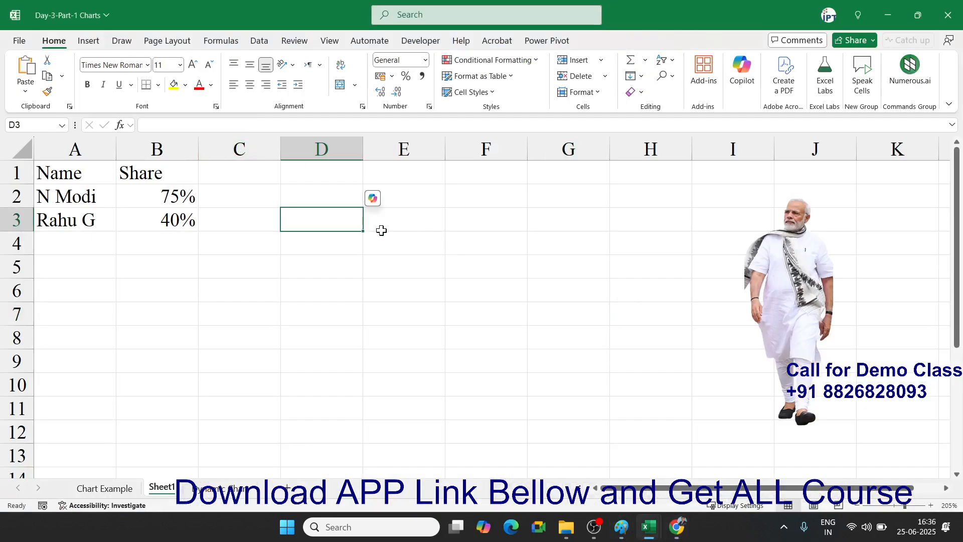
key(ctrl+v)
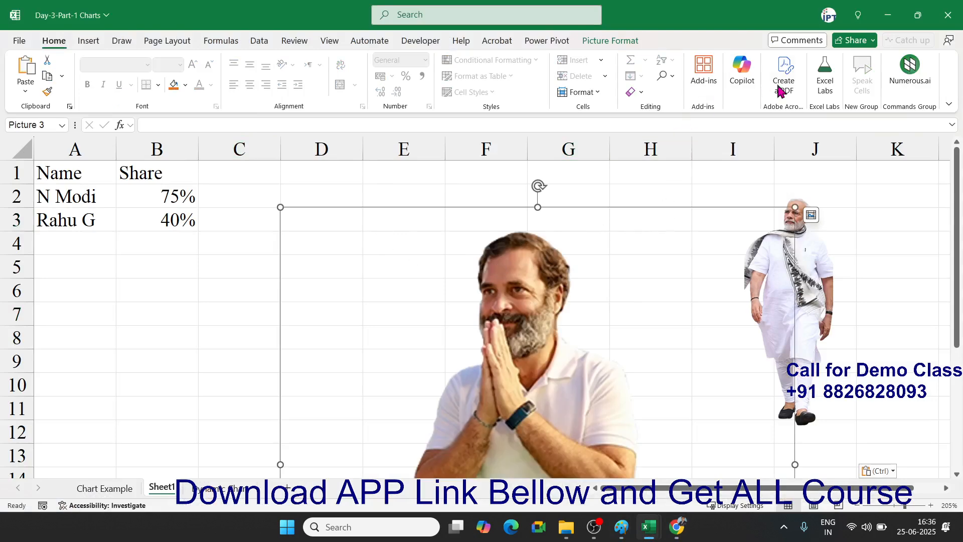
click(622, 40)
click(903, 65)
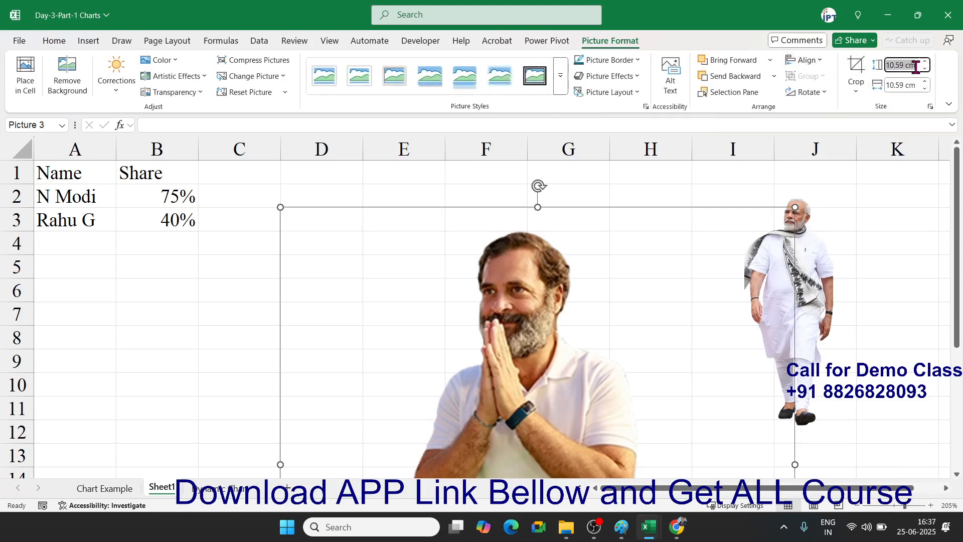
text(5)
key(Return)
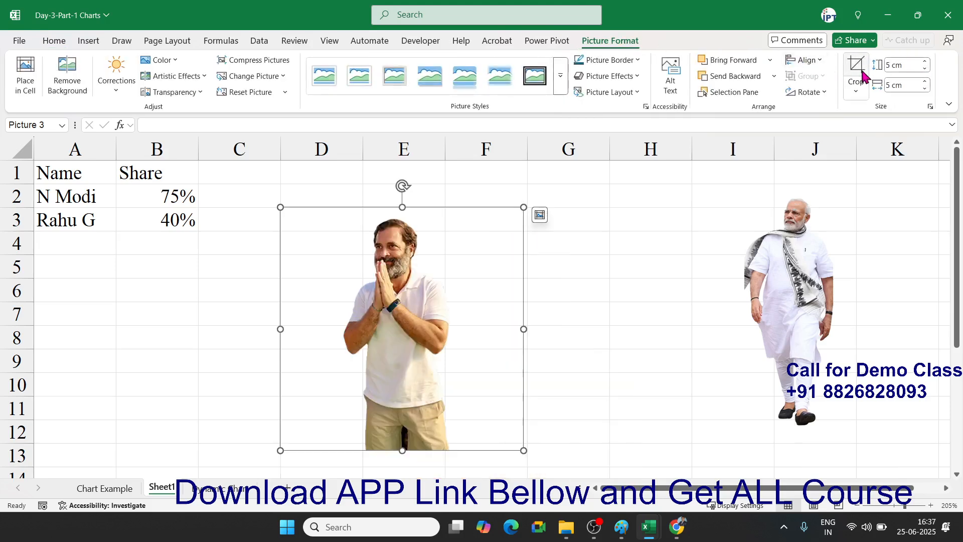
- Crop the empty space from the cutout's sides and top, move it toward column H, and select A1:B3
click(858, 76)
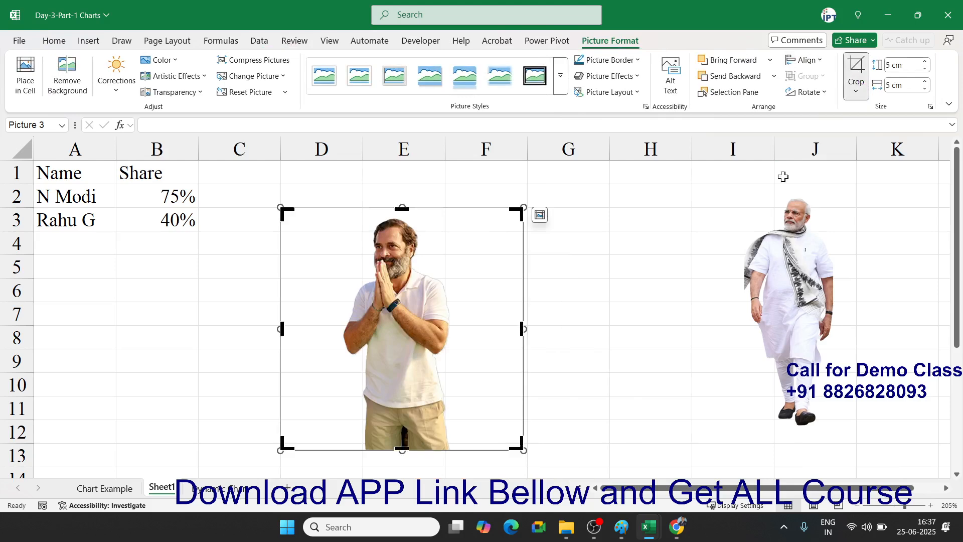
drag(522, 331, 450, 331)
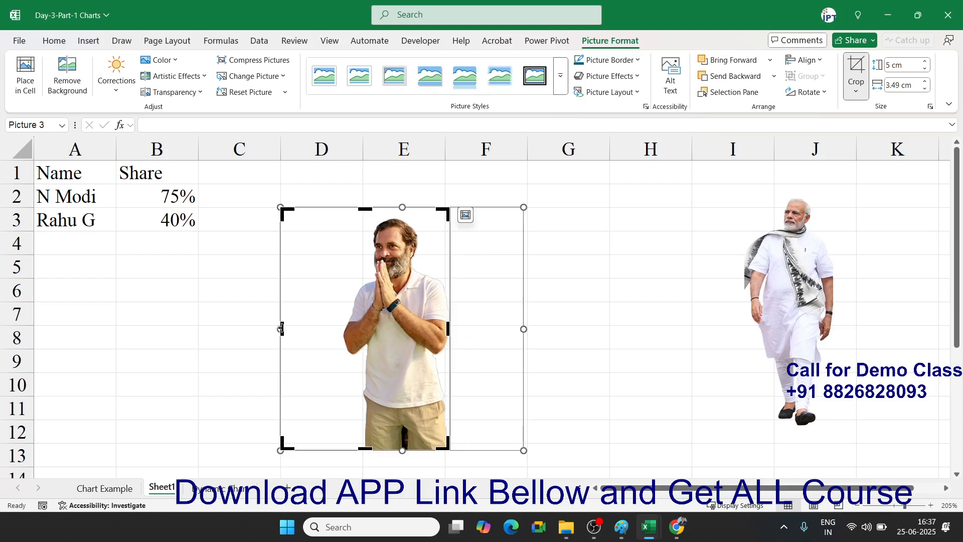
drag(281, 328, 344, 332)
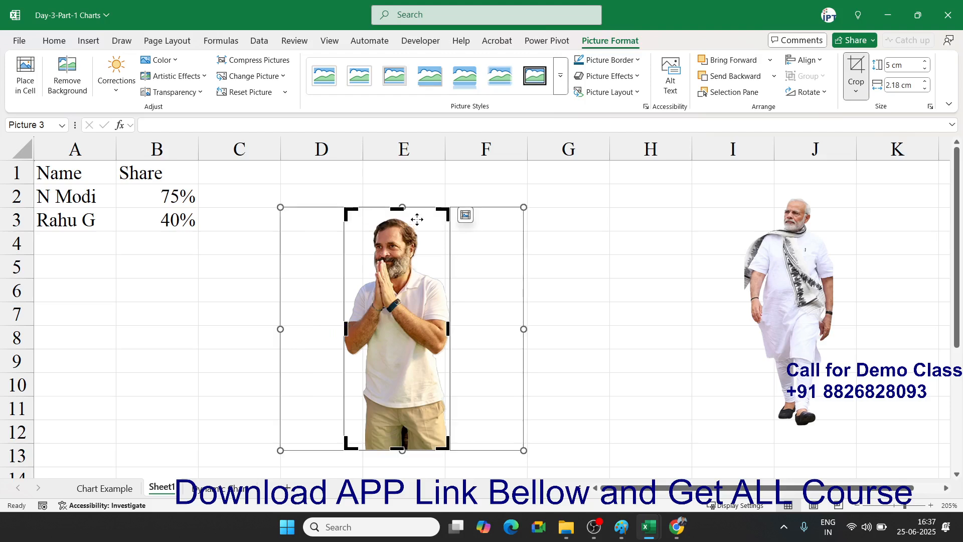
drag(397, 207, 396, 217)
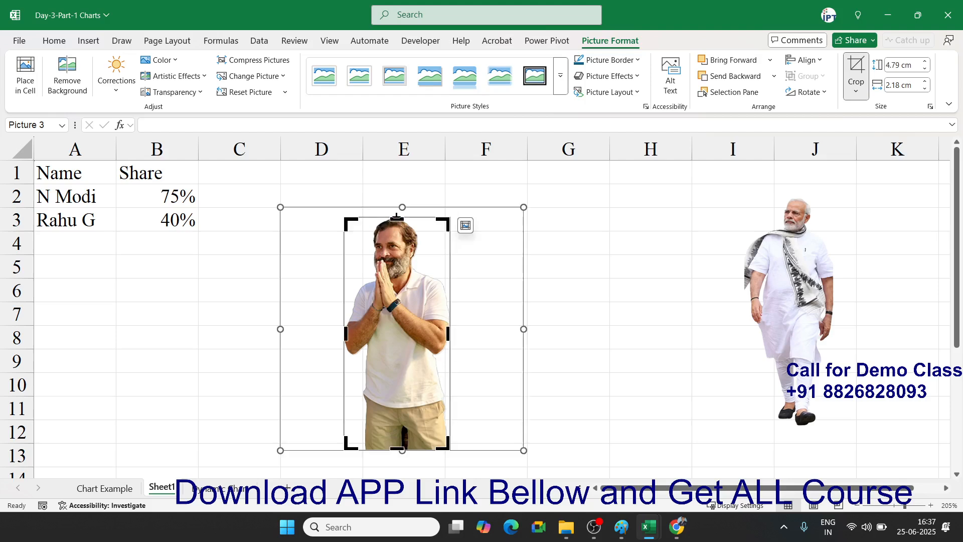
click(639, 324)
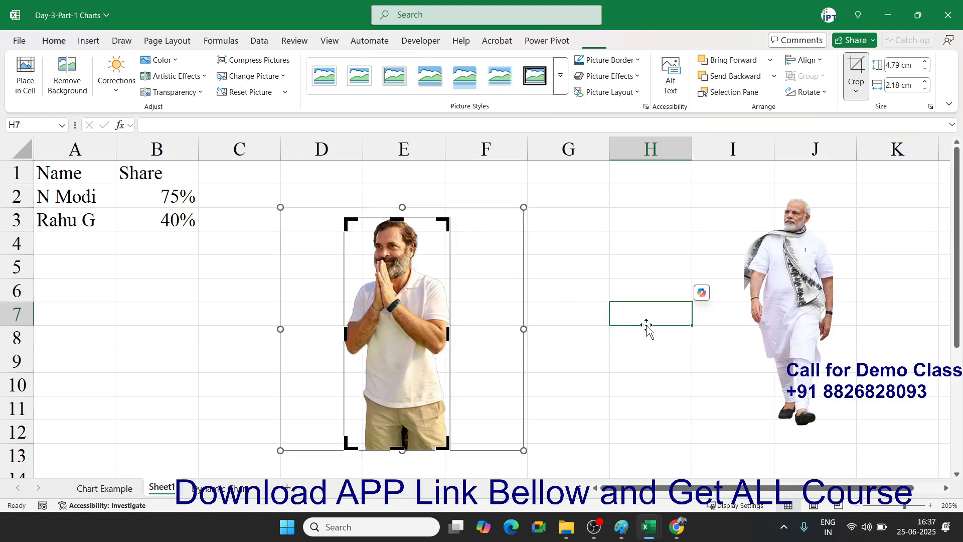
drag(441, 323, 720, 301)
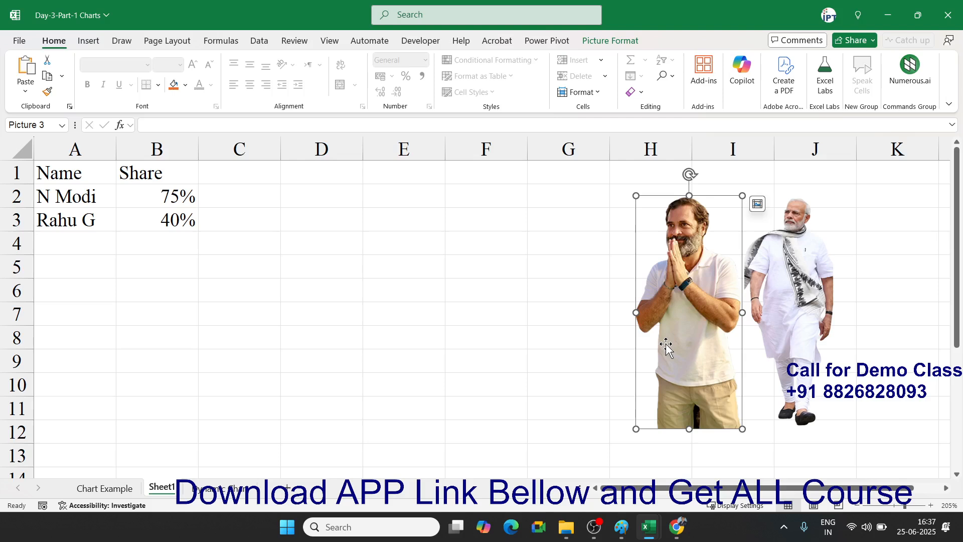
mouse_move(67, 185)
mouse_down()
mouse_move(112, 196)
mouse_move(129, 216)
mouse_up()
- Insert a clustered column chart of the Share data and move it beside the pictures
click(88, 41)
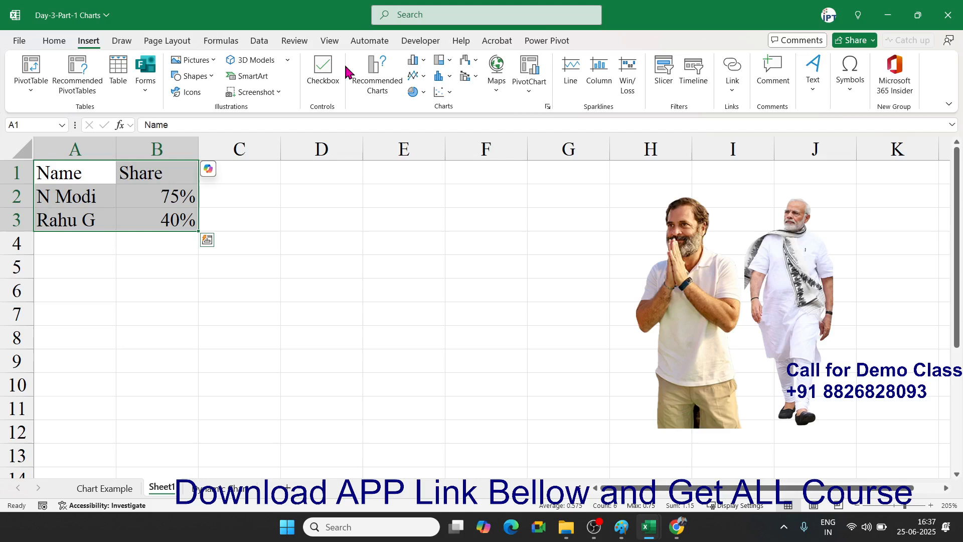
click(415, 61)
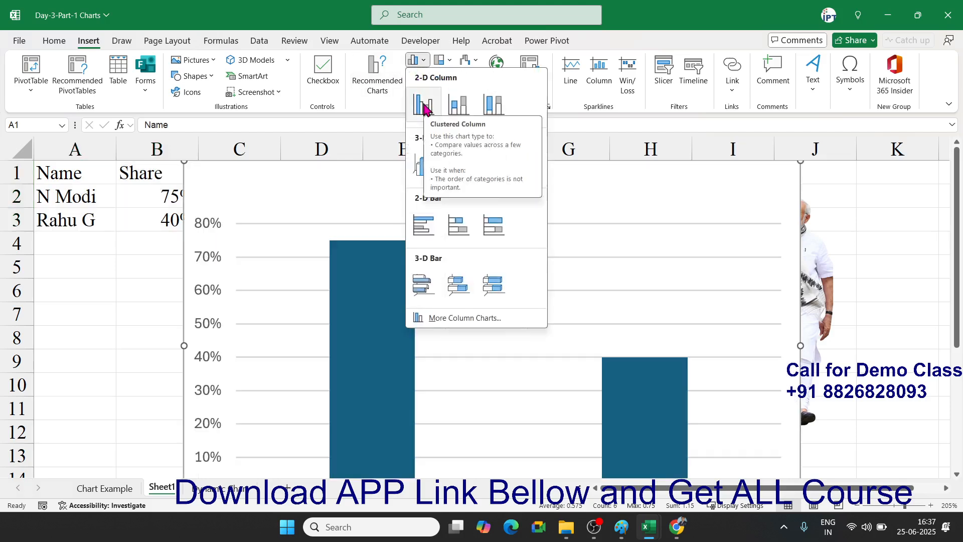
click(424, 107)
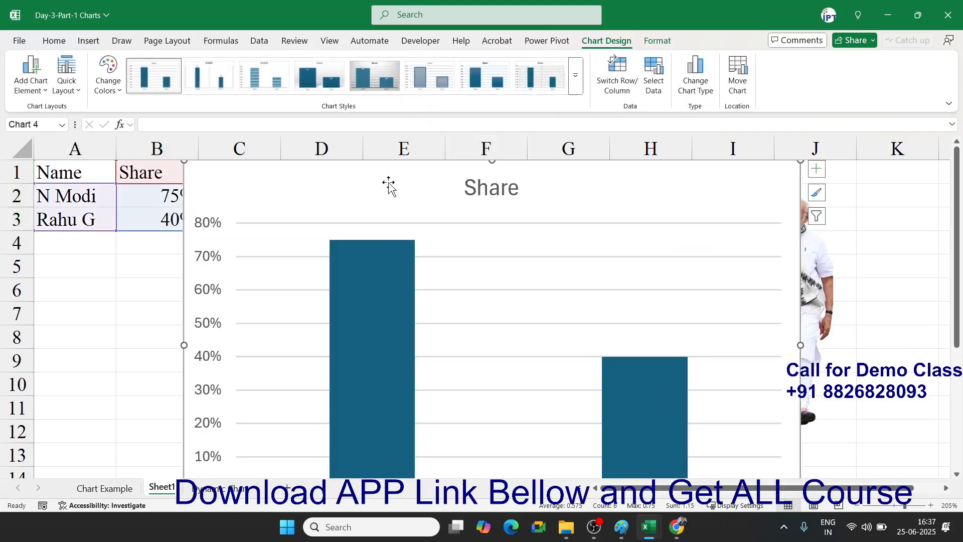
scroll(632, 314, down, 4)
scroll(639, 329, up, 1)
scroll(638, 346, down, 7)
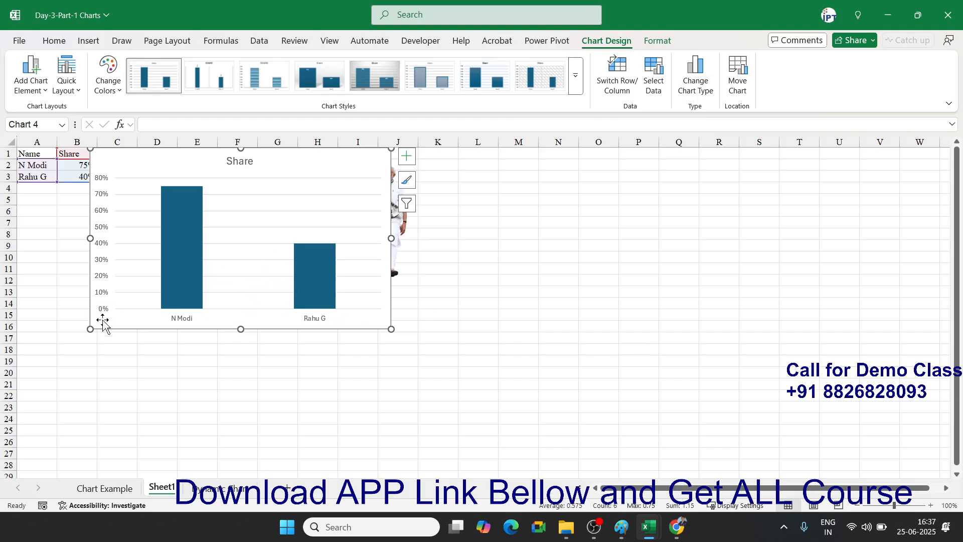
drag(103, 321, 437, 371)
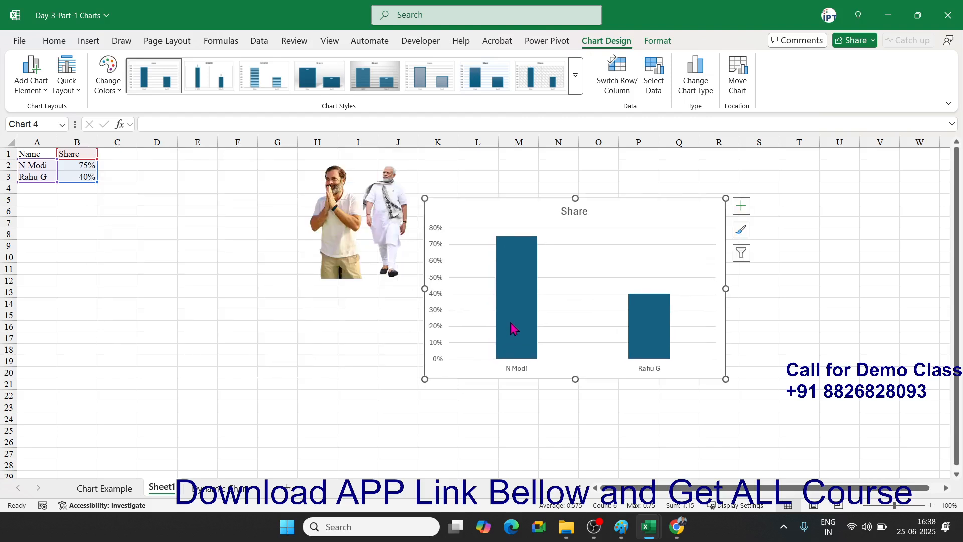
- Reduce the Share bars' gap width in Format Data Series to widen the bars
click(511, 329)
right_click(513, 329)
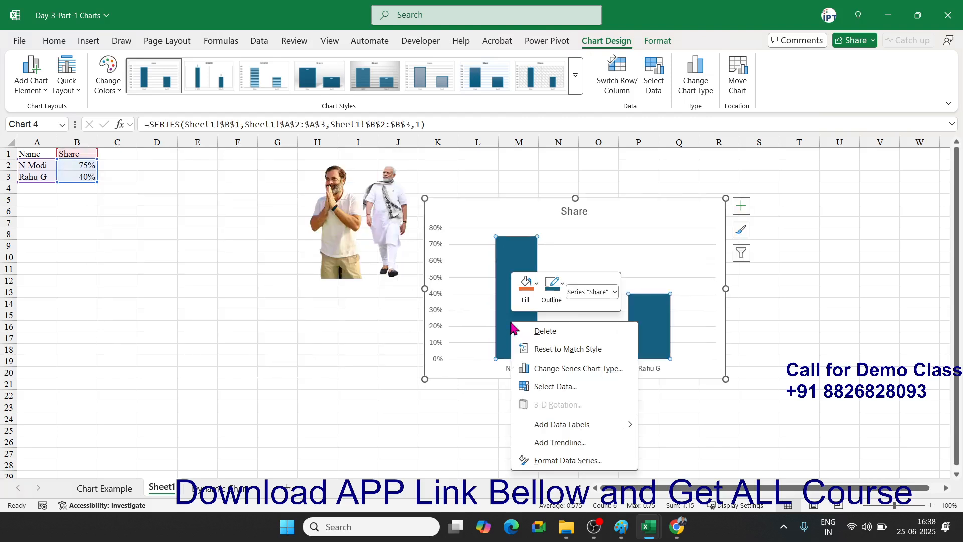
click(538, 460)
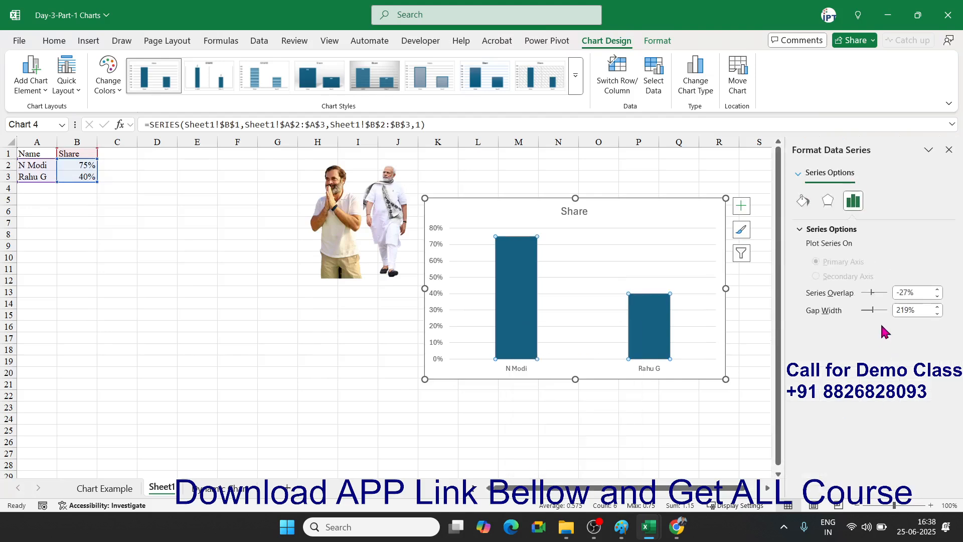
drag(872, 310, 867, 312)
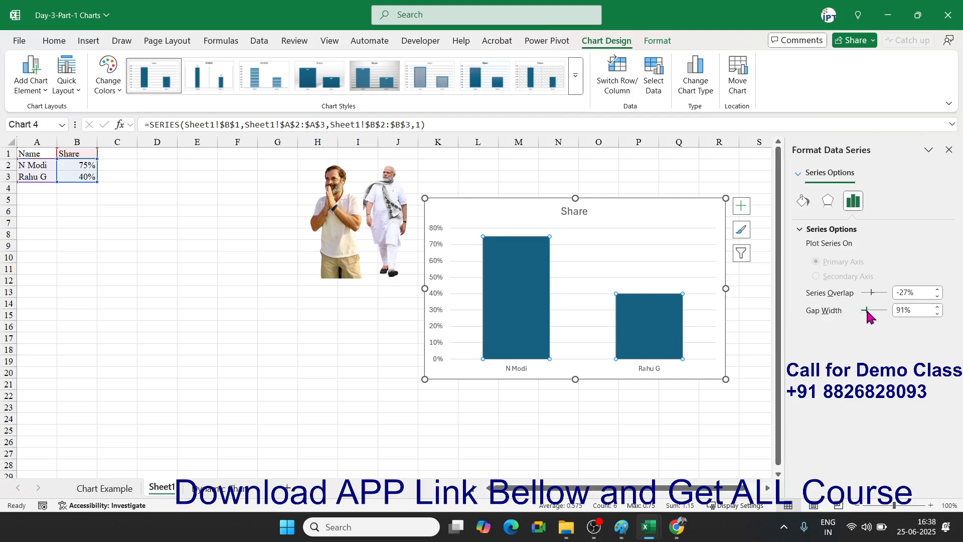
drag(868, 311, 866, 311)
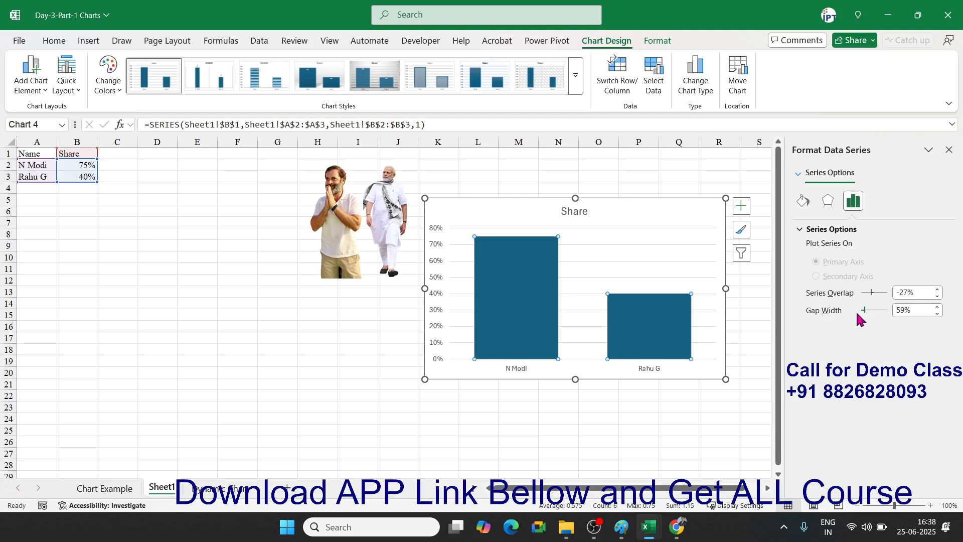
- Select only the N Modi bar and open its Format Data Point settings
click(482, 385)
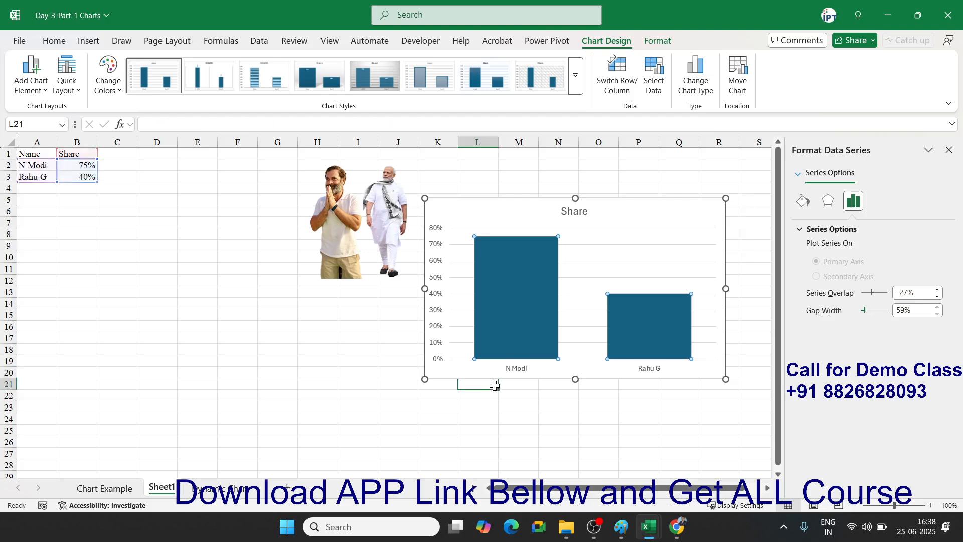
click(537, 332)
click(537, 332)
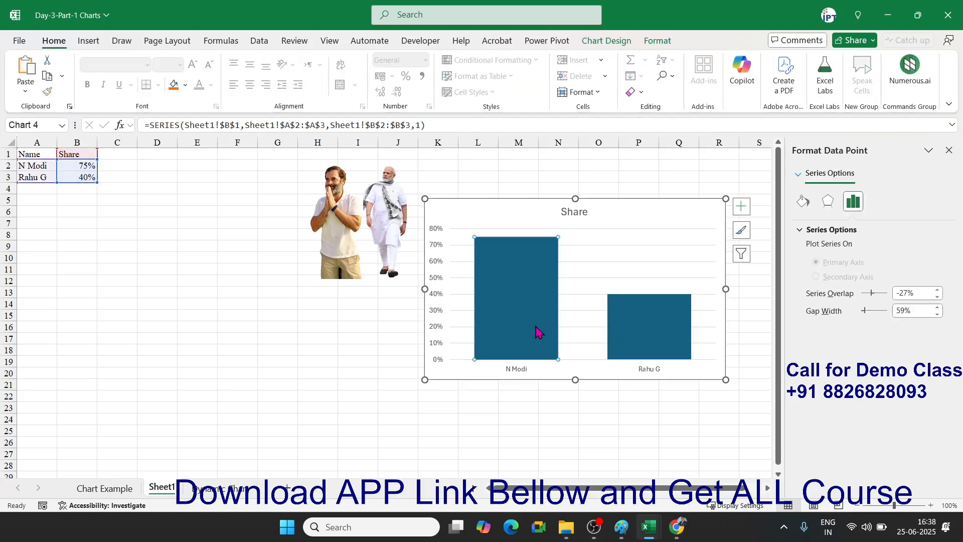
click(538, 378)
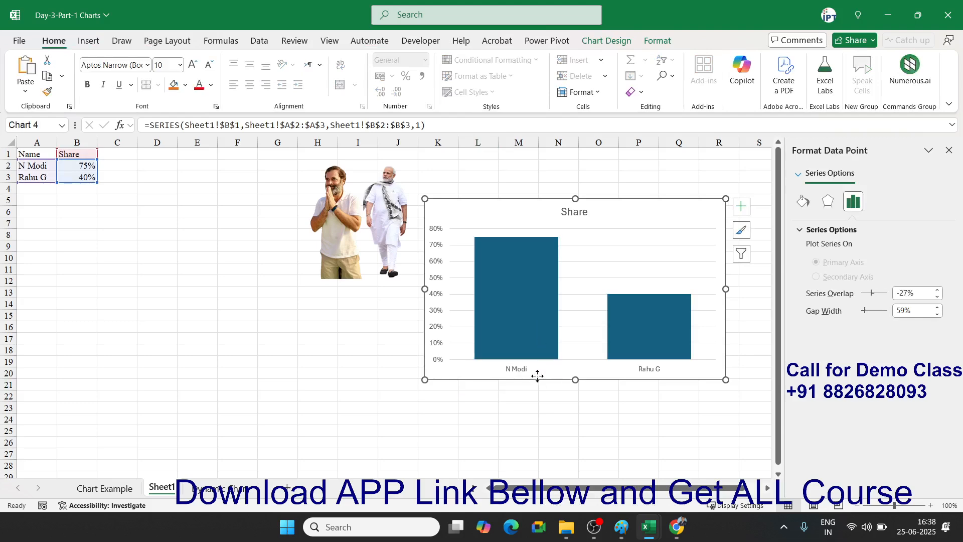
click(538, 344)
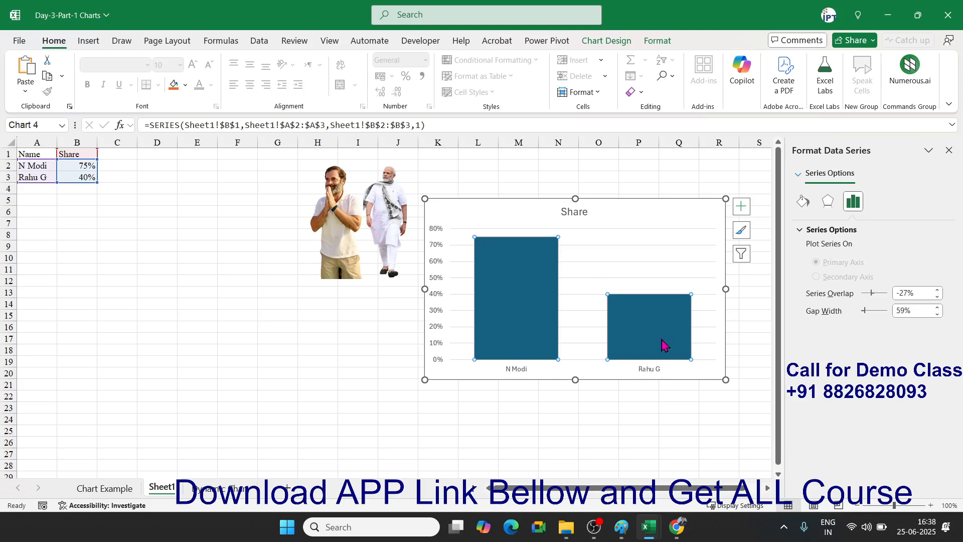
mouse_move(686, 346)
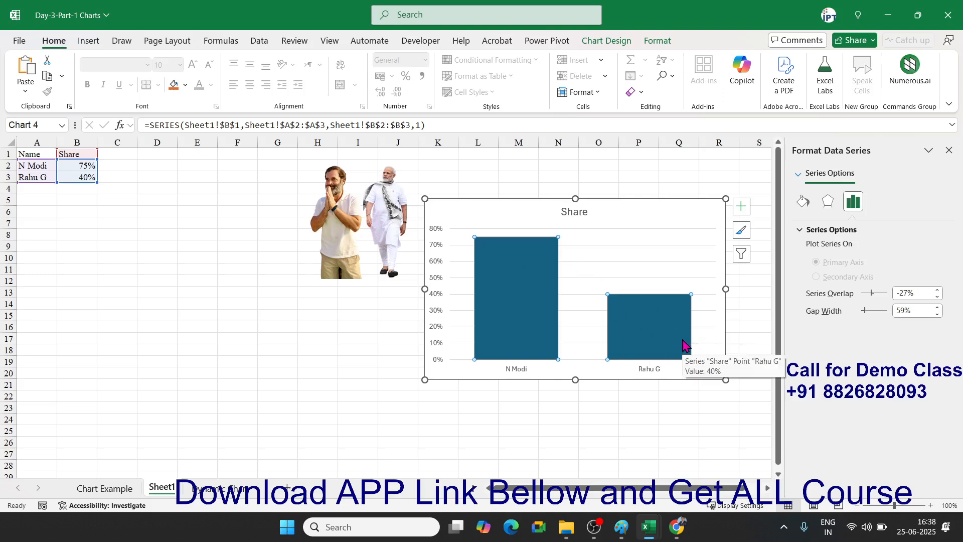
click(547, 342)
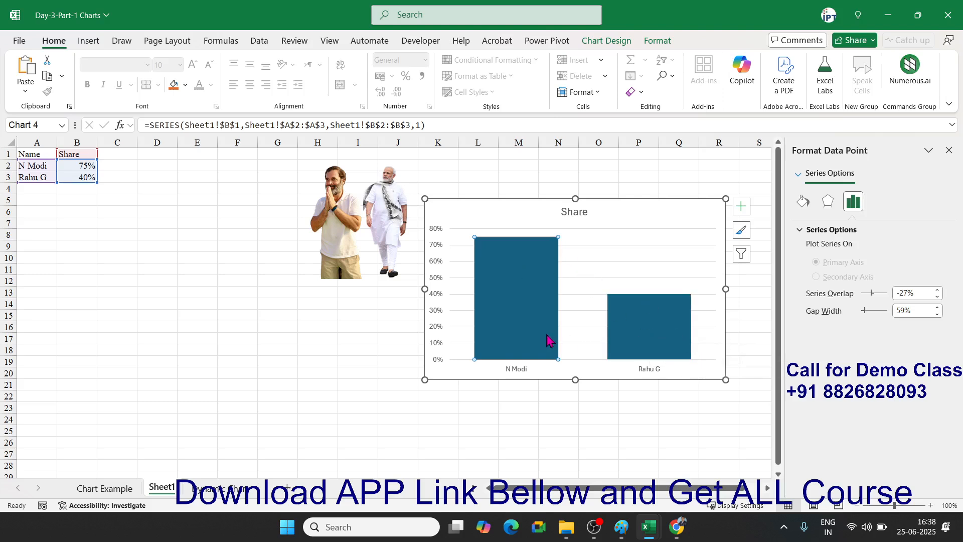
right_click(548, 341)
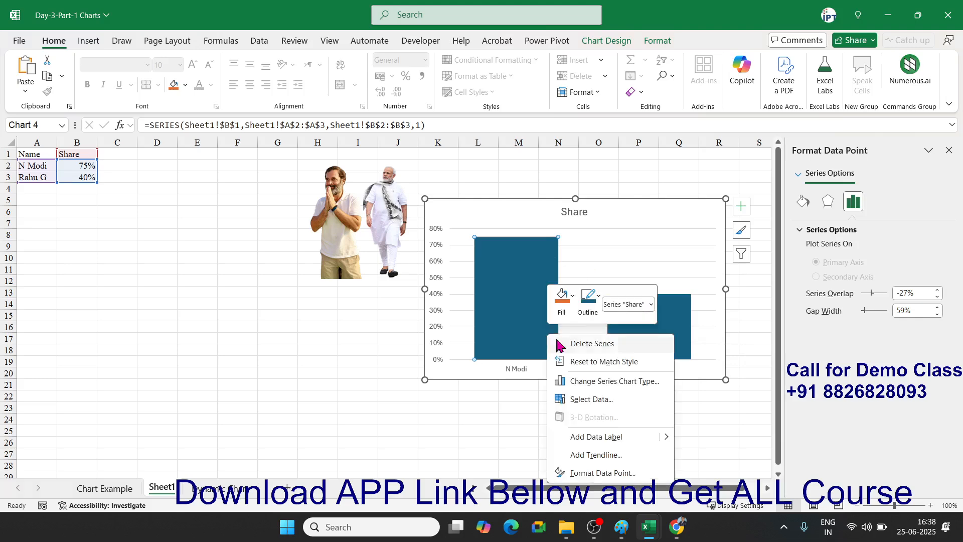
click(602, 473)
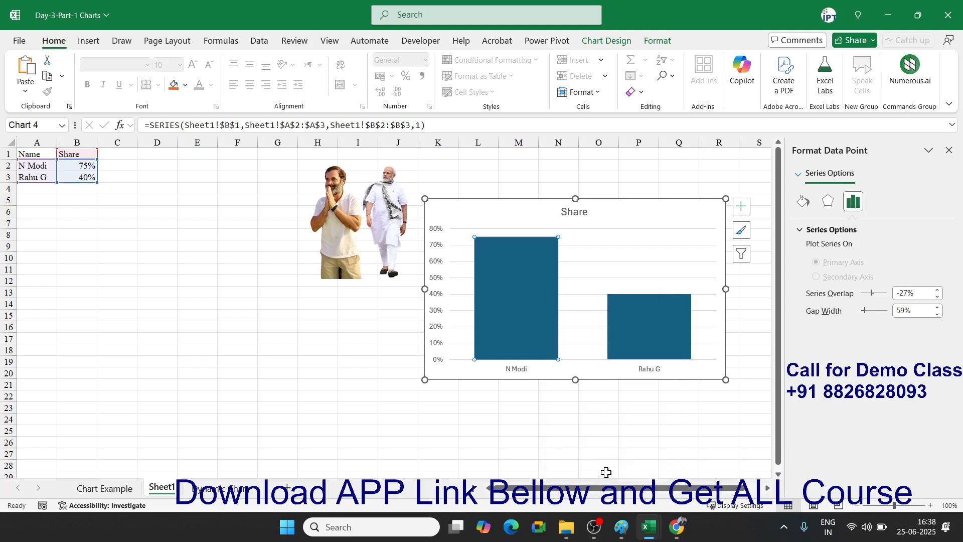
- Try a picture fill from the copied photo on the N Modi bar, undo it, and close the pane
click(803, 201)
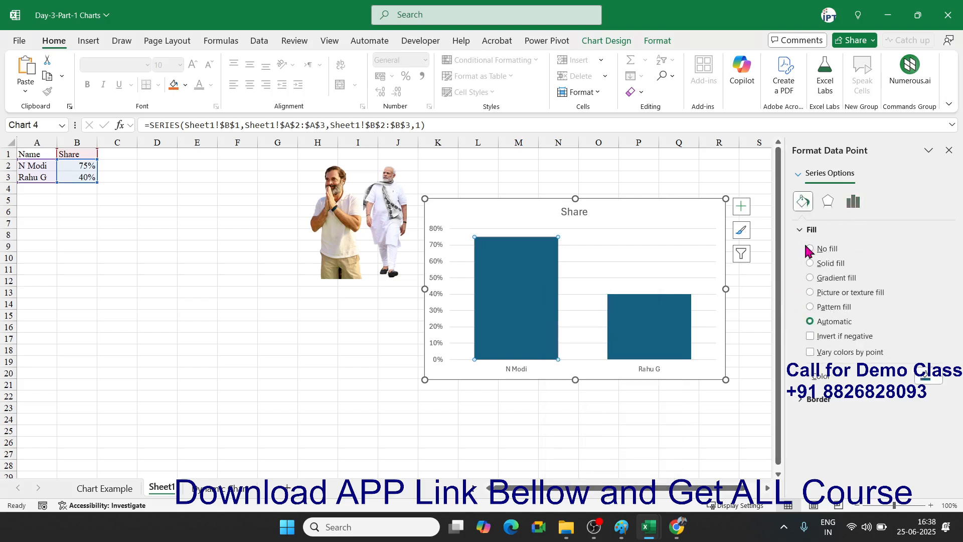
click(811, 292)
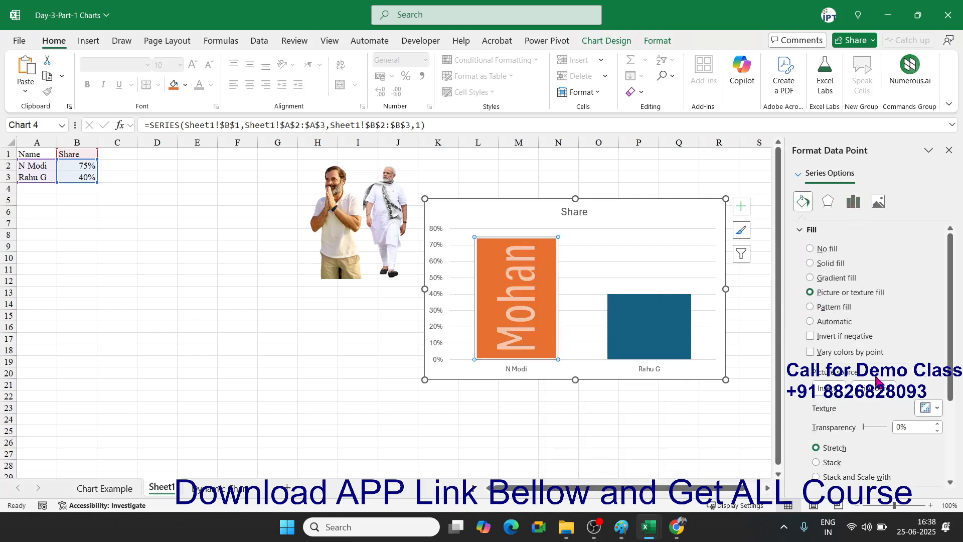
click(872, 395)
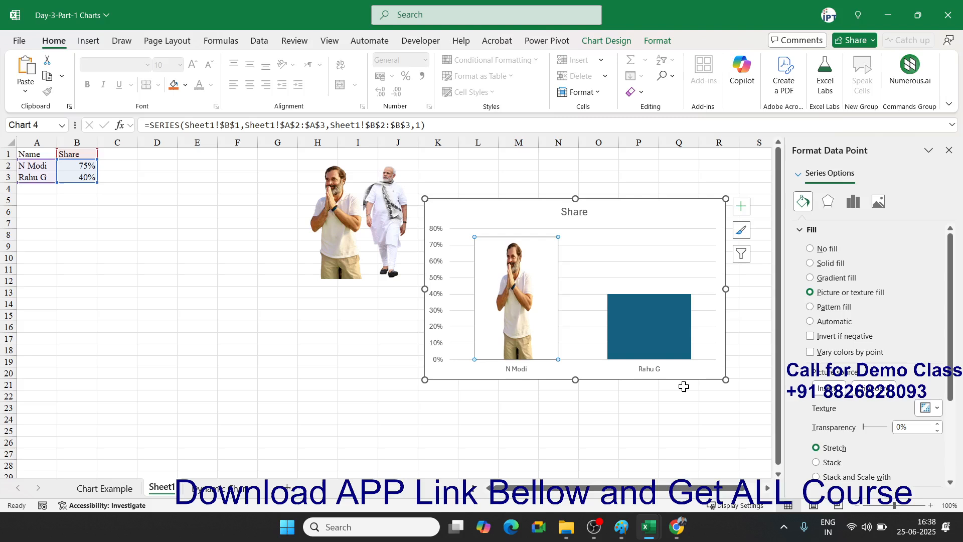
key(ctrl+z)
key(ctrl+z)
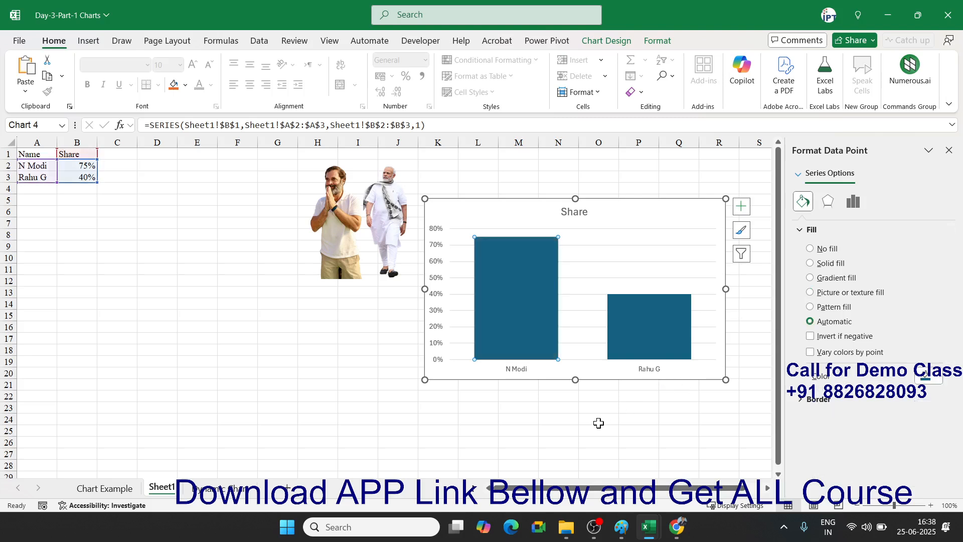
click(598, 423)
click(949, 151)
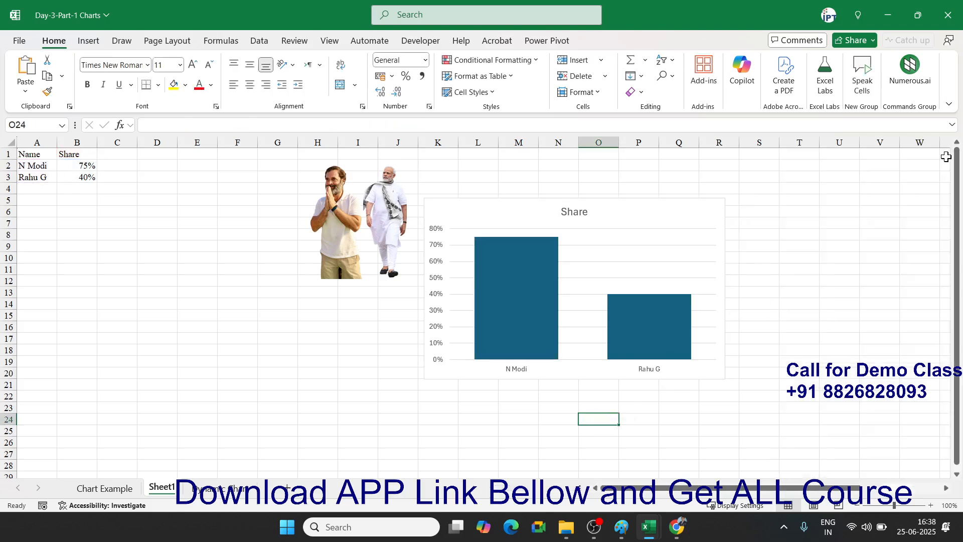
- Reselect the N Modi bar alone and bring up its right-click options
click(397, 213)
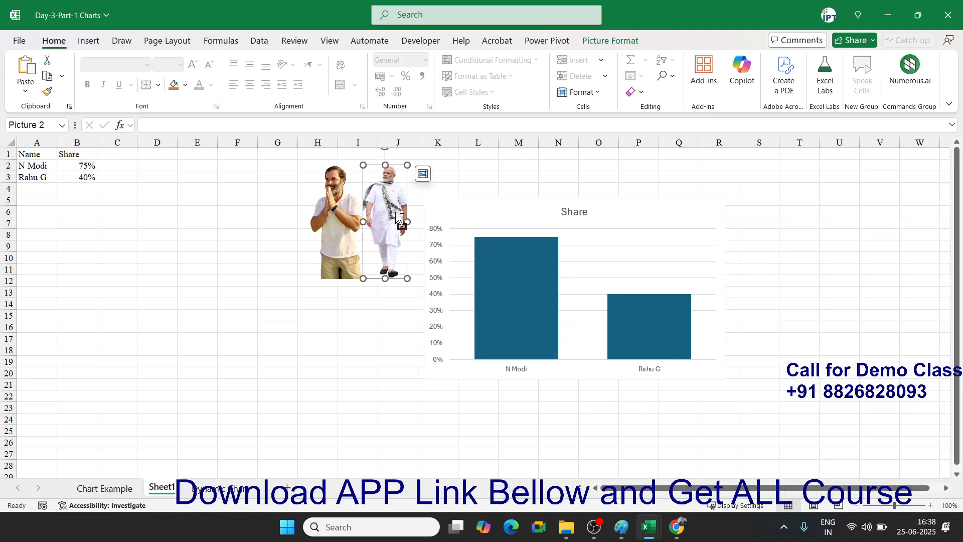
click(506, 306)
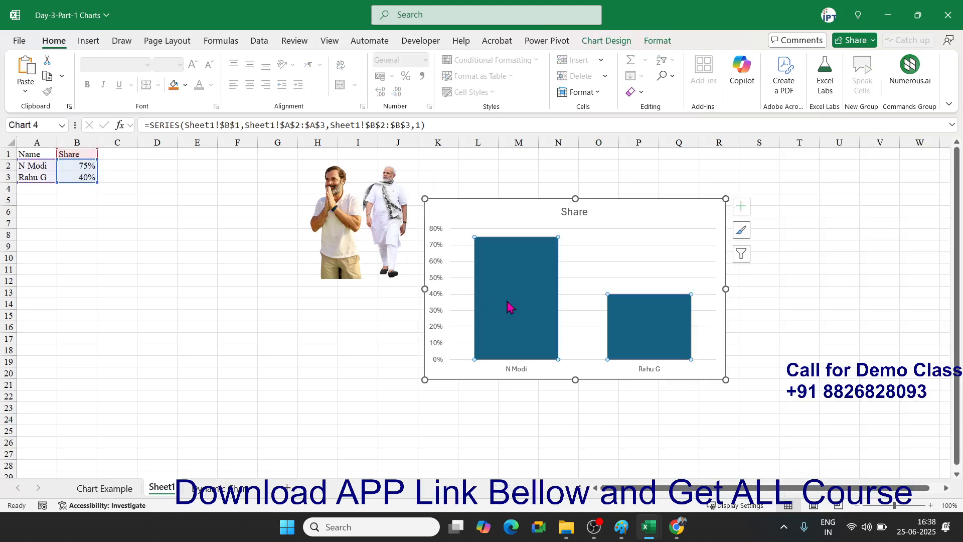
click(508, 303)
right_click(508, 306)
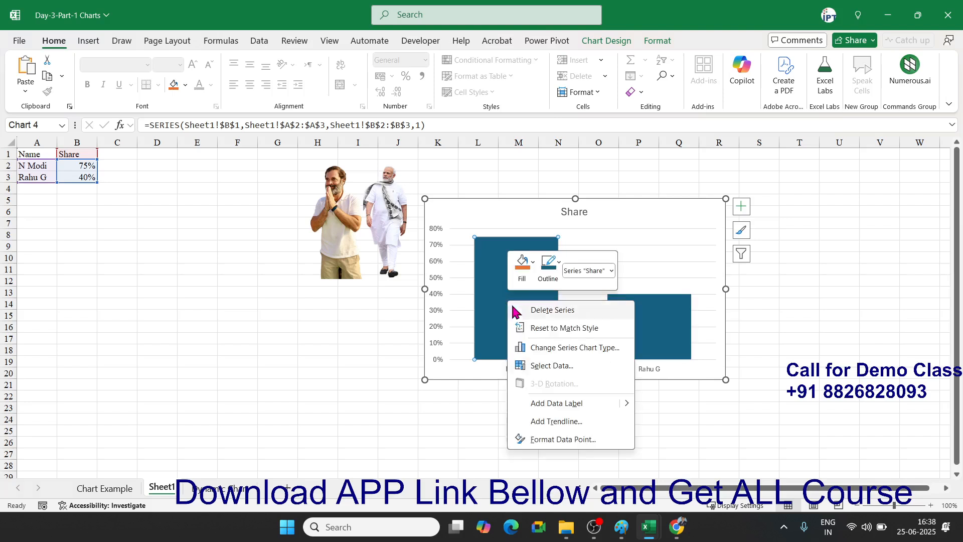
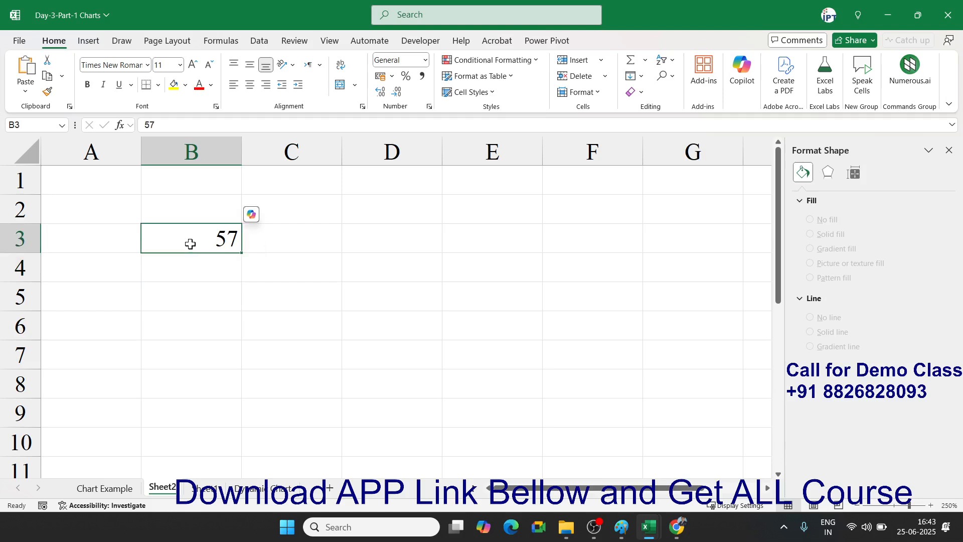
- Change B3 to 57% by adding a percent sign to its value
double_click(191, 244)
text(%)
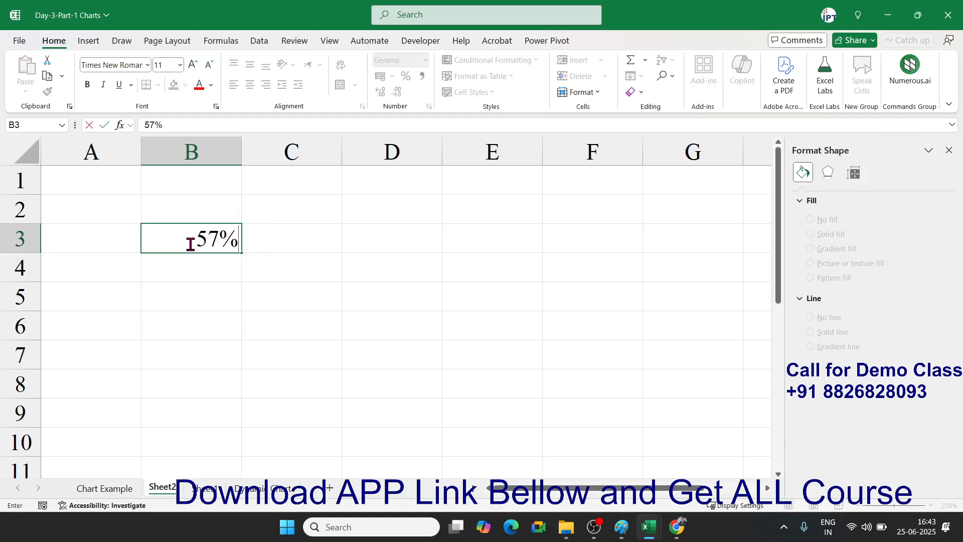
key(Return)
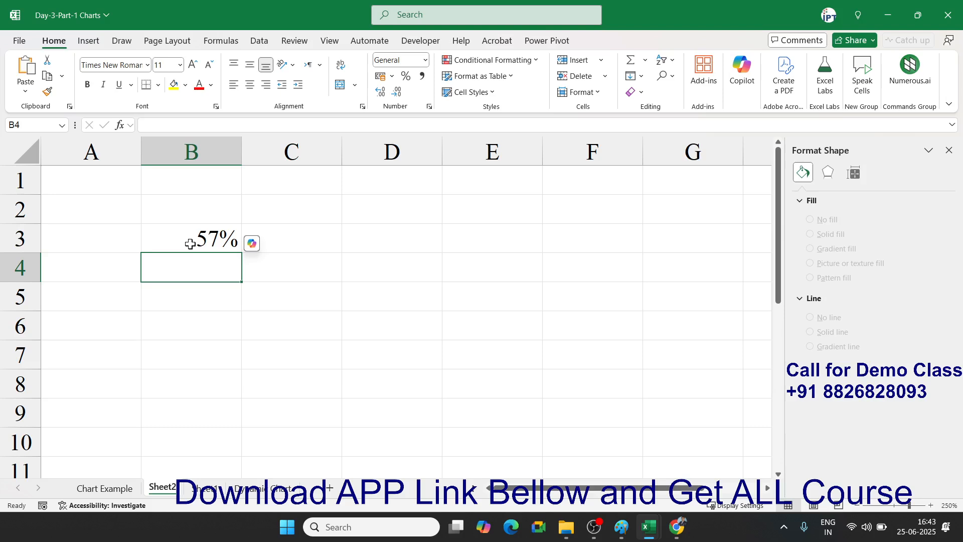
click(189, 244)
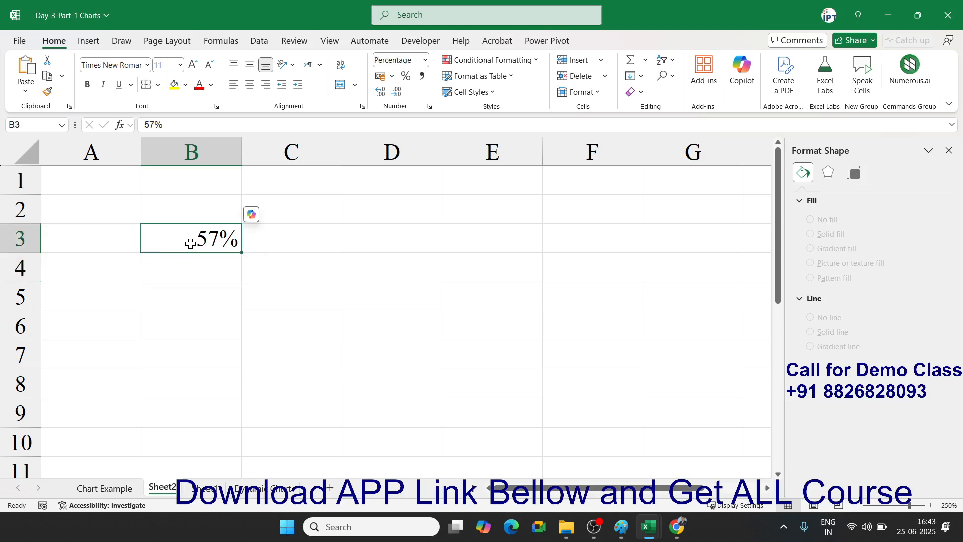
- Enter the formula =100%-B3 in B4 so it shows 43.00%
key(Return)
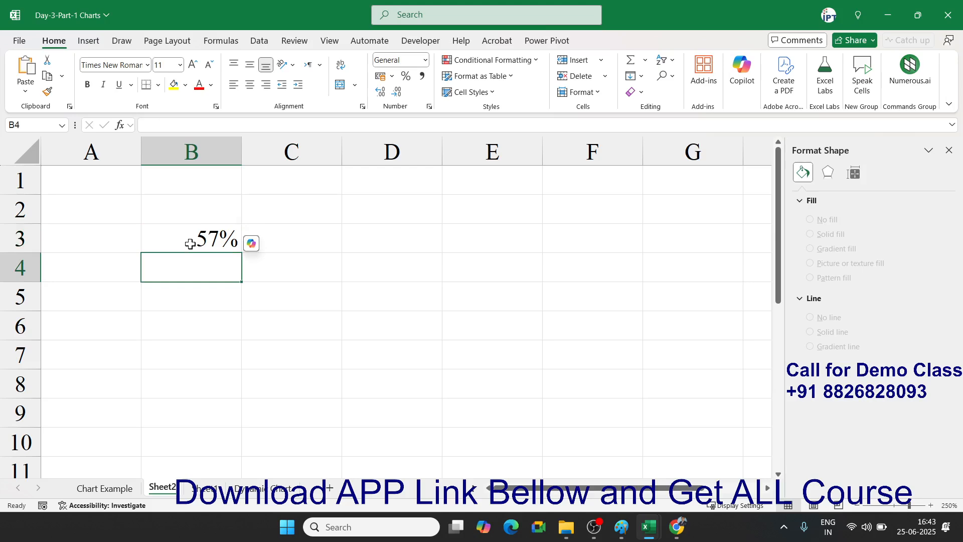
text(=100)
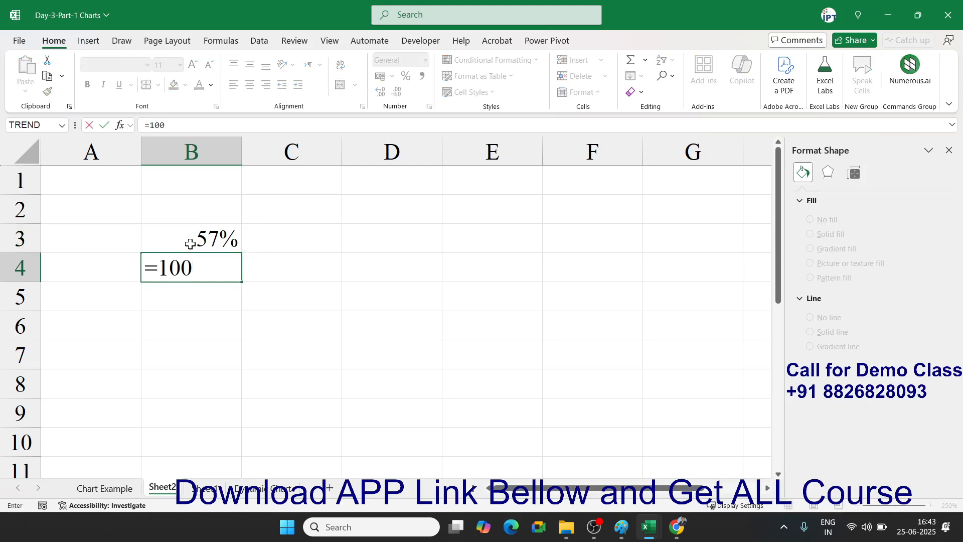
text(%-)
click(190, 244)
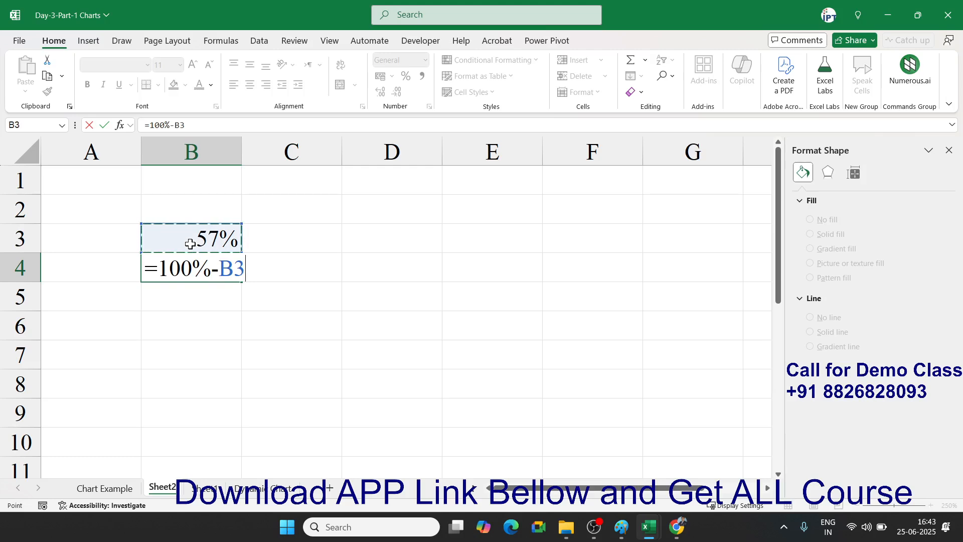
key(Return)
key(Up)
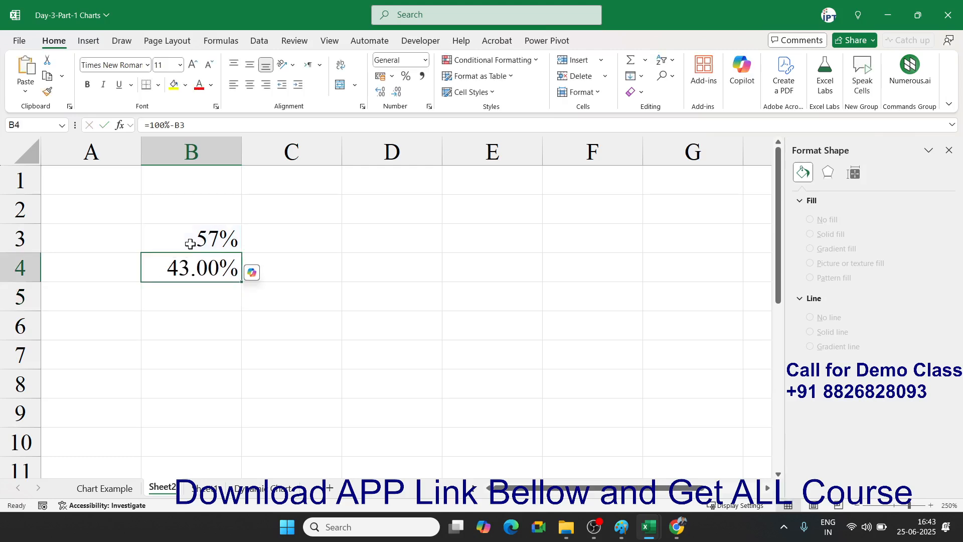
- Enter 100% in B5 and select the three percentages in B3:B5
shift+click(191, 244)
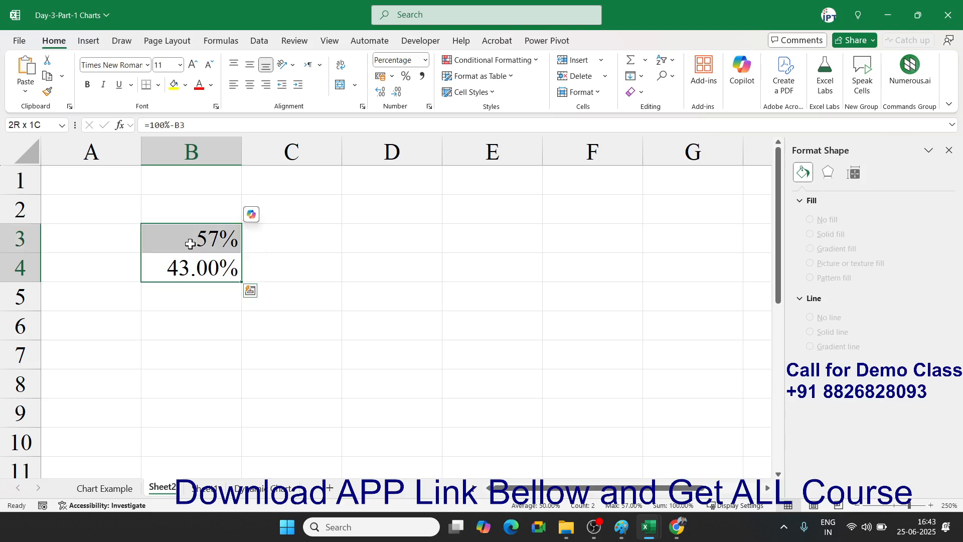
key(Down)
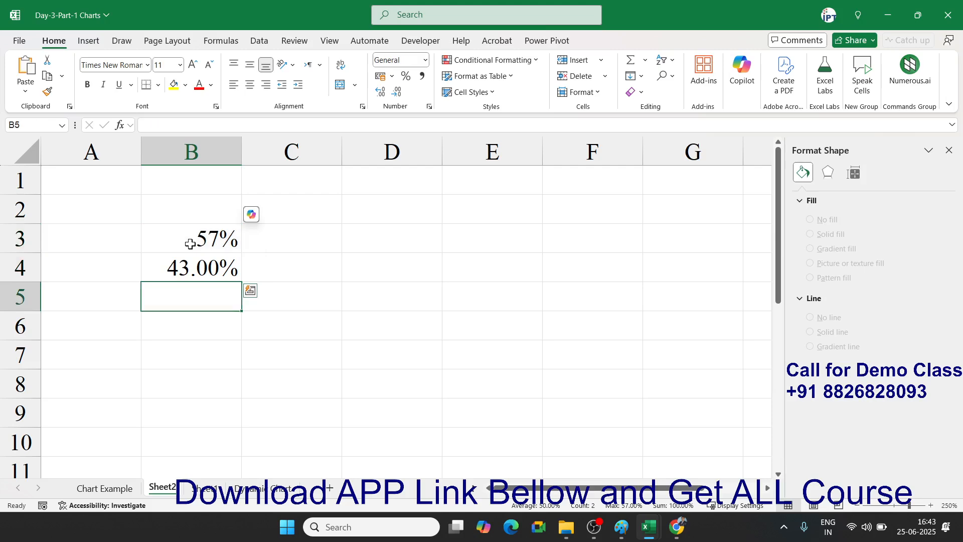
text(100)
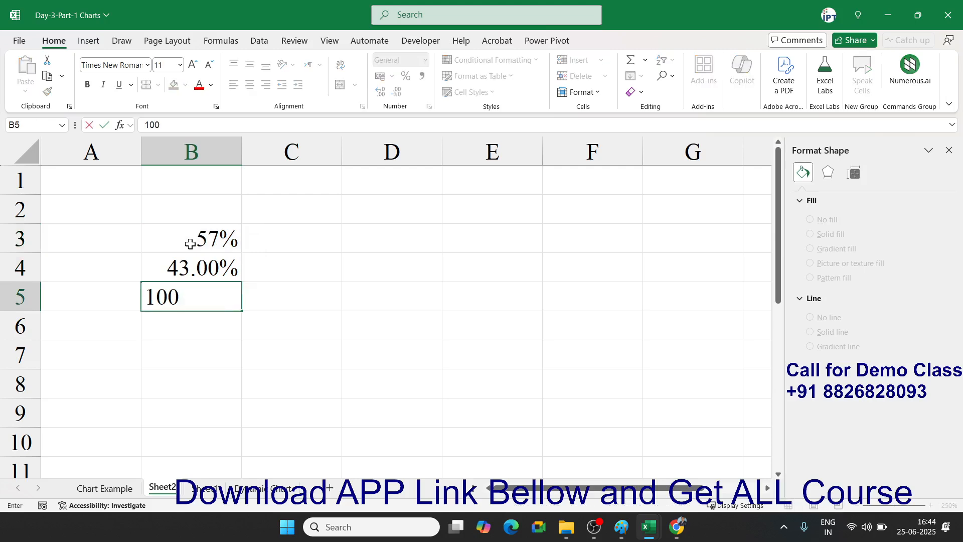
key(Return)
key(Up)
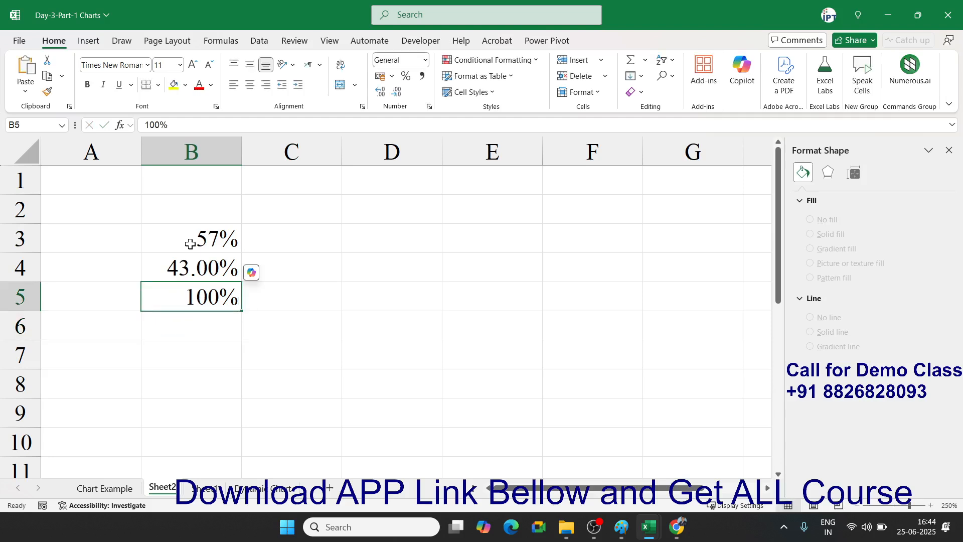
key(Up)
key(Up)
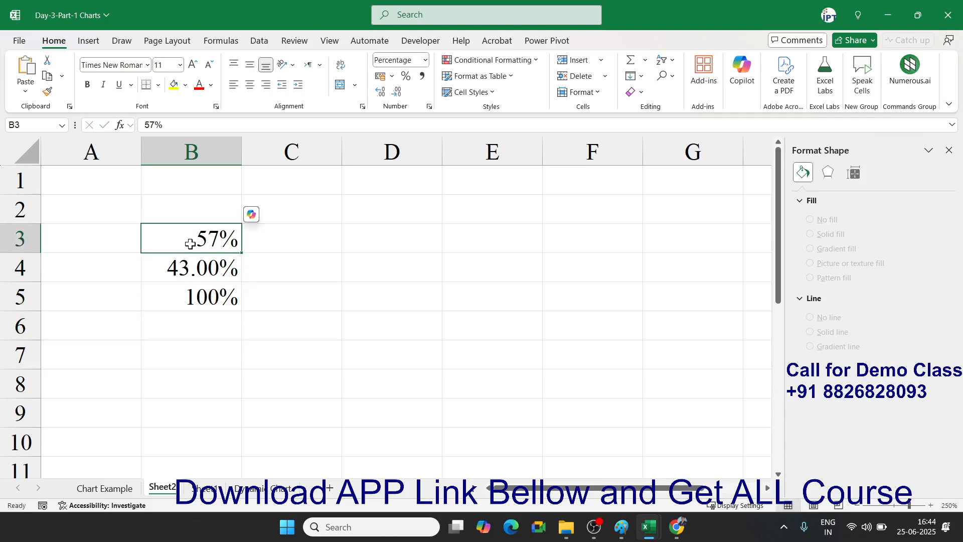
key(shift+Down)
key(Down)
key(Down)
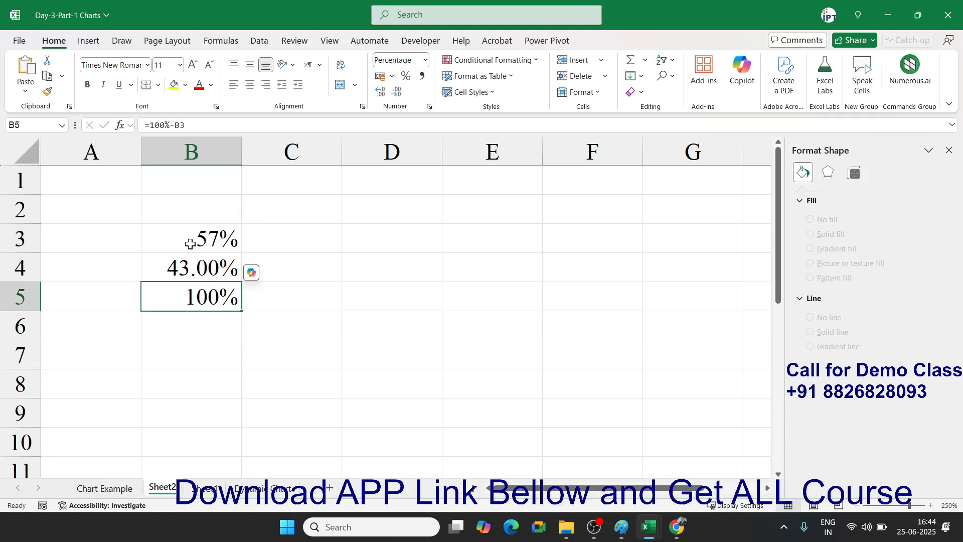
key(Up)
key(Up)
key(Up)
key(Down)
key(shift+Down)
key(shift+Down)
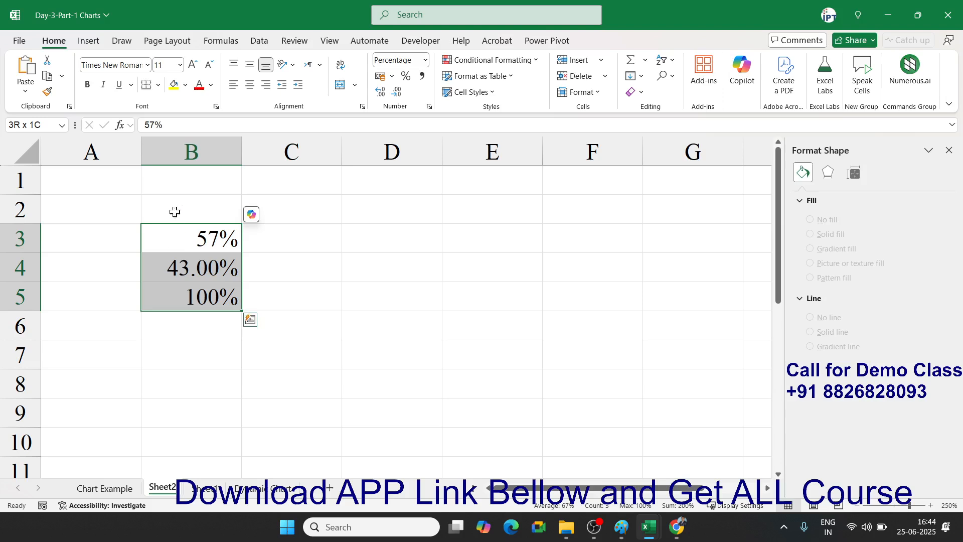
- Insert a Doughnut chart from the B3:B5 percentages and scroll to view it
click(94, 42)
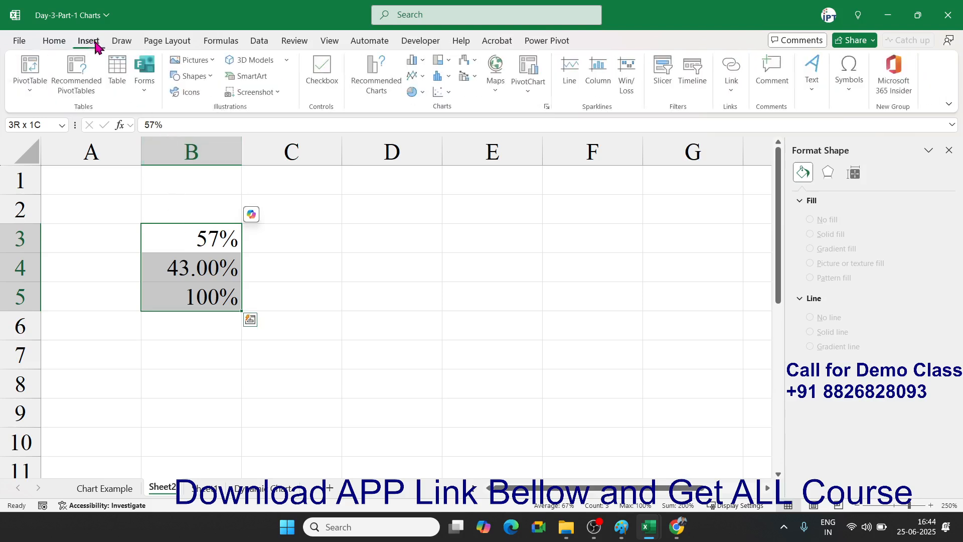
click(420, 93)
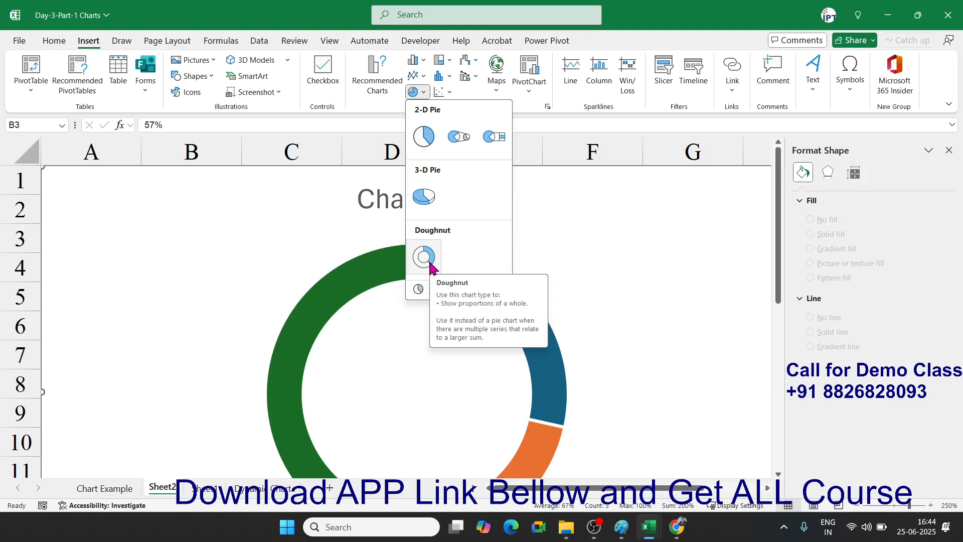
click(430, 264)
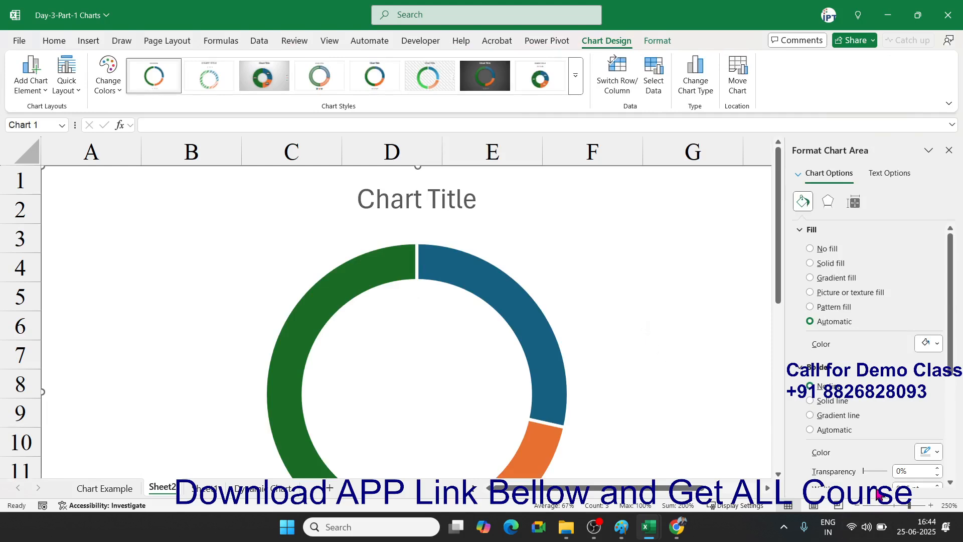
scroll(878, 494, down, 5)
scroll(876, 488, down, 4)
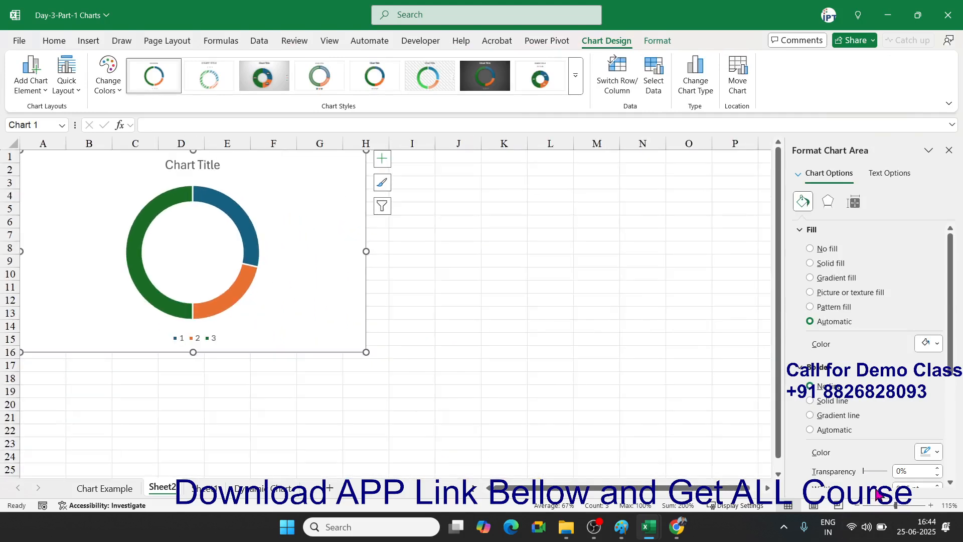
- Move the doughnut below the percentages and shrink its hole size to 44%
drag(297, 334, 473, 419)
click(422, 353)
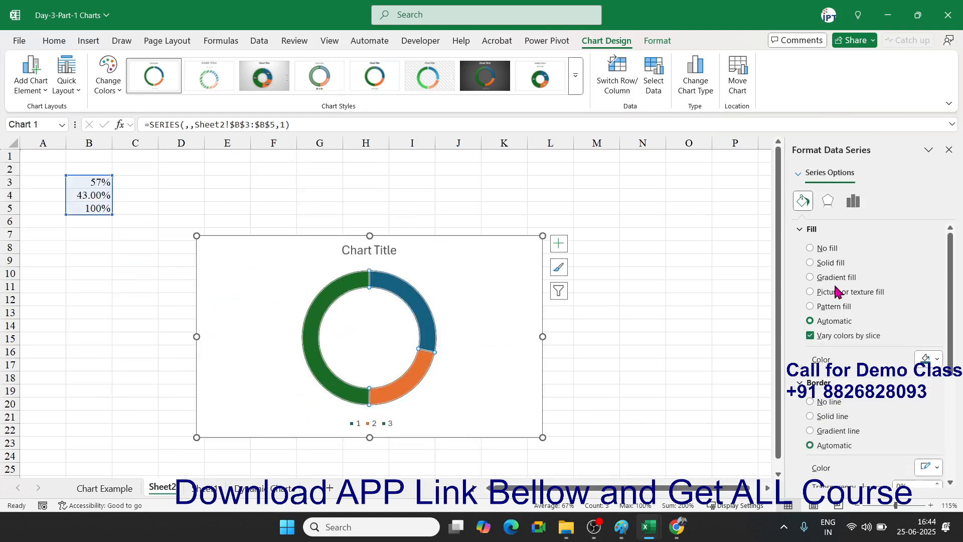
click(854, 207)
drag(876, 309, 849, 310)
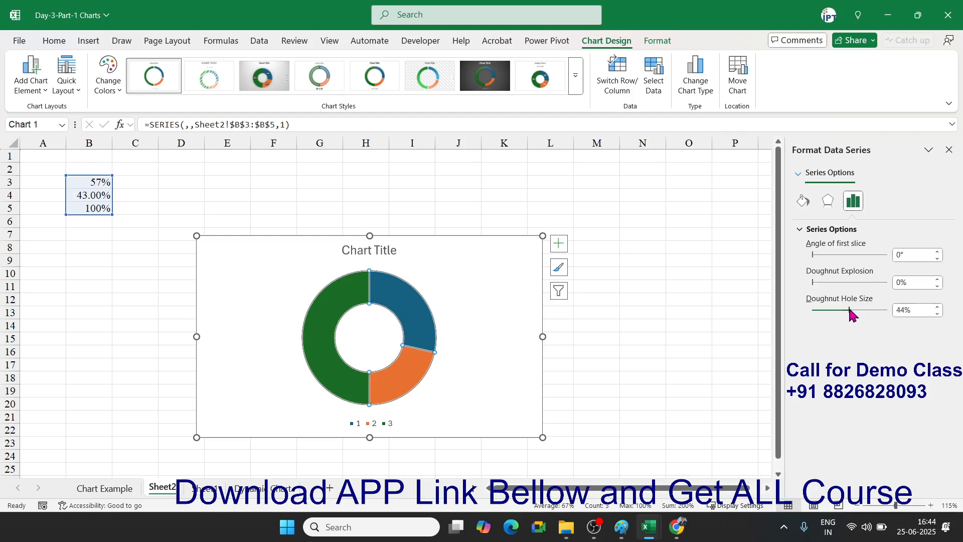
- Set the doughnut's first slice angle to 270°
click(393, 338)
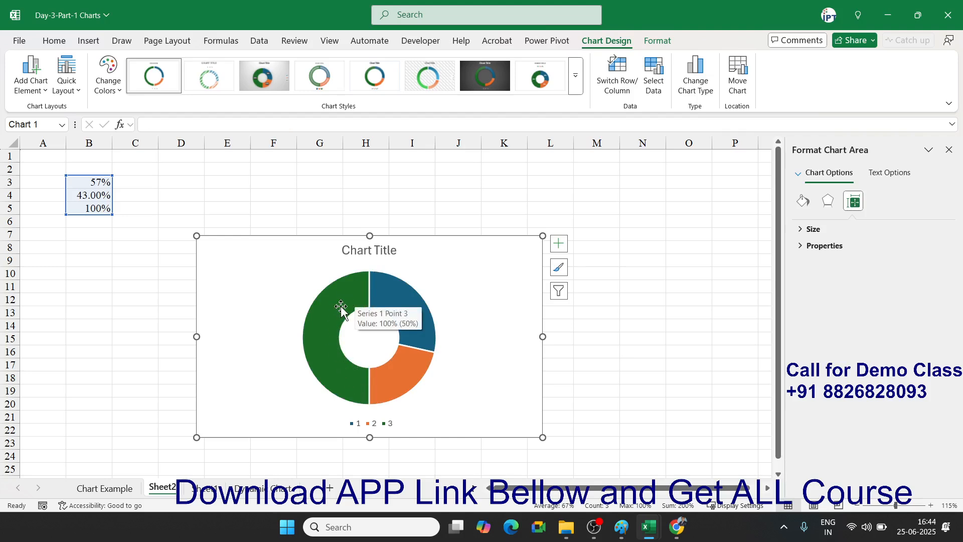
click(407, 308)
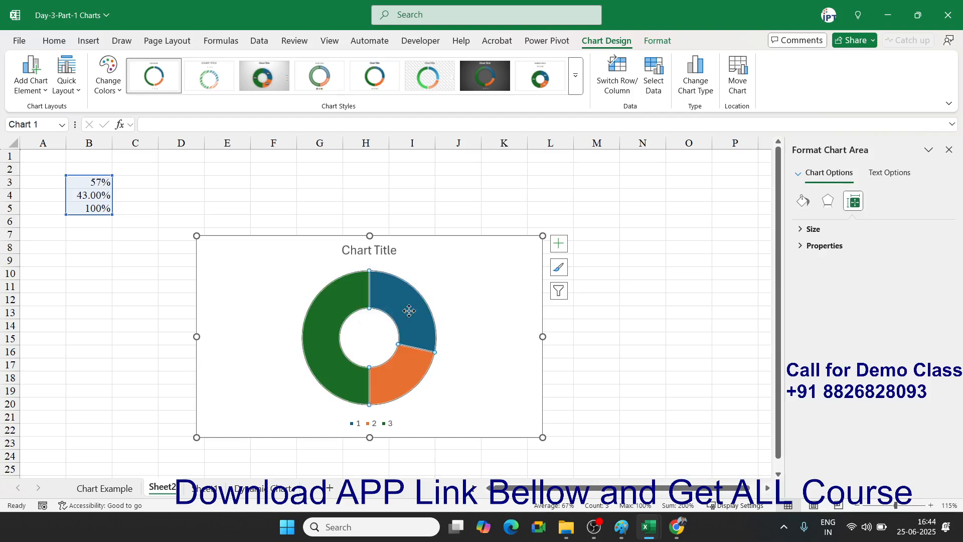
click(908, 256)
text(270)
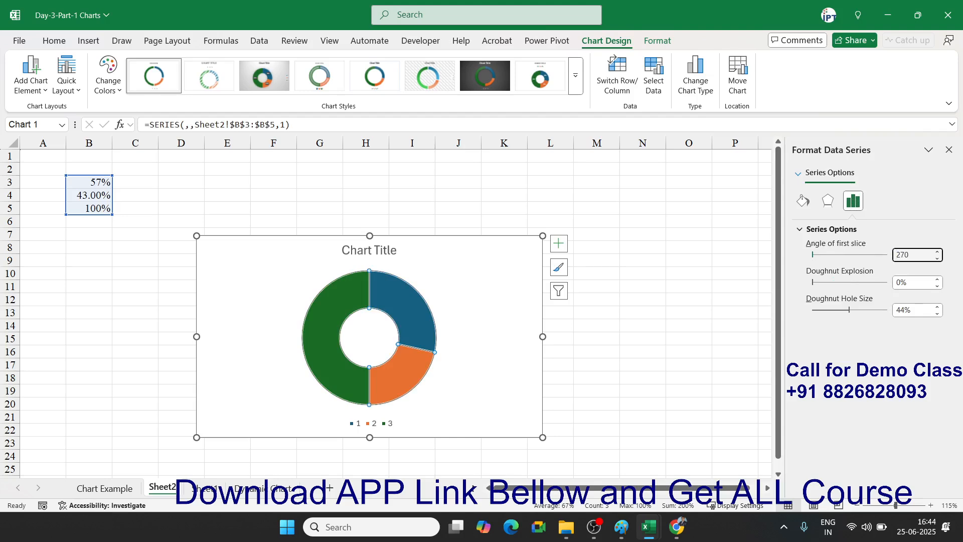
key(Return)
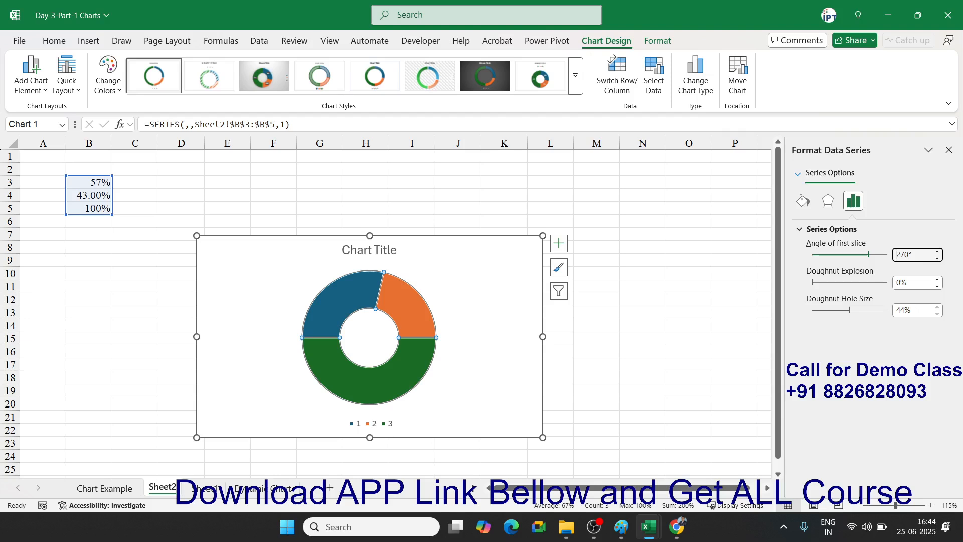
- Set the green 100% slice to No fill
click(404, 364)
click(404, 365)
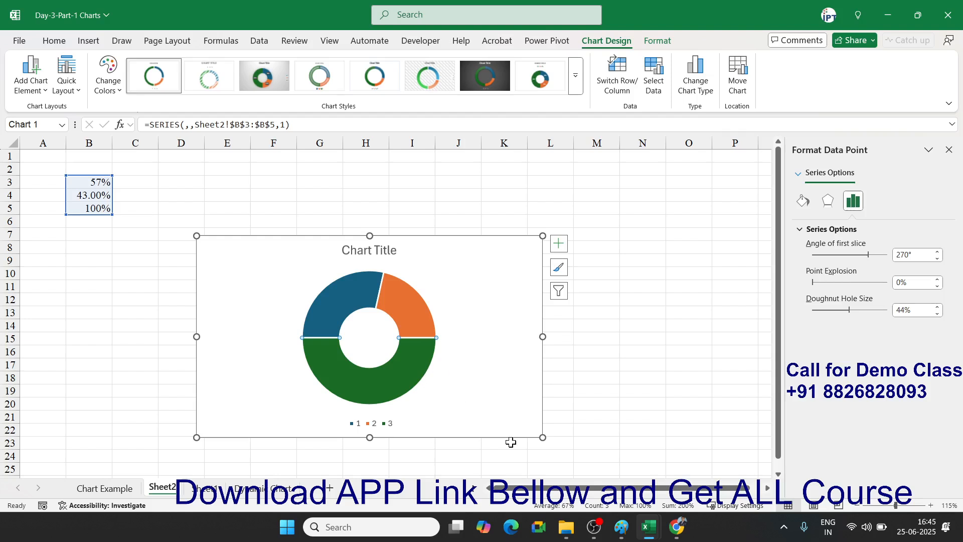
click(803, 201)
click(812, 247)
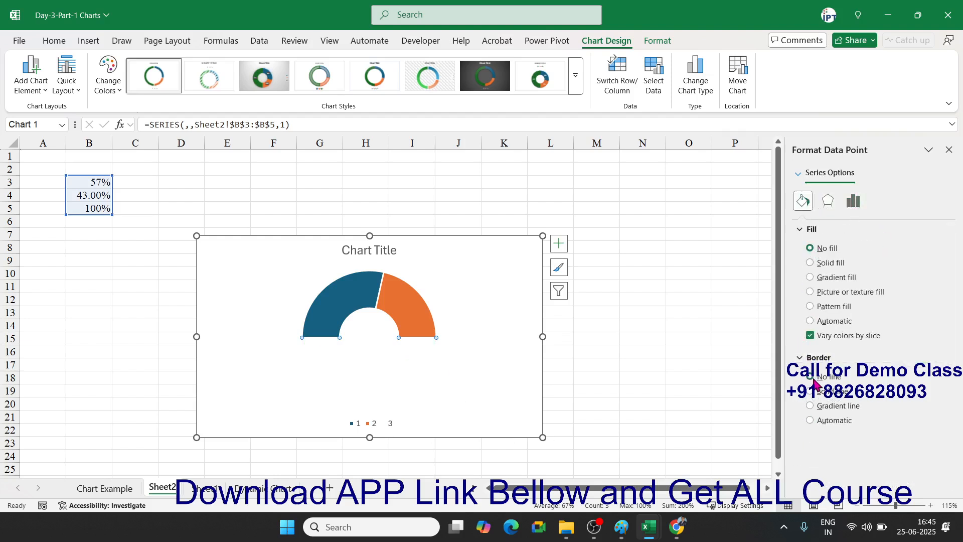
- Remove the chart title and legend from the gauge
click(558, 244)
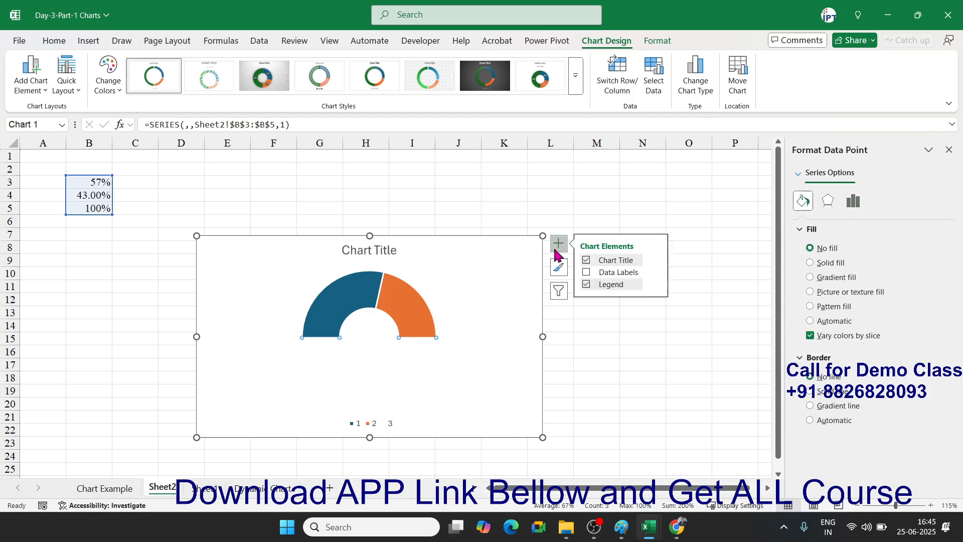
click(586, 260)
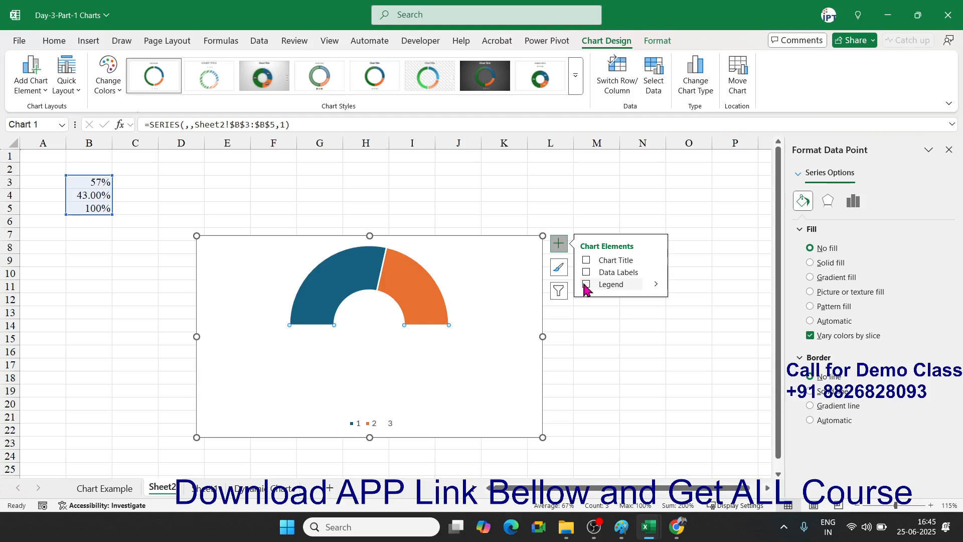
click(586, 285)
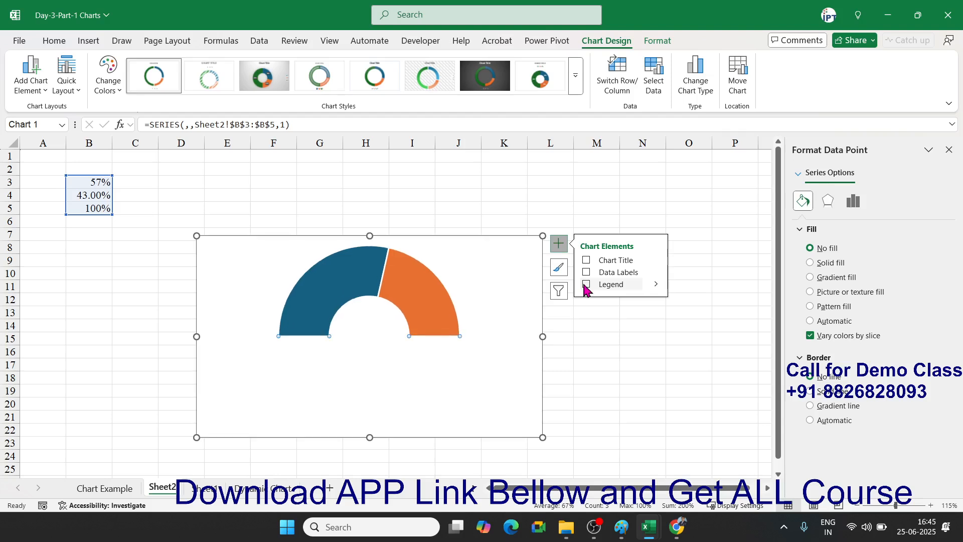
click(425, 291)
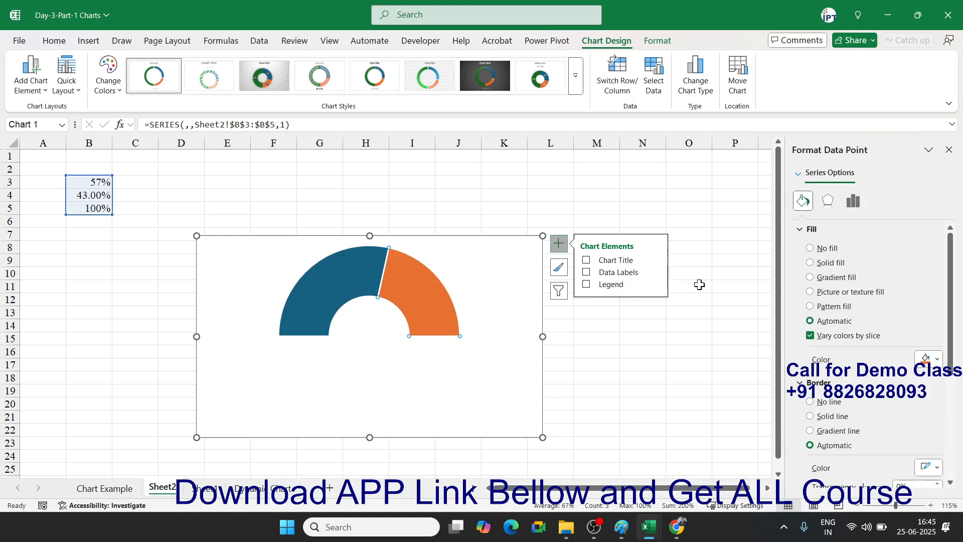
- Give the orange slice a light grey solid fill with no border
click(832, 265)
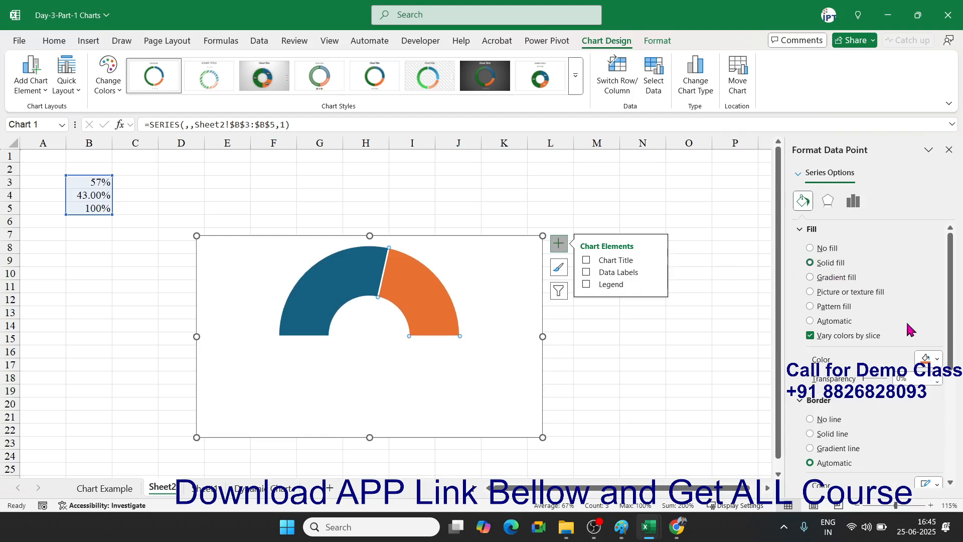
click(936, 358)
click(799, 237)
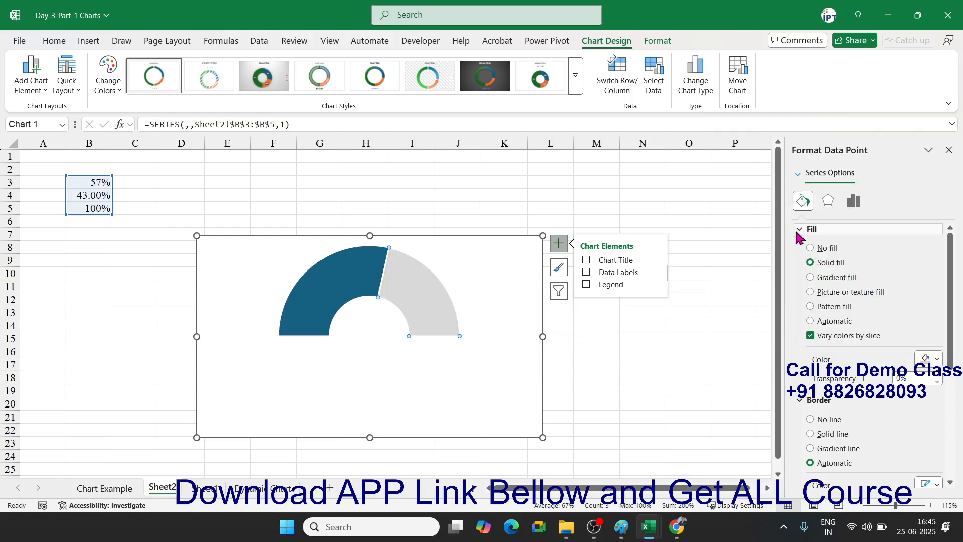
click(354, 271)
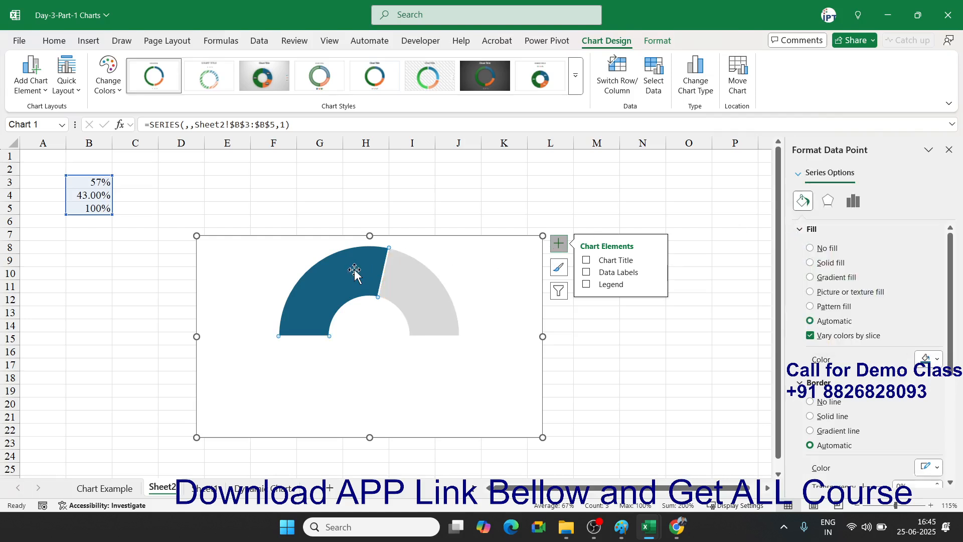
click(403, 296)
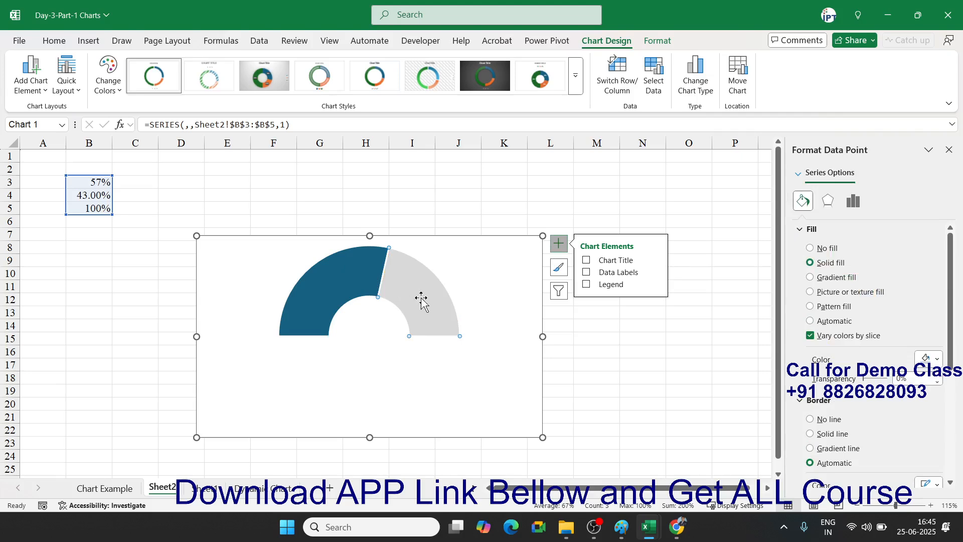
click(810, 420)
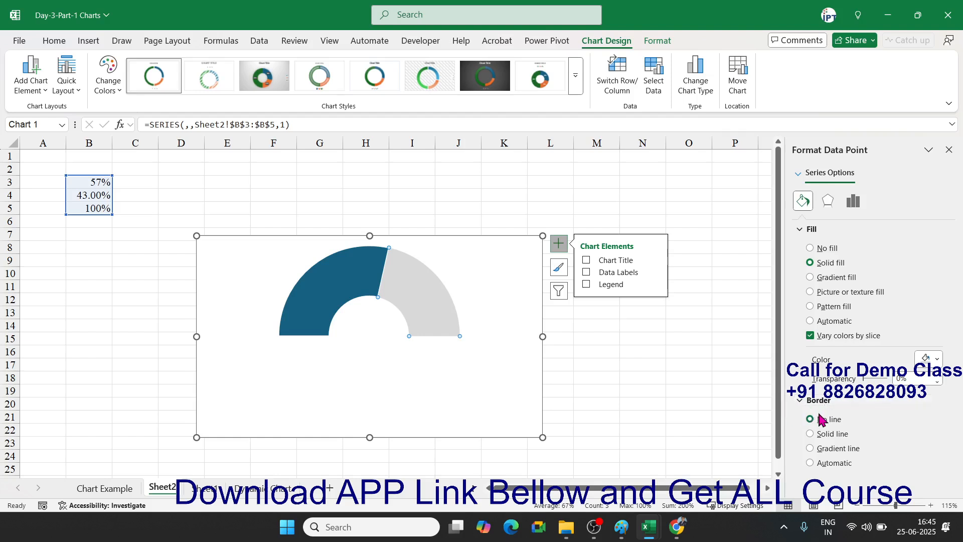
- Give the 57% slice a light green fill and a 15 pt solid border
click(340, 300)
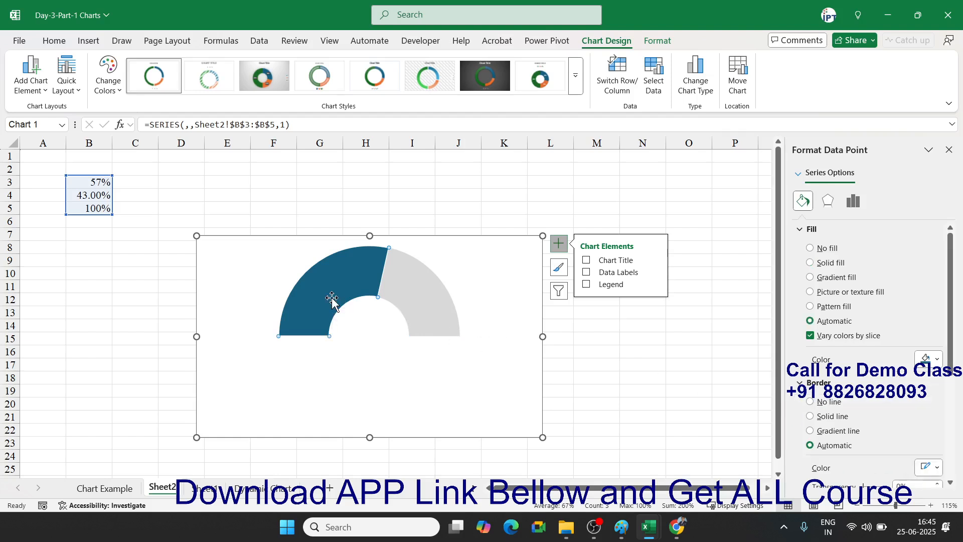
click(830, 264)
click(929, 360)
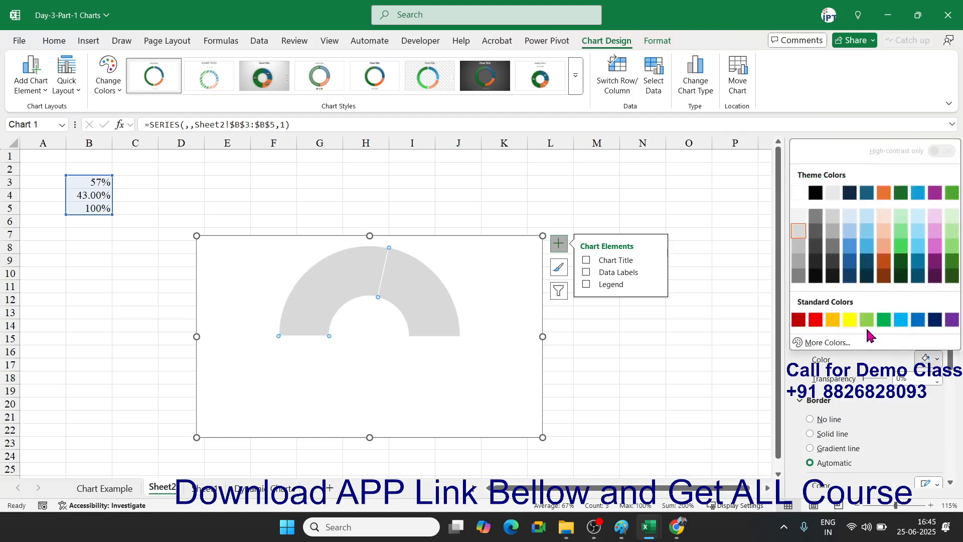
click(867, 320)
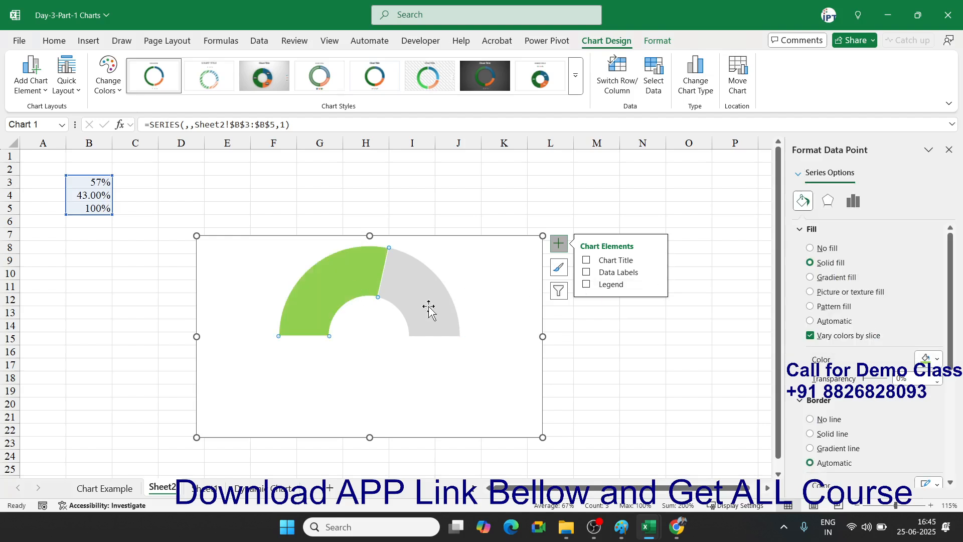
click(821, 421)
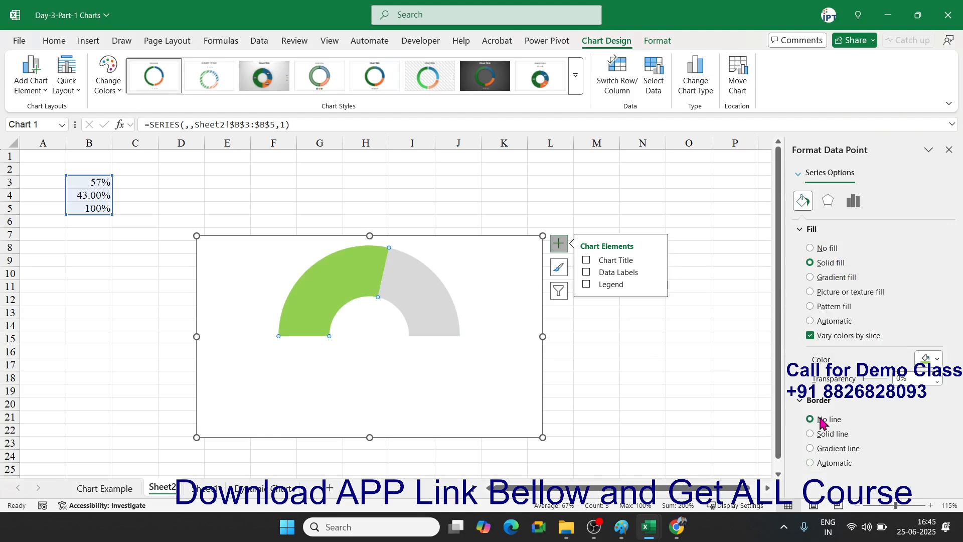
click(826, 433)
scroll(853, 409, down, 3)
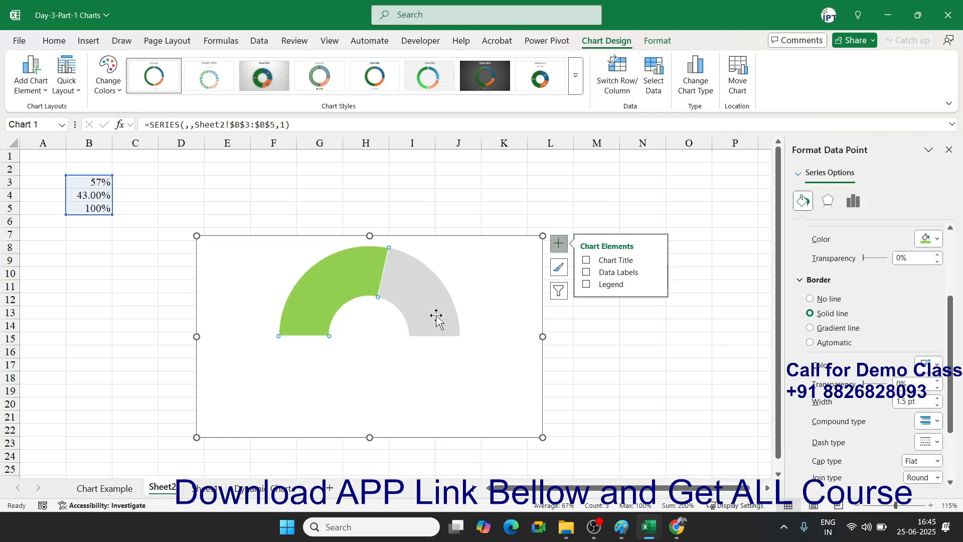
click(926, 366)
click(881, 326)
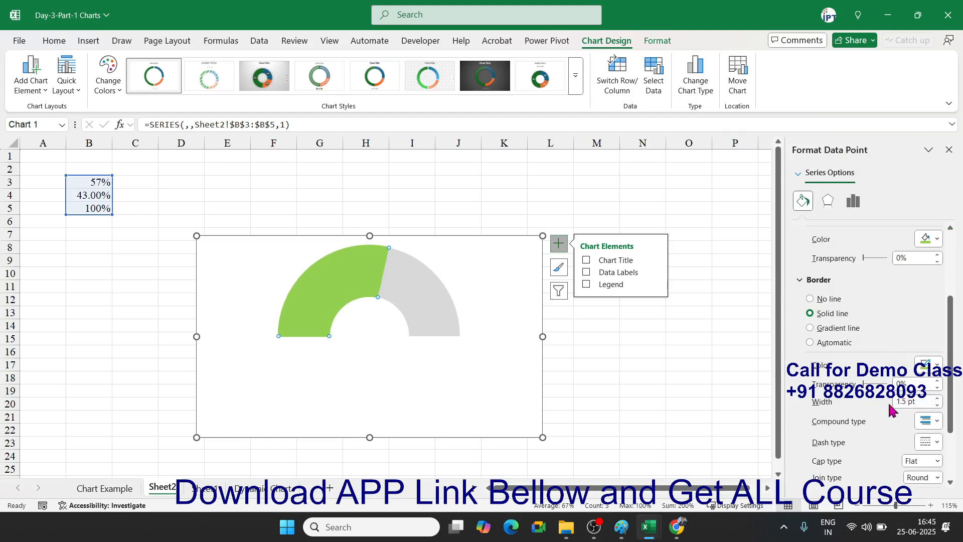
click(910, 403)
drag(927, 401, 837, 400)
text(15)
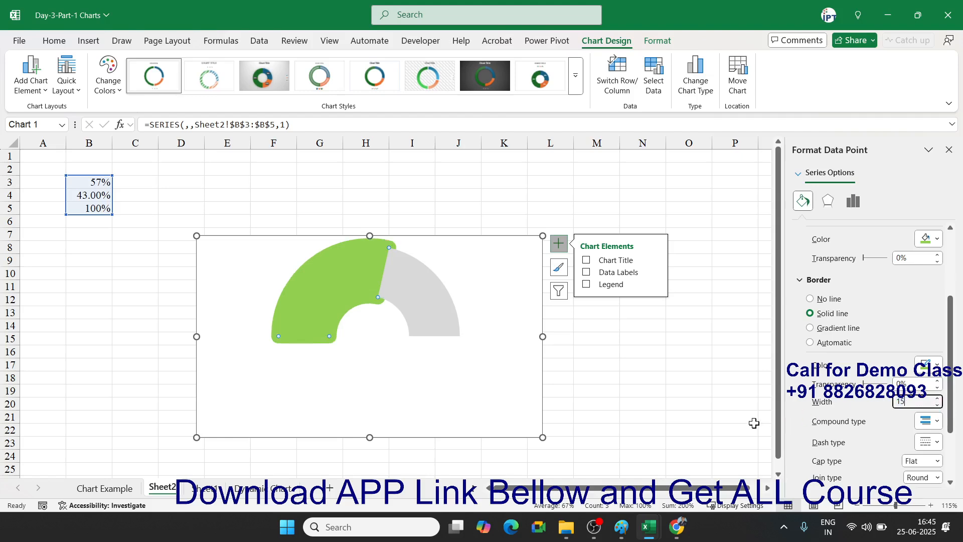
click(597, 402)
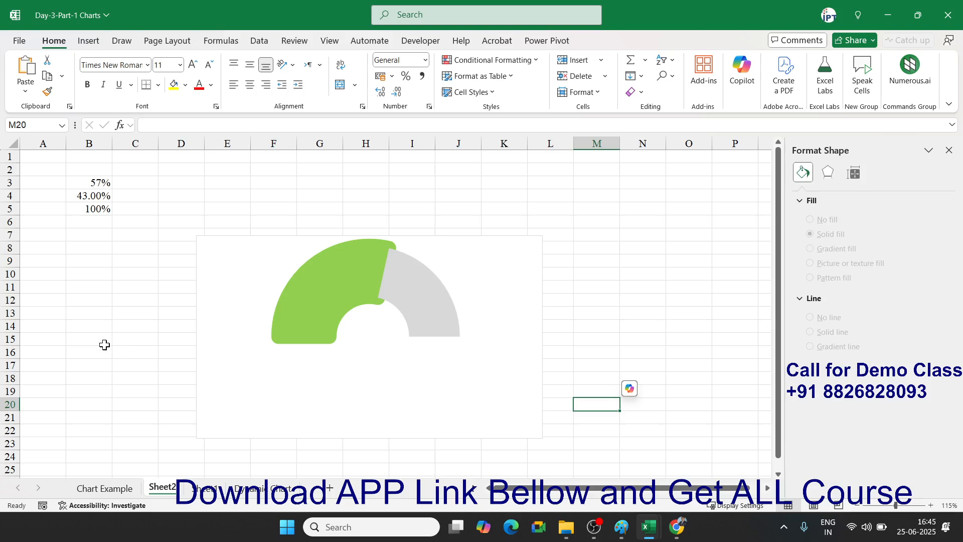
- Add a data label to the green 57% slice
click(324, 324)
click(328, 310)
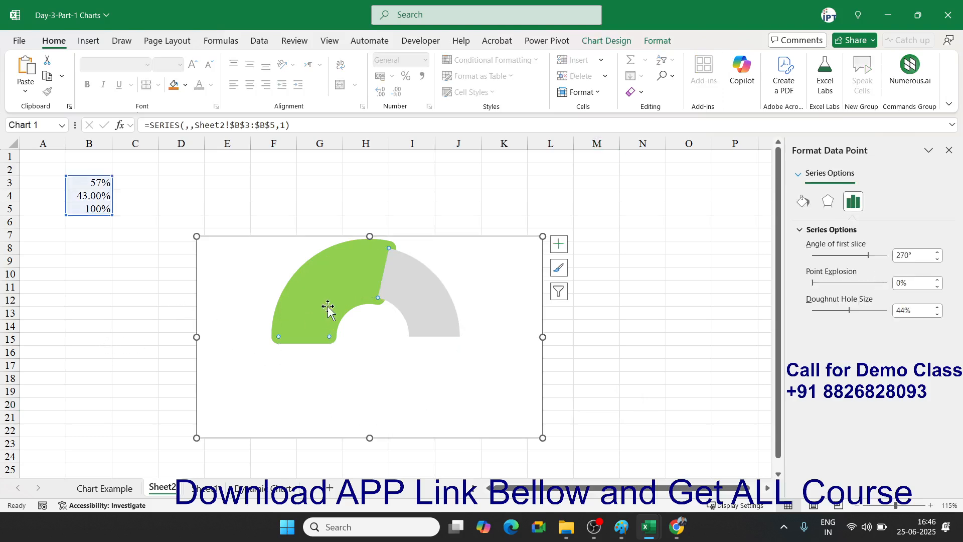
right_click(327, 310)
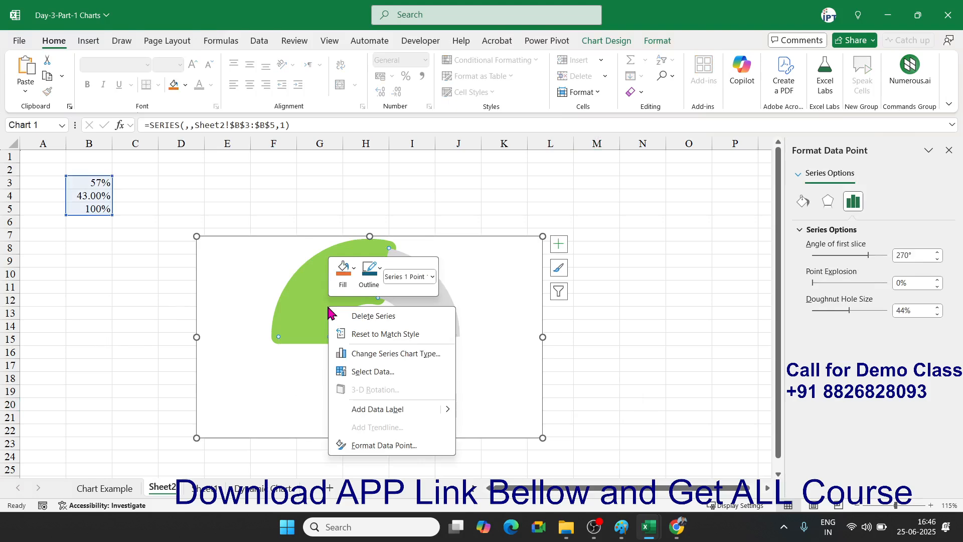
click(389, 409)
- Move the 57% label below the inner arc and enlarge it to 14 pt
click(334, 293)
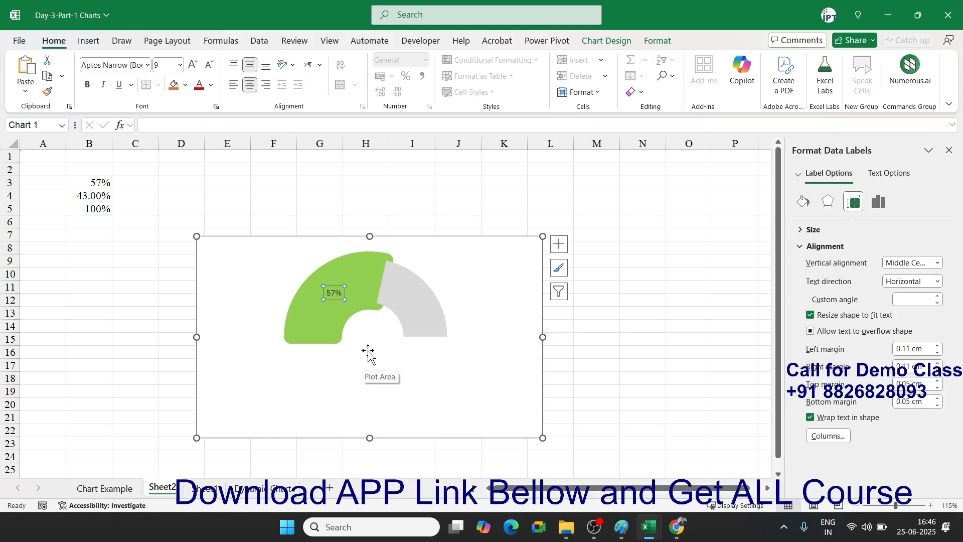
drag(331, 299, 370, 346)
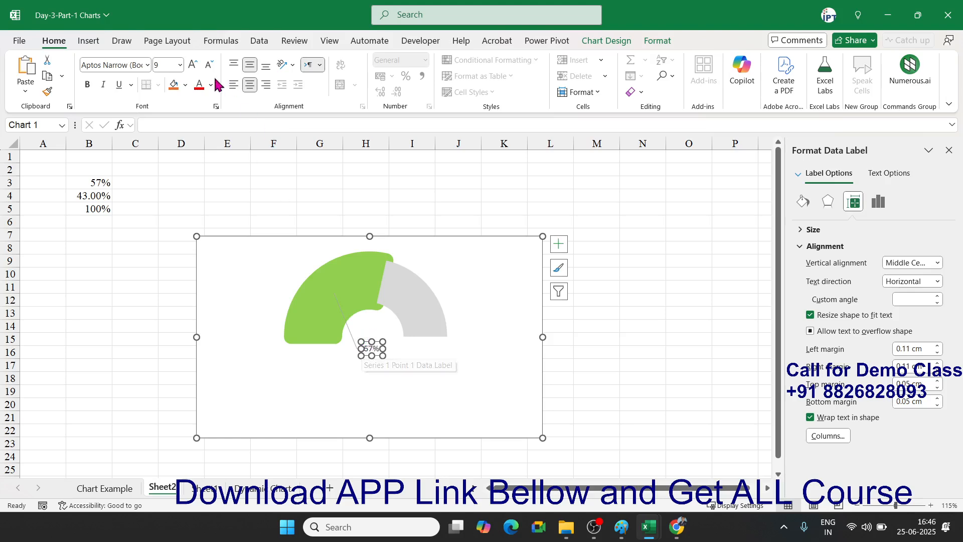
click(193, 65)
click(194, 65)
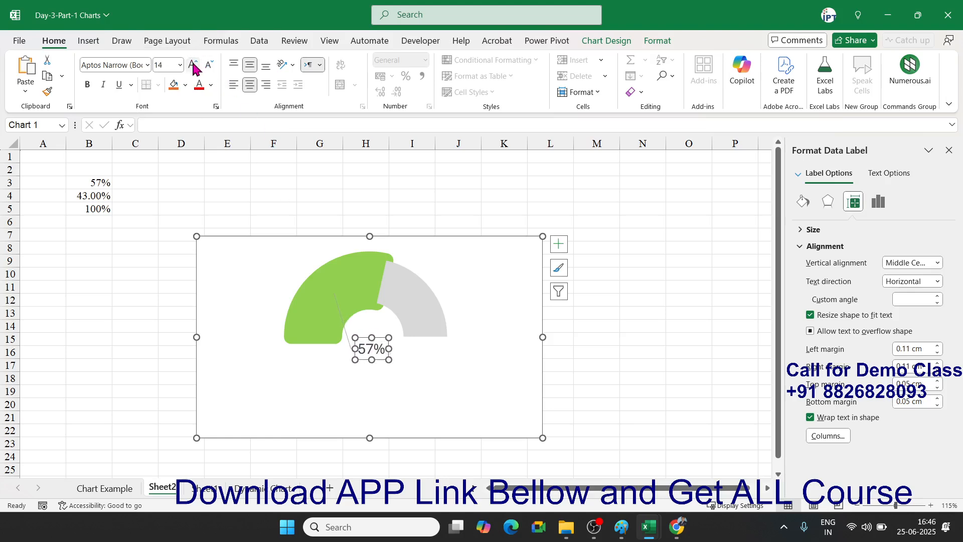
click(126, 303)
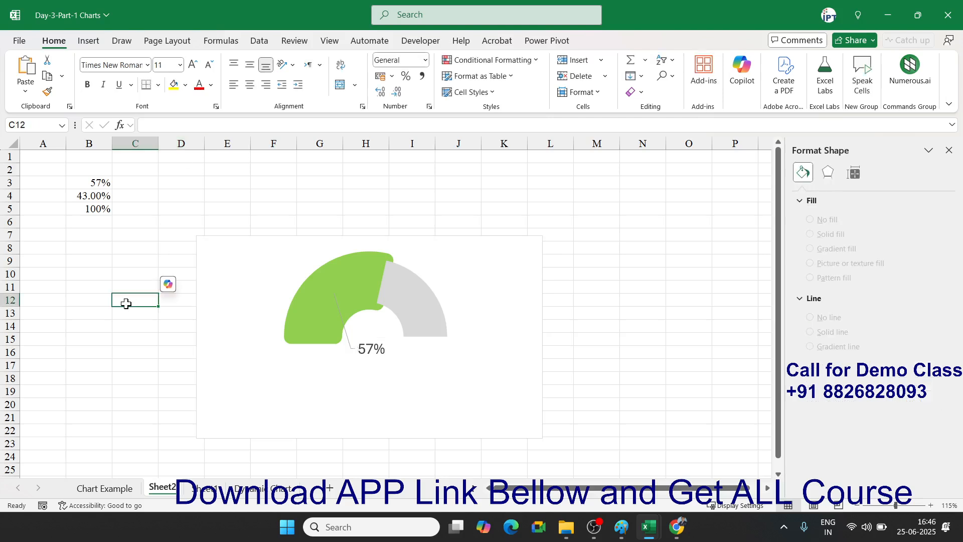
- Test the gauge by entering 20%, 25%, 37% and finally 50% in B3
click(78, 168)
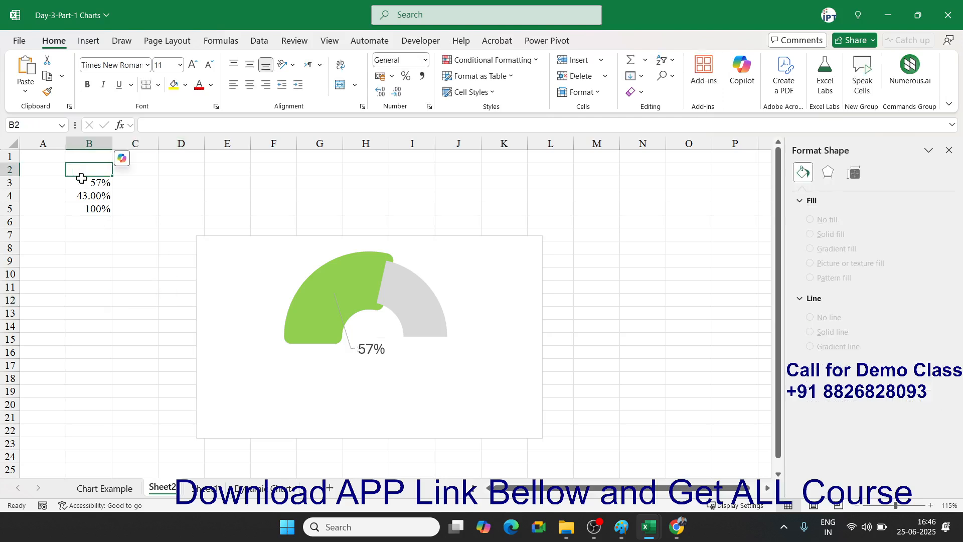
click(82, 181)
text(20)
key(Return)
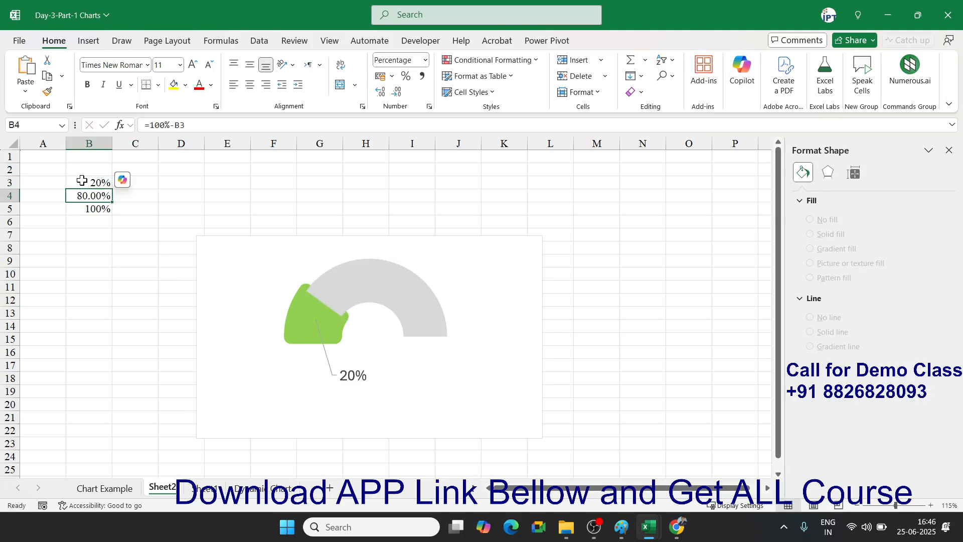
click(82, 180)
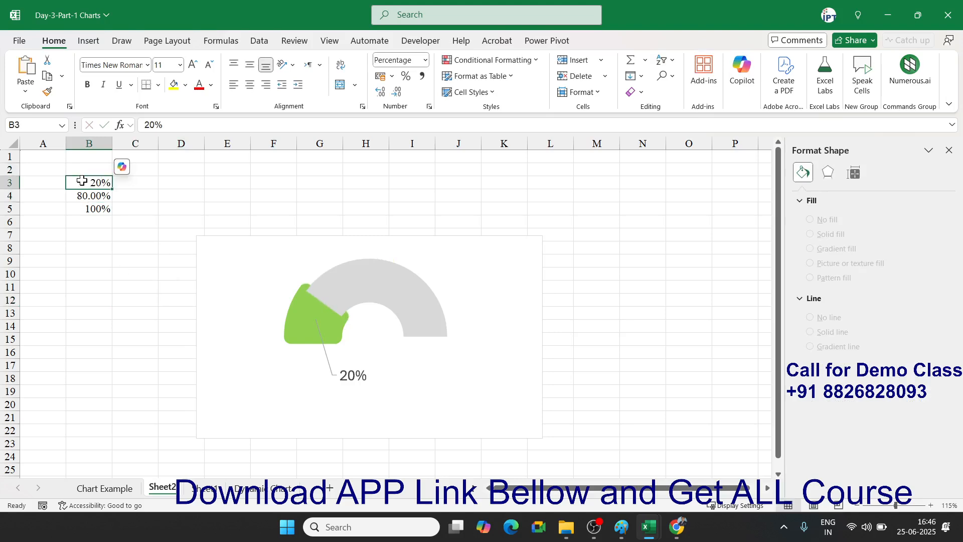
text(25)
key(Return)
click(82, 180)
text(37)
key(Return)
click(82, 180)
text(50)
key(Return)
click(82, 180)
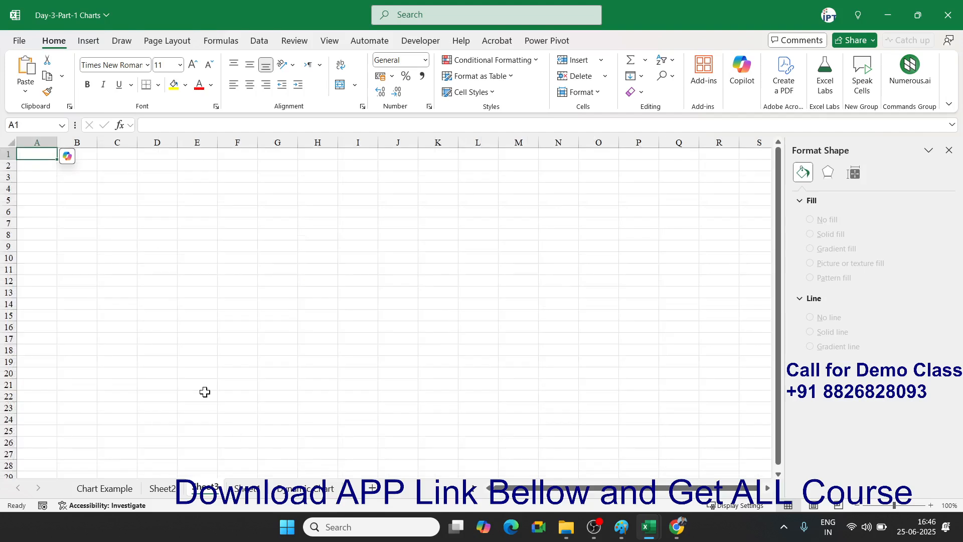
- Enter 57% in C3 and 100% in C4, then select C3:C4
scroll(164, 309, up, 6)
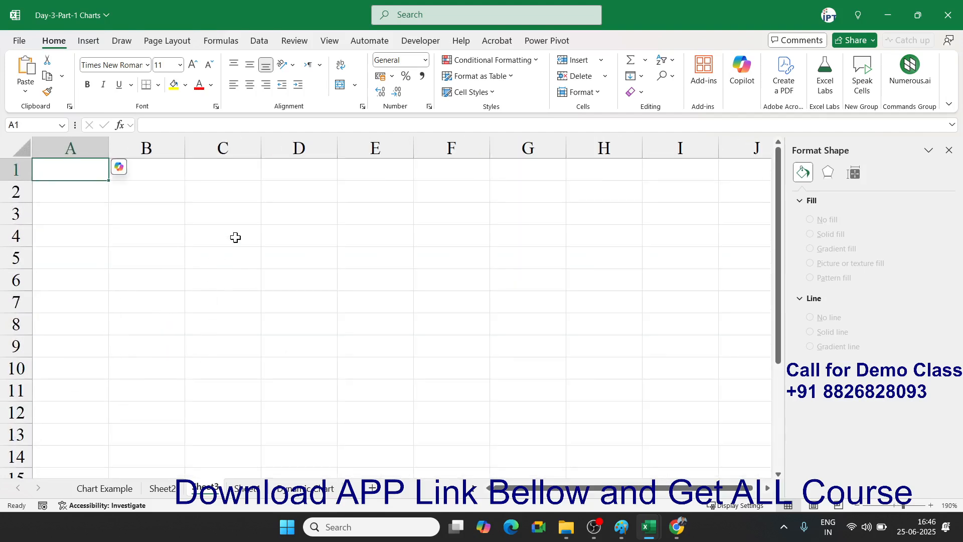
click(235, 217)
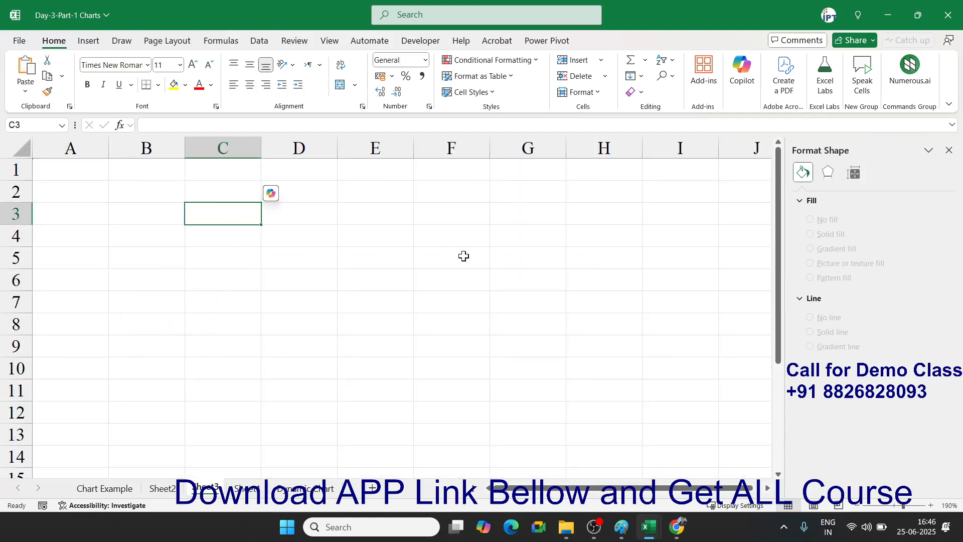
text(57)
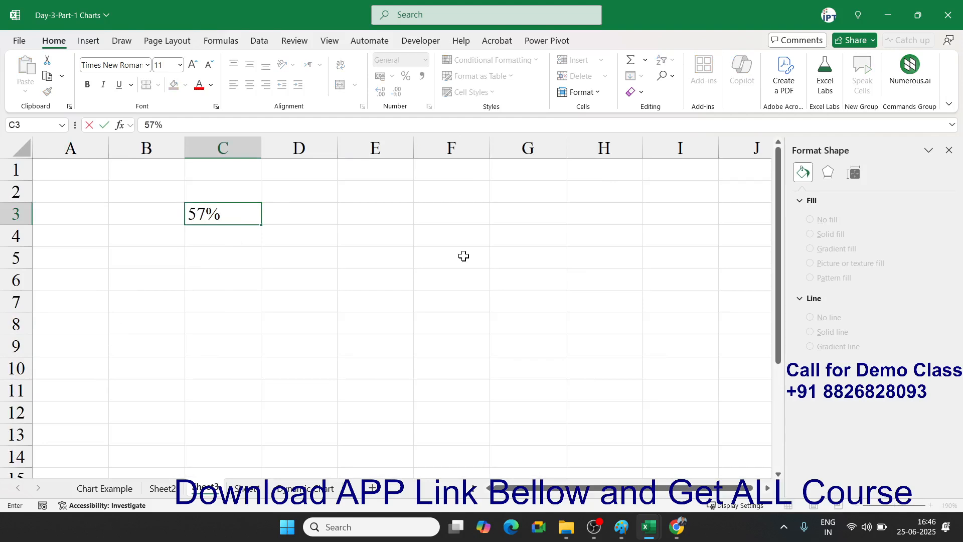
key(Return)
text(100%)
key(Return)
key(Up)
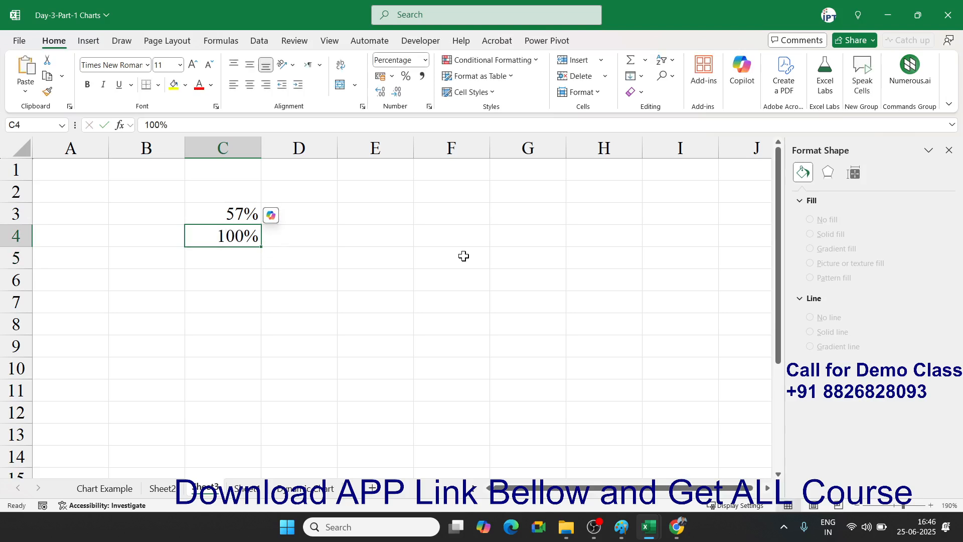
key(shift+Up)
- Insert a clustered column chart and switch row/column so both bars share one category
click(88, 41)
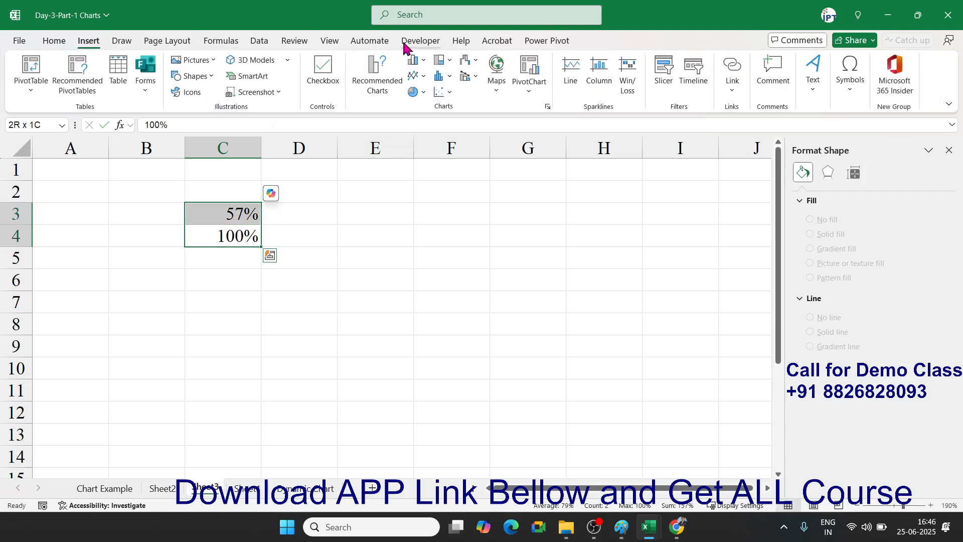
click(429, 65)
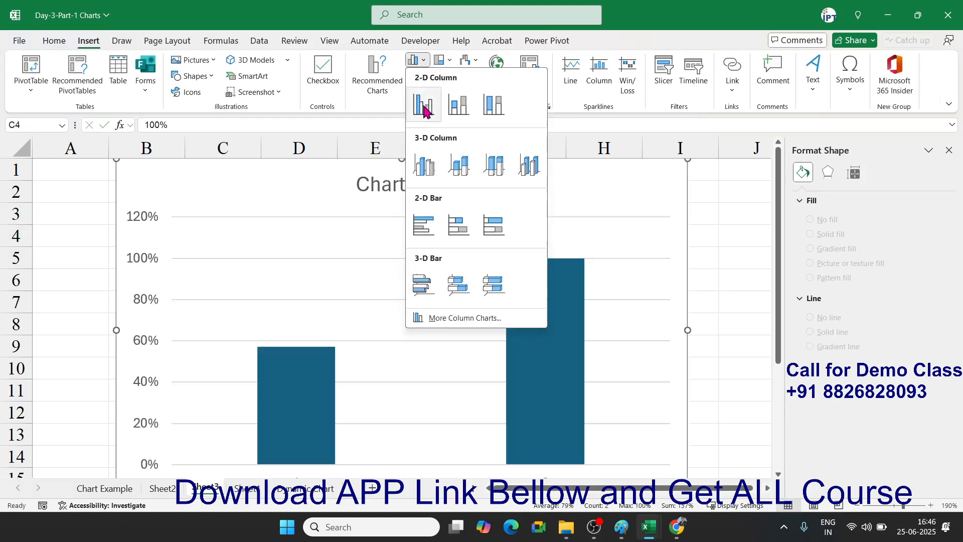
click(424, 102)
scroll(561, 235, down, 2)
scroll(563, 264, up, 1)
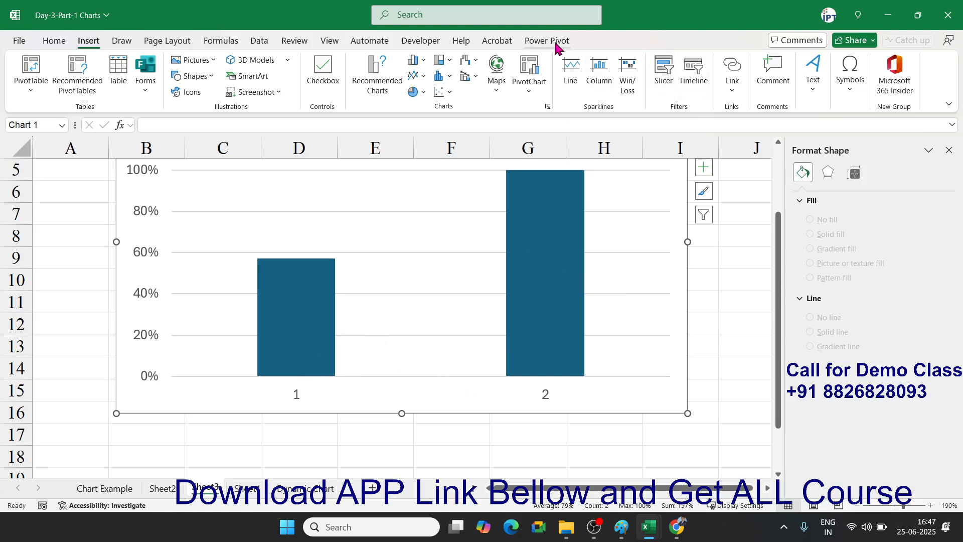
click(665, 195)
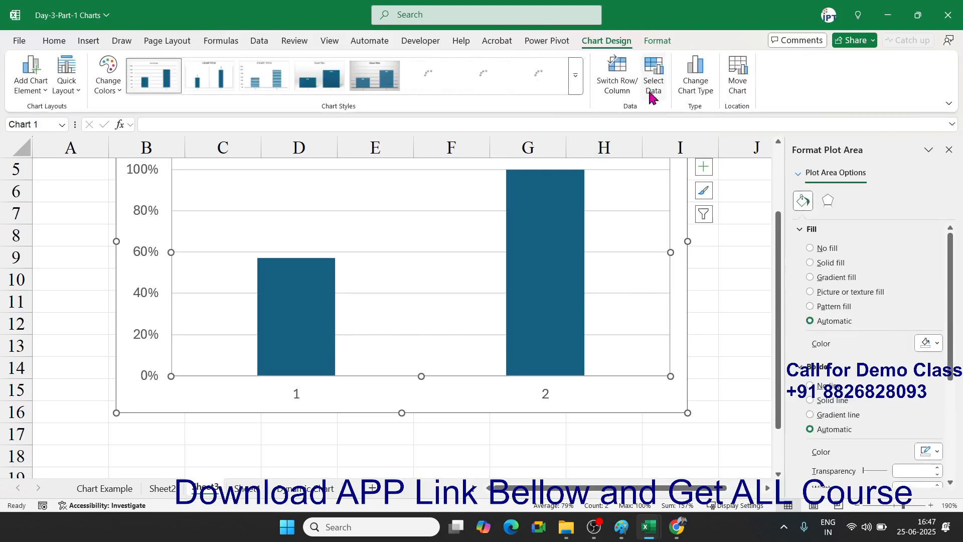
click(633, 79)
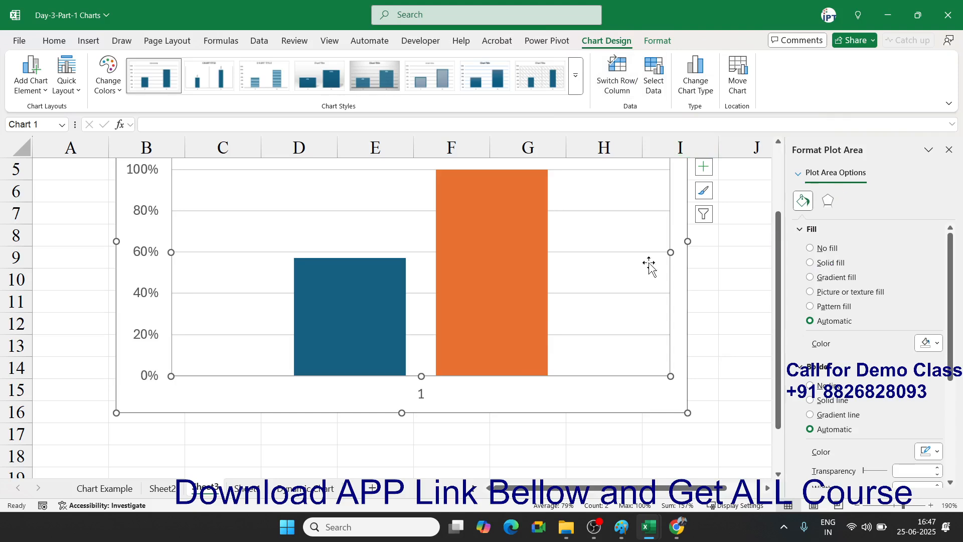
- Set the orange 100% series' Series Overlap to 100%
click(521, 273)
right_click(522, 272)
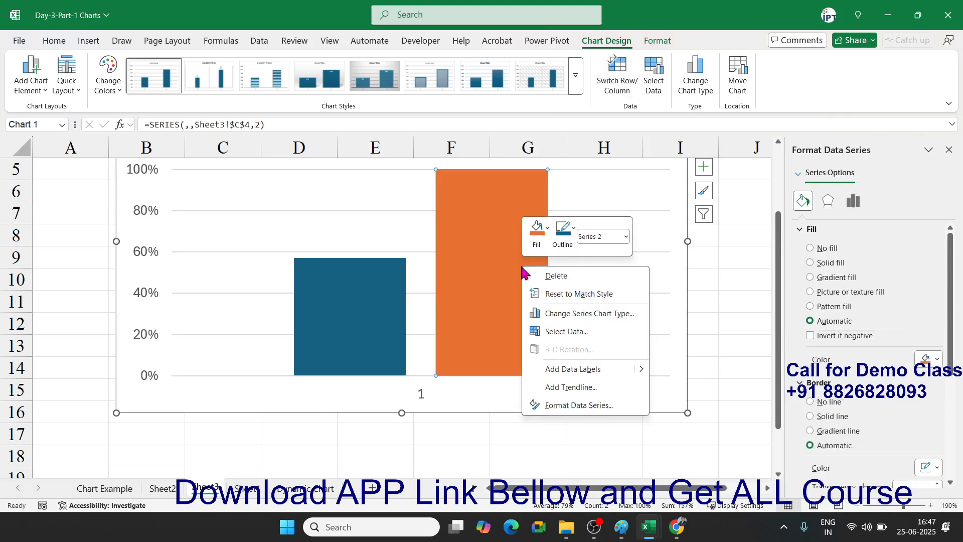
click(569, 409)
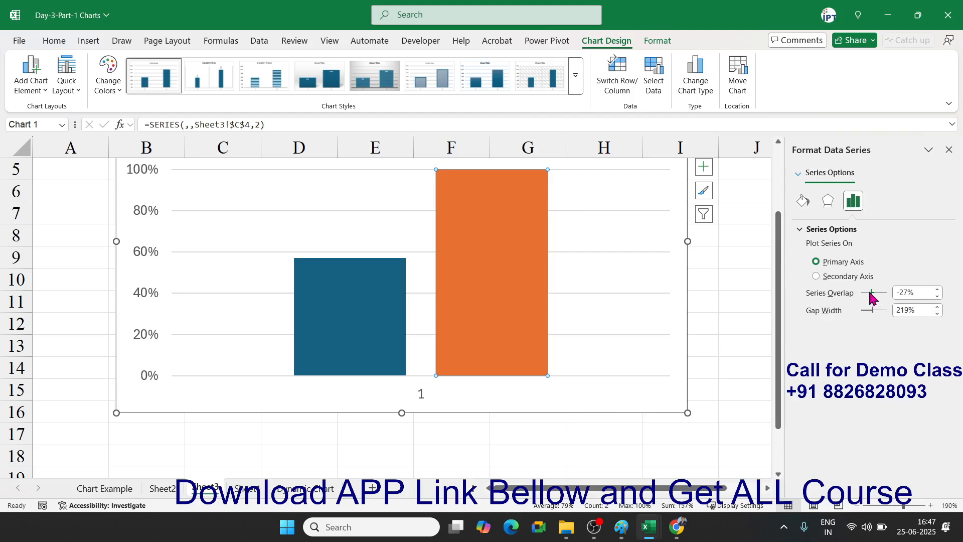
drag(871, 294, 889, 295)
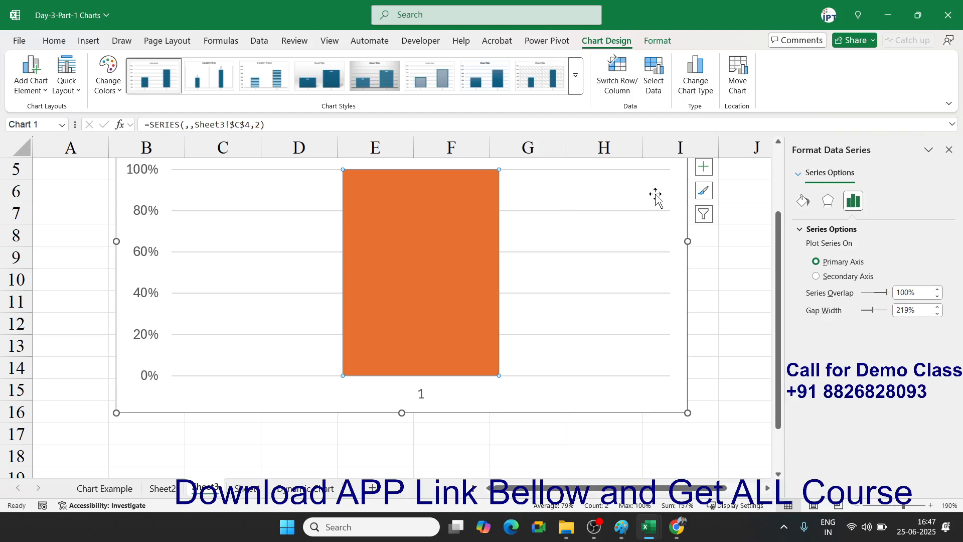
- Change the orange series' SERIES formula order to 1 so the blue bar shows in front
mouse_move(456, 290)
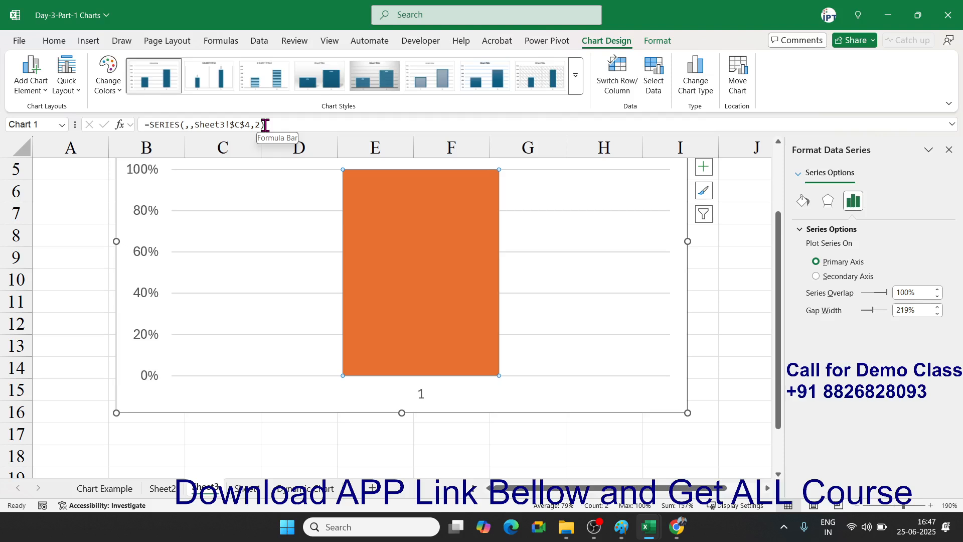
click(263, 126)
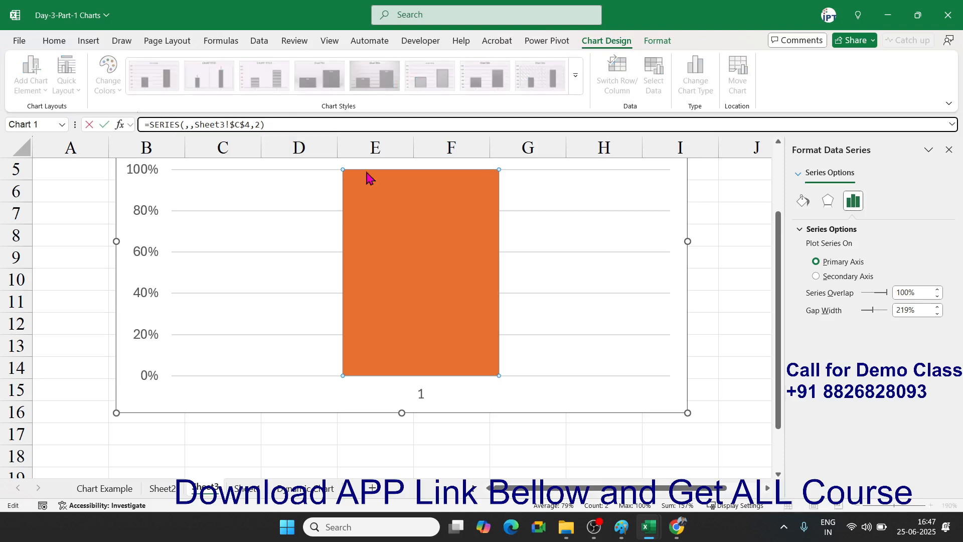
key(BackSpace)
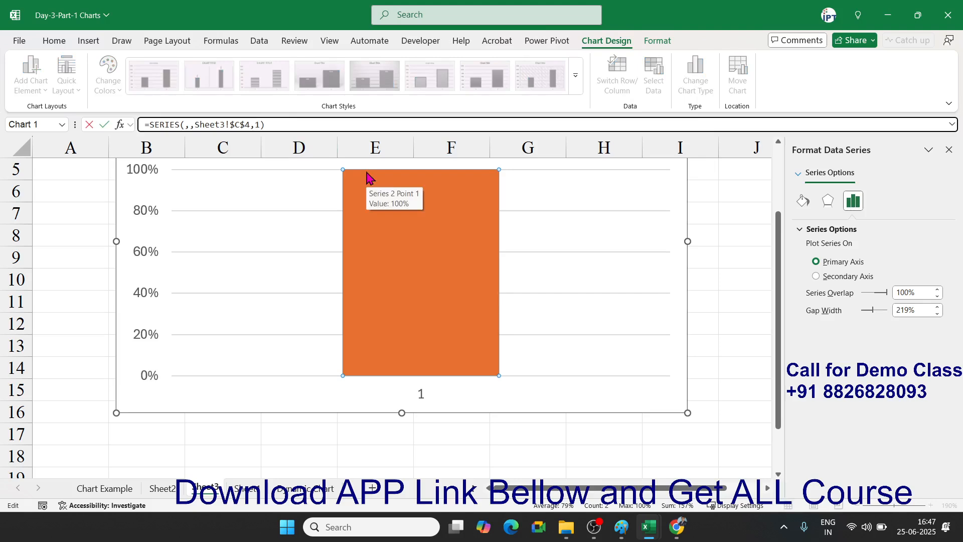
key(Return)
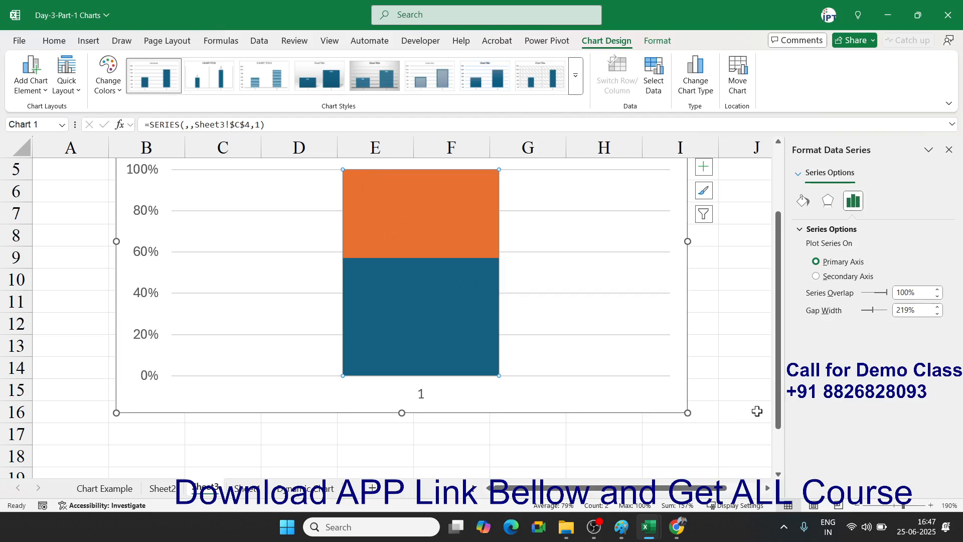
- Shrink the chart and move it to the left side of the sheet
mouse_move(689, 413)
mouse_down()
mouse_move(537, 400)
mouse_move(433, 407)
mouse_up()
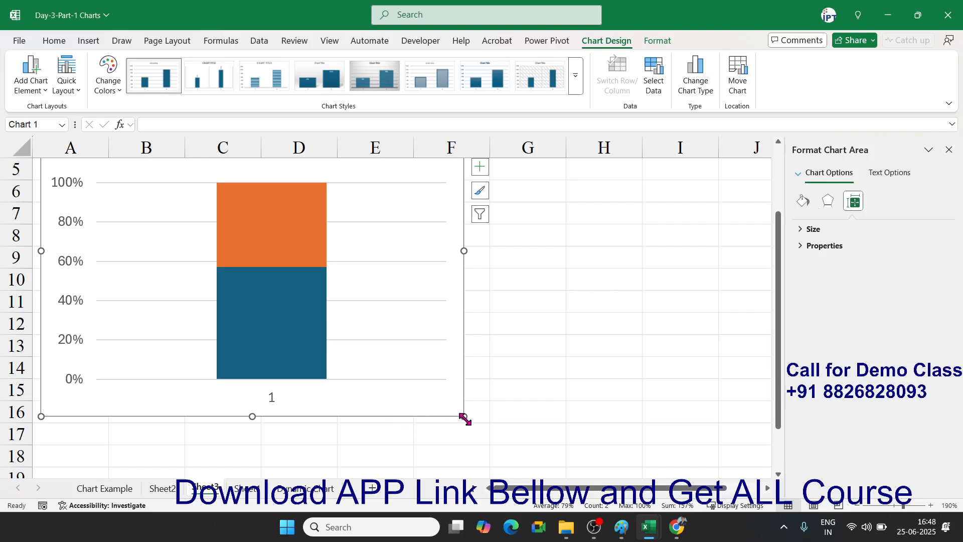
drag(465, 418, 358, 407)
click(503, 305)
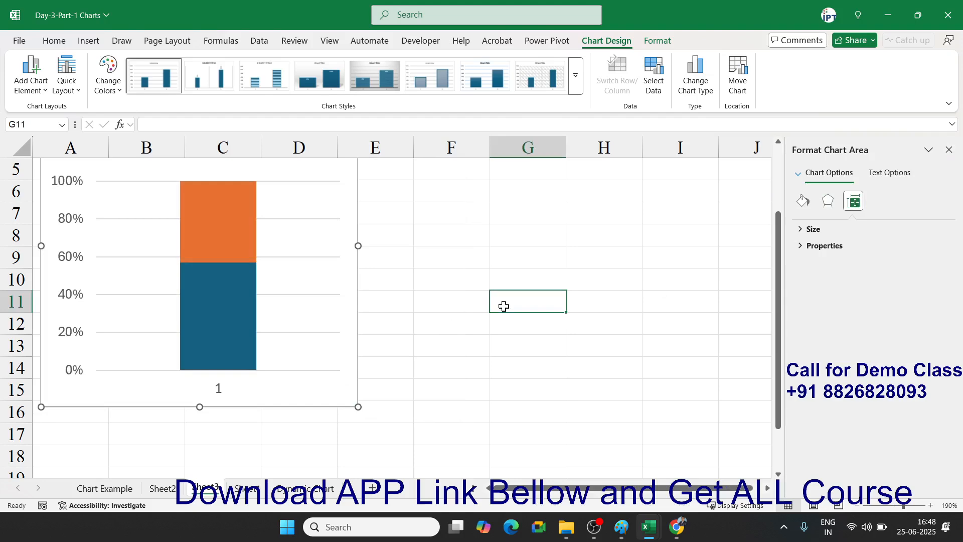
click(81, 46)
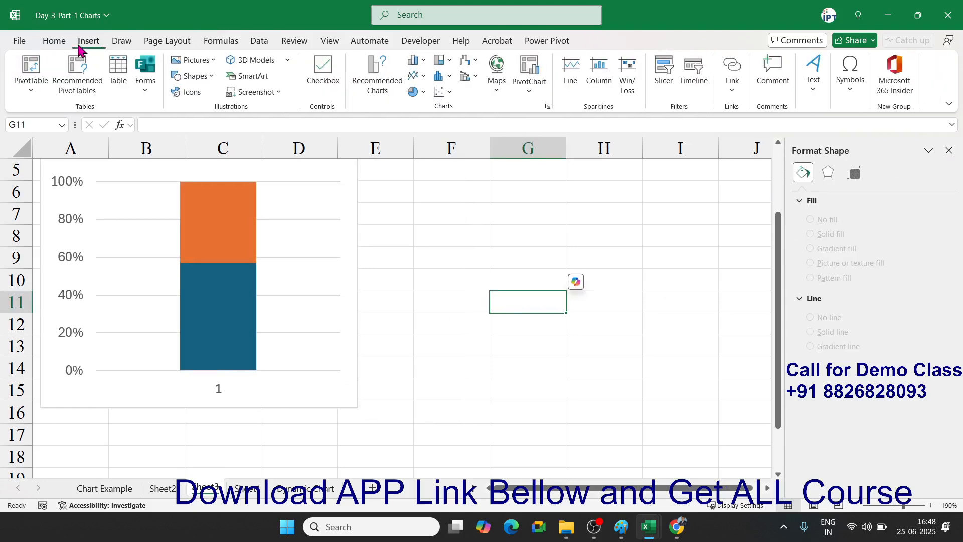
- Draw a Cylinder shape beside the chart over columns F to H
click(213, 83)
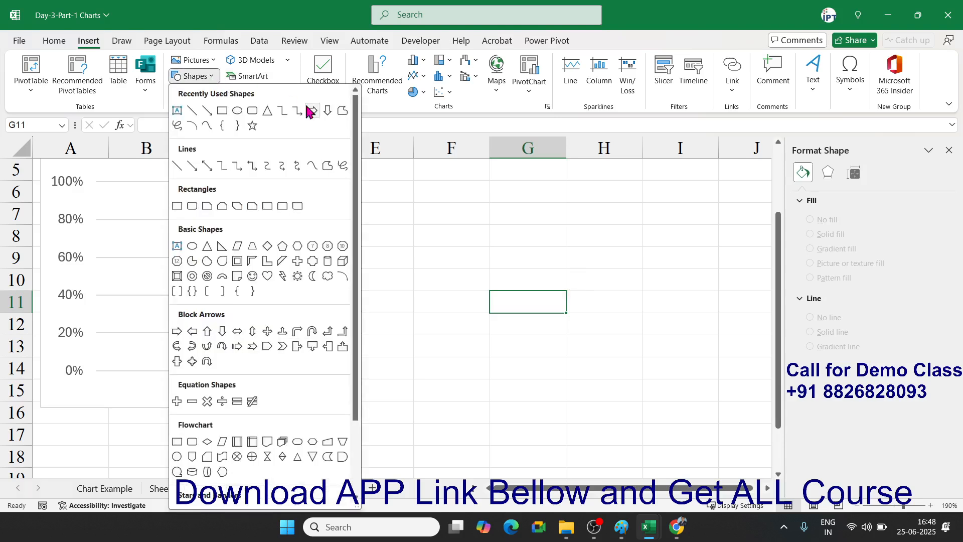
click(328, 261)
drag(476, 189, 605, 411)
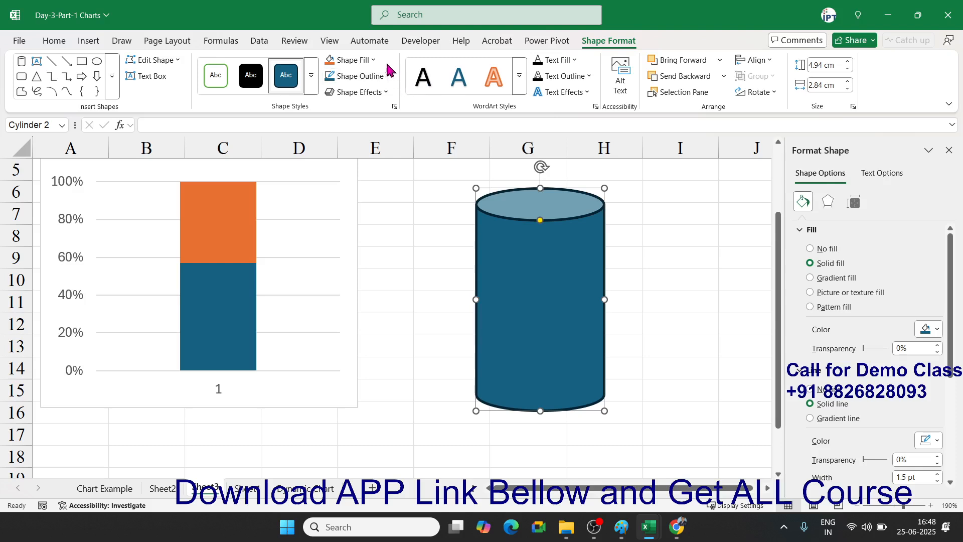
- Set the cylinder to No Fill with a red outline
click(374, 61)
click(375, 61)
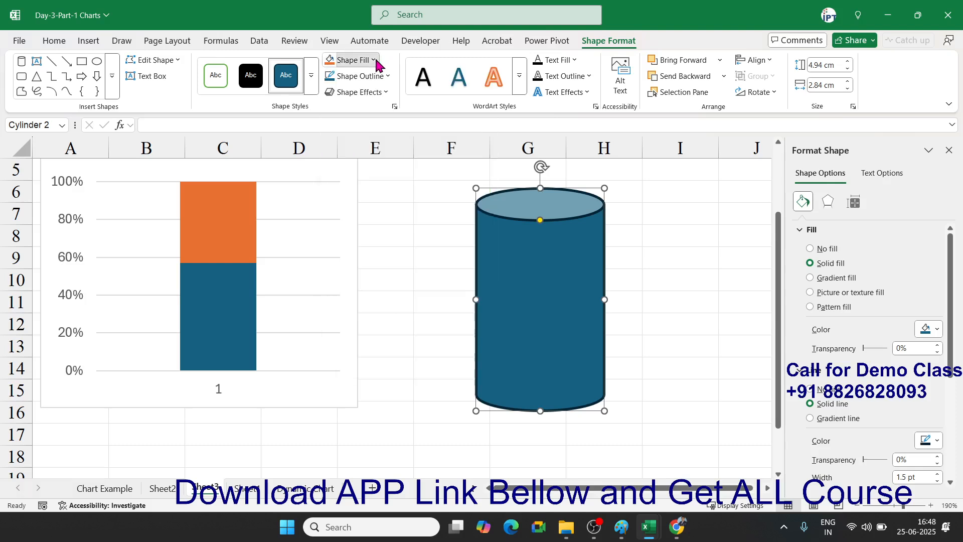
click(374, 61)
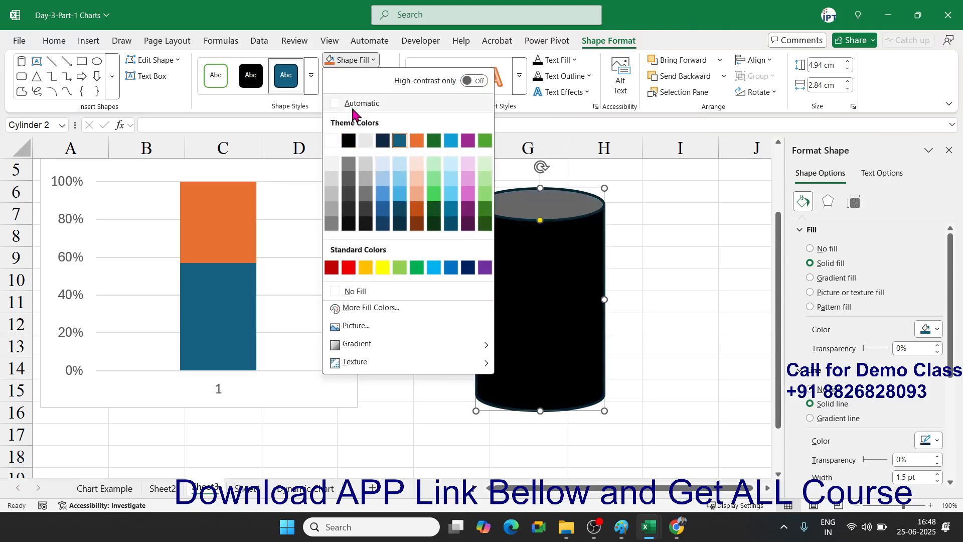
click(366, 293)
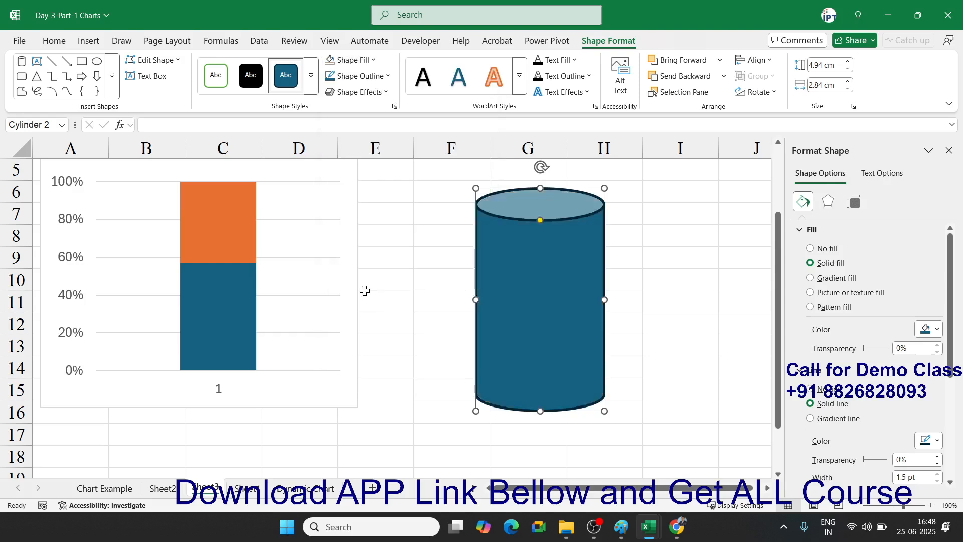
click(386, 76)
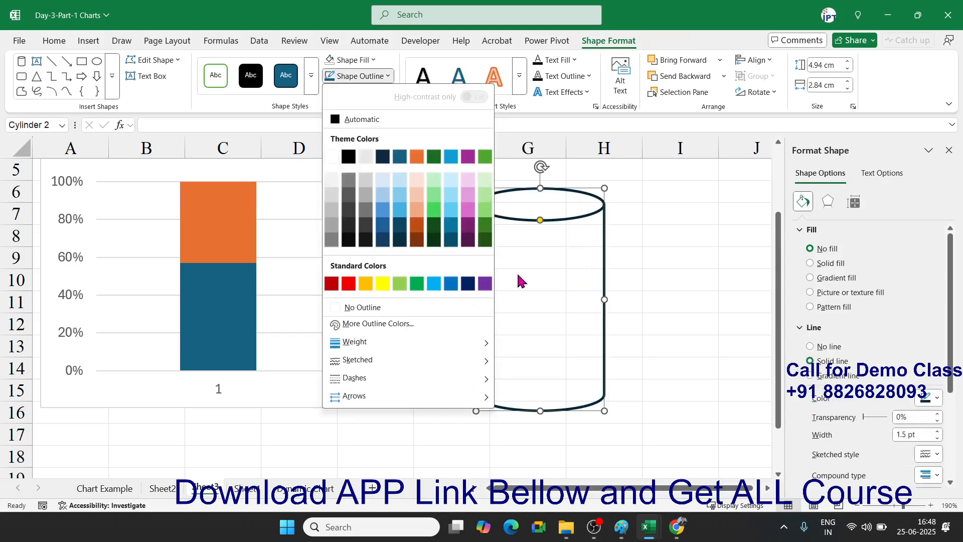
click(348, 284)
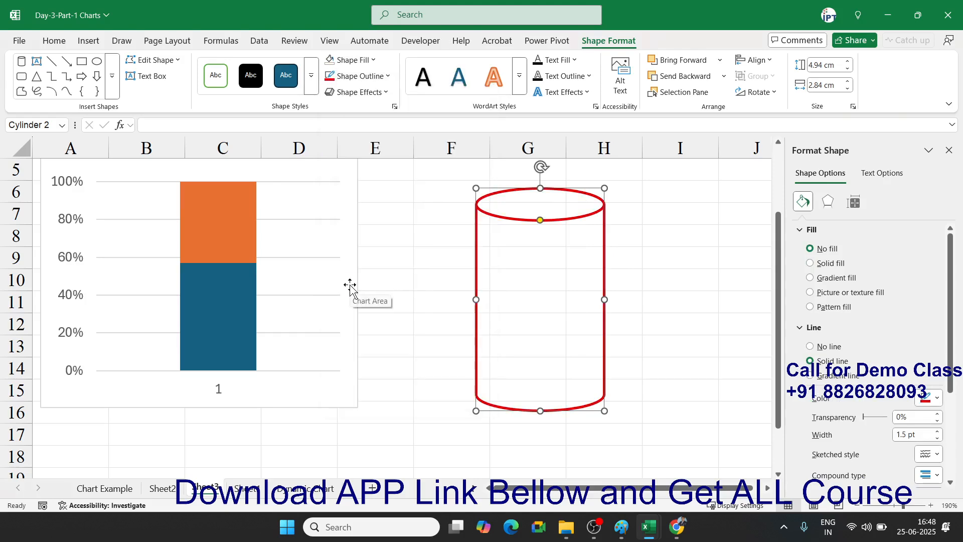
click(240, 224)
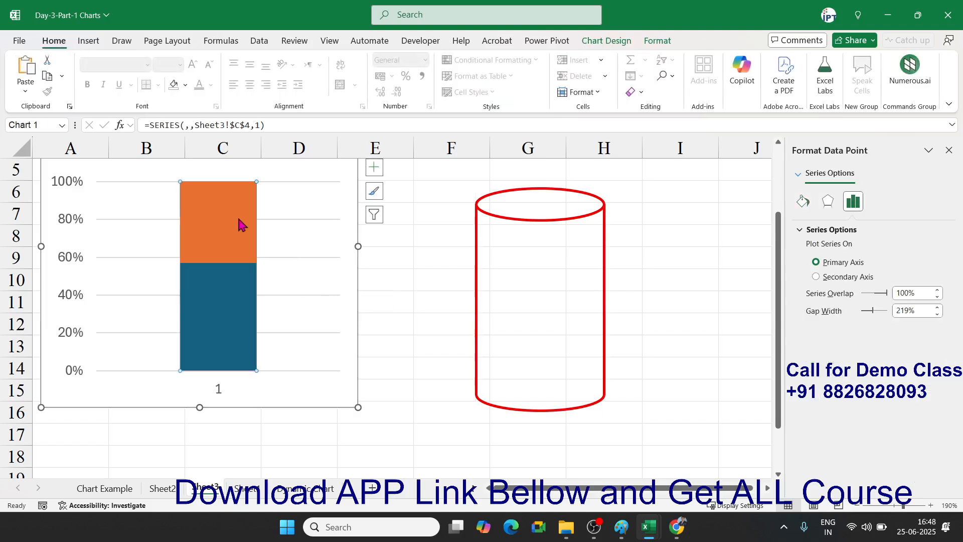
- Fill the orange 100% data point with the copied red cylinder picture from the clipboard
right_click(238, 225)
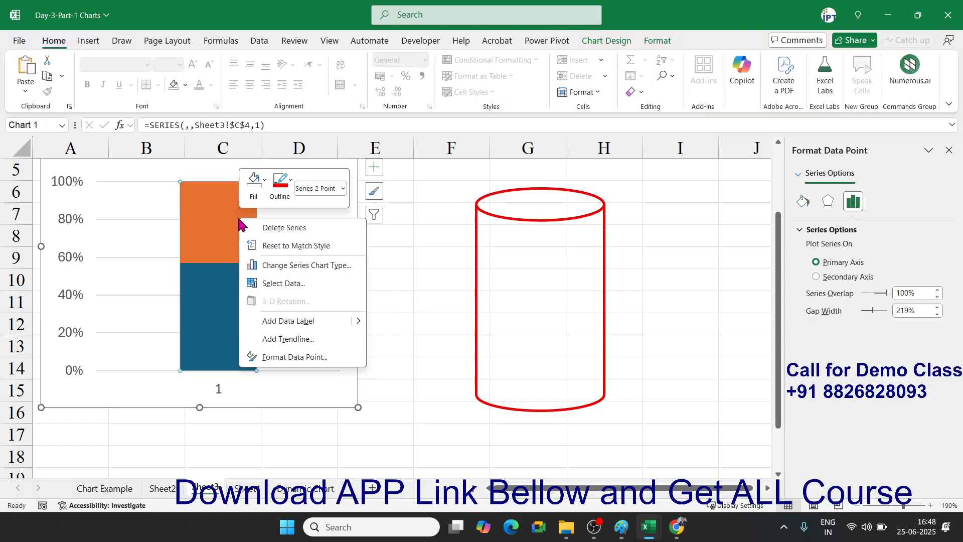
click(310, 358)
click(807, 206)
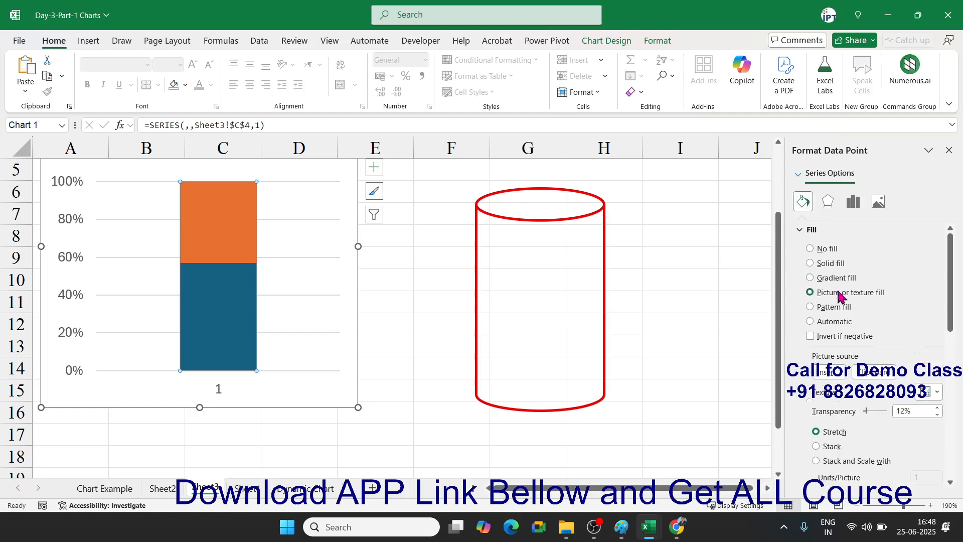
click(882, 373)
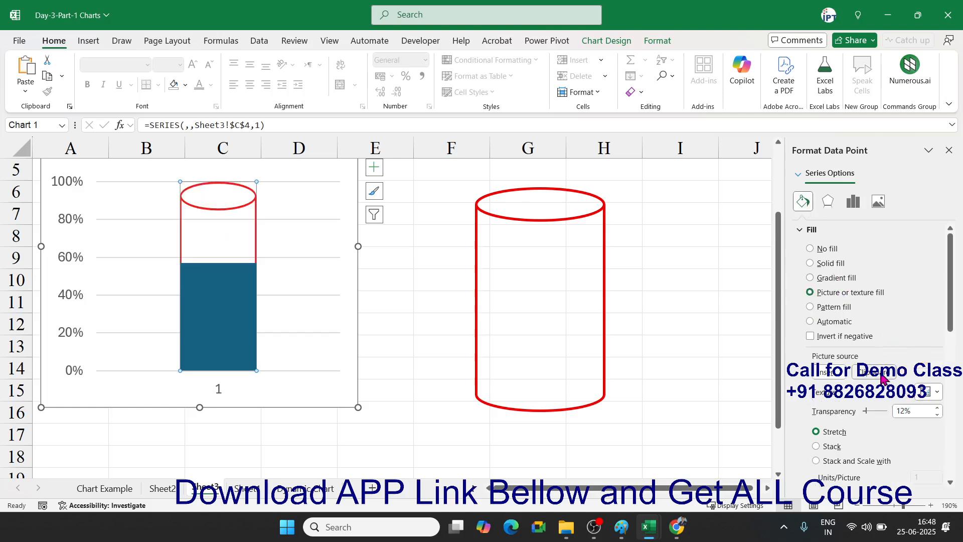
- Select the standalone red cylinder shape and bring up its Shape Format options
click(666, 242)
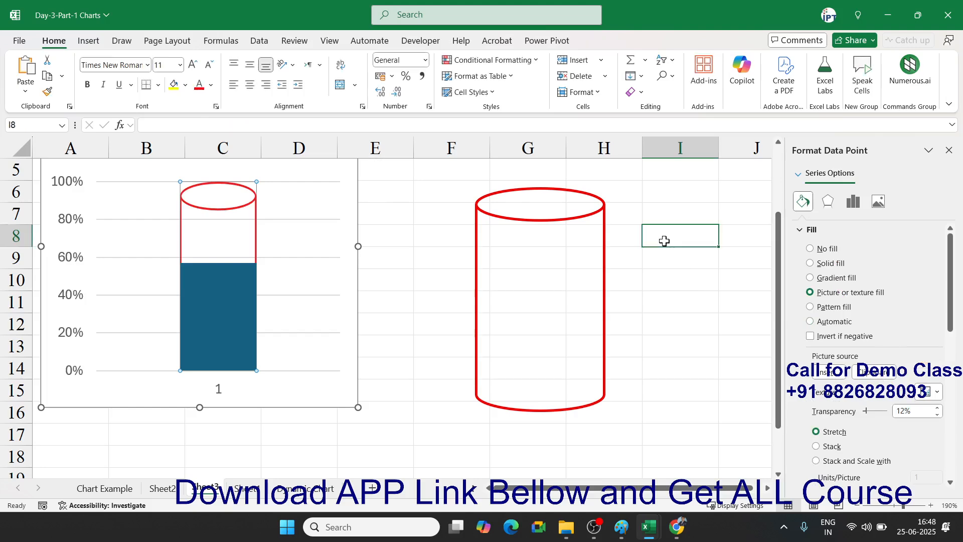
click(606, 224)
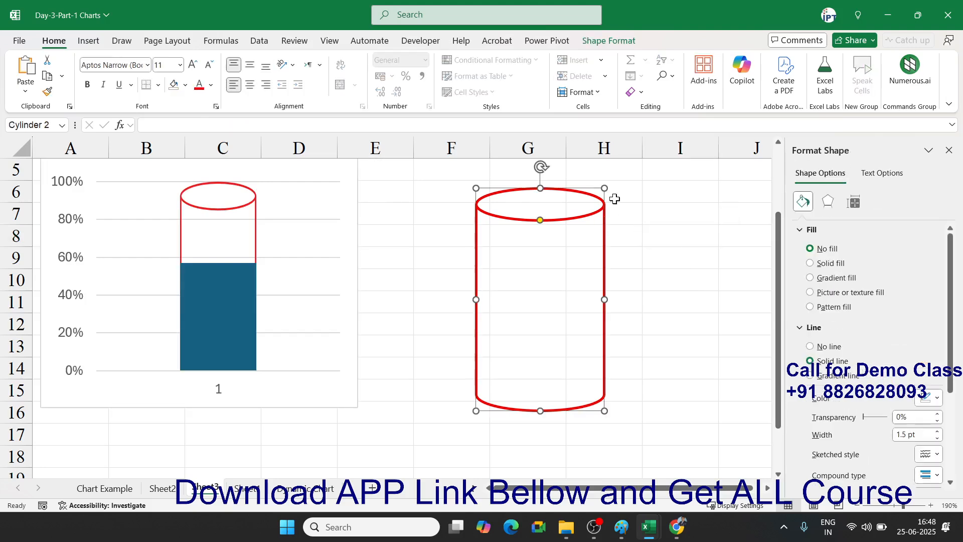
click(606, 42)
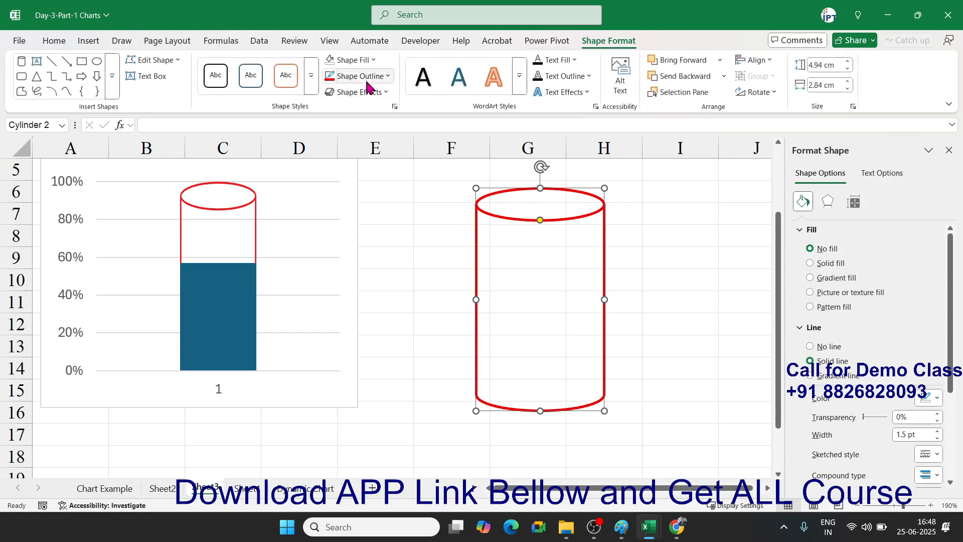
- Give the standalone cylinder shape a solid red fill and no outline
click(374, 60)
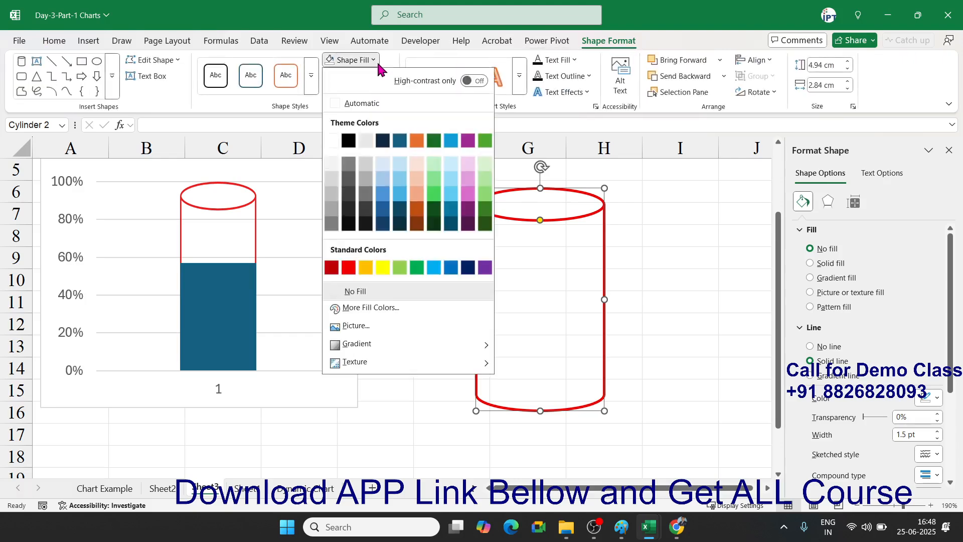
click(350, 267)
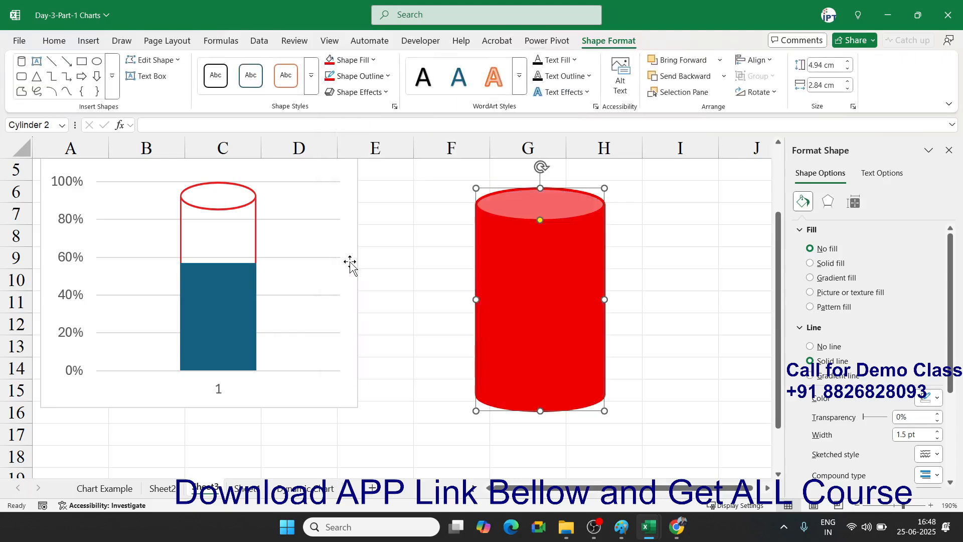
click(391, 76)
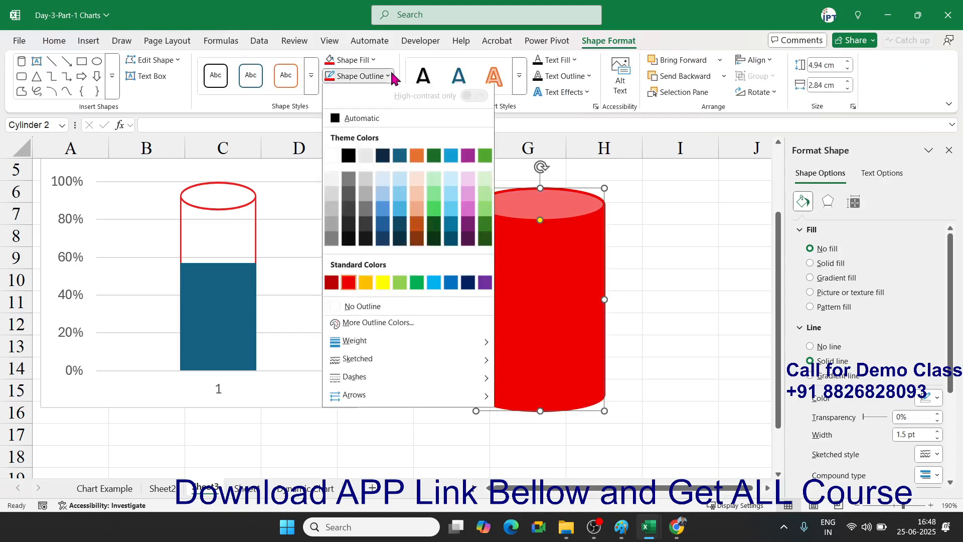
click(364, 306)
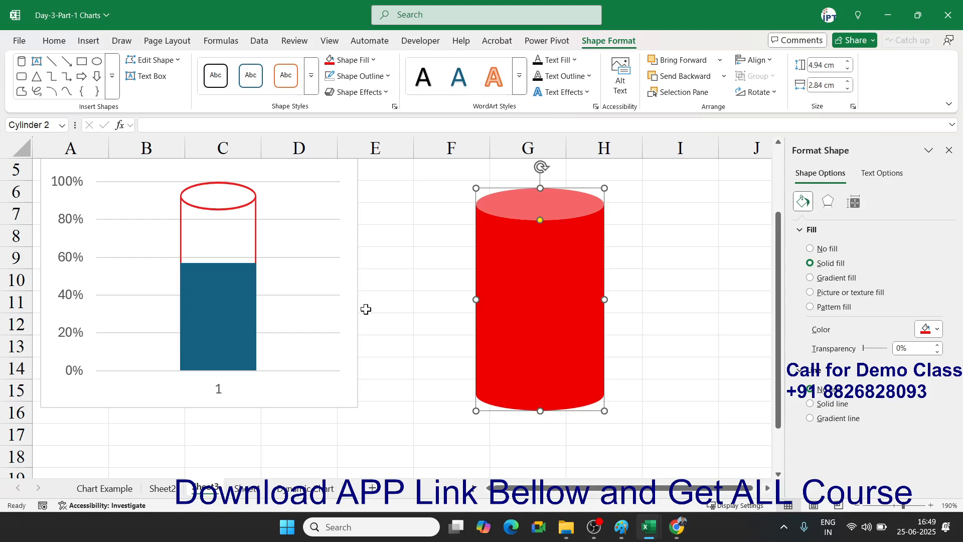
- Fill the blue data bar with the copied red cylinder picture from the clipboard
click(216, 297)
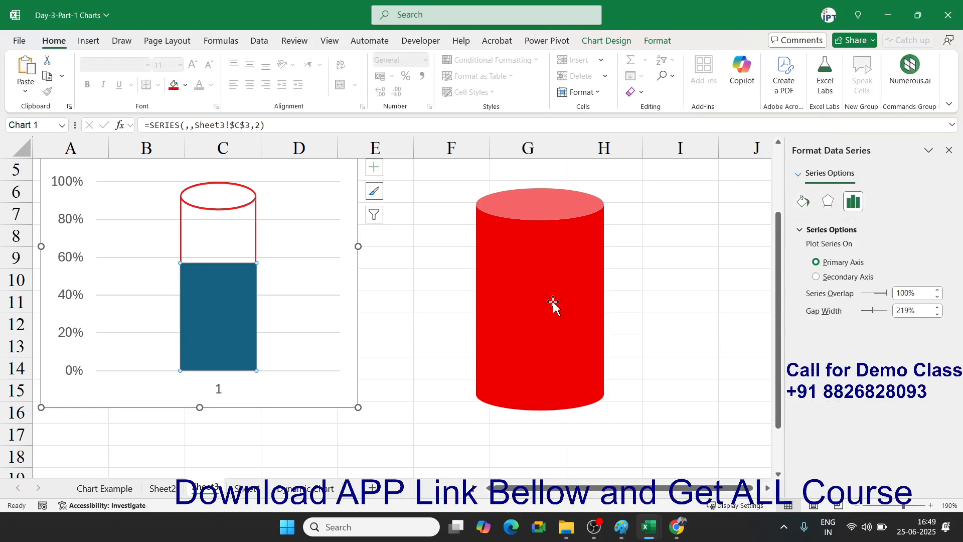
click(803, 201)
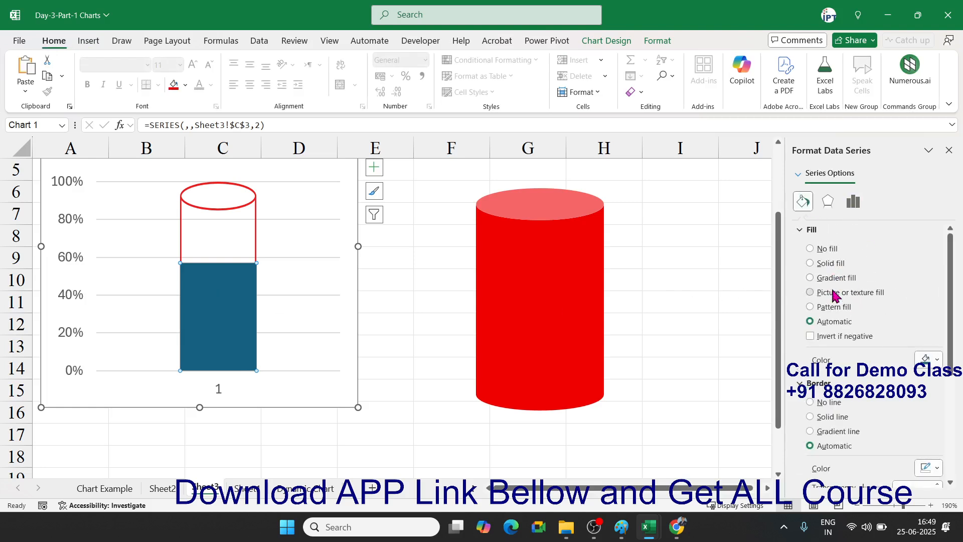
click(835, 293)
click(879, 374)
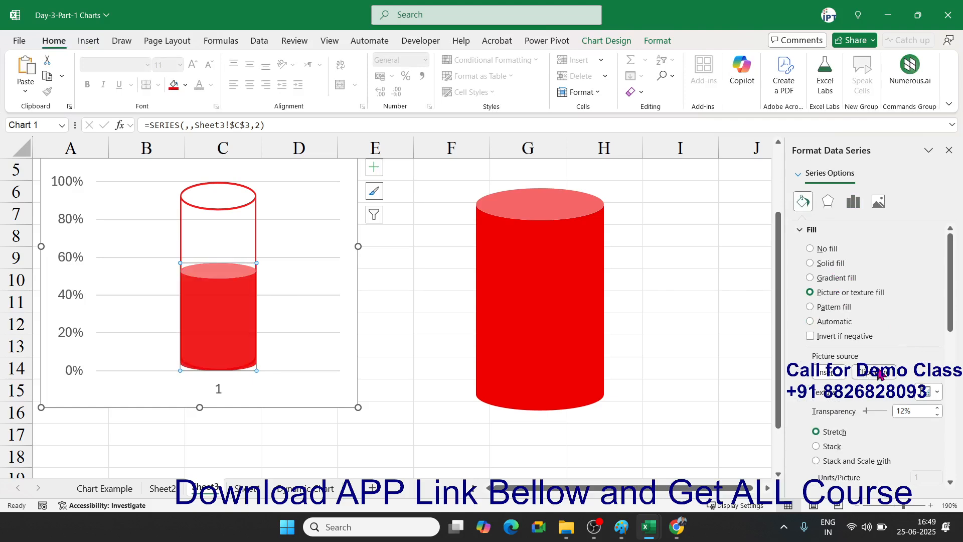
click(396, 282)
- Set the vertical axis maximum to 1.0
click(55, 179)
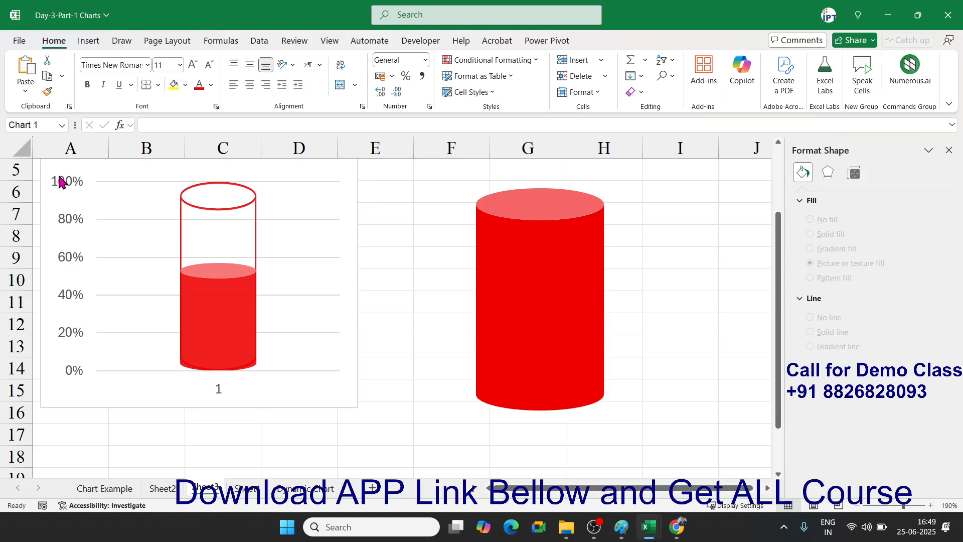
right_click(56, 180)
click(103, 335)
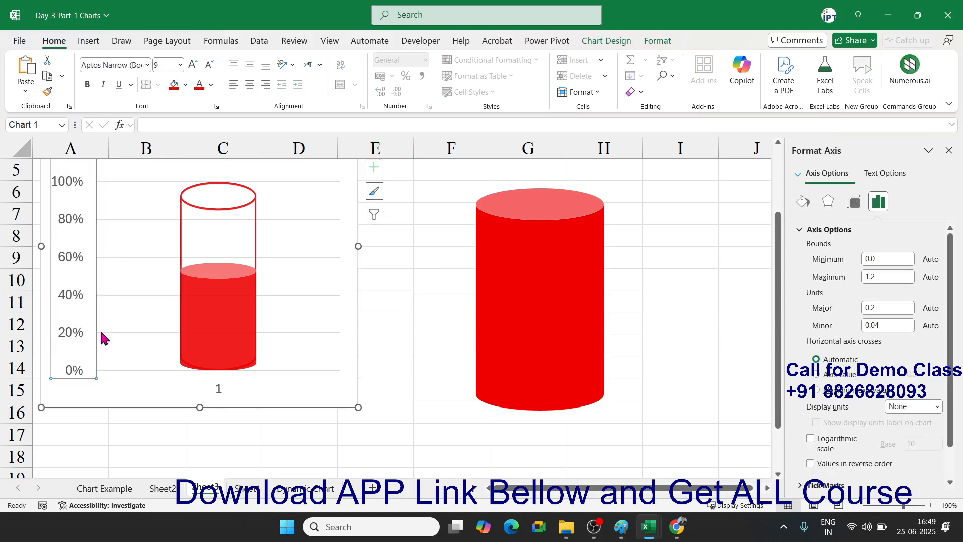
click(890, 276)
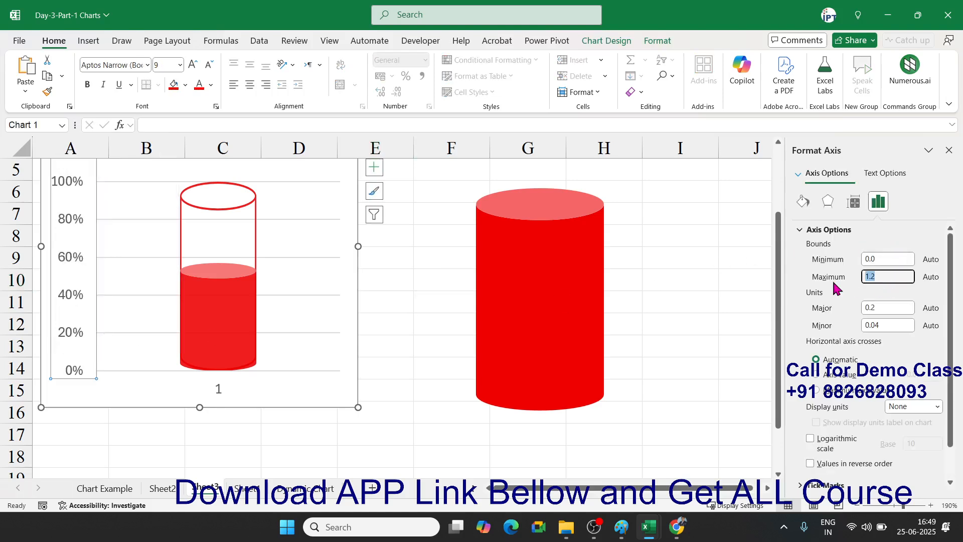
text(1)
key(Return)
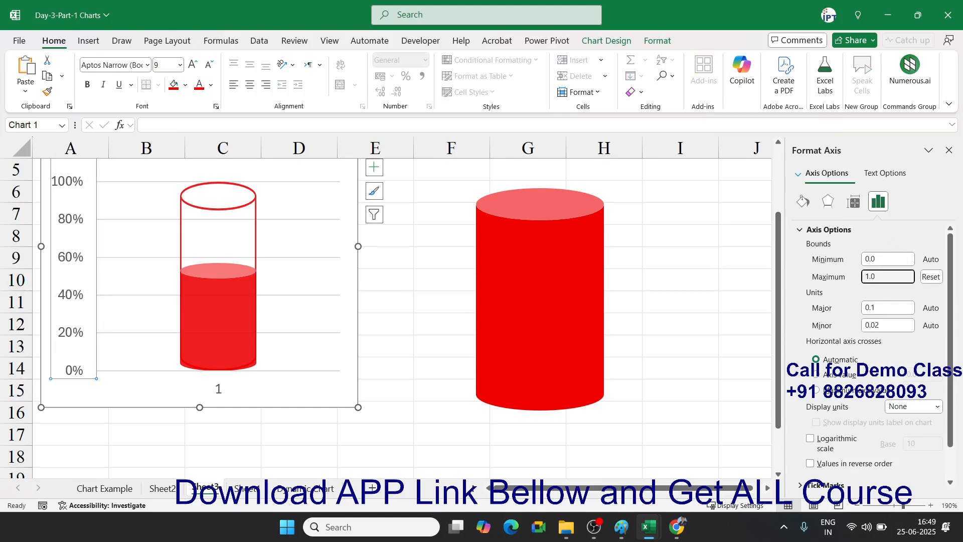
- Delete the spare standalone cylinder shape
click(739, 278)
click(601, 292)
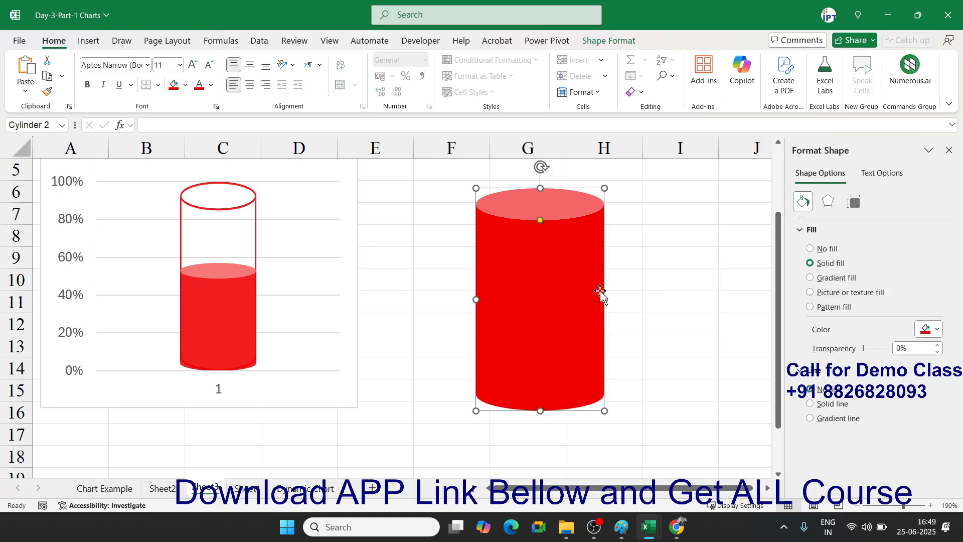
key(Delete)
- Move the chart right to span columns D–H and remove its gridlines and chart title
drag(355, 400, 672, 431)
scroll(656, 437, up, 2)
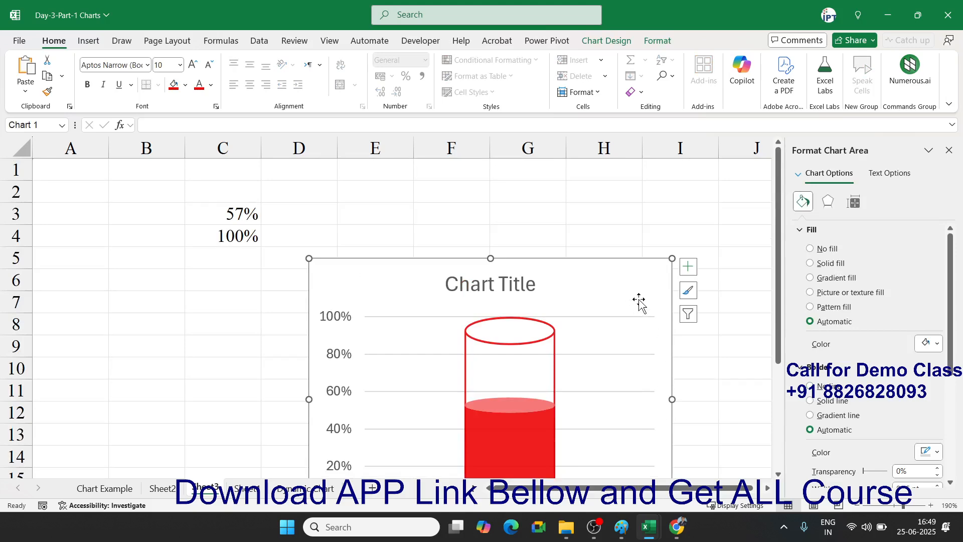
click(696, 270)
click(717, 296)
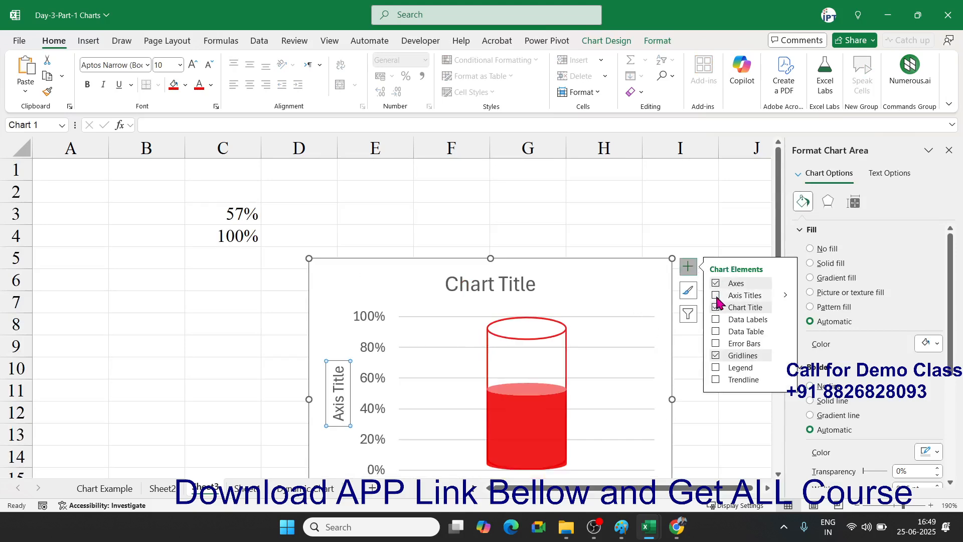
click(716, 356)
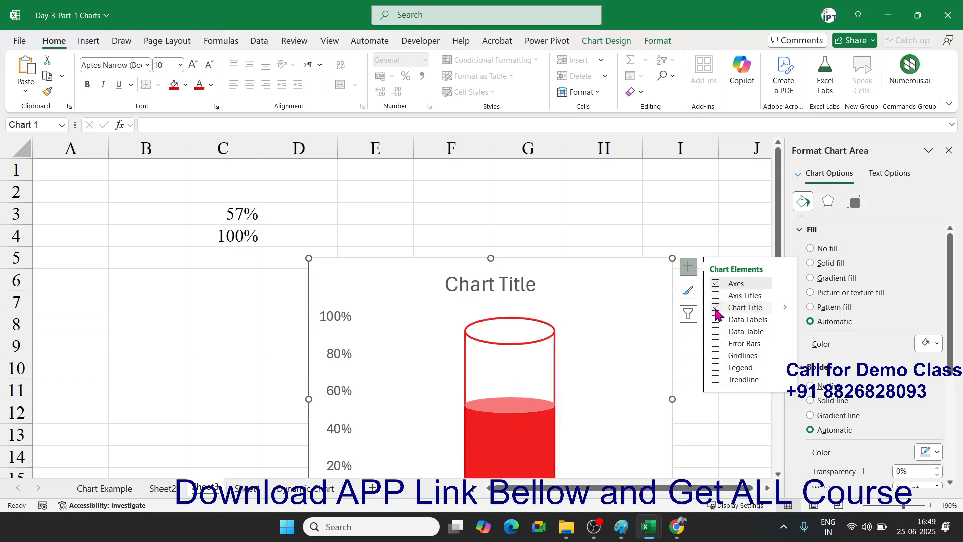
click(717, 307)
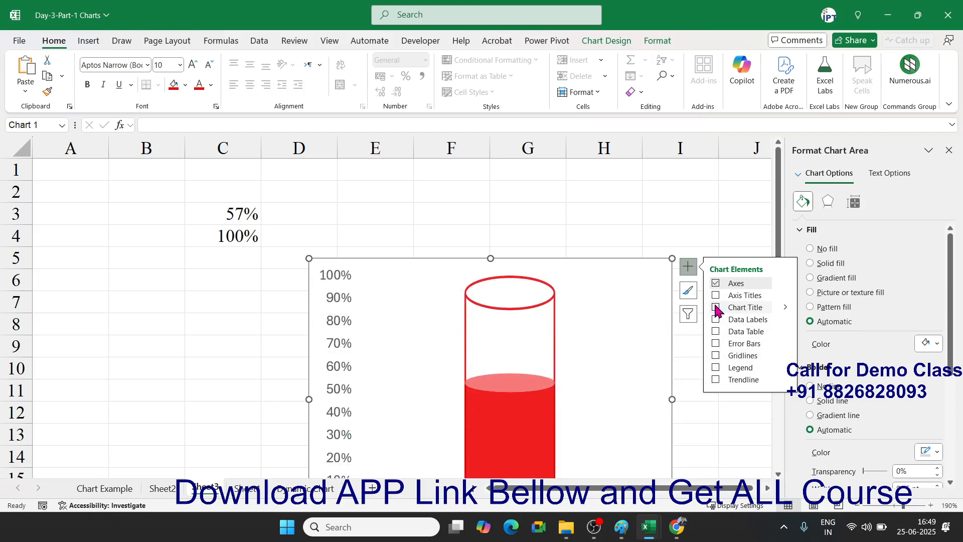
click(622, 215)
- Delete the chart's horizontal axis label
scroll(679, 366, down, 2)
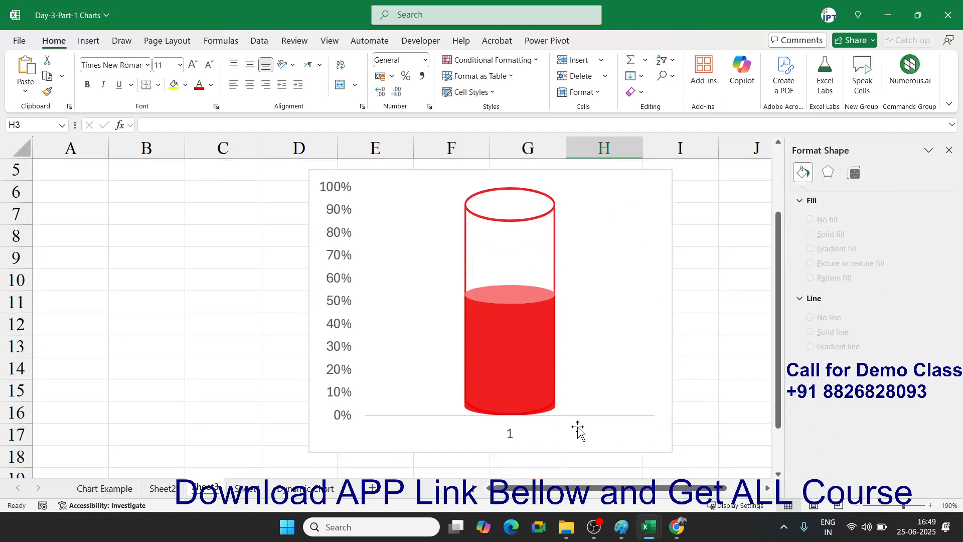
click(505, 434)
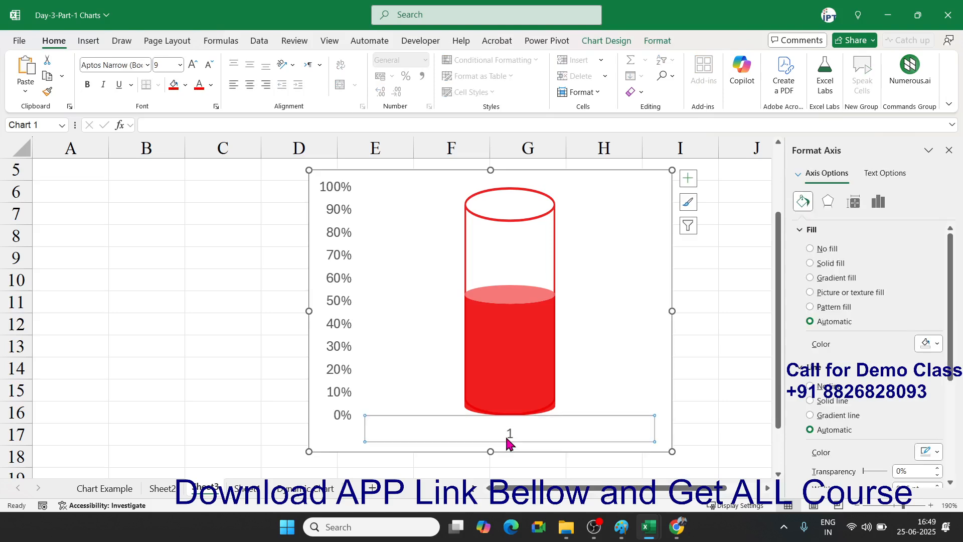
key(Delete)
click(510, 342)
- Add a 57% data label to the cylinder series
right_click(510, 342)
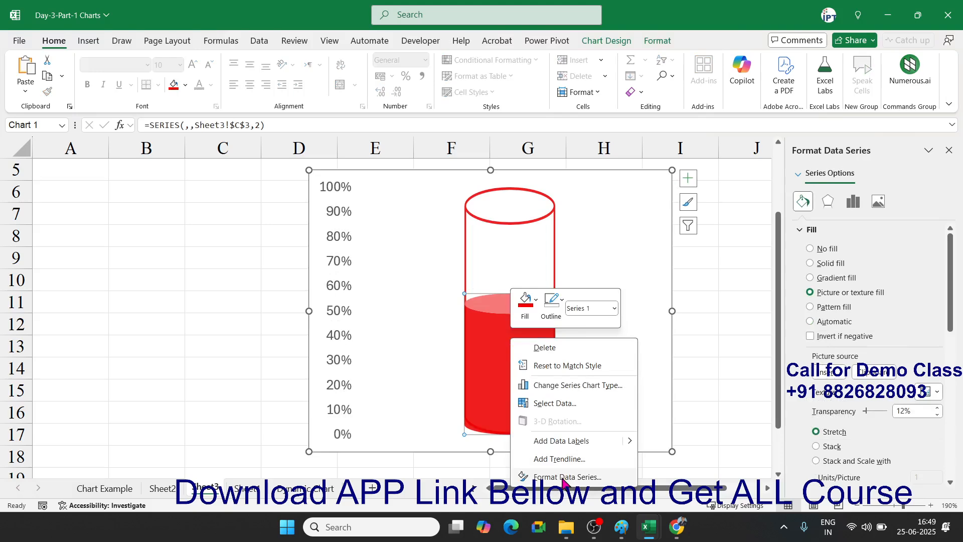
click(562, 442)
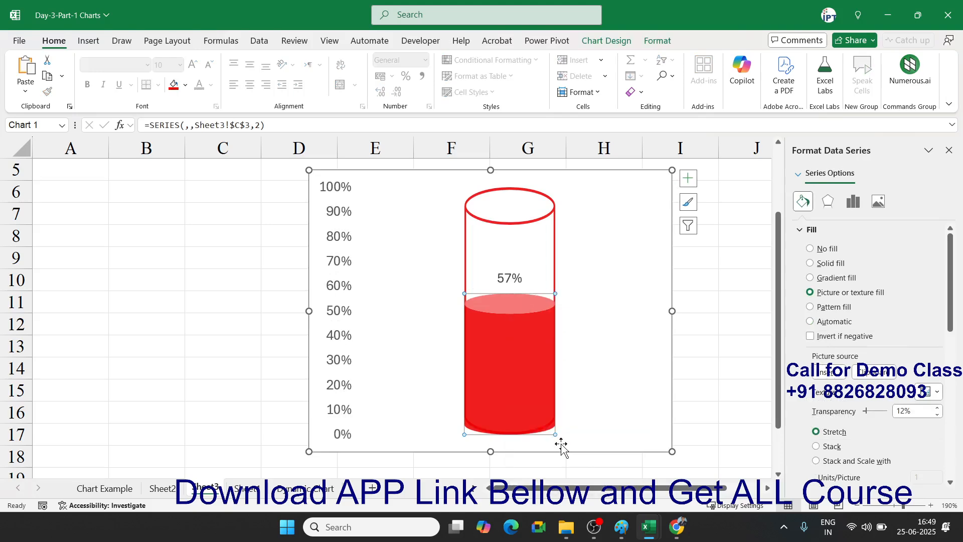
click(504, 281)
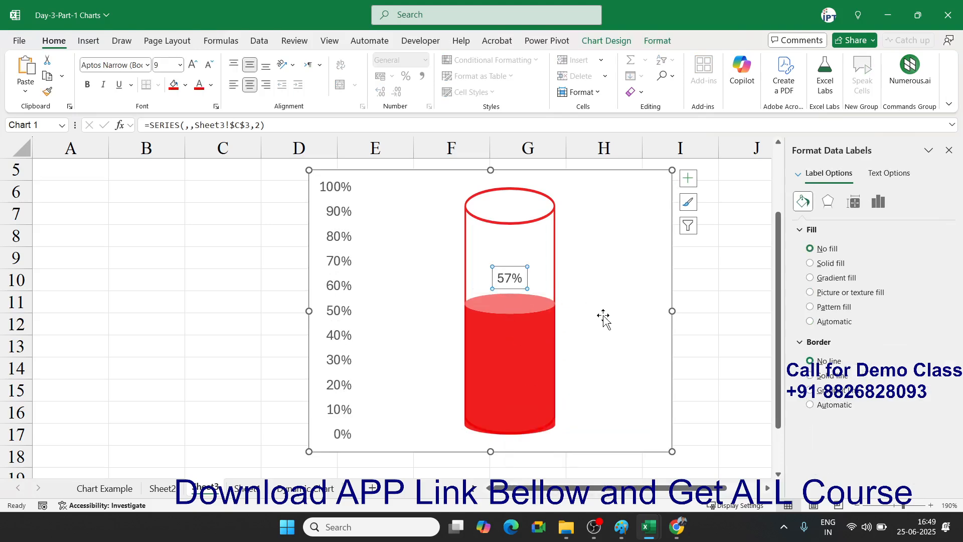
click(711, 303)
- Move the cylinder chart up beside the 57% and 100% cells C3:C4
scroll(712, 301, up, 1)
scroll(597, 369, down, 2)
scroll(597, 369, up, 3)
click(598, 277)
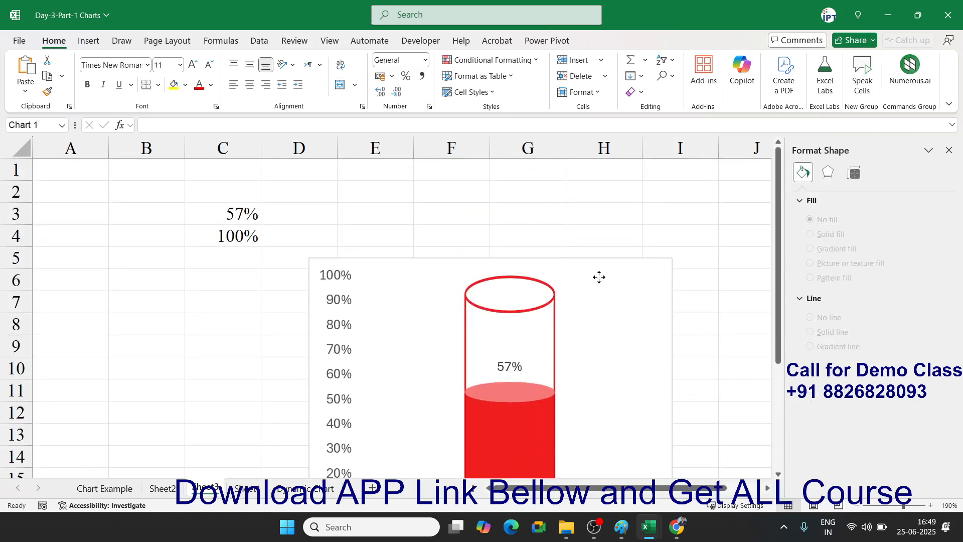
click(607, 273)
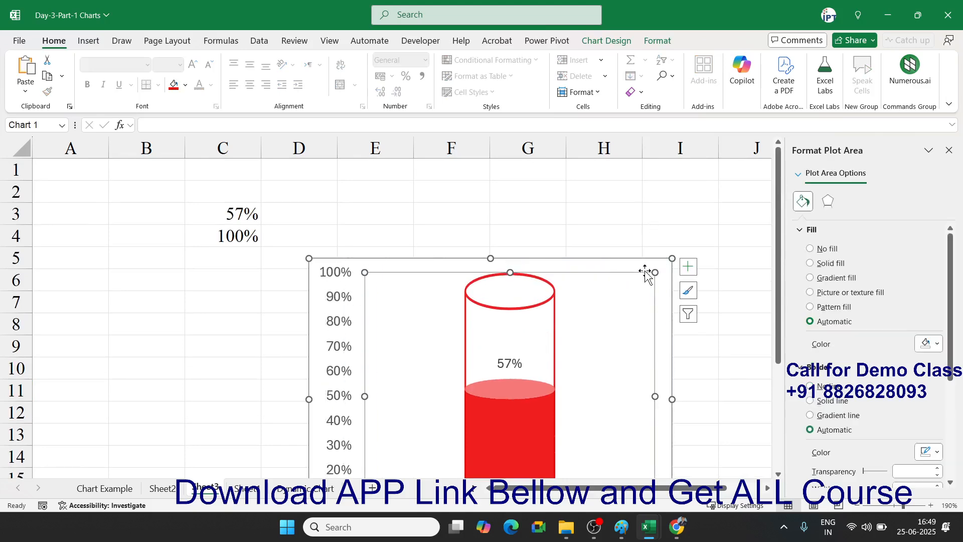
drag(640, 264, 665, 228)
drag(681, 189, 678, 179)
click(233, 213)
- Enter 50%, 10%, 20%, 30% and finally 70% in C3, watching the cylinder fill follow
text(50)
key(Return)
key(Up)
text(10)
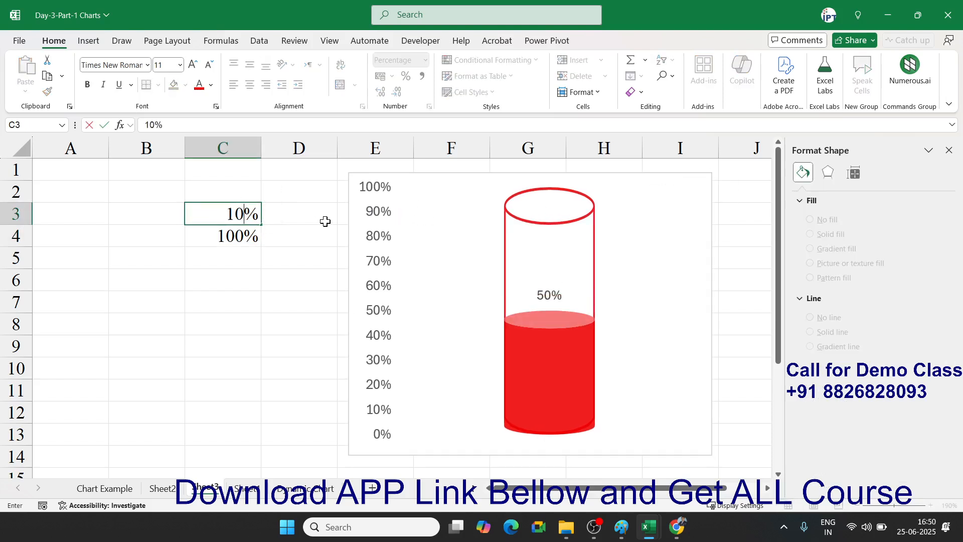
key(Return)
key(Up)
text(20)
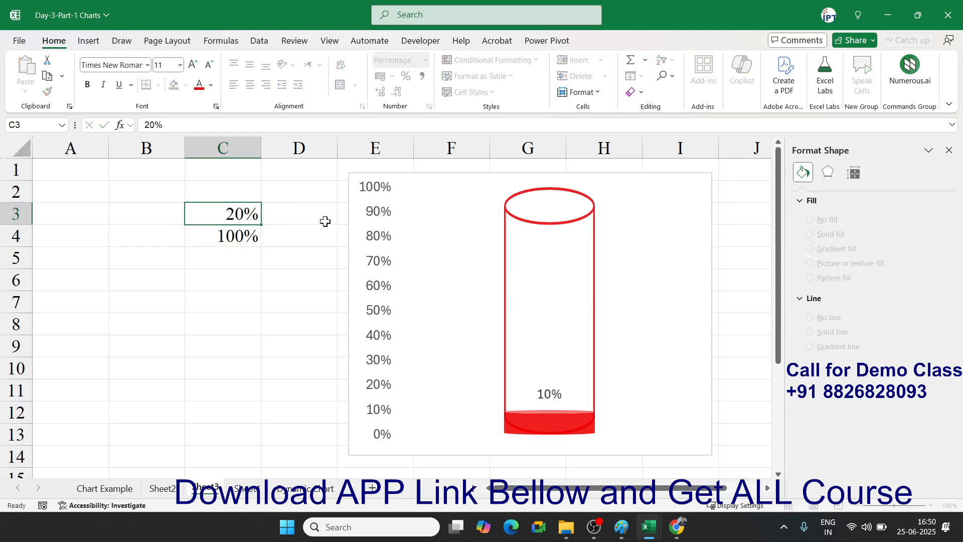
key(Return)
key(Up)
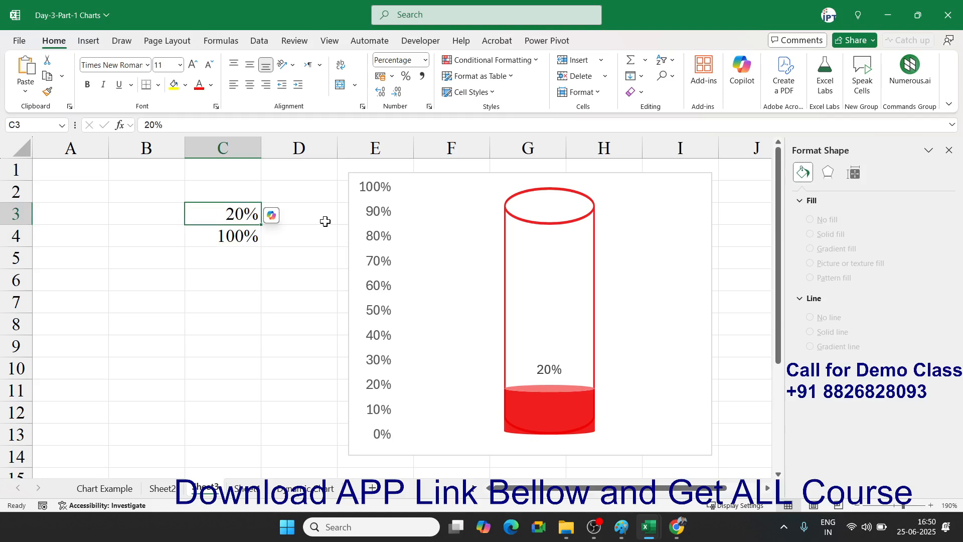
text(30)
key(Return)
key(Up)
text(70)
key(Return)
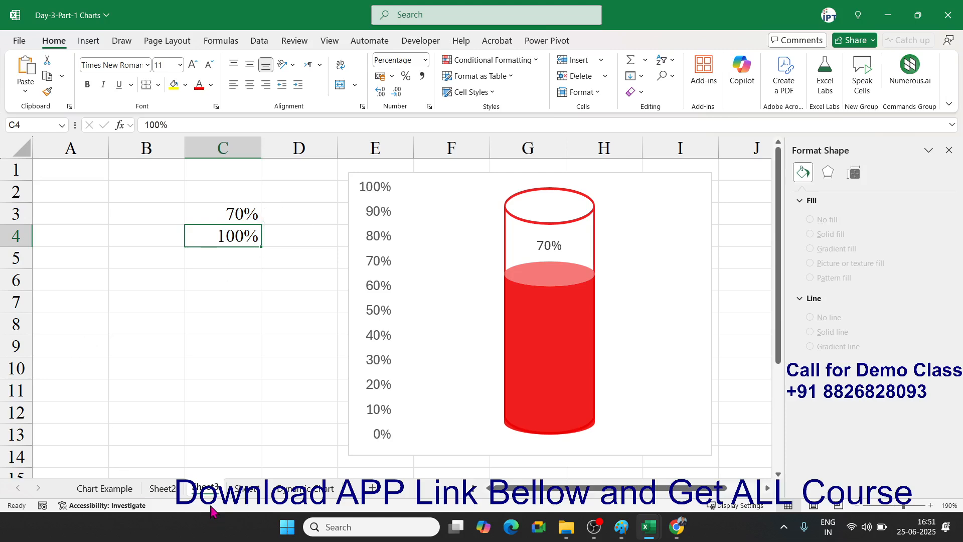
click(282, 492)
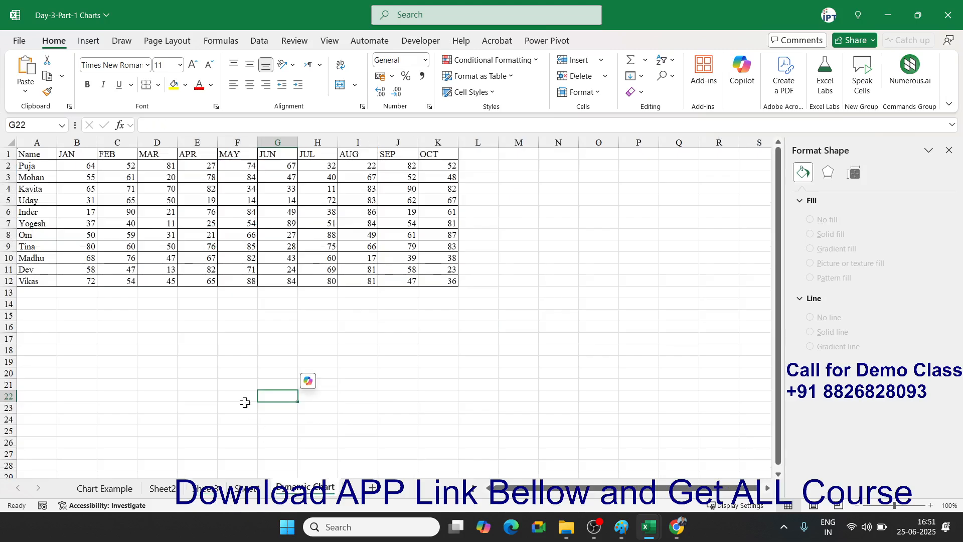
click(949, 150)
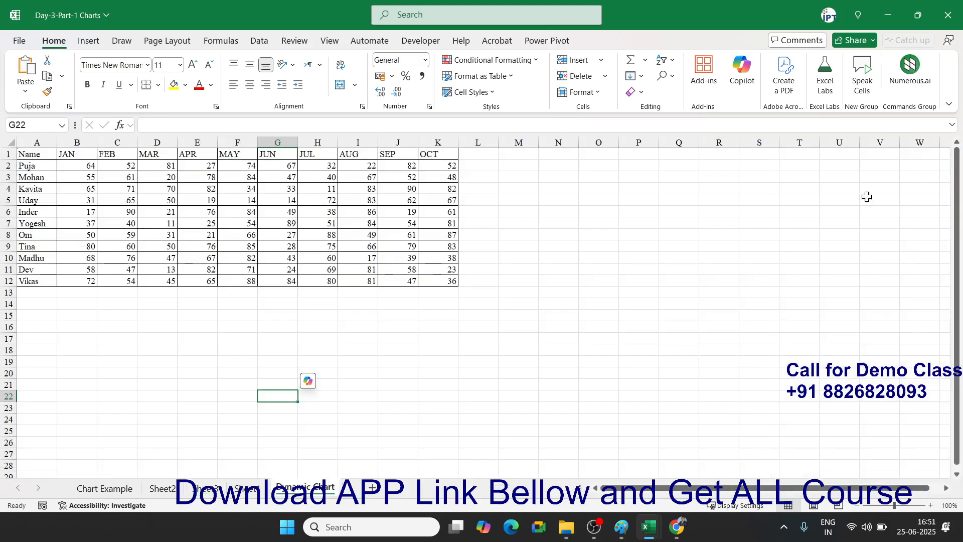
scroll(547, 341, up, 3)
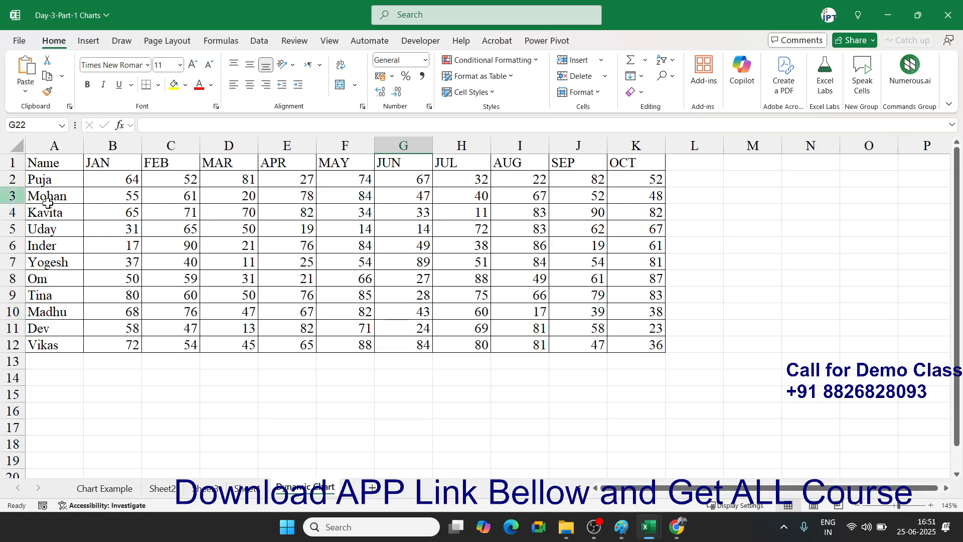
click(63, 166)
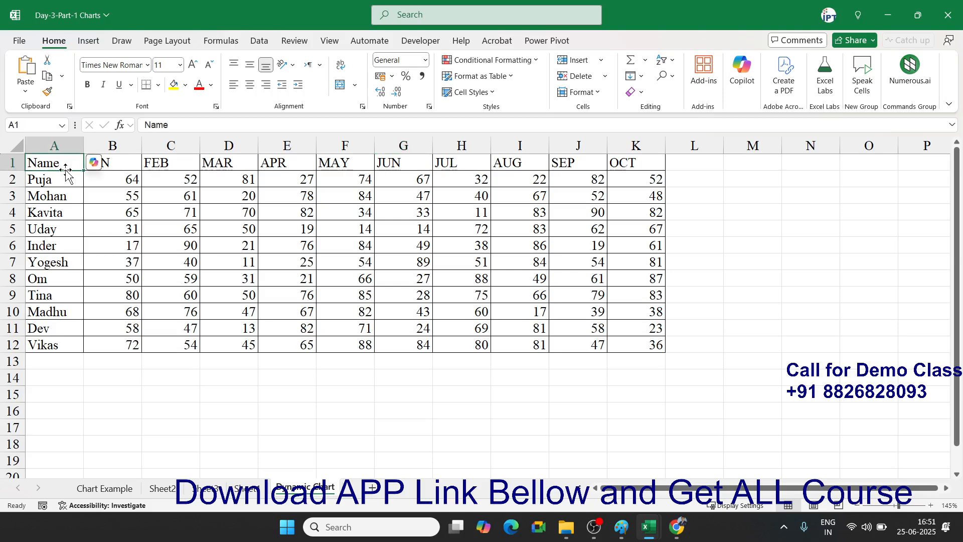
click(88, 44)
click(413, 61)
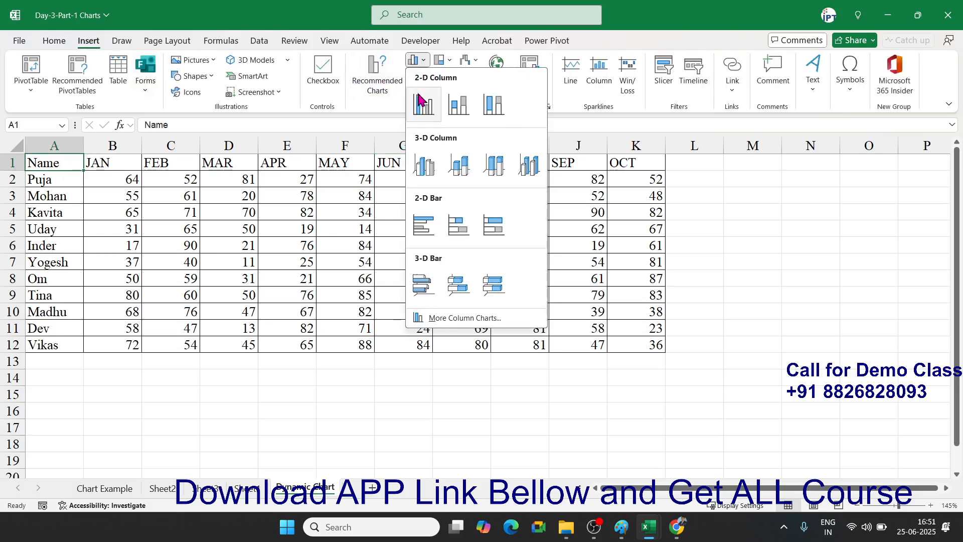
click(423, 102)
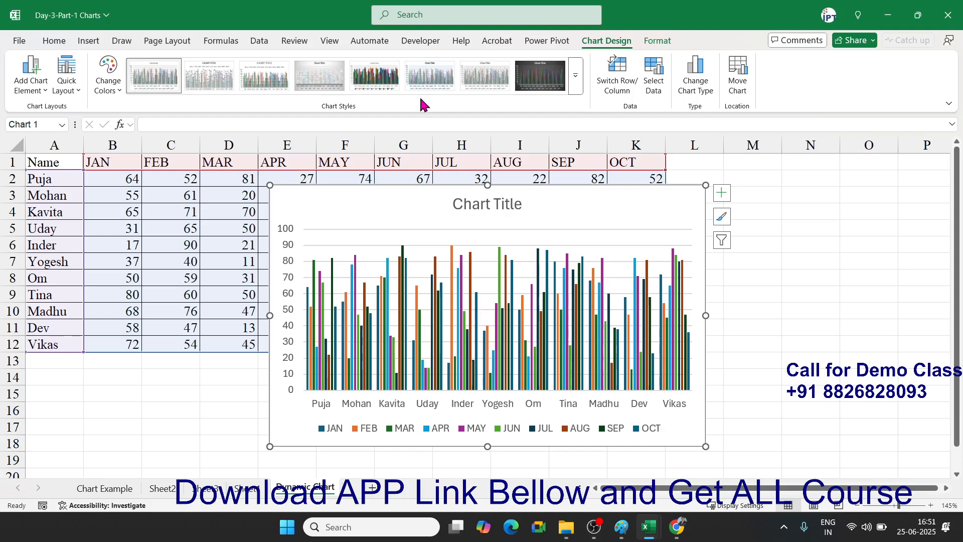
key(Delete)
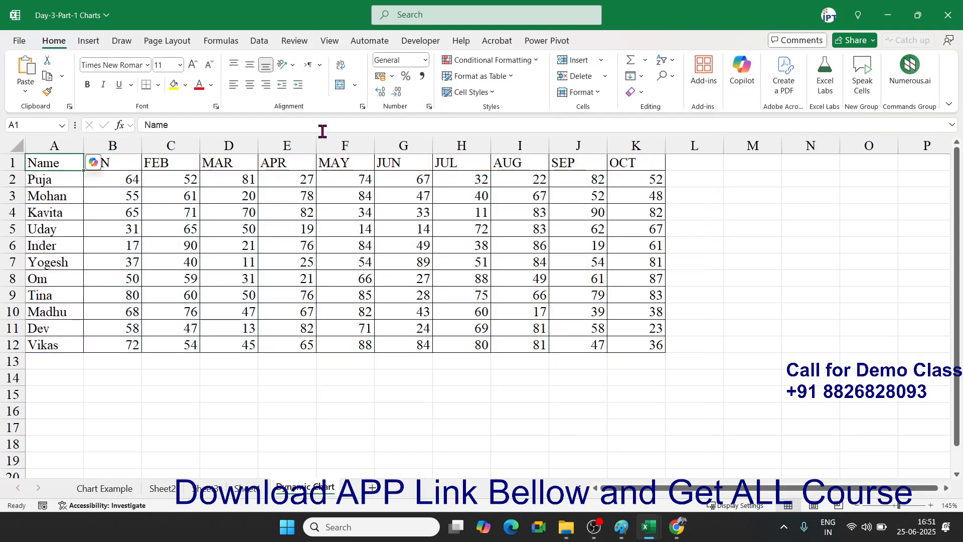
- Insert a clustered column chart of the header row and Puja's row (A1:K2)
drag(30, 182, 34, 196)
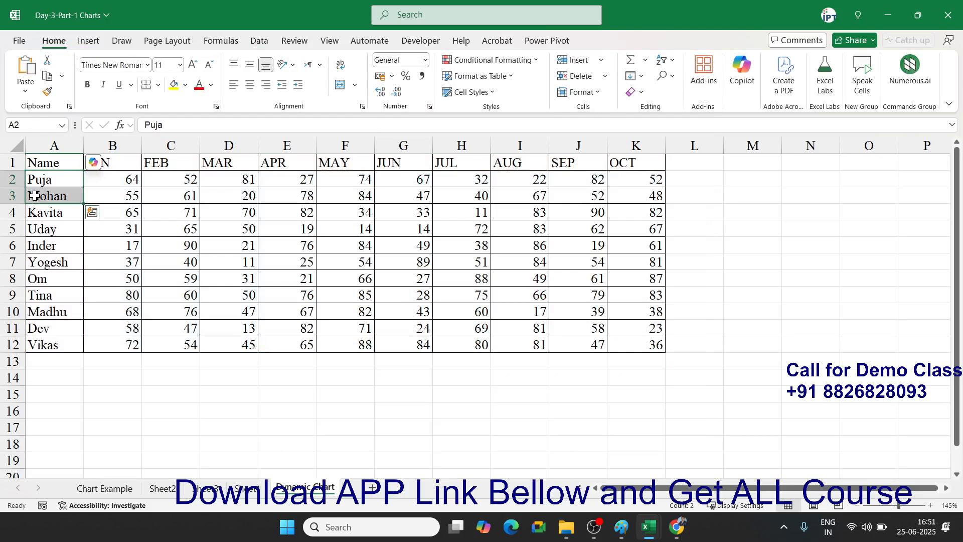
key(shift+Up)
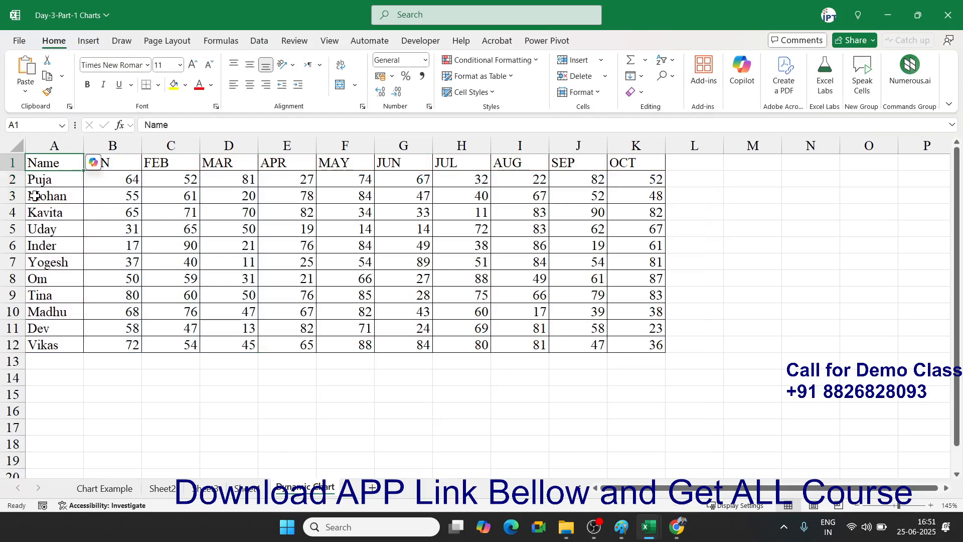
key(shift+Right)
key(shift+Right)
key(shift+Right)
key(shift+Right)
key(shift+Right)
key(shift+Right)
key(shift+Right)
key(shift+Right)
key(shift+Right)
key(shift+Right)
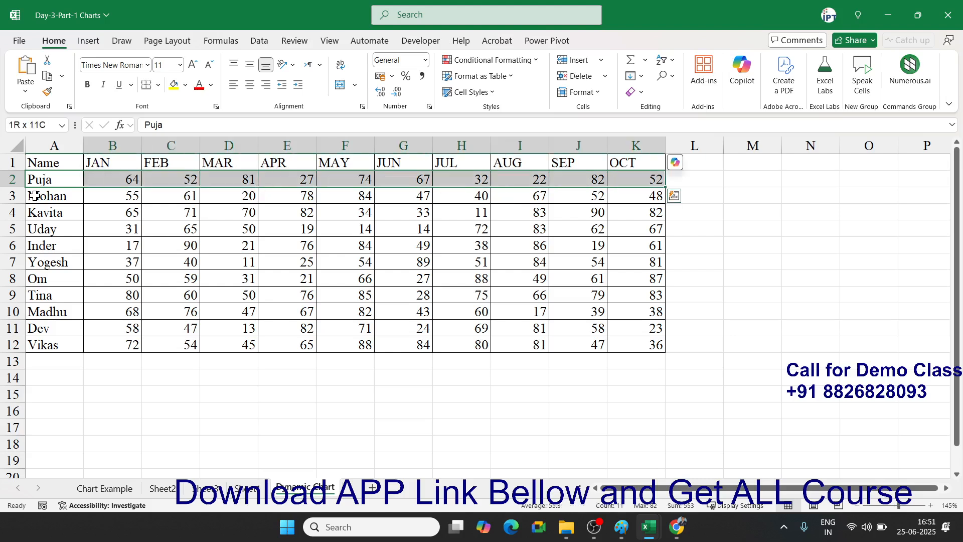
key(Up)
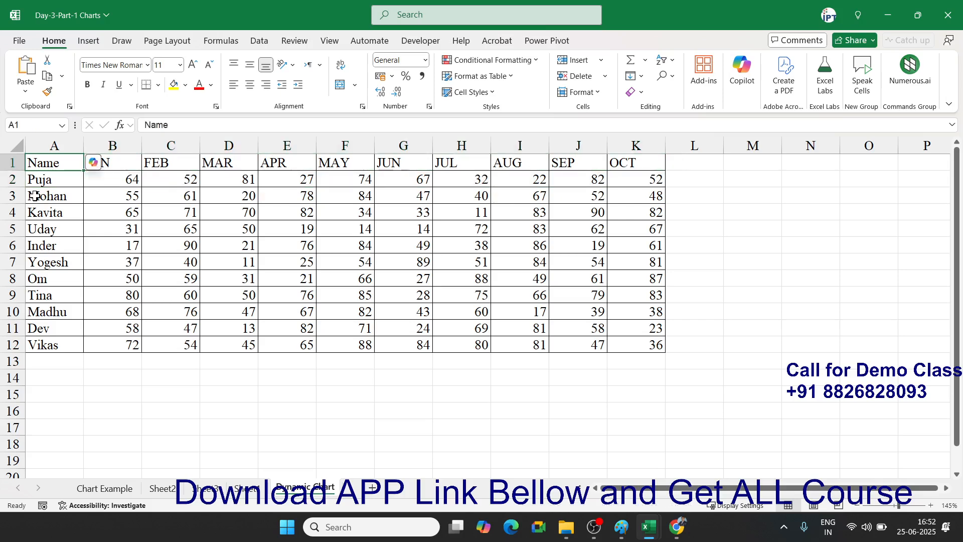
key(ctrl+shift+Right)
key(shift+Down)
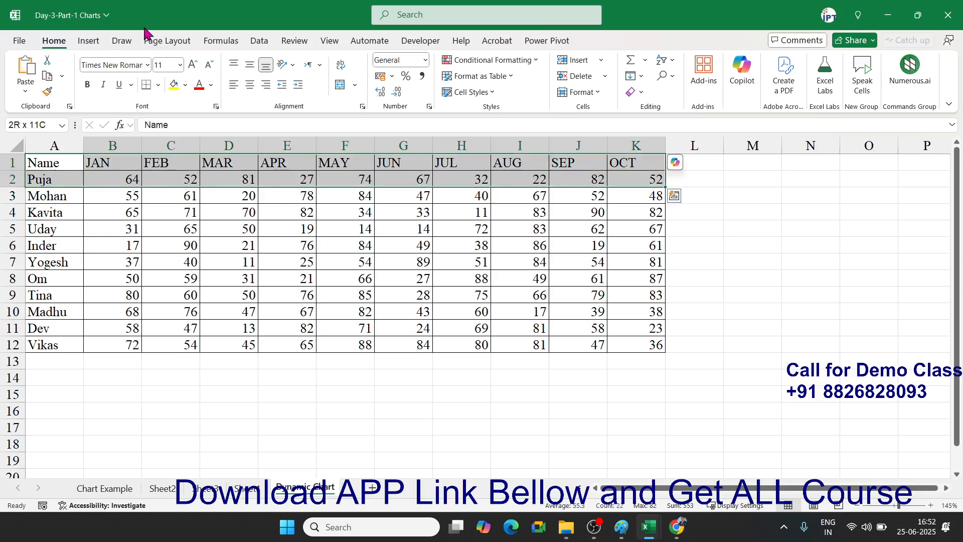
click(90, 40)
click(416, 61)
click(430, 160)
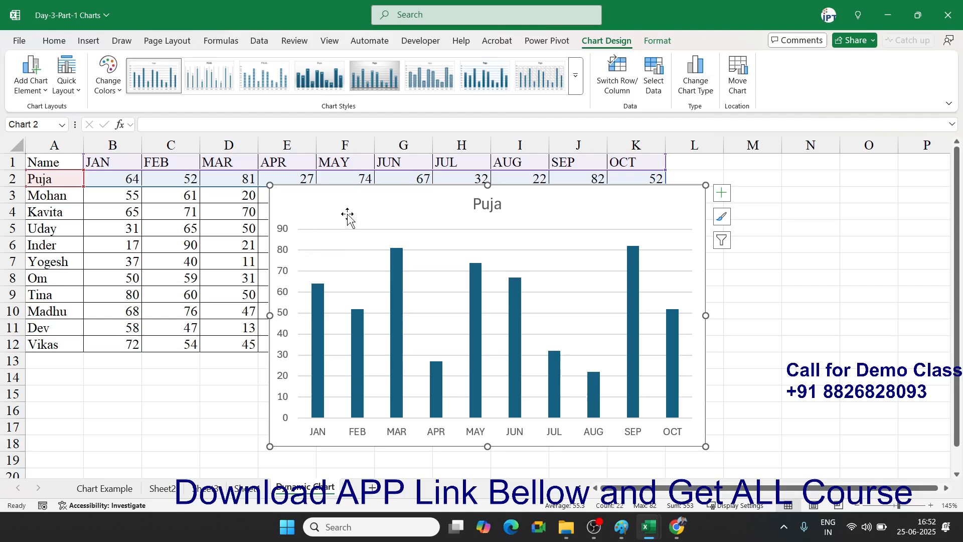
- Delete the Puja chart and copy the header row A1:K1 from Name to OCT
key(Delete)
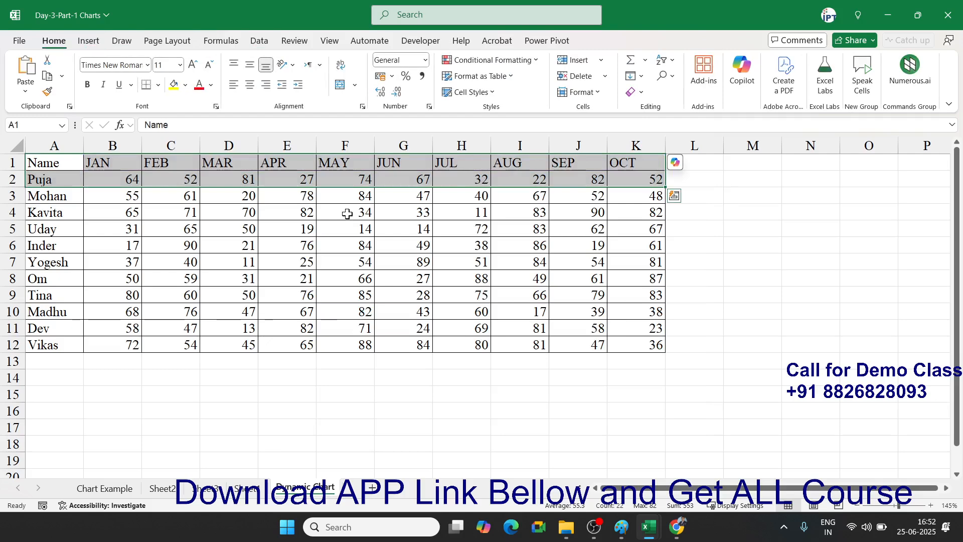
click(69, 163)
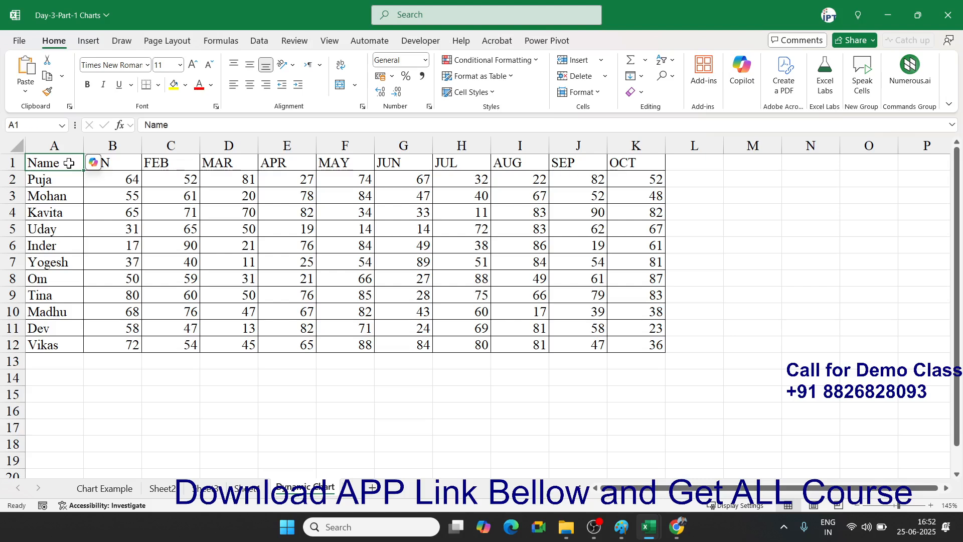
key(ctrl+shift+Right)
key(ctrl+c)
key(Down)
key(Down)
key(Down)
key(Down)
key(Down)
key(Down)
key(Down)
key(Down)
key(Down)
key(Down)
key(Down)
key(Down)
key(Down)
key(Down)
key(Down)
key(Down)
- Paste the header row into row 17 and enter 1 in A16
key(ctrl+v)
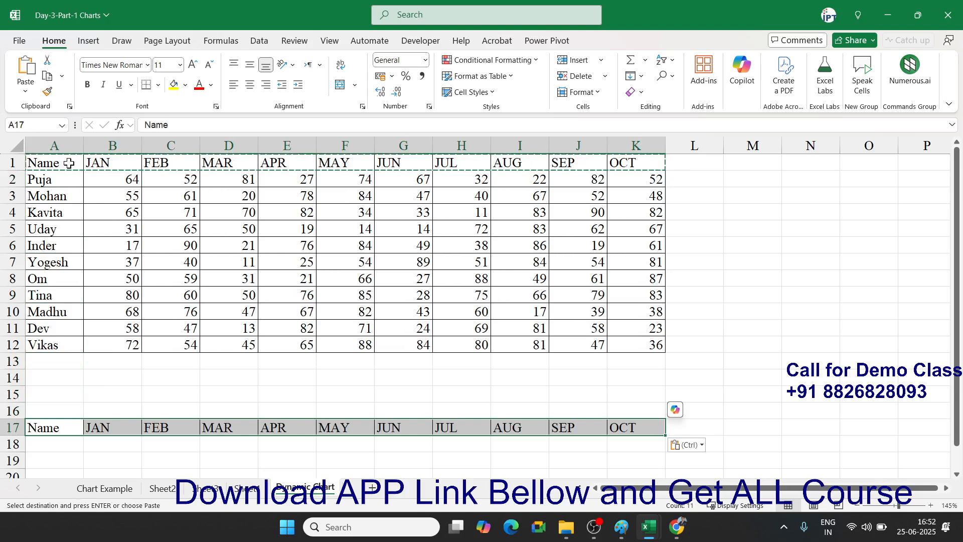
key(Up)
text(1)
key(Return)
key(Down)
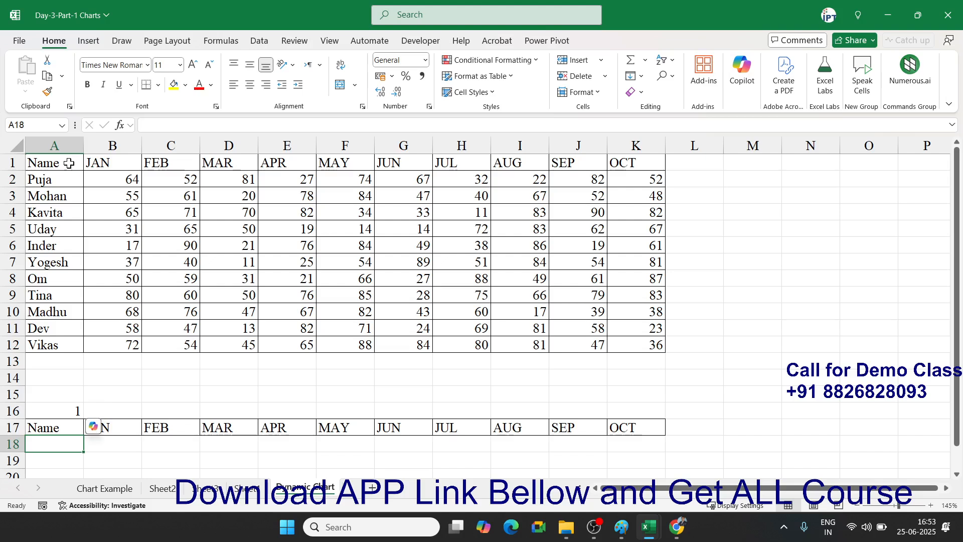
- Enter =OFFSET(A1,A16,0) in cell A18
text(=off)
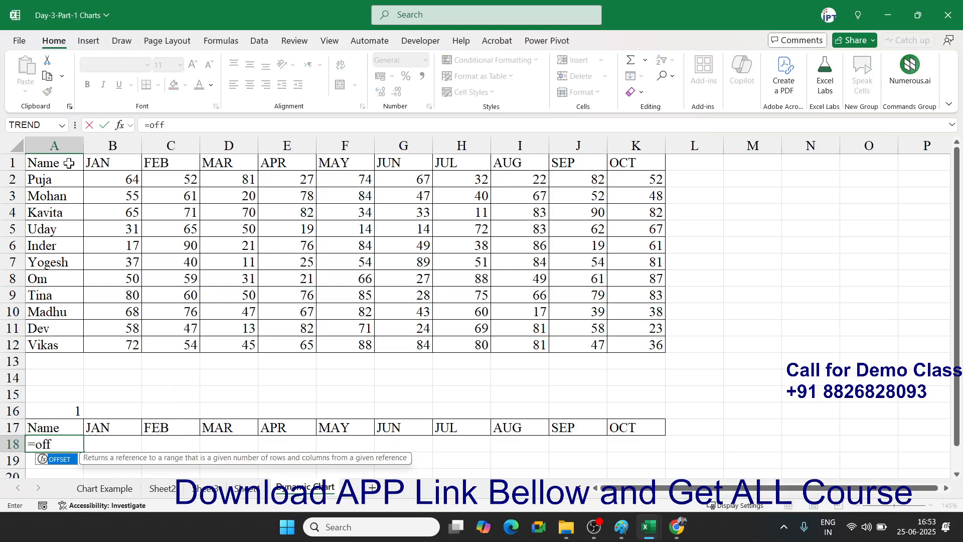
key(Tab)
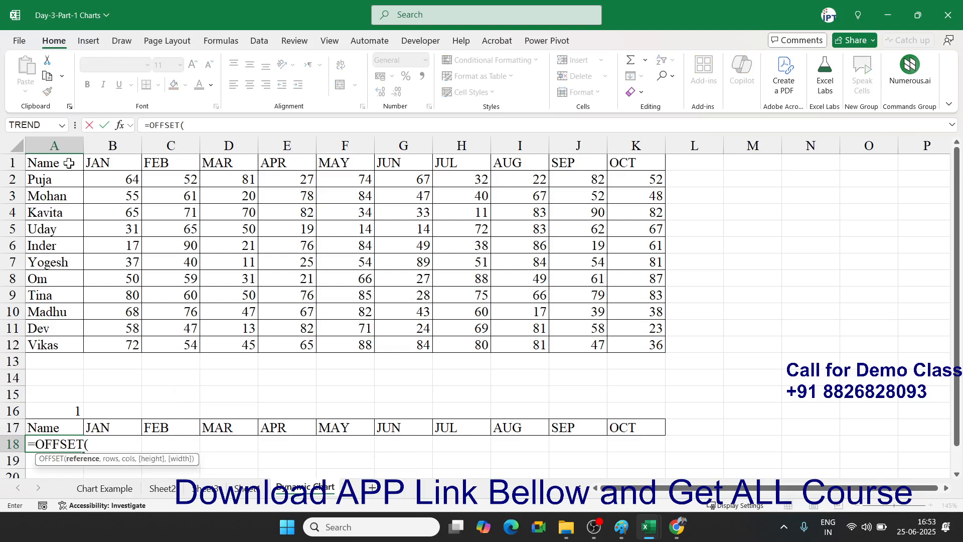
key(Up)
key(Up)
key(Up)
key(Up)
key(Up)
key(Up)
key(Up)
key(Up)
key(Up)
key(Up)
key(Up)
key(Up)
key(Up)
key(Up)
key(Up)
key(Up)
key(Up)
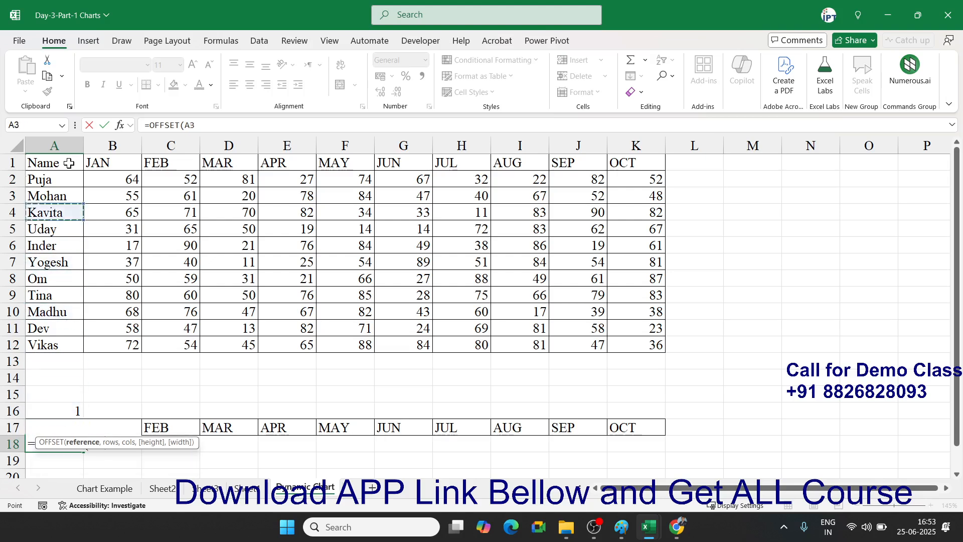
text(,)
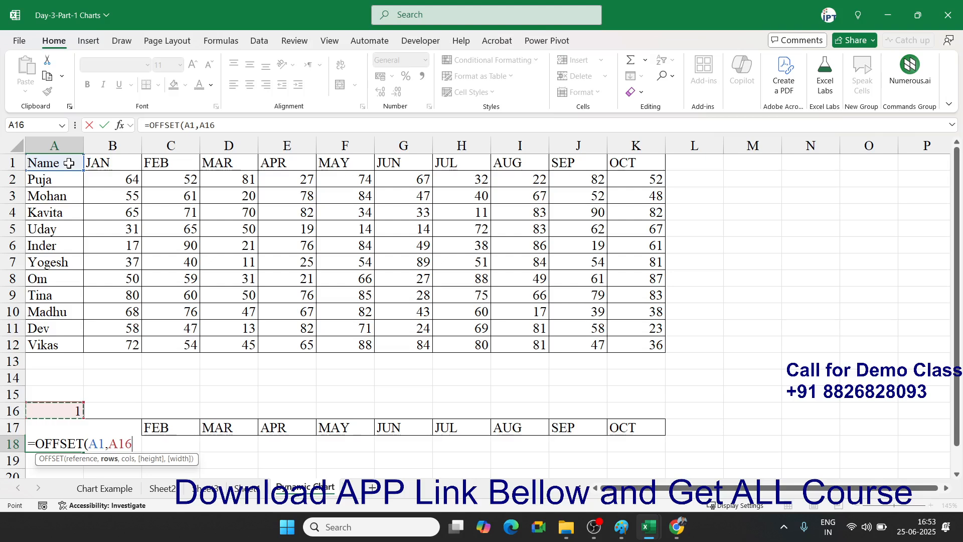
text(,)
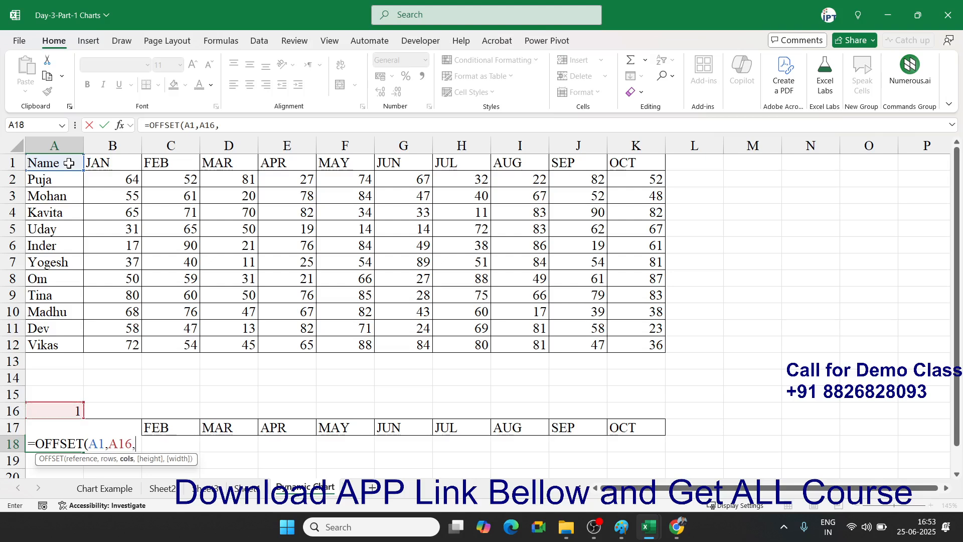
text(0)
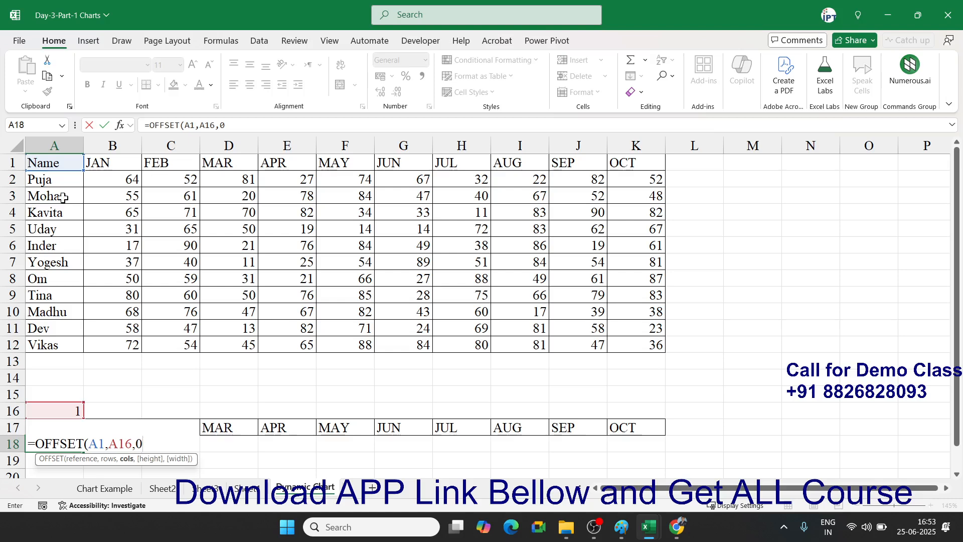
scroll(80, 213, down, 4)
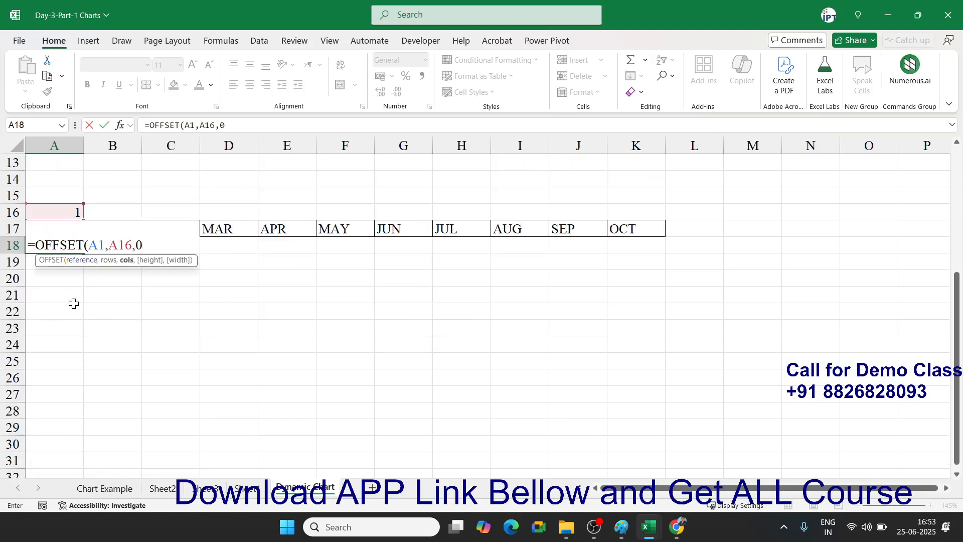
key(Return)
- Make the A16 reference absolute ($A$16) and fill the formula across to K18
key(Up)
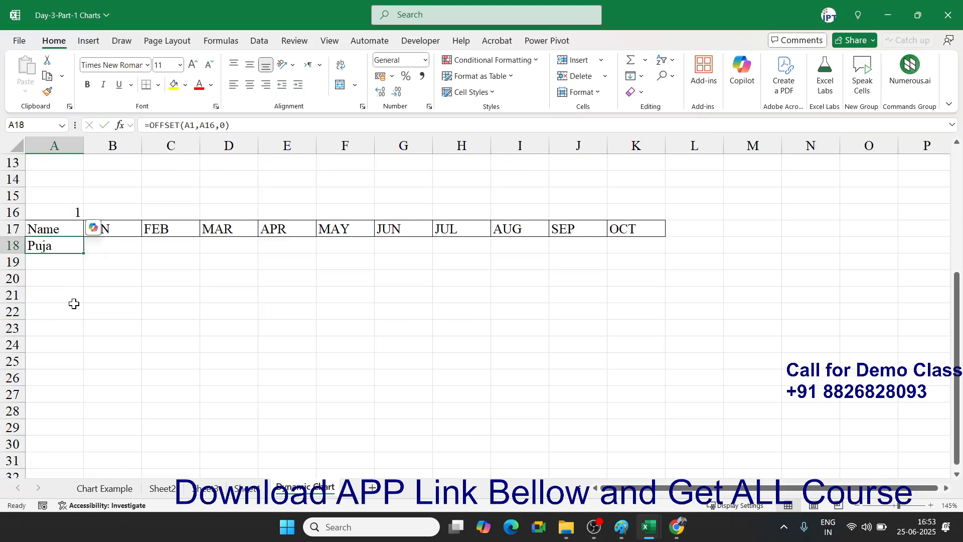
double_click(61, 245)
double_click(113, 245)
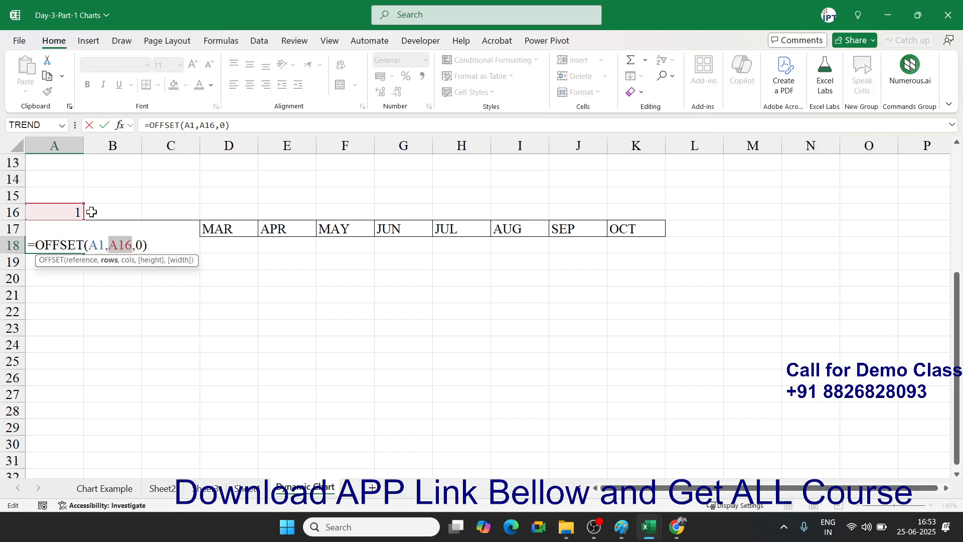
key(F4)
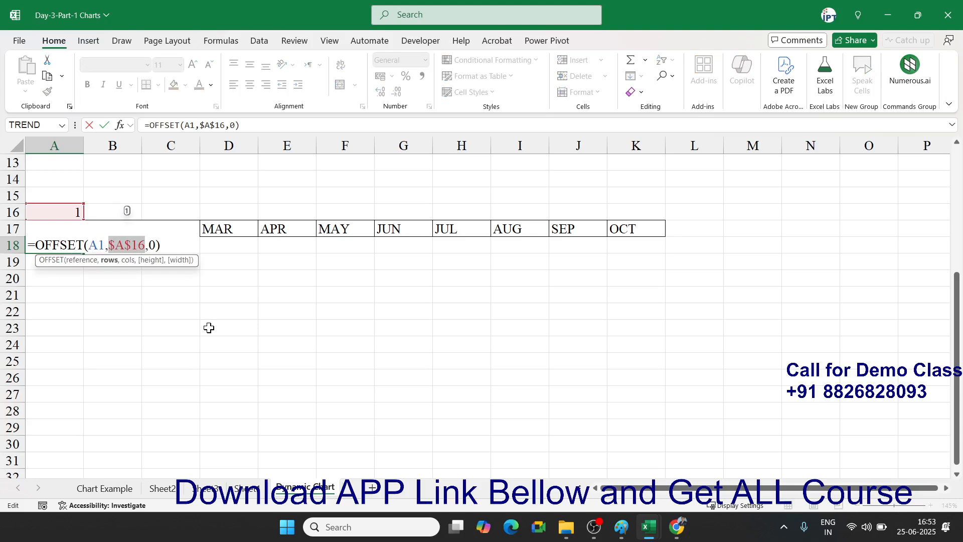
key(Return)
key(Up)
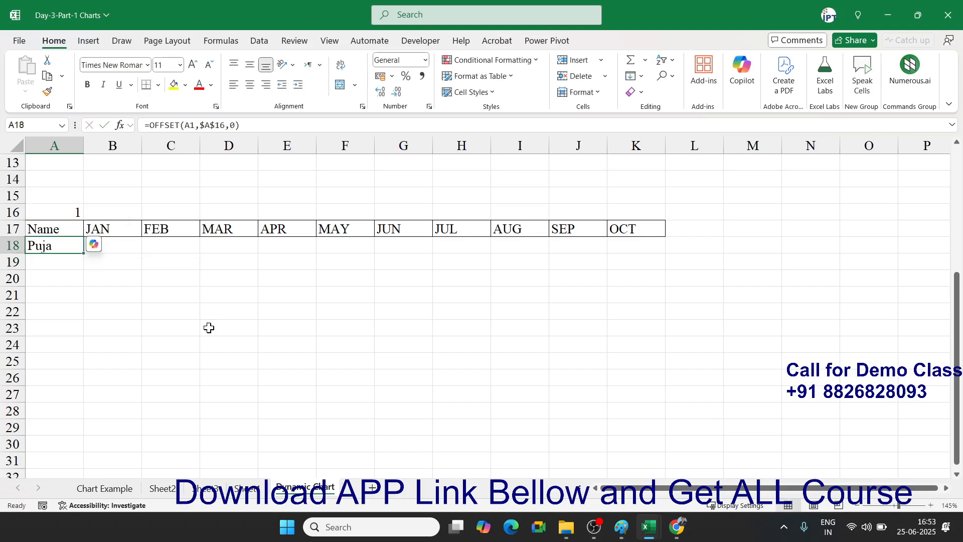
drag(83, 254, 642, 257)
- Insert a clustered column chart of the headers and OFFSET row (rows 17–18)
click(72, 227)
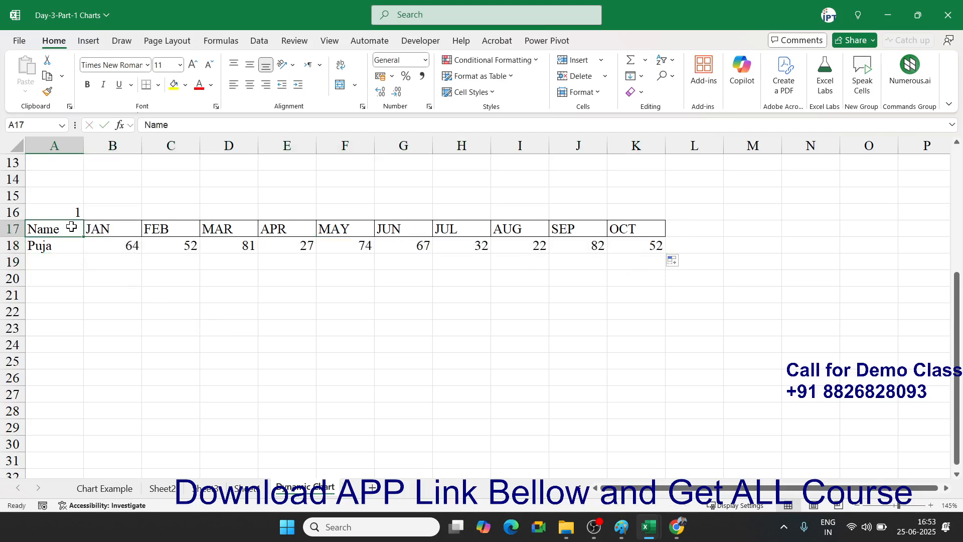
key(ctrl+shift+Right)
key(ctrl+shift+Down)
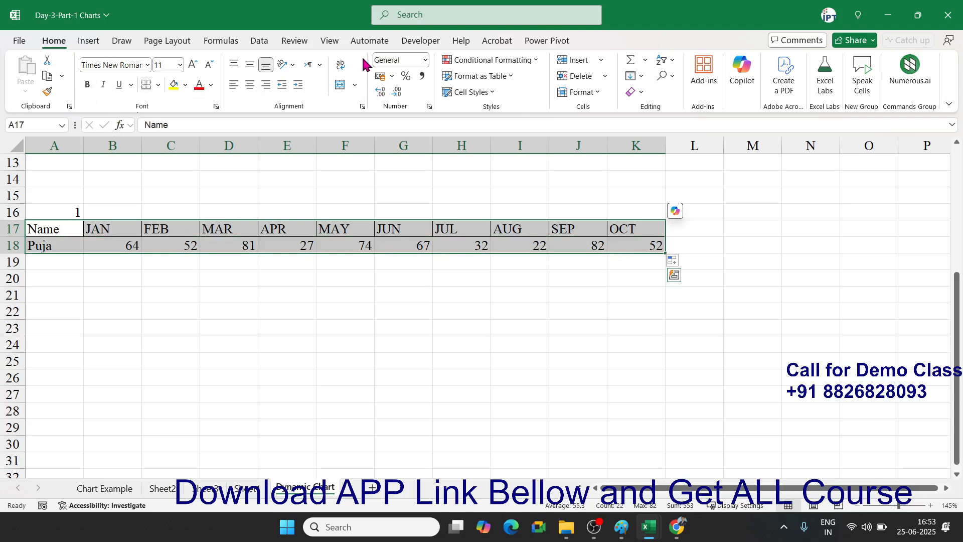
click(88, 42)
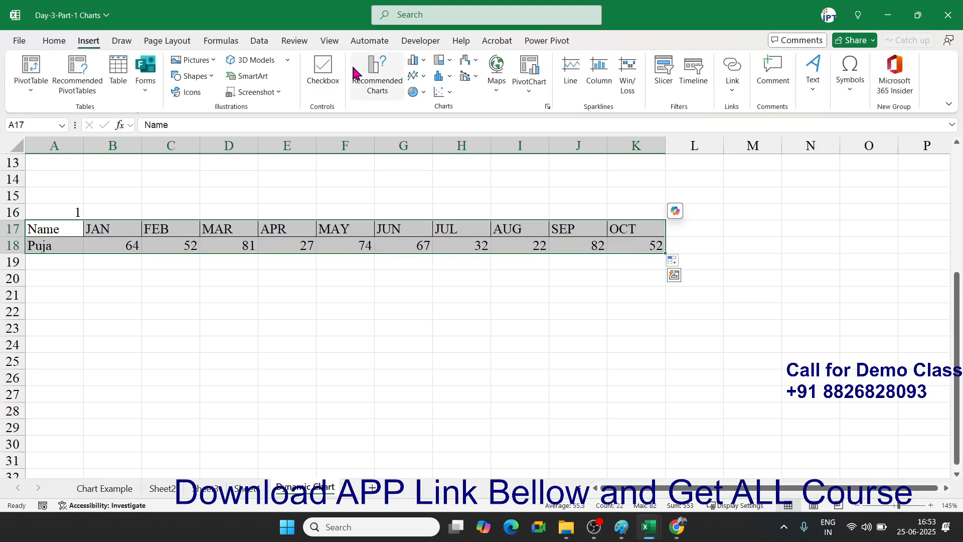
click(412, 64)
click(425, 102)
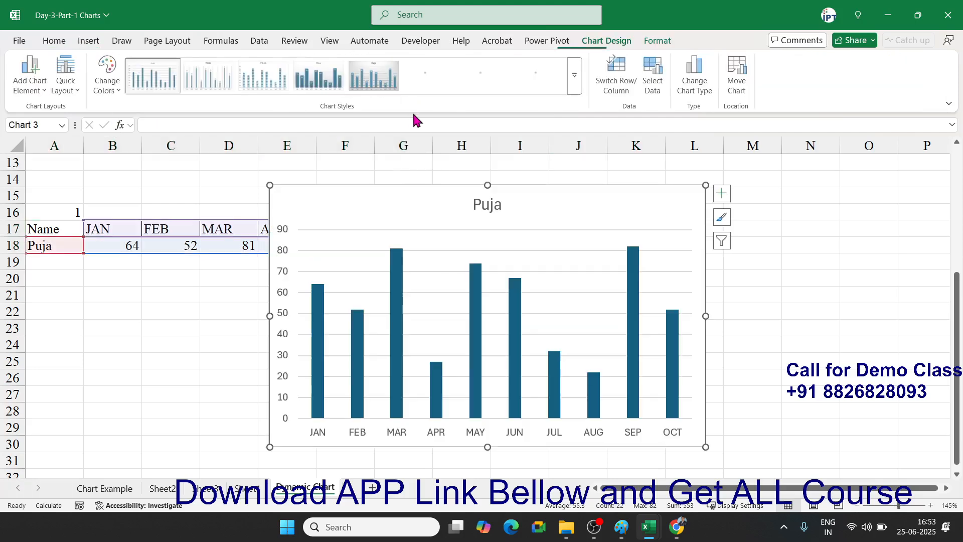
- Place the Puja chart below row 18 and widen it so every month fits
drag(390, 222, 219, 294)
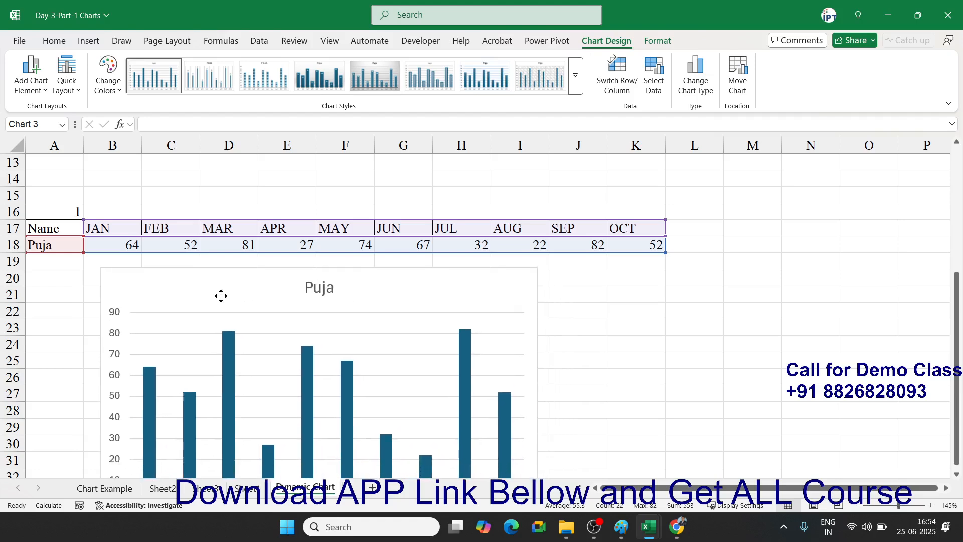
scroll(222, 296, down, 3)
drag(538, 397, 651, 326)
scroll(633, 336, up, 3)
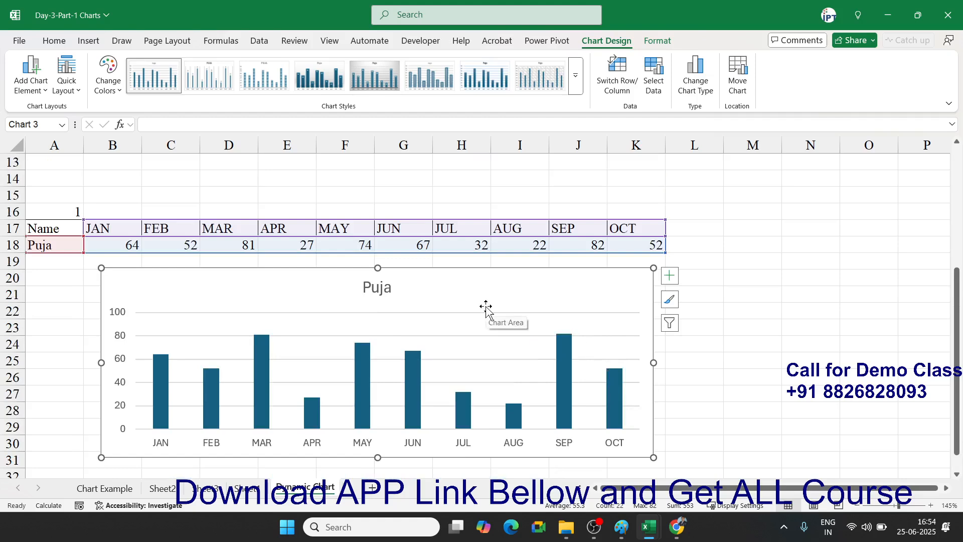
- Enter 2, 3, 4, 5 in A16 to cycle through Mohan, Kavita, Uday, Inder, then 1 for Puja
click(67, 300)
click(61, 213)
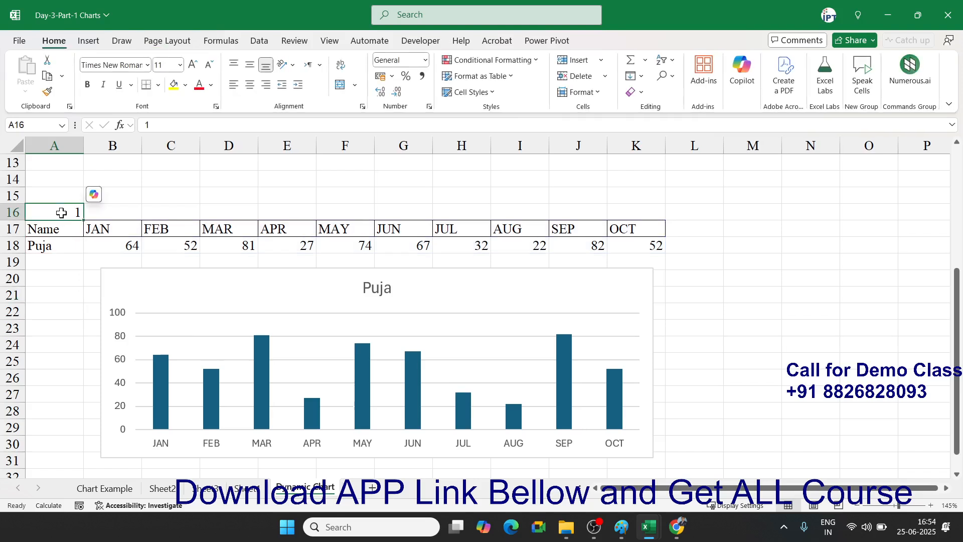
text(2)
key(Return)
click(61, 213)
text(3)
key(Return)
click(61, 213)
text(4)
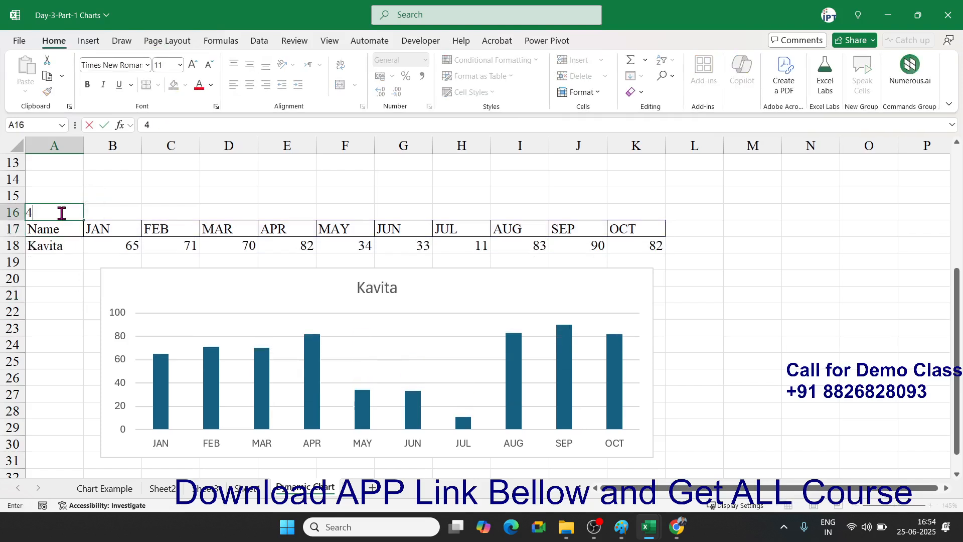
key(Return)
click(61, 213)
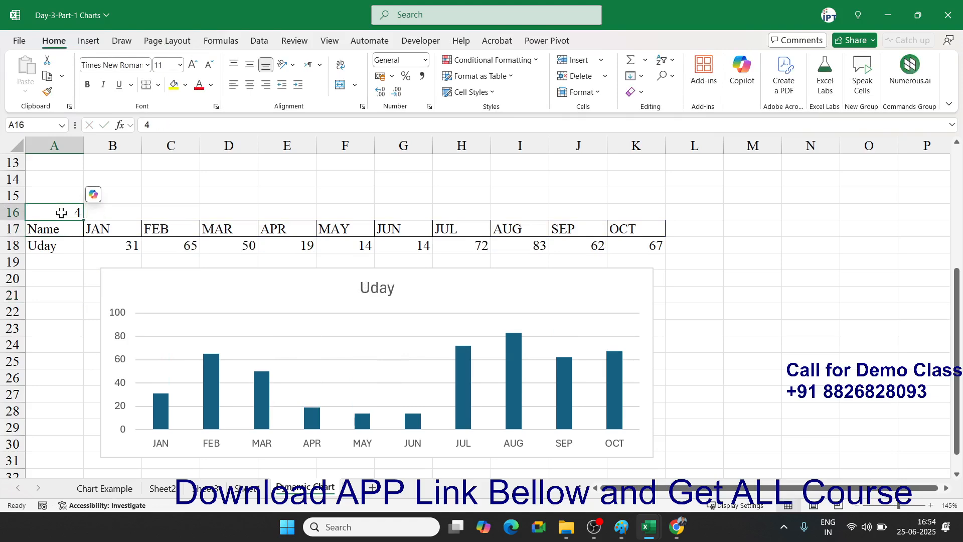
text(5)
key(Return)
click(61, 213)
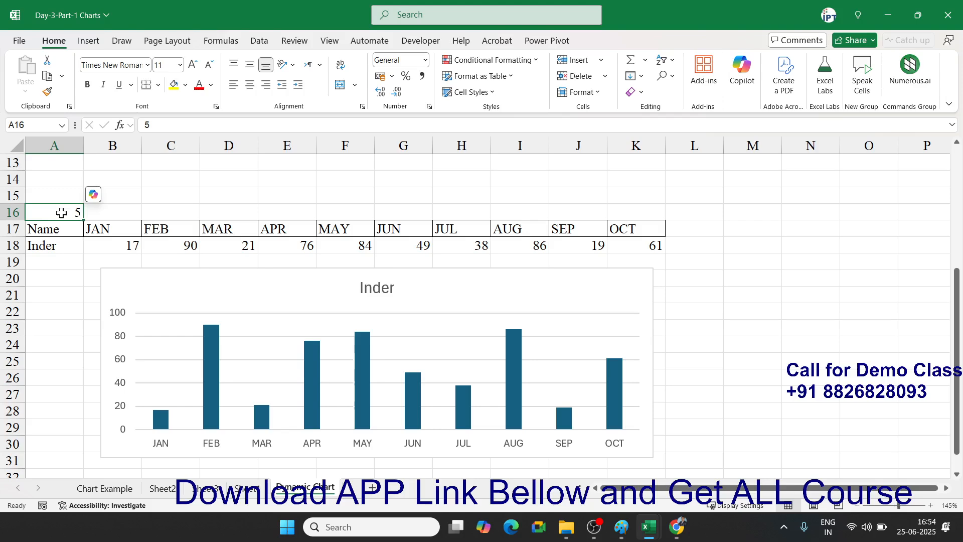
text(1)
key(Return)
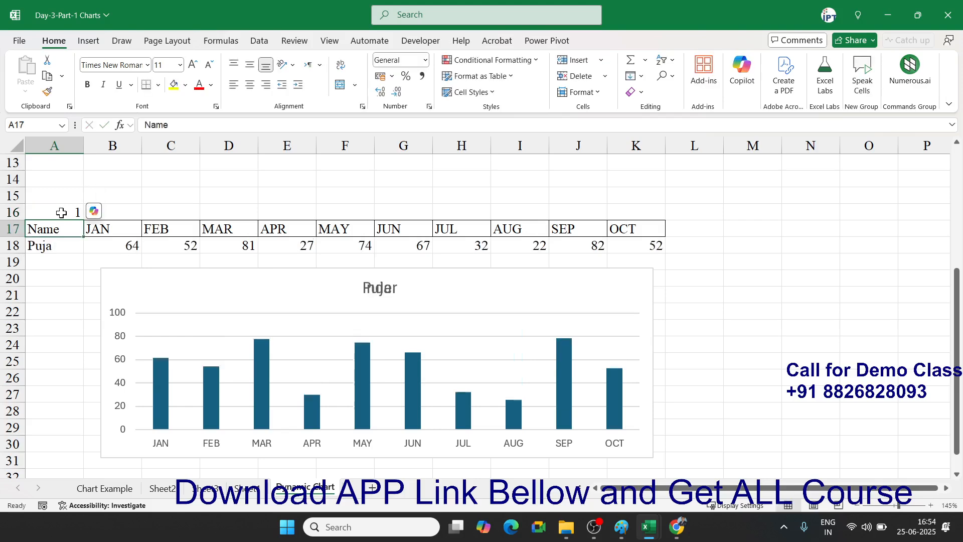
- Confirm Inder is the fifth name and move the chart down below row 20
scroll(30, 247, up, 4)
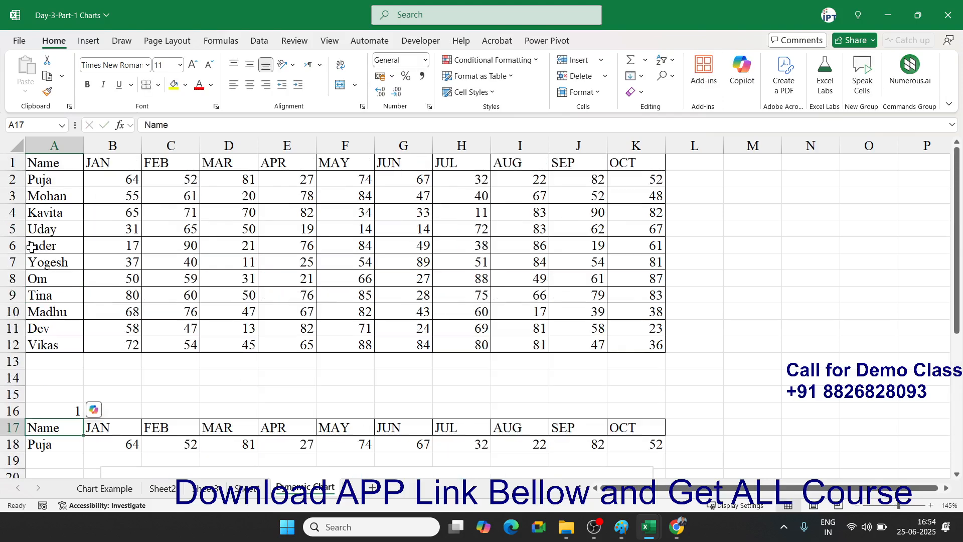
click(34, 246)
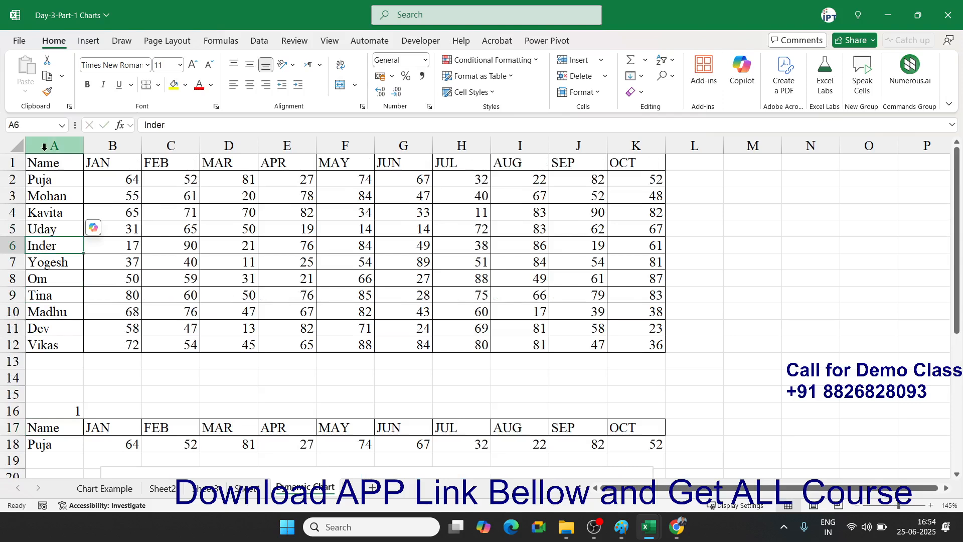
scroll(33, 244, down, 3)
click(73, 279)
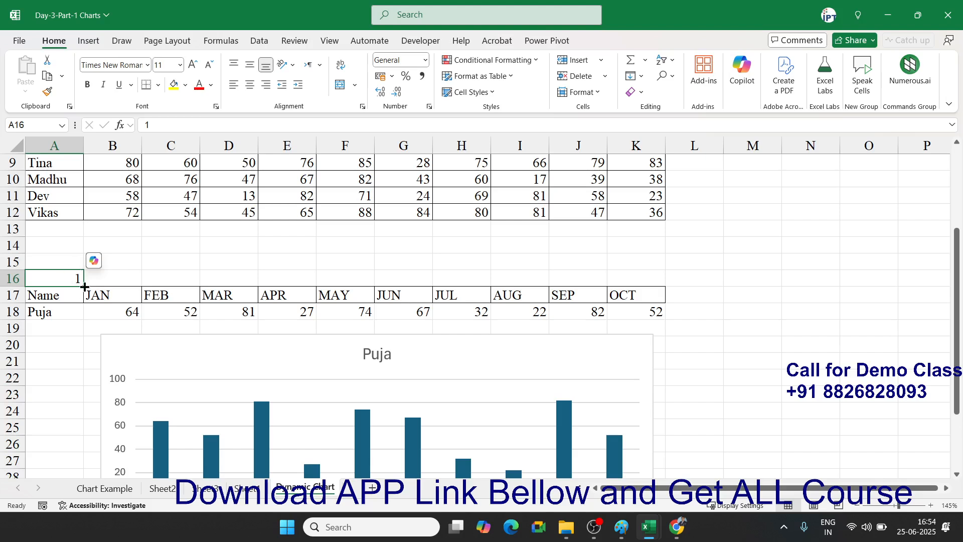
drag(205, 356, 184, 381)
click(126, 348)
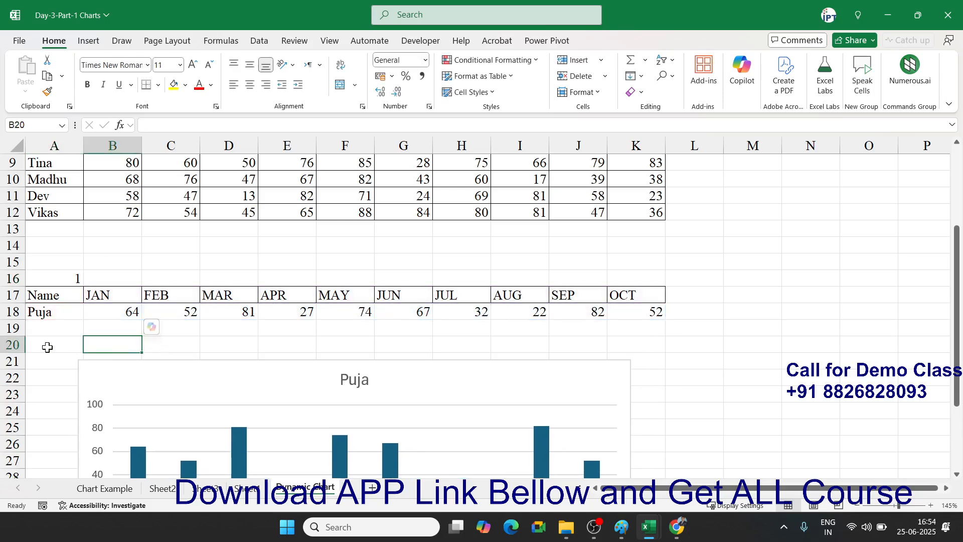
- Label B20 'Select Name' and give D20 a List validation sourced from =$A$2:$A$12
text(Selec)
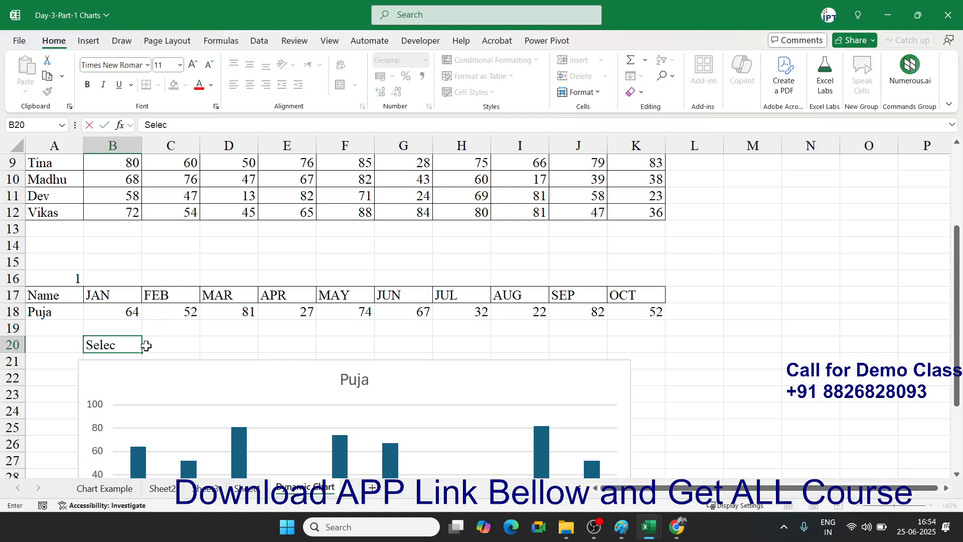
text(t Name)
key(Right)
key(Right)
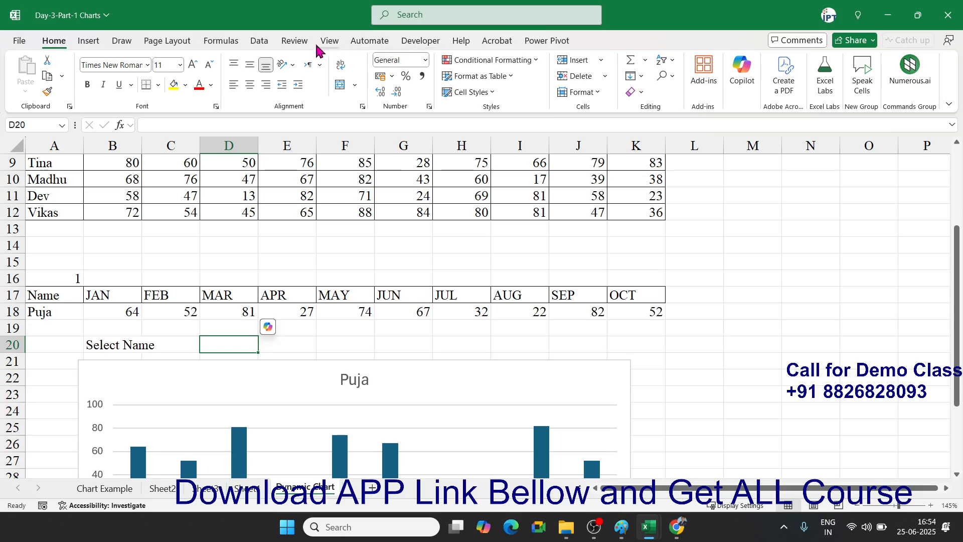
click(258, 41)
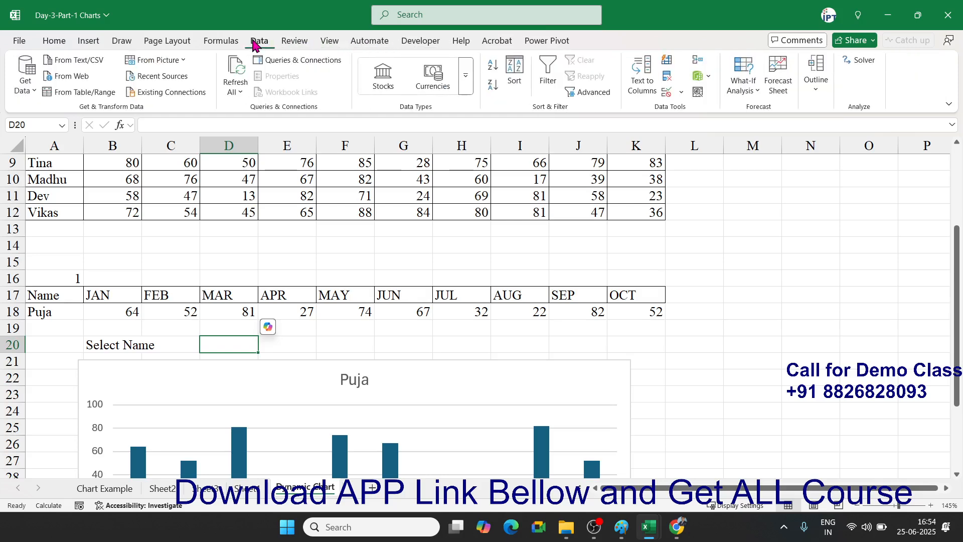
click(667, 95)
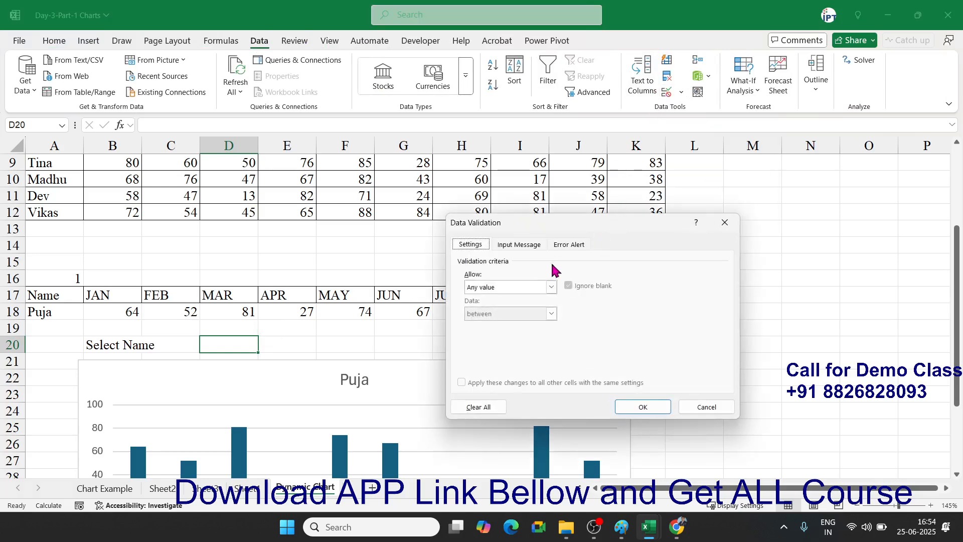
click(551, 287)
click(525, 324)
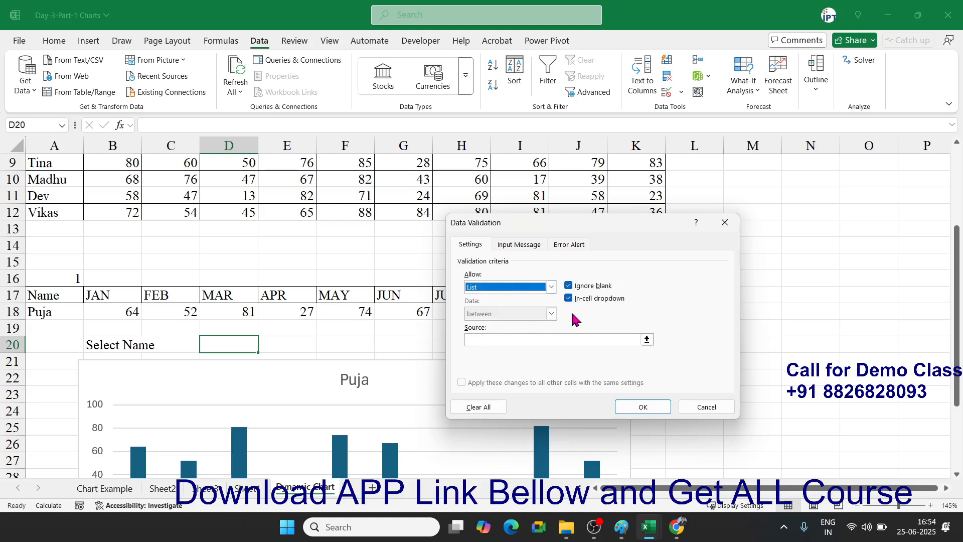
click(647, 340)
click(60, 215)
key(ctrl+shift+Up)
key(shift+Down)
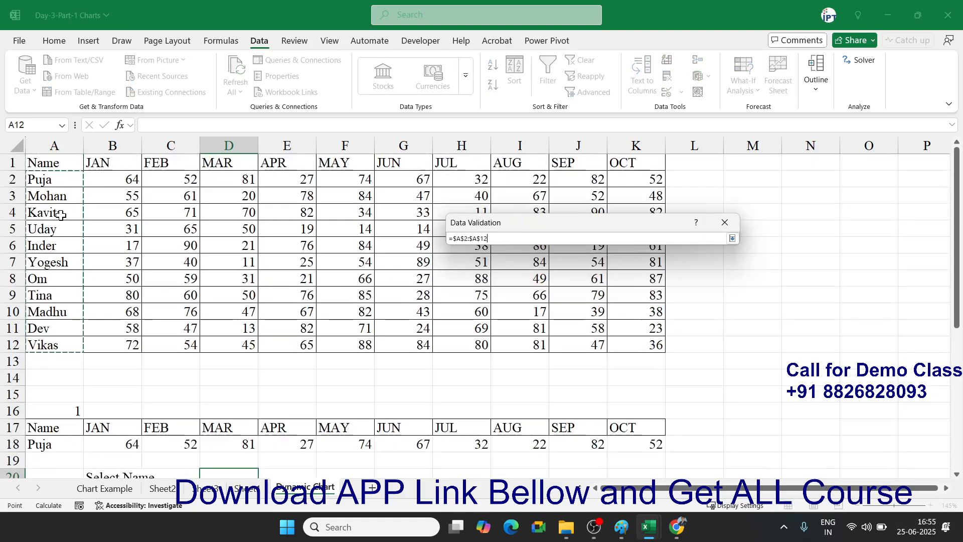
key(Return)
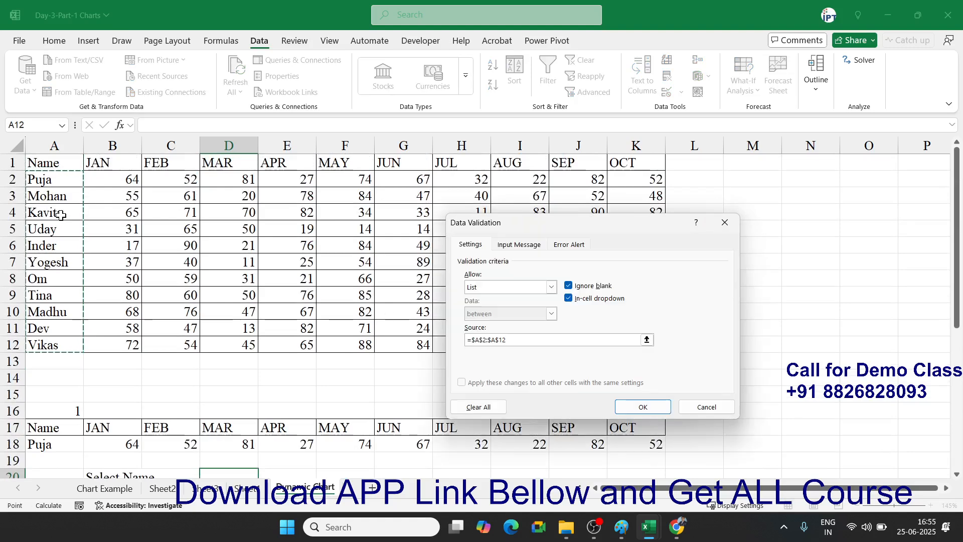
click(640, 406)
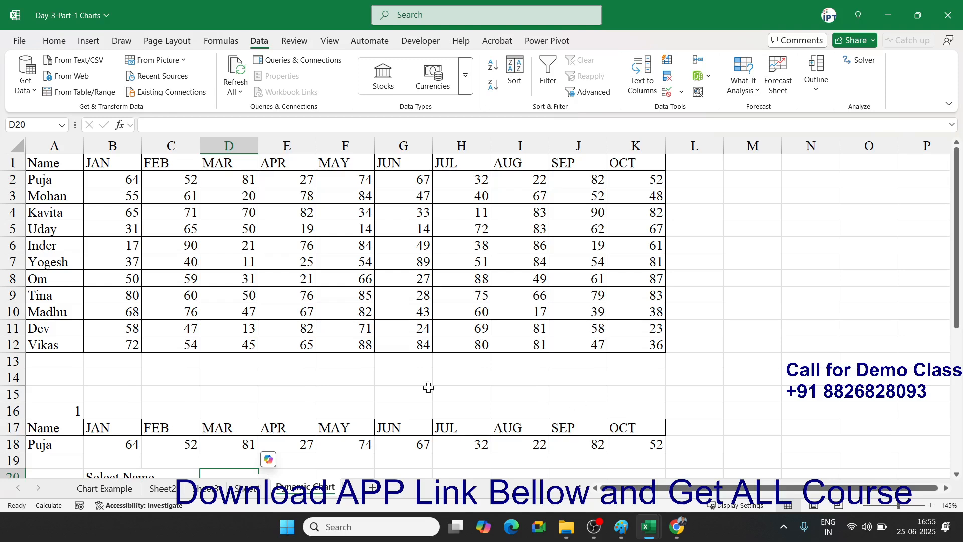
- Pick Puja from D20's new name dropdown
scroll(575, 402, down, 3)
click(263, 346)
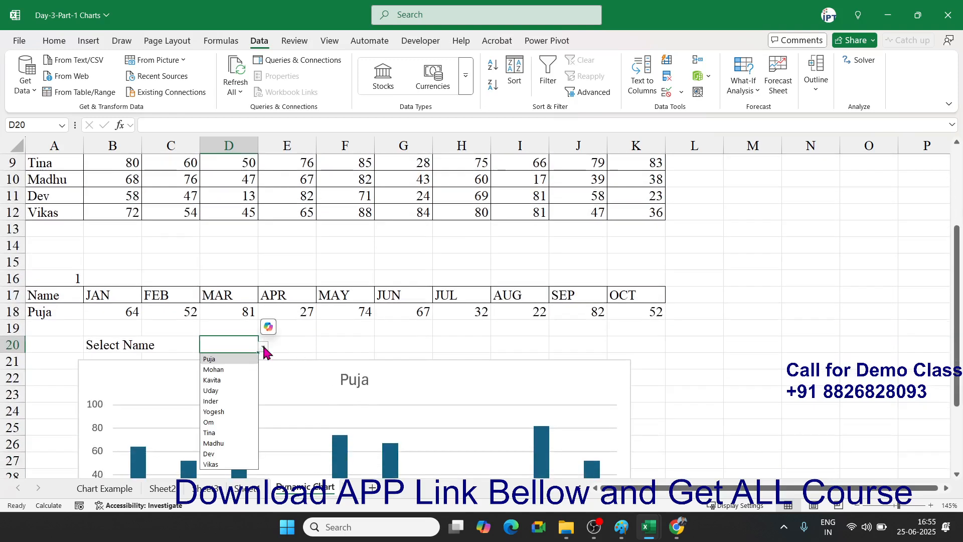
click(237, 361)
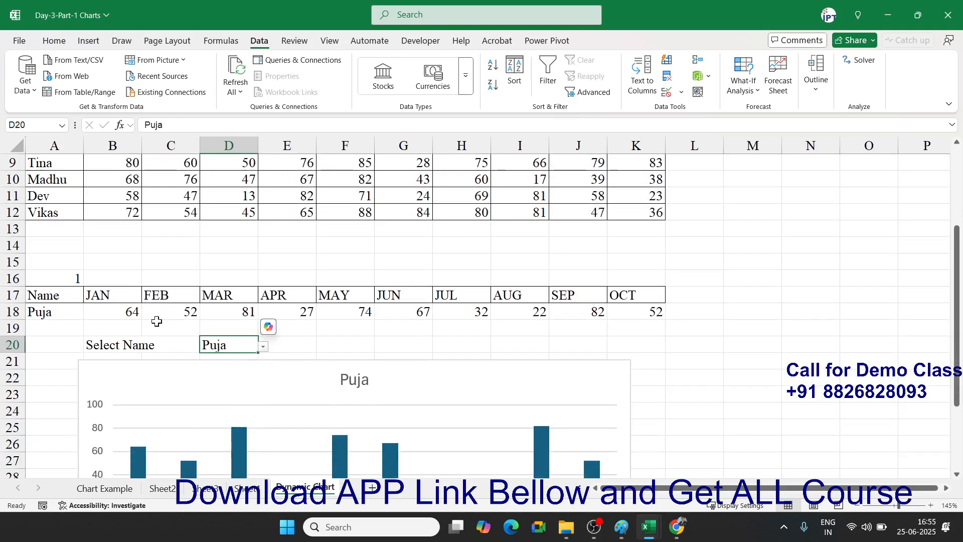
click(75, 279)
- In A16, begin =MATCH(D20,A1:A12 to locate the selected name within column A
text(=)
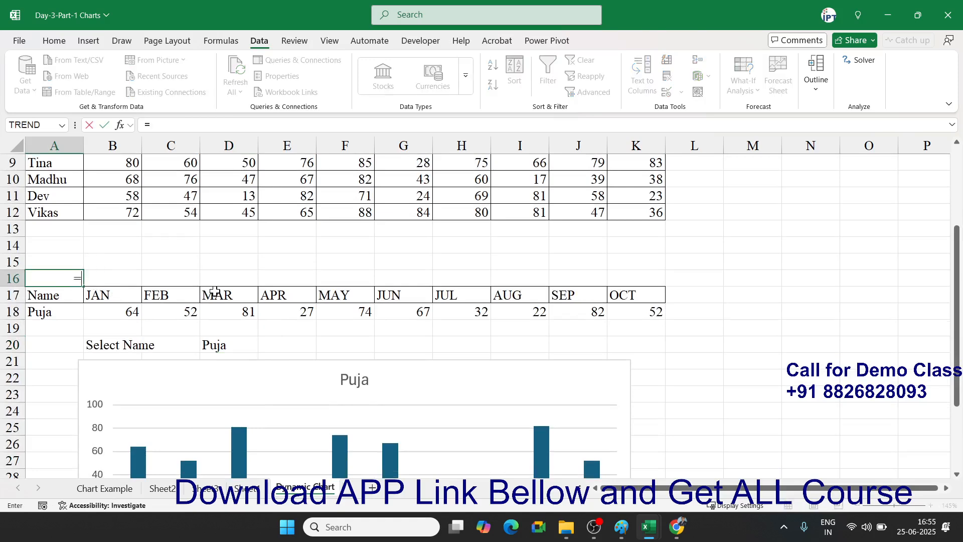
text(mat)
key(Tab)
key(Right)
key(Right)
key(Right)
key(Right)
key(Down)
key(Down)
key(Left)
key(Down)
key(Down)
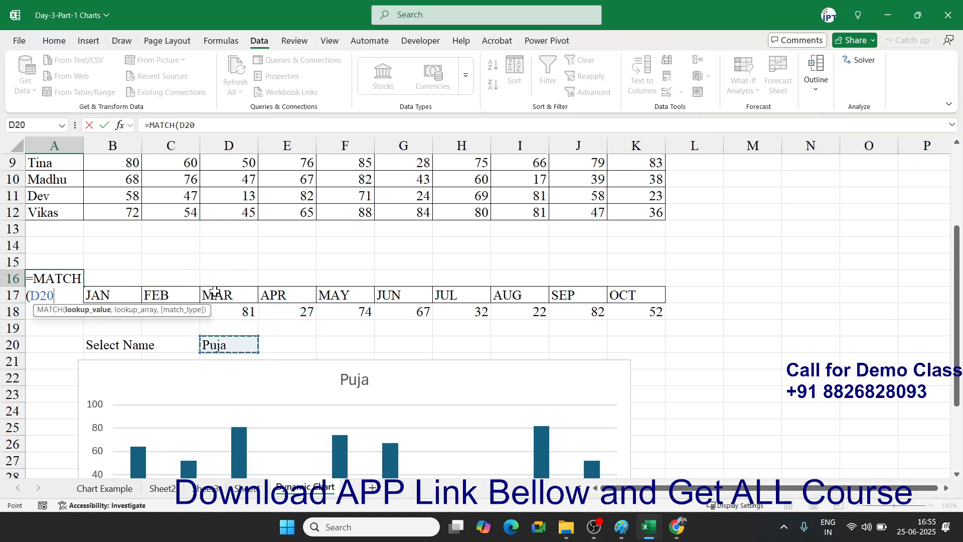
text(,)
key(Up)
key(Up)
key(Up)
key(Up)
key(ctrl+shift+Up)
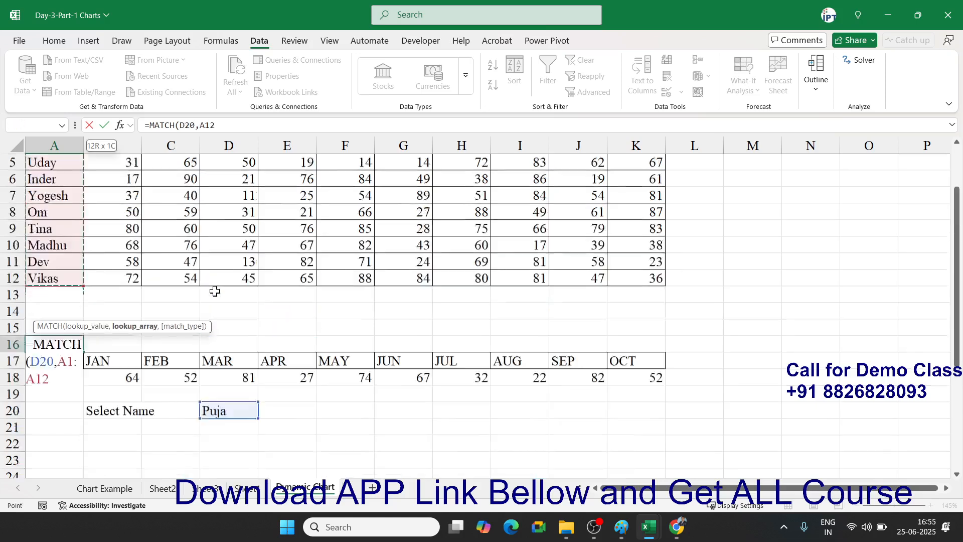
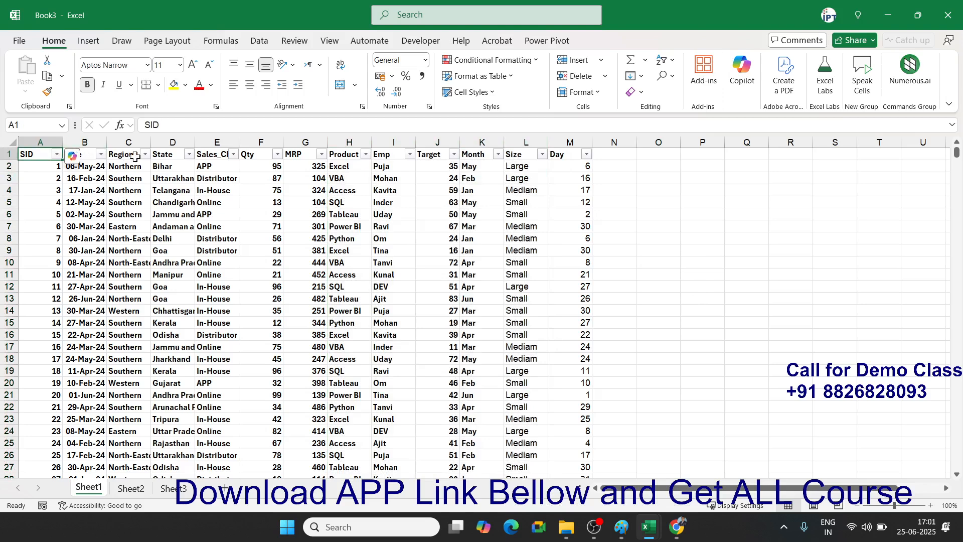
- Filter the Region column to show only Central
click(145, 154)
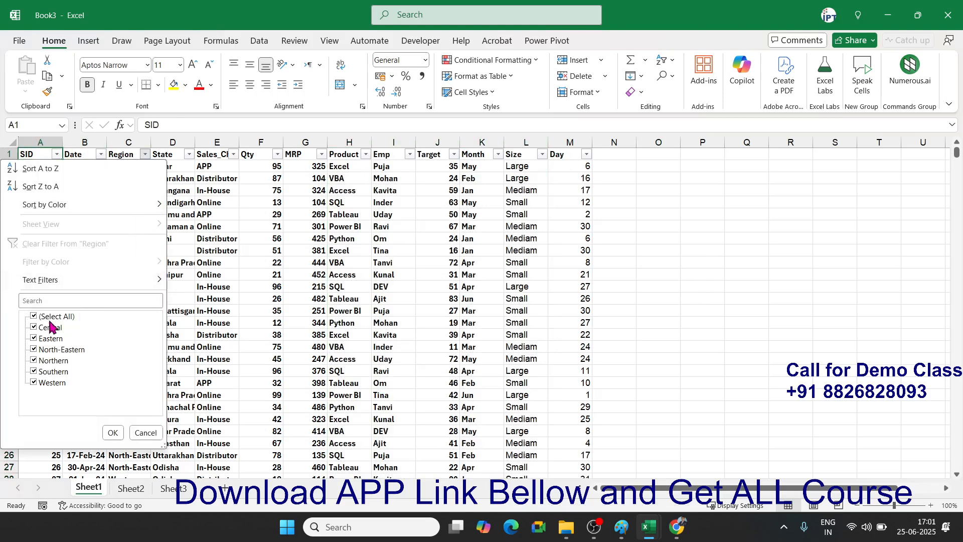
click(33, 317)
click(34, 327)
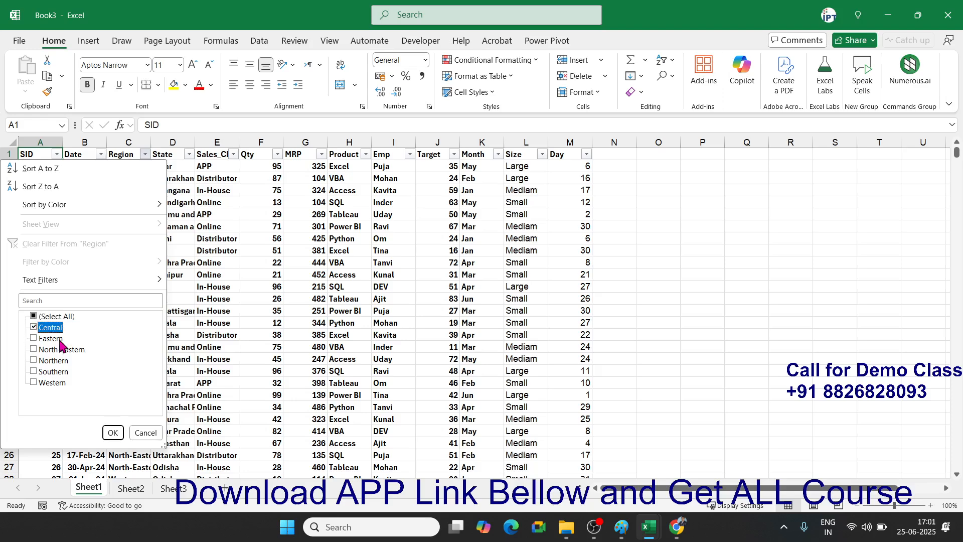
click(113, 432)
- Filter Sales_Channel to APP, then turn AutoFilter off with Ctrl+Shift+L to show all rows
click(235, 155)
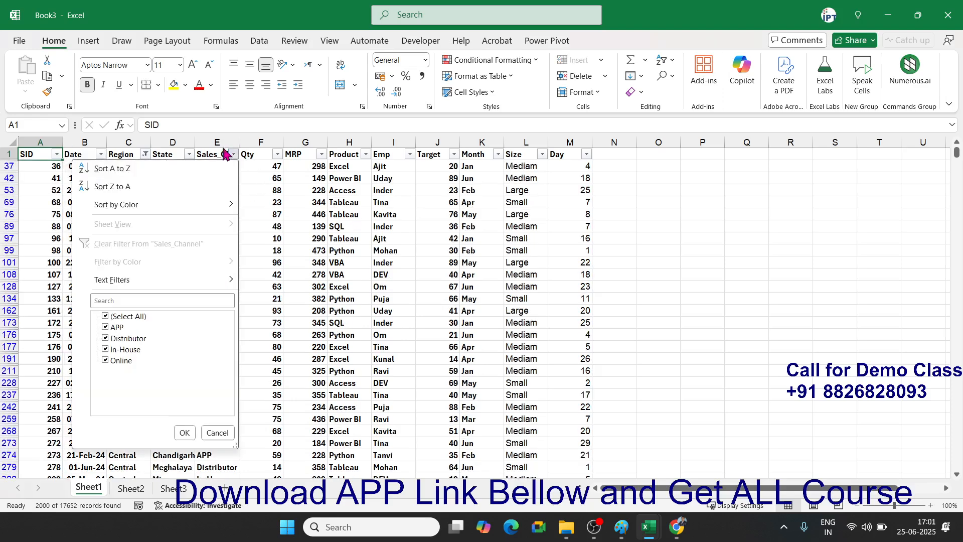
click(106, 316)
click(105, 327)
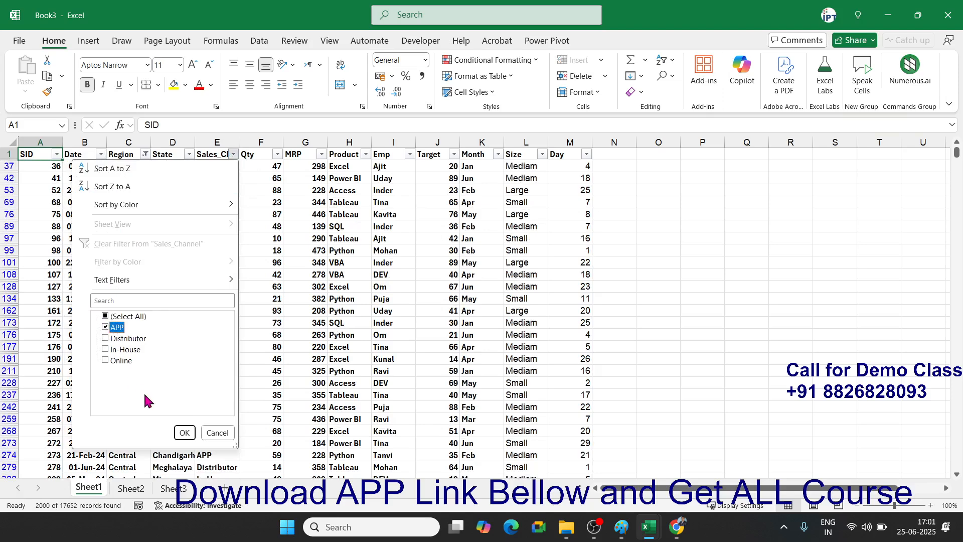
click(184, 432)
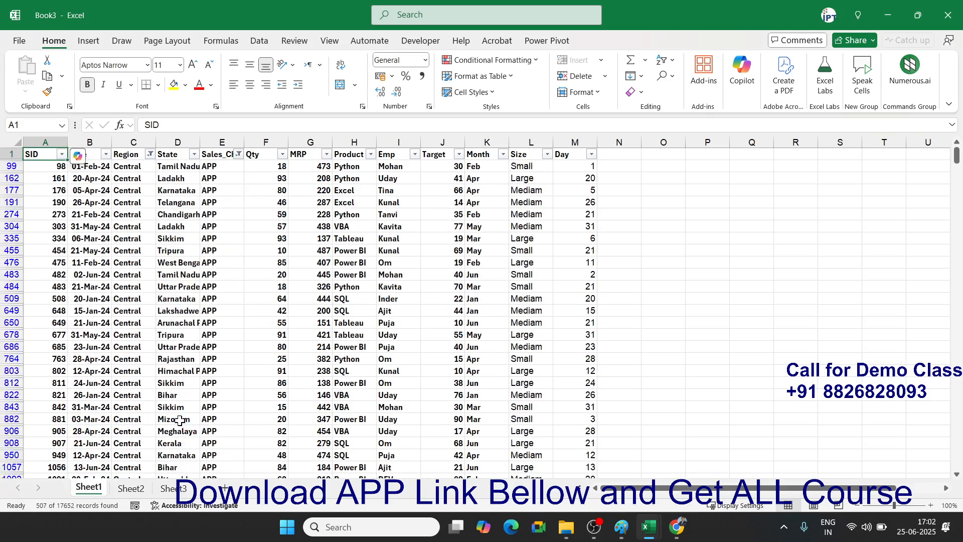
click(159, 299)
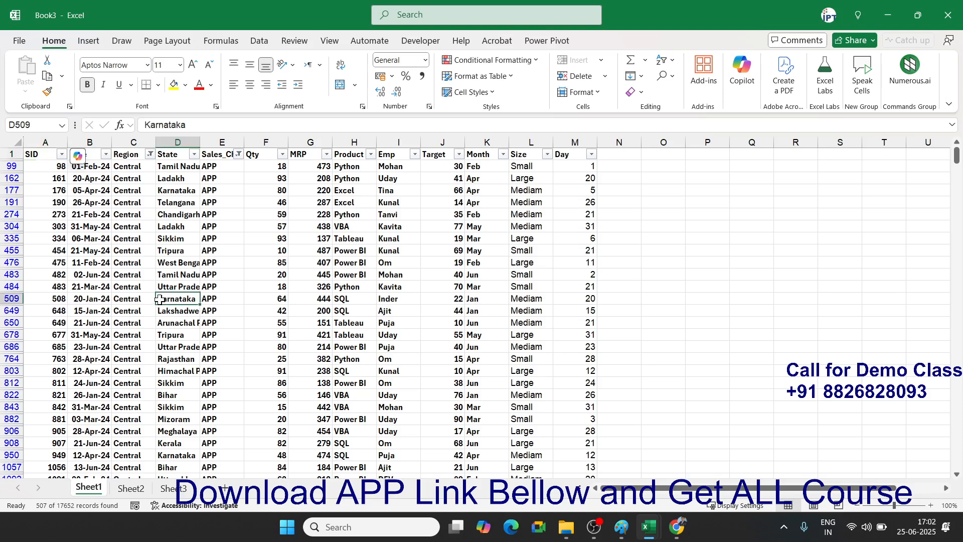
key(ctrl+shift+l)
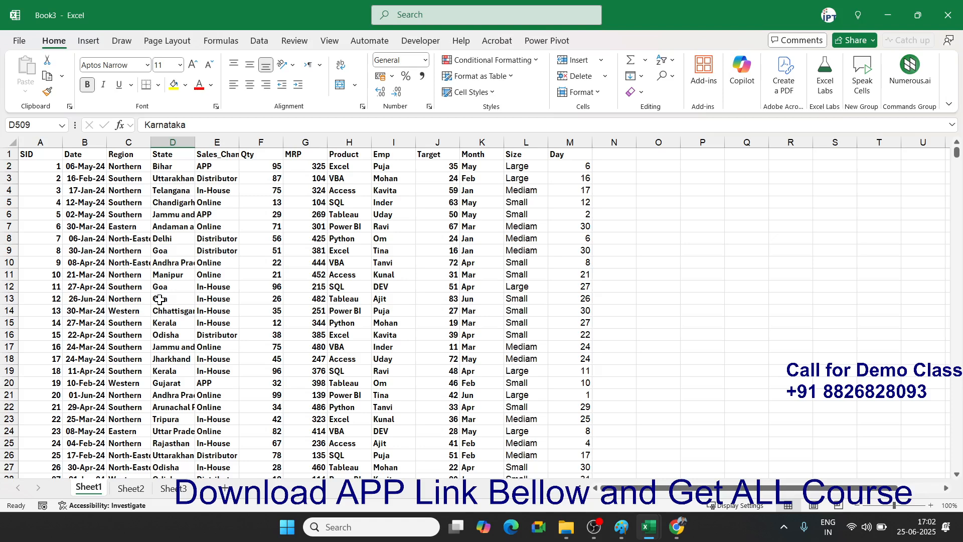
- Format A1:M17653 as a table with headers in a light banded style
click(41, 154)
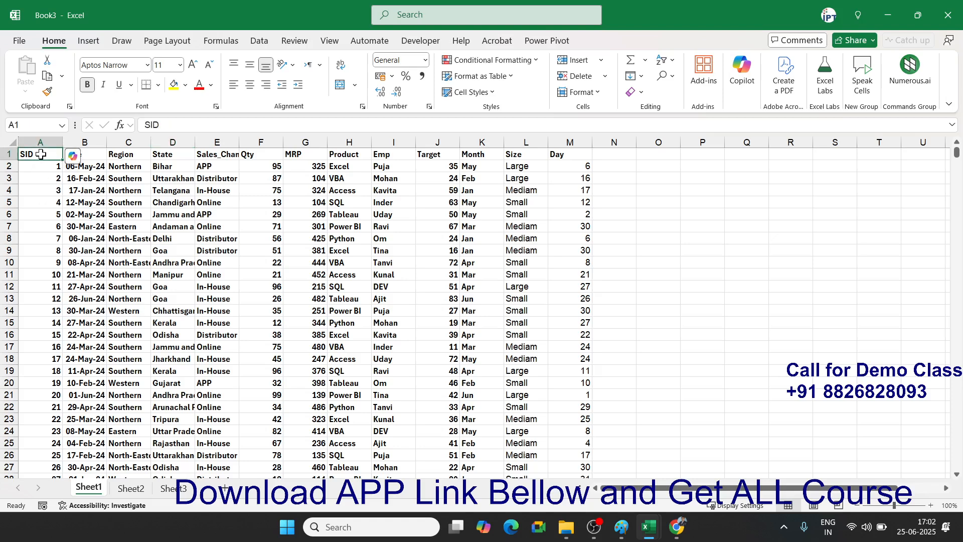
key(ctrl+shift+Right)
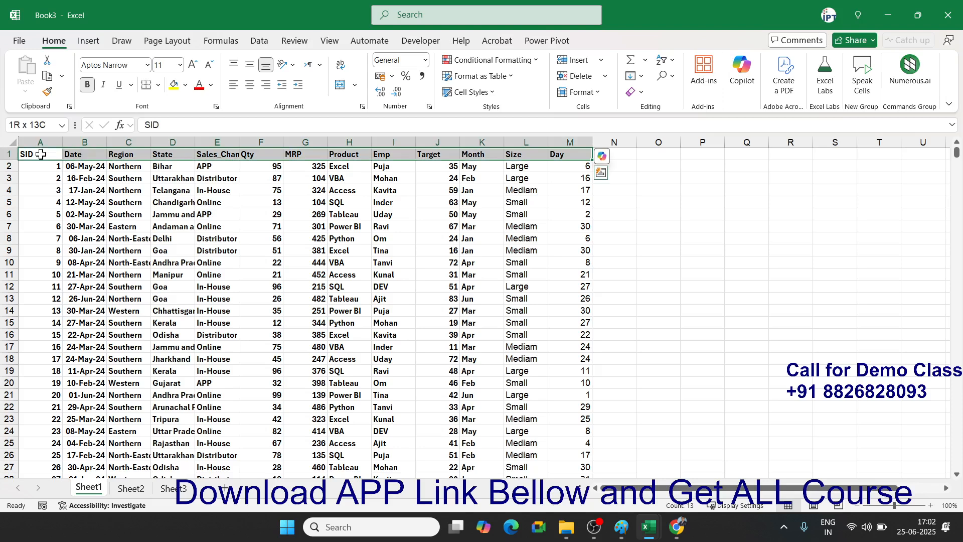
key(ctrl+shift+Down)
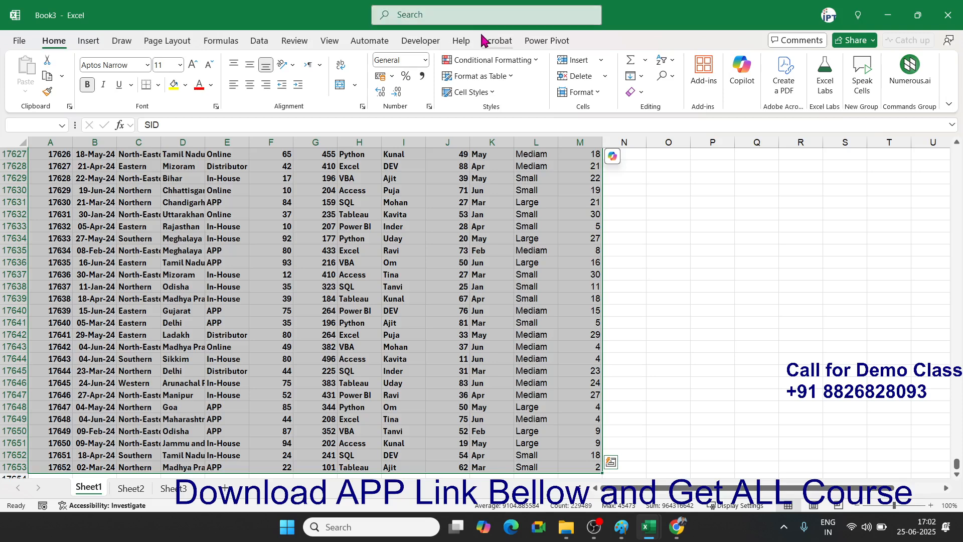
click(507, 76)
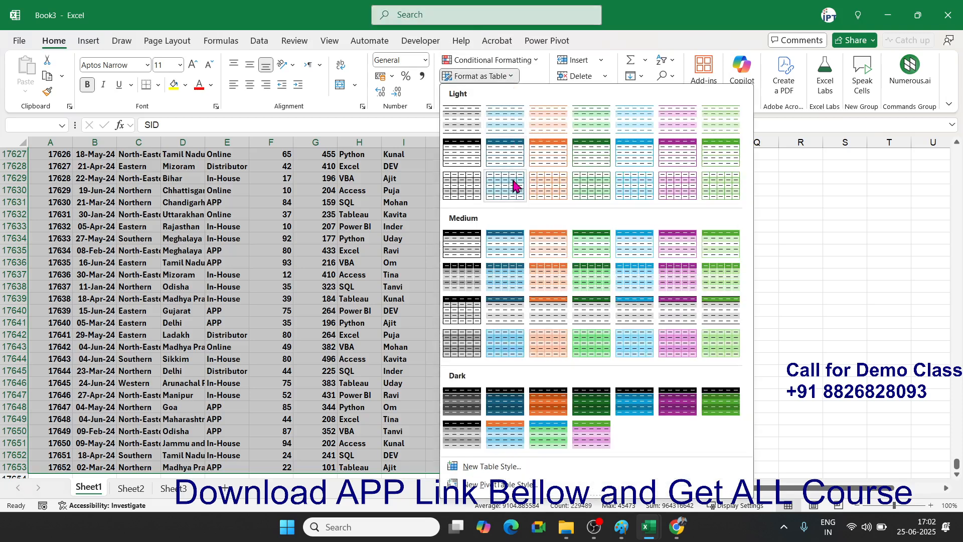
click(88, 40)
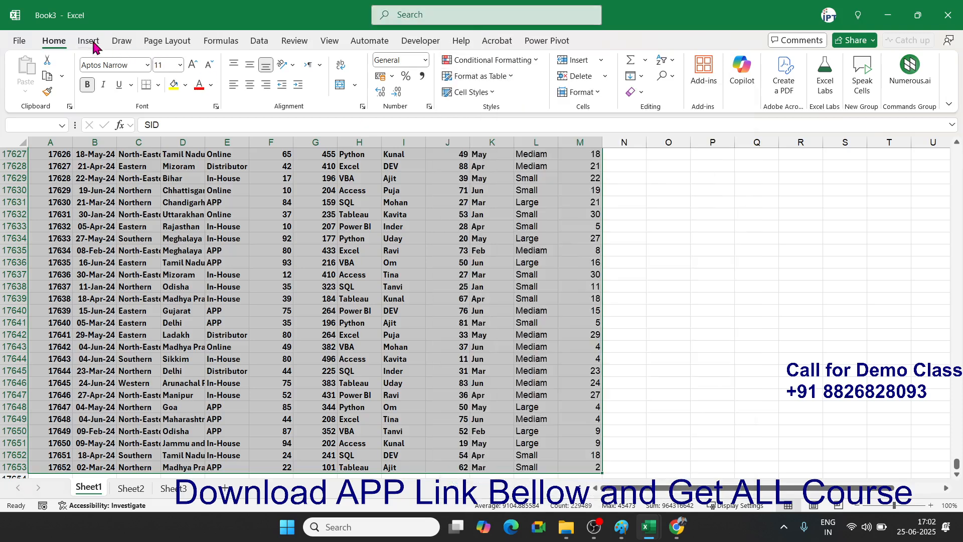
click(54, 41)
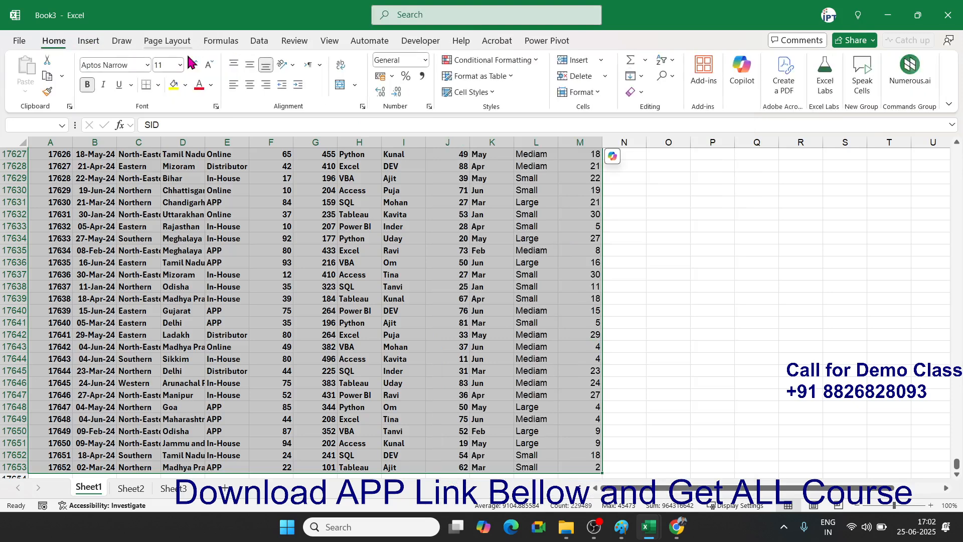
click(481, 60)
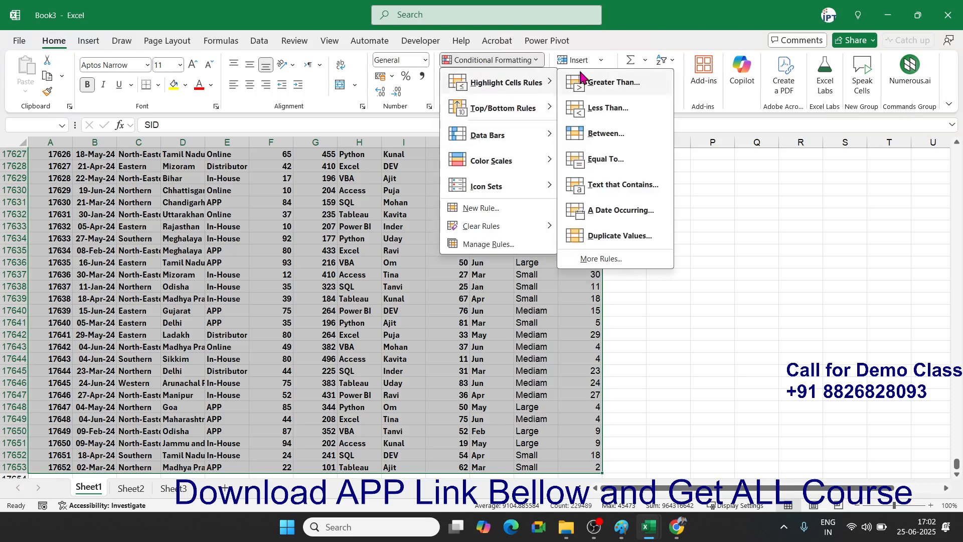
key(Escape)
key(Escape)
click(480, 76)
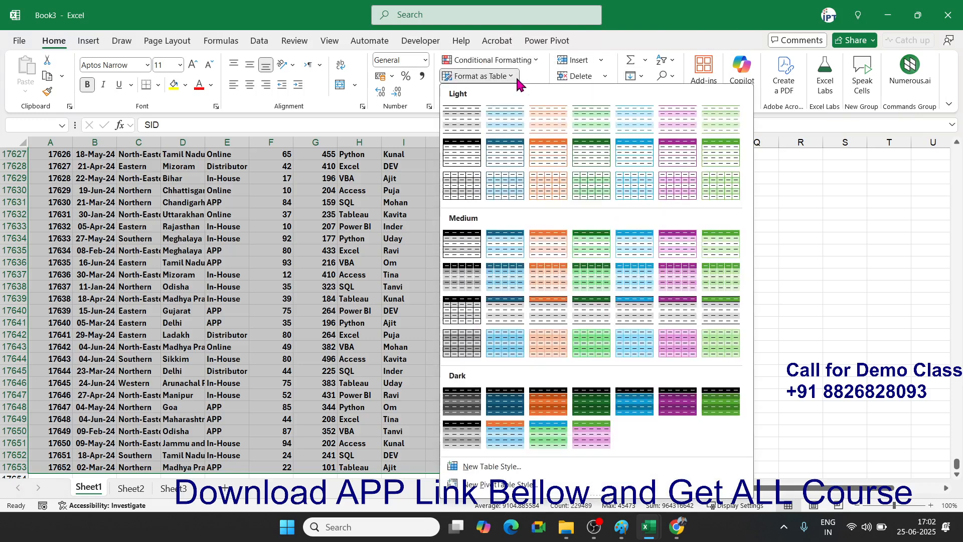
click(545, 156)
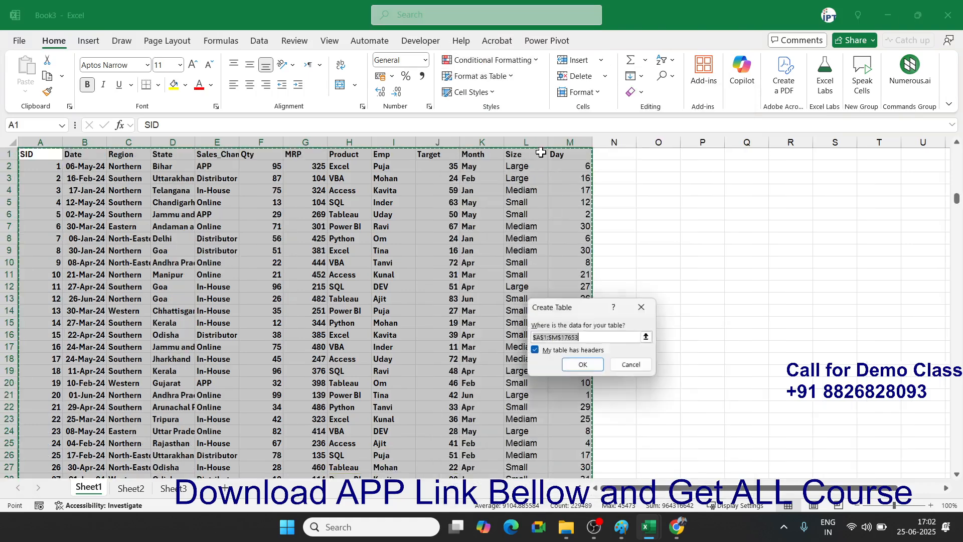
click(584, 366)
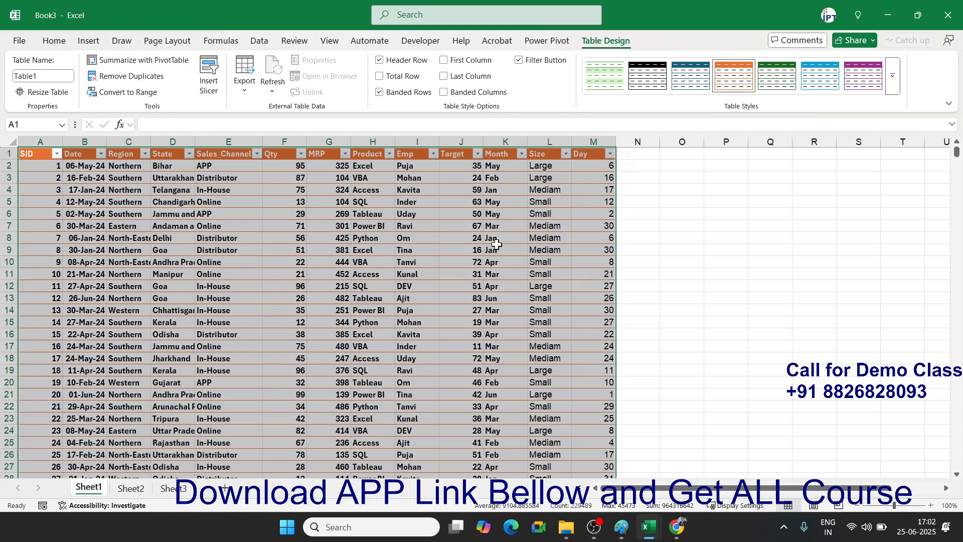
- Insert Table1 slicers for Region, State, Sales_Channel, Month and Size
click(339, 238)
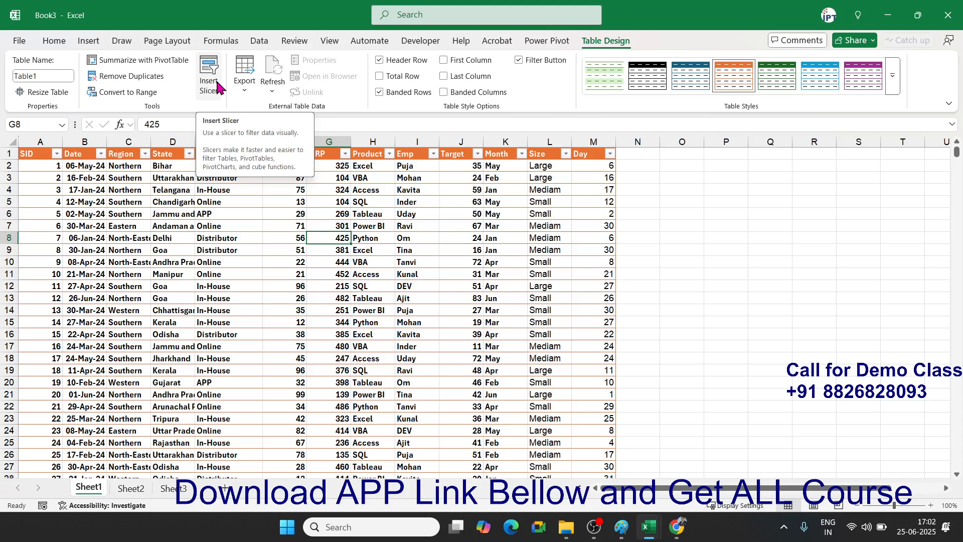
click(217, 88)
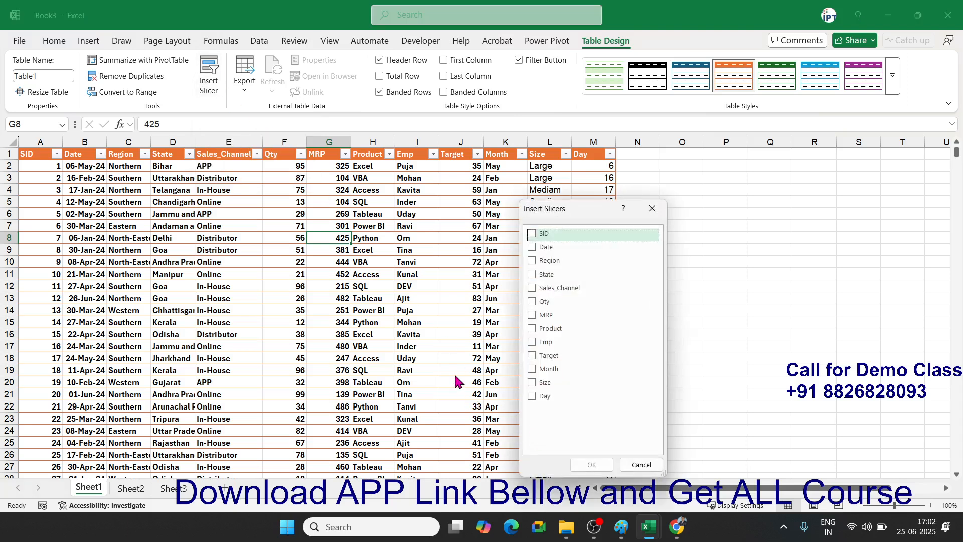
click(532, 260)
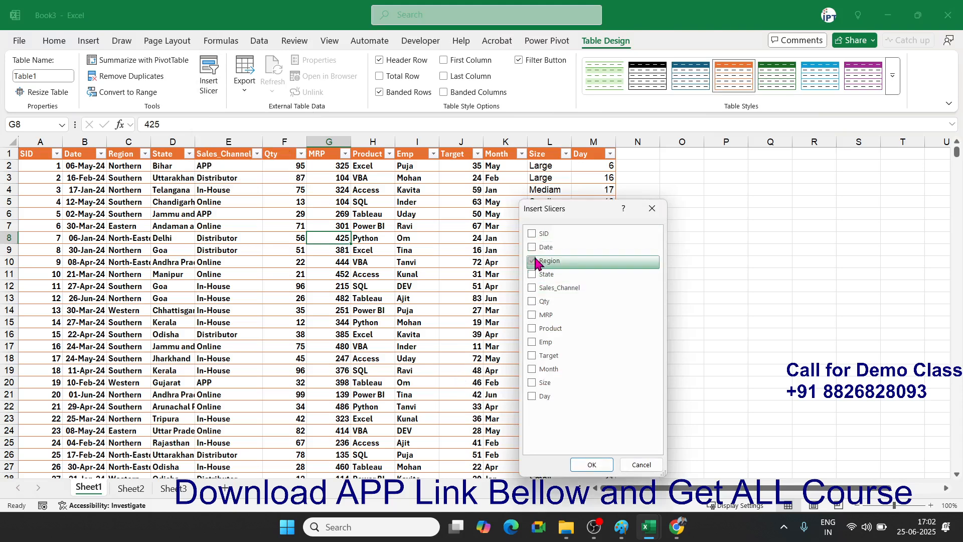
click(533, 275)
click(534, 288)
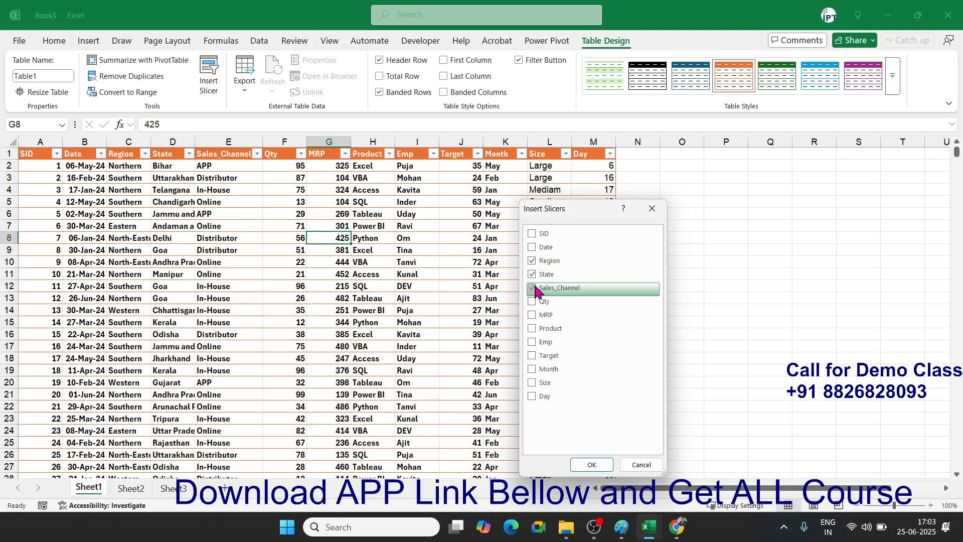
click(534, 370)
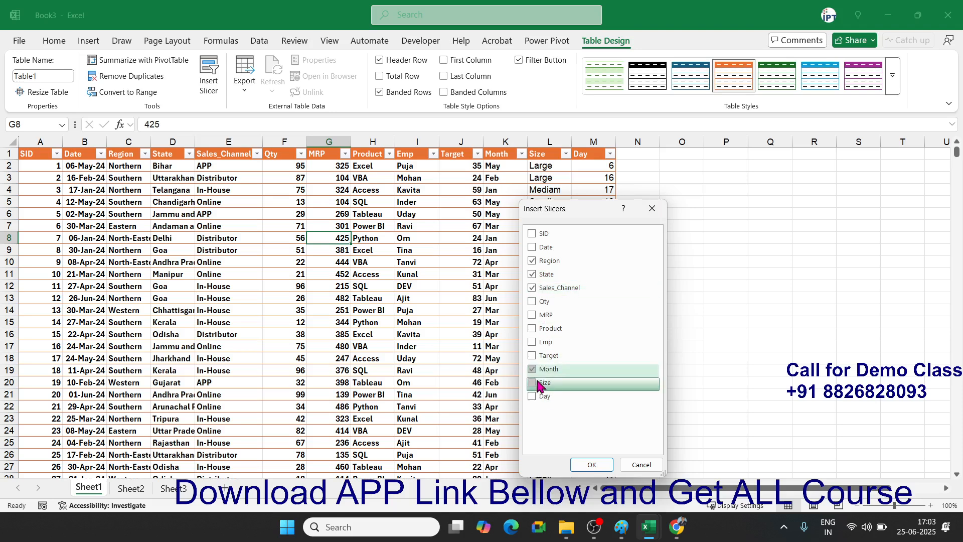
click(538, 386)
click(592, 465)
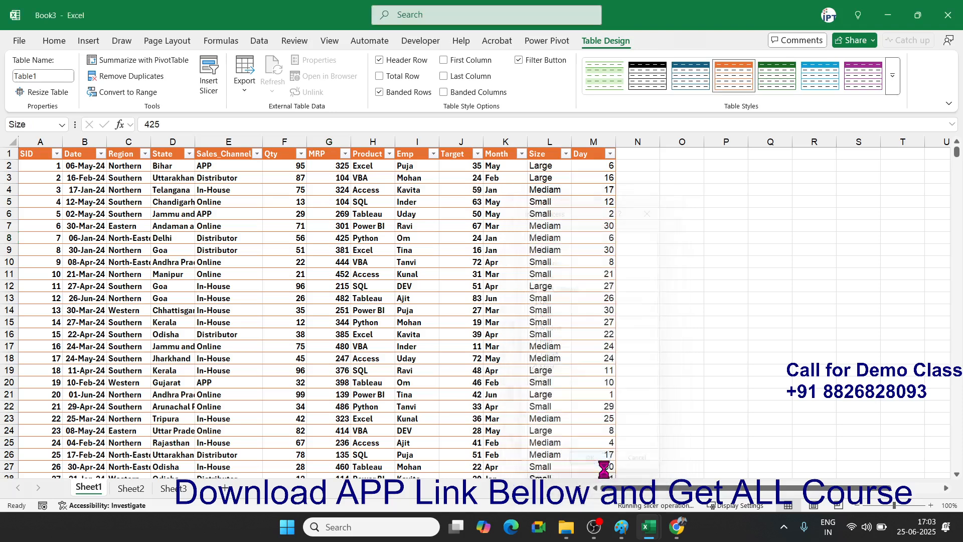
- Place a narrowed Region slicer beside column M with a lengthened State slicer next to it
click(682, 346)
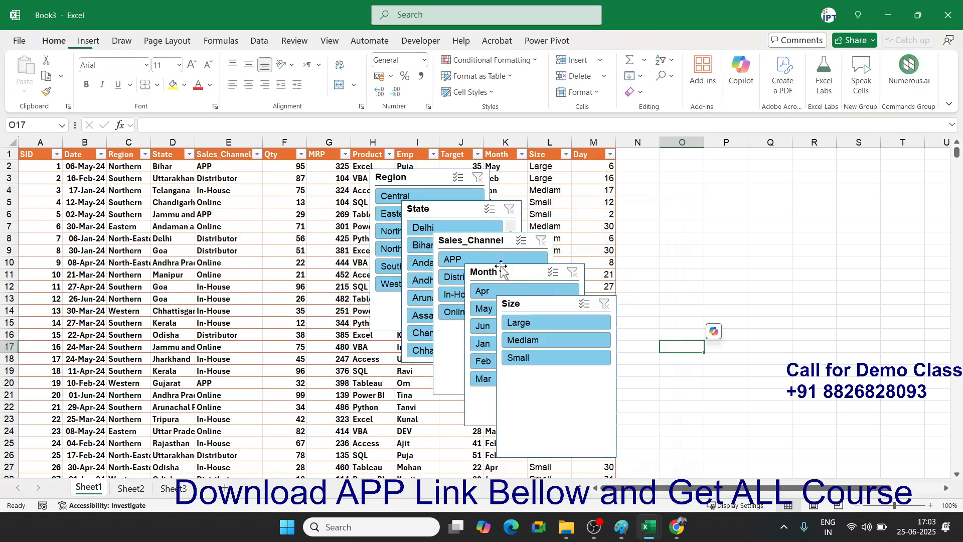
drag(396, 177, 646, 160)
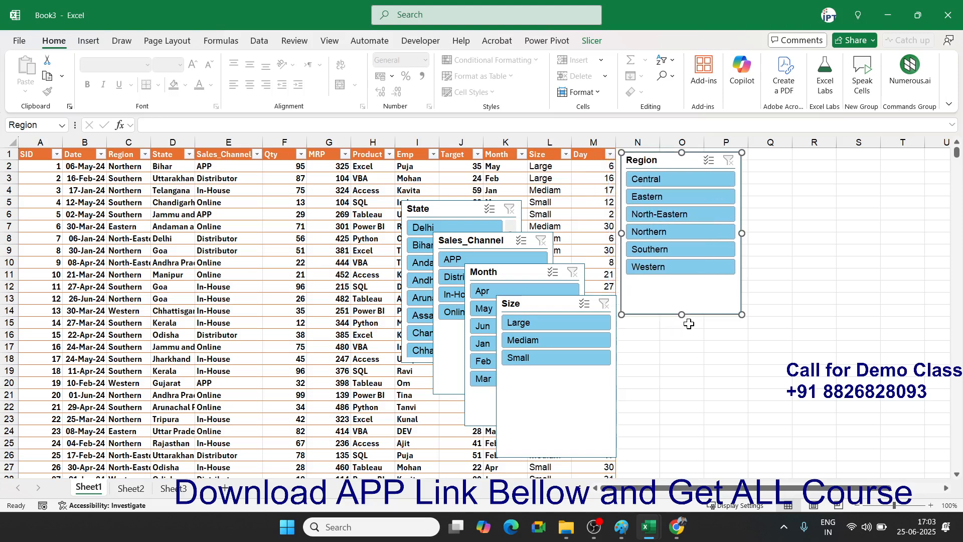
drag(682, 314, 683, 284)
drag(743, 215, 711, 220)
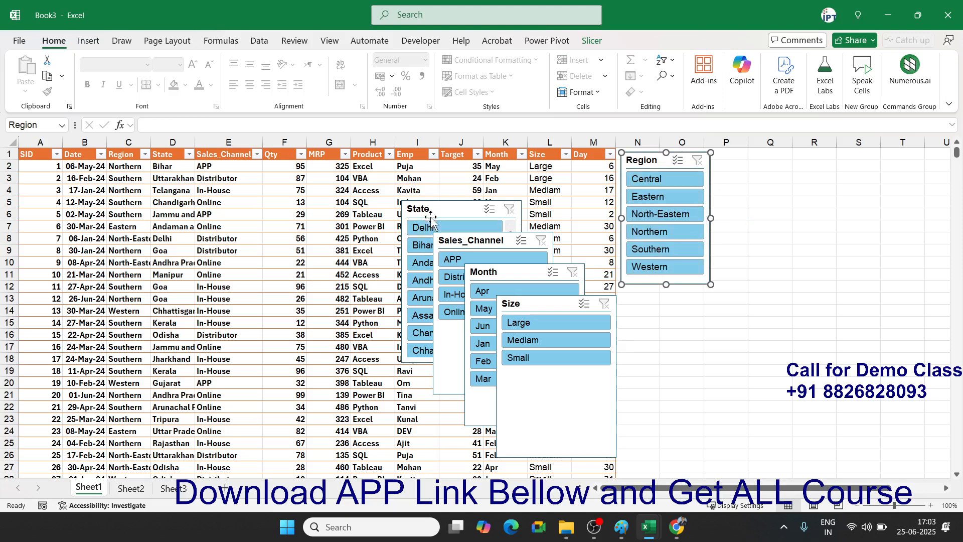
drag(427, 204, 735, 156)
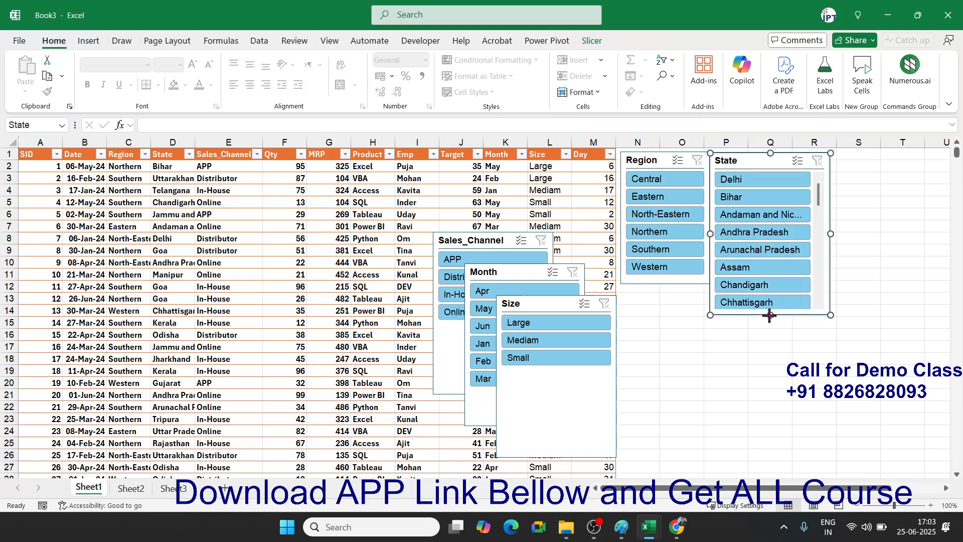
drag(770, 315, 771, 461)
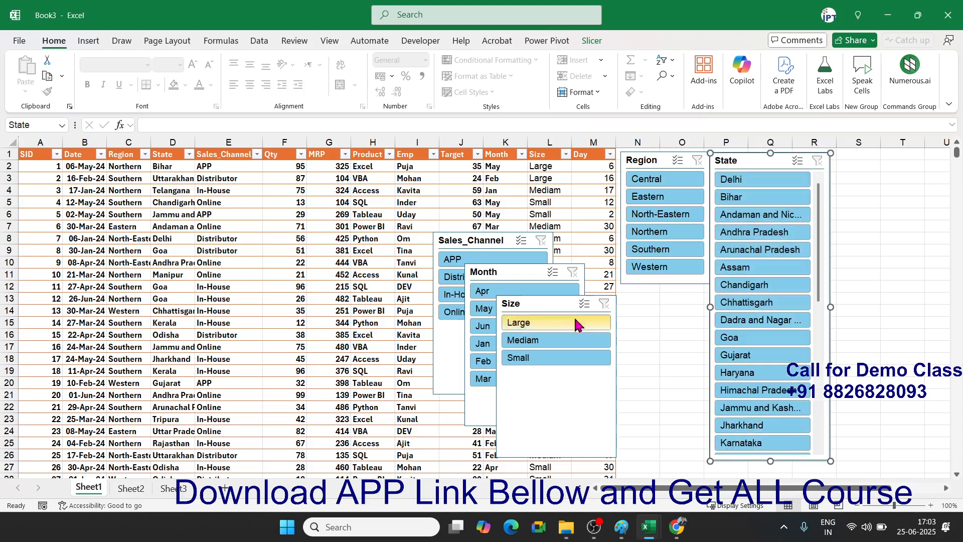
- Narrow, shorten and position the Sales_Channel slicer beside the State slicer
drag(484, 251, 688, 293)
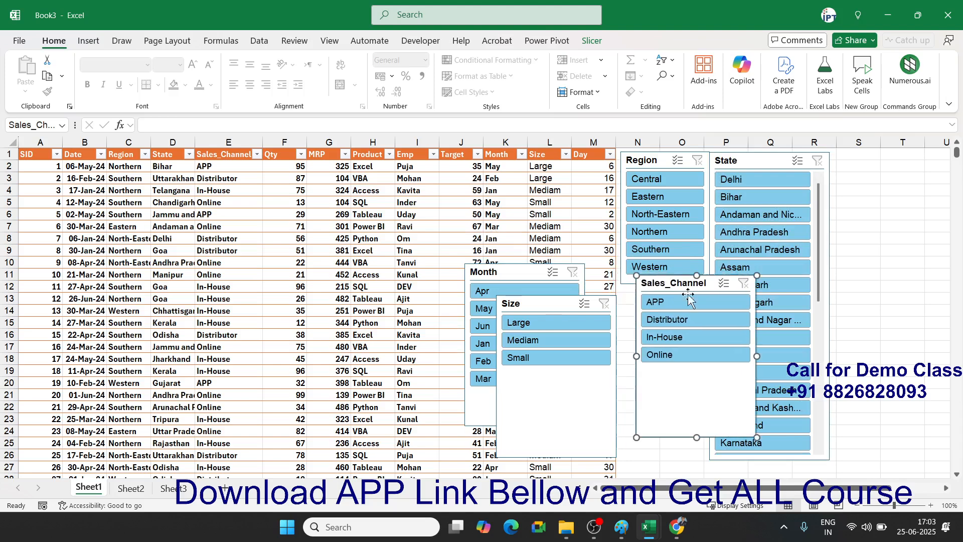
drag(757, 356, 725, 353)
drag(686, 283, 671, 295)
drag(666, 451, 668, 384)
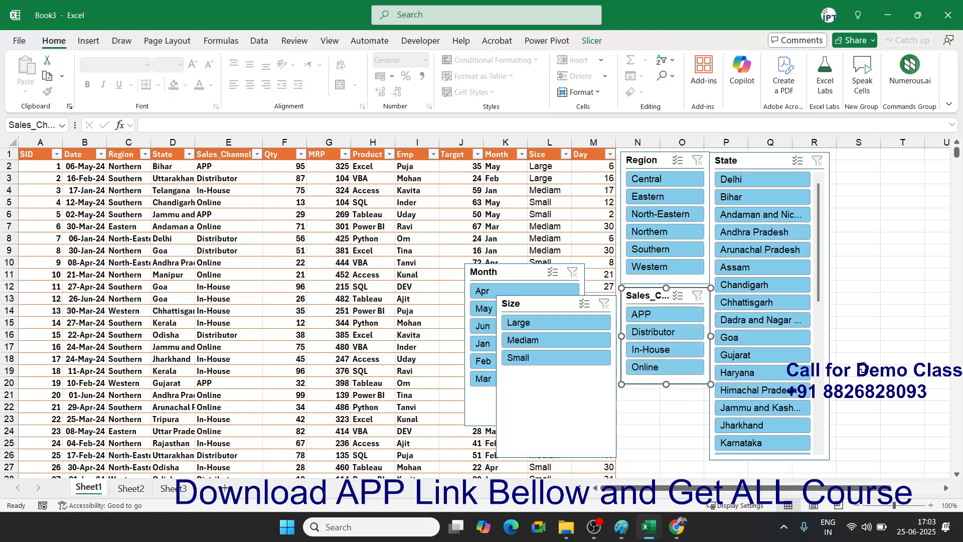
click(858, 359)
- Move the Month slicer beneath the State slicer and shorten it
drag(506, 273, 750, 306)
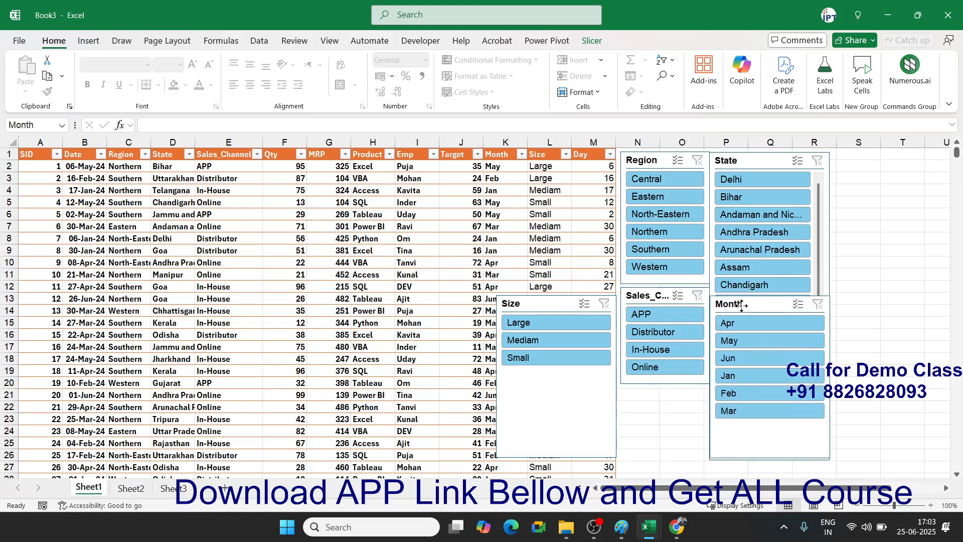
drag(767, 459, 769, 369)
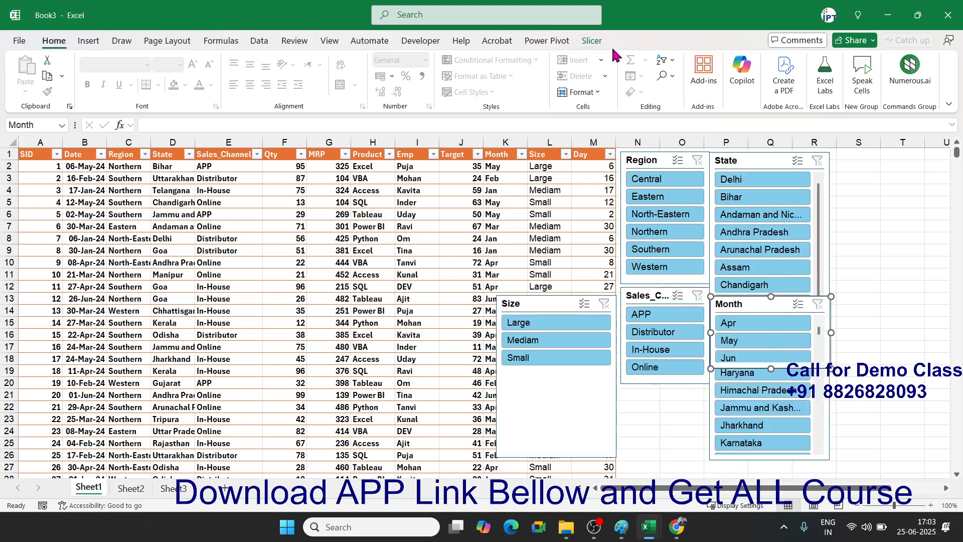
click(592, 42)
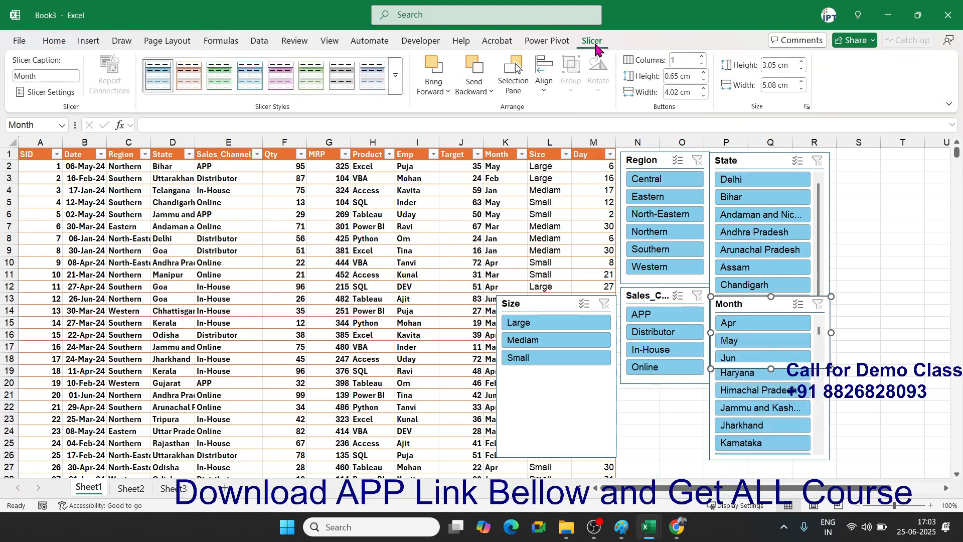
- Set the Month slicer to 2 columns and fit it compactly under Sales_Channel
click(703, 56)
click(703, 56)
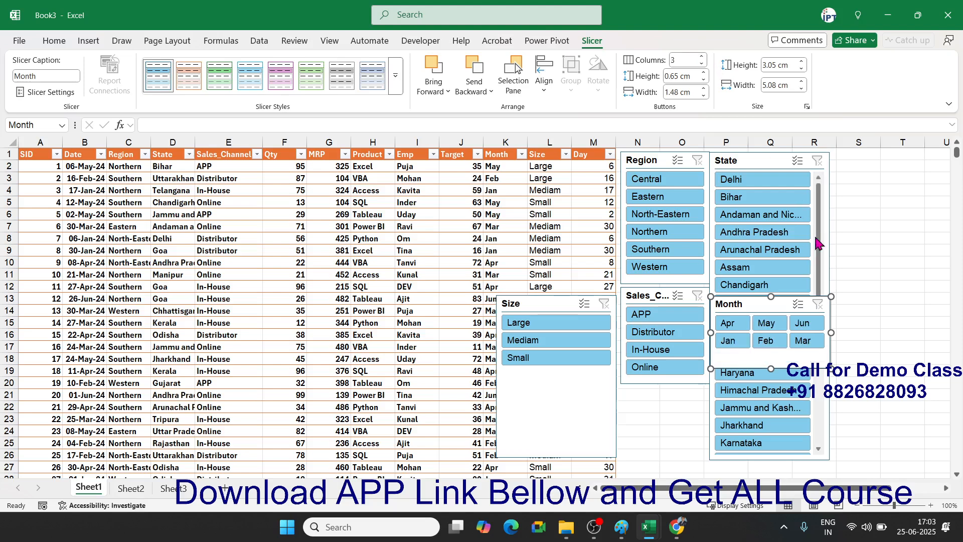
drag(771, 370, 772, 358)
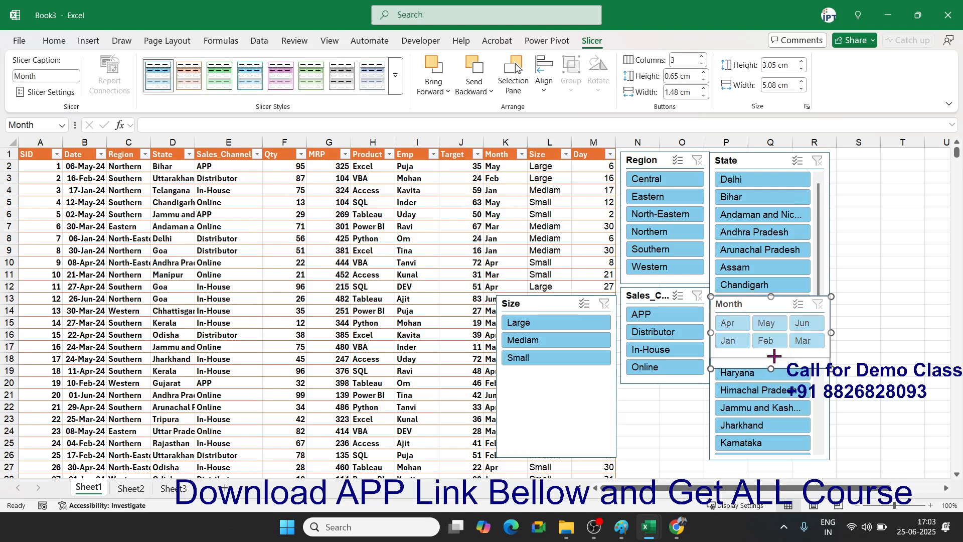
drag(752, 304, 685, 393)
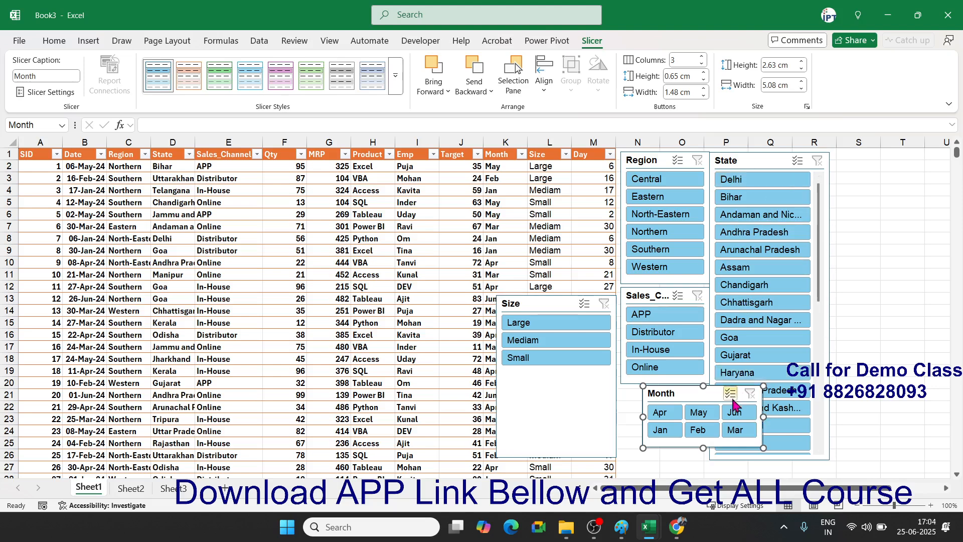
click(703, 64)
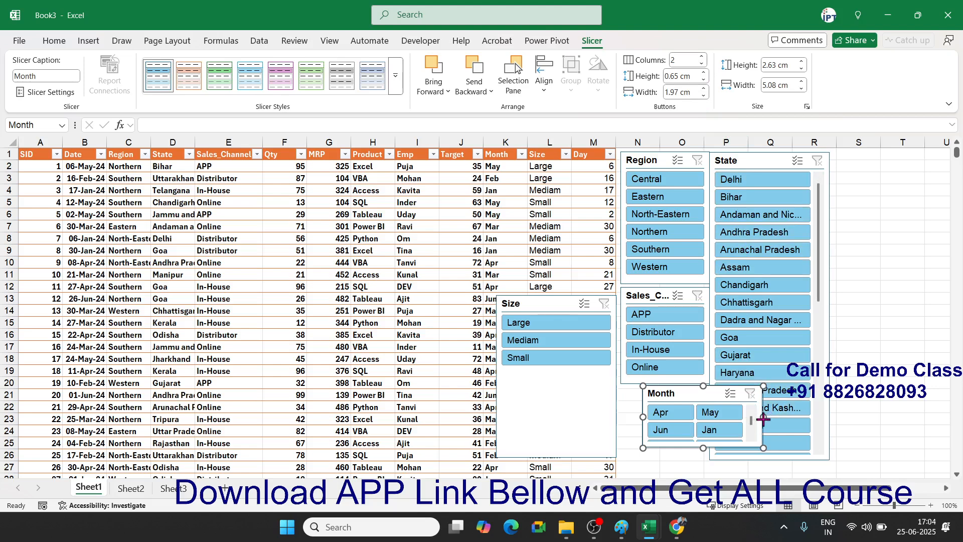
drag(763, 417, 737, 417)
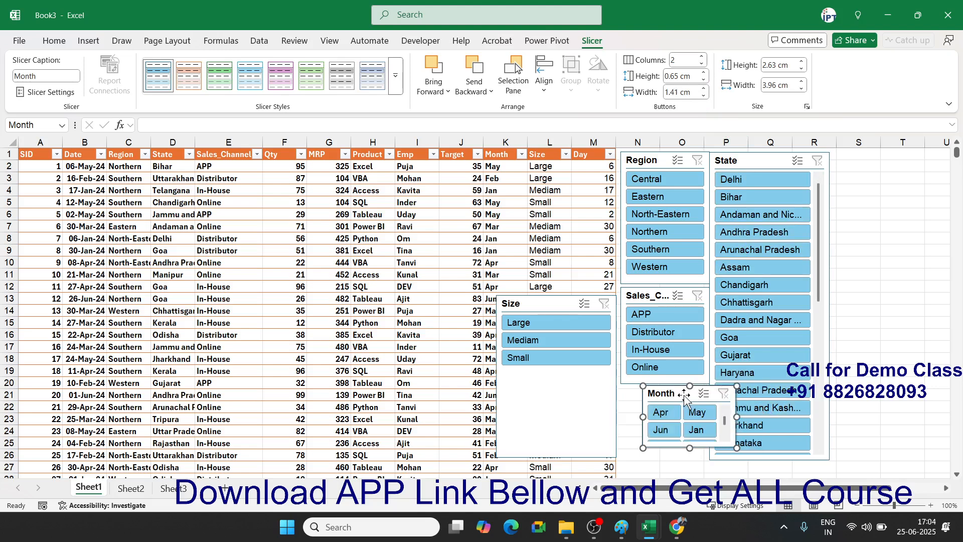
drag(685, 396, 664, 398)
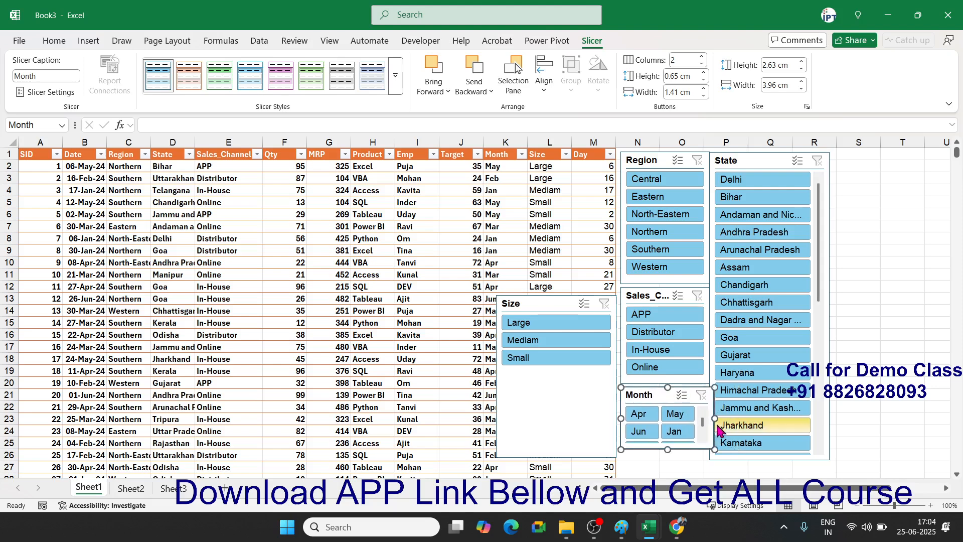
drag(668, 450, 670, 465)
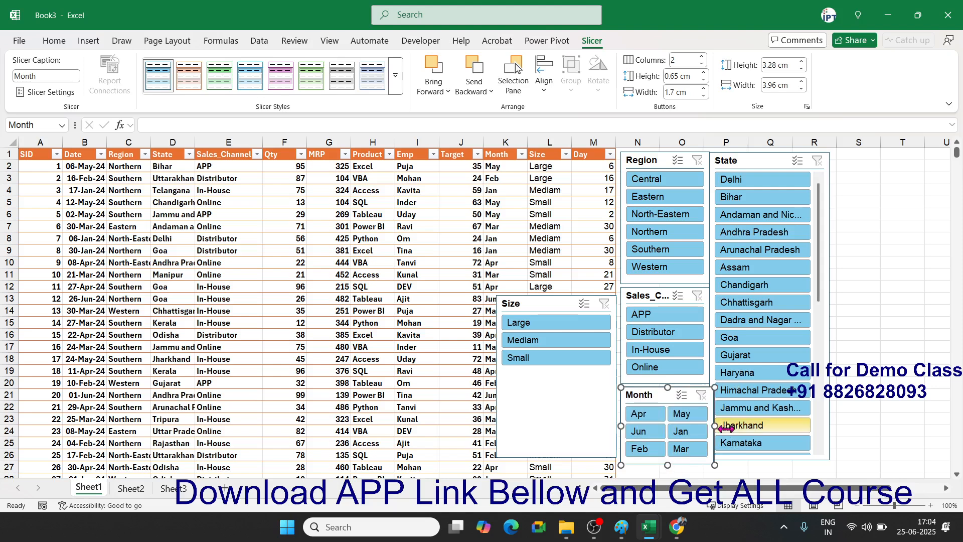
drag(715, 426, 710, 425)
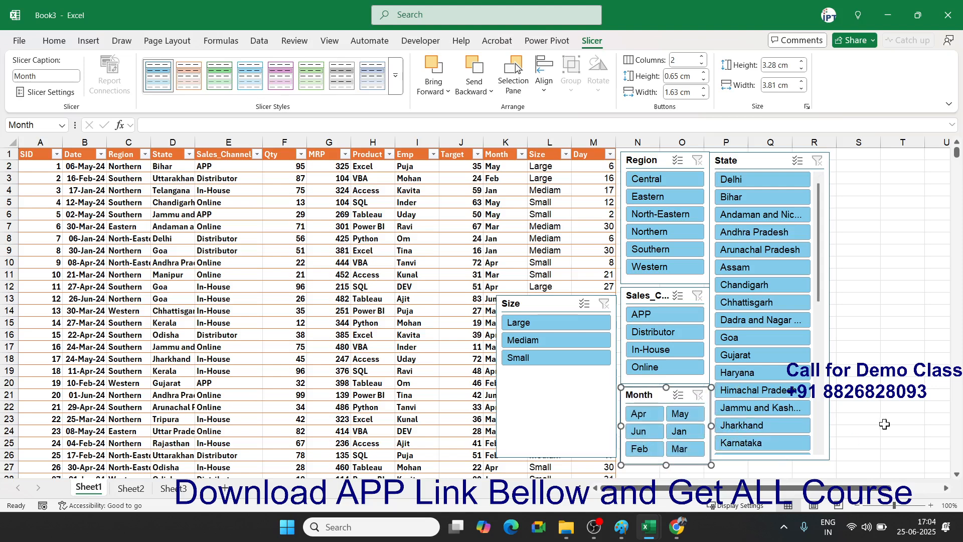
click(885, 407)
- Lengthen the State slicer to list more states
scroll(888, 404, down, 1)
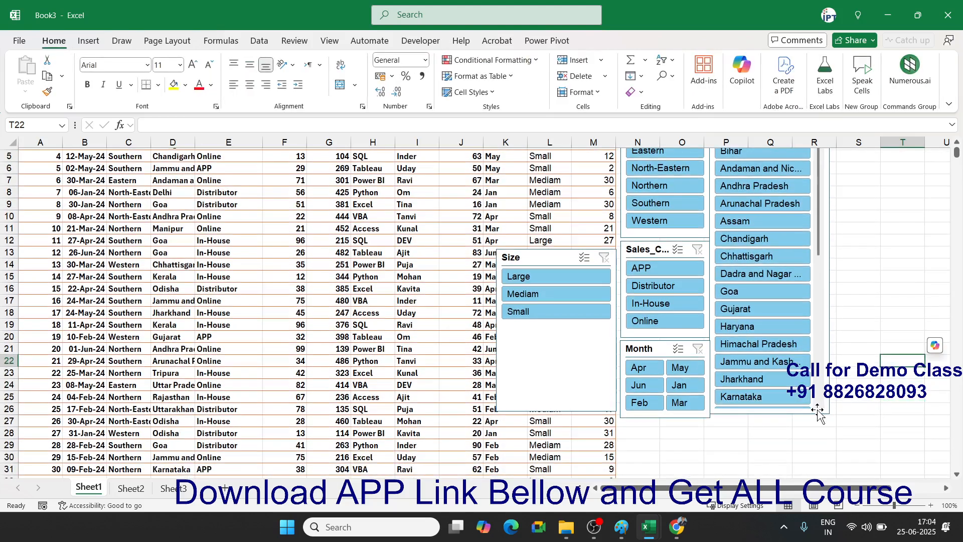
click(818, 415)
drag(769, 415, 771, 477)
- Shorten and narrow the Size slicer to its three items and stack it below Month
click(566, 249)
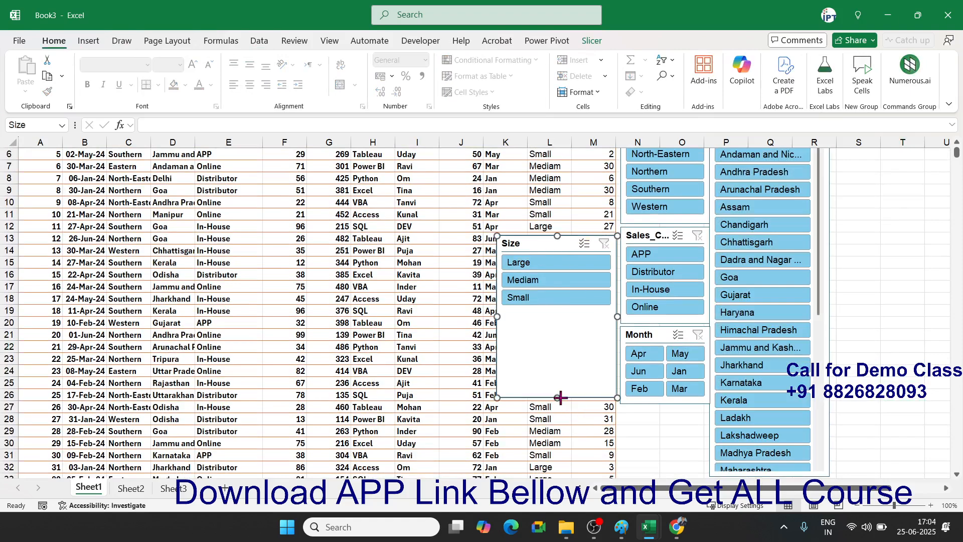
drag(560, 397, 561, 313)
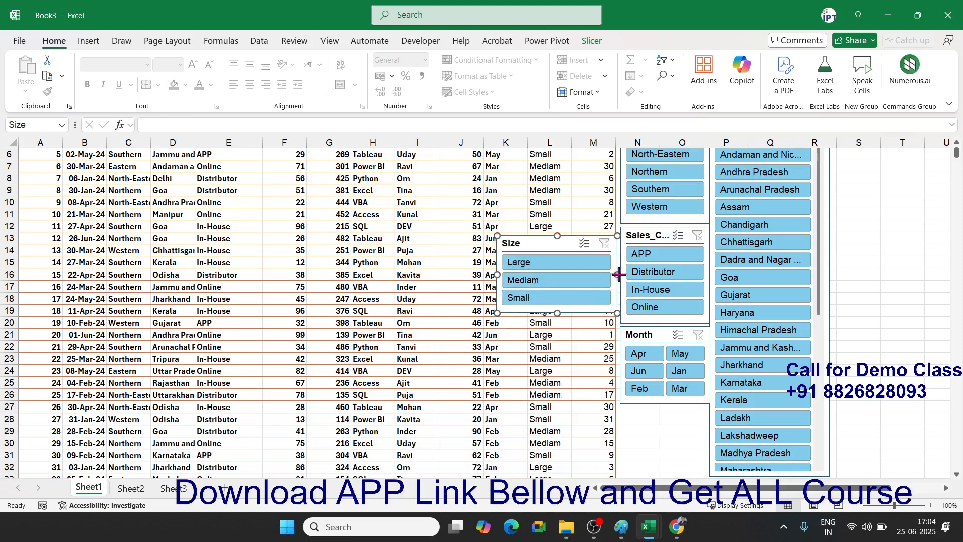
drag(618, 274, 572, 274)
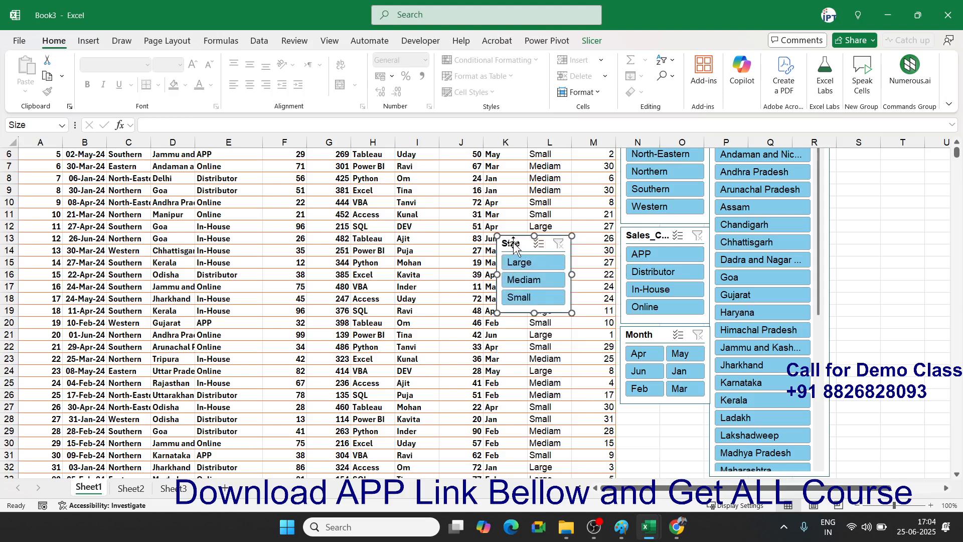
drag(514, 246, 635, 415)
drag(697, 448, 708, 448)
click(867, 399)
scroll(870, 404, up, 2)
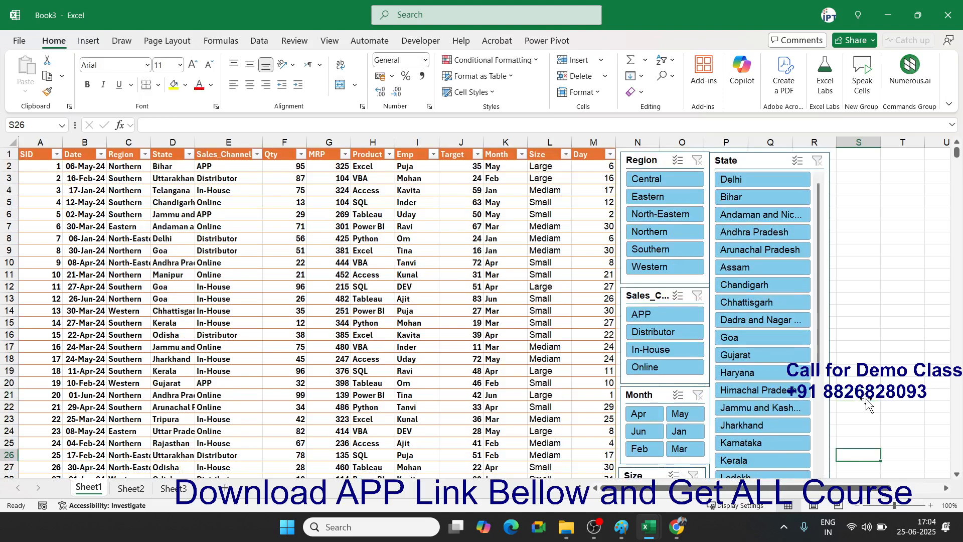
- Filter with slicers to Central, APP, Apr and Goa, leaving four records
click(643, 180)
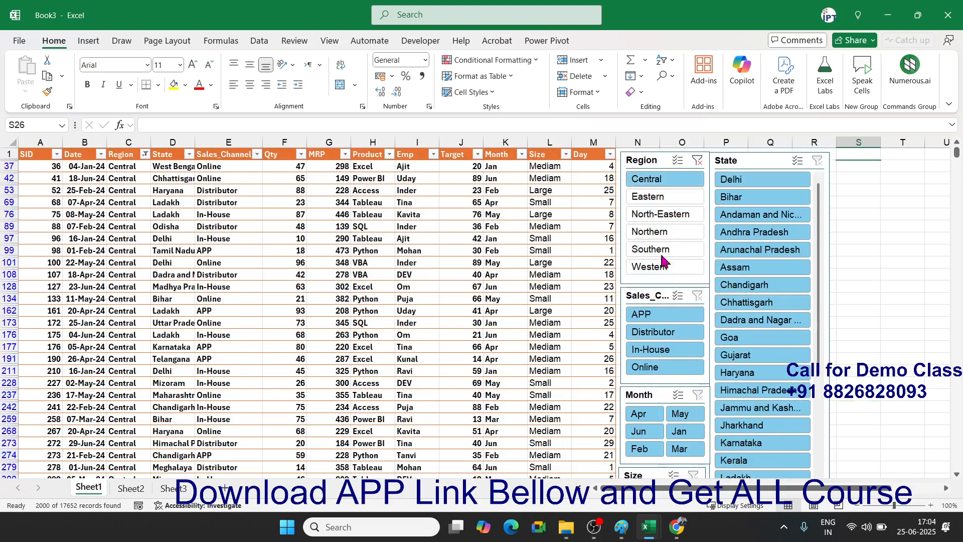
click(653, 317)
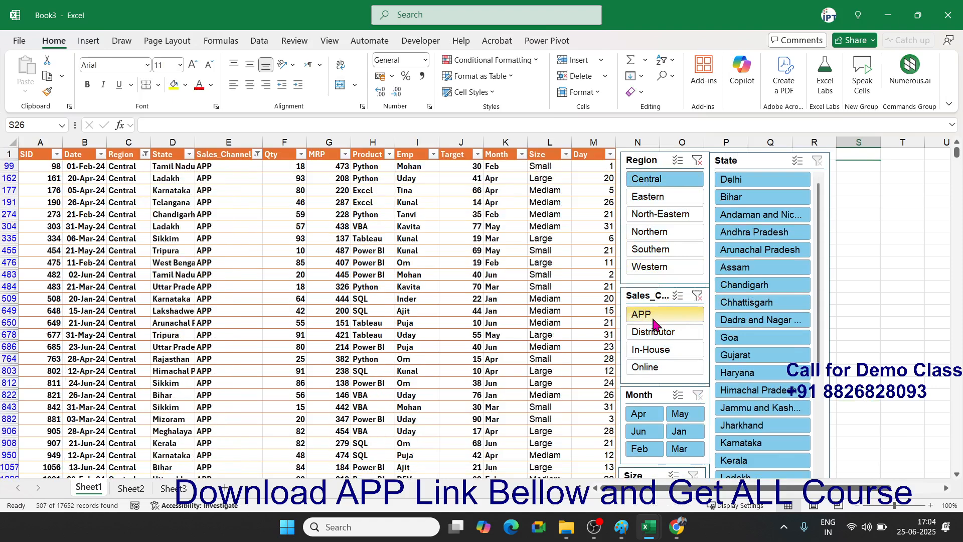
click(634, 417)
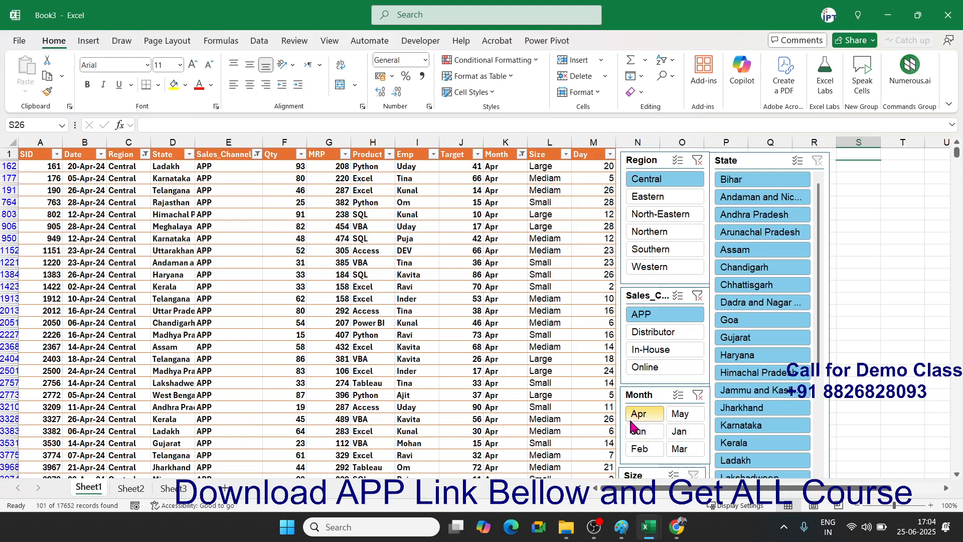
click(733, 324)
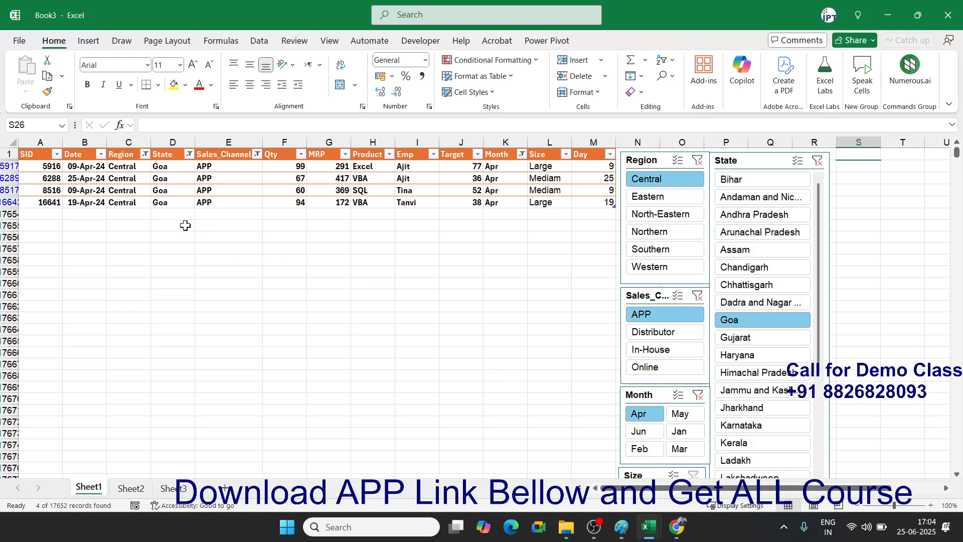
click(211, 223)
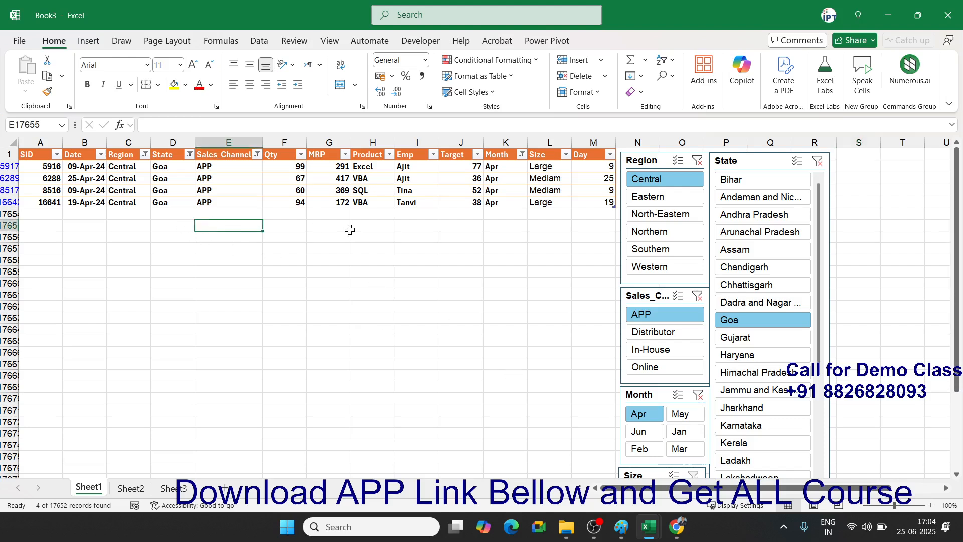
- Enter 'Total' in column A beneath the filtered rows, abandoning a started SUM
text(To)
key(Escape)
key(Left)
key(Left)
key(Left)
key(Left)
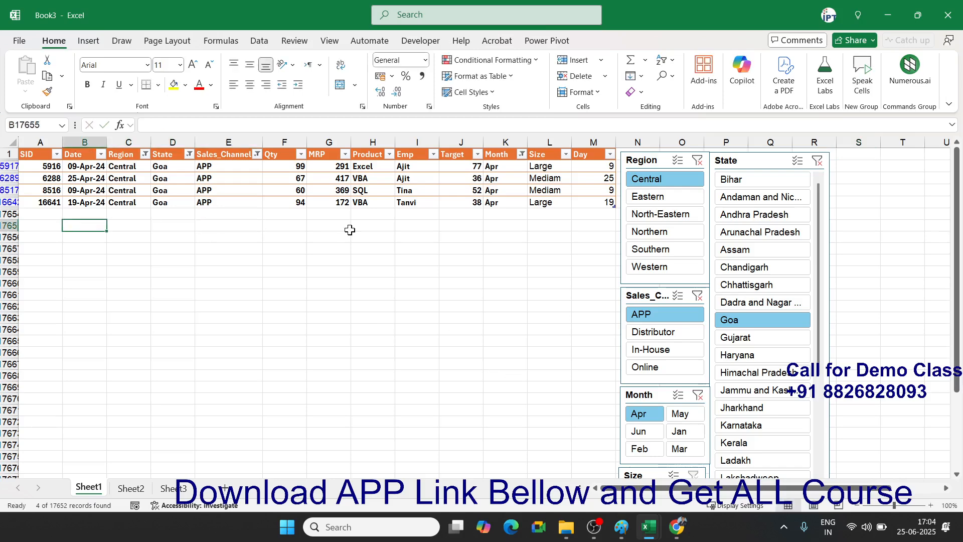
text(Tot)
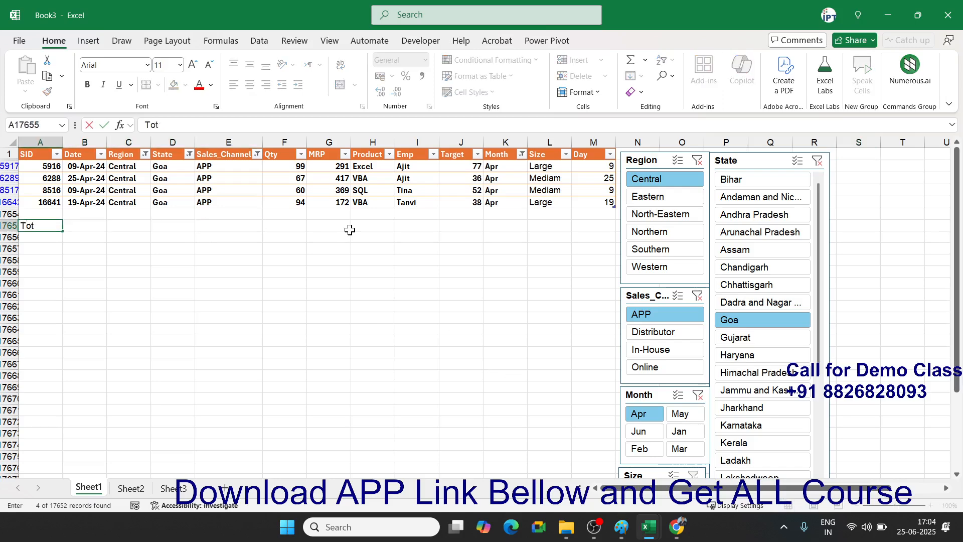
text(al)
key(Tab)
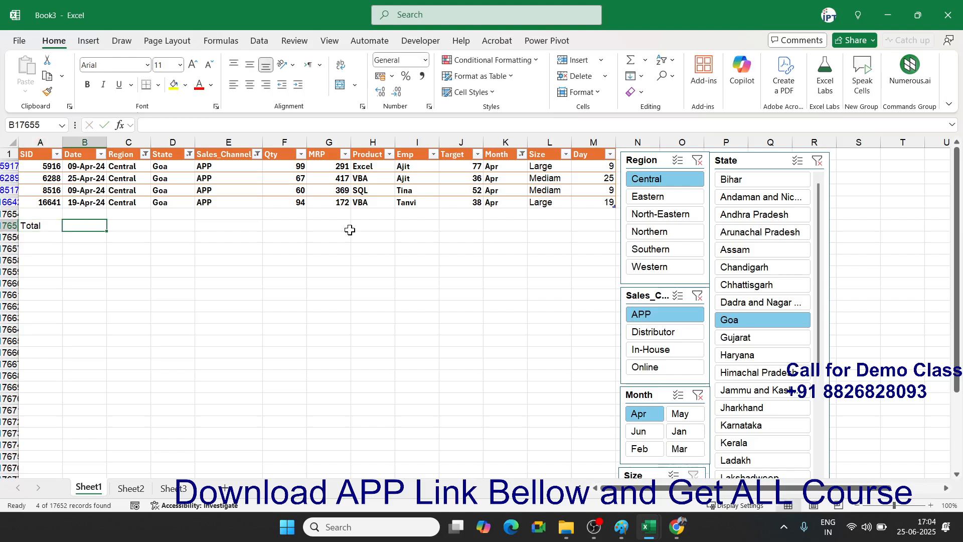
key(Tab)
key(Tab)
key(Tab)
key(Tab)
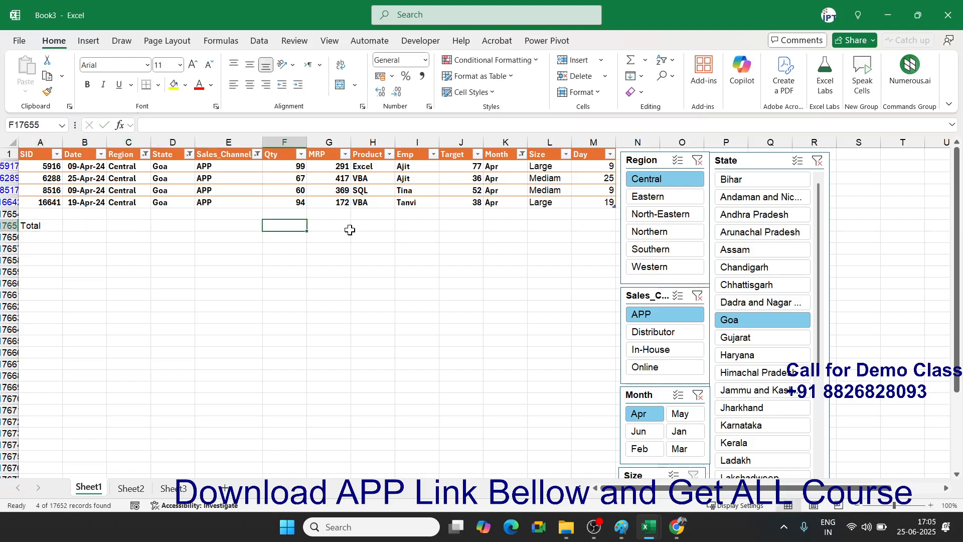
text(=SUM()
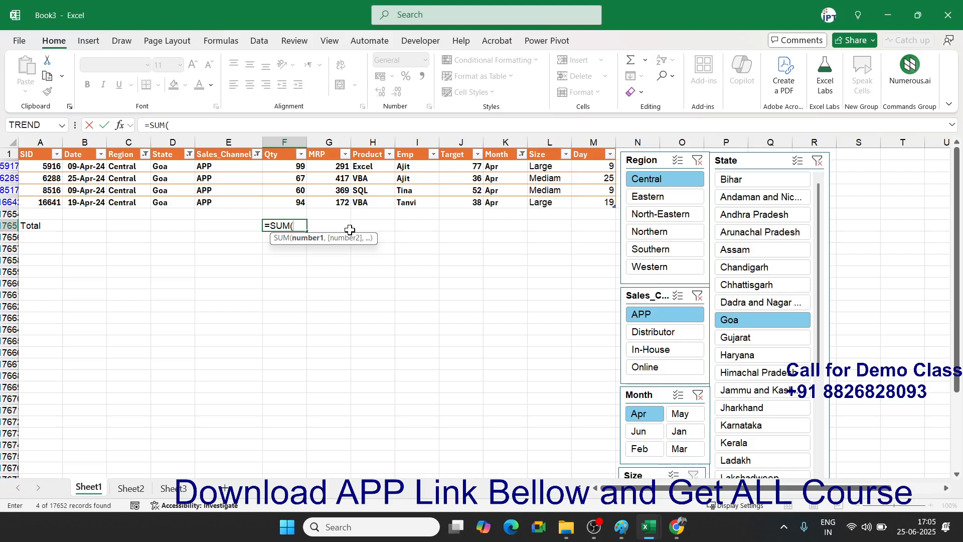
key(Escape)
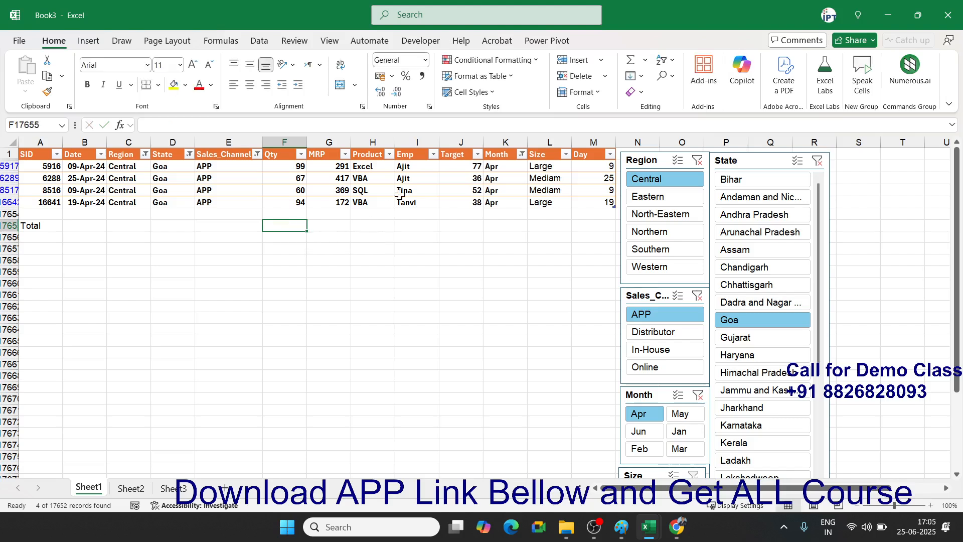
- Clear the Region, Sales_Channel, Month and State slicer filters to show every row
click(698, 160)
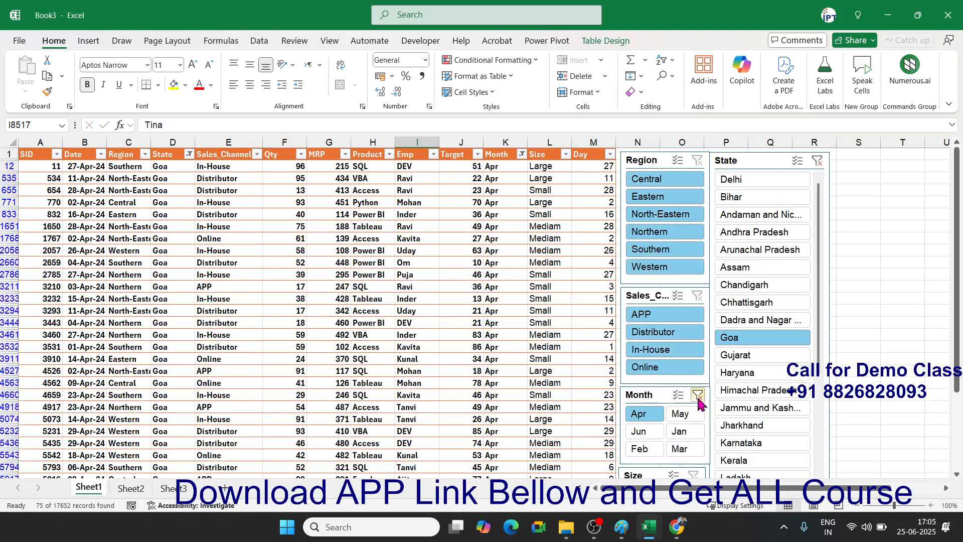
click(698, 395)
click(819, 160)
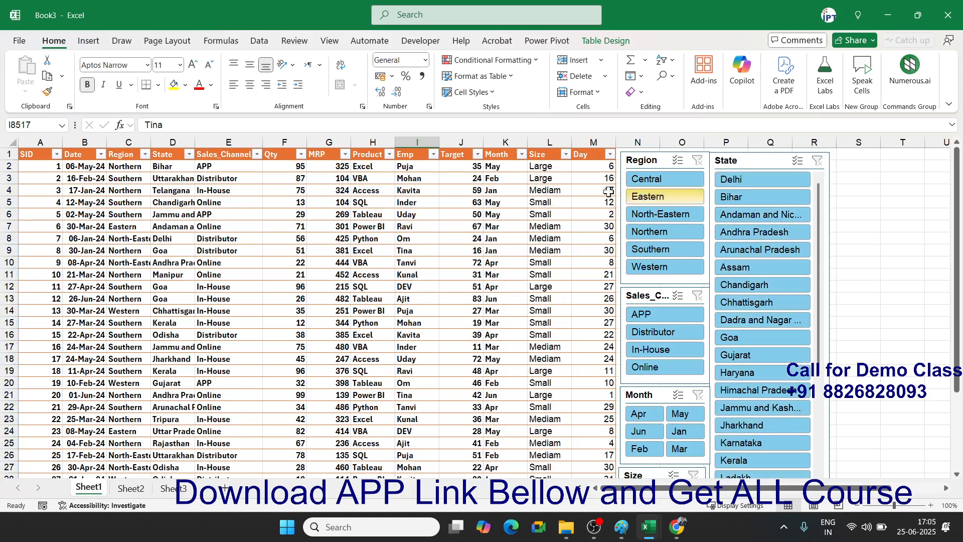
click(326, 225)
scroll(702, 340, down, 5)
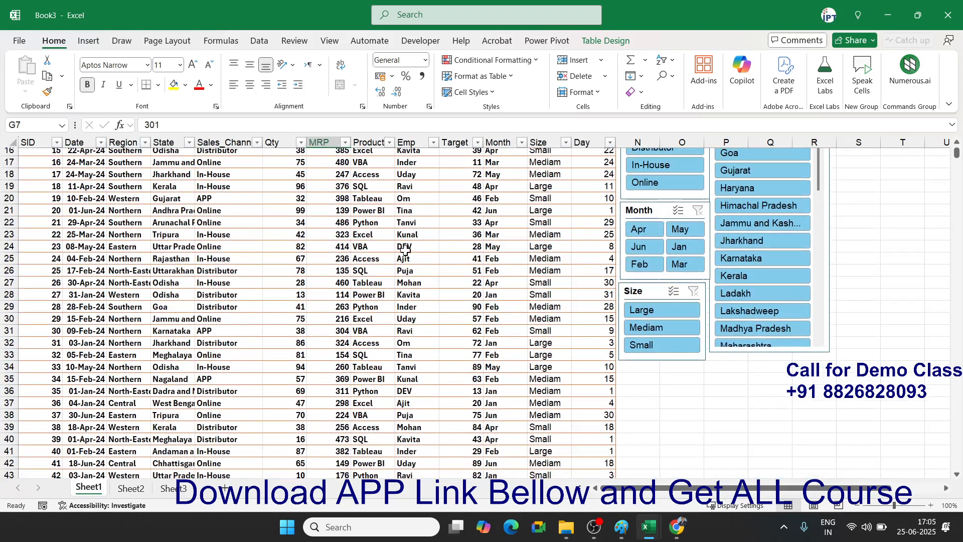
click(241, 218)
- Enter =SUM(Table1[Qty]) in F17655 of the Total row, giving 957936
key(ctrl+Down)
key(Down)
key(Down)
key(Down)
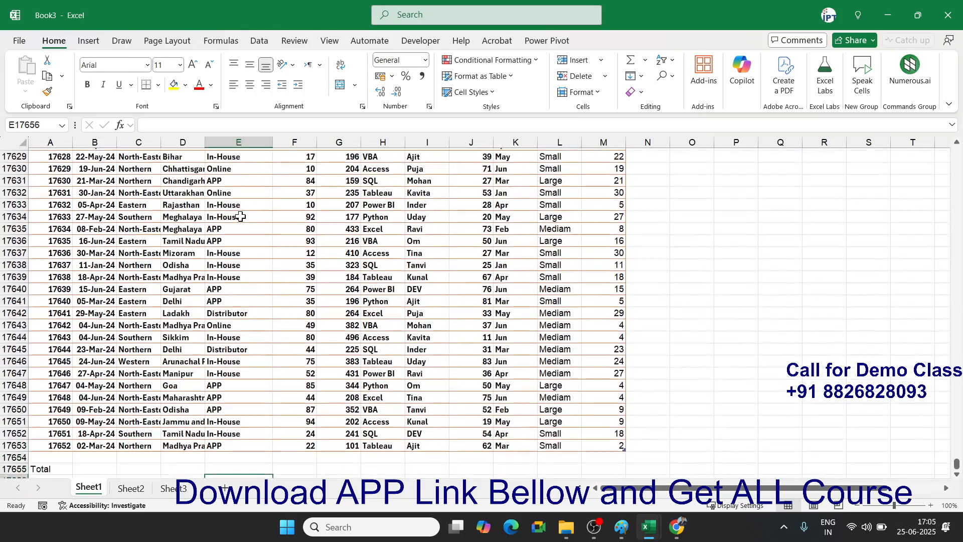
key(Left)
key(Left)
key(Left)
key(Left)
key(Up)
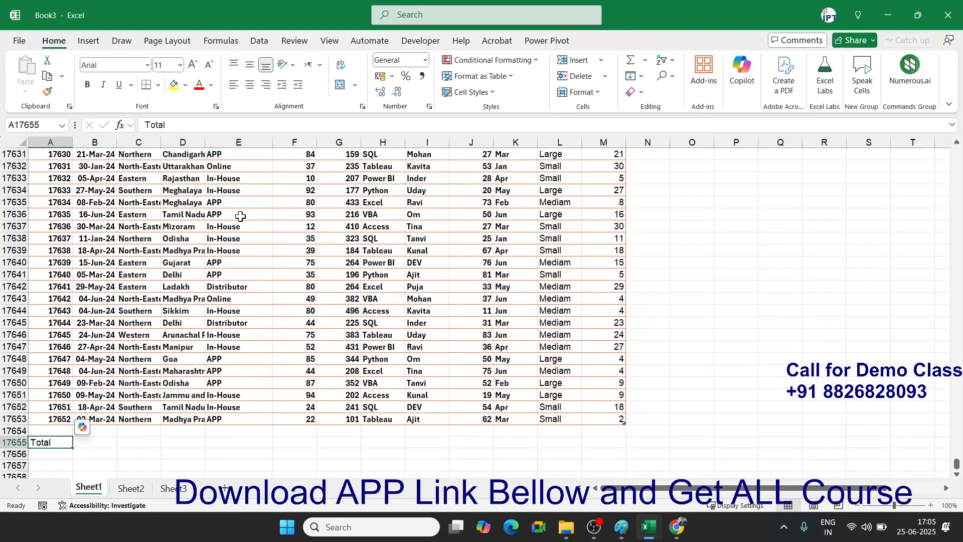
key(Right)
key(Right)
key(Right)
key(Right)
key(Right)
key(F2)
text(=su)
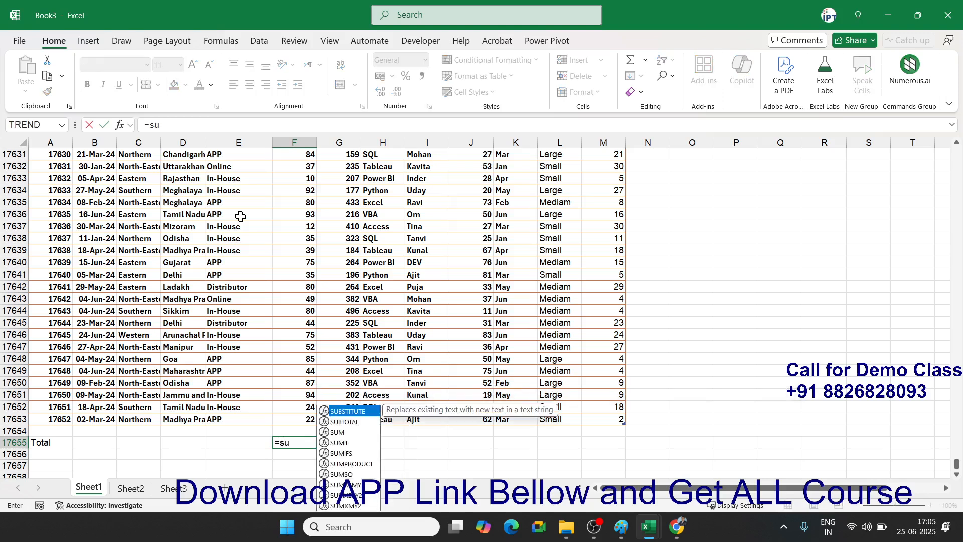
key(Tab)
key(Up)
key(Up)
key(ctrl+shift+Up)
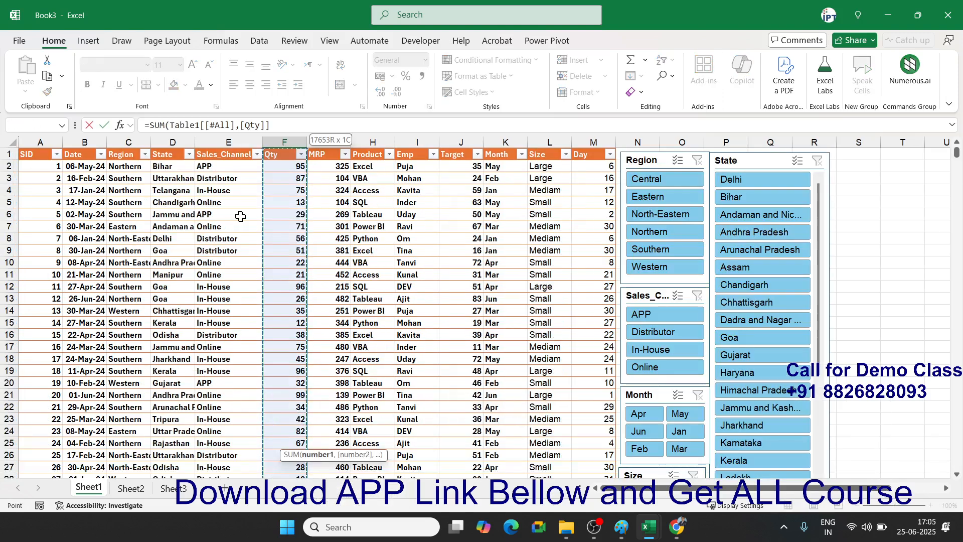
key(shift+Down)
key(Return)
- Bold the 957936 Qty total and return to the top of the column
key(Up)
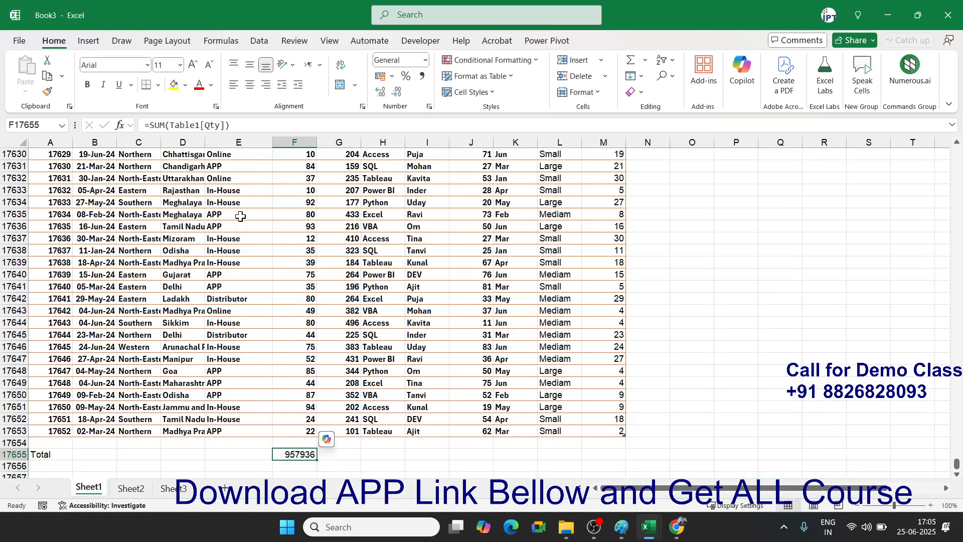
key(ctrl+b)
key(ctrl+Up)
key(ctrl+Up)
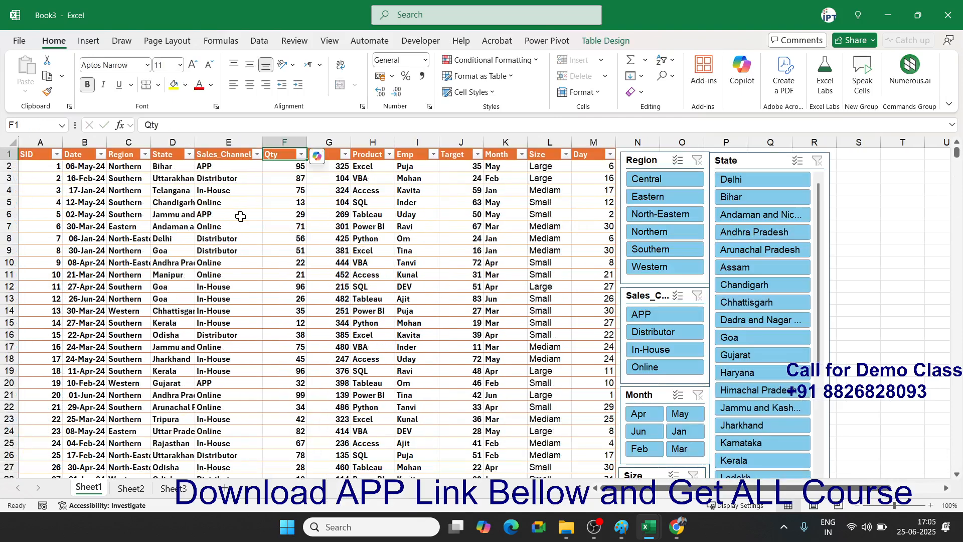
- Filter the table via slicers to Central, Goa and APP, leaving 16 rows
click(672, 179)
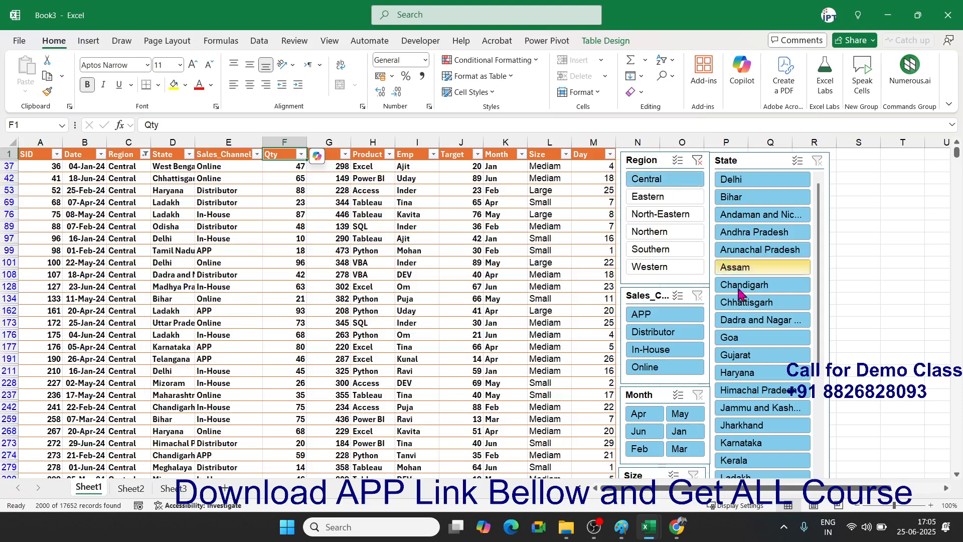
click(743, 337)
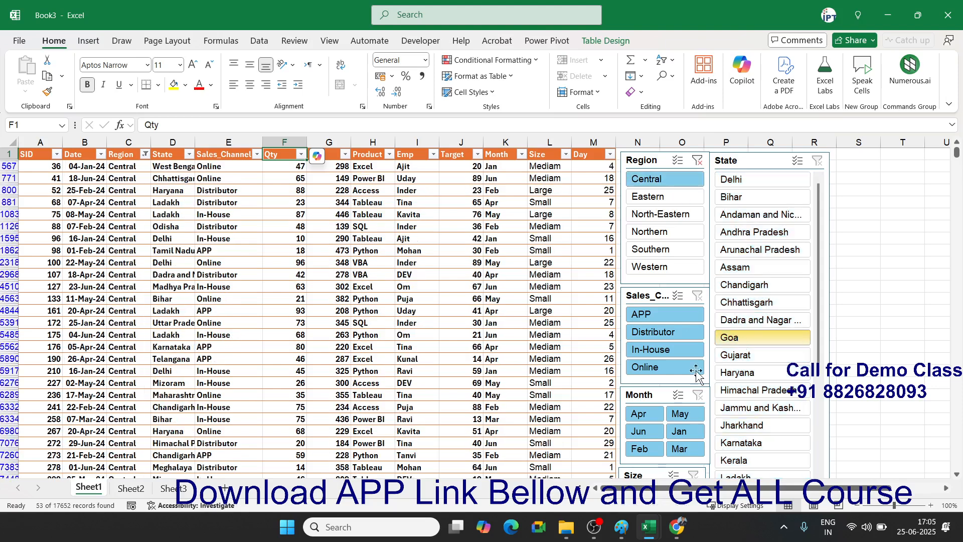
click(650, 316)
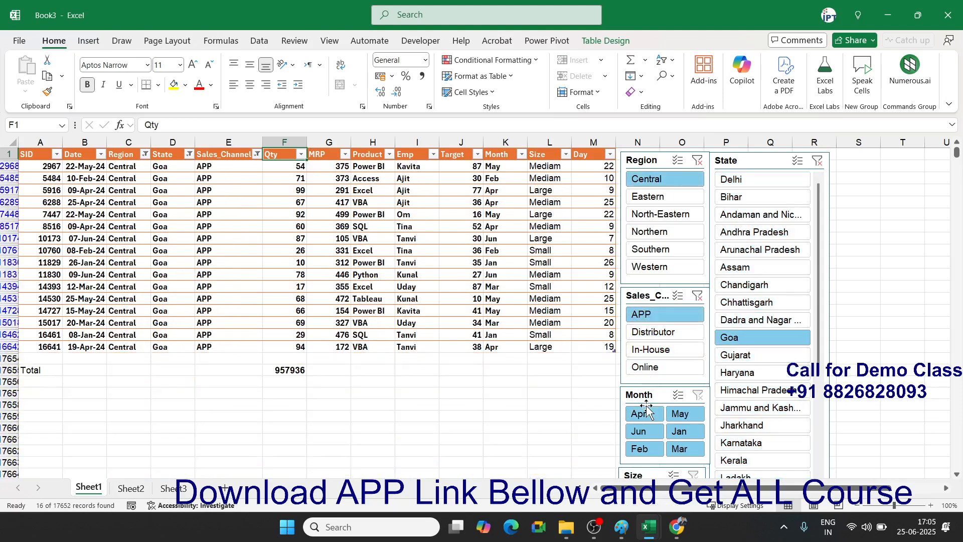
- Select the visible Qty values to compare their status-bar sum with the unchanged 957936 total
click(288, 370)
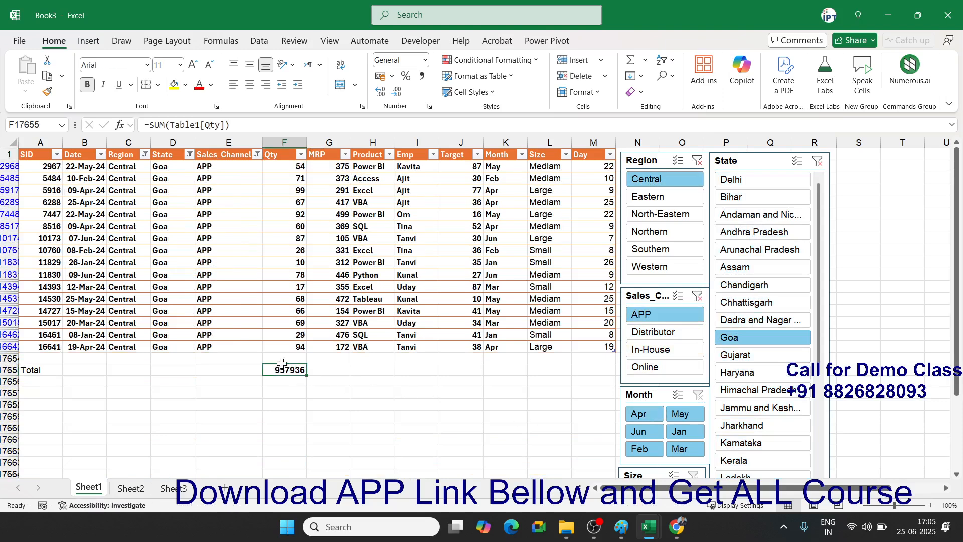
click(291, 346)
drag(291, 346, 294, 166)
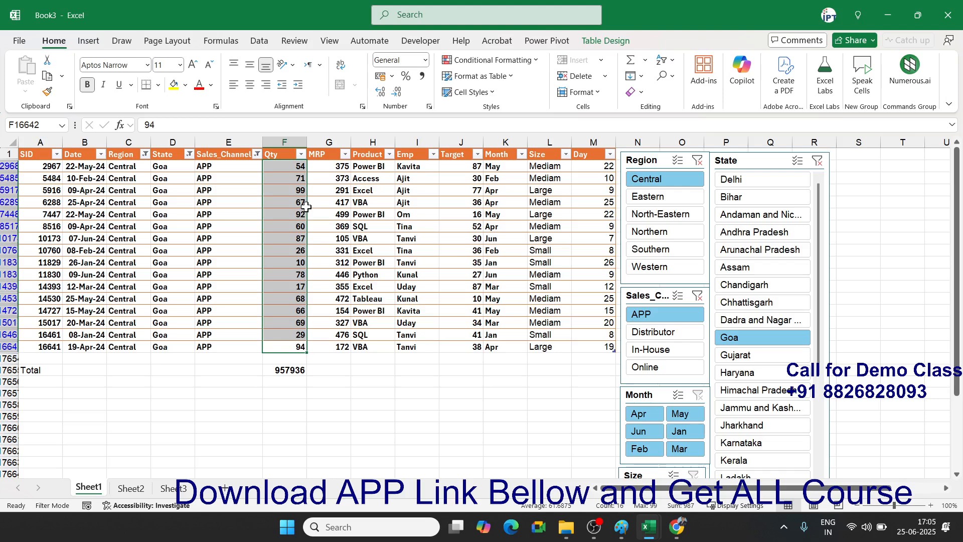
click(290, 373)
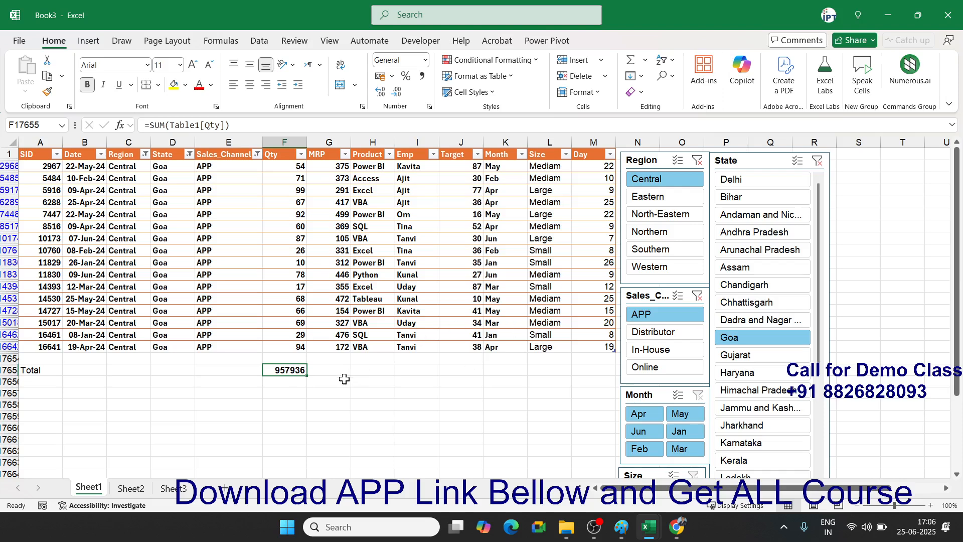
- Begin =SUBTOTAL(9, in F17655 using the 9 - SUM option
text(=su)
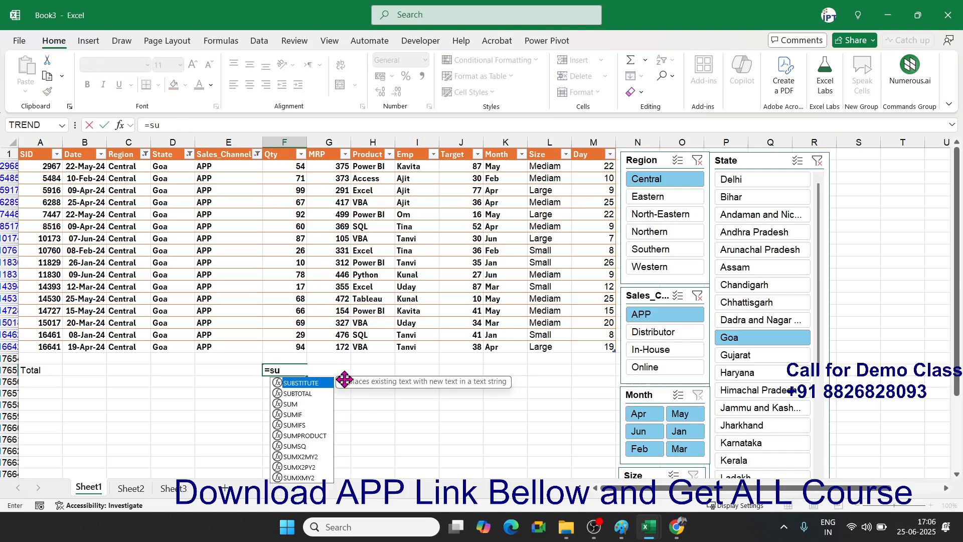
text(b)
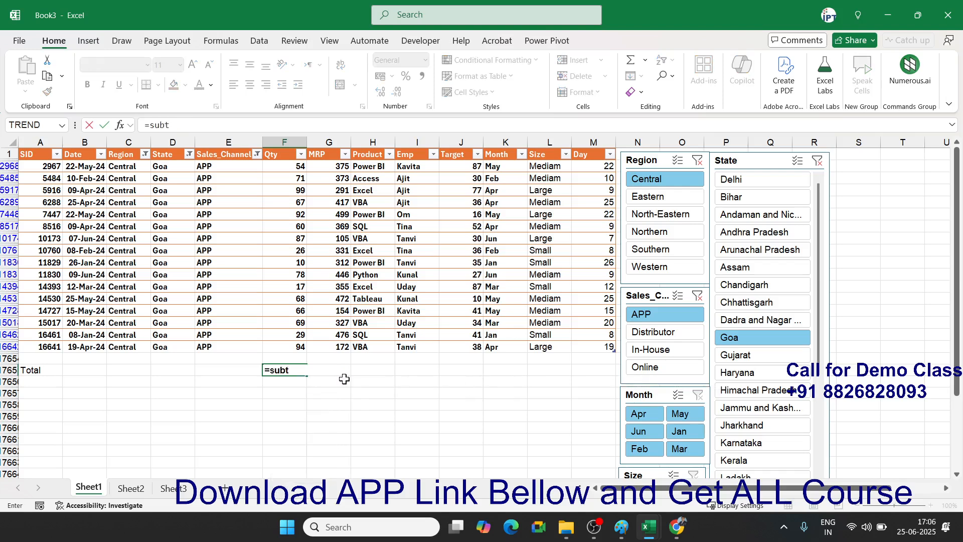
key(Tab)
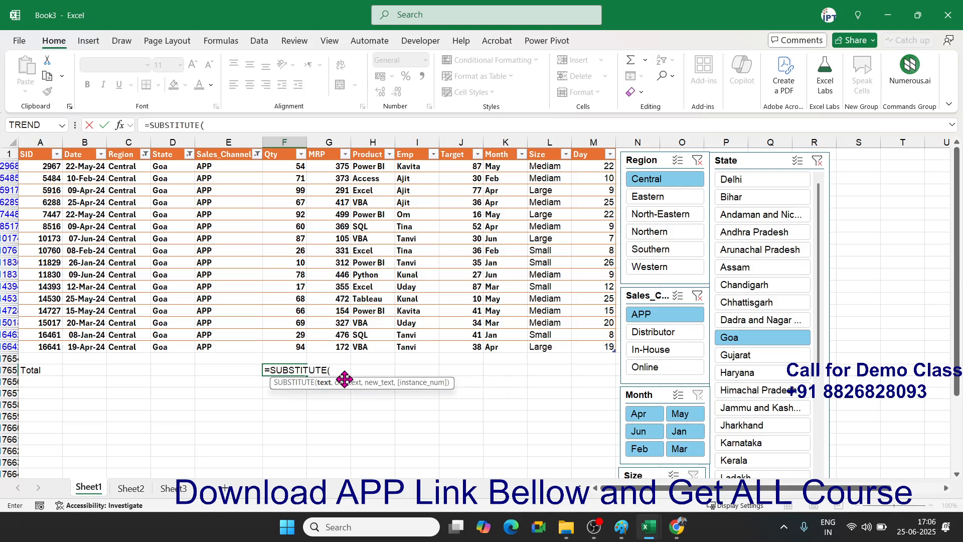
key(BackSpace)
key(BackSpace)
key(BackSpace)
key(BackSpace)
key(BackSpace)
key(BackSpace)
key(BackSpace)
key(BackSpace)
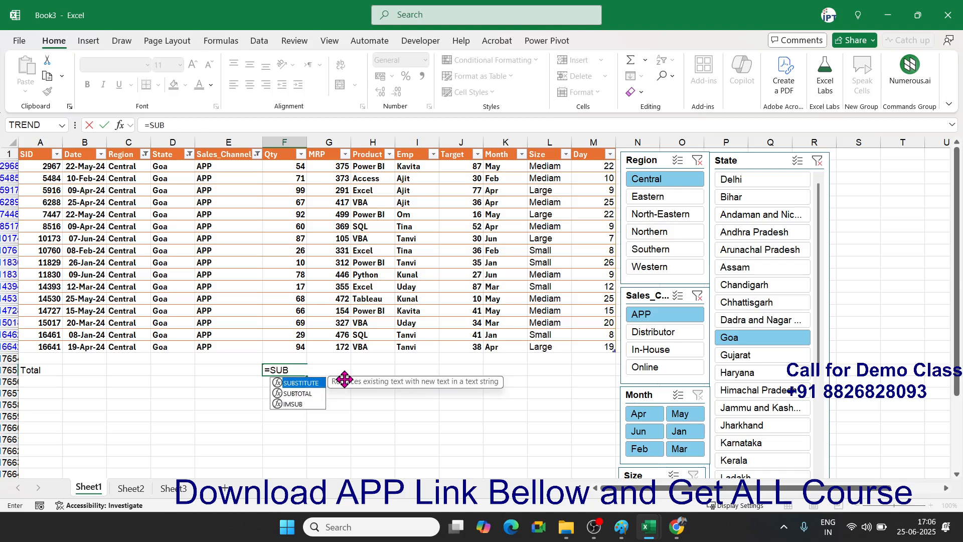
key(Down)
key(Tab)
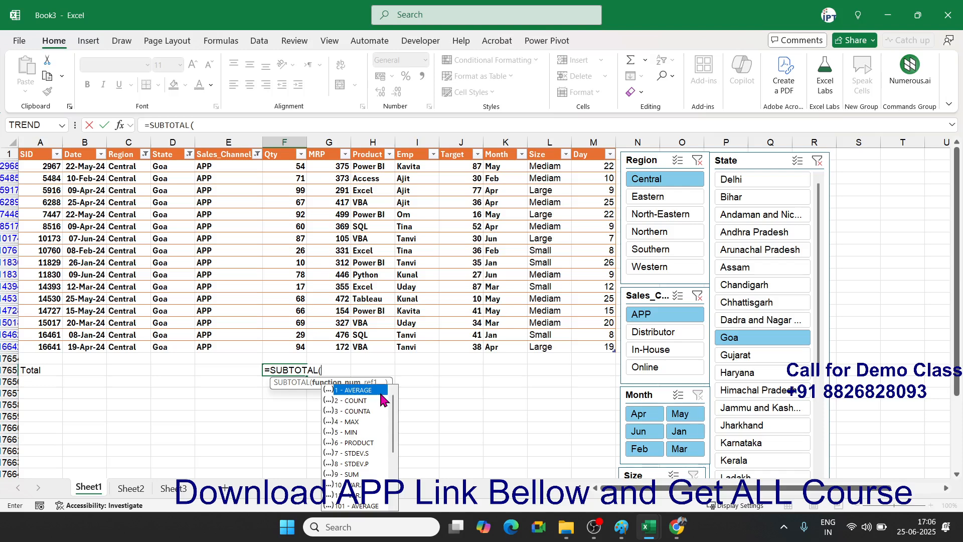
key(Down)
key(Down)
key(Down)
key(Down)
key(Down)
key(Down)
key(Down)
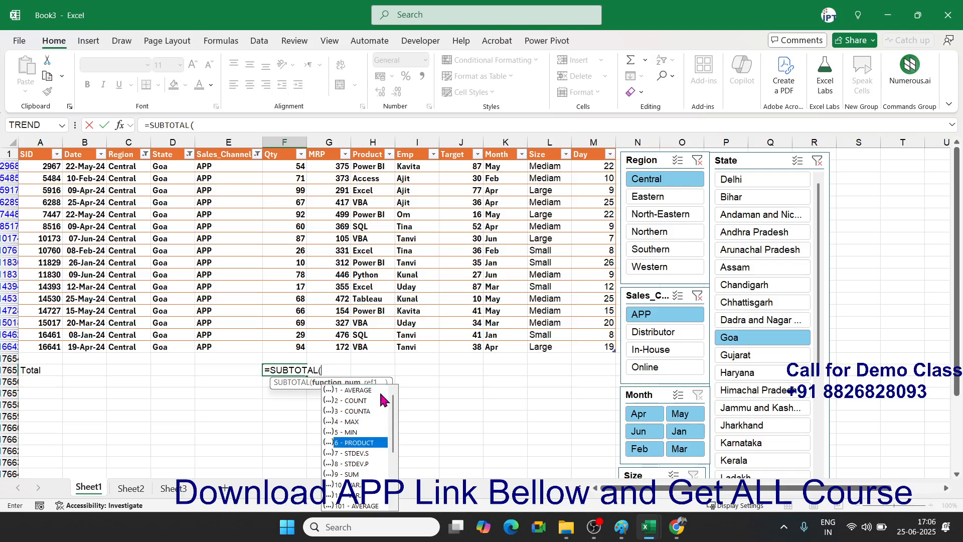
key(Down)
key(Tab)
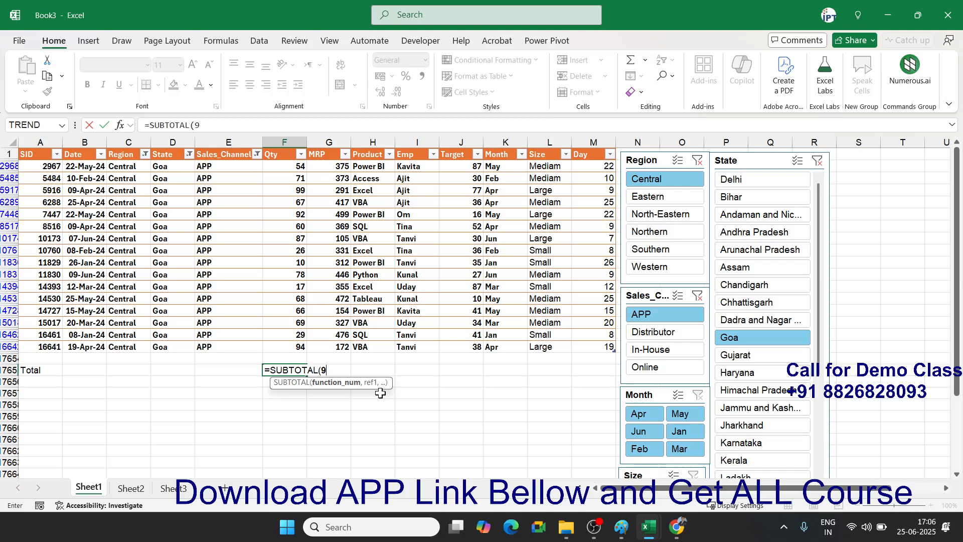
text(,)
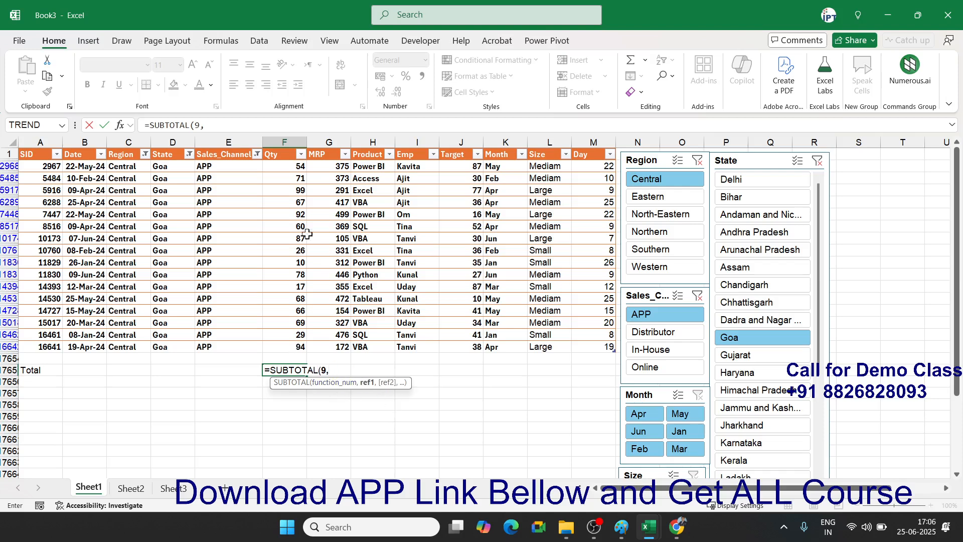
- Complete the formula with Table1[Qty] and enter it, so the total shows 987
click(288, 152)
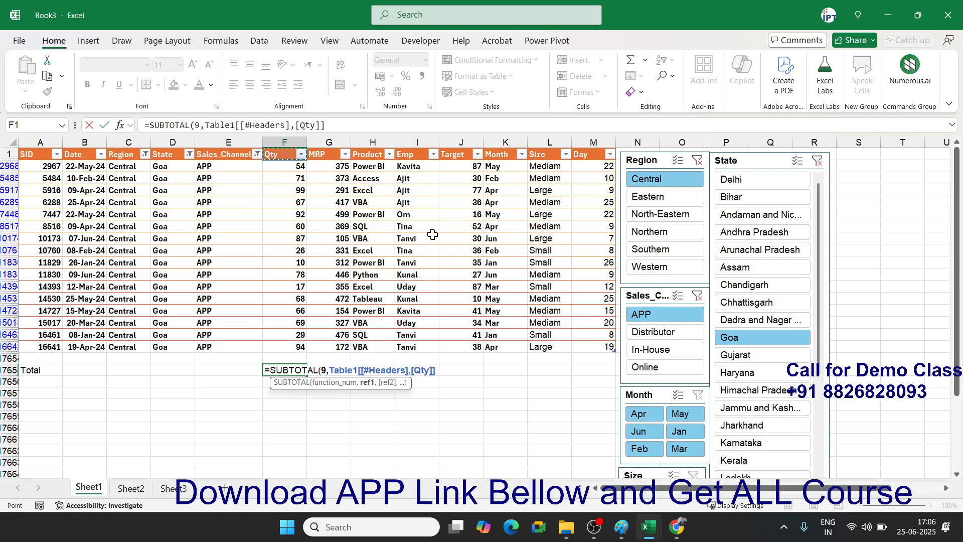
key(BackSpace)
key(BackSpace)
key(BackSpace)
key(BackSpace)
key(BackSpace)
key(BackSpace)
key(BackSpace)
key(BackSpace)
key(BackSpace)
key(BackSpace)
key(BackSpace)
key(BackSpace)
key(BackSpace)
key(BackSpace)
key(BackSpace)
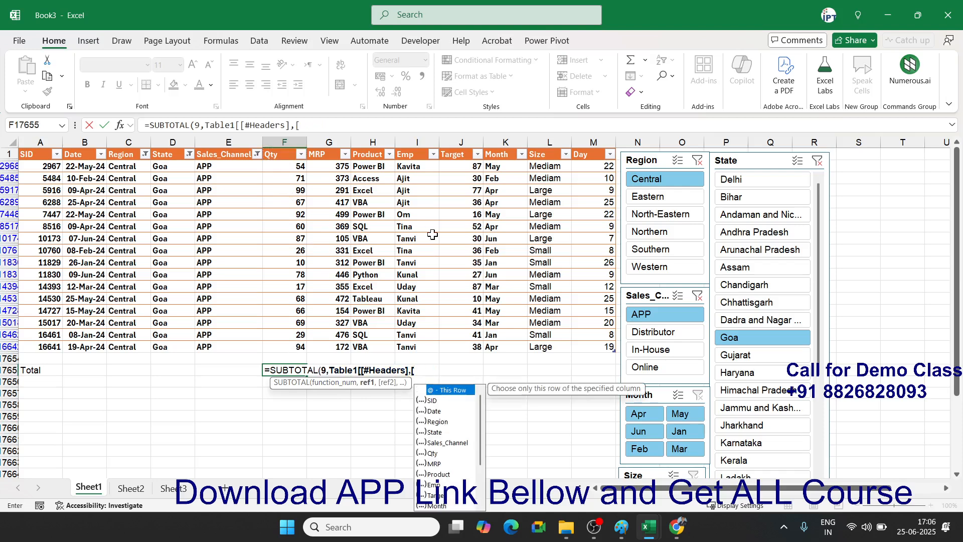
key(BackSpace)
key(BackSpace)
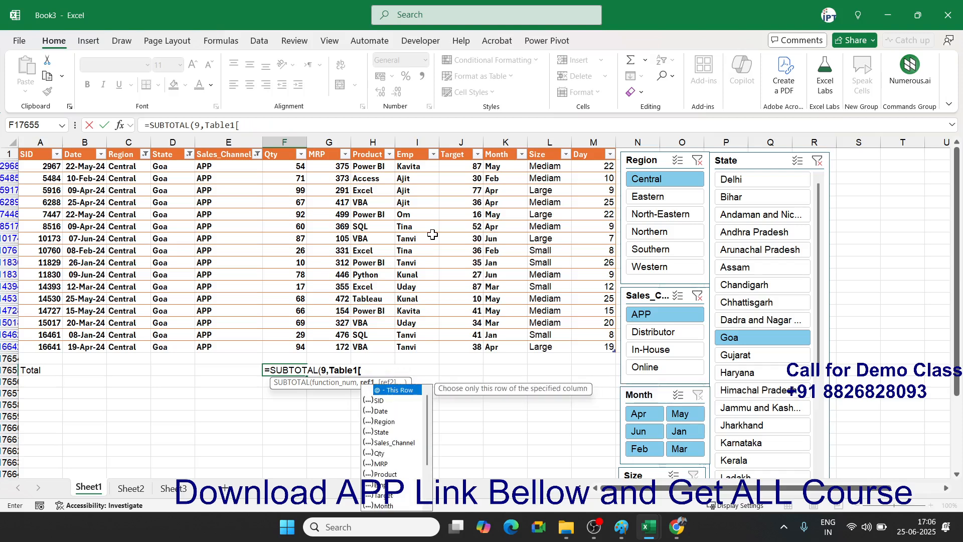
key(Down)
key(Down)
key(Down)
key(Down)
key(Down)
key(Down)
key(Tab)
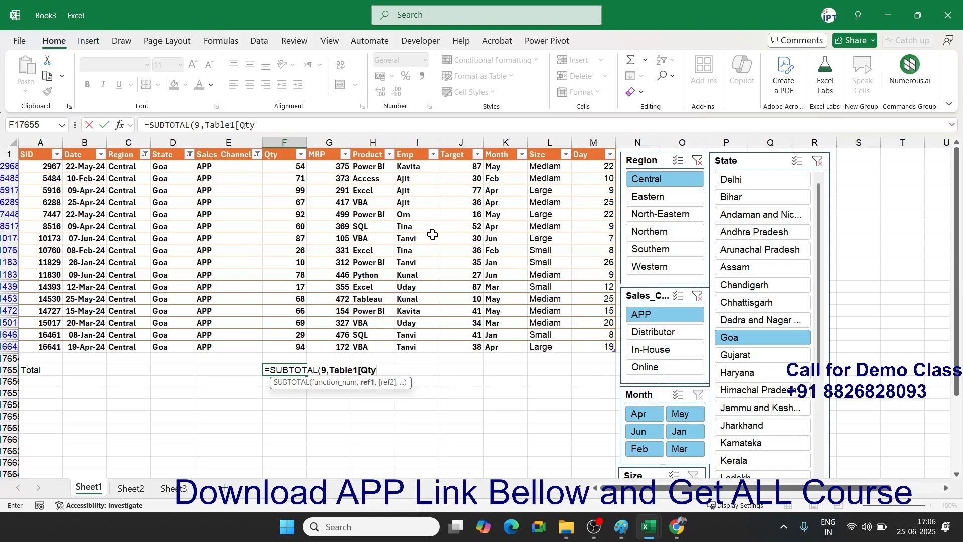
text(])
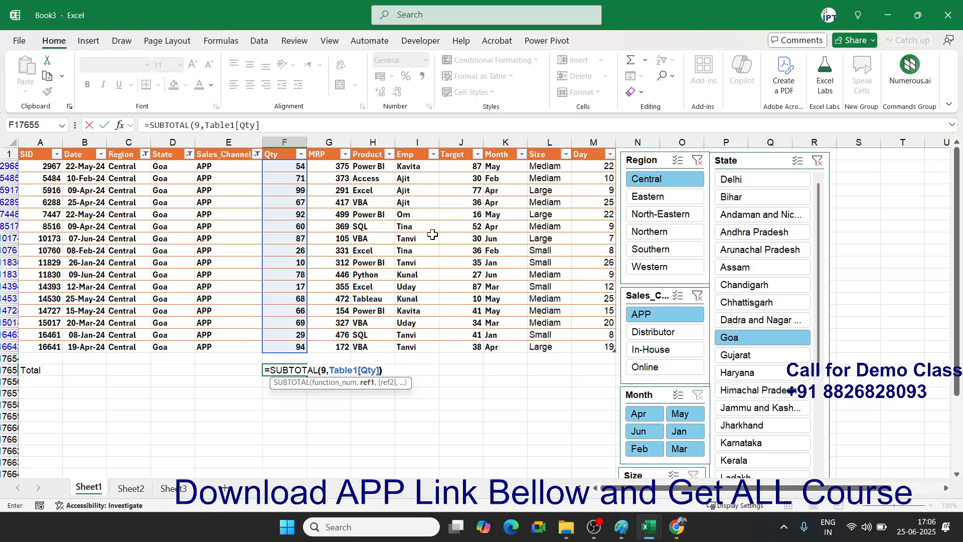
text())
key(Return)
- Switch the slicer filters to Andhra Pradesh state and the Online sales channel
key(Up)
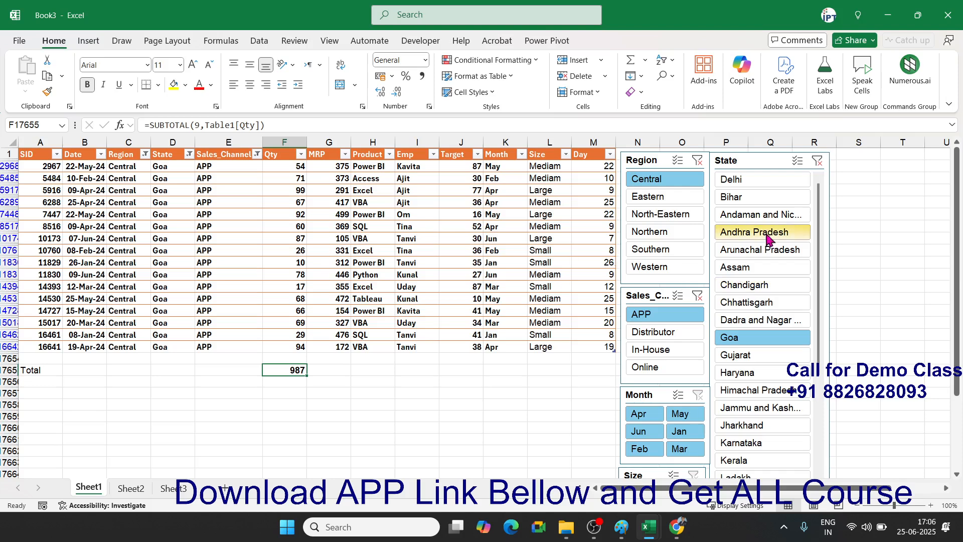
click(745, 198)
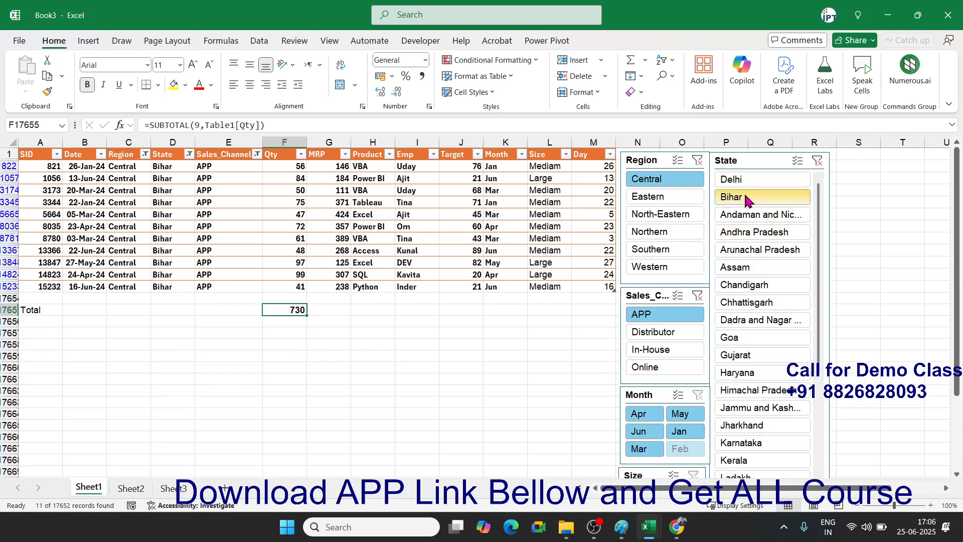
click(752, 232)
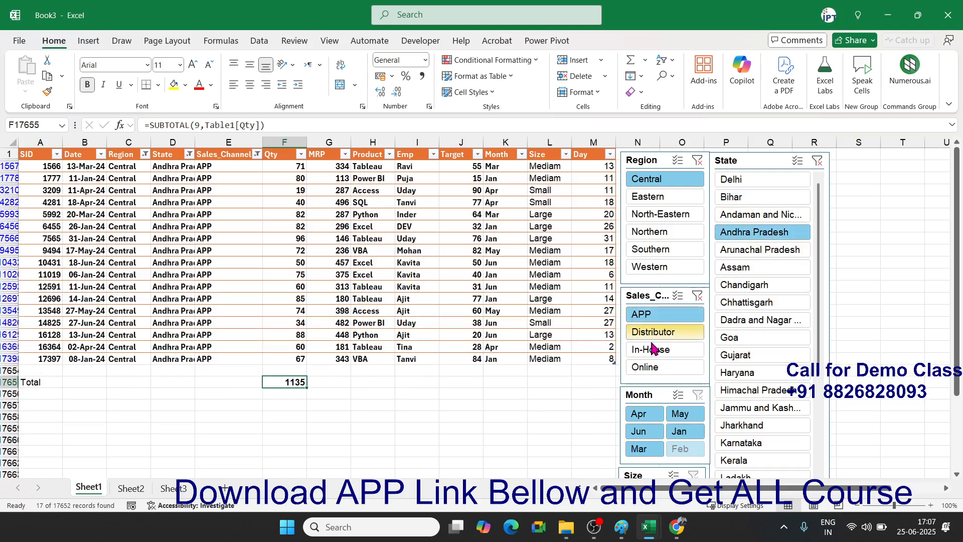
click(655, 369)
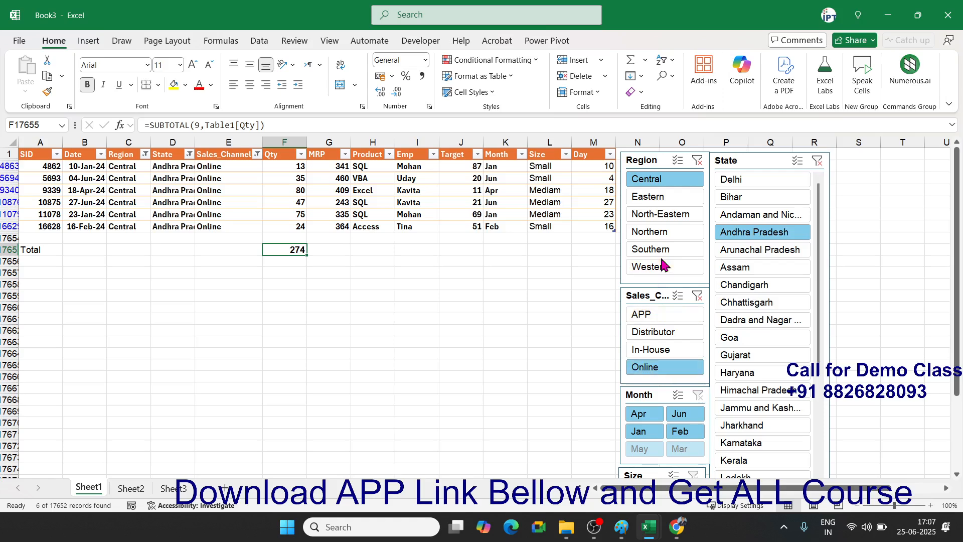
- Narrow the table to Southern region and Large size, leaving 4 records totalling 376
click(658, 250)
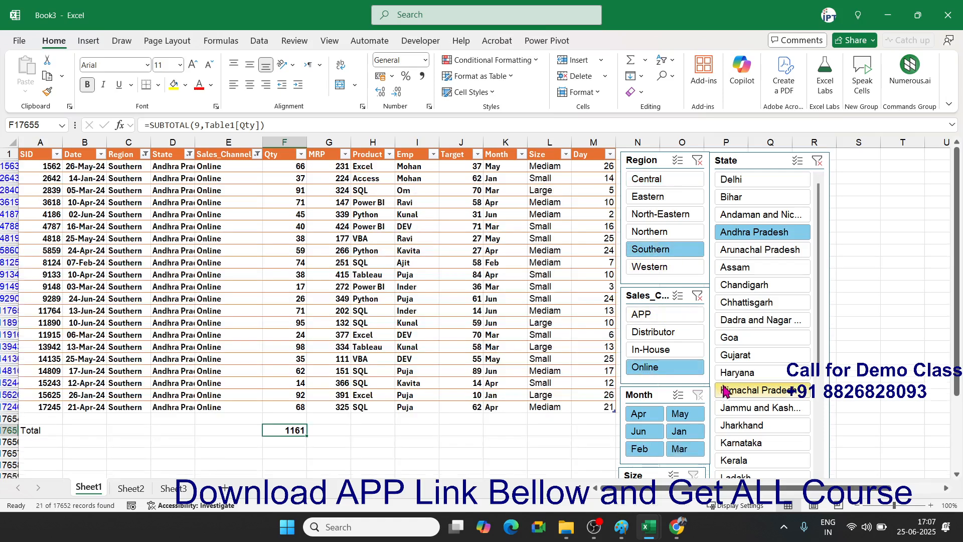
scroll(734, 377, down, 2)
scroll(734, 376, down, 2)
click(680, 402)
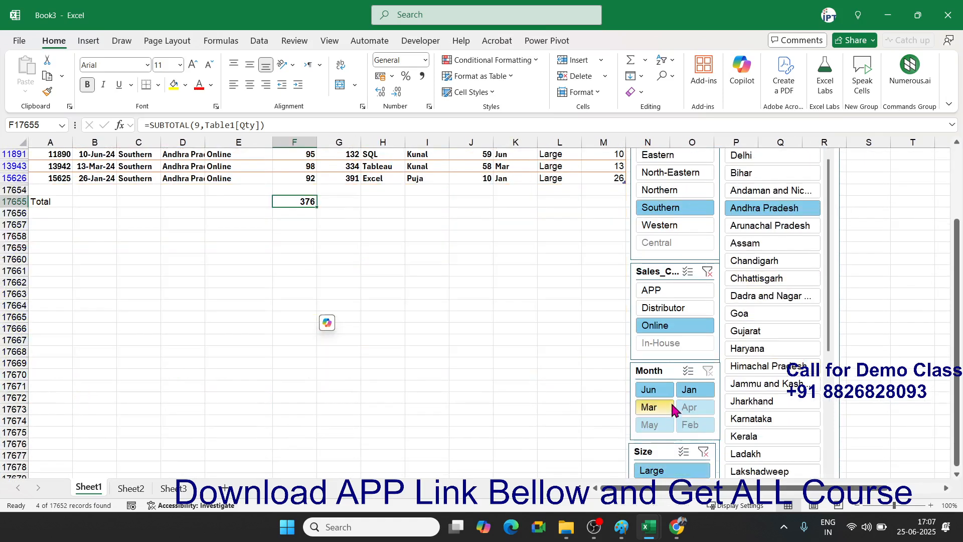
scroll(683, 321, up, 1)
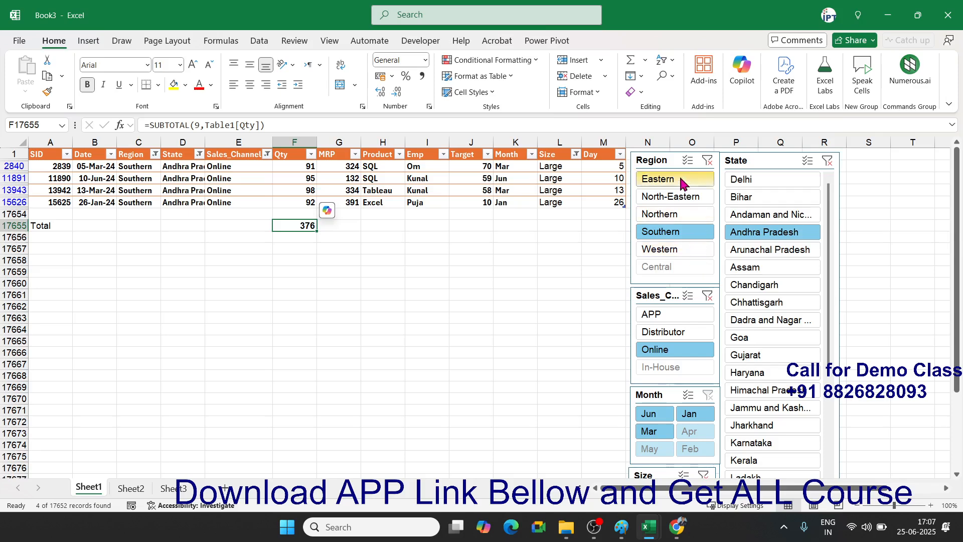
click(666, 159)
- Give the Region slicer a green style and the State slicer an orange style
click(592, 41)
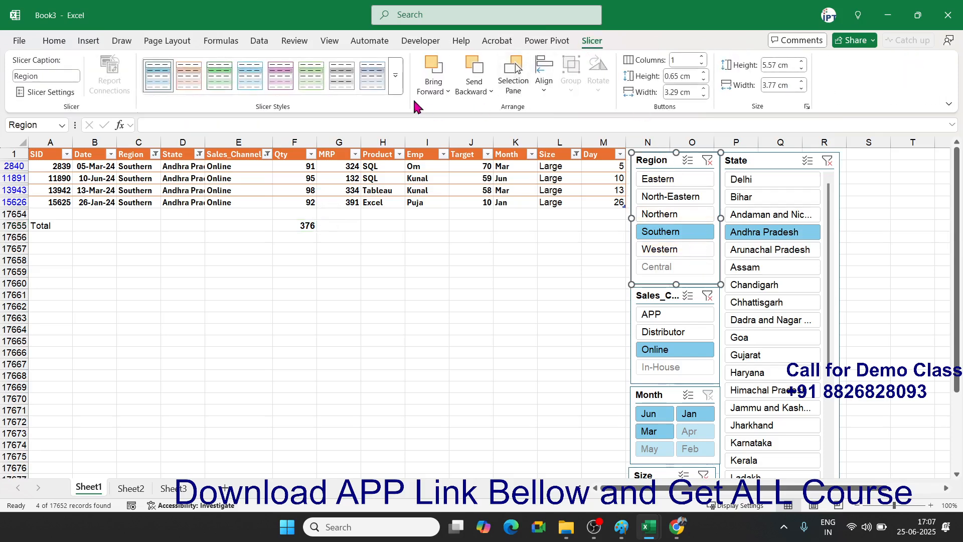
click(399, 91)
click(312, 150)
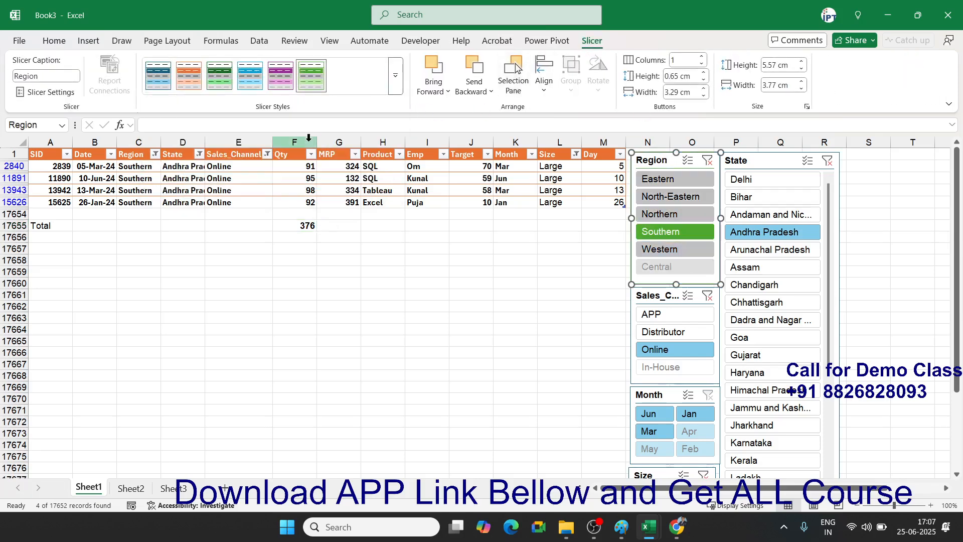
click(756, 162)
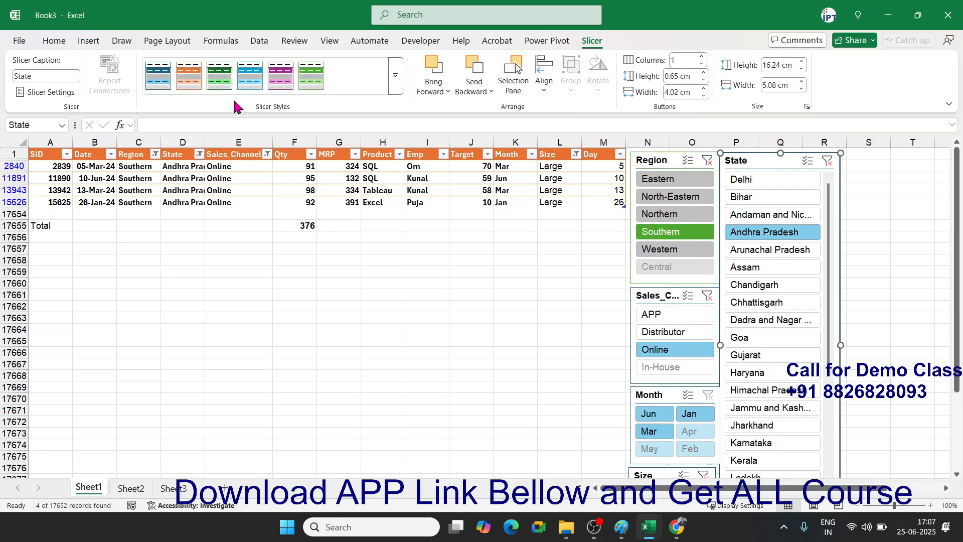
click(193, 90)
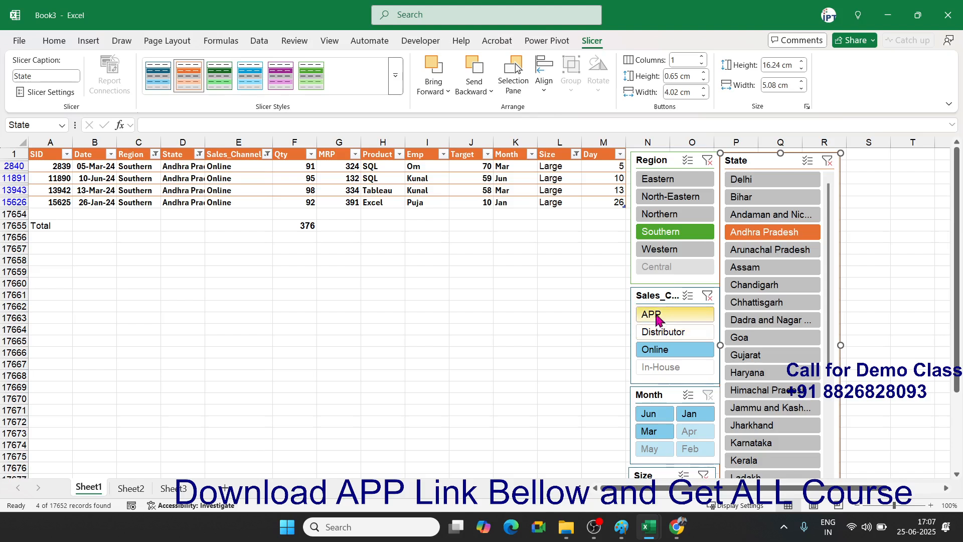
- Style the Sales_Channel slicer purple and the Month slicer green
click(651, 297)
click(281, 75)
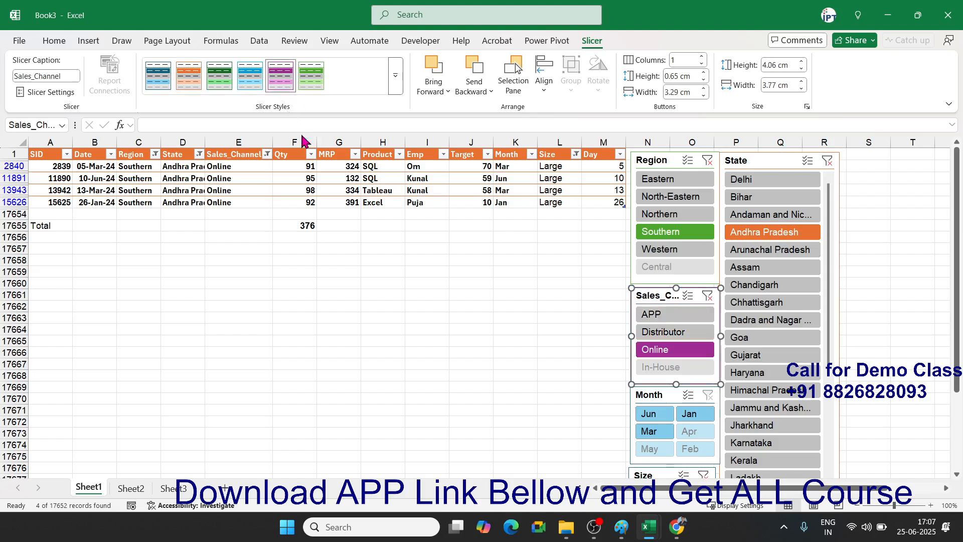
click(642, 395)
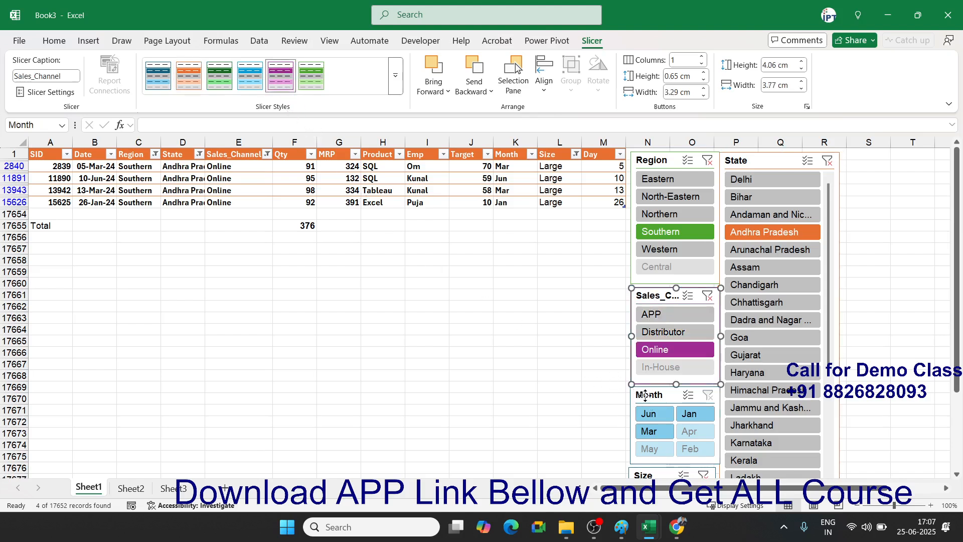
click(311, 75)
click(375, 368)
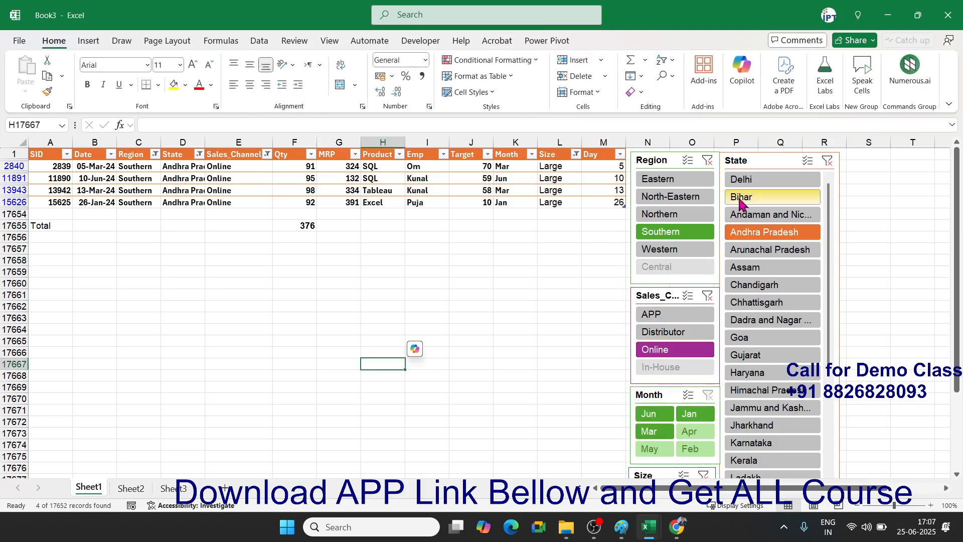
- Clear the filters on the Region and Sales_Channel slicers
click(708, 161)
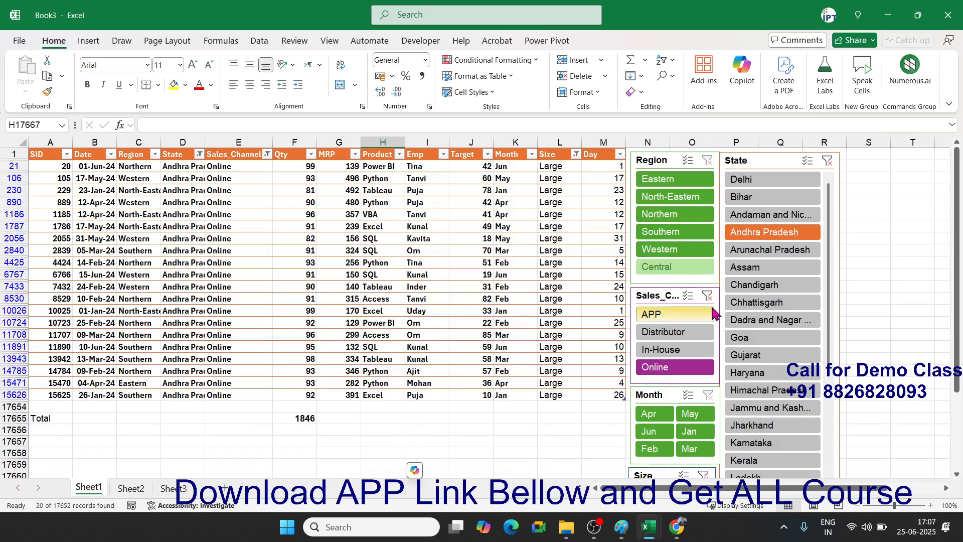
click(713, 304)
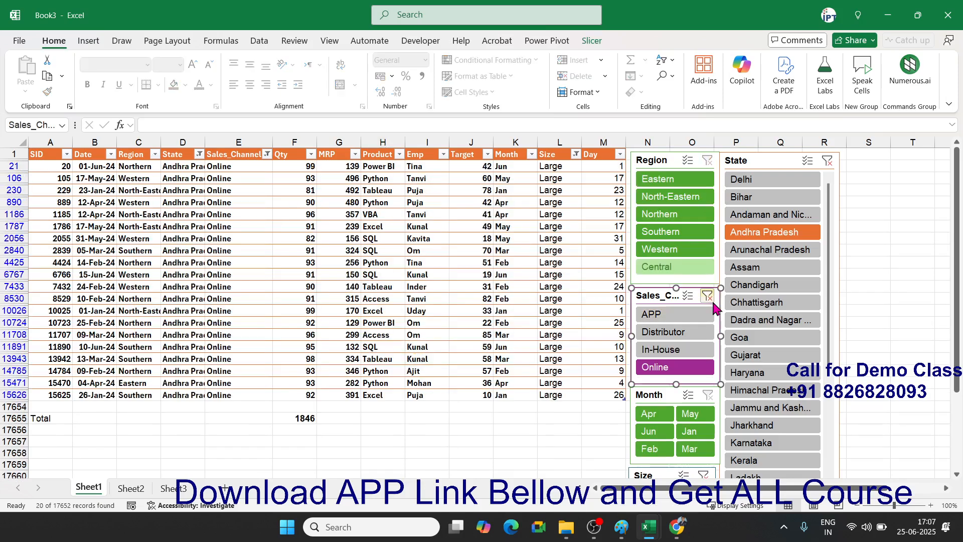
click(708, 296)
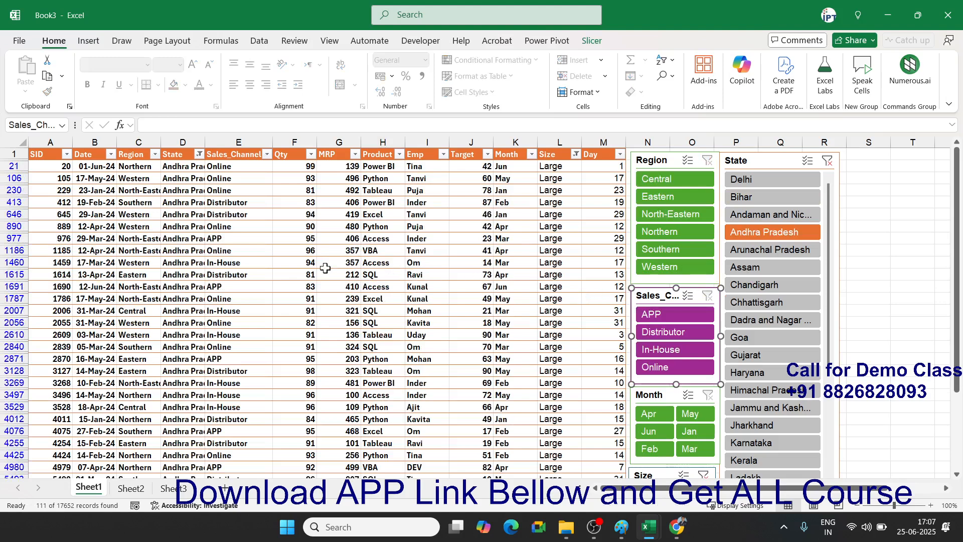
- Jump down the Qty column and back to confirm the total now reads 9968
click(315, 263)
key(ctrl+Down)
key(ctrl+Down)
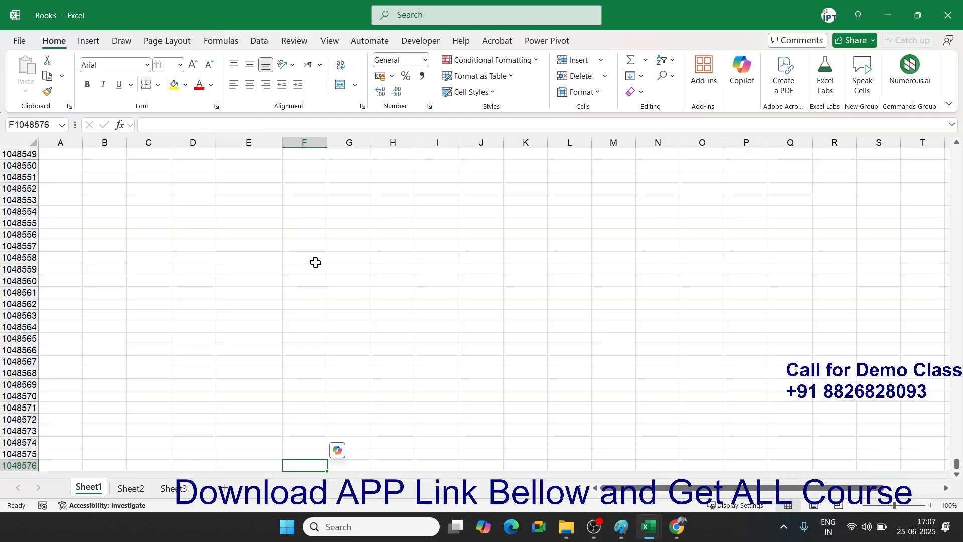
scroll(326, 259, up, 20)
click(310, 260)
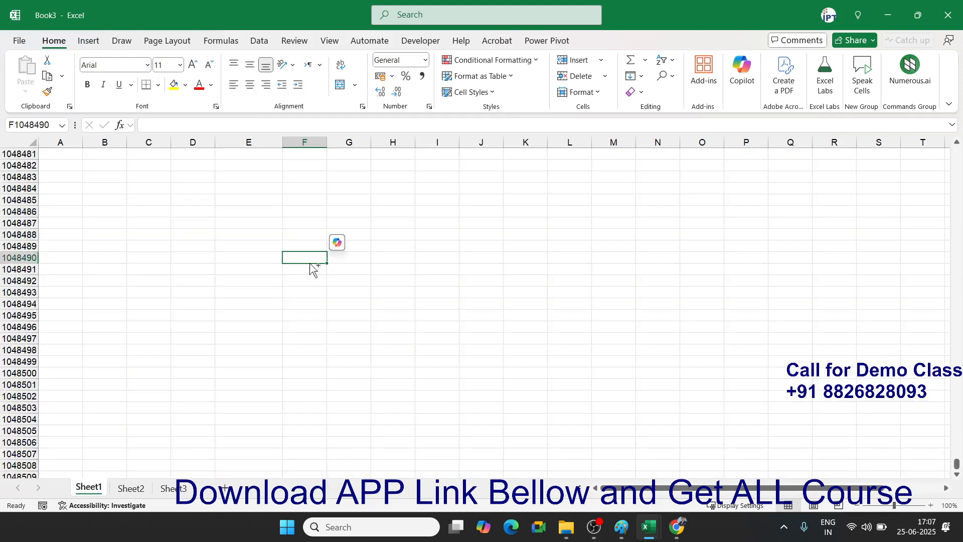
key(ctrl+Up)
scroll(308, 262, up, 6)
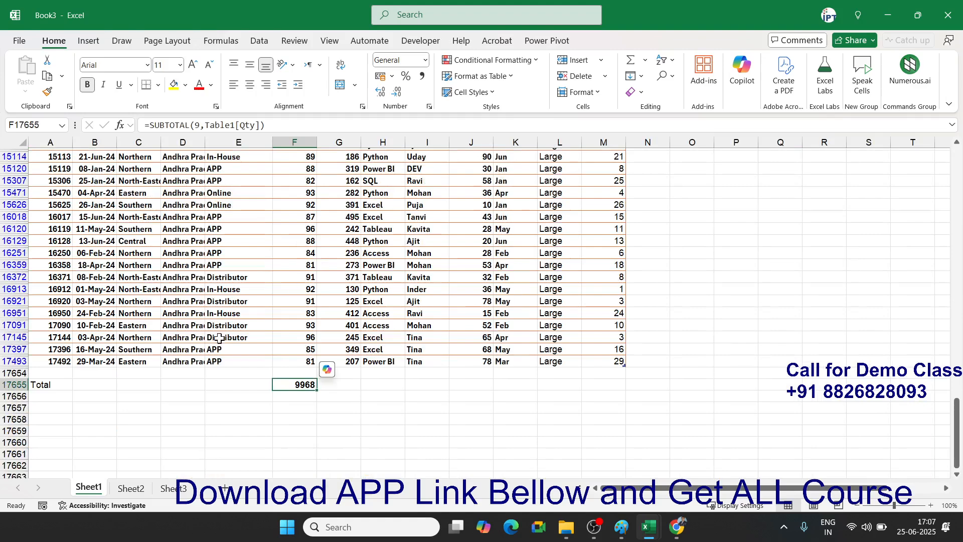
- On Sheet2, enter 45, 36, 63, 36, 33 and 3256 down cells F2:F7
click(131, 489)
click(272, 164)
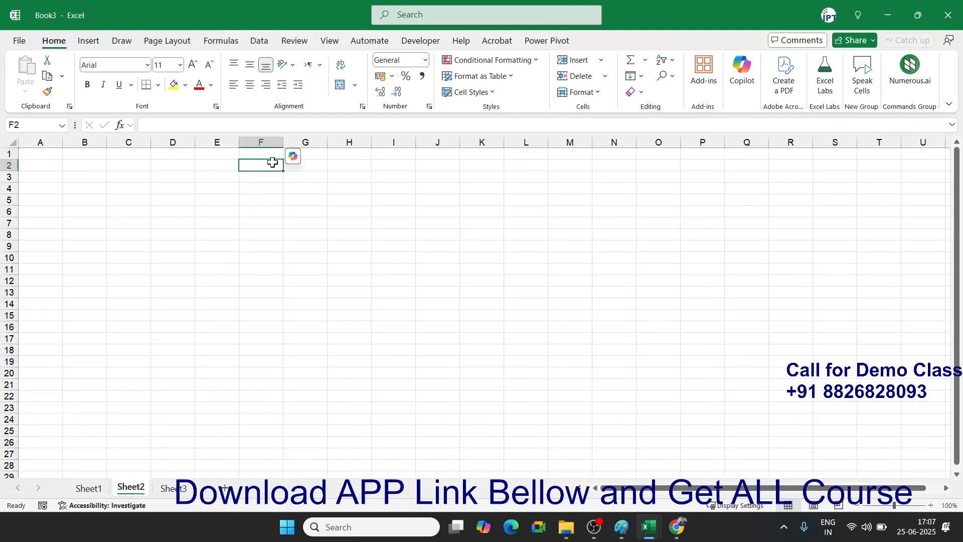
text(45)
key(Return)
text(36)
key(Return)
text(63)
key(Return)
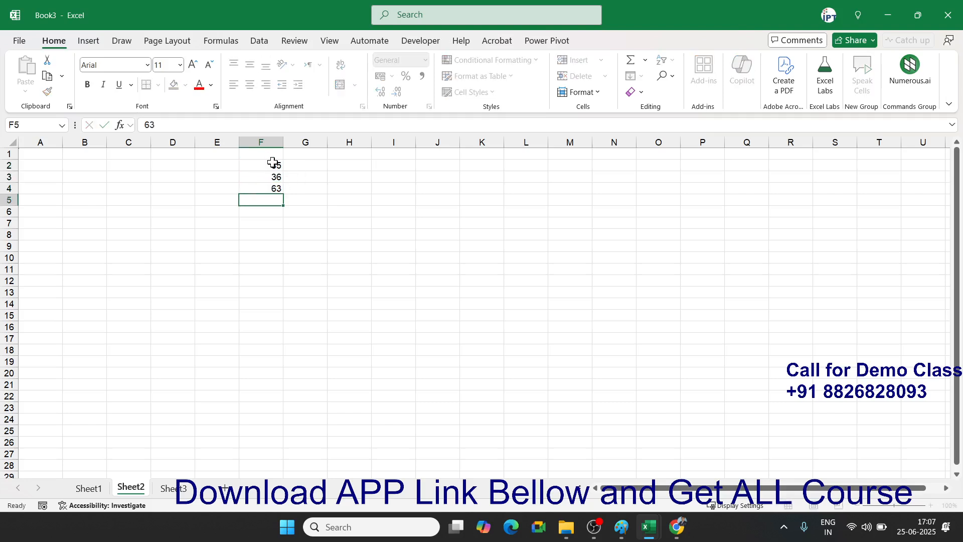
text(36)
key(Return)
text(33)
key(Return)
text(3256)
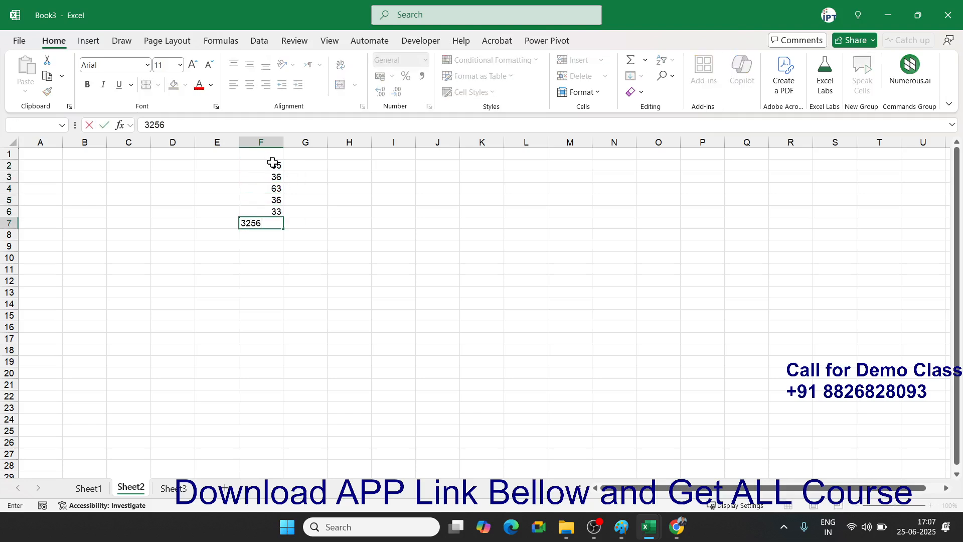
key(Return)
- Total the list with =SUM(F2:F7) in F8
text(=SUM)
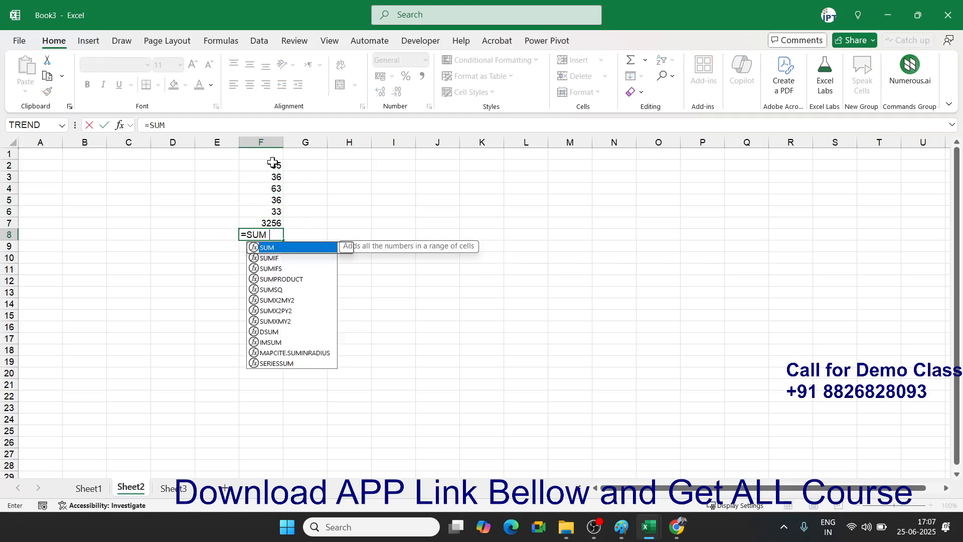
text(()
key(Up)
key(shift+Up)
key(shift+Up)
key(shift+Up)
key(shift+Up)
key(shift+Up)
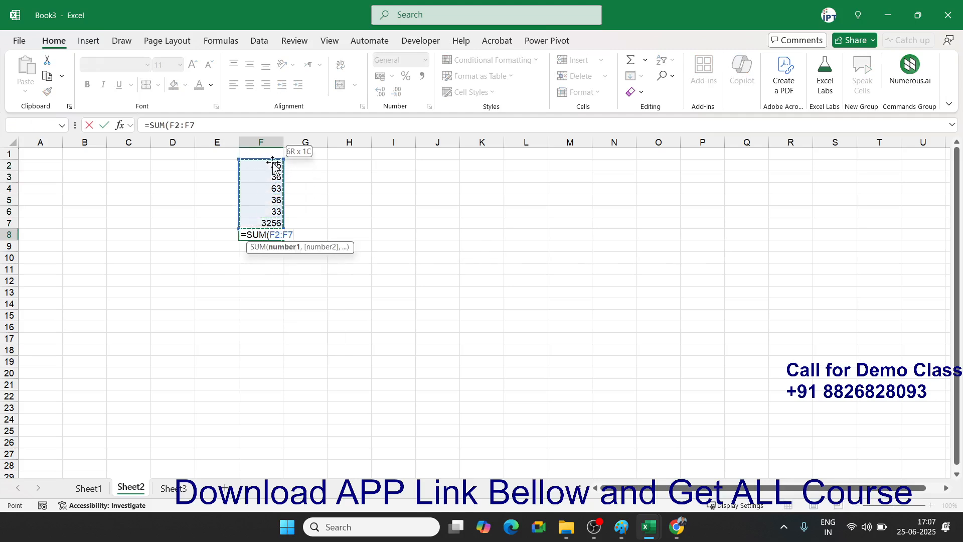
key(Return)
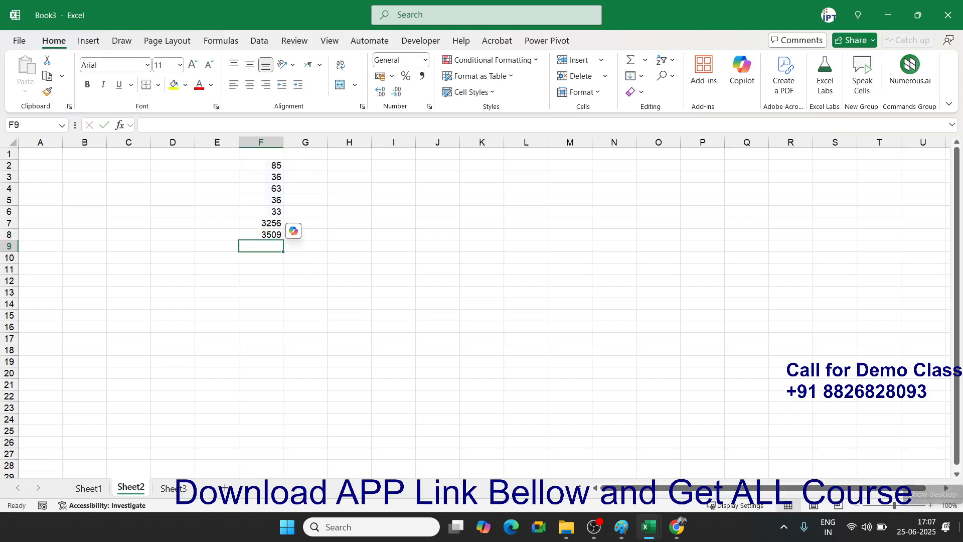
- Put =NA() in F4 so the F8 total also shows #N/A
key(Up)
key(Up)
key(Up)
key(Up)
key(Up)
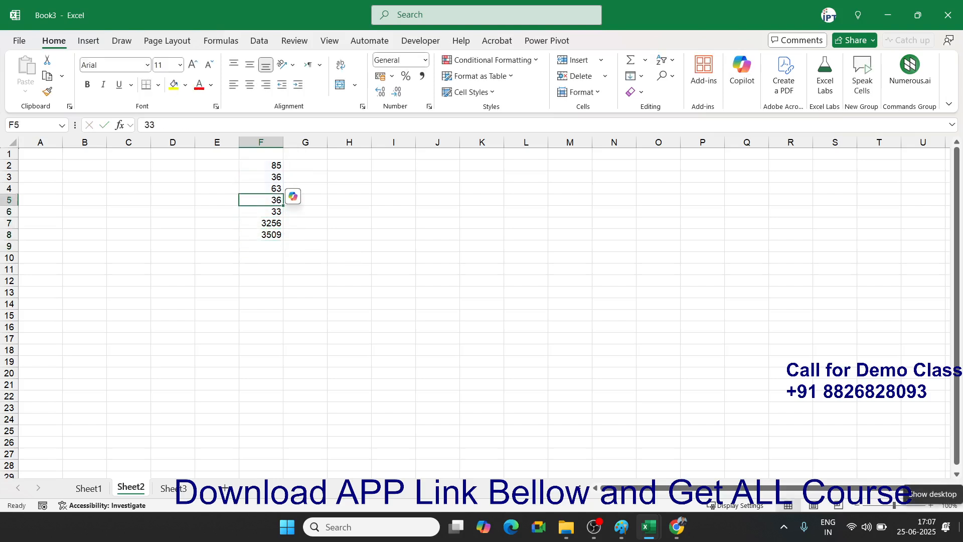
text(=NA)
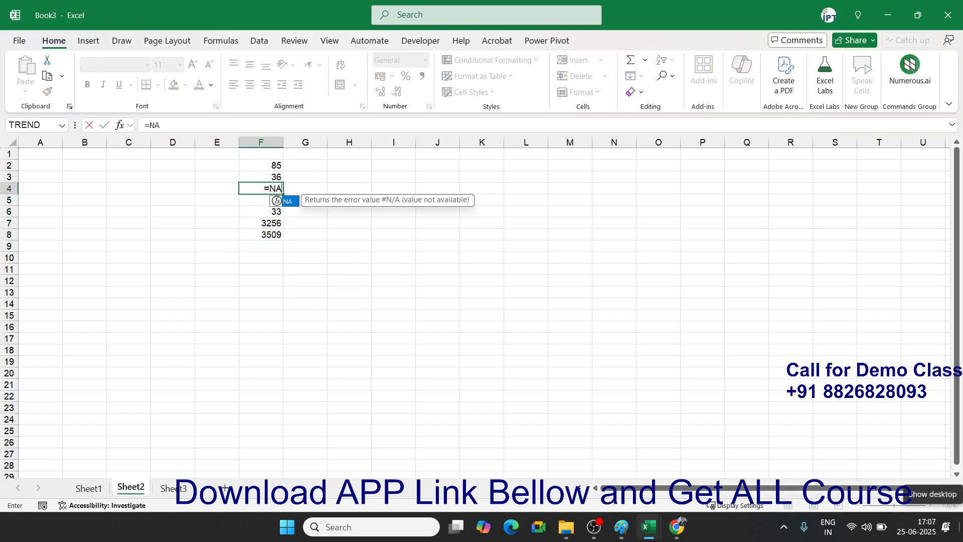
text(())
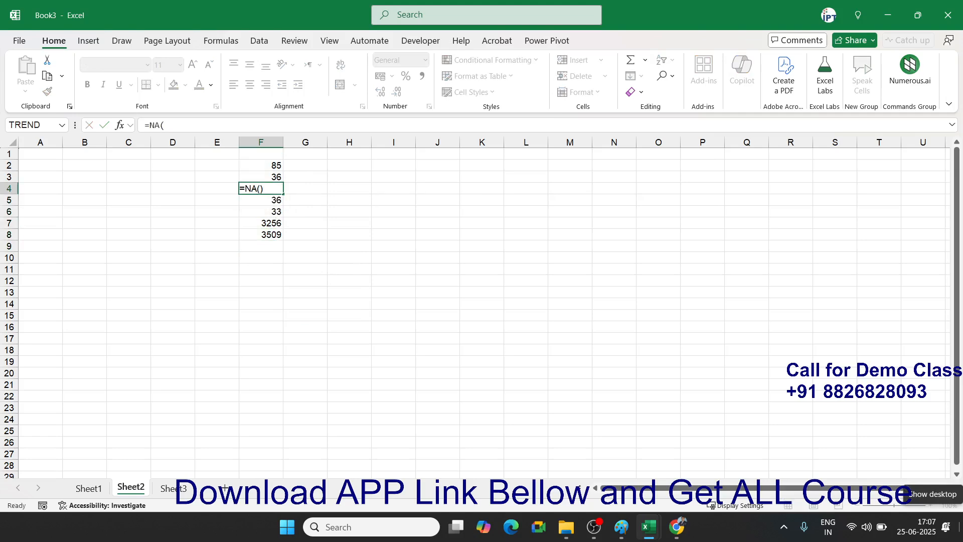
key(Return)
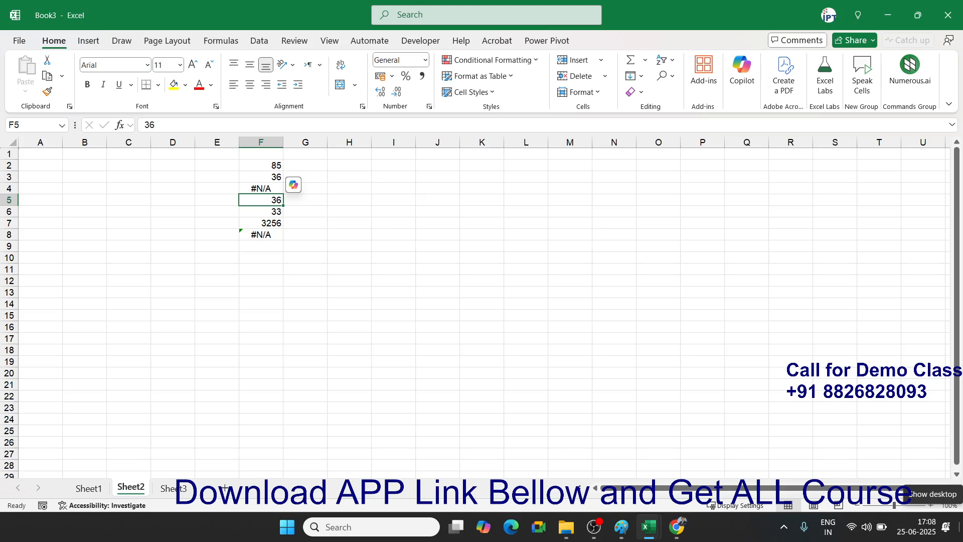
key(Down)
key(Down)
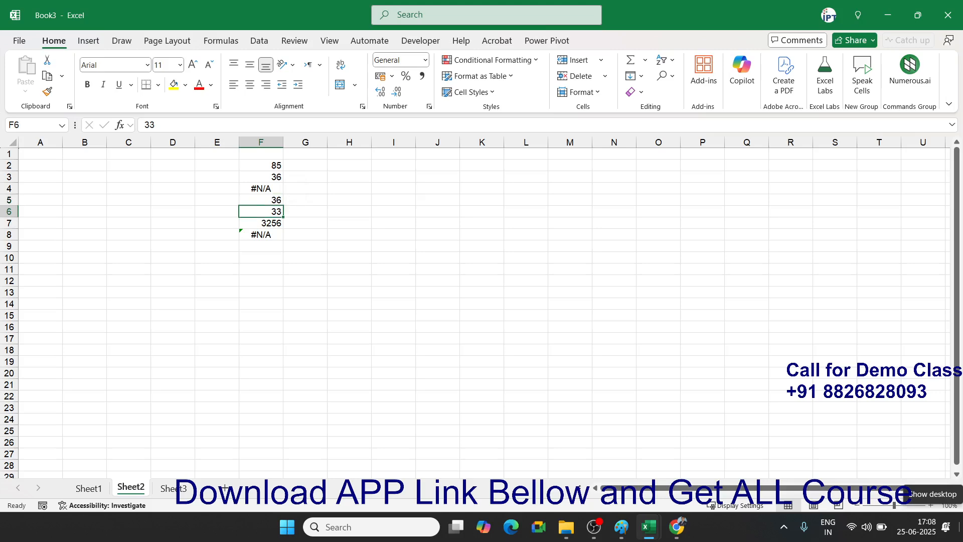